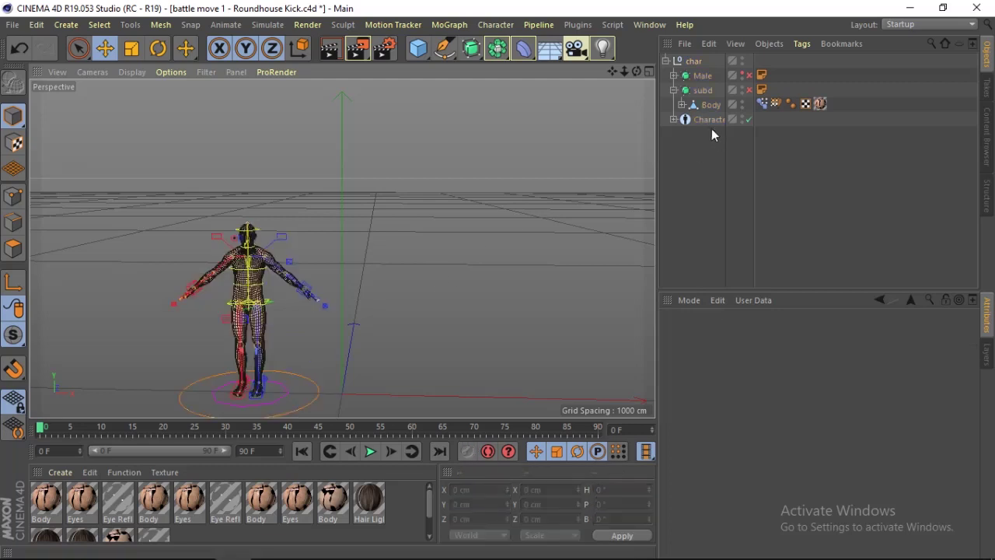
Select the Character rig and frame the whole figure close up in the Perspective view
left_click(700, 119)
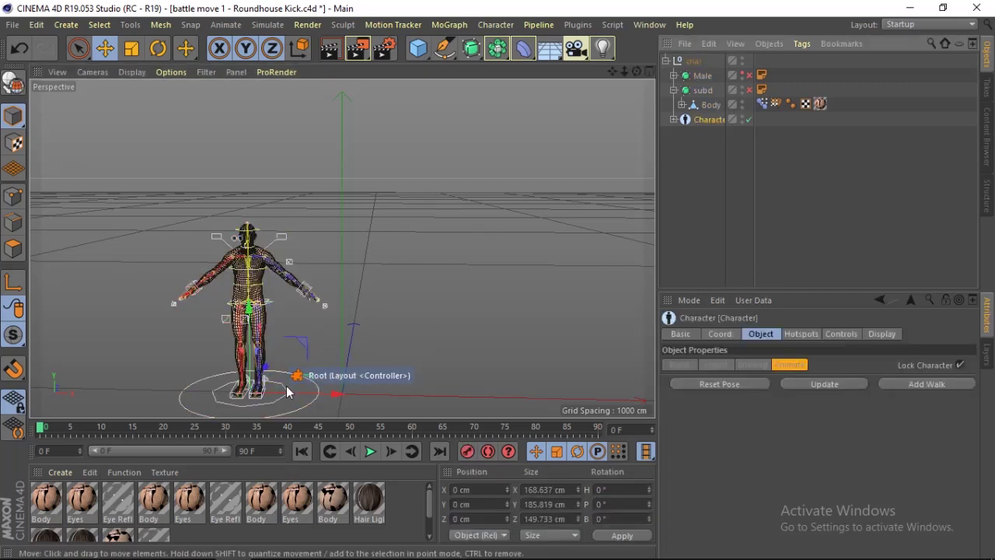
mouse_move(624, 71)
left_mouse_down()
mouse_move(653, 63)
mouse_move(638, 71)
mouse_move(613, 39)
left_mouse_up()
mouse_move(618, 73)
left_mouse_down()
mouse_move(591, 73)
mouse_move(606, 103)
left_mouse_up()
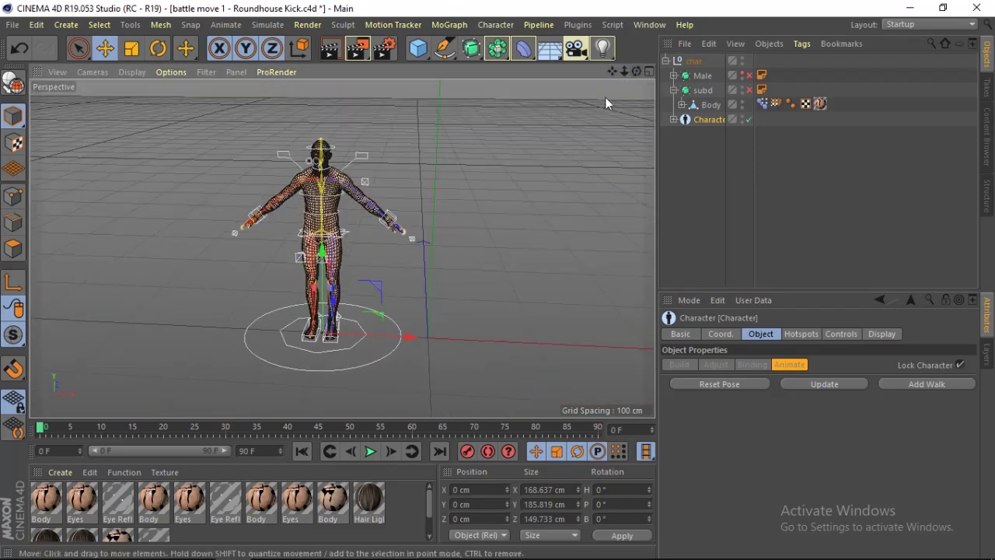
left_click(386, 157)
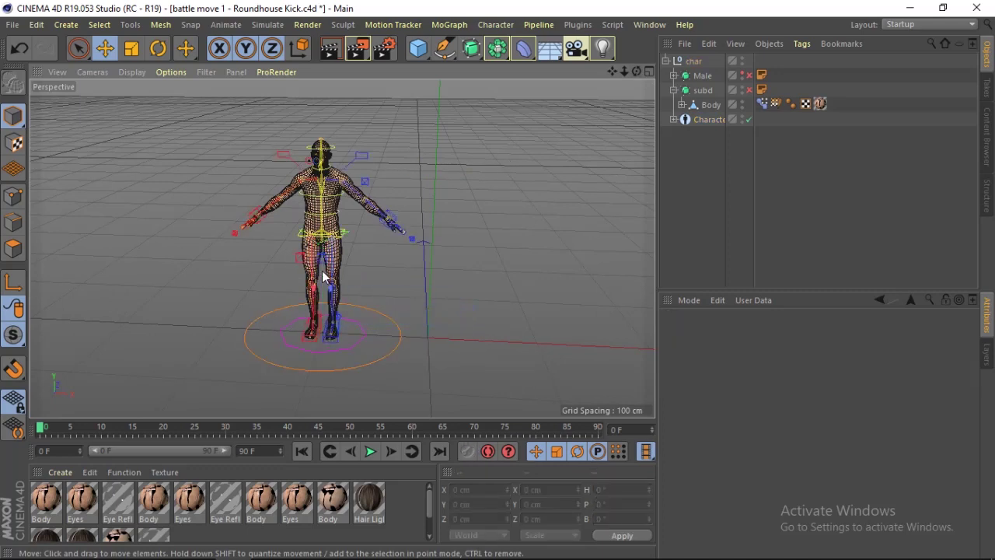
left_click(315, 240)
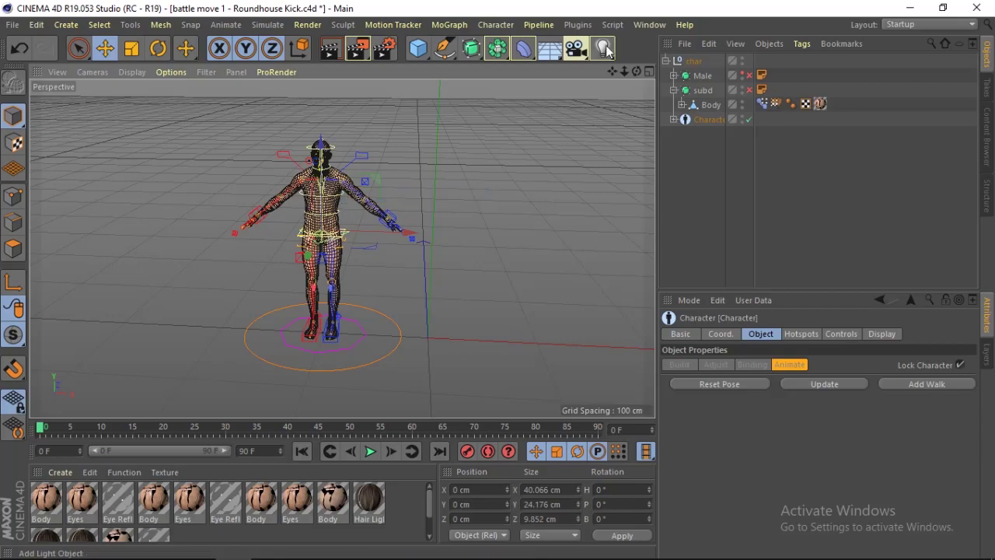
mouse_move(612, 67)
left_mouse_down()
mouse_move(628, 69)
mouse_move(340, 243)
left_mouse_up()
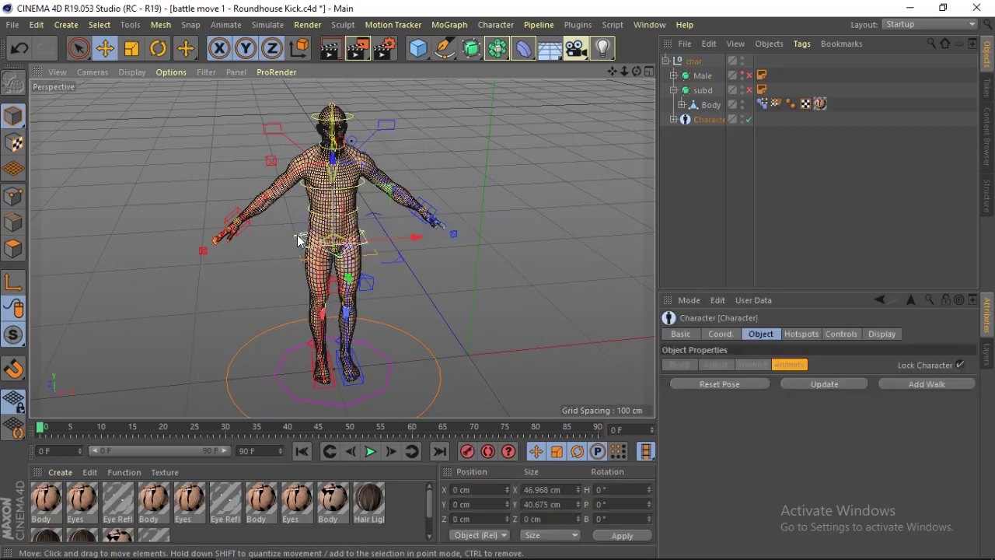
left_click_drag(334, 160, 336, 167)
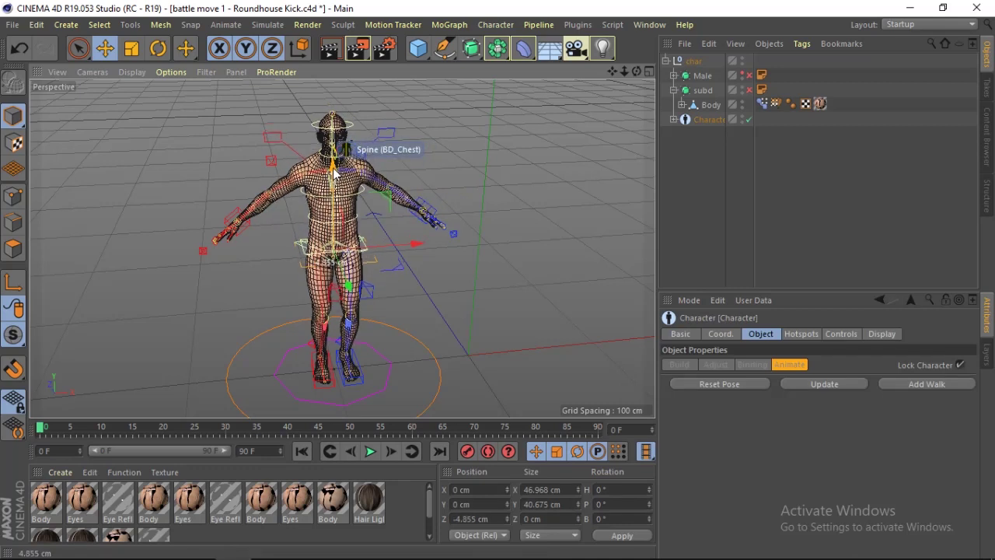
left_click(753, 383)
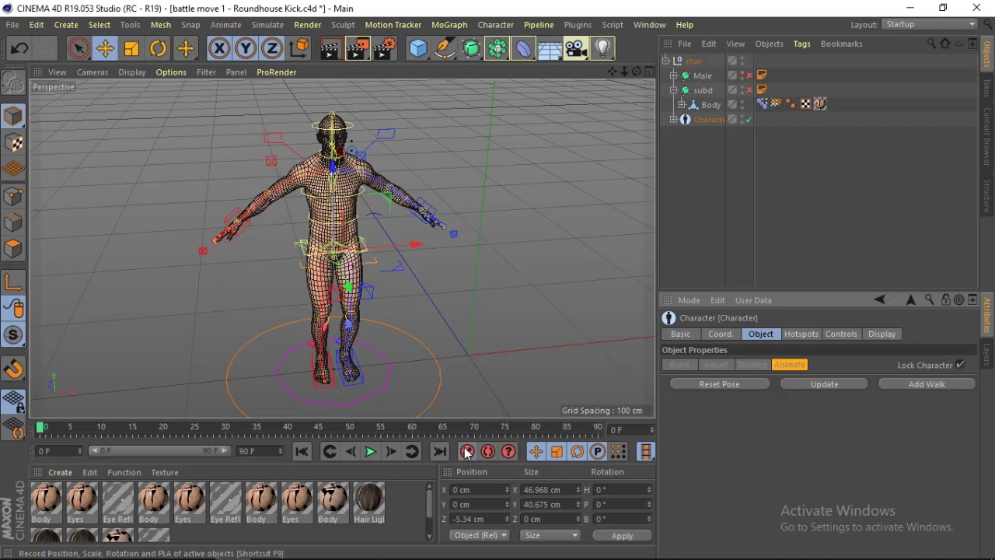
left_click_drag(40, 429, 52, 429)
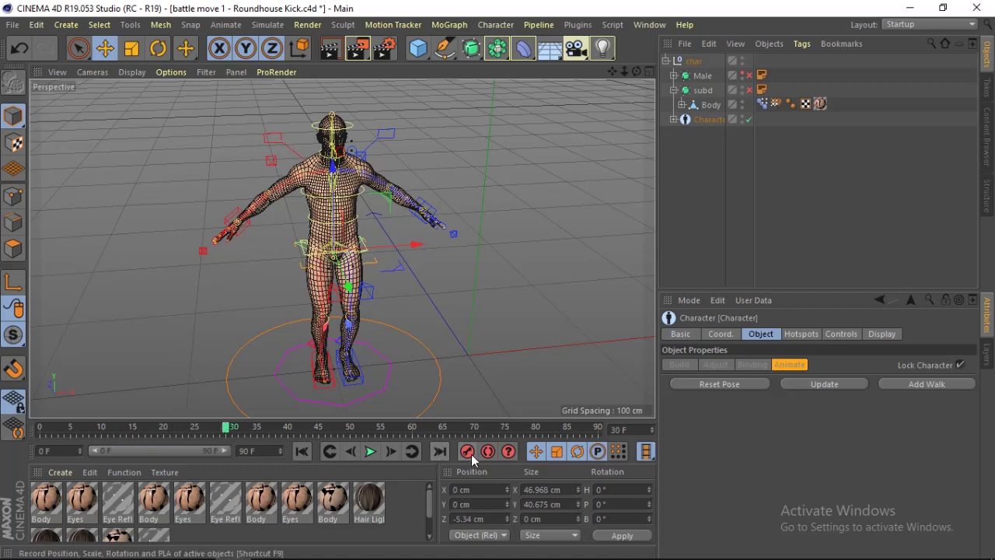
left_click(330, 452)
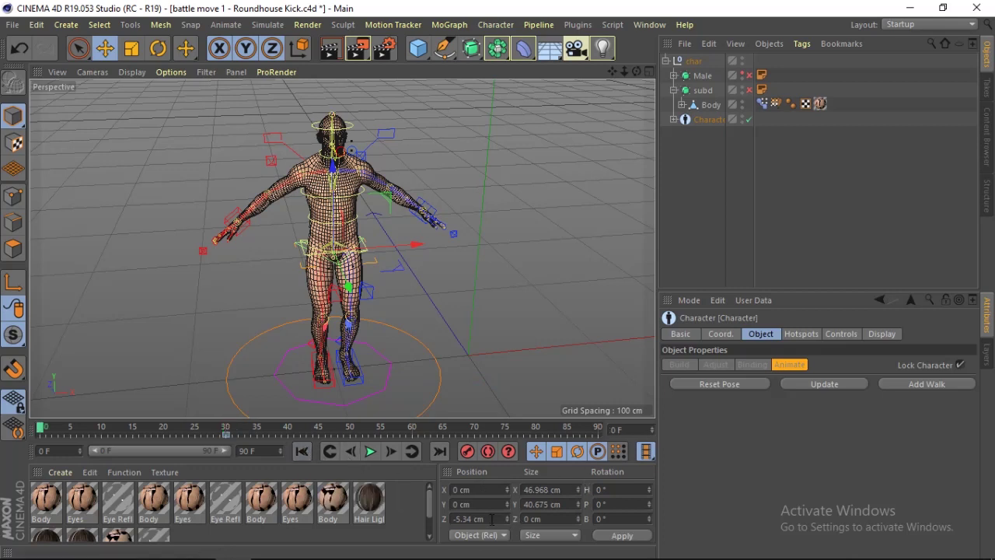
type("0")
key("Return")
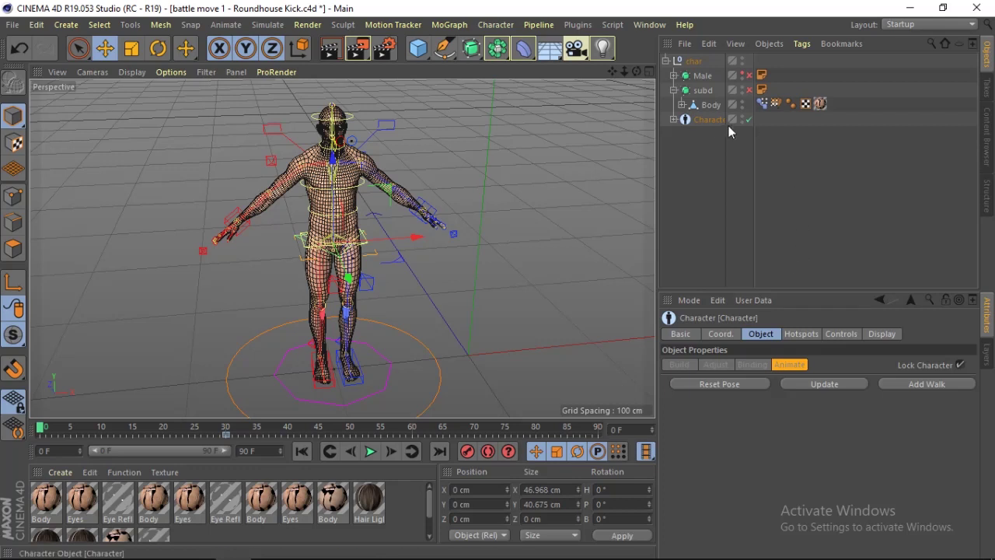
left_click(709, 121)
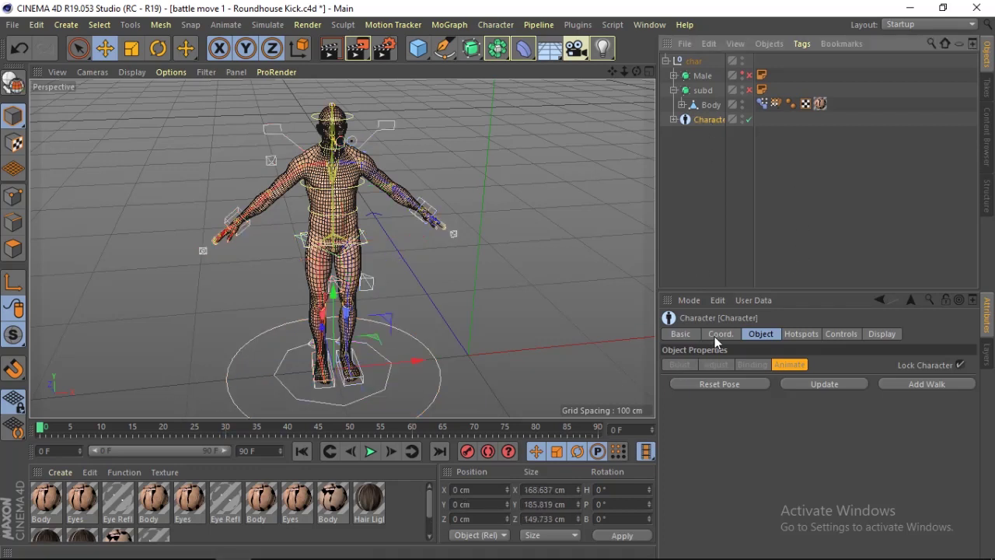
Set the char null's Position X to 0 cm and record a keyframe at frame 0
left_click(689, 60)
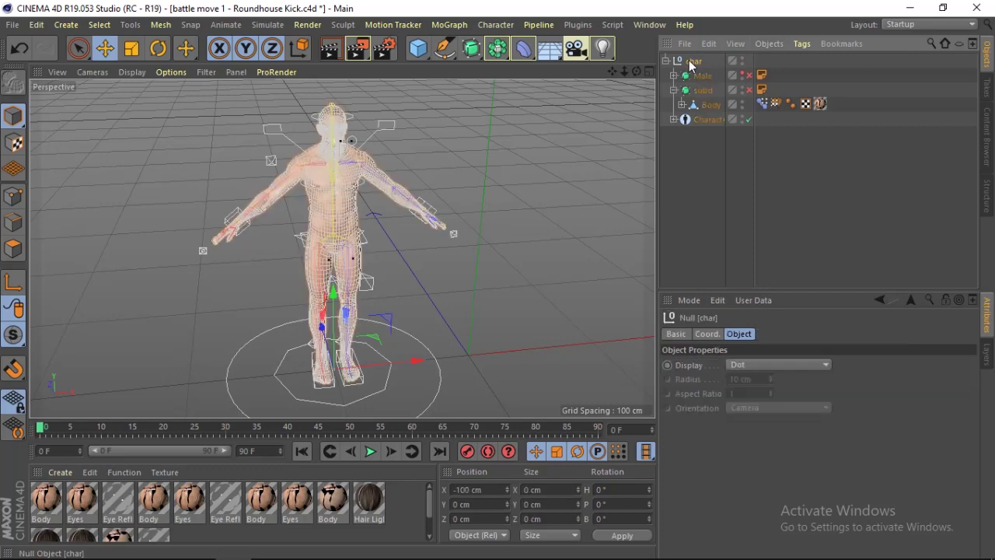
double_click(469, 489)
type("0")
key("Return")
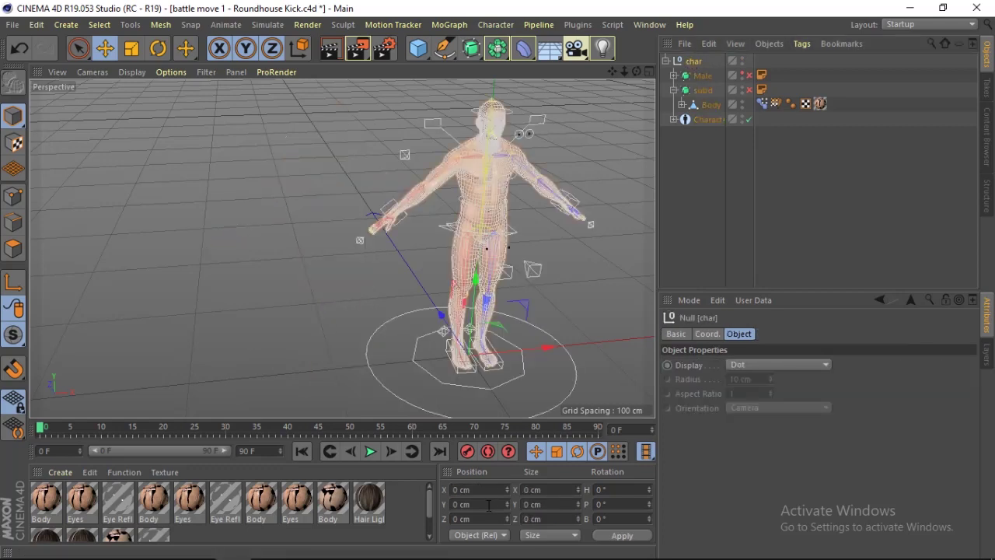
left_click(469, 457)
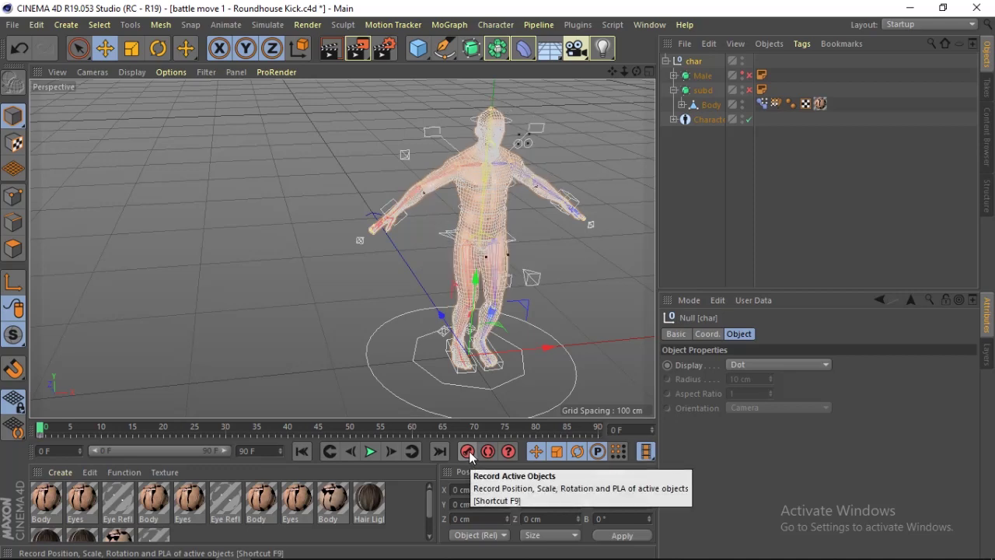
Reset the character pose, then key the char null at X -100 cm on frame 30
left_click(708, 121)
left_click(713, 384)
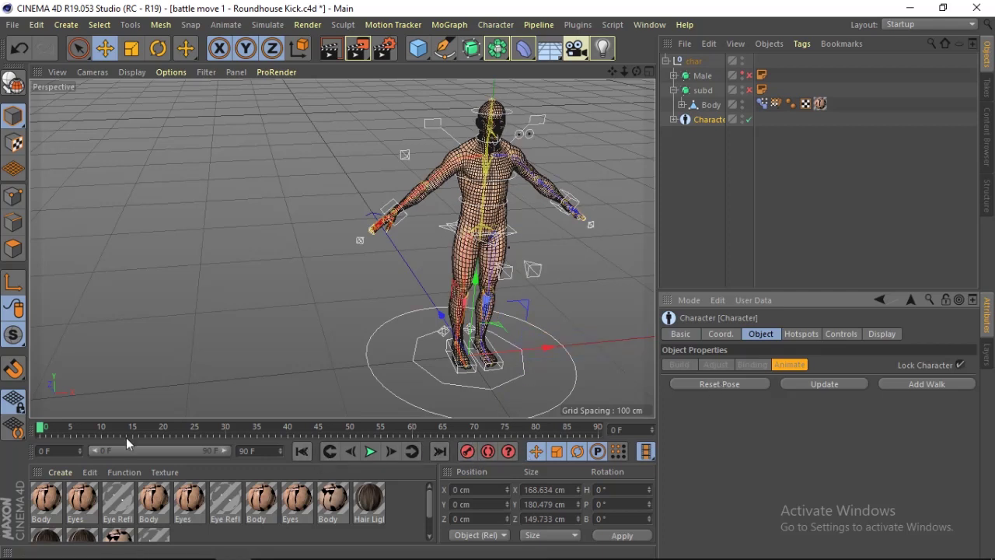
left_click(226, 429)
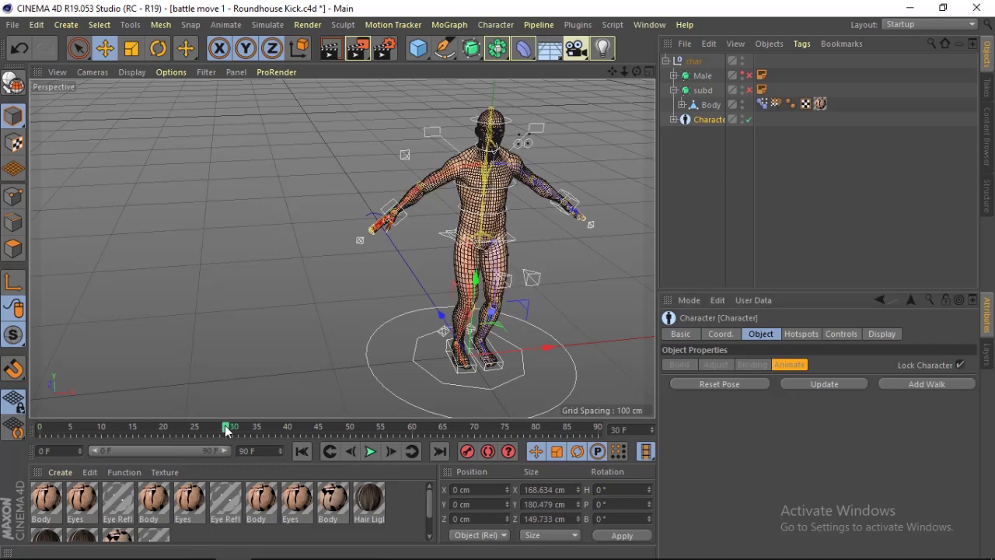
left_click(693, 62)
left_click(454, 489)
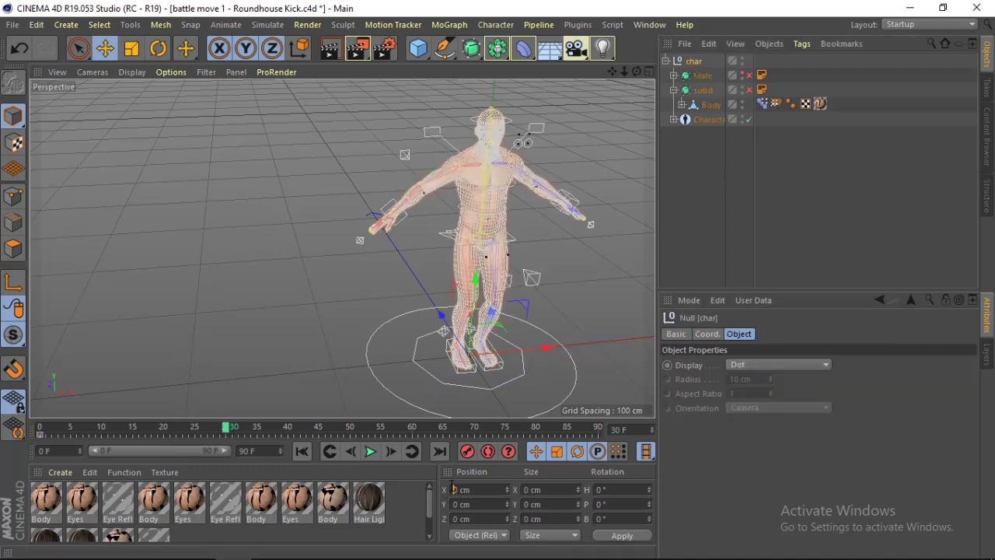
type("-100")
key("Return")
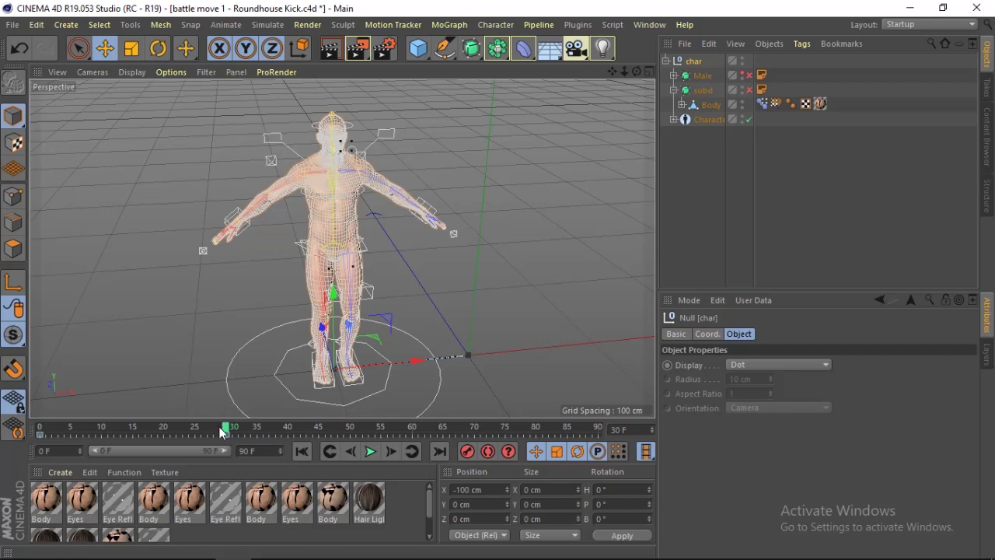
mouse_move(178, 433)
left_mouse_down()
mouse_move(49, 427)
mouse_move(232, 432)
left_mouse_up()
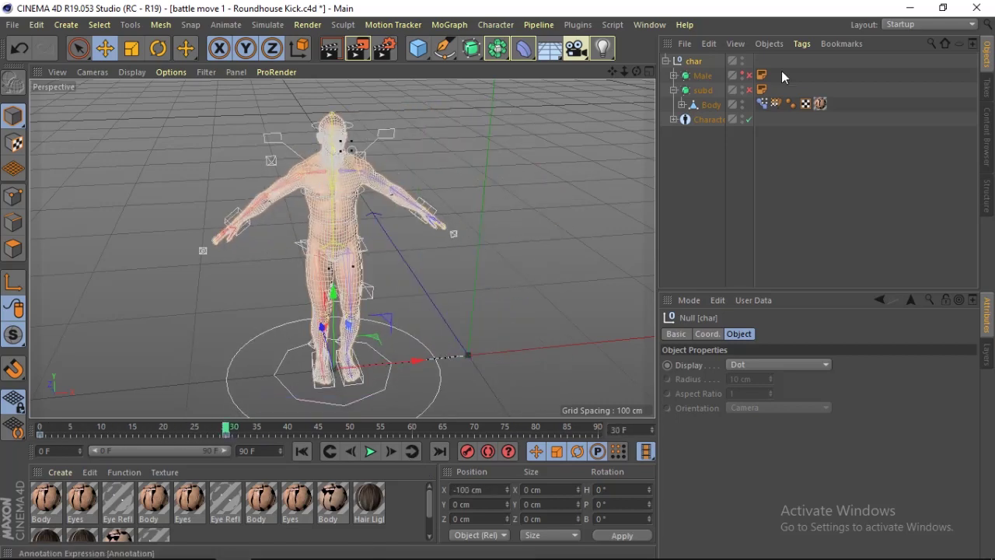
left_click(702, 121)
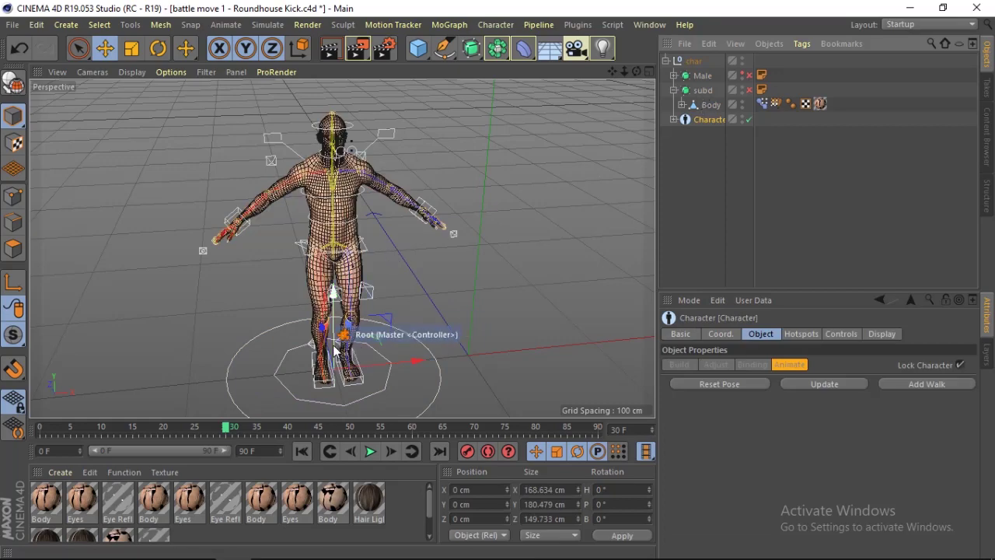
Slide the left foot controller along X and turn its heading, checking the reference video
left_click(362, 381)
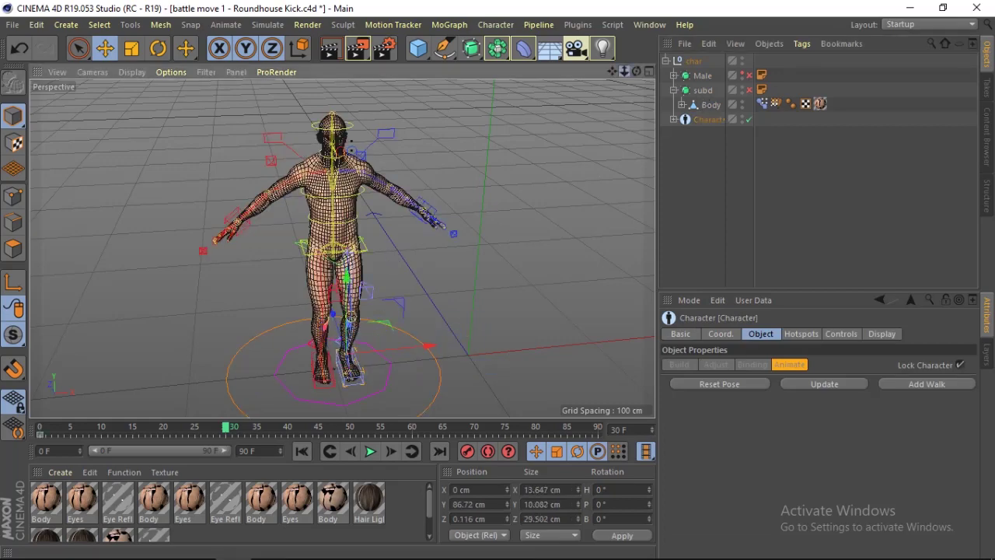
left_click_drag(614, 69, 639, 70)
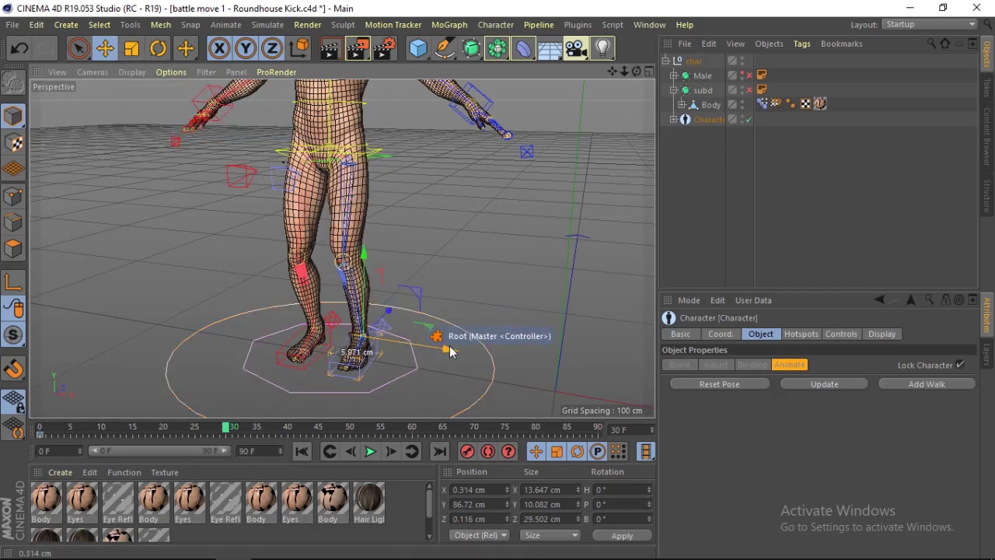
mouse_move(422, 347)
left_mouse_down()
mouse_move(469, 344)
mouse_move(466, 363)
mouse_move(503, 366)
left_mouse_up()
left_click(158, 50)
key("alt+Tab")
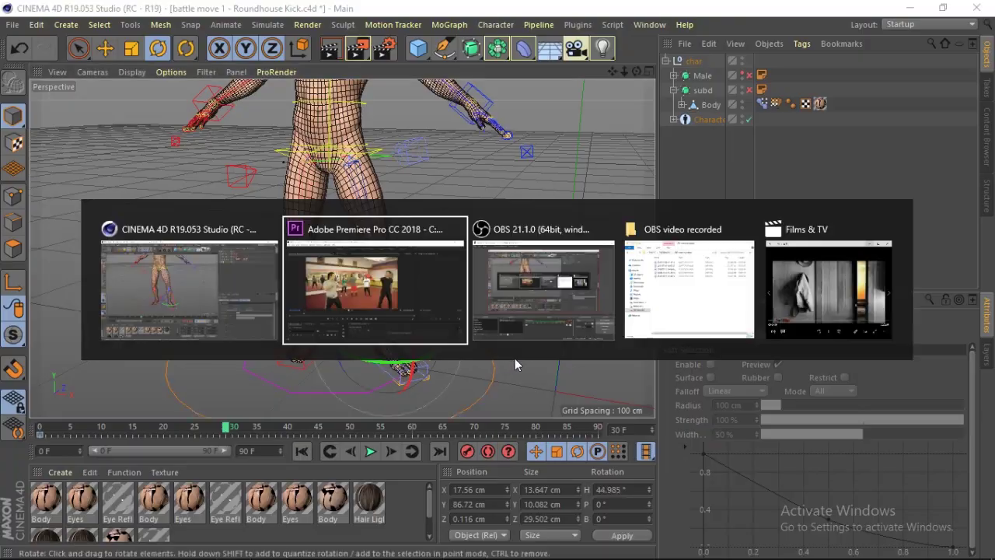
key("alt+Tab")
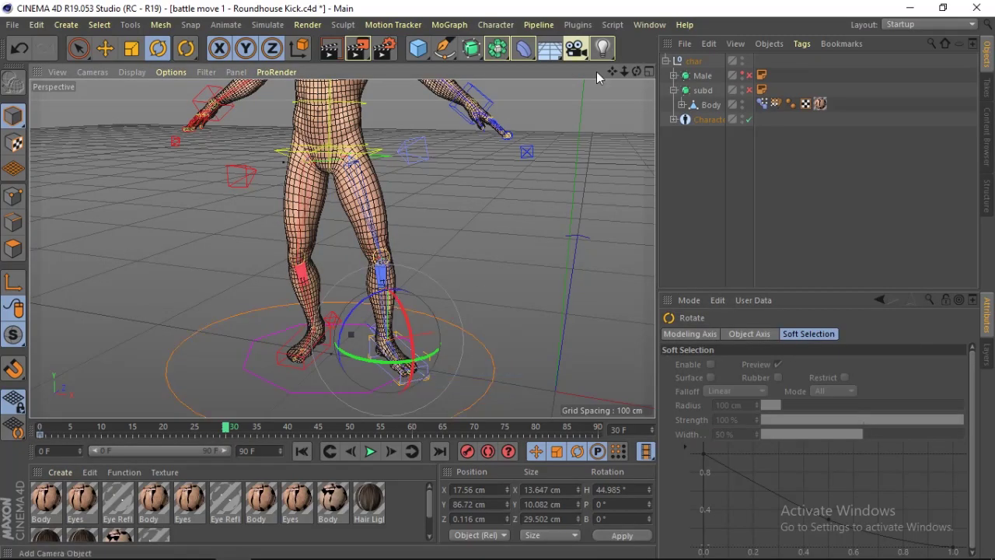
left_click_drag(636, 72, 607, 74)
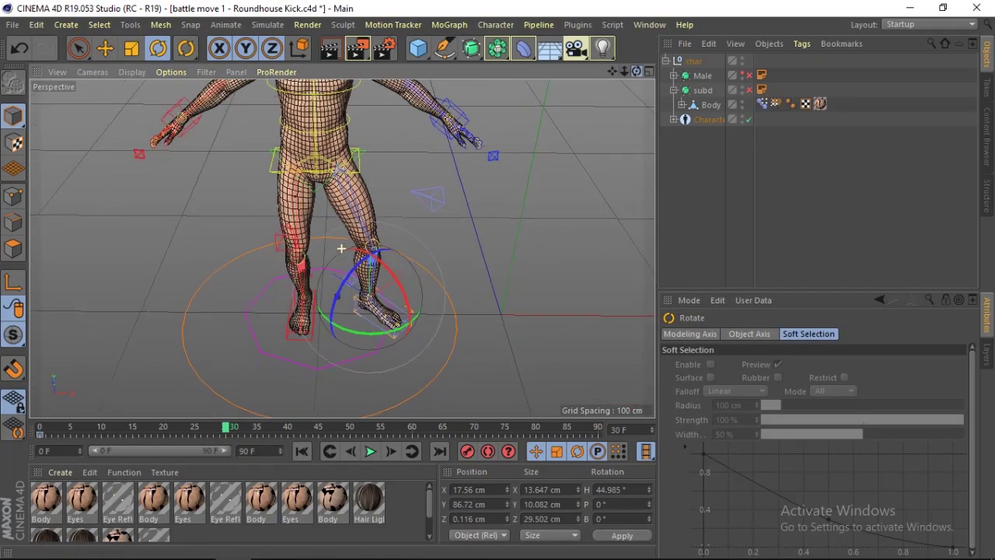
left_click_drag(368, 347, 389, 334)
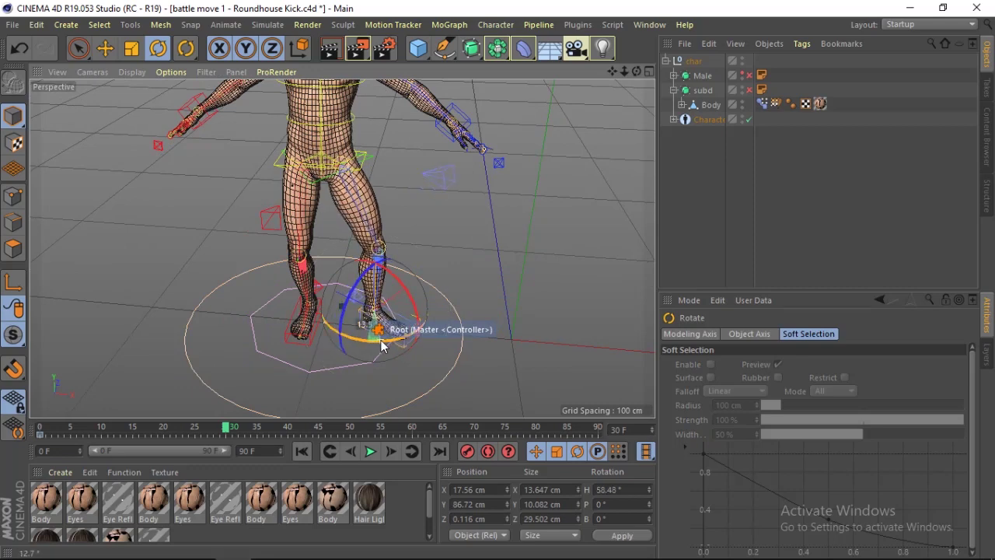
Reposition the left leg's pole controller along X
left_click(441, 185)
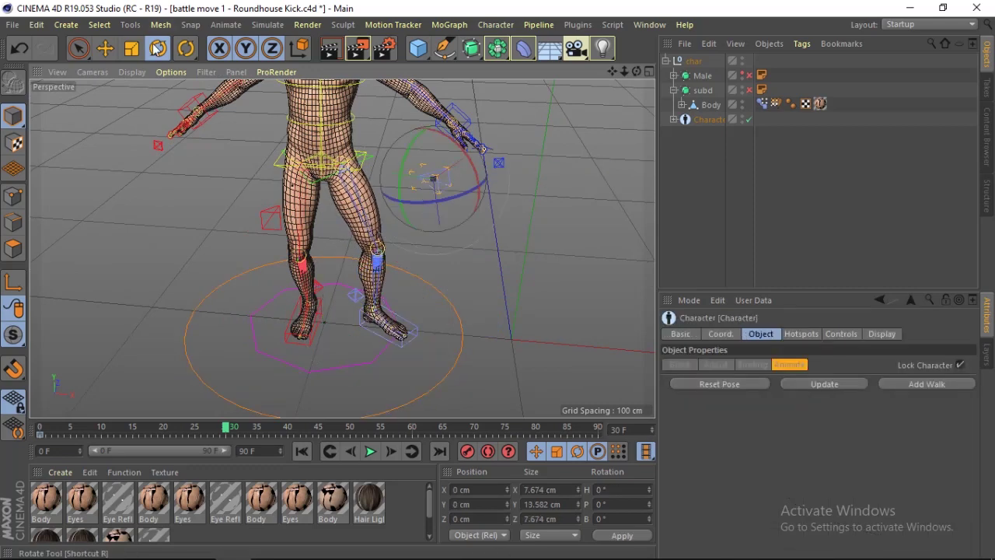
left_click(104, 49)
left_click_drag(459, 159, 453, 194)
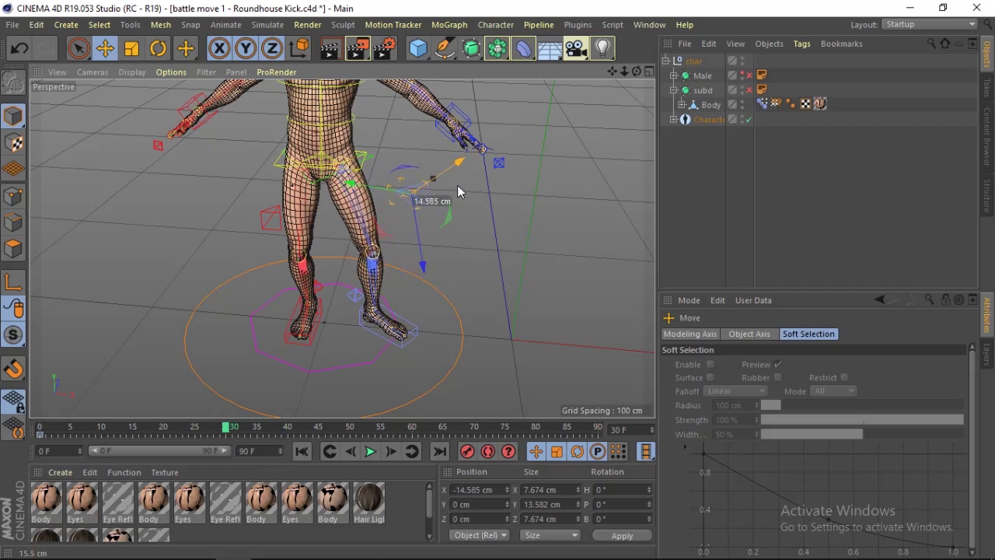
left_click_drag(453, 193, 457, 185)
Move the right foot to X -18.067 cm and turn its heading about 13.772°
left_click(315, 337)
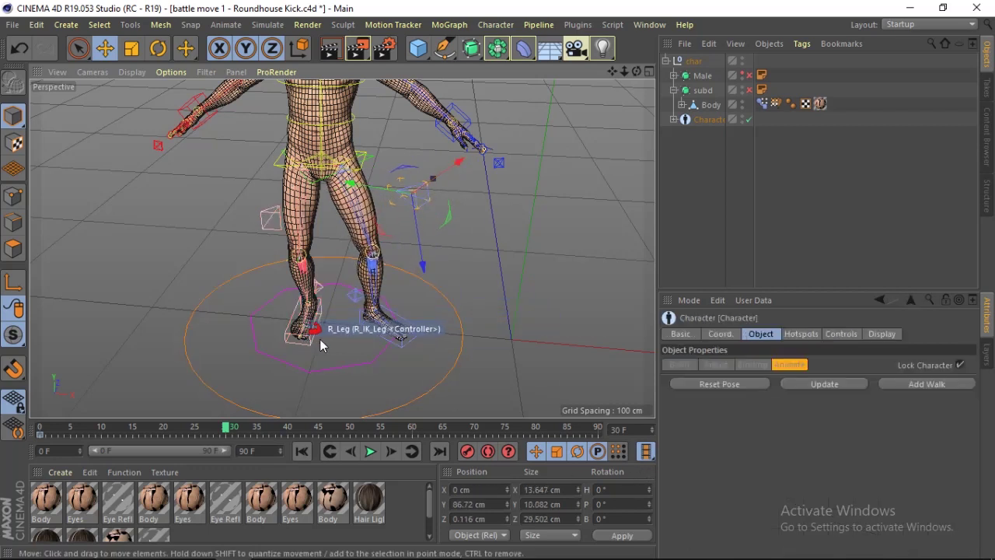
left_click_drag(338, 307, 311, 301)
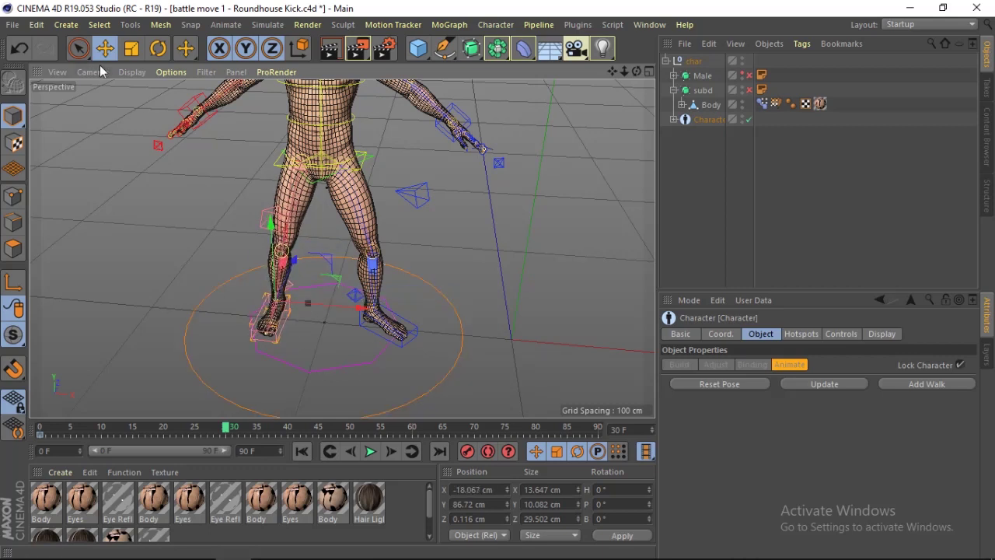
left_click(158, 48)
left_click_drag(302, 328, 311, 333)
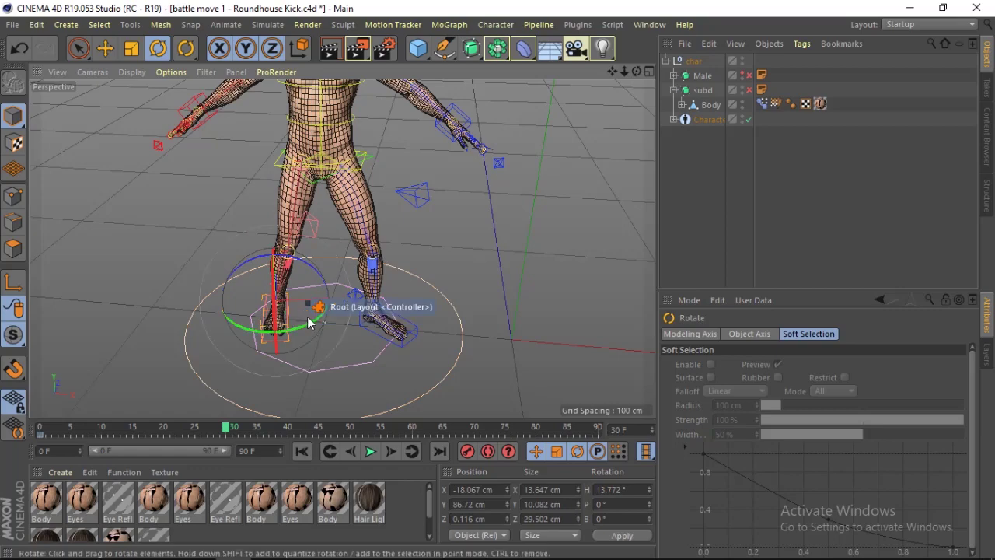
left_click_drag(636, 71, 620, 82)
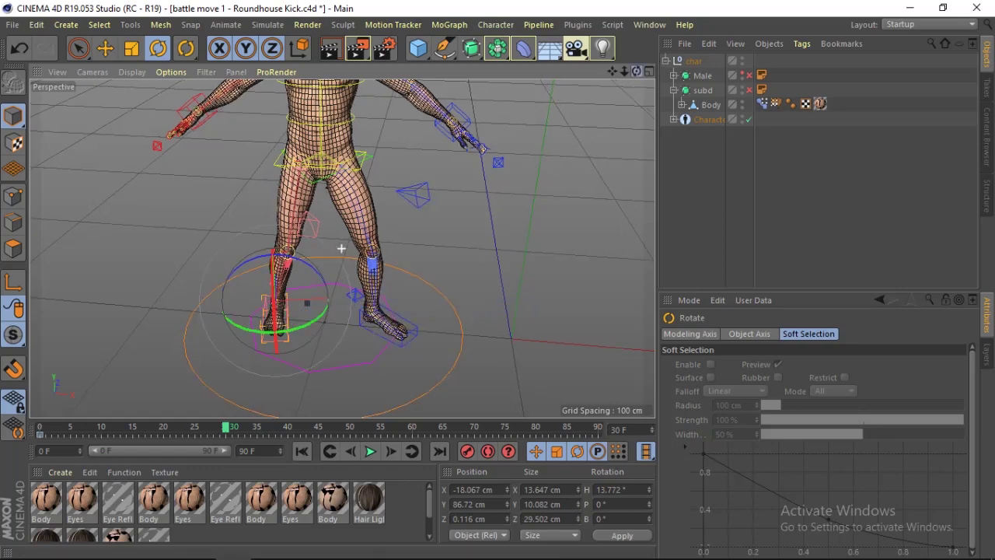
Slide the root controller to shift the feet, then view the character from behind
key("e")
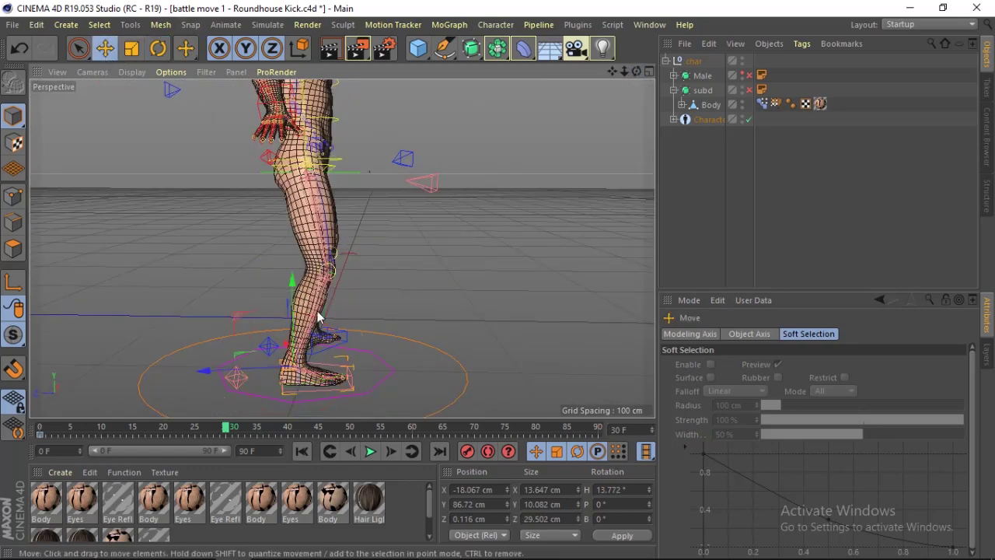
left_click(242, 358)
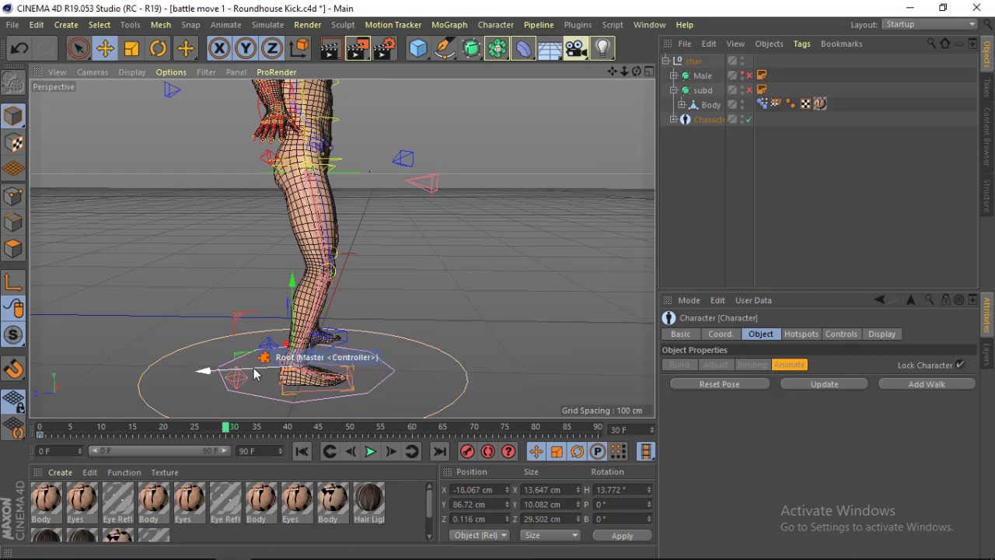
left_click_drag(252, 374, 231, 362)
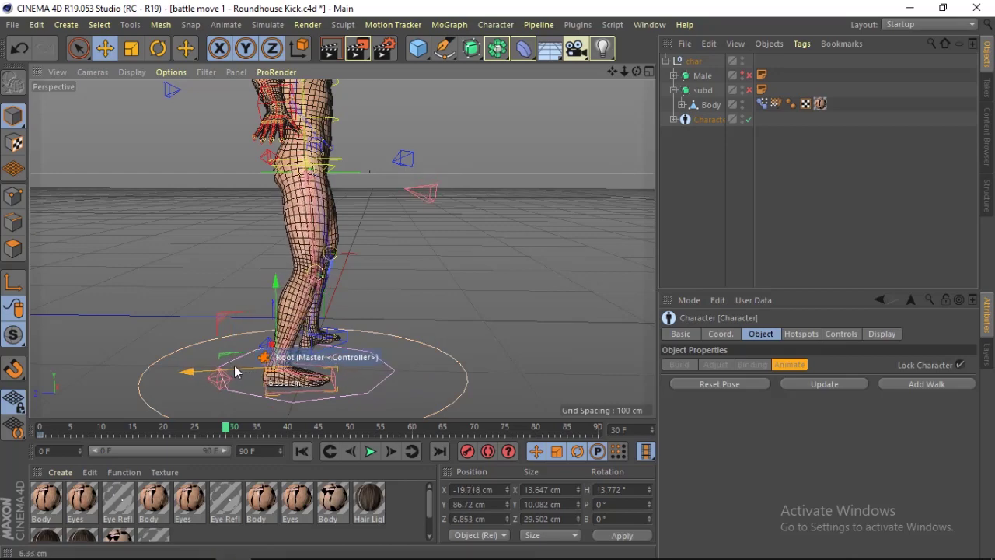
mouse_move(636, 71)
left_mouse_down()
mouse_move(428, 356)
mouse_move(369, 369)
left_mouse_up()
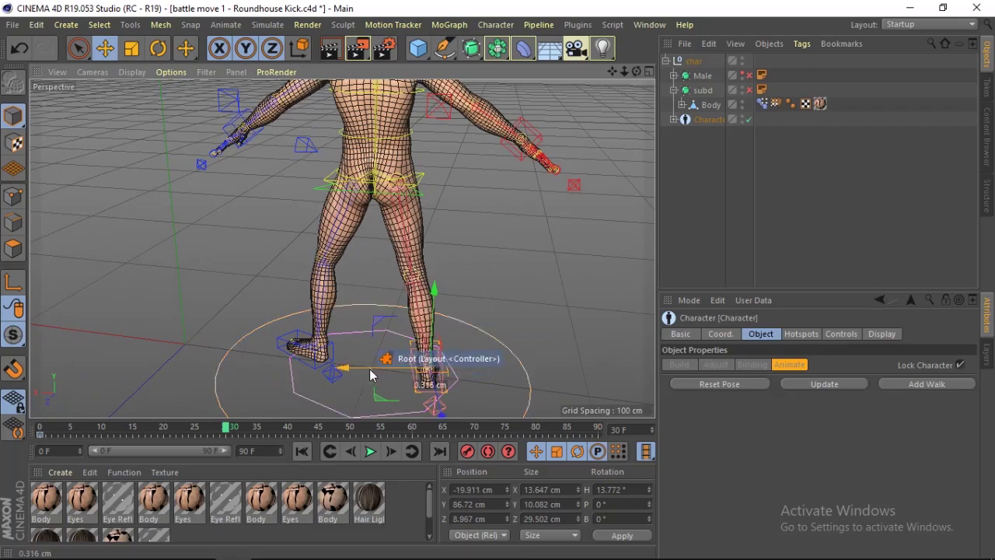
left_click_drag(636, 71, 636, 71)
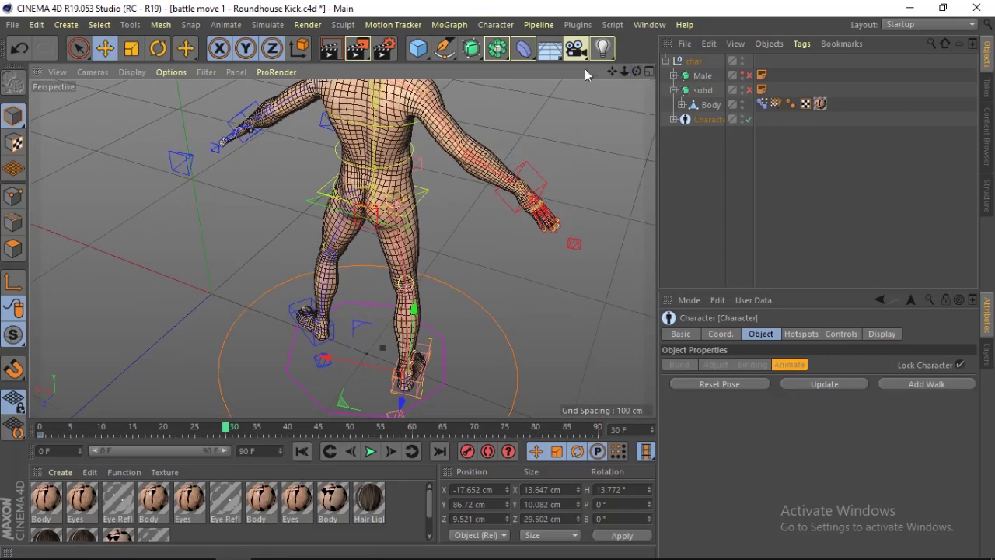
left_click(426, 193)
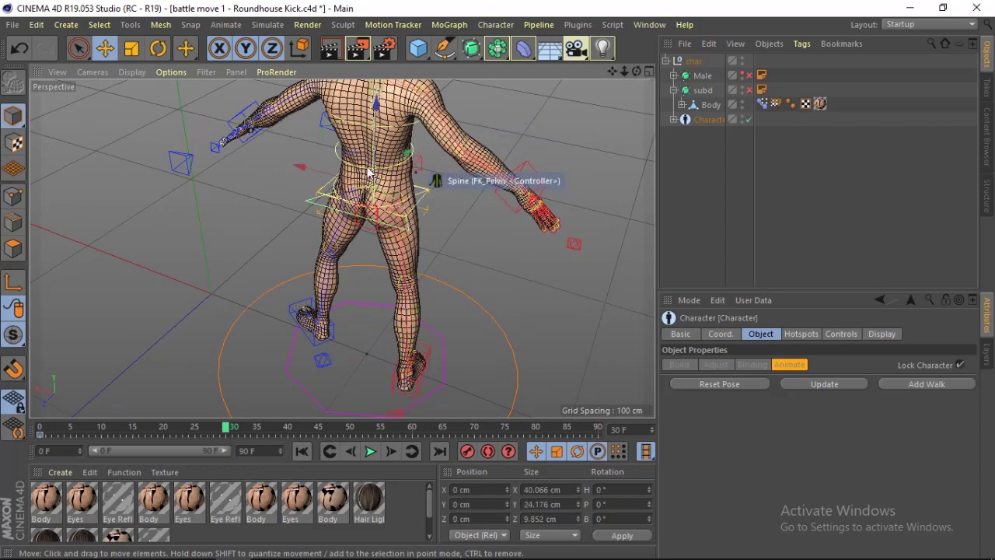
left_click(159, 48)
Bank the pelvis about 16° and the lower spine about 25°
left_click_drag(390, 216, 405, 217)
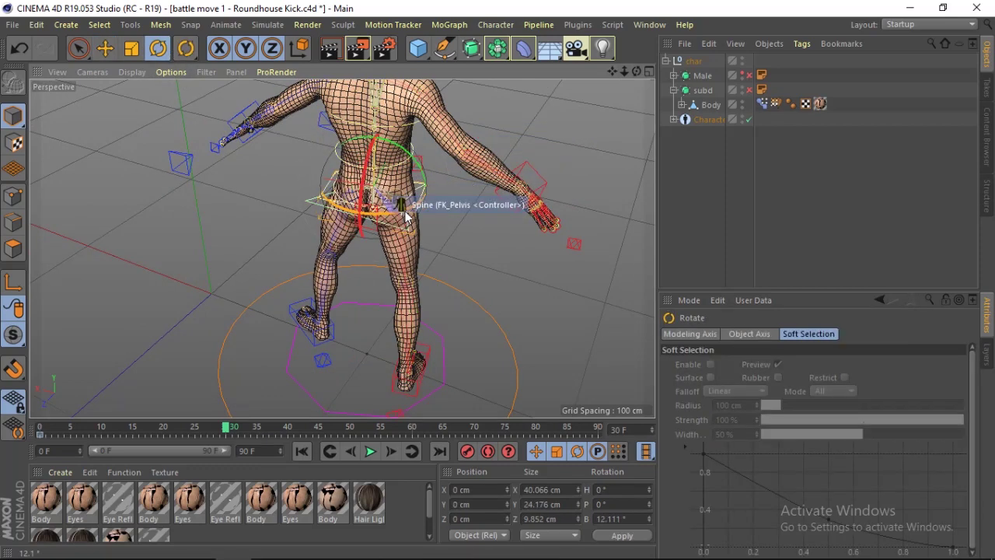
left_click_drag(636, 71, 636, 71)
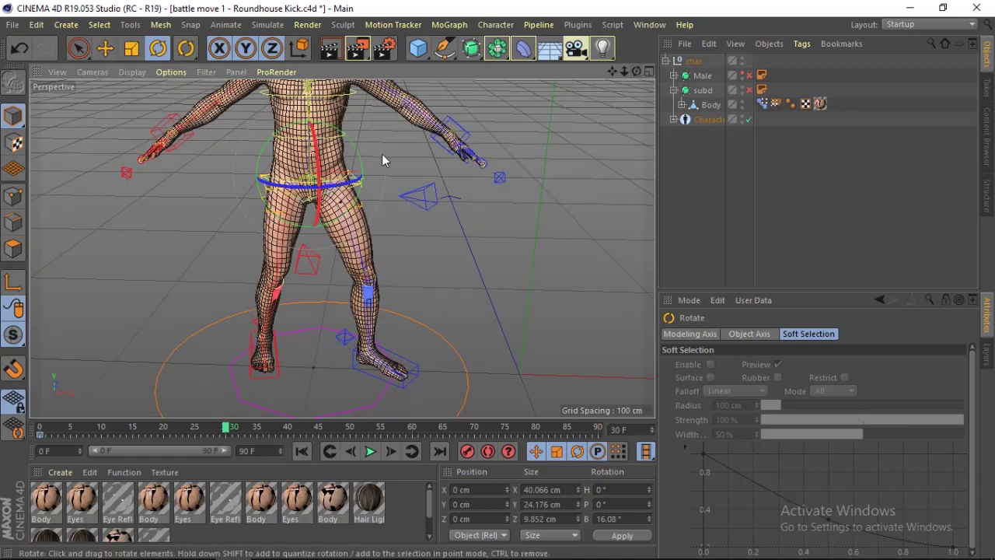
left_click(368, 139)
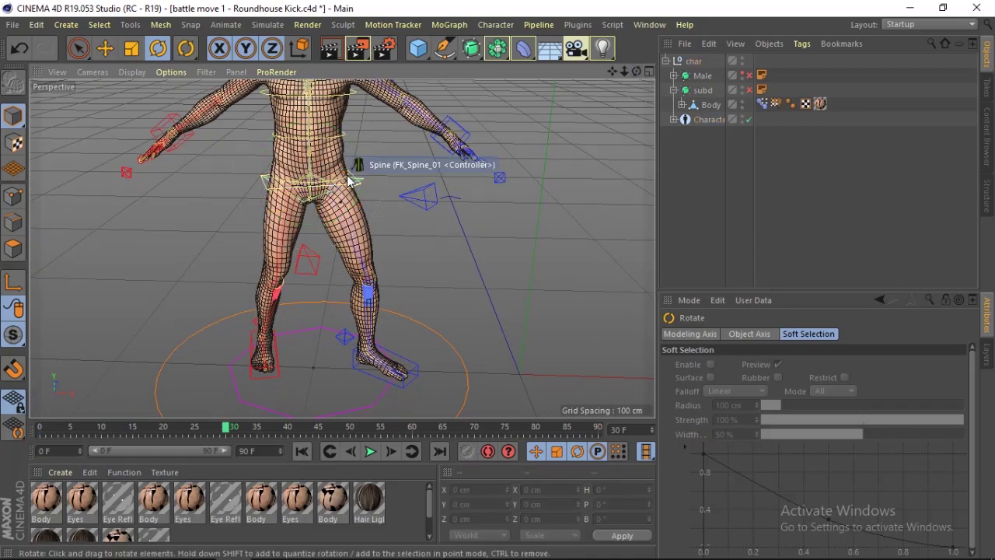
left_click(348, 180)
left_click_drag(348, 186, 357, 185)
Tilt the spine forward, twist the chest about 6°, and bank the torso further
left_click(339, 147)
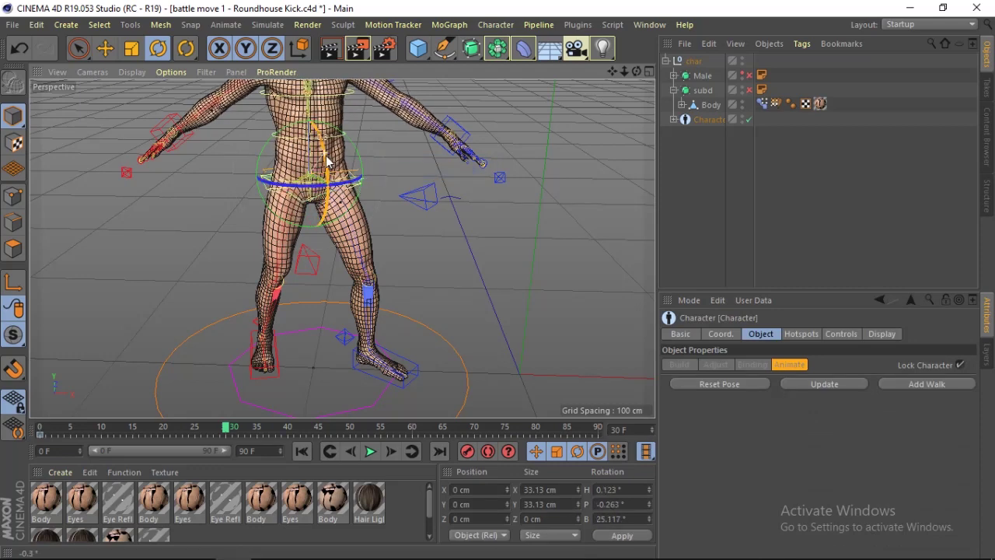
mouse_move(340, 148)
left_mouse_down()
mouse_move(341, 247)
mouse_move(334, 199)
left_mouse_up()
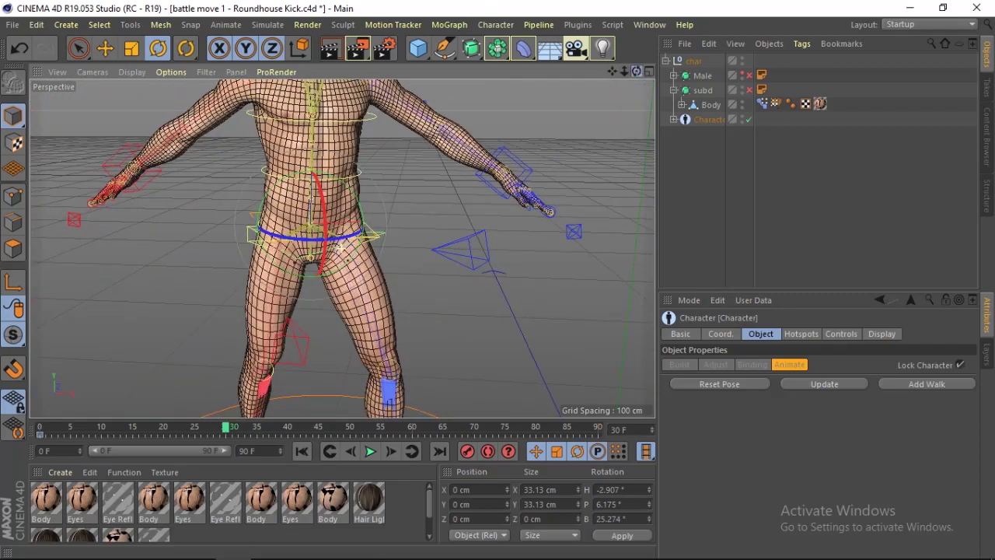
left_click(361, 173)
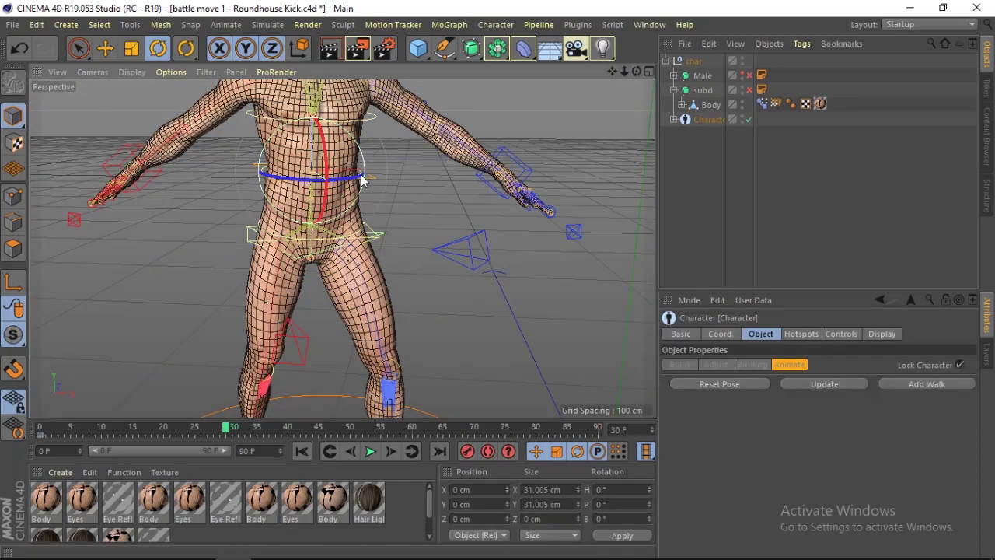
left_click_drag(360, 174, 335, 159)
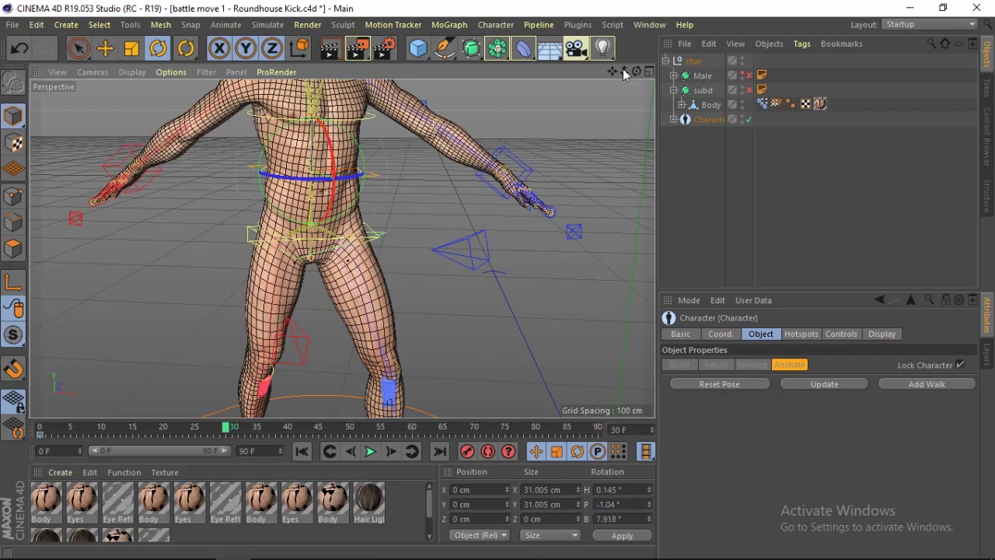
mouse_move(623, 73)
left_mouse_down()
mouse_move(623, 54)
mouse_move(591, 78)
mouse_move(614, 74)
left_mouse_up()
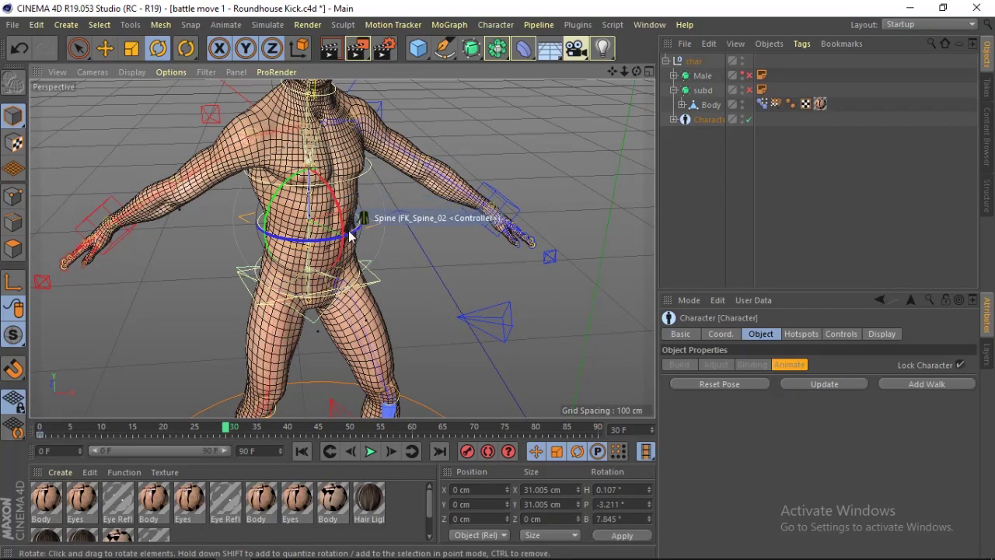
mouse_move(347, 220)
left_mouse_down()
mouse_move(353, 237)
mouse_move(345, 225)
left_mouse_up()
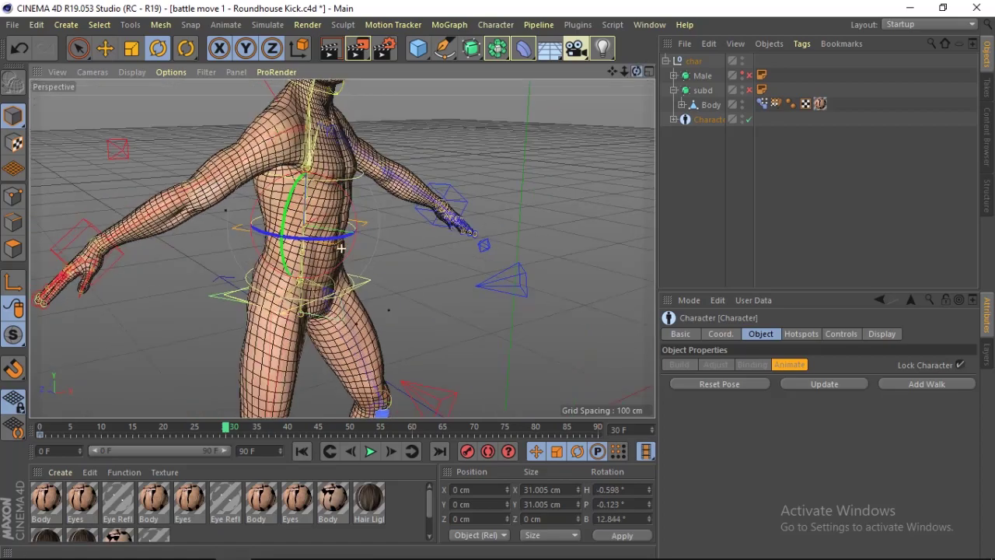
left_click_drag(636, 70, 618, 70)
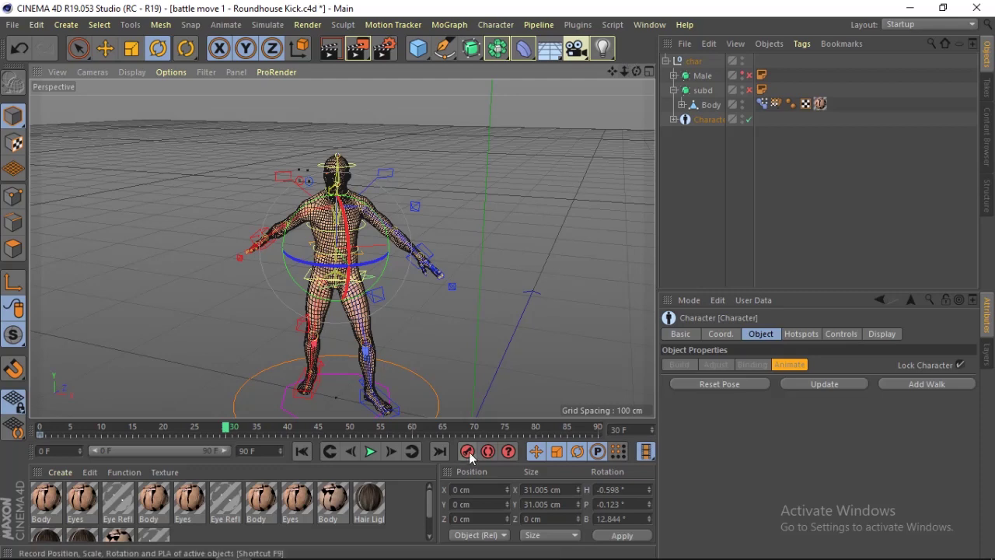
Move the left arm IK controller to Z -21.587 cm and compare with the reference clip
left_click(700, 119)
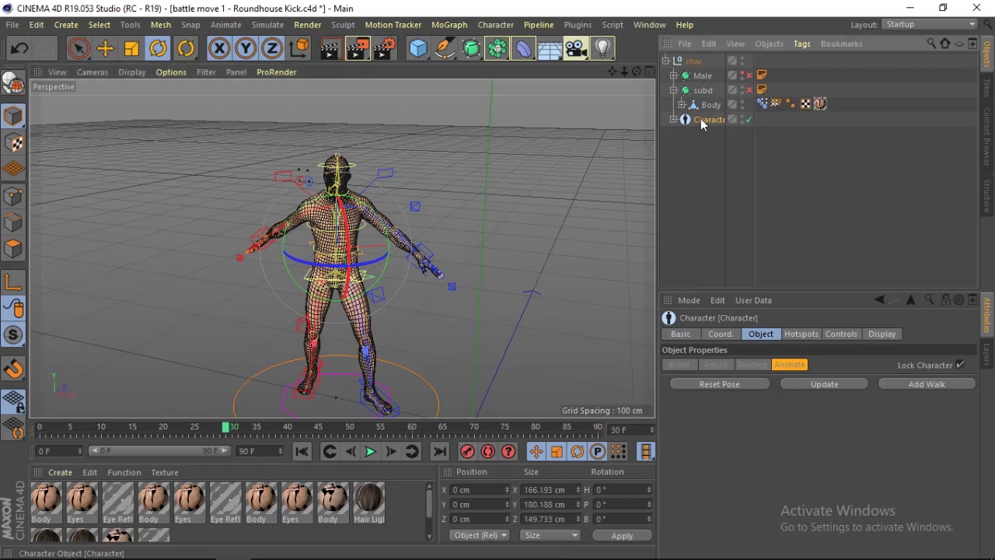
left_click(423, 256)
key("e")
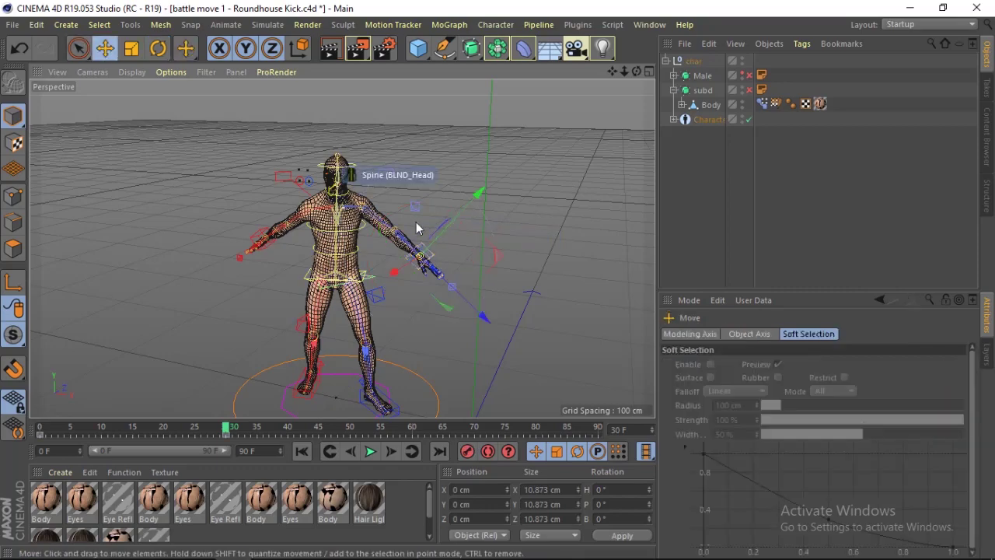
mouse_move(485, 311)
left_mouse_down()
mouse_move(454, 292)
mouse_move(515, 137)
left_mouse_up()
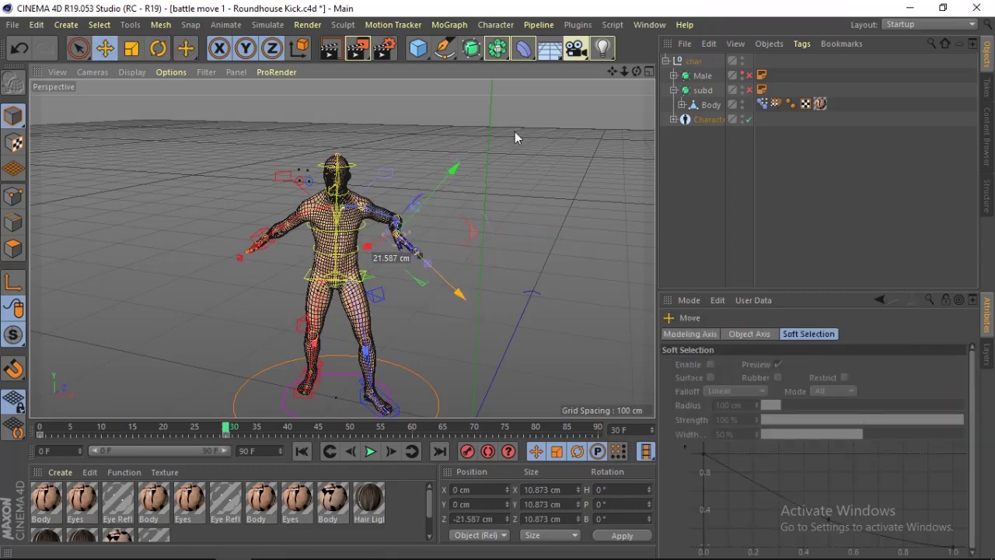
left_click_drag(621, 73, 622, 109)
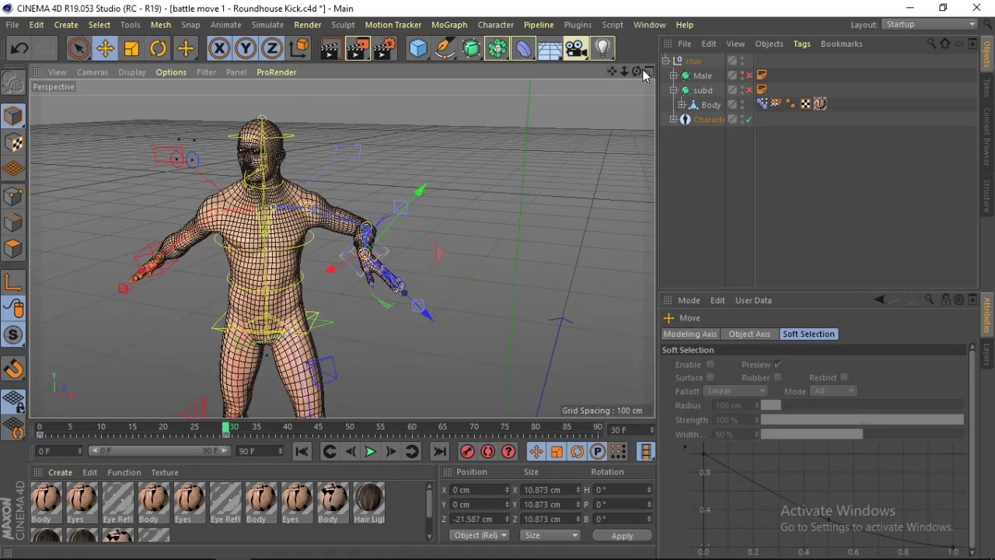
left_click_drag(637, 70, 637, 101)
left_click_drag(340, 249, 642, 69, "alt")
key("alt+Tab")
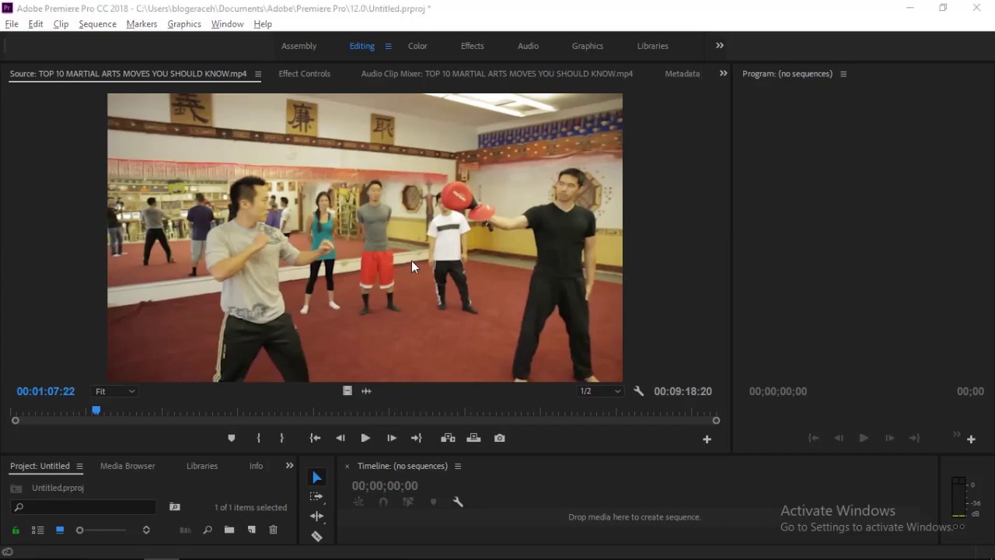
key("alt+Tab")
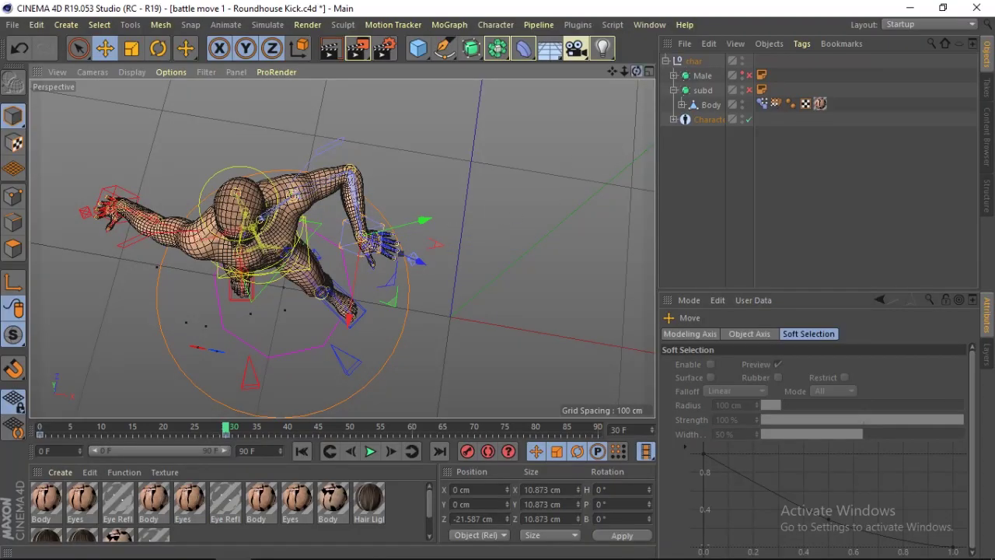
Rotate the upper spine controller to reduce the torso's bank
key("alt+Tab")
key("alt+Tab")
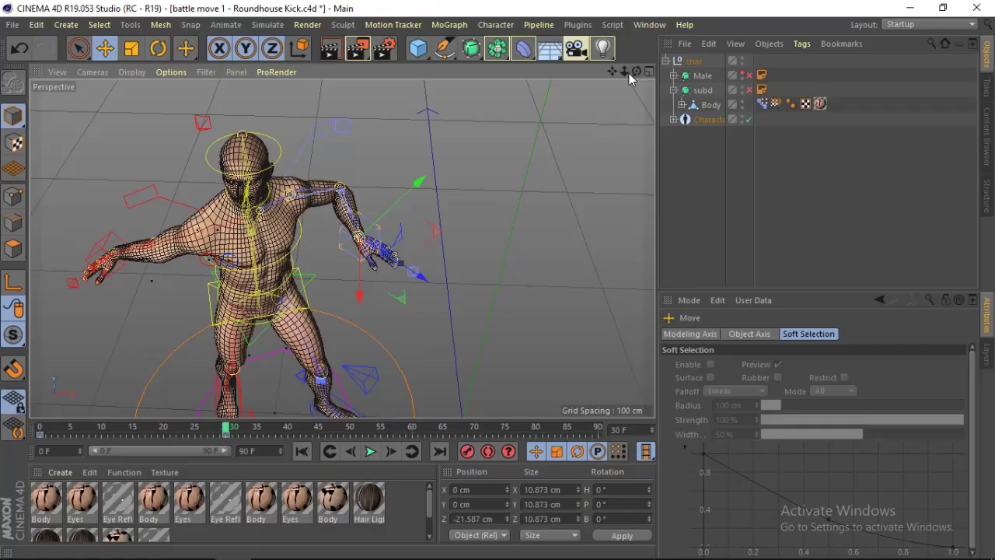
left_click_drag(626, 73, 637, 71, "alt")
left_click(294, 289)
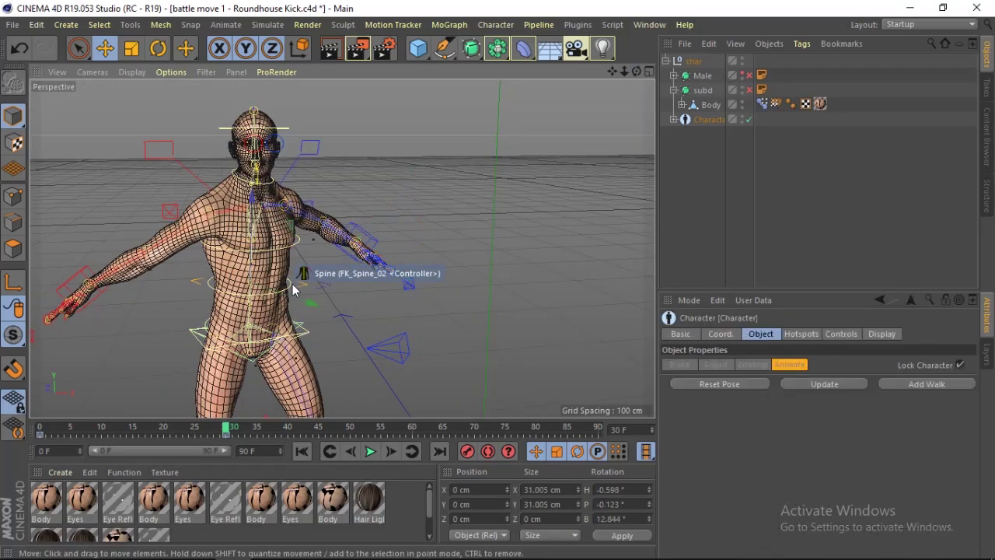
key("r")
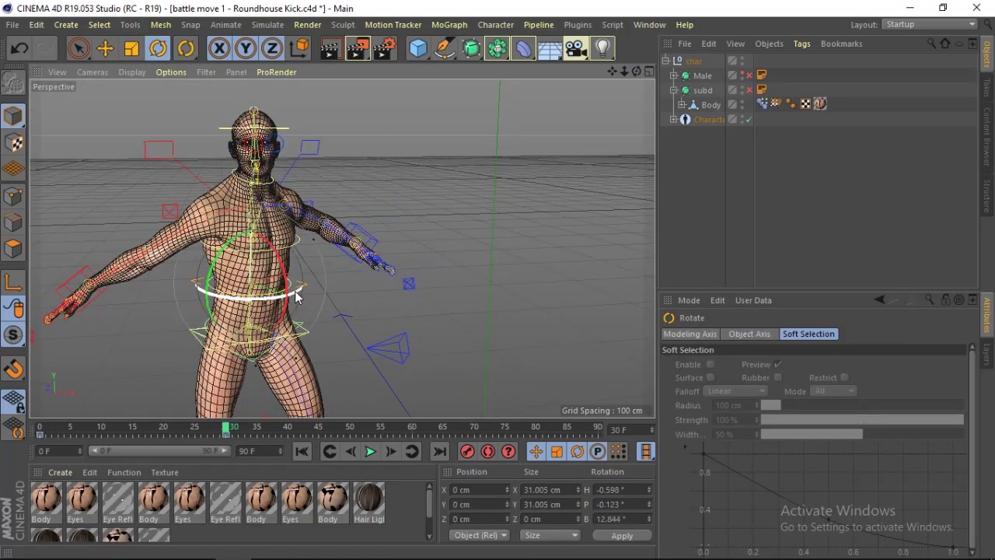
left_click_drag(294, 292, 289, 293)
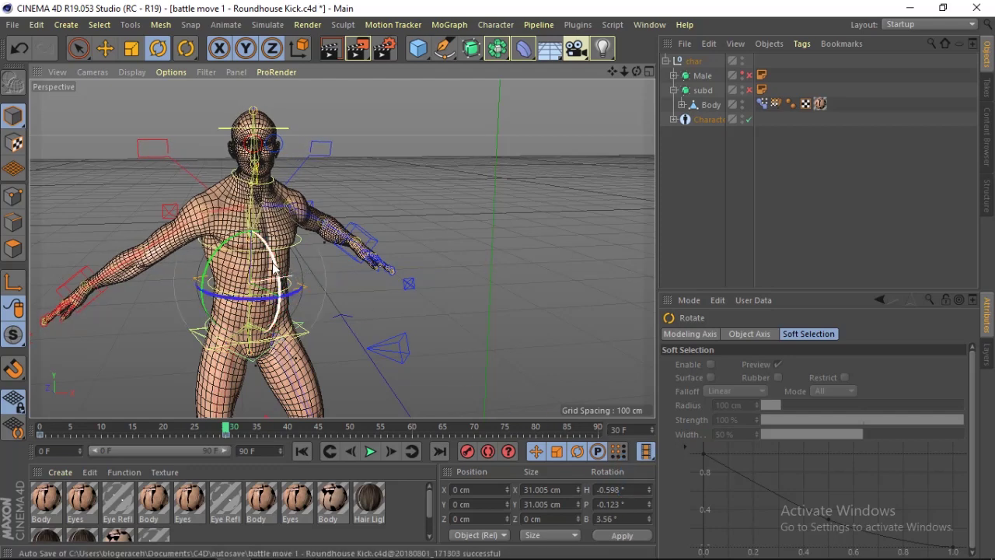
left_click_drag(276, 267, 294, 296)
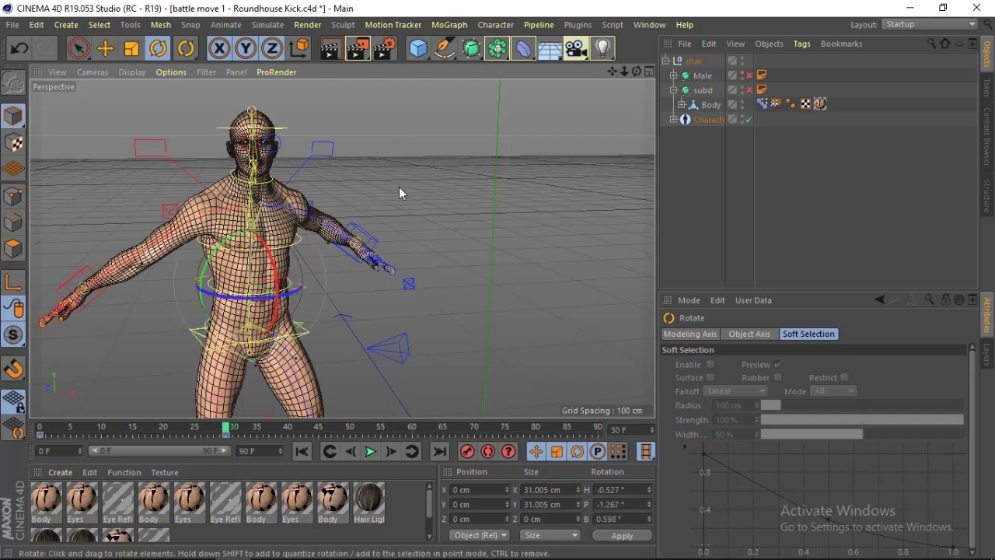
Raise the left arm IK controller up and outward, then shift it about 7 cm along X
left_click(370, 246)
left_click(107, 49)
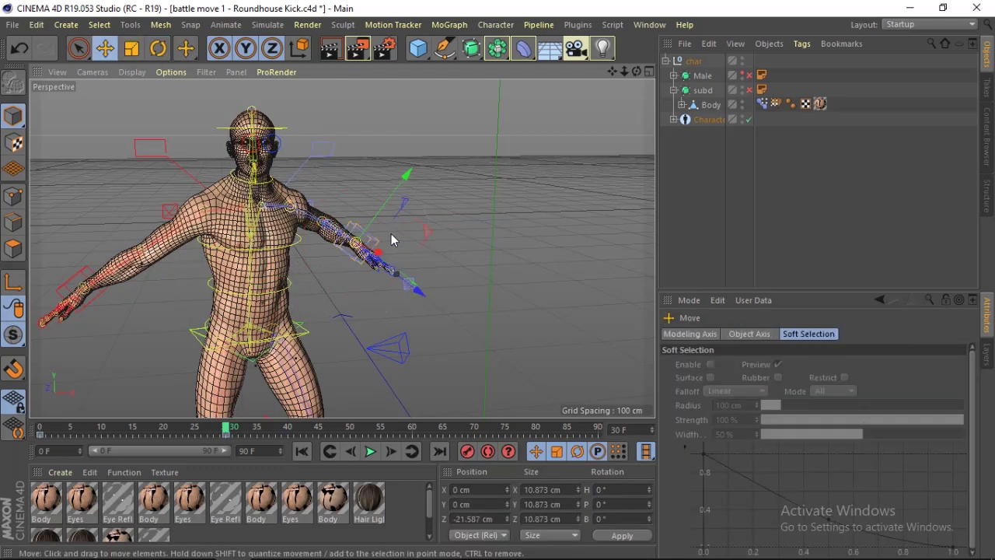
mouse_move(439, 230)
left_mouse_down()
mouse_move(468, 228)
mouse_move(447, 236)
mouse_move(443, 219)
mouse_move(525, 126)
left_mouse_up()
left_click_drag(636, 70, 591, 109)
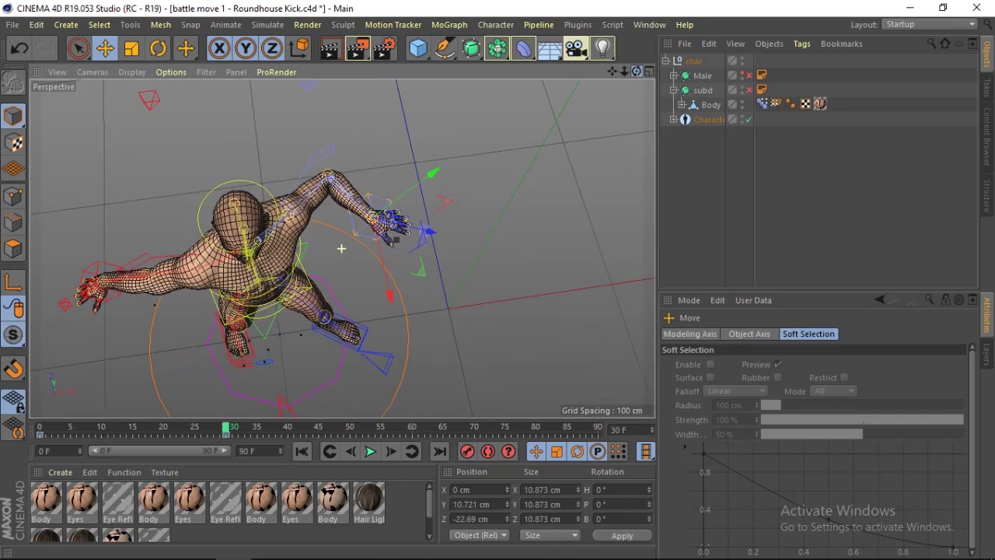
left_click_drag(397, 224, 402, 226)
left_click_drag(385, 298, 385, 304)
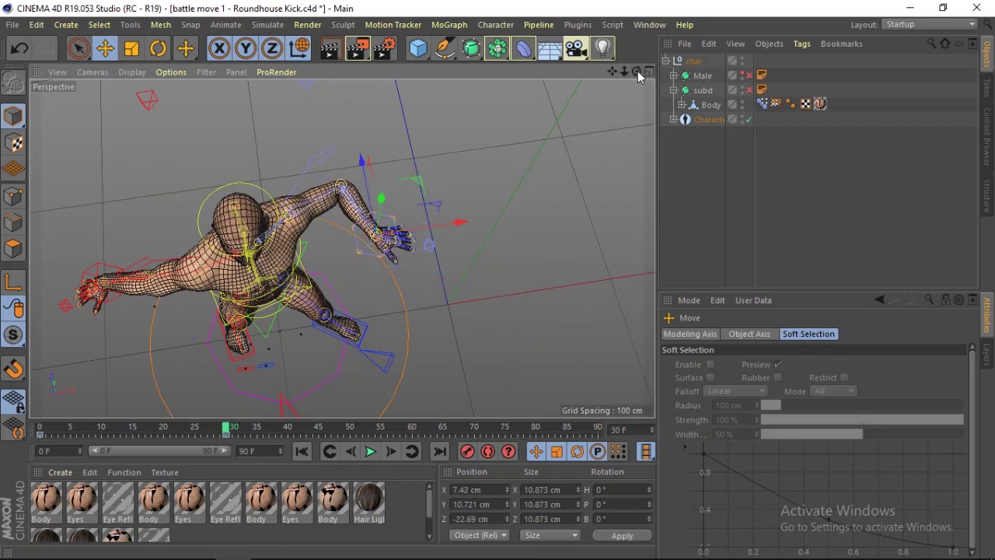
mouse_move(638, 76)
left_mouse_down()
mouse_move(372, 161)
mouse_move(378, 140)
left_mouse_up()
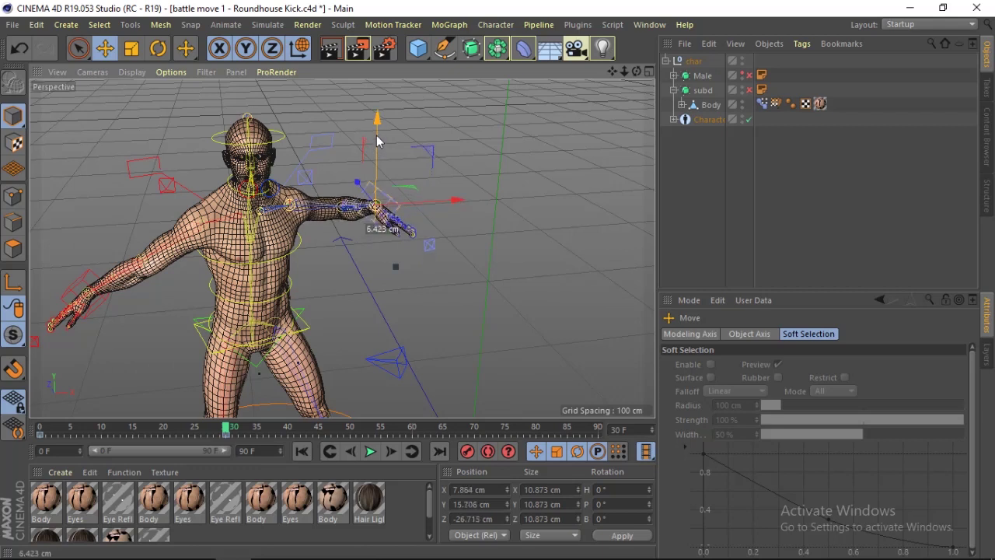
Rotate the left hand in object axes to H 85.675°, P 124.051°, B -179.399°
left_click(303, 53)
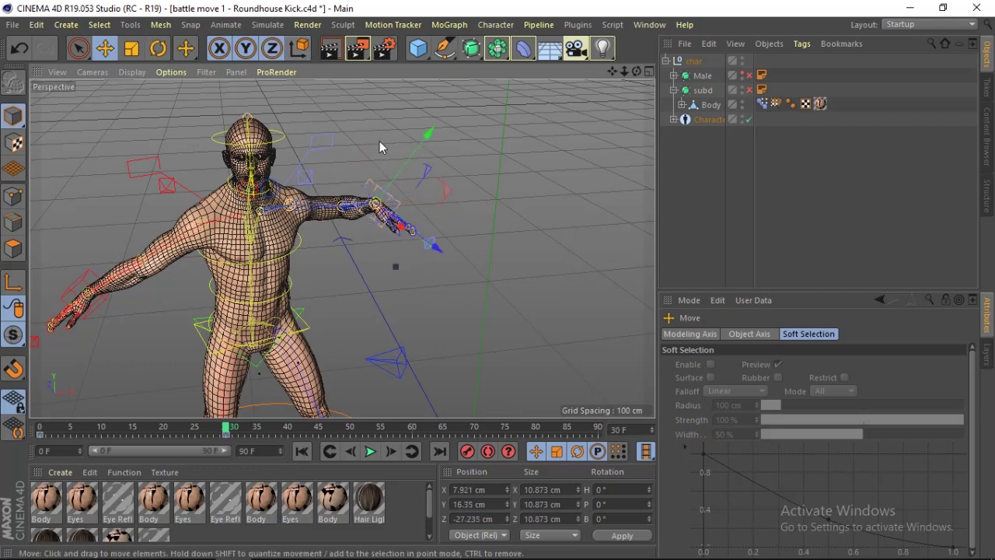
left_click(158, 48)
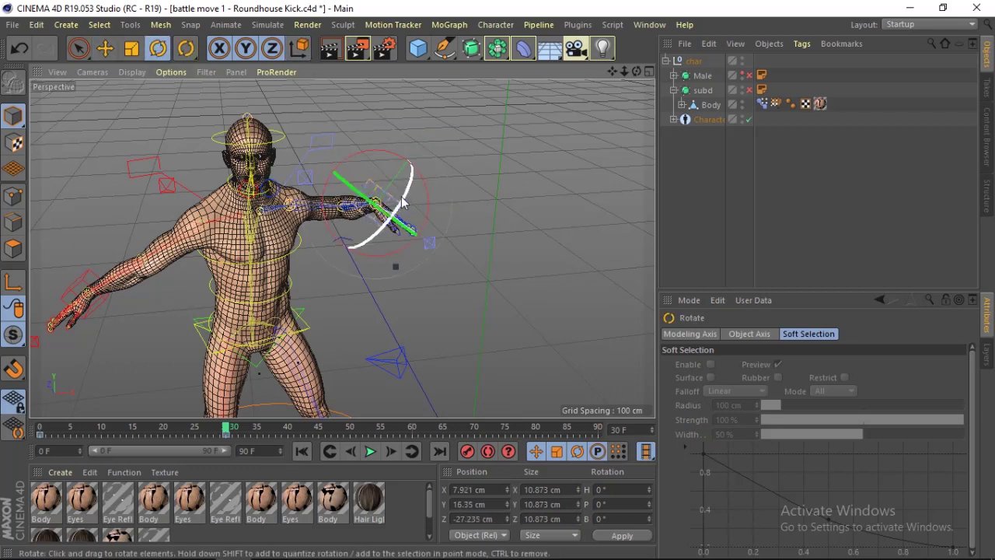
mouse_move(404, 193)
left_mouse_down()
mouse_move(413, 124)
mouse_move(411, 198)
mouse_move(398, 220)
left_mouse_up()
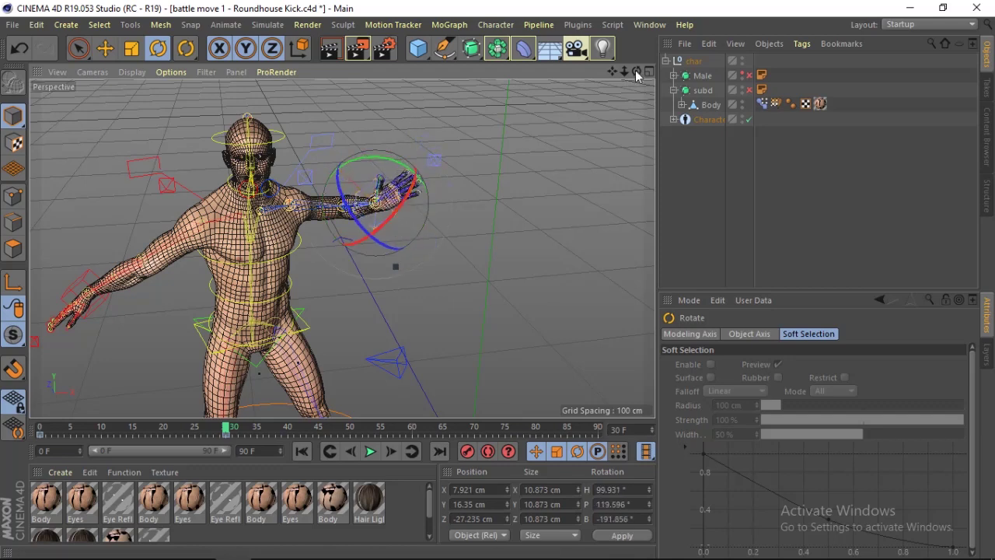
left_click_drag(637, 70, 636, 74)
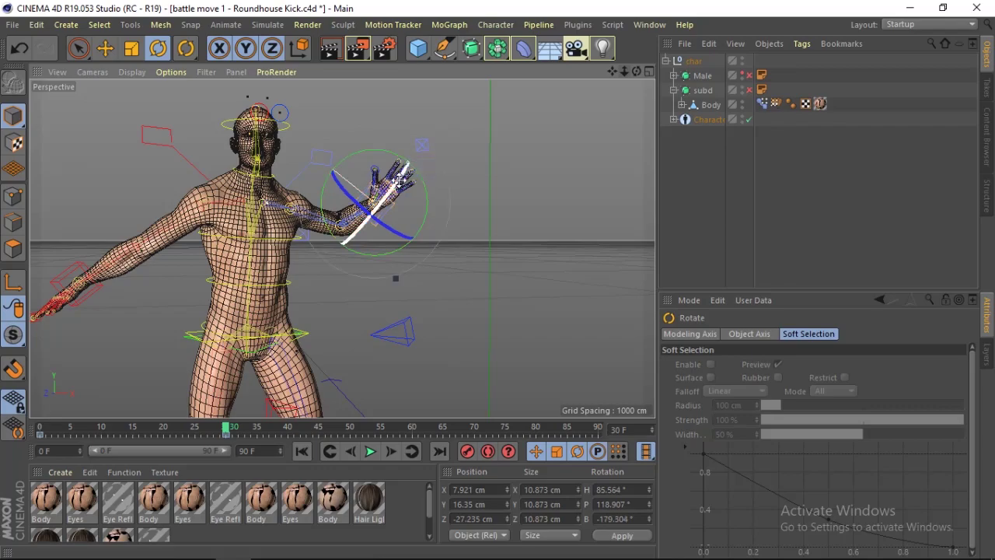
left_click_drag(420, 180, 408, 167)
left_click_drag(636, 74, 594, 166)
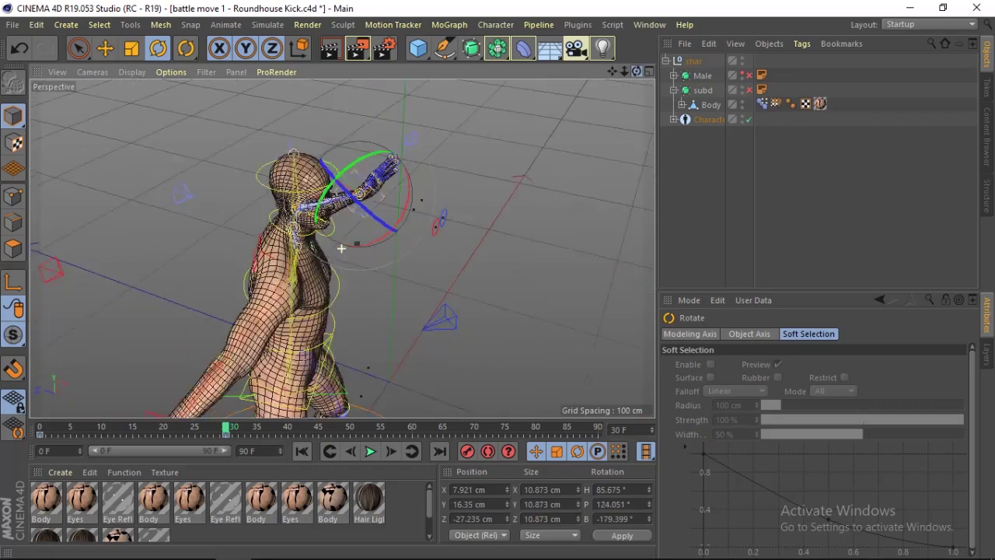
Move the left hand controller down, forward and in toward the body to bend the arm
left_click(534, 215)
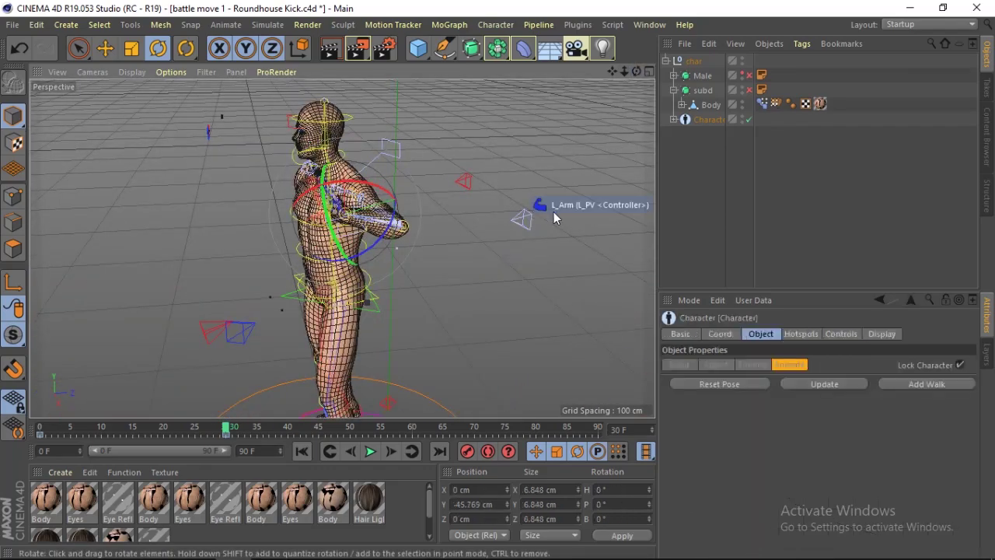
left_click(107, 50)
mouse_move(526, 207)
left_mouse_down()
mouse_move(454, 304)
mouse_move(475, 295)
left_mouse_up()
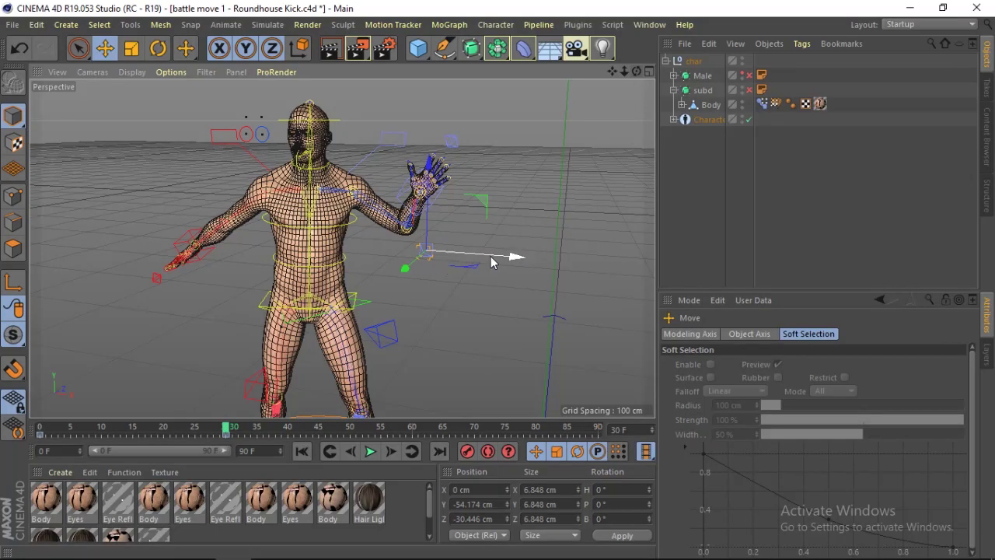
left_click_drag(491, 262, 473, 262)
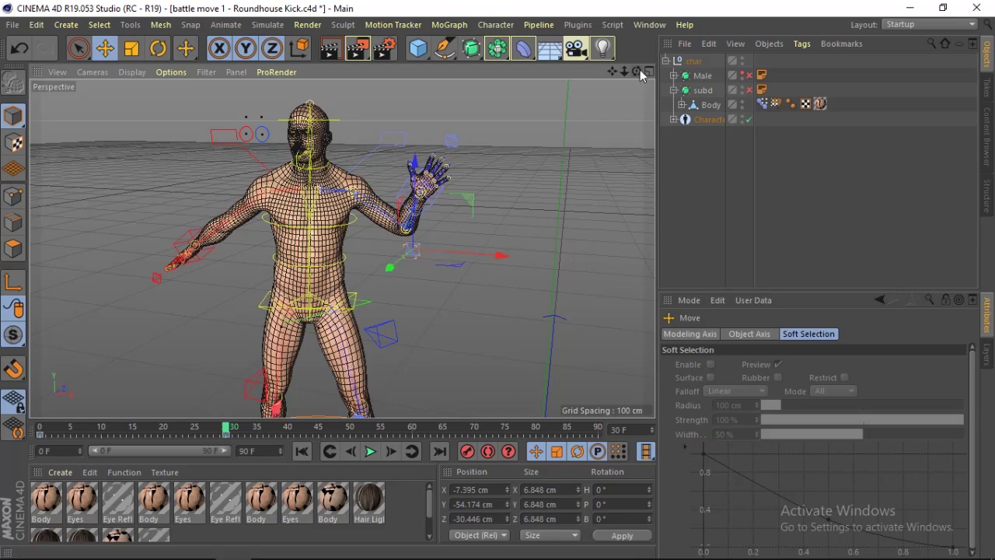
left_click_drag(636, 72, 446, 218)
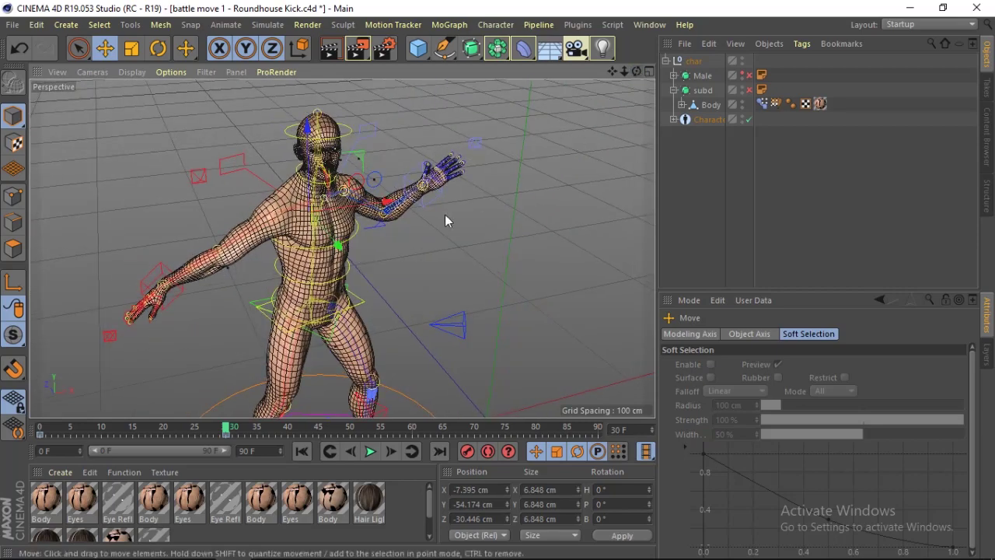
left_click(437, 198)
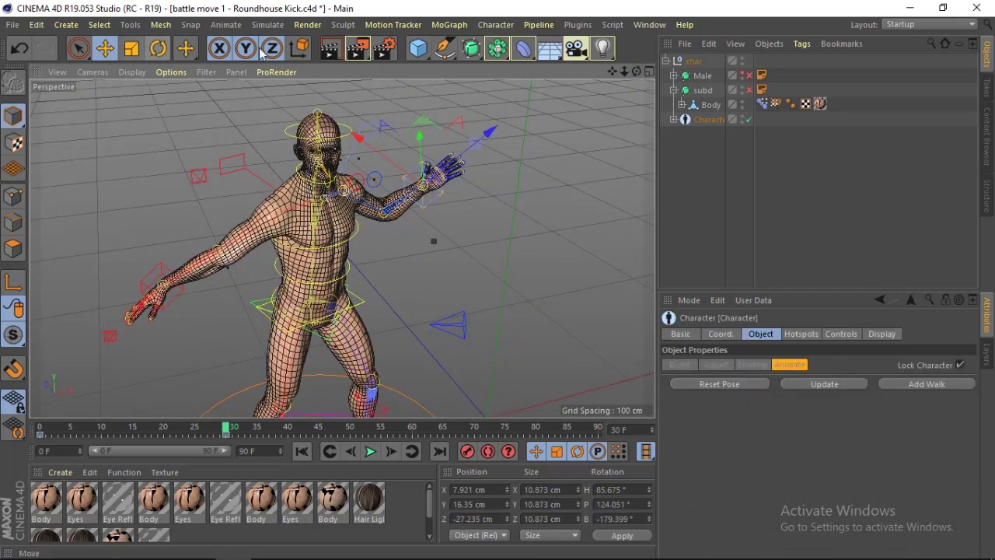
left_click(307, 51)
left_click_drag(476, 175, 462, 174)
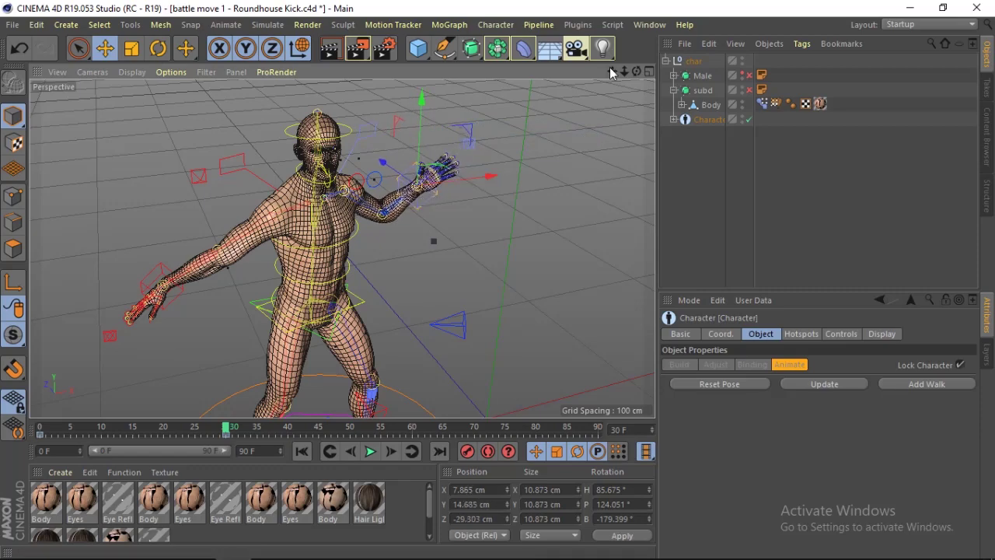
left_click_drag(629, 69, 629, 69)
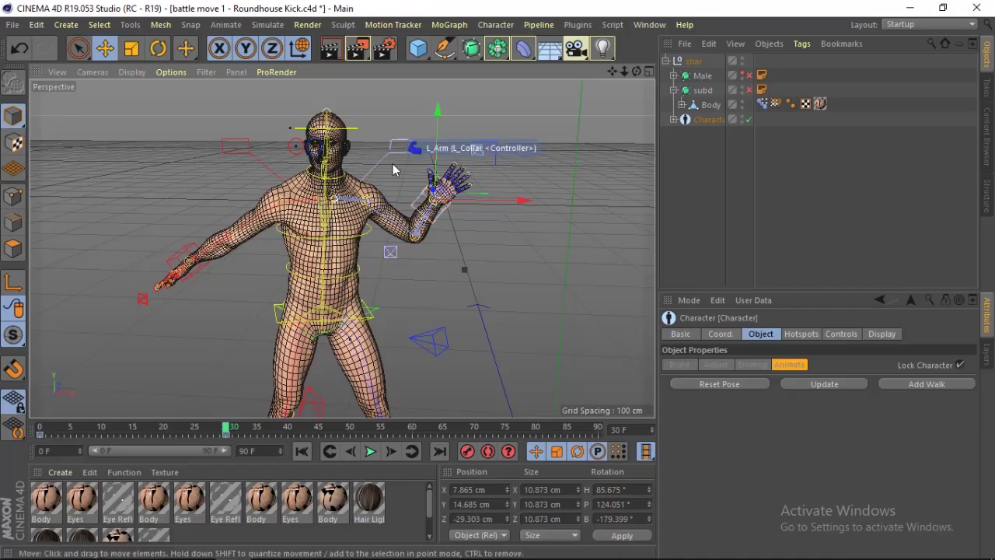
Set the left collar's bank to 0° and bank the right collar about 11.119°
key("r")
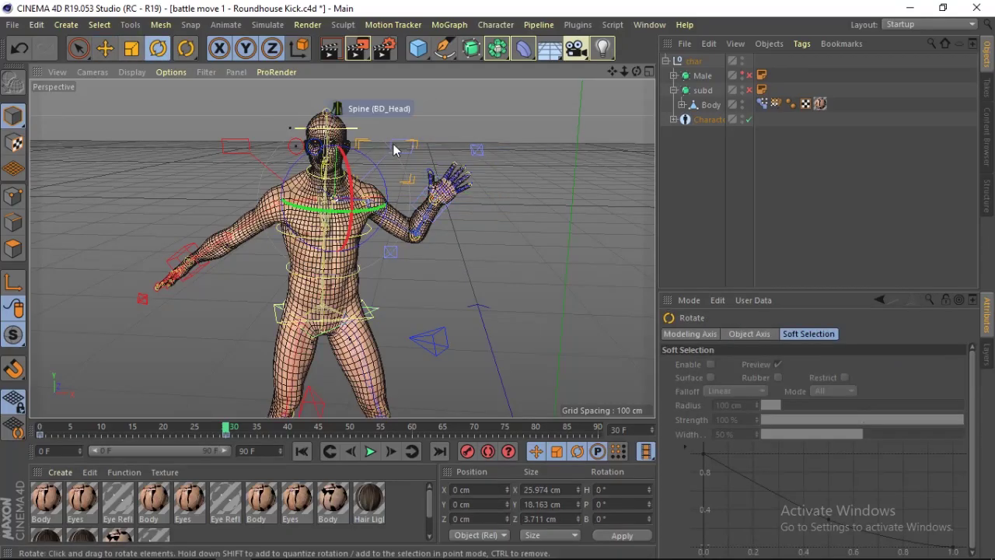
left_click_drag(367, 153, 369, 166)
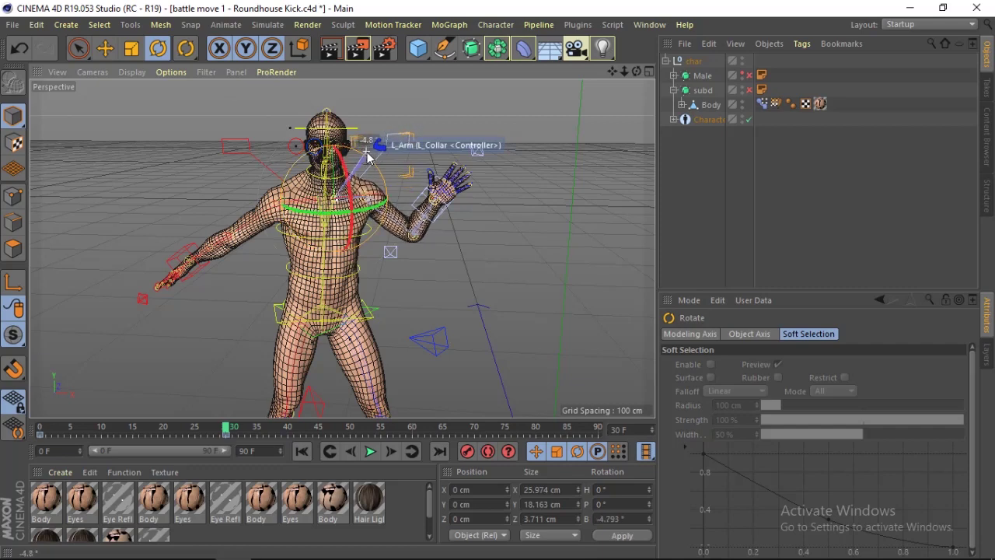
double_click(610, 519)
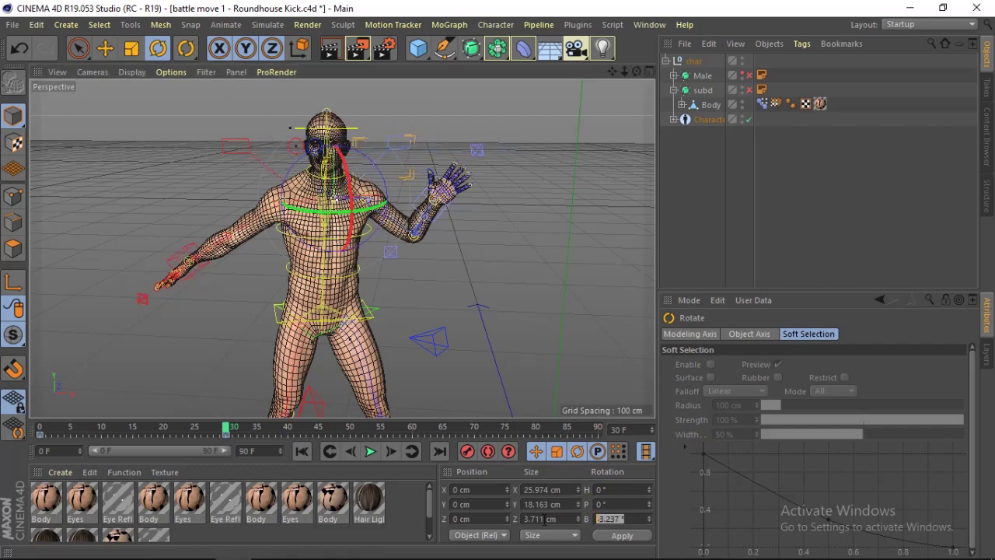
type("0")
key("Return")
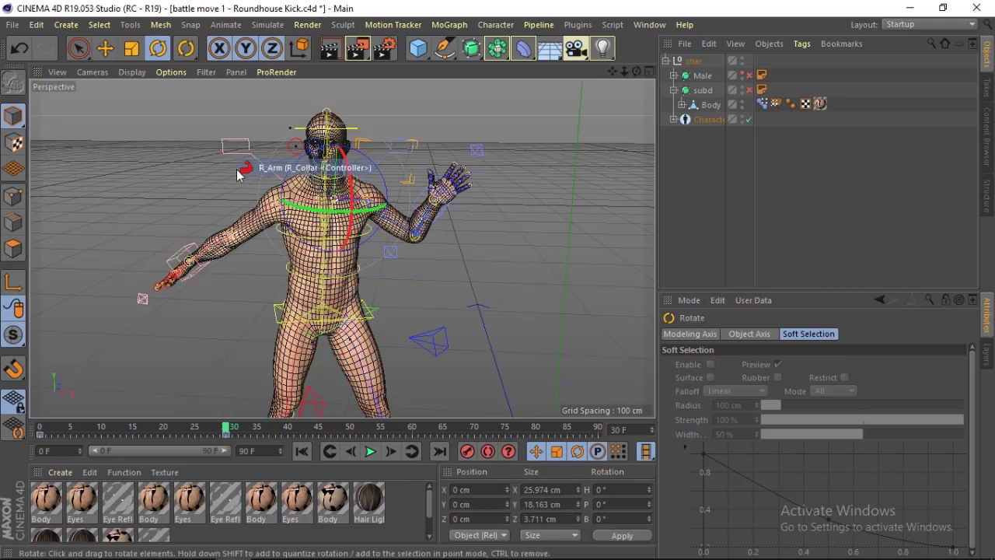
left_click_drag(239, 153, 285, 158)
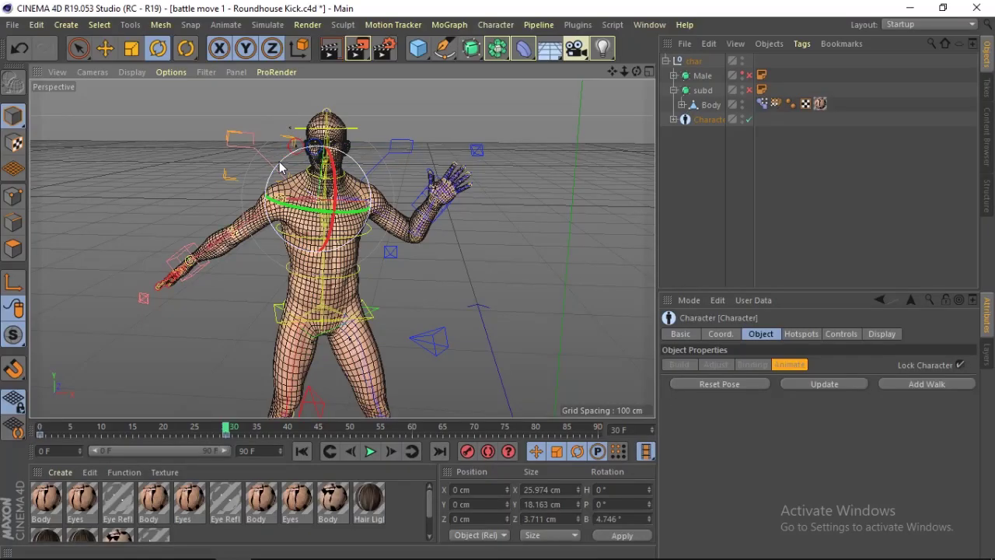
left_click_drag(277, 154, 286, 159)
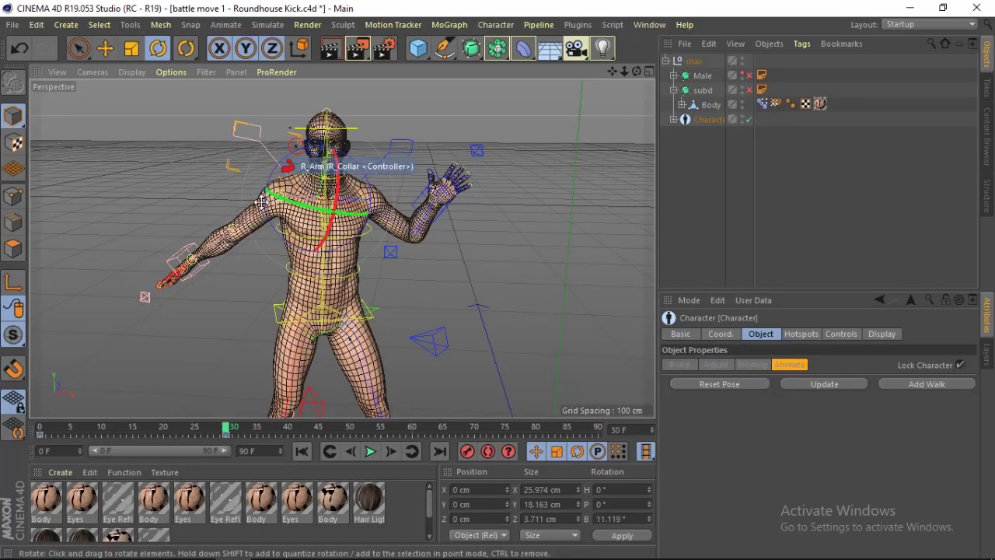
Move the right arm controller down beside the body
left_click(199, 269)
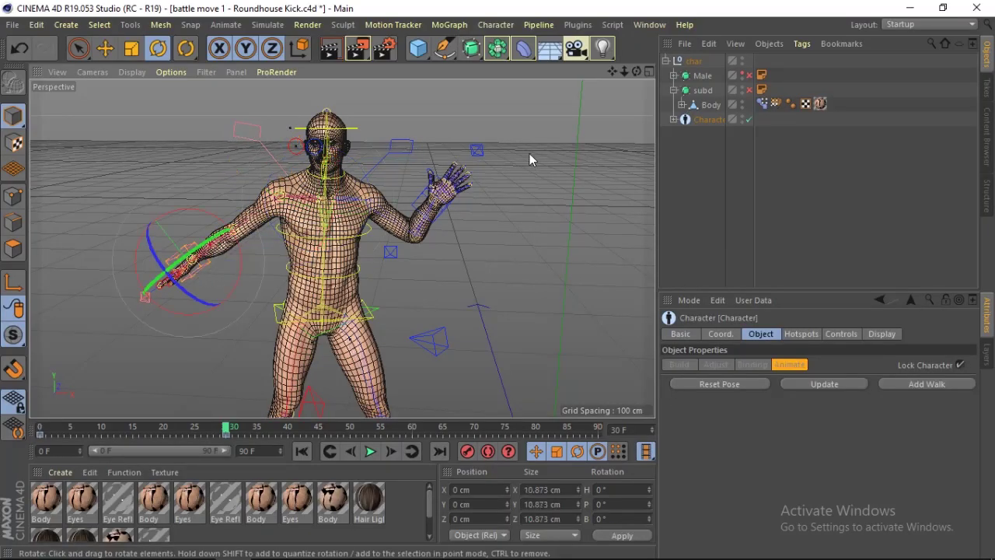
left_click(105, 48)
left_click_drag(637, 71, 367, 277)
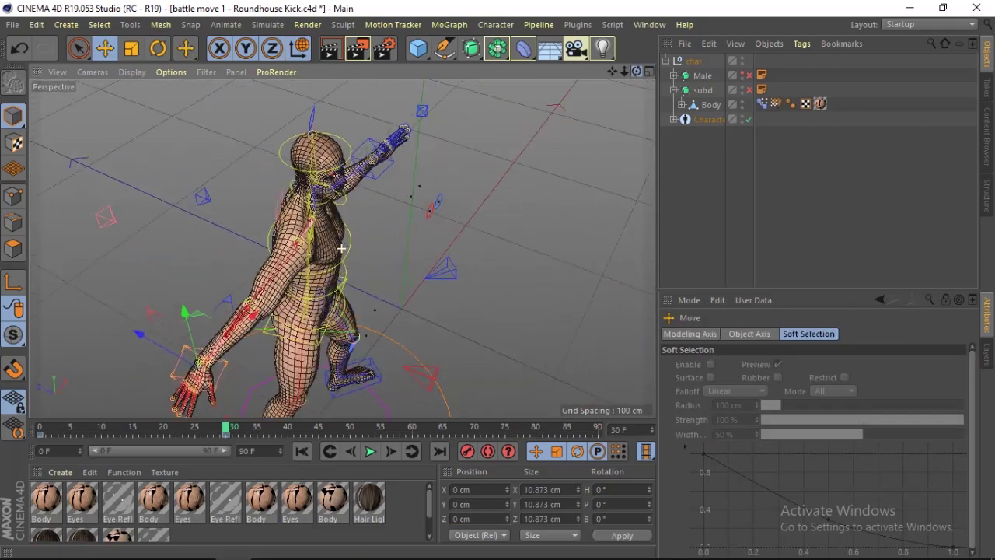
mouse_move(163, 307)
left_mouse_down()
mouse_move(327, 333)
mouse_move(420, 274)
mouse_move(314, 265)
left_mouse_up()
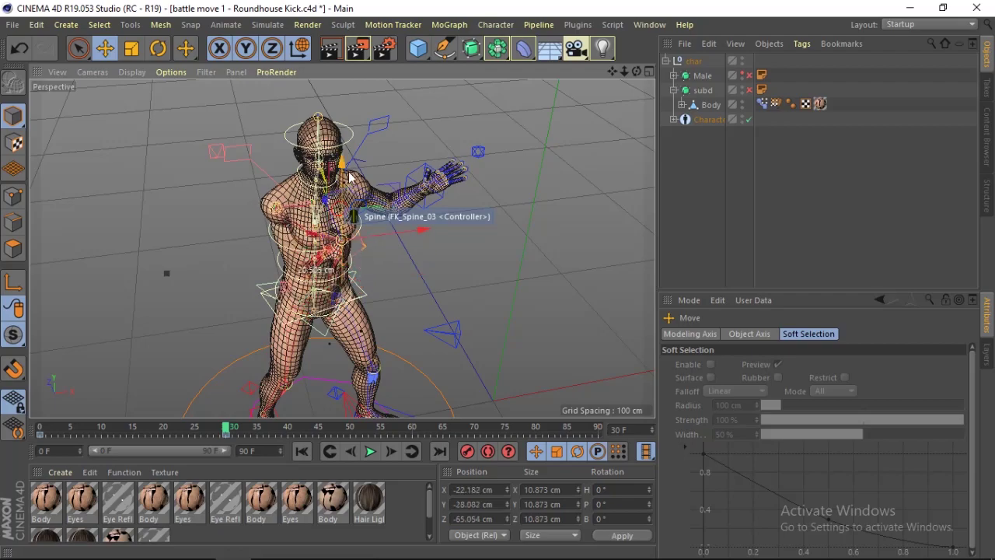
Bring the right hand toward the chest, raise it, and turn it about 103° in heading
left_click(342, 210)
left_click_drag(342, 241, 324, 238, "alt")
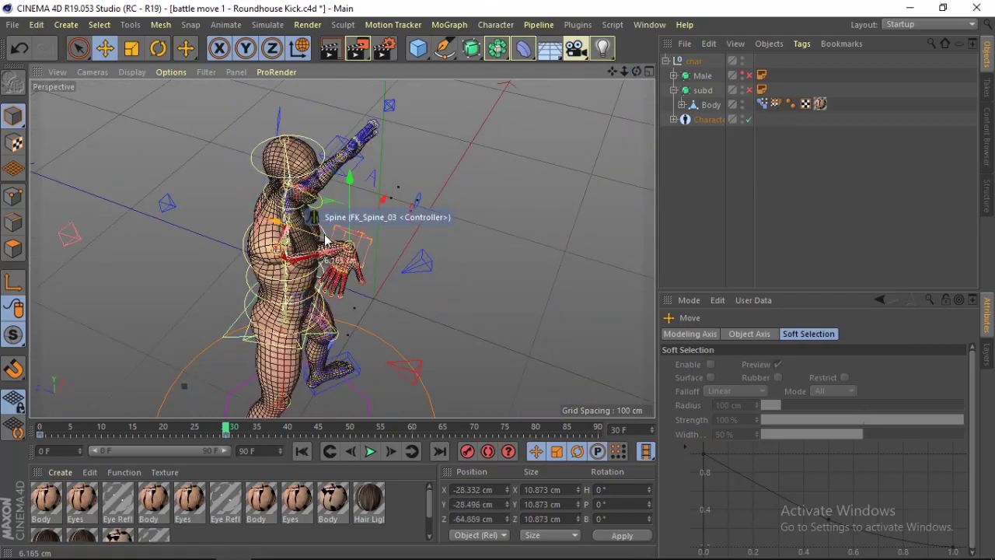
left_click_drag(331, 237, 356, 246)
left_click_drag(360, 192, 360, 173)
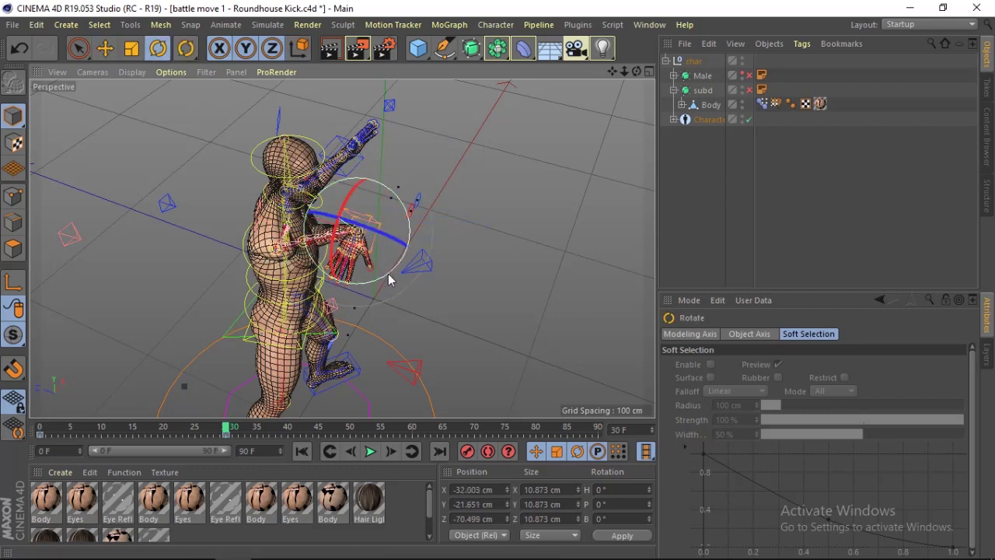
mouse_move(388, 274)
left_mouse_down()
mouse_move(371, 182)
mouse_move(354, 239)
mouse_move(415, 273)
mouse_move(169, 216)
left_mouse_up()
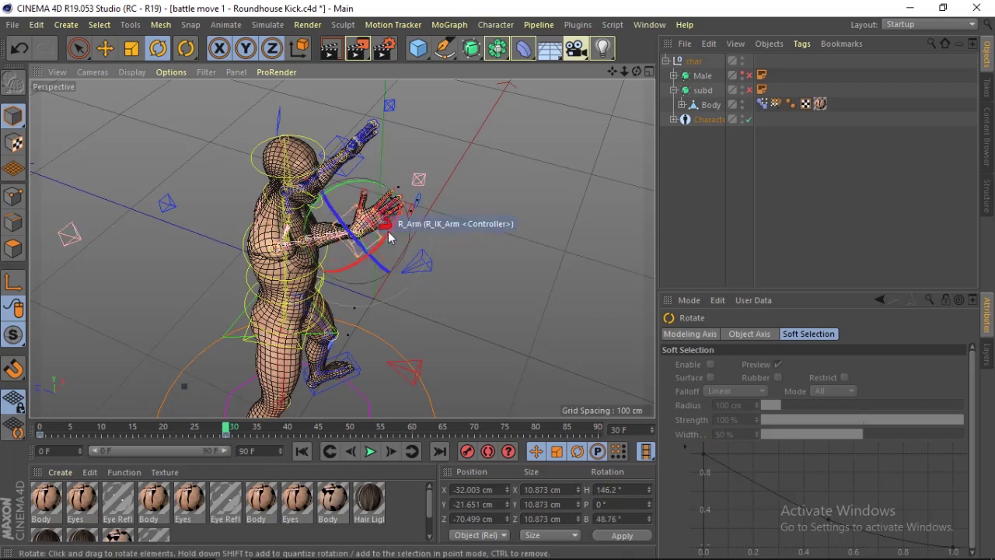
Reposition the right elbow pole and lift the right hand up to the chest
left_click(69, 233)
left_click(105, 49)
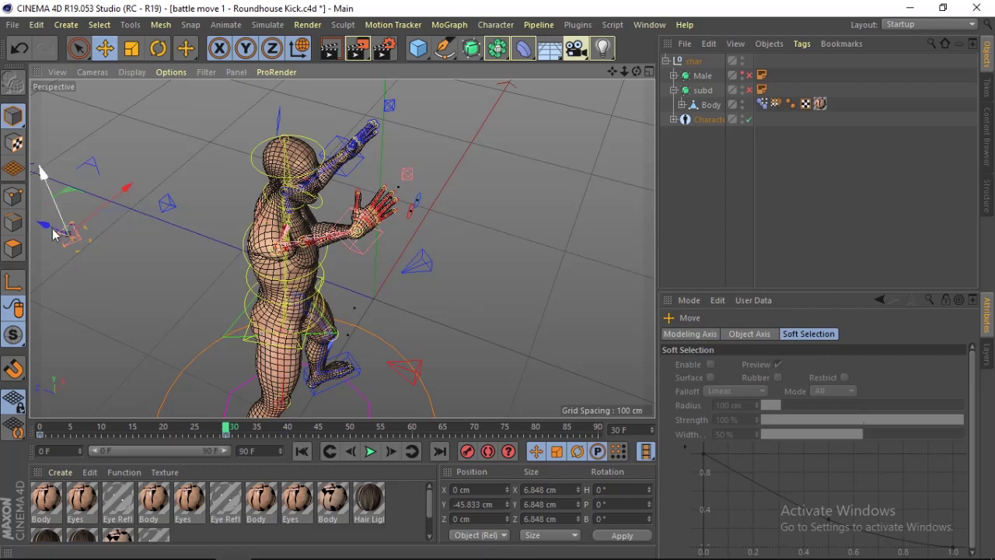
mouse_move(147, 283)
left_mouse_down()
mouse_move(230, 306)
mouse_move(196, 345)
mouse_move(163, 343)
mouse_move(215, 318)
left_mouse_up()
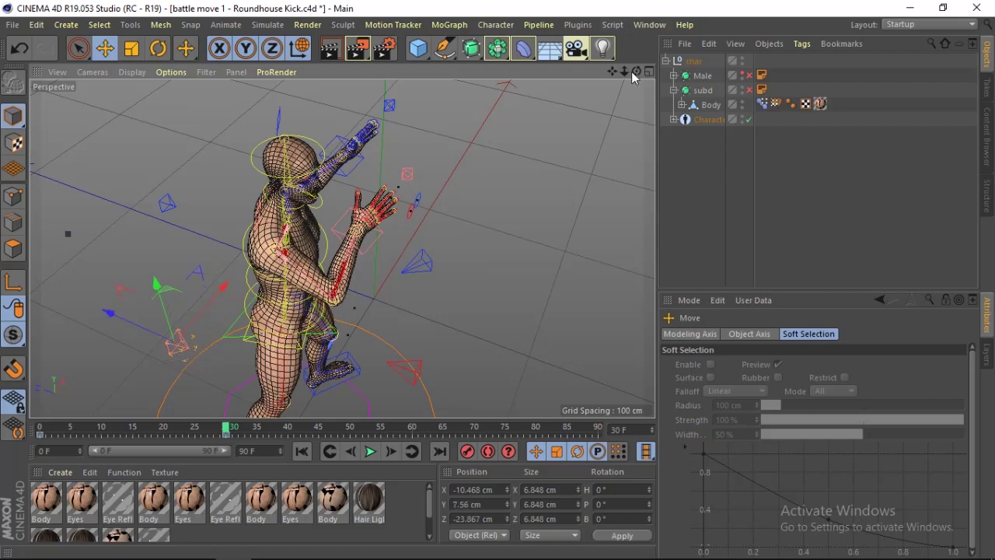
left_click_drag(635, 71, 636, 72)
left_click_drag(377, 233, 332, 209)
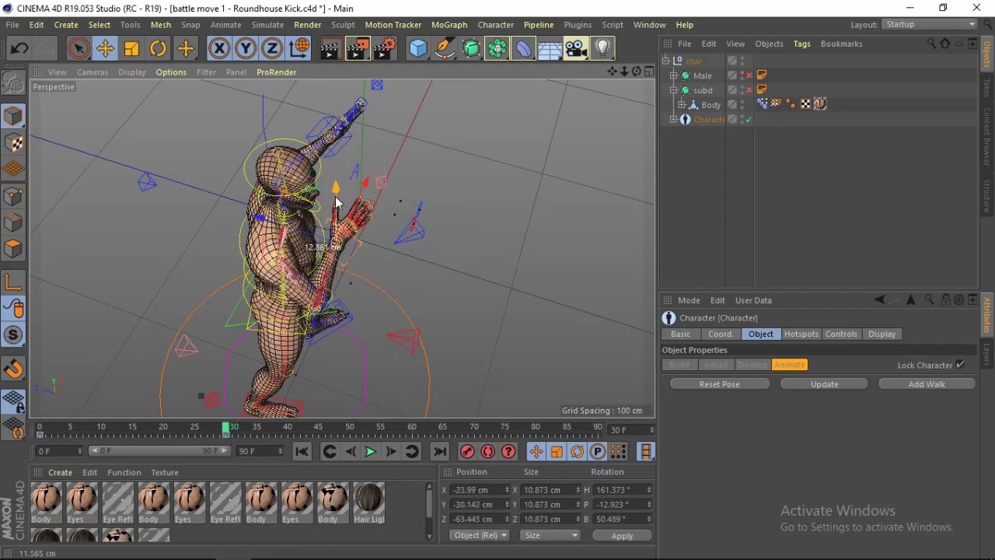
left_click_drag(331, 207, 332, 205)
mouse_move(629, 69)
left_mouse_down()
mouse_move(439, 246)
mouse_move(395, 256)
left_mouse_up()
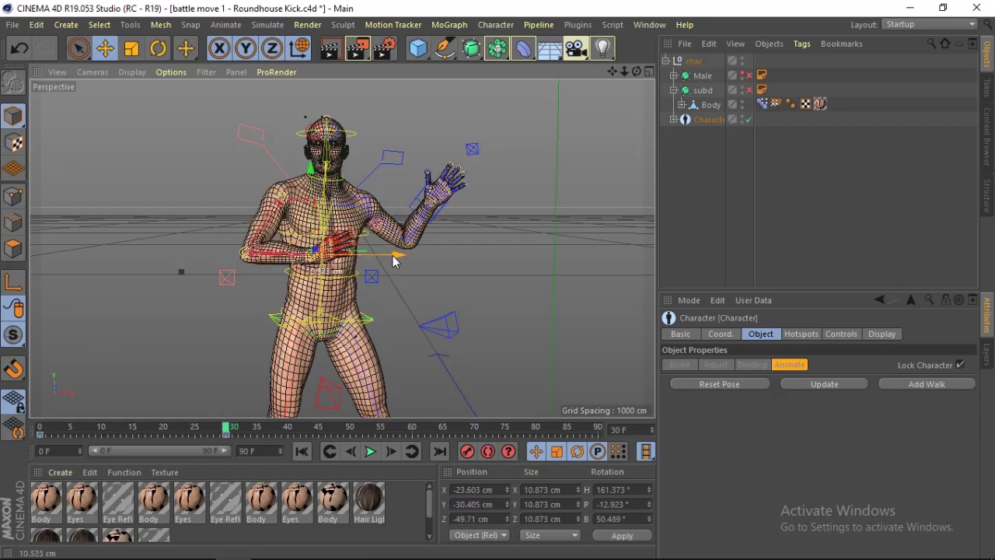
left_click_drag(307, 177, 308, 157)
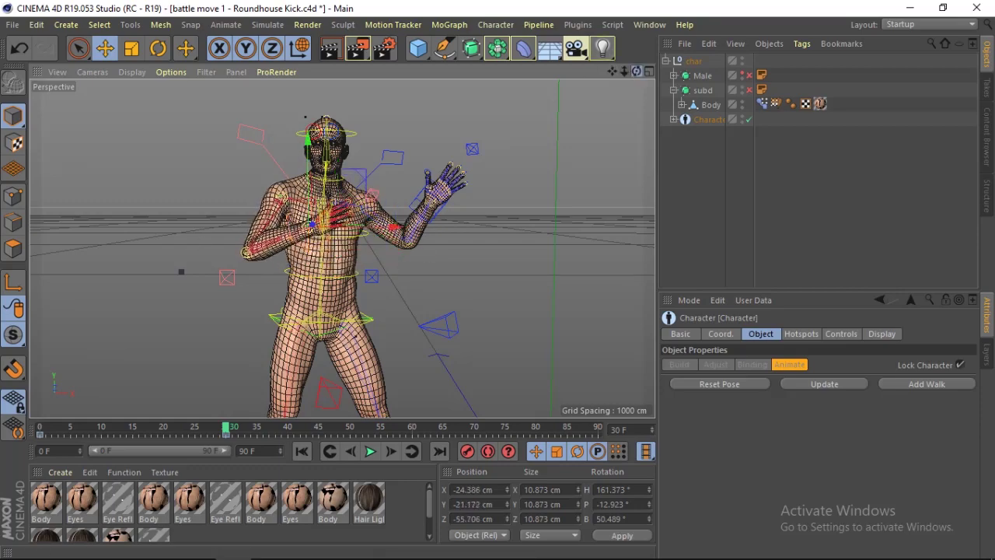
Bend the torso with the spine controller and pull the right hand further left
left_click_drag(636, 71, 438, 196)
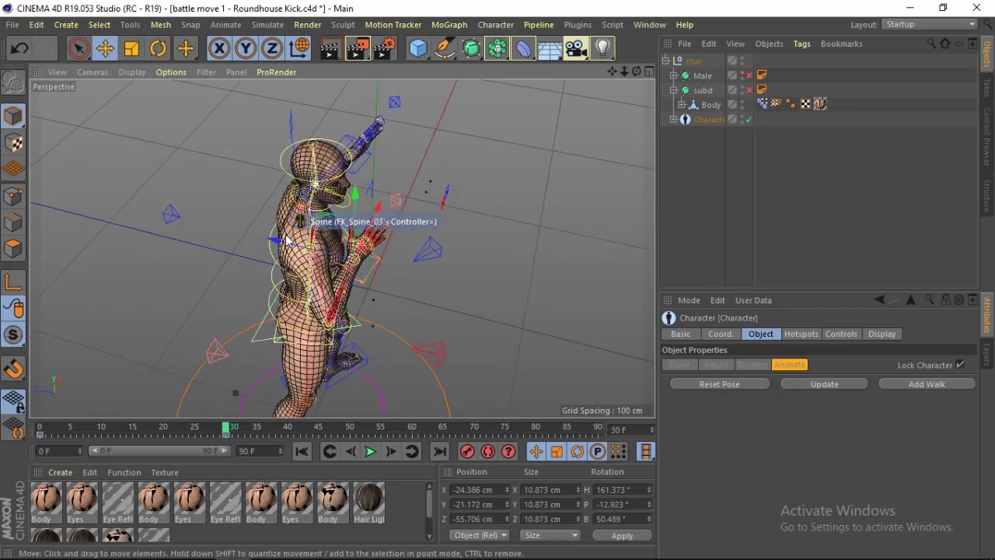
mouse_move(287, 242)
left_mouse_down()
mouse_move(340, 249)
mouse_move(477, 134)
left_mouse_up()
left_click(380, 158)
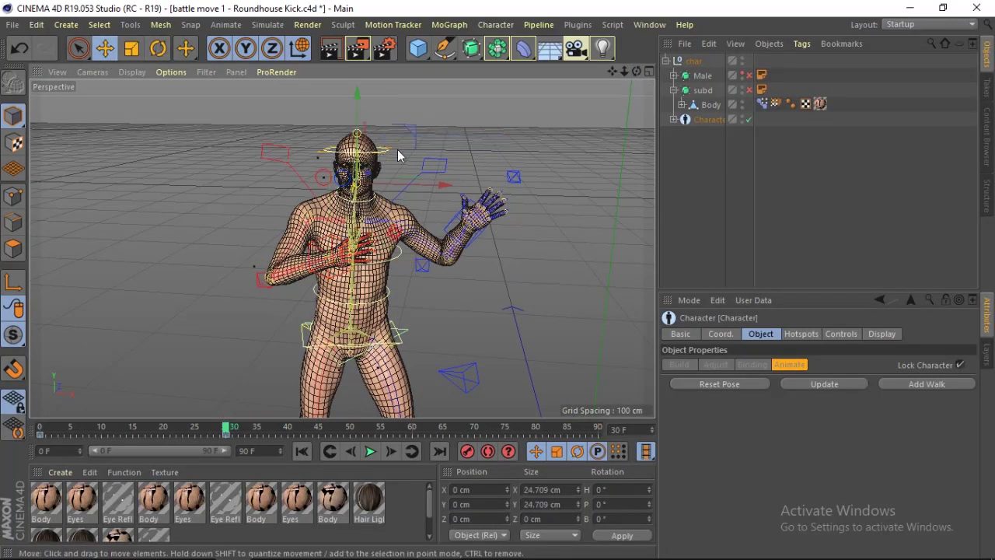
left_click(266, 278)
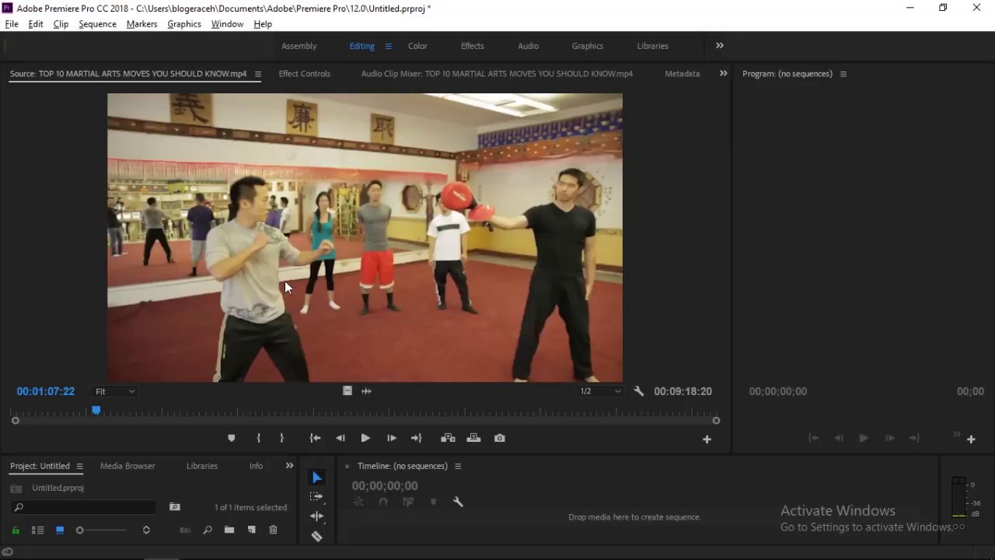
left_click_drag(274, 284, 277, 290)
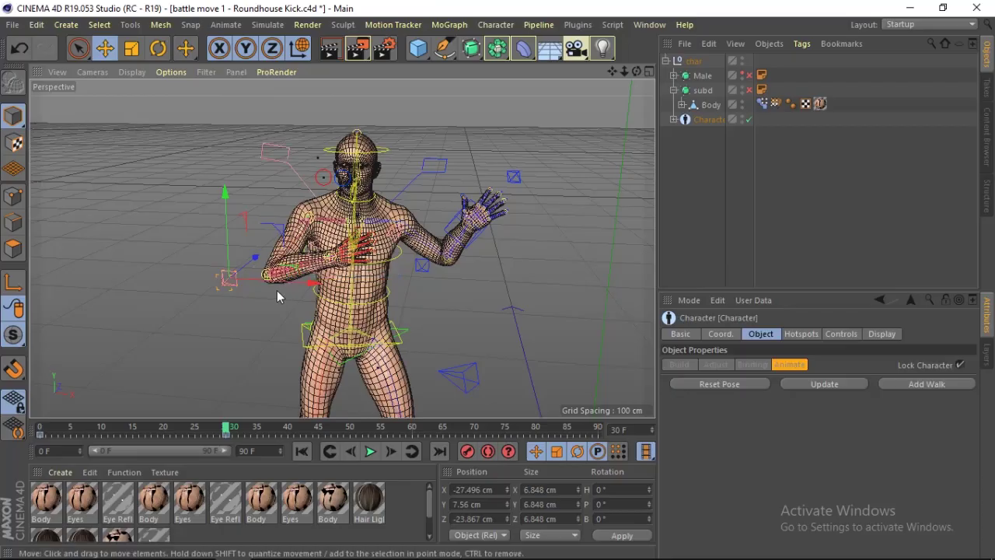
left_click_drag(637, 72, 544, 78)
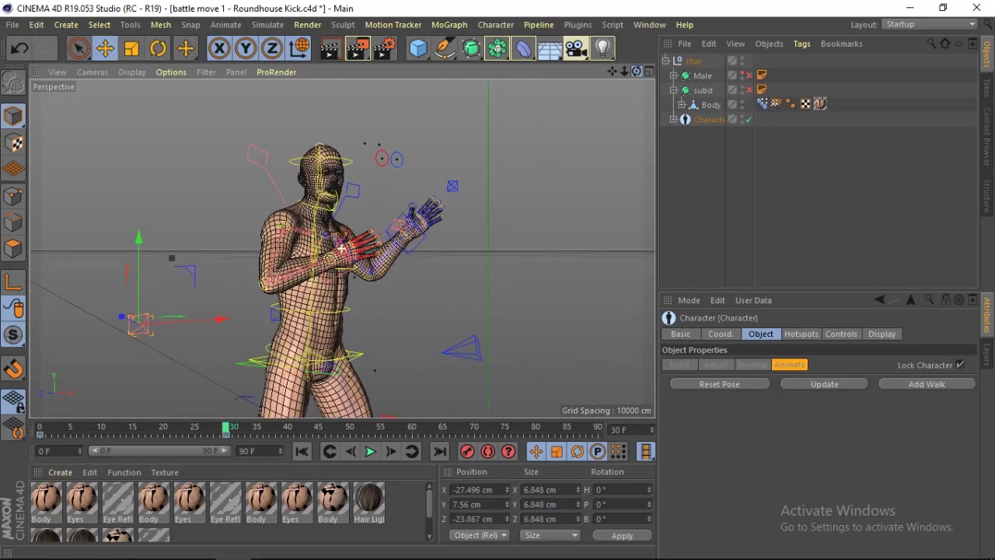
mouse_move(637, 72)
left_mouse_down()
mouse_move(129, 340)
mouse_move(114, 317)
mouse_move(243, 323)
left_mouse_up()
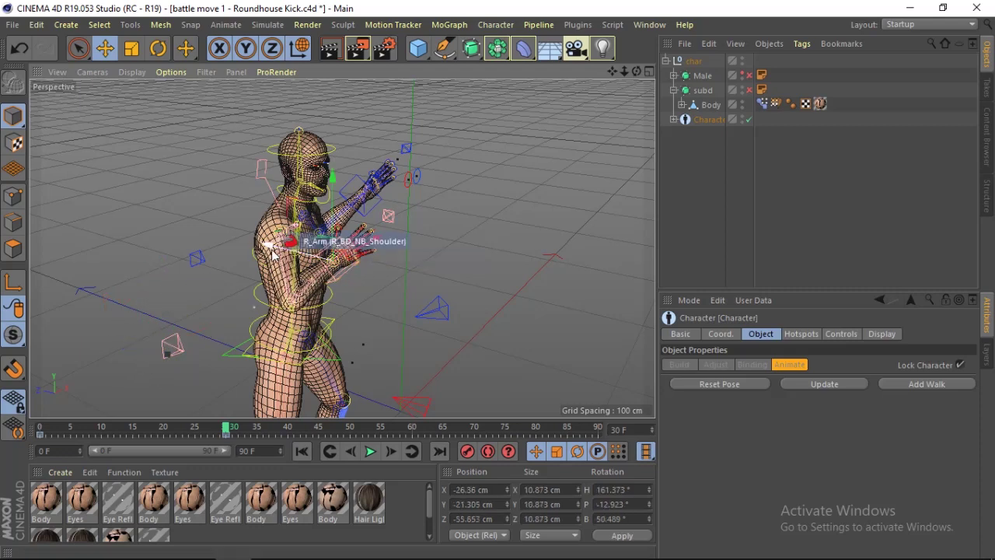
Fine-tune the spine and arm positions, checking the guard pose from above
left_click_drag(283, 246, 282, 252)
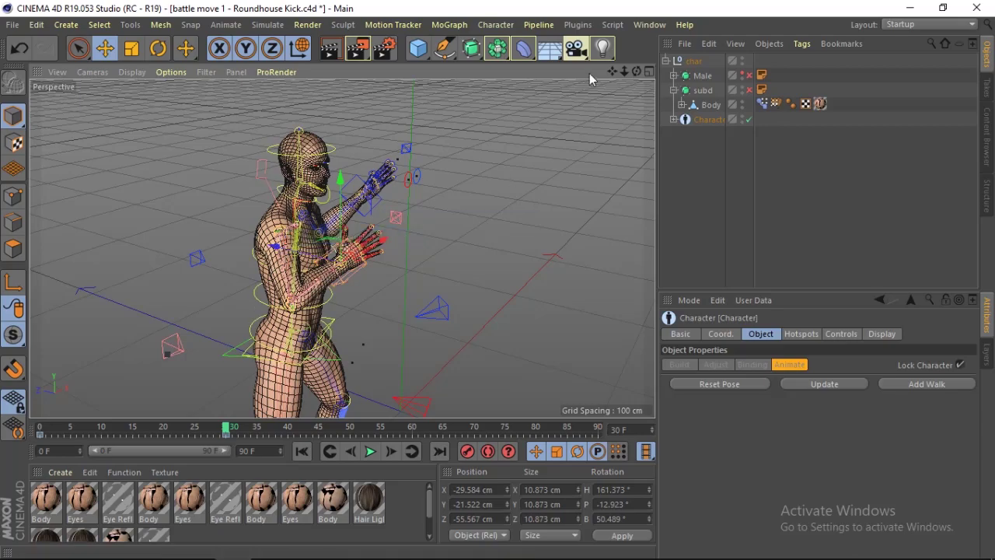
left_click_drag(636, 71, 599, 78)
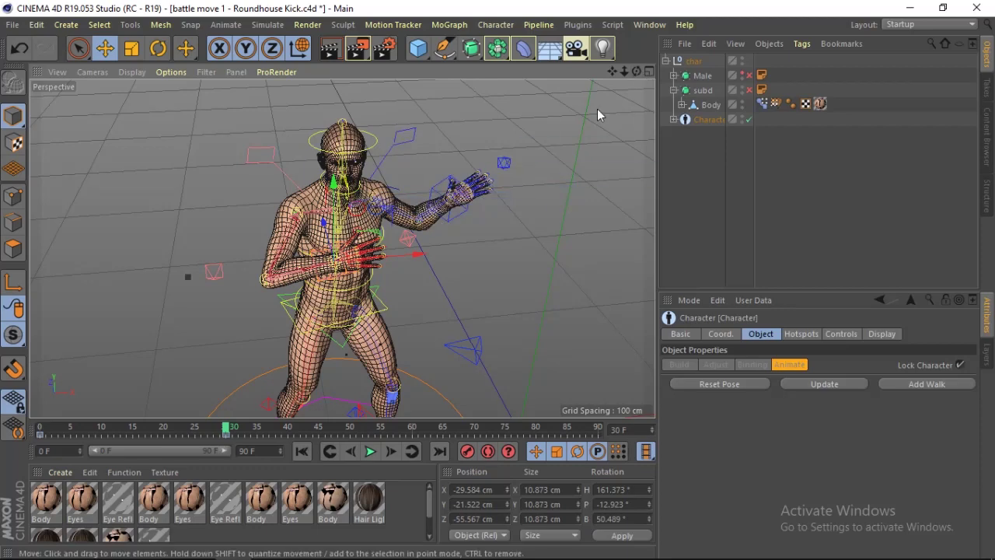
left_click_drag(637, 71, 591, 86)
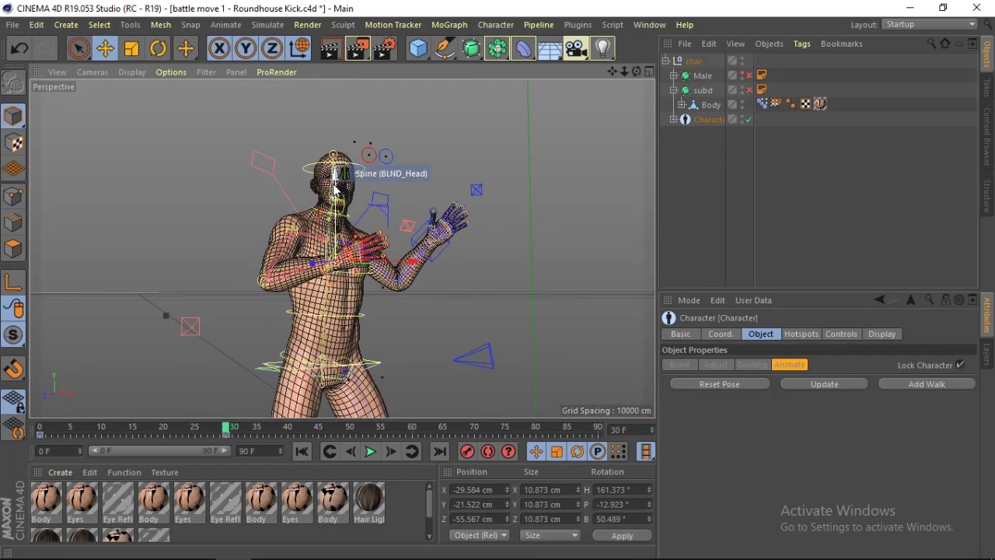
left_click_drag(334, 186, 338, 191)
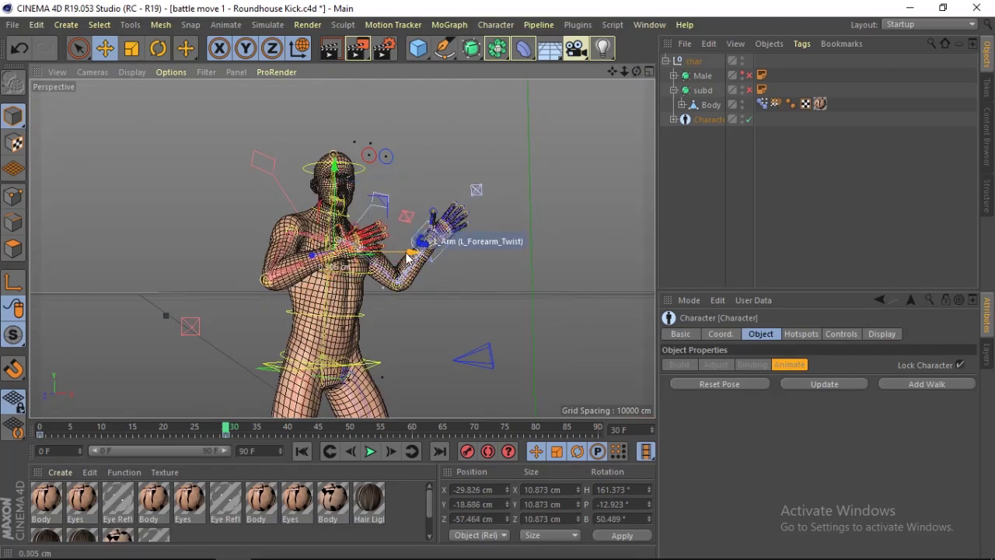
mouse_move(637, 71)
left_mouse_down()
mouse_move(606, 86)
mouse_move(638, 72)
left_mouse_up()
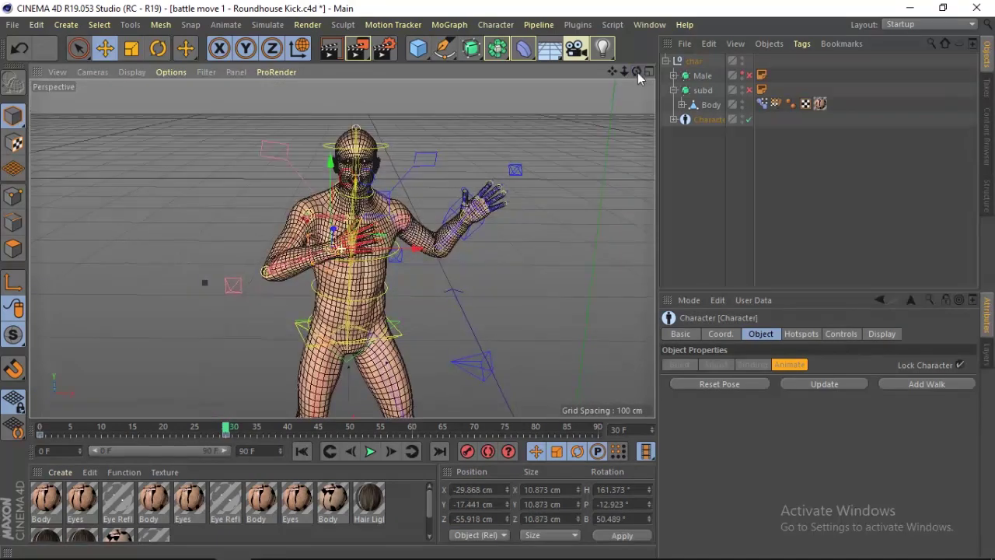
left_click(384, 147)
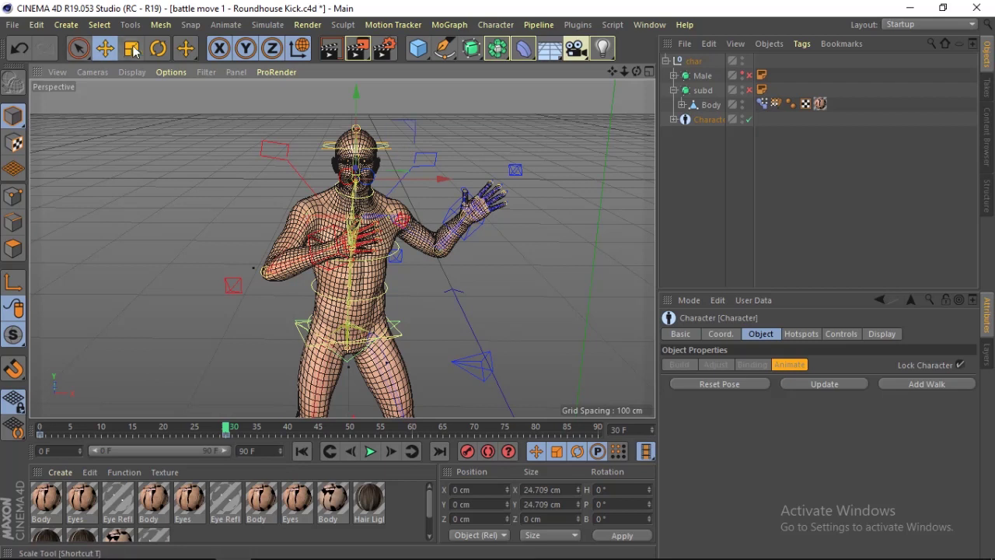
Tilt the head controller about 18°, then to about 86.5° bank, comparing against the reference
left_click(158, 48)
left_click_drag(397, 184, 490, 175)
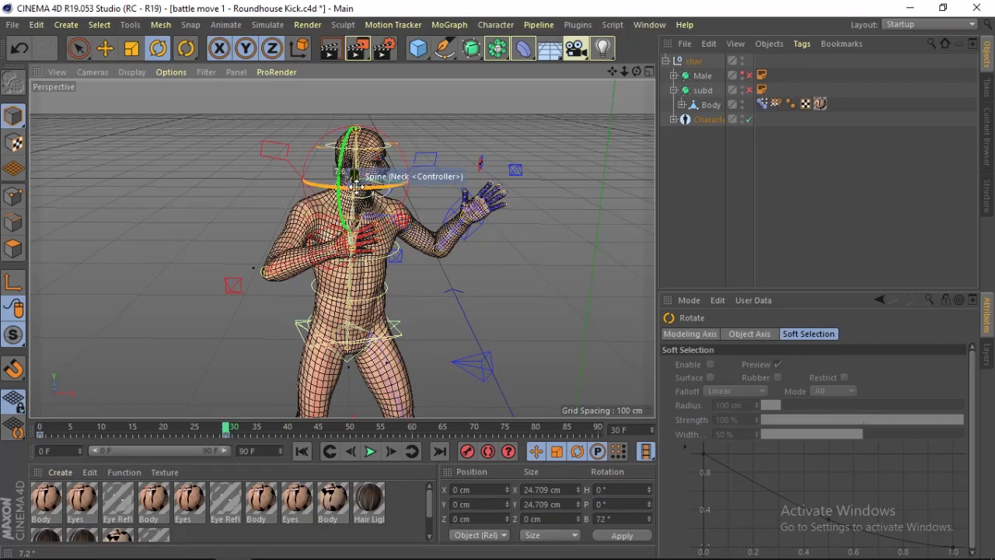
left_click_drag(371, 173, 591, 165, "alt")
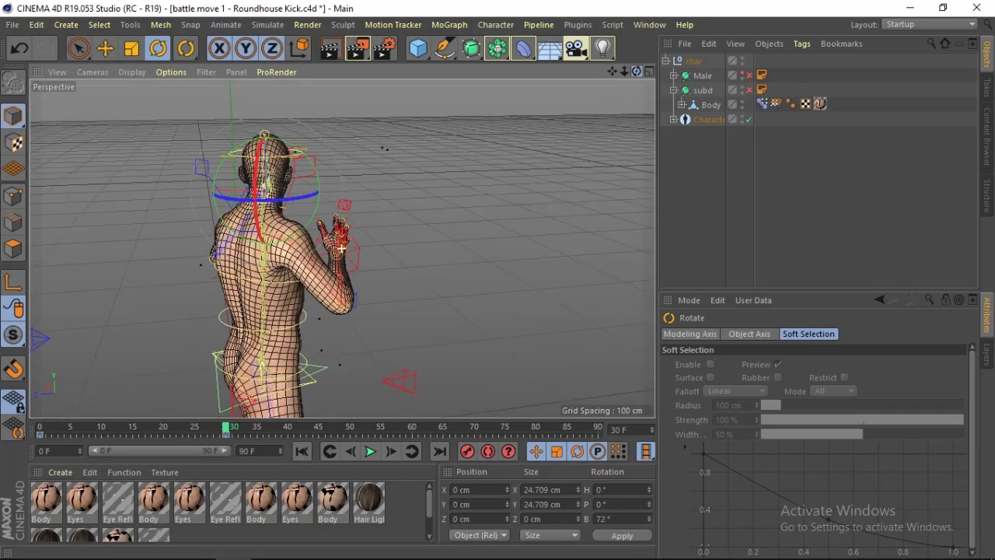
left_click_drag(306, 200, 310, 200)
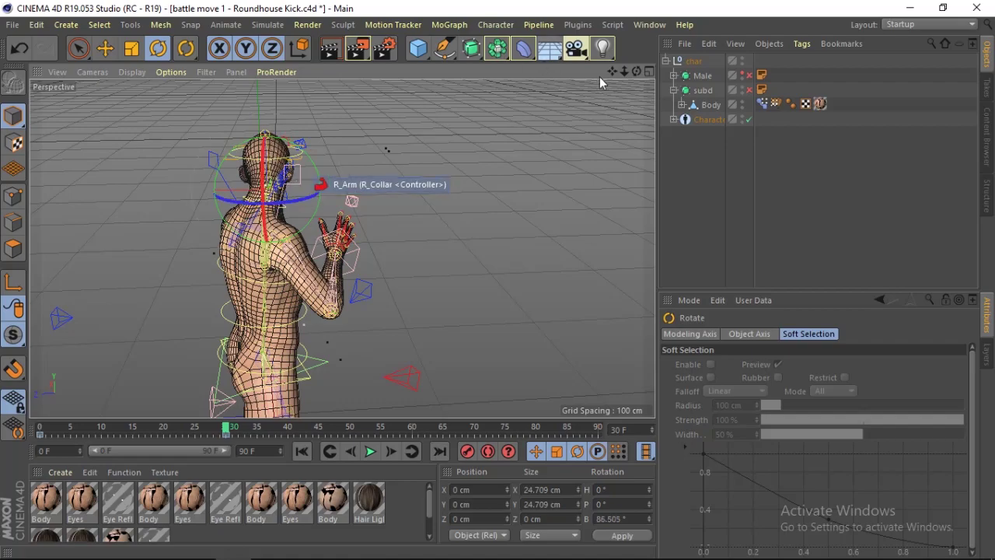
mouse_move(636, 71)
left_mouse_down()
mouse_move(591, 74)
mouse_move(591, 93)
left_mouse_up()
key("alt+Tab")
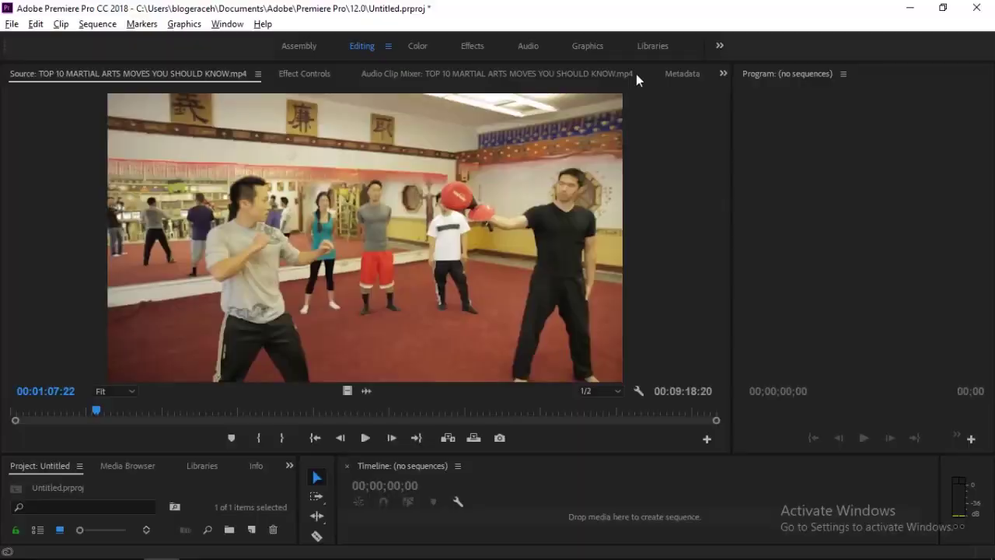
key("alt+Tab")
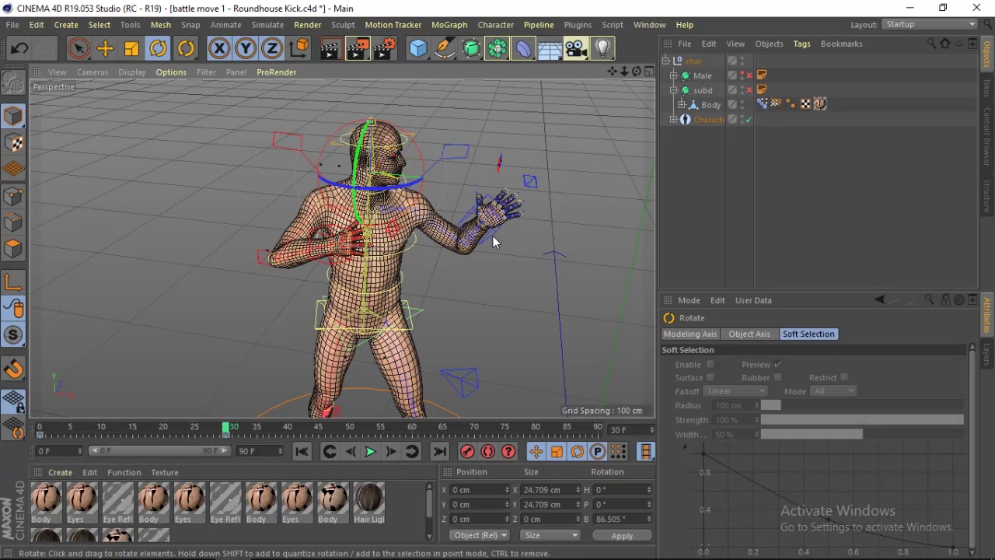
Move the left hand controller down and to the right
left_click(493, 235)
left_click(105, 48)
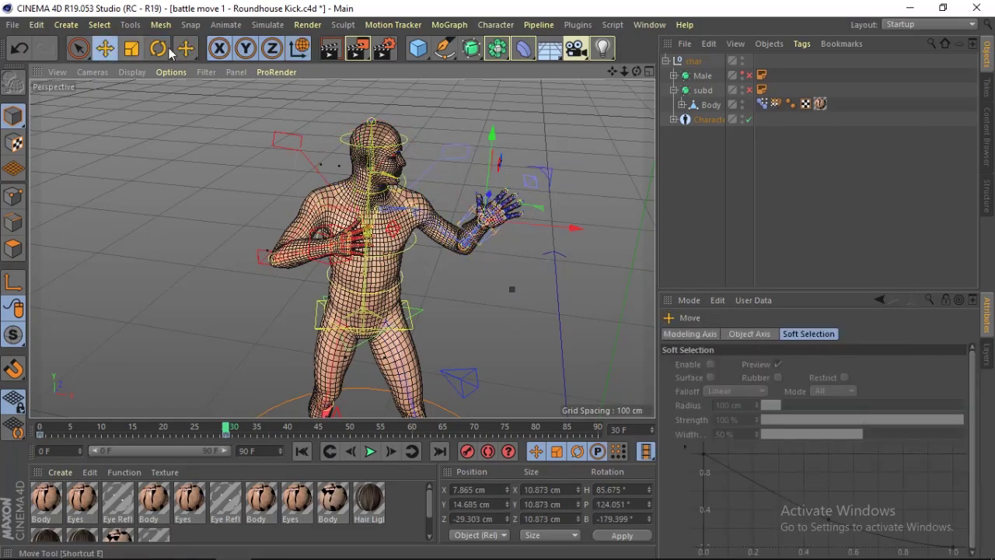
left_click_drag(548, 168, 555, 185)
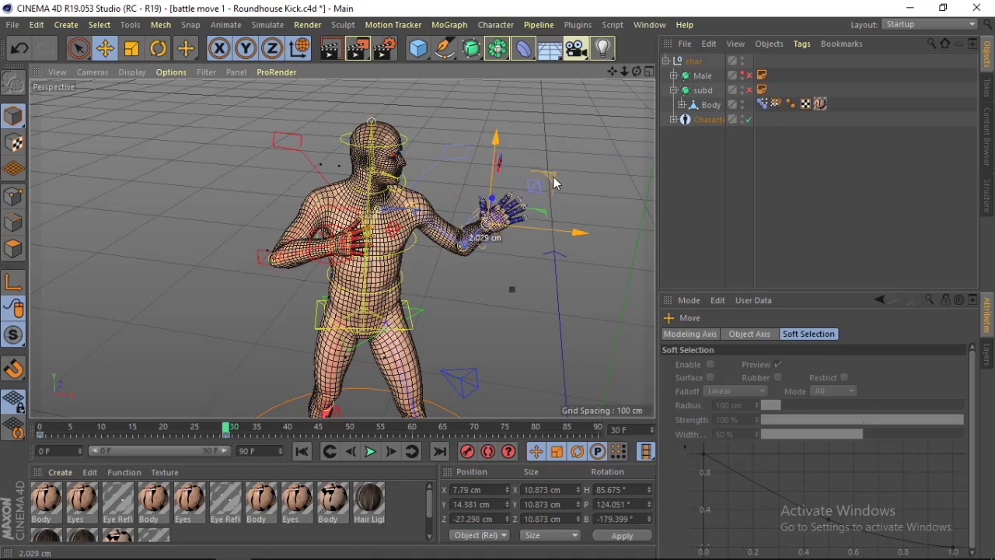
left_click_drag(636, 71, 591, 109)
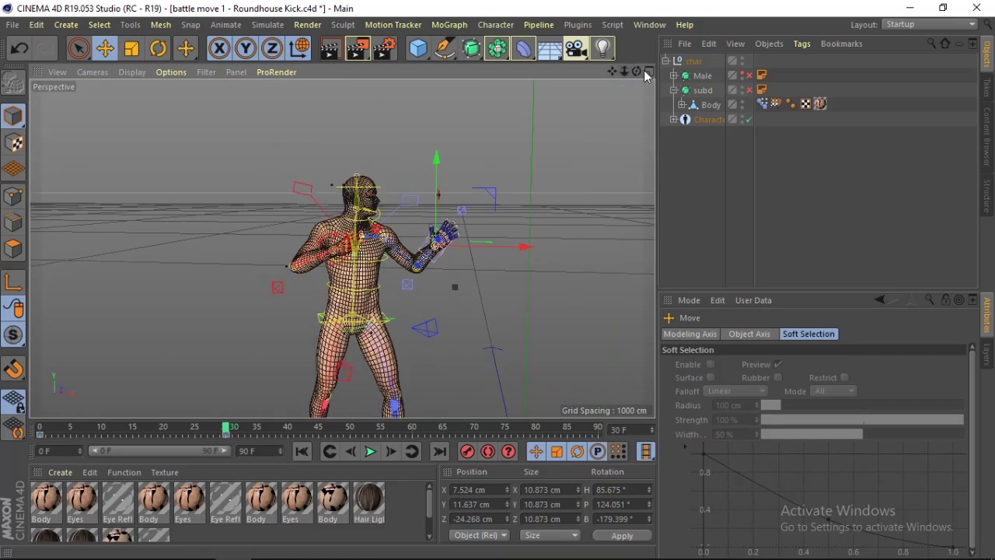
Maximise the Front viewport and zoom in on the character's legs
left_click(648, 71)
left_click(648, 249)
left_click(648, 250)
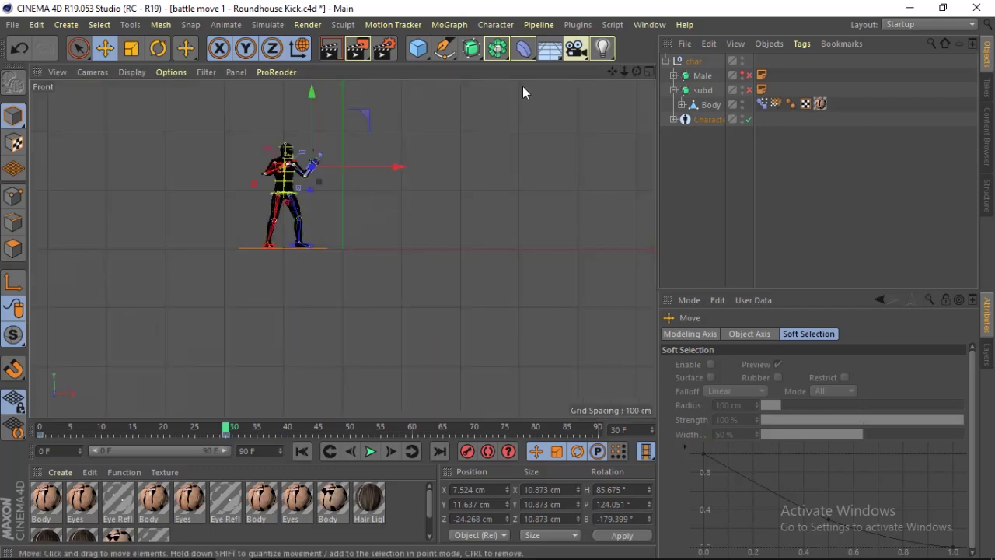
mouse_move(625, 72)
left_mouse_down()
mouse_move(649, 74)
mouse_move(555, 118)
left_mouse_up()
scroll(343, 249, "down", 5)
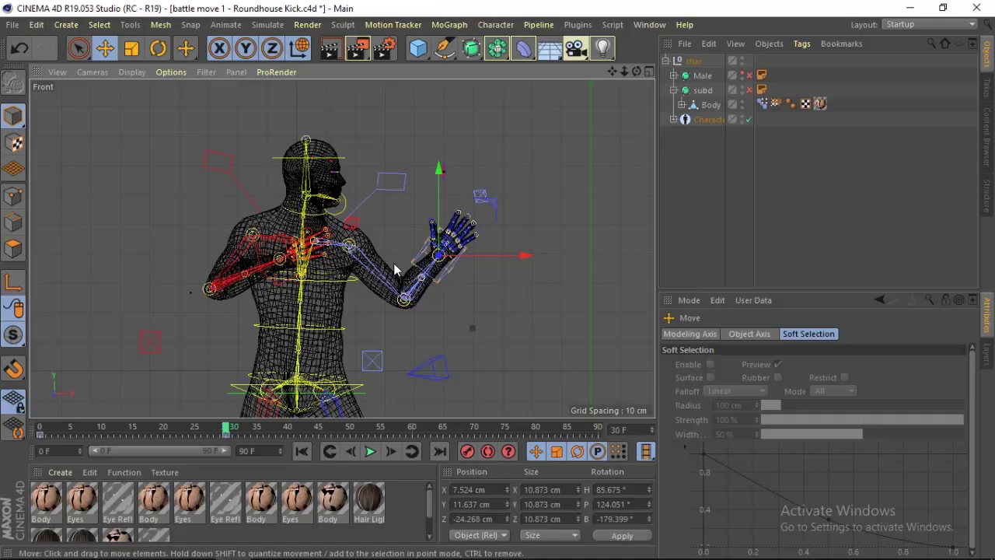
Nudge the left hand to X 7.375, Y 11.31, Z −19.53 cm and check the Premiere reference
left_click_drag(440, 192, 497, 261)
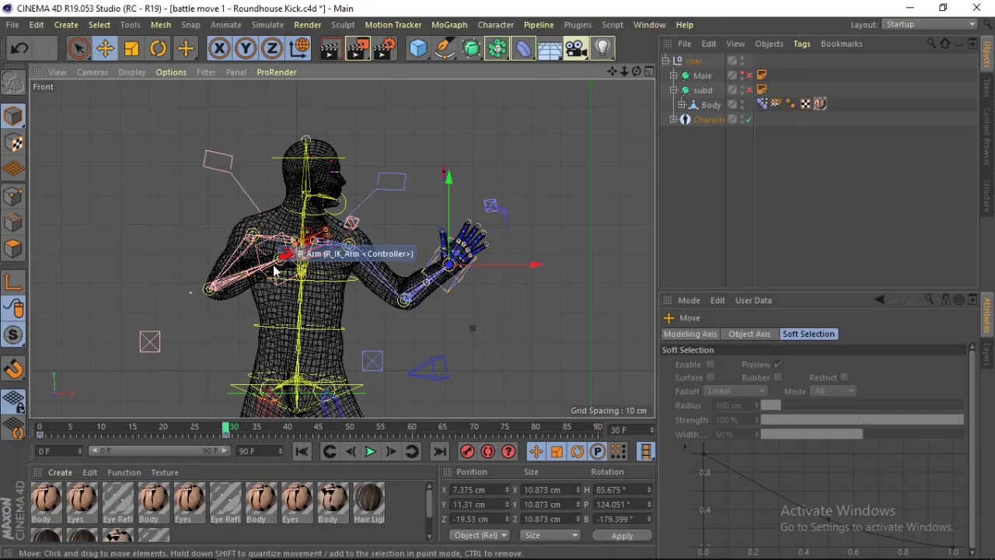
key("alt+Tab")
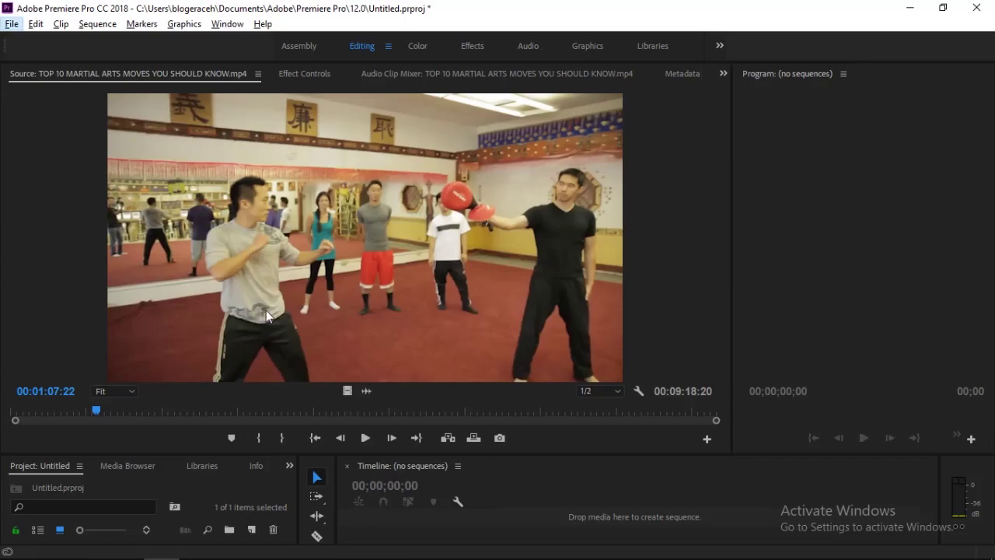
key("alt+Tab")
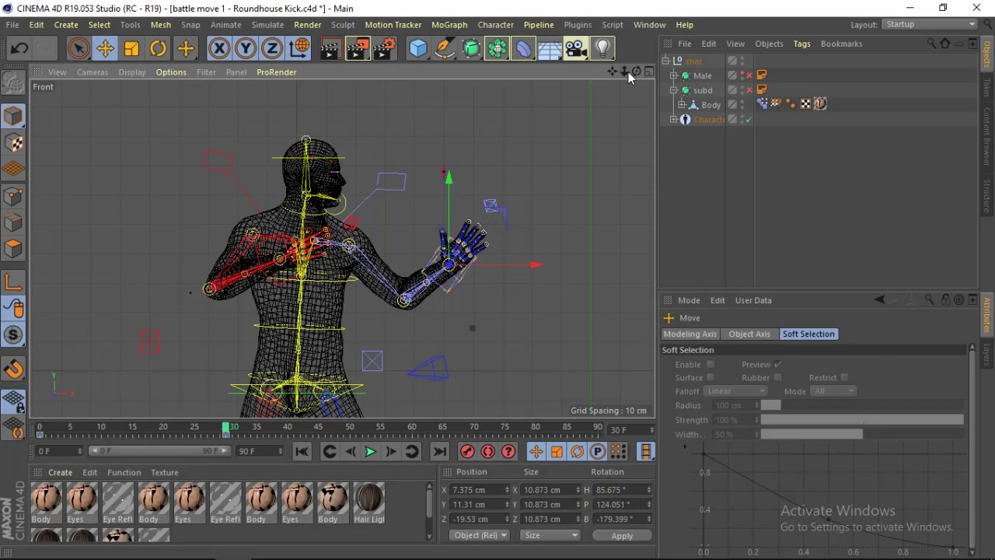
Zoom out and frame the whole character in the Front view
left_click_drag(626, 71, 599, 74)
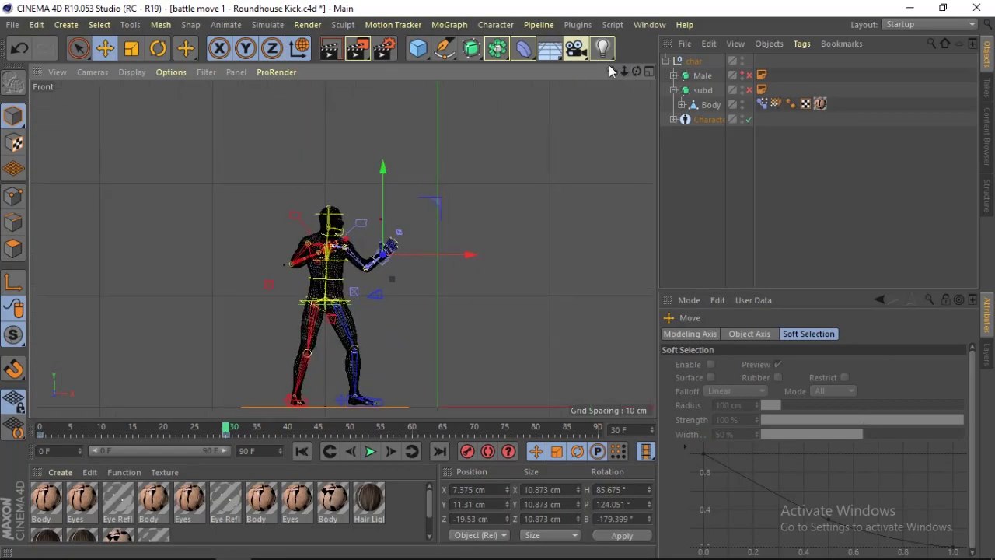
scroll(342, 248, "up", 3)
scroll(342, 249, "up", 2)
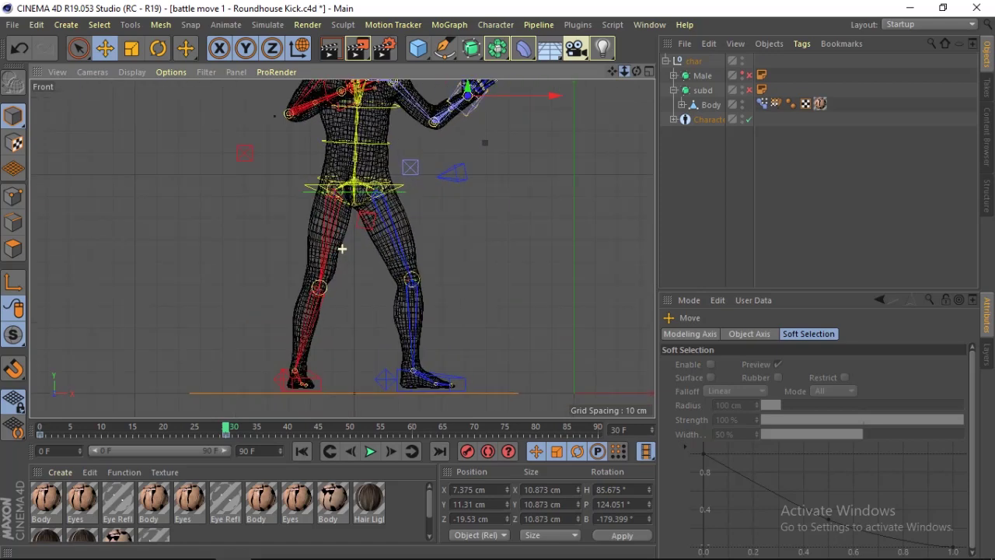
scroll(342, 249, "down", 2)
scroll(342, 249, "down", 1)
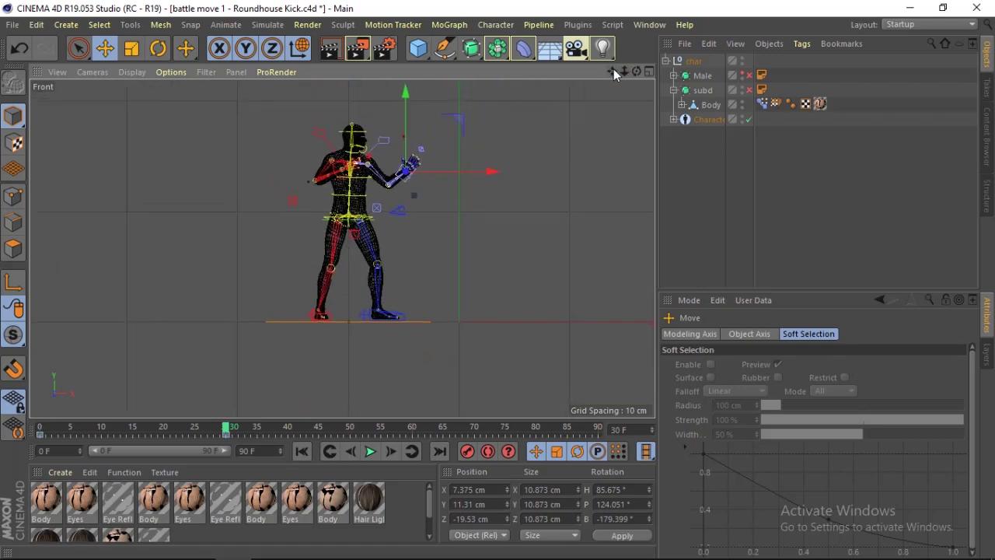
mouse_move(613, 69)
left_mouse_down()
mouse_move(614, 86)
mouse_move(632, 70)
left_mouse_up()
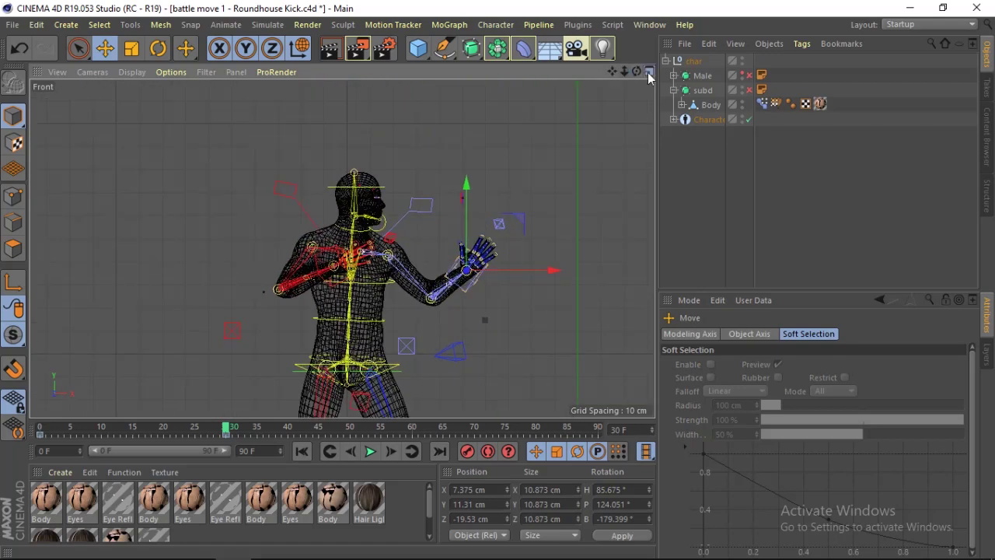
Return to a maximised Perspective view and select the Character object
left_click(649, 72)
left_click(337, 75)
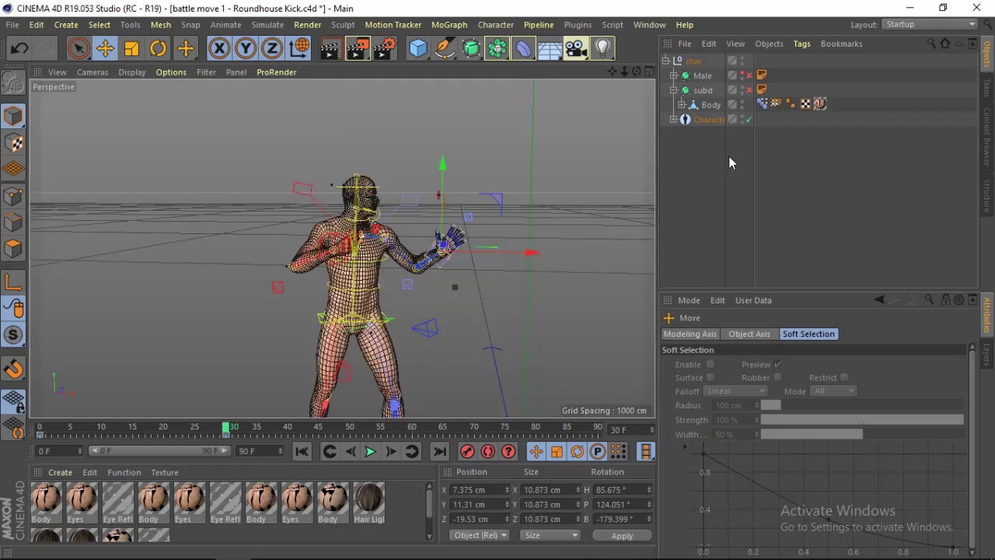
left_click(697, 120)
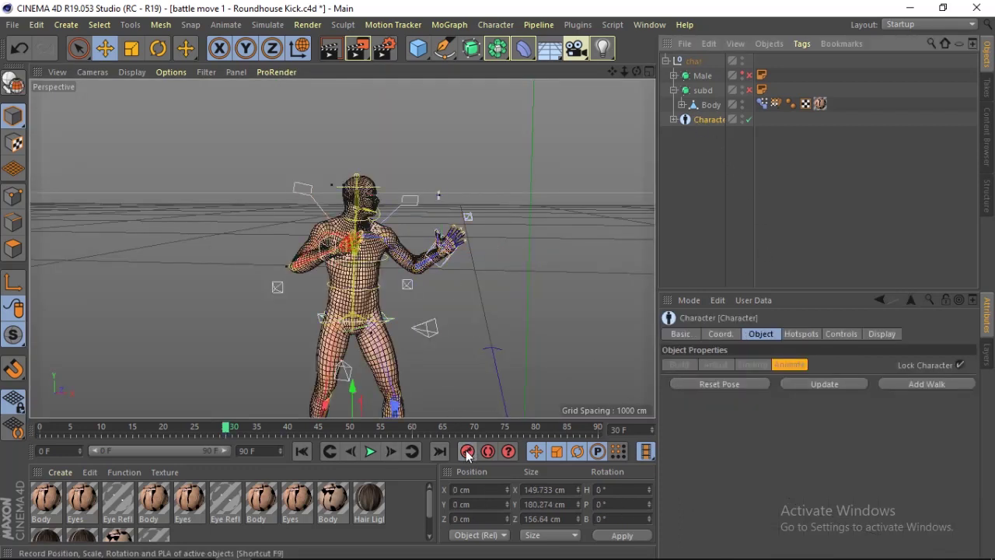
Rotate the R_IK_Arm controller to H 169.695°, P −19.265°, B 34.699°, turning the hand toward the chest
mouse_move(624, 71)
left_mouse_down()
mouse_move(636, 78)
mouse_move(607, 72)
left_mouse_up()
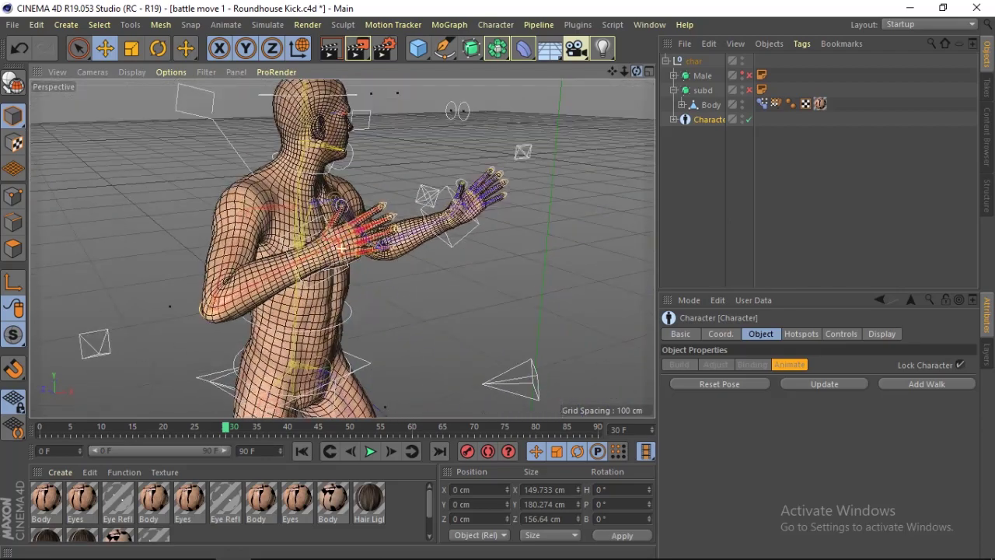
left_click_drag(606, 71, 428, 263)
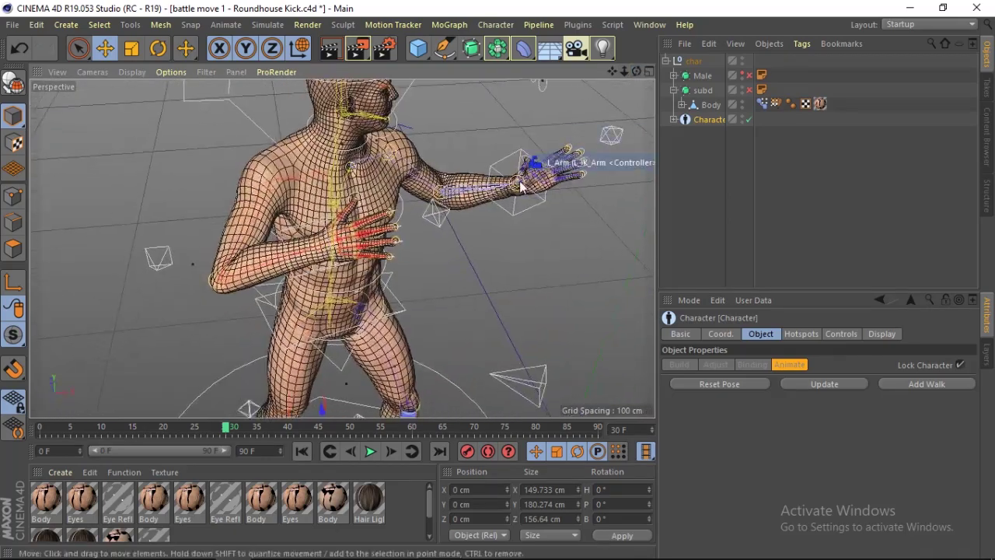
left_click(458, 263)
left_click_drag(637, 71, 630, 76)
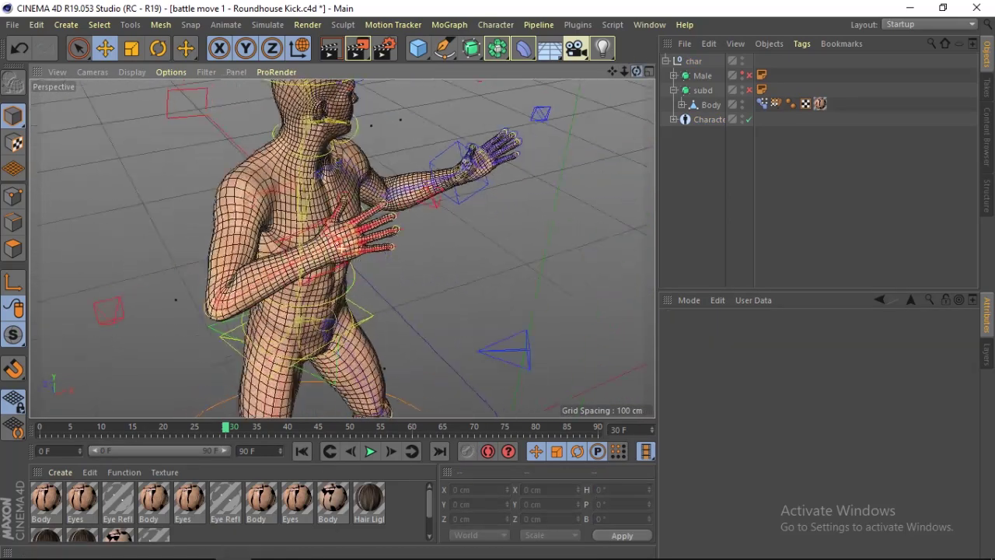
left_click(349, 273)
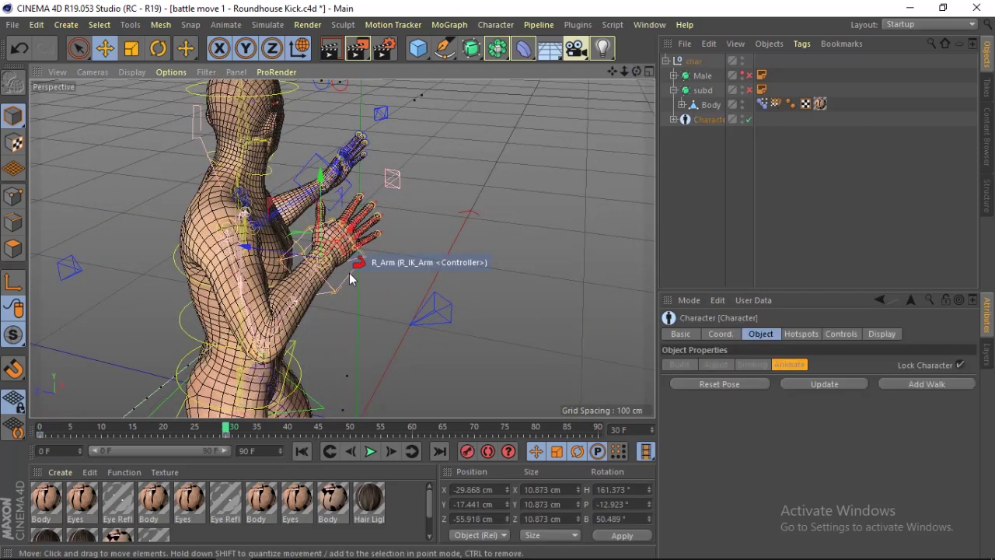
left_click(156, 48)
mouse_move(353, 226)
left_mouse_down()
mouse_move(347, 265)
mouse_move(354, 221)
left_mouse_up()
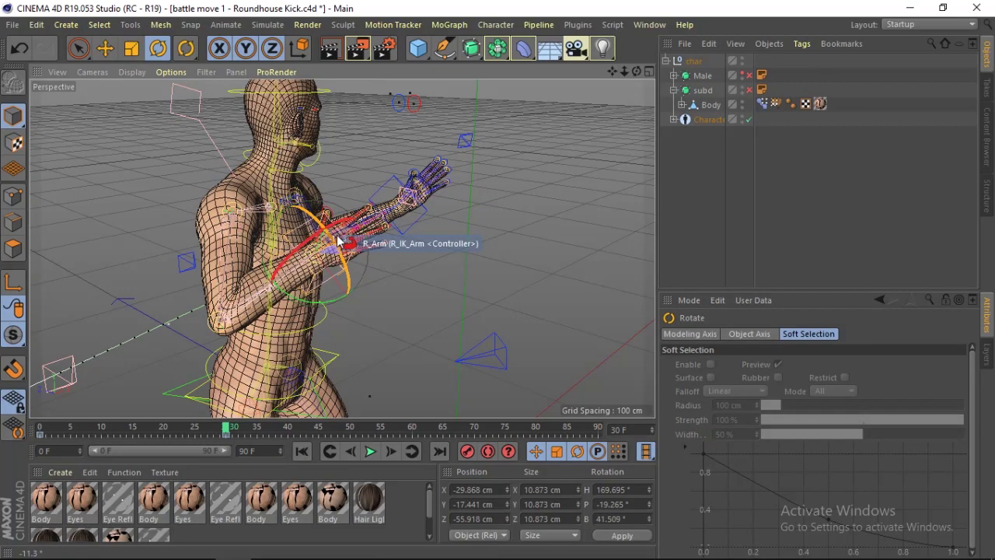
left_click_drag(338, 241, 345, 205)
mouse_move(637, 71)
left_mouse_down()
mouse_move(615, 85)
mouse_move(633, 73)
left_mouse_up()
Curl the right hand's fingers fully to 100 with the Curl slider
left_click(359, 180)
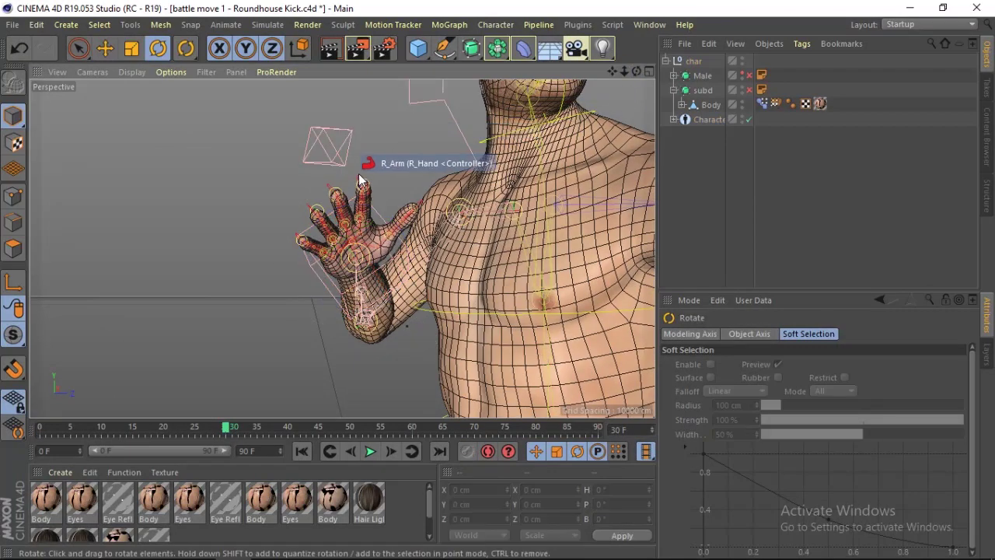
left_click(360, 180)
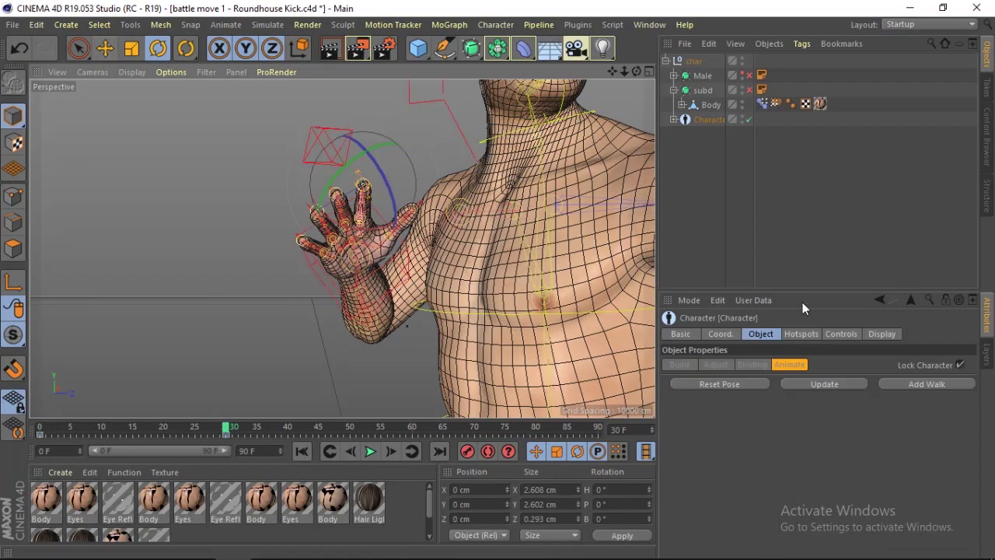
left_click(840, 334)
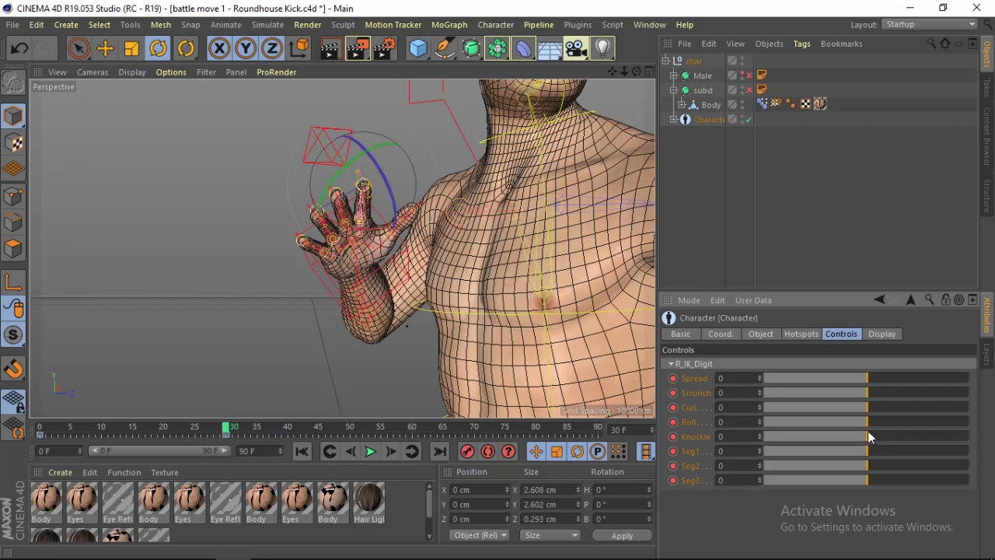
left_click_drag(938, 409, 973, 421)
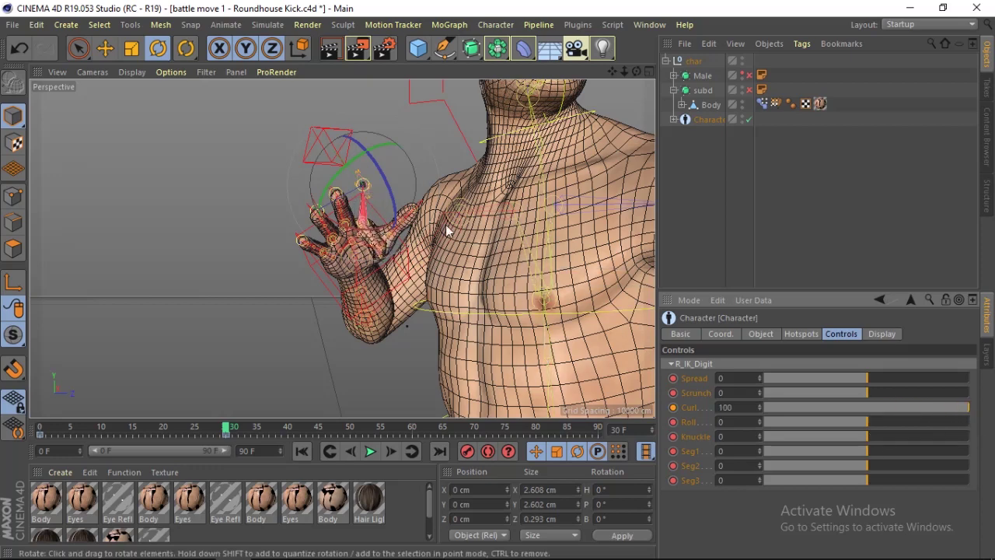
Curl the first and second finger controllers fully
left_click(334, 192)
left_click(332, 193)
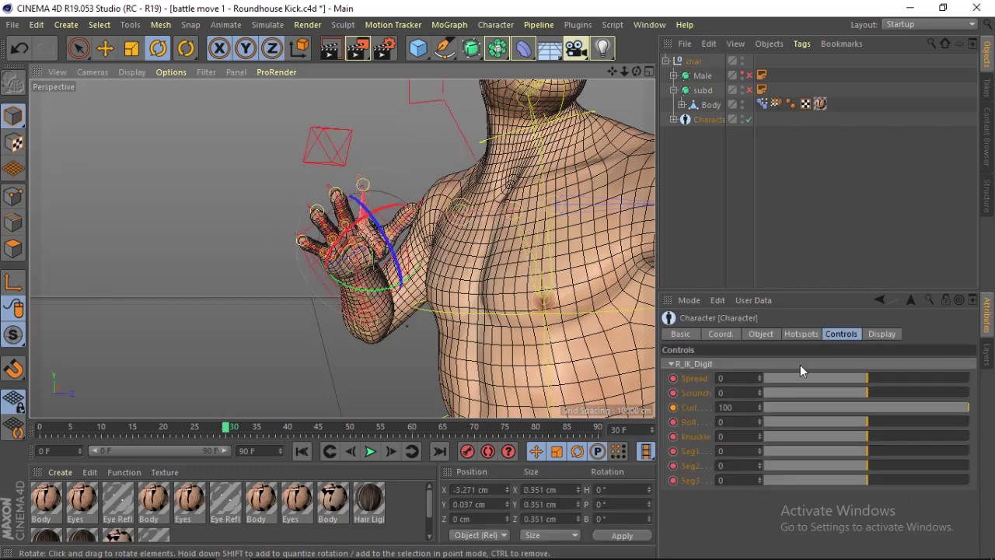
left_click(333, 192)
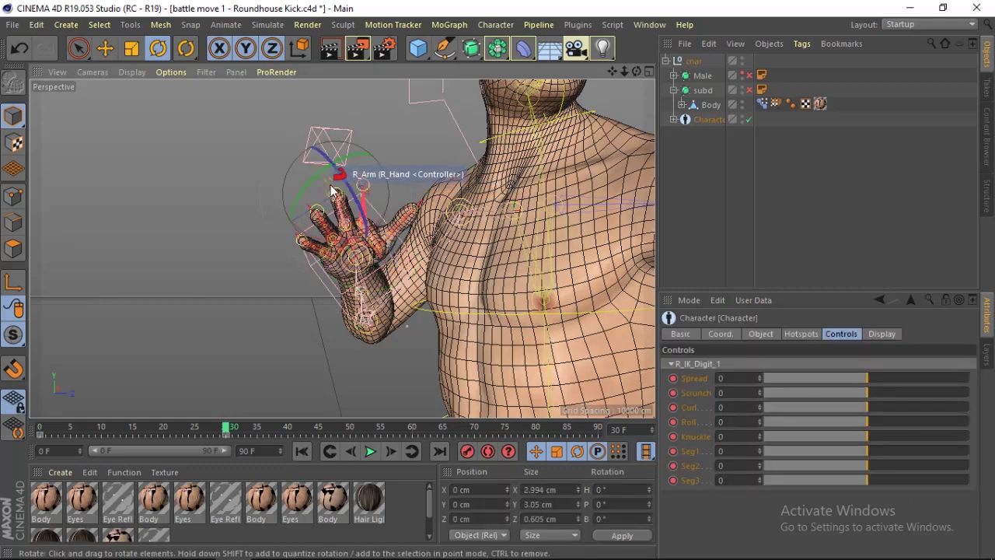
left_click_drag(877, 412, 968, 407)
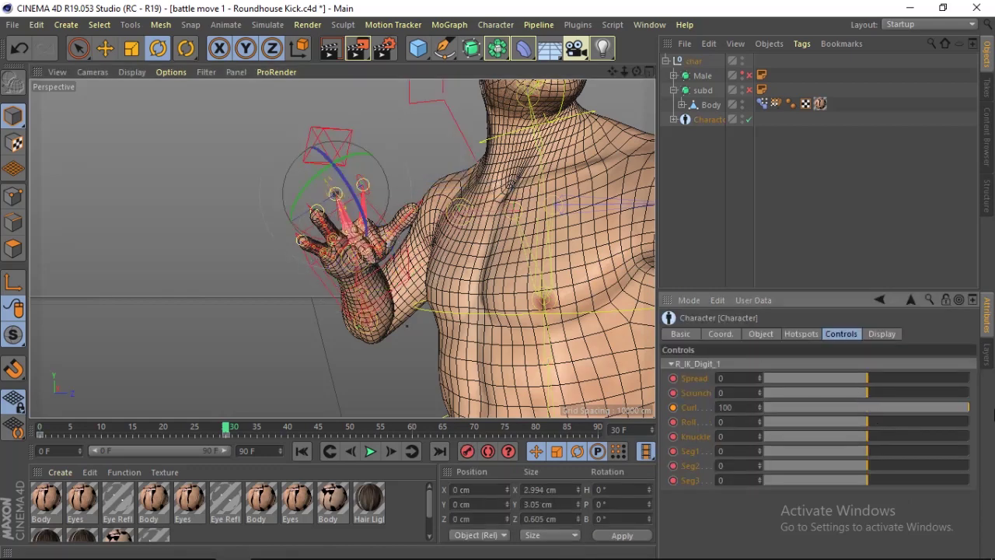
left_click(312, 207)
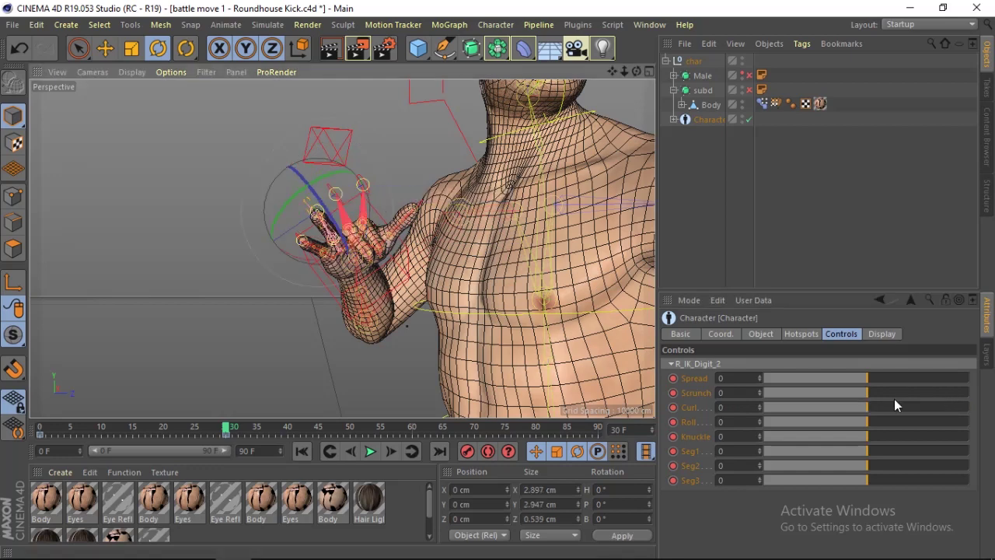
left_click_drag(878, 411, 954, 411)
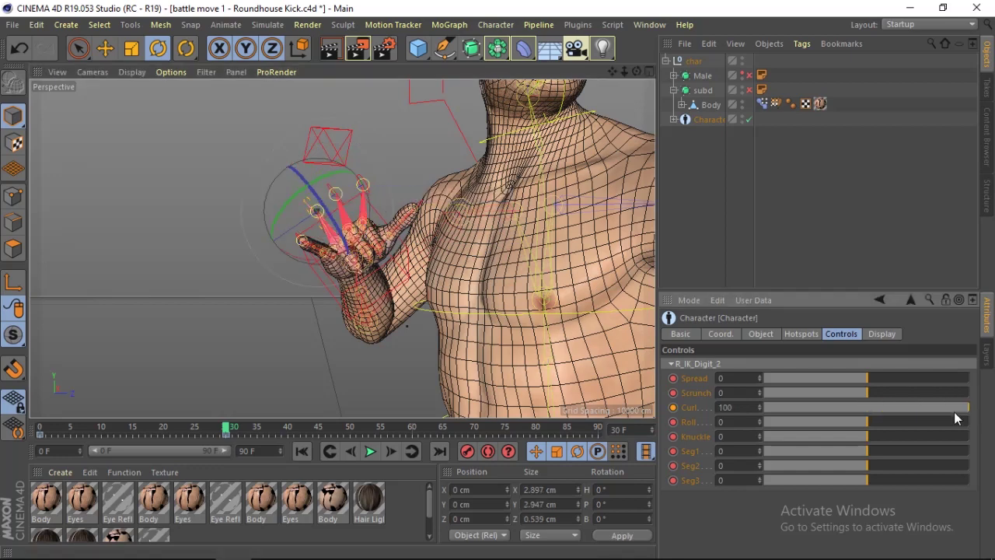
Curl R_IK_Digit_3 partway, then reset its Curl back to 0
left_click(226, 217)
left_click(295, 233)
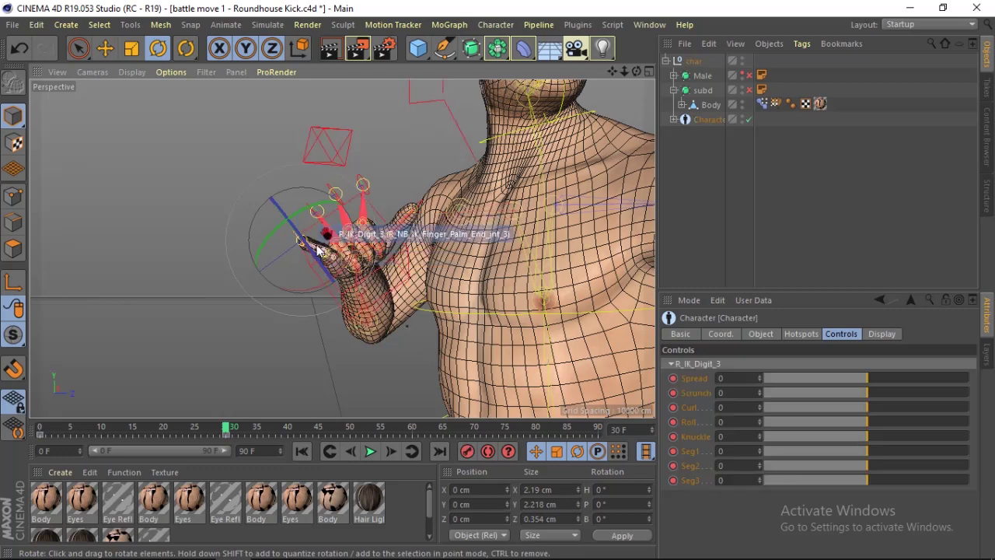
left_click_drag(881, 405, 923, 411)
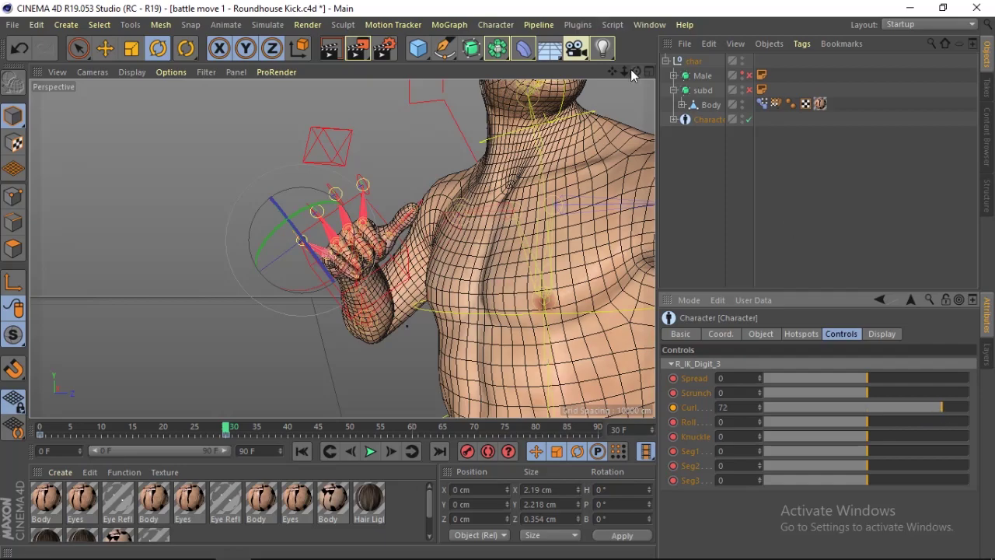
left_click_drag(631, 69, 545, 124)
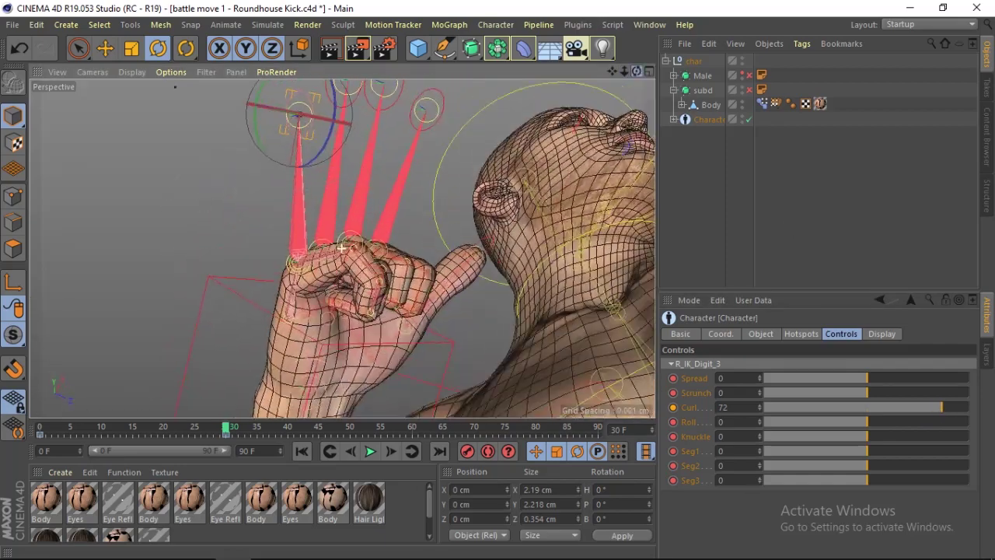
left_click_drag(630, 69, 590, 93)
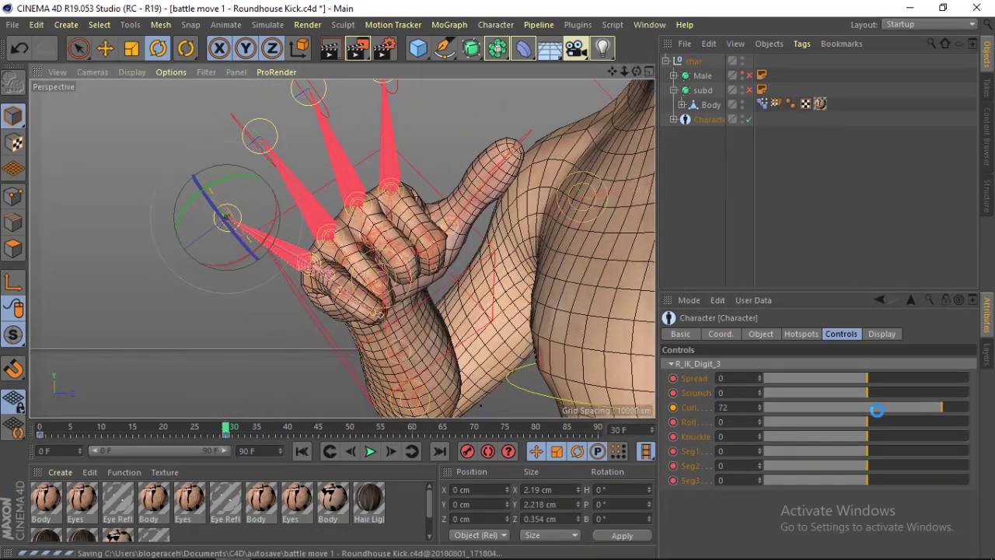
left_click_drag(879, 408, 867, 407)
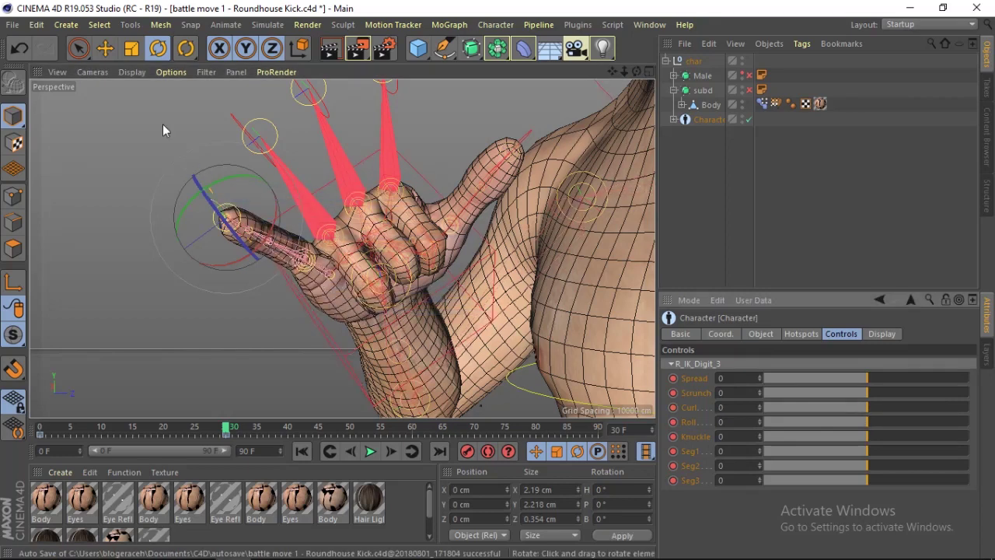
Lower the R_IK_Digit_3 controller about 1.2 cm to X 7.391, Y −8.641, Z −1.784 cm
left_click(109, 49)
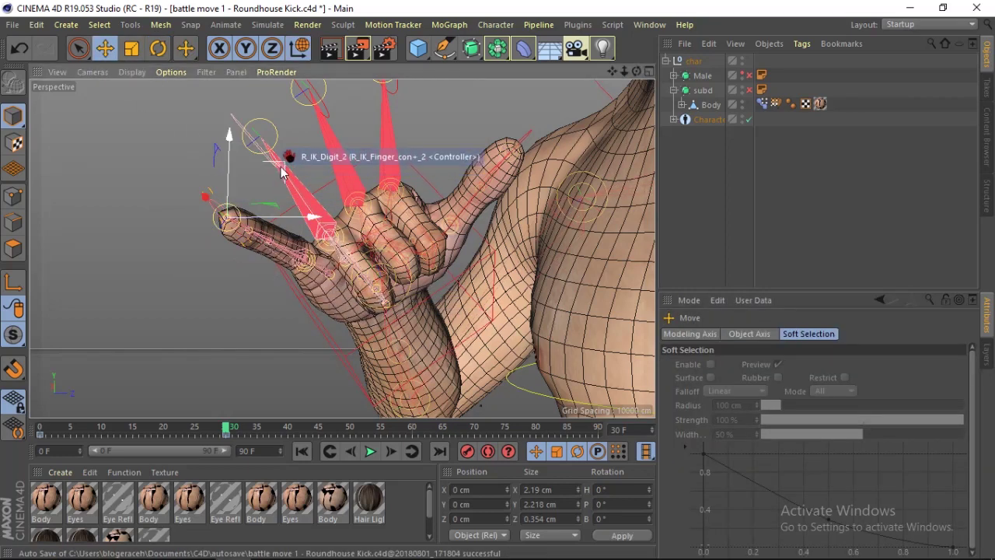
mouse_move(295, 162)
left_mouse_down()
mouse_move(318, 168)
mouse_move(369, 282)
mouse_move(286, 202)
mouse_move(280, 183)
left_mouse_up()
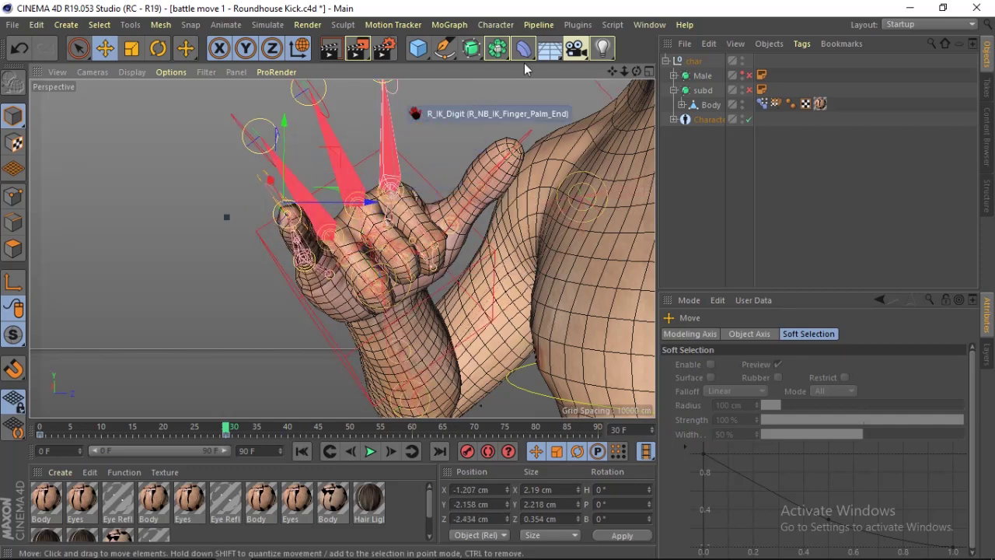
left_click_drag(280, 183, 233, 194, "alt")
left_click_drag(342, 128, 334, 53, "alt")
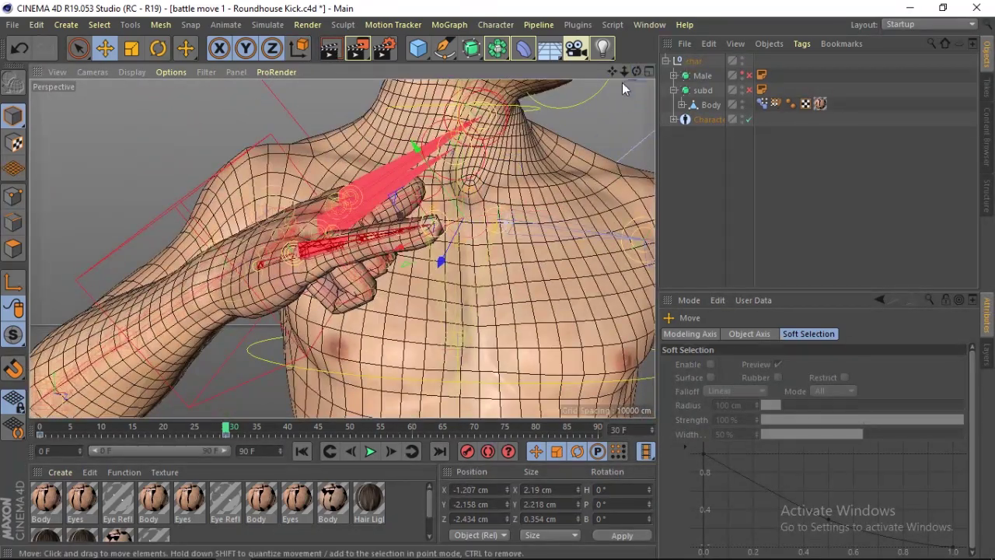
mouse_move(405, 257)
left_mouse_down("alt")
mouse_move(340, 248)
mouse_move(284, 222)
left_mouse_up("alt")
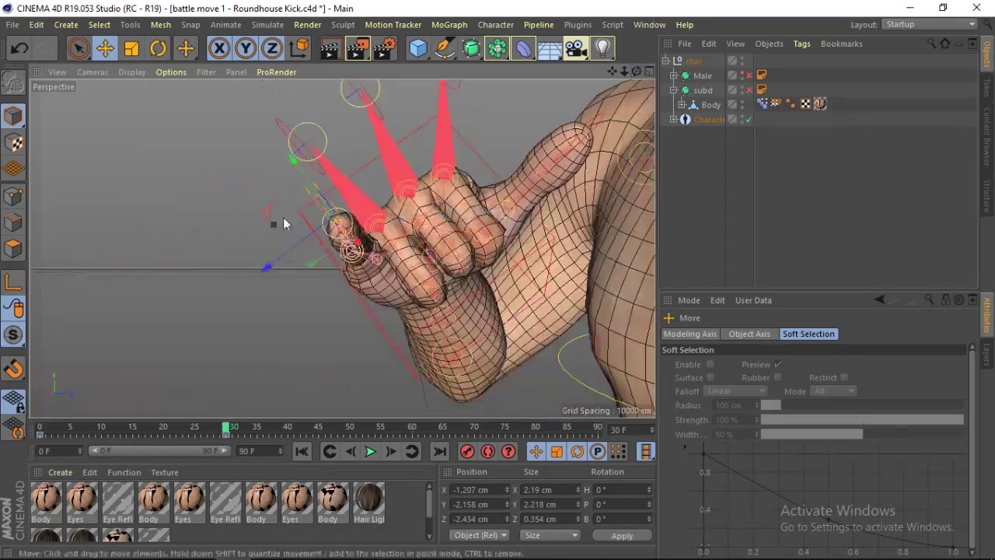
mouse_move(296, 155)
left_mouse_down()
mouse_move(342, 225)
mouse_move(413, 292)
left_mouse_up()
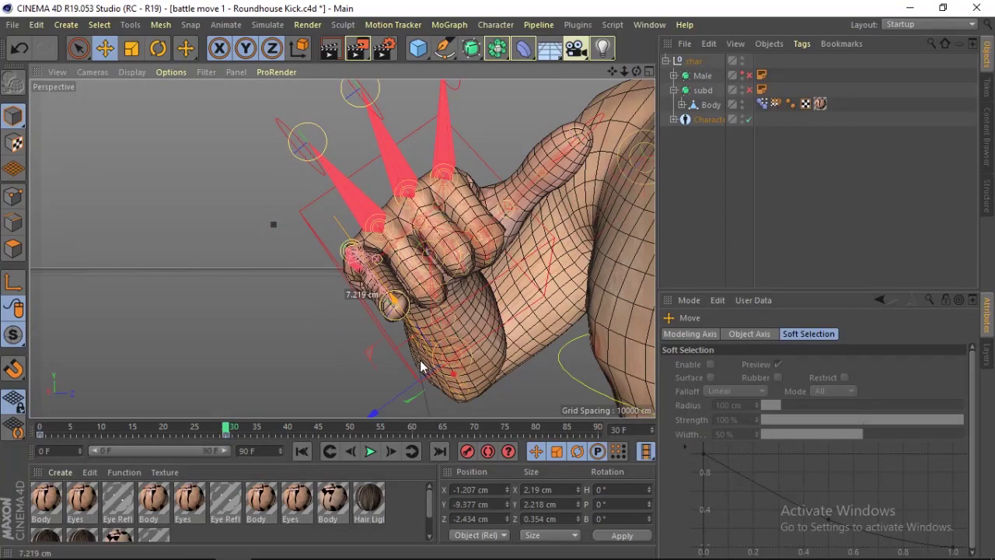
mouse_move(637, 73)
left_mouse_down()
mouse_move(513, 348)
mouse_move(360, 376)
left_mouse_up()
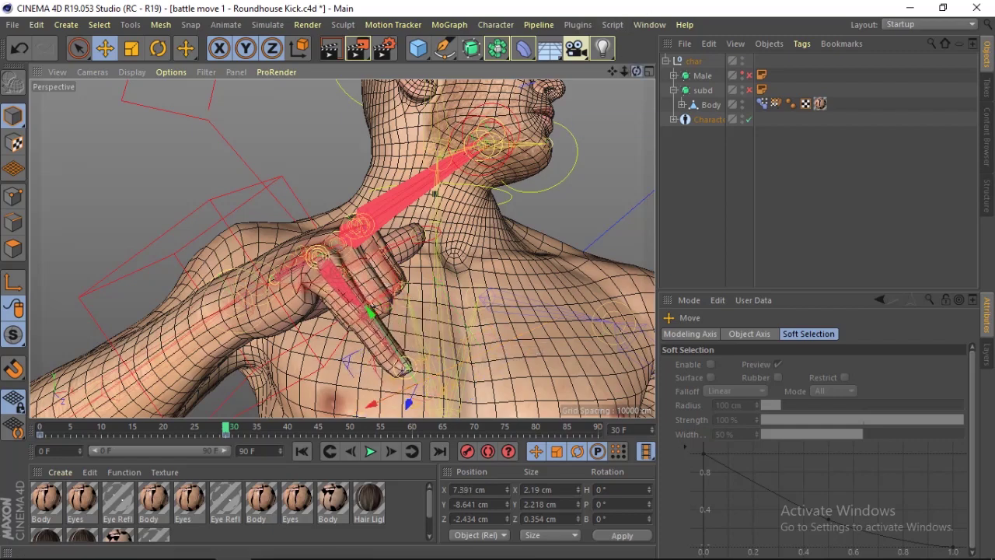
mouse_move(637, 71)
left_mouse_down()
mouse_move(411, 397)
mouse_move(420, 389)
left_mouse_up()
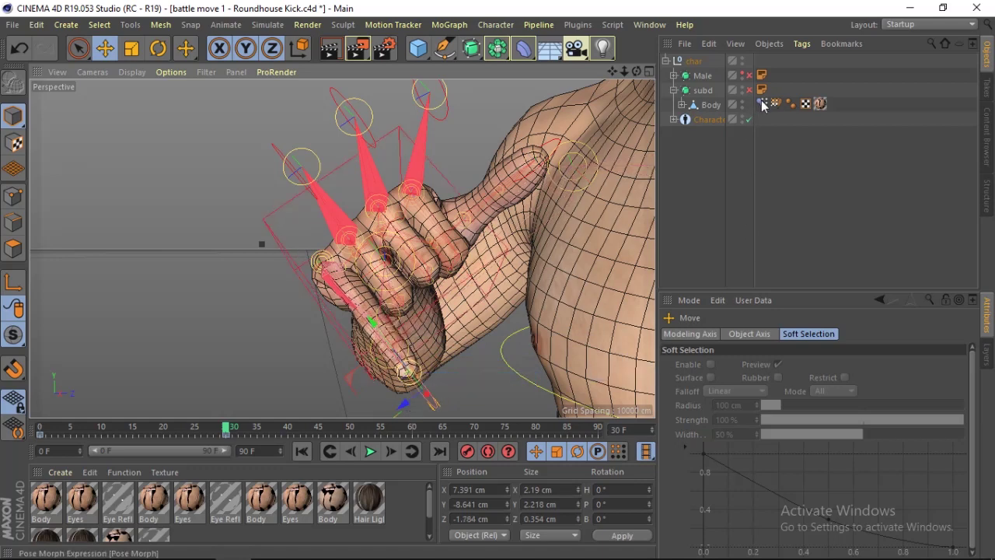
Set R_IK_Digit_3 to Roll −43 with Seg2 and Seg3 at 100, closing the fist
left_click(722, 121)
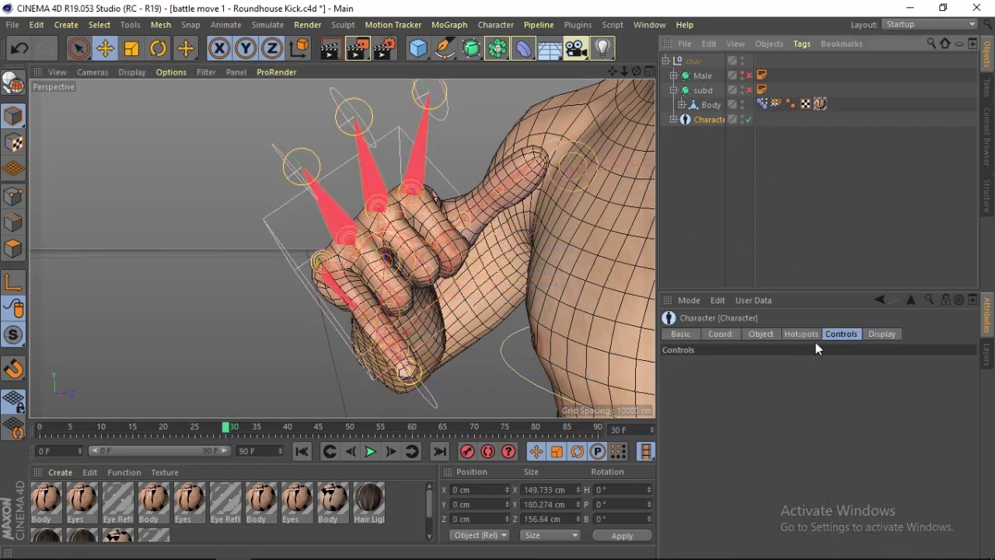
left_click(434, 397)
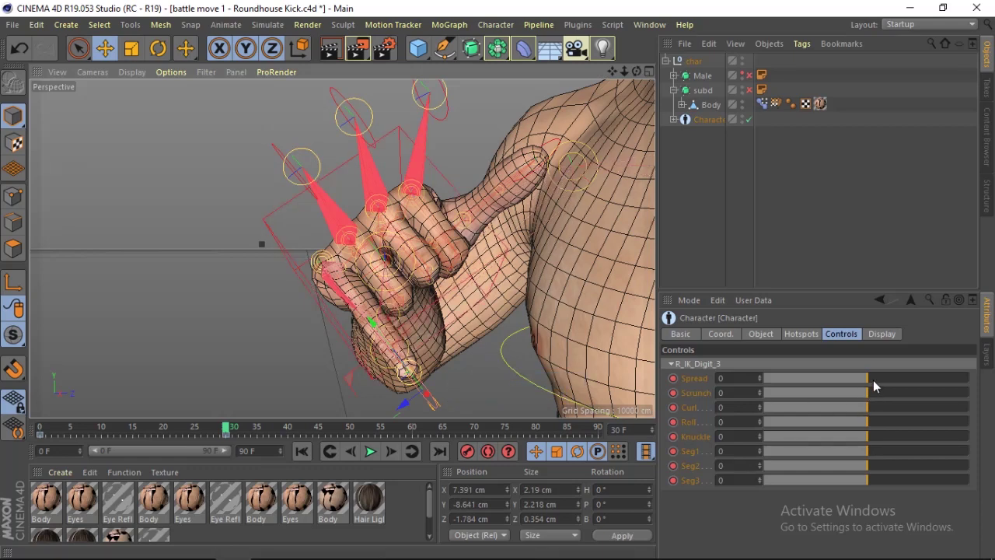
left_click_drag(879, 421, 834, 434)
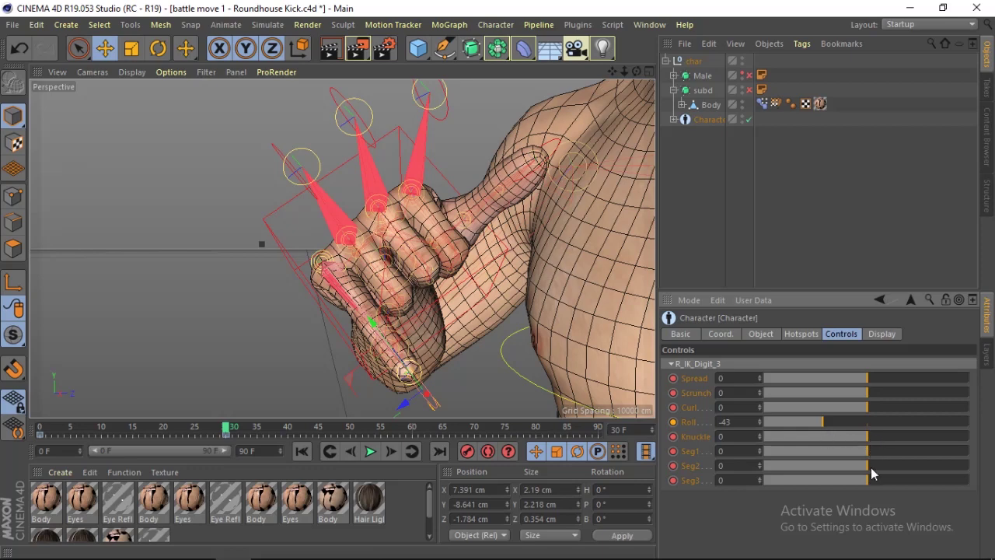
left_click_drag(891, 474, 956, 476)
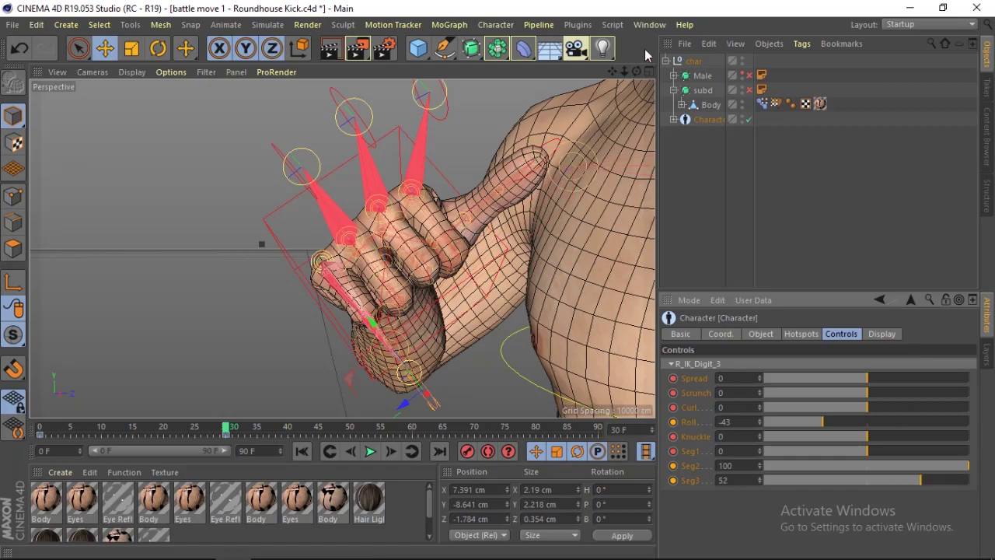
left_click_drag(637, 71, 591, 94)
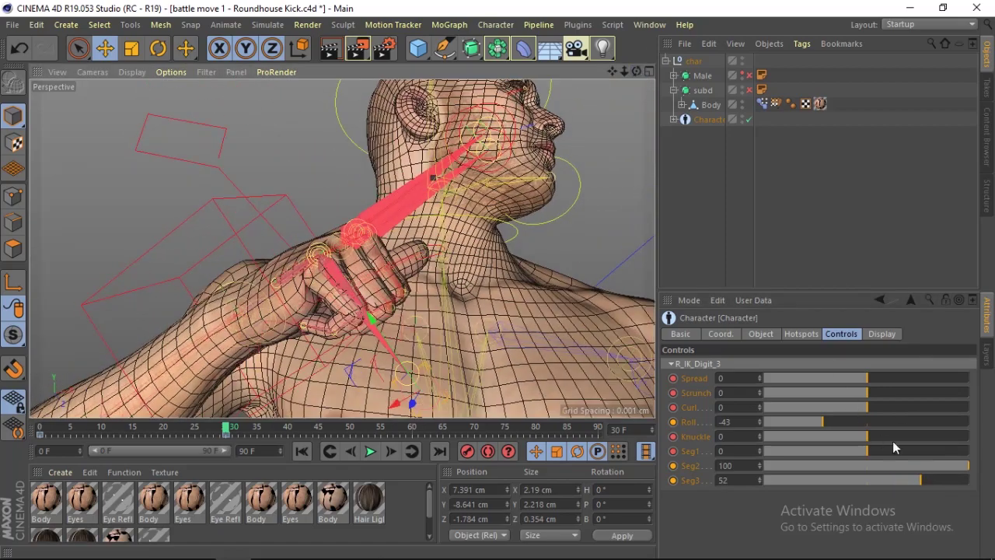
left_click_drag(922, 477, 939, 477)
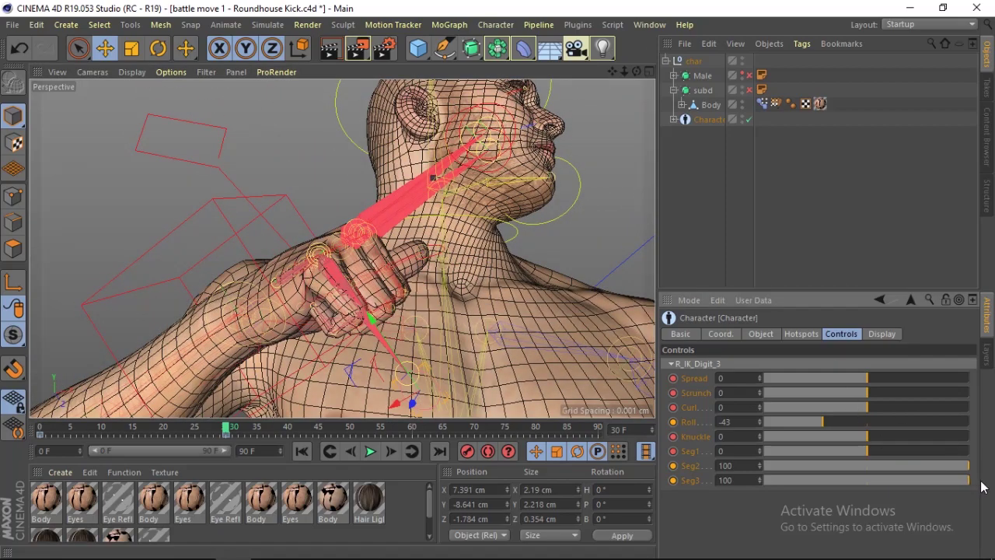
left_click_drag(639, 74, 552, 111)
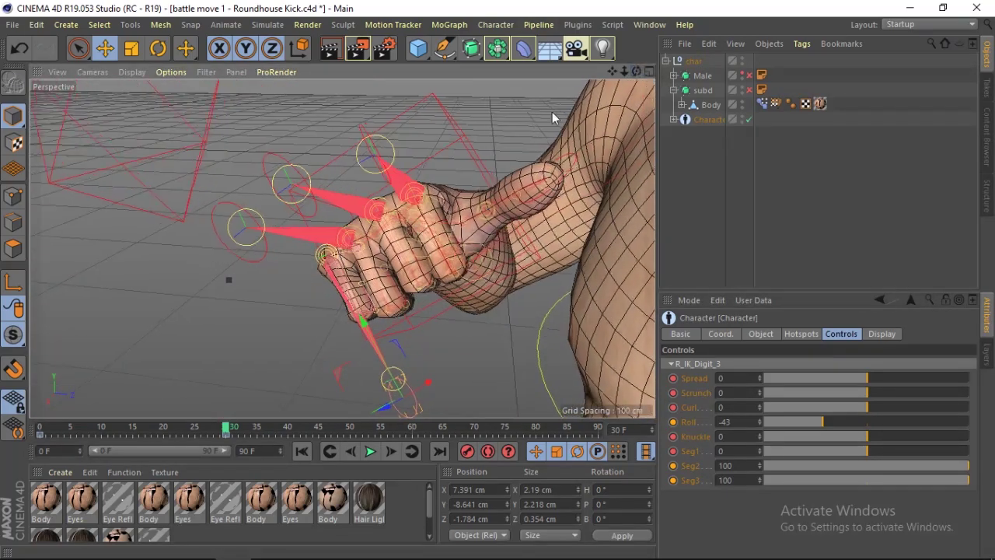
Move the R_IK_Thumb controller to bend the thumb, leaving Spread at 0
left_click(576, 155)
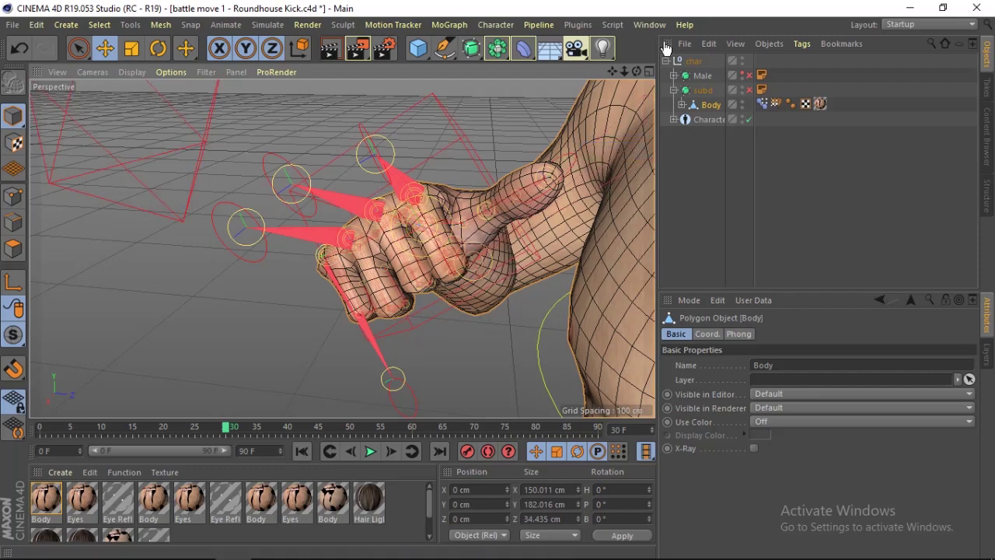
left_click_drag(636, 72, 568, 121)
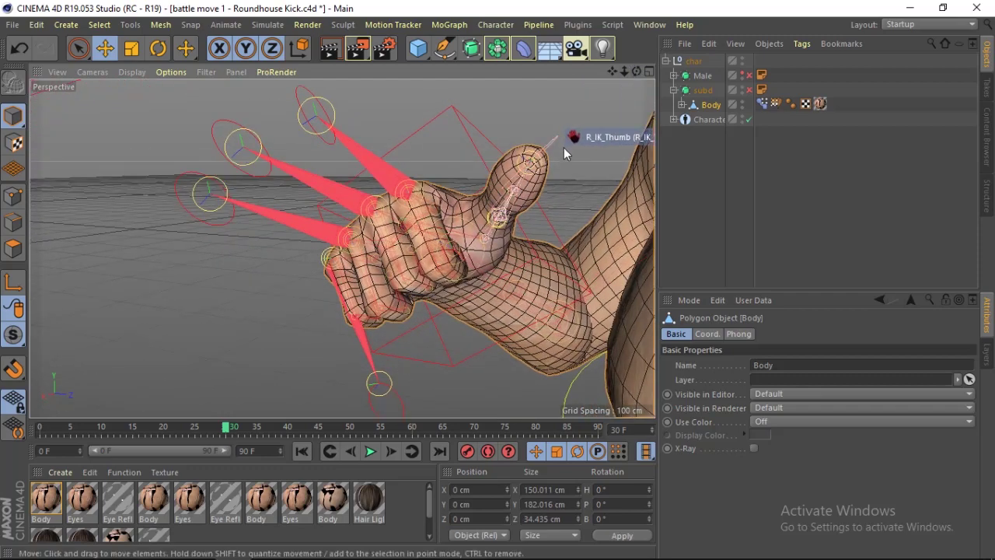
left_click(558, 138)
left_click_drag(636, 71, 559, 125)
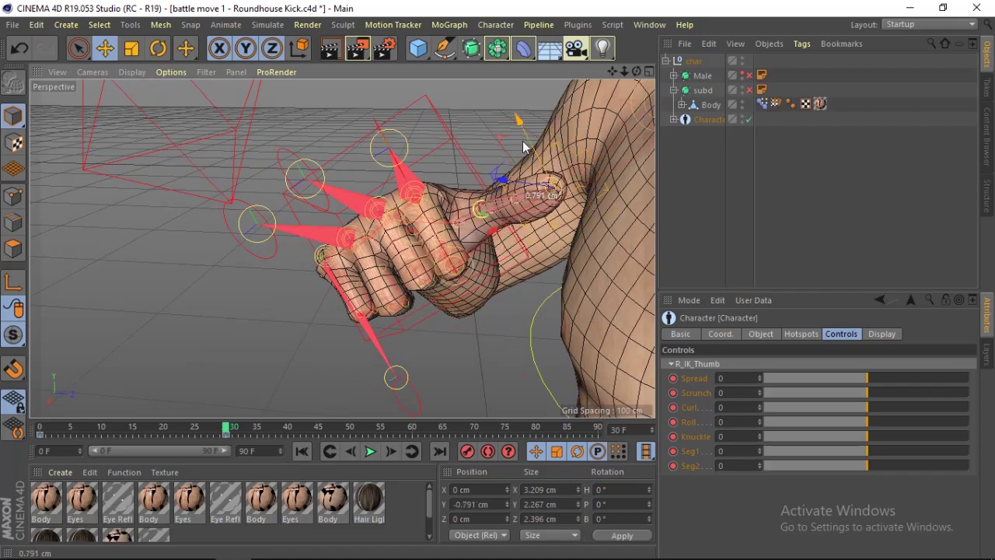
left_click_drag(531, 167, 534, 175)
left_click_drag(636, 72, 591, 94)
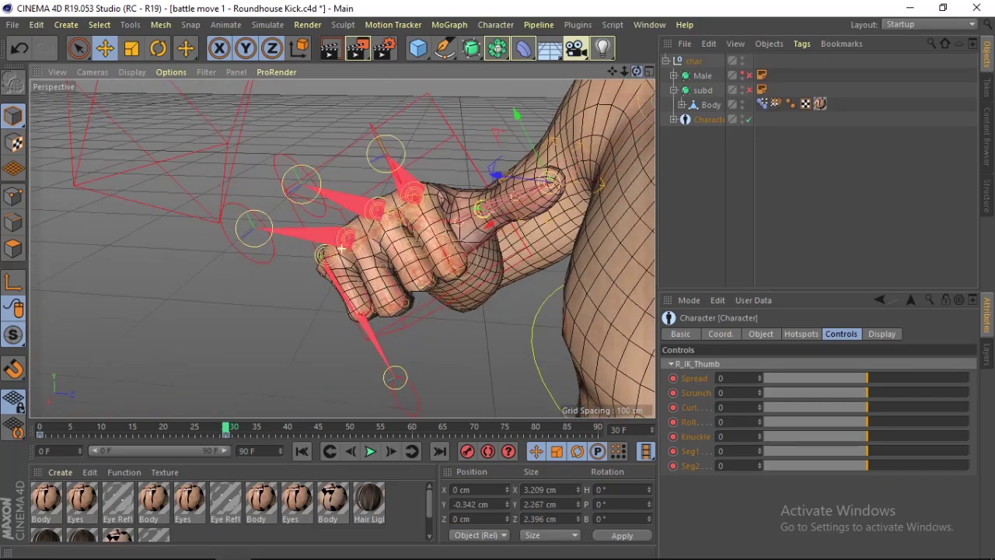
left_click_drag(866, 381, 820, 333)
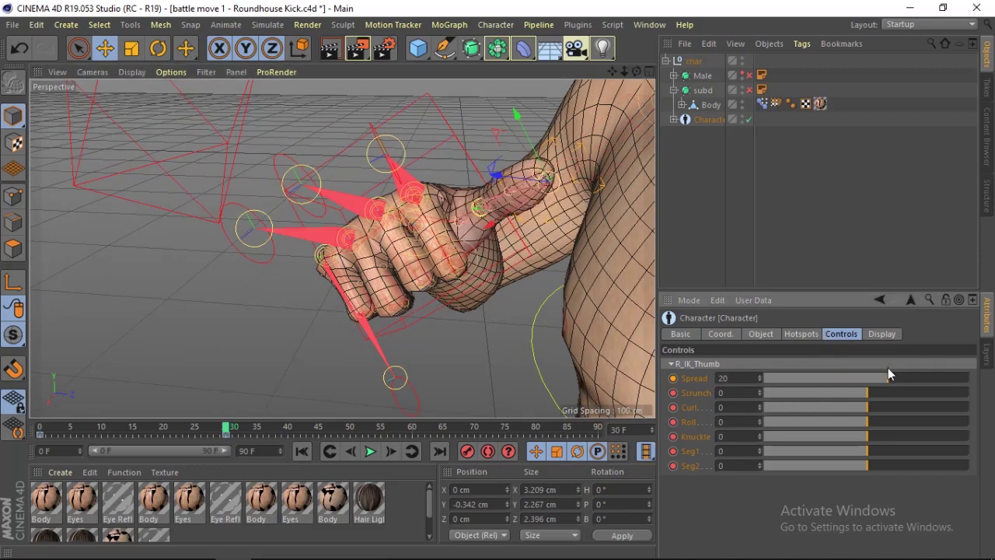
mouse_move(888, 378)
left_mouse_down()
mouse_move(869, 391)
mouse_move(933, 396)
mouse_move(899, 401)
mouse_move(927, 415)
mouse_move(869, 417)
mouse_move(885, 399)
left_mouse_up()
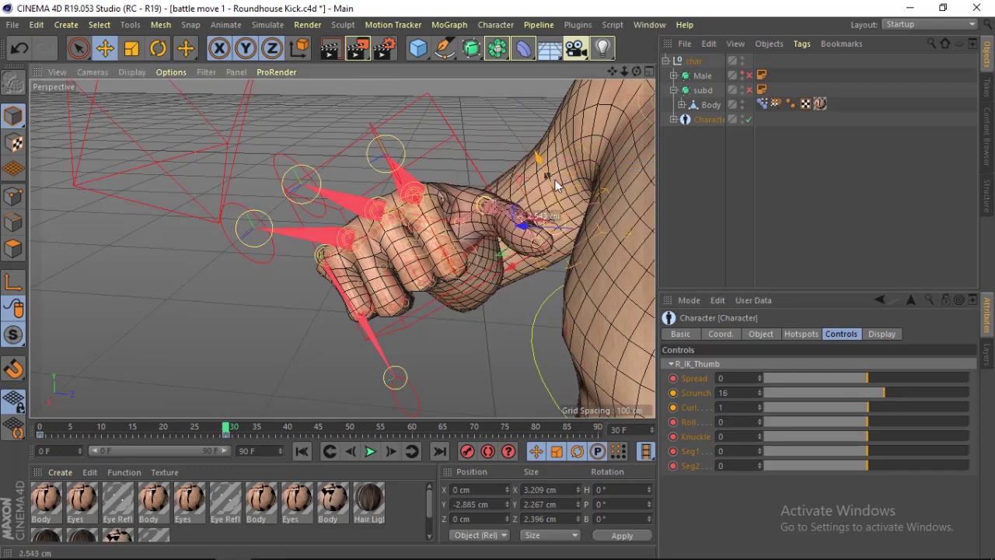
Set thumb Knuckle −5, Seg1 52, reduced Scrunch and Spread −100
left_click_drag(555, 179, 556, 180)
mouse_move(875, 437)
left_mouse_down()
mouse_move(863, 441)
mouse_move(909, 453)
mouse_move(894, 453)
left_mouse_up()
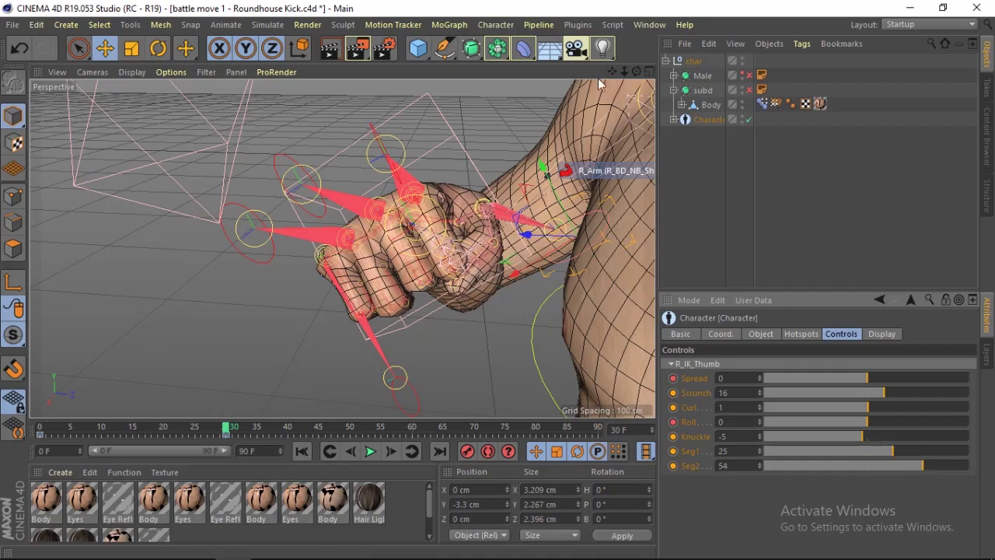
mouse_move(599, 83)
left_mouse_down("alt")
mouse_move(342, 248)
mouse_move(835, 287)
left_mouse_up("alt")
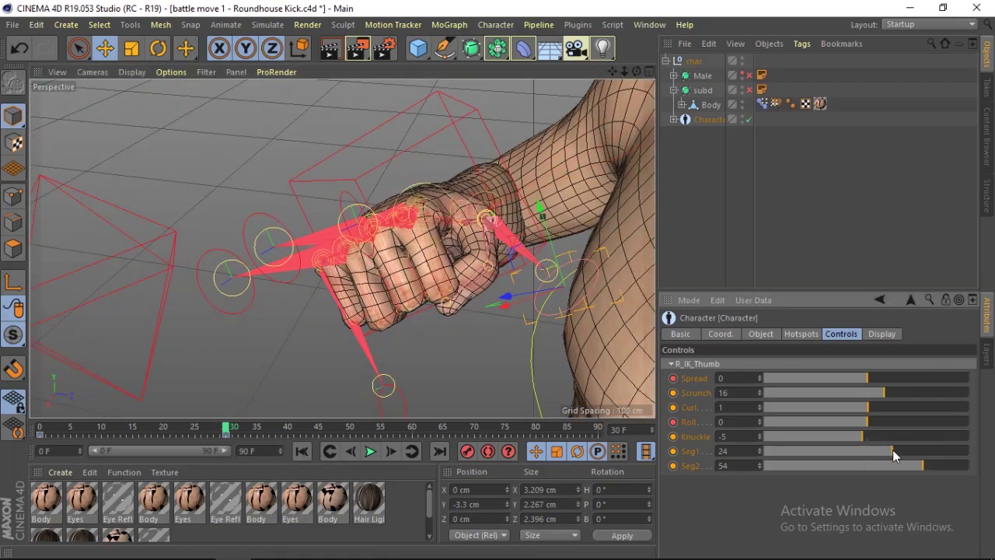
left_click_drag(894, 451, 911, 455)
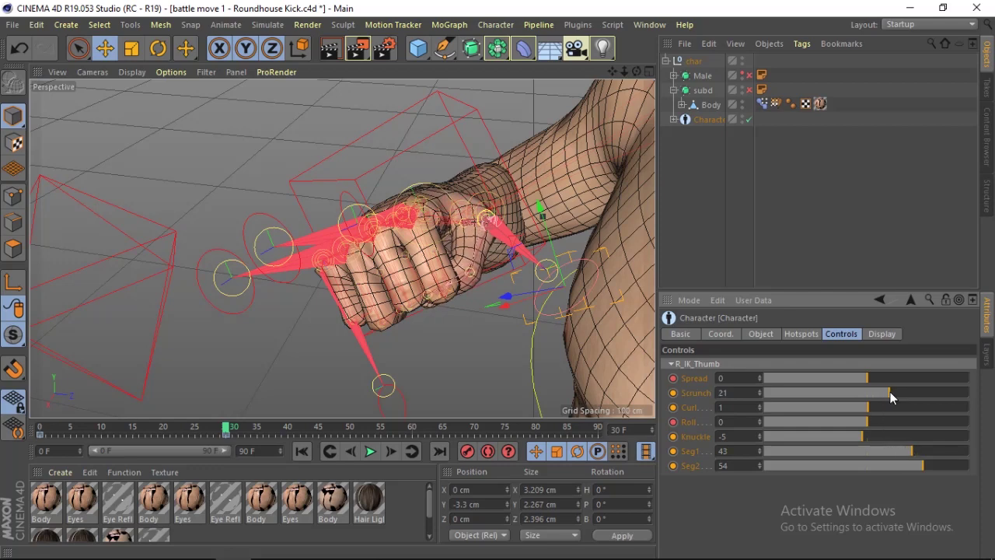
mouse_move(891, 392)
left_mouse_down()
mouse_move(905, 391)
mouse_move(869, 393)
left_mouse_up()
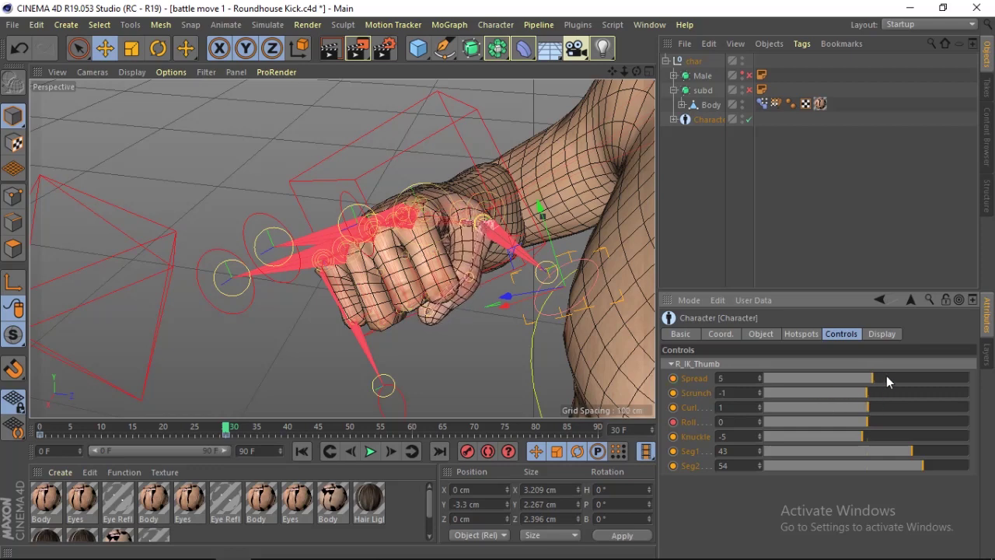
left_click_drag(895, 378, 792, 378)
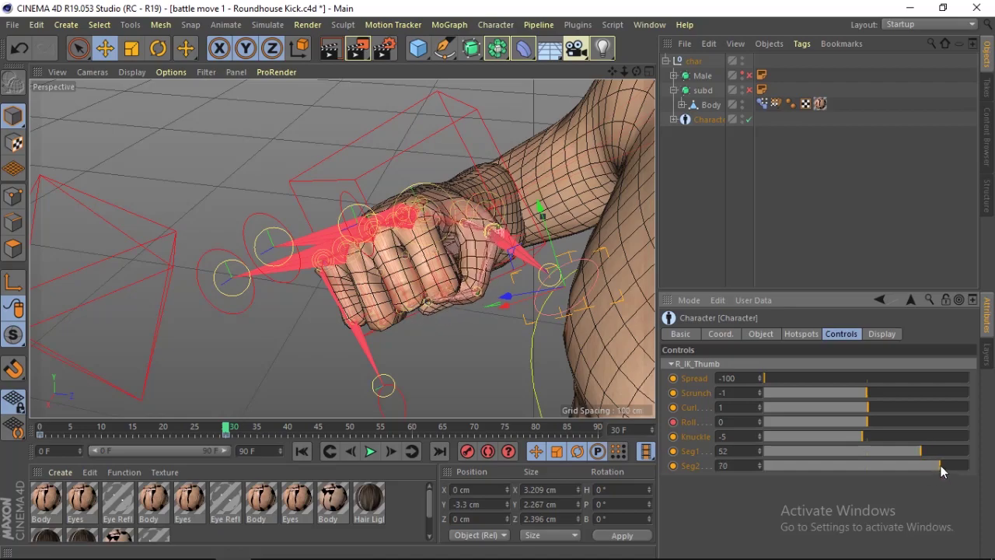
left_click_drag(636, 71, 560, 116)
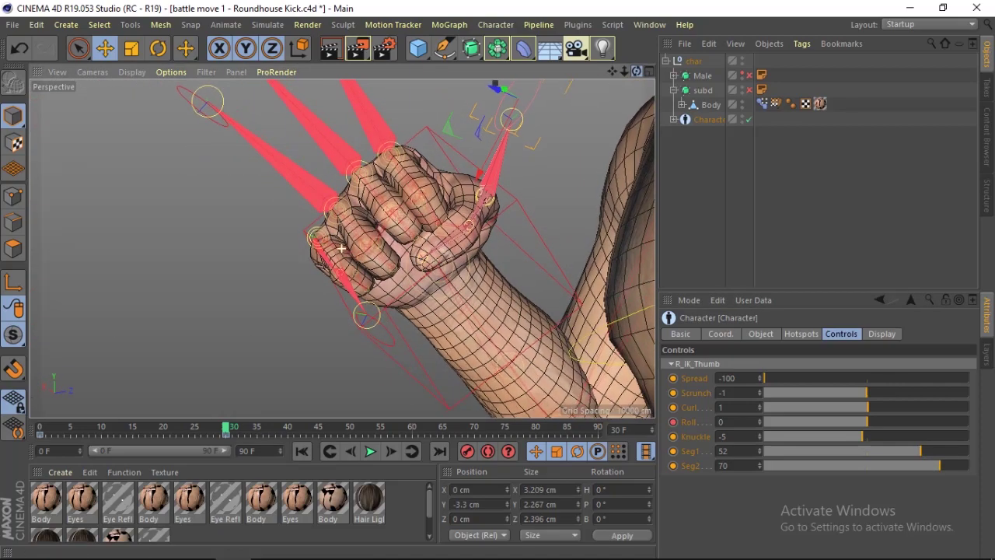
Adjust R_IK_Thumb sliders to Spread −1, Curl −28, Seg1 70 and Seg2 100
left_click_drag(341, 248, 637, 73)
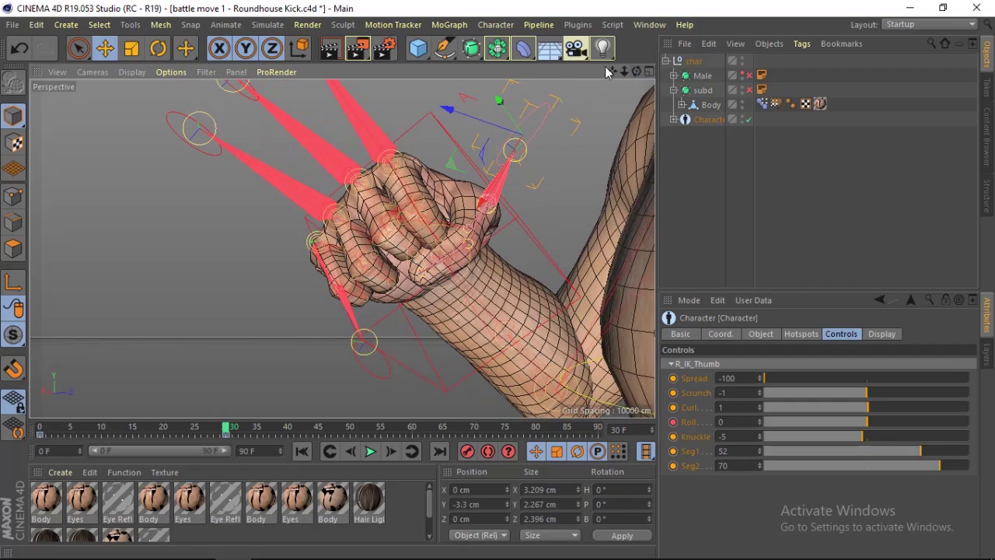
left_click_drag(637, 73, 591, 101)
left_click_drag(636, 71, 633, 67)
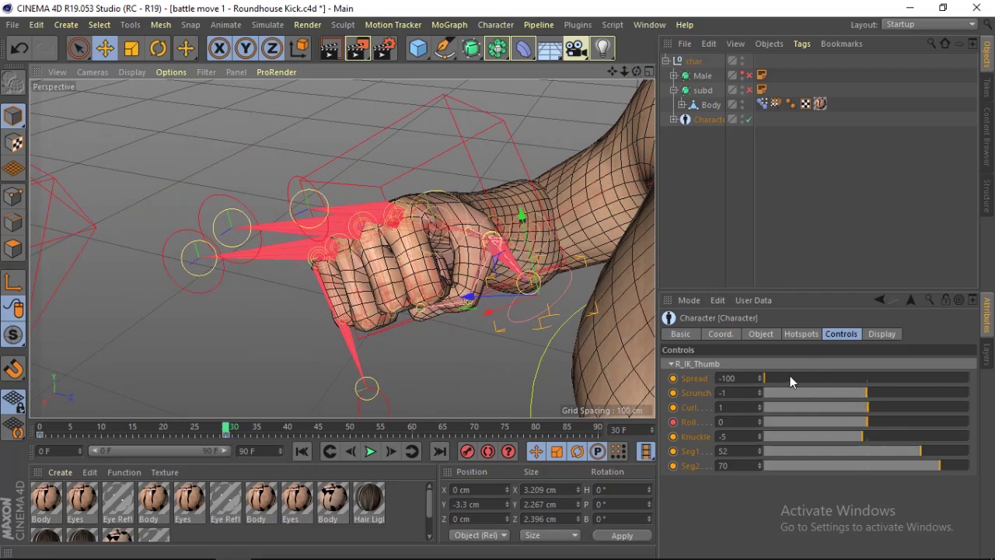
mouse_move(790, 378)
left_mouse_down()
mouse_move(878, 381)
mouse_move(892, 396)
mouse_move(862, 414)
mouse_move(882, 409)
mouse_move(845, 411)
mouse_move(849, 421)
mouse_move(897, 420)
mouse_move(811, 429)
left_mouse_up()
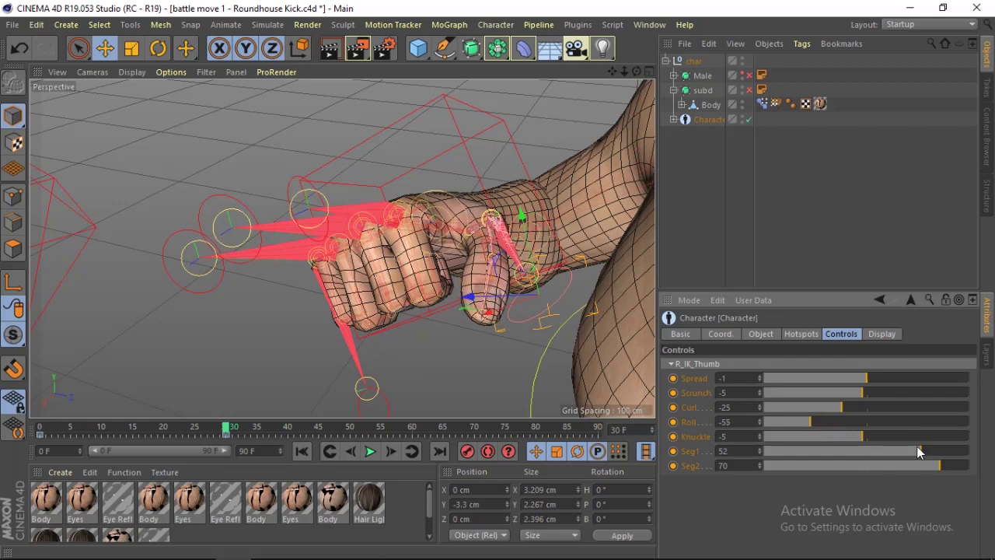
mouse_move(919, 452)
left_mouse_down()
mouse_move(958, 455)
mouse_move(915, 454)
mouse_move(931, 471)
mouse_move(978, 476)
left_mouse_up()
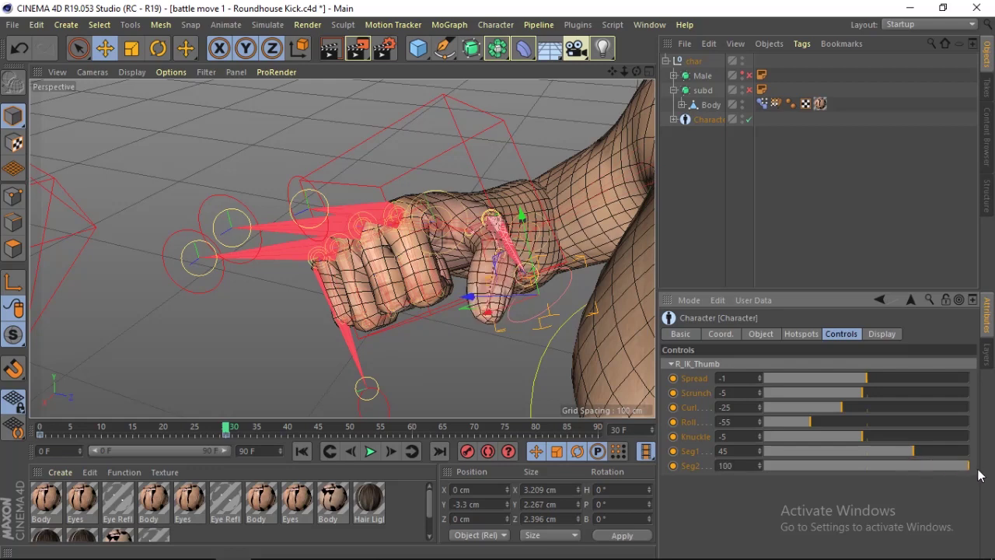
mouse_move(914, 454)
left_mouse_down()
mouse_move(895, 451)
mouse_move(940, 451)
left_mouse_up()
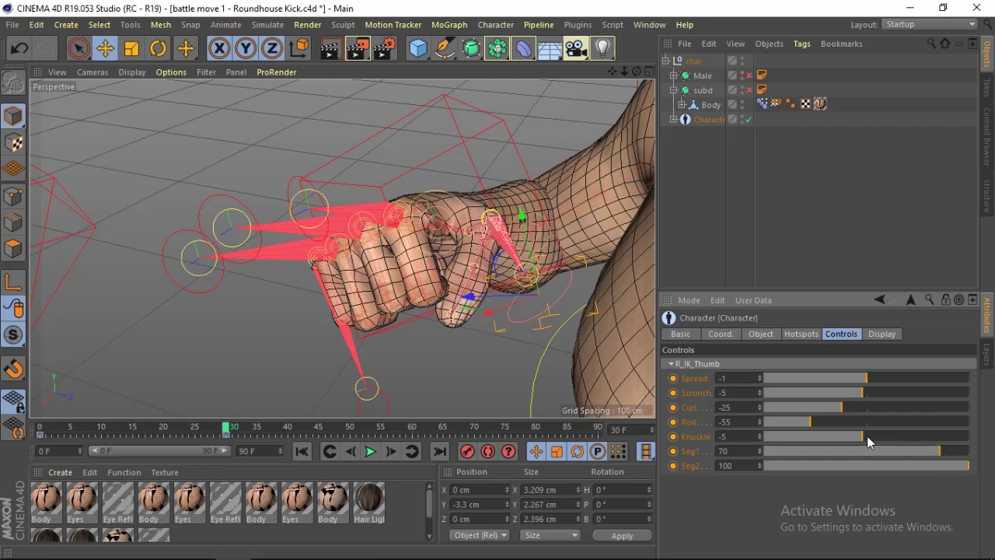
mouse_move(867, 437)
left_mouse_down()
mouse_move(813, 439)
mouse_move(842, 437)
mouse_move(839, 423)
mouse_move(822, 422)
mouse_move(815, 425)
mouse_move(871, 437)
mouse_move(852, 409)
mouse_move(839, 409)
left_mouse_up()
mouse_move(637, 70)
left_mouse_down()
mouse_move(341, 248)
mouse_move(641, 74)
left_mouse_up()
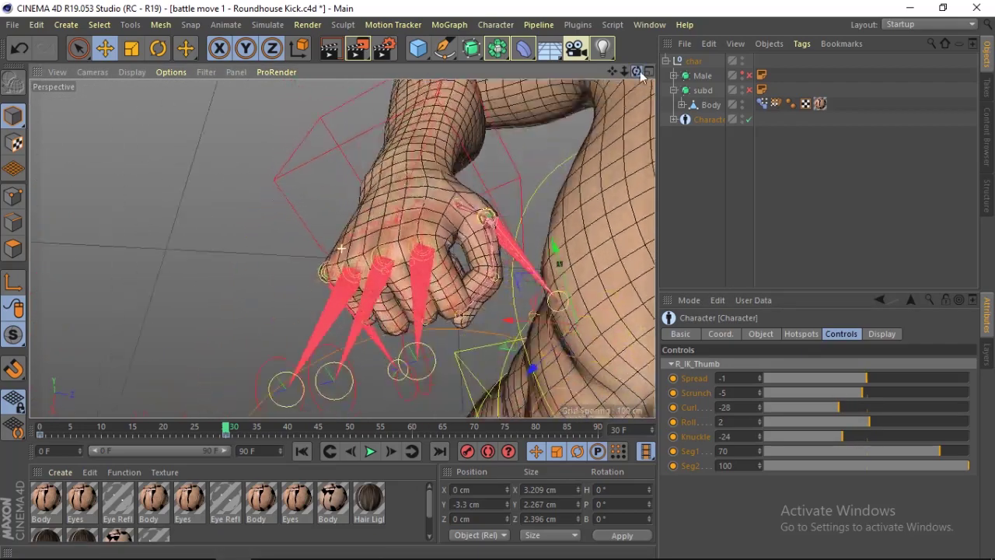
left_click(742, 436)
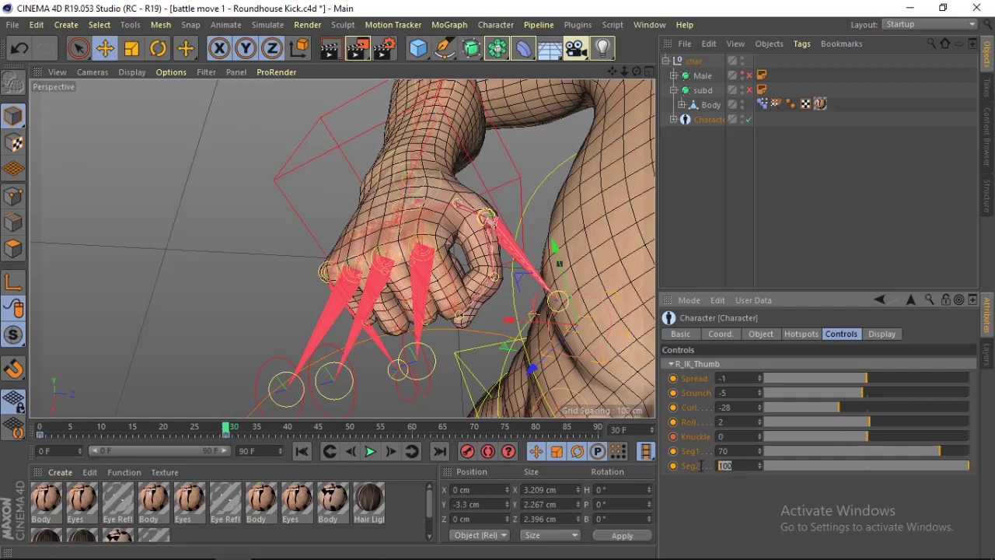
Zero the thumb's Knuckle, Curl, Scrunch and Spread fields
type("0")
key("shift+Tab")
type("0")
key("shift+Tab")
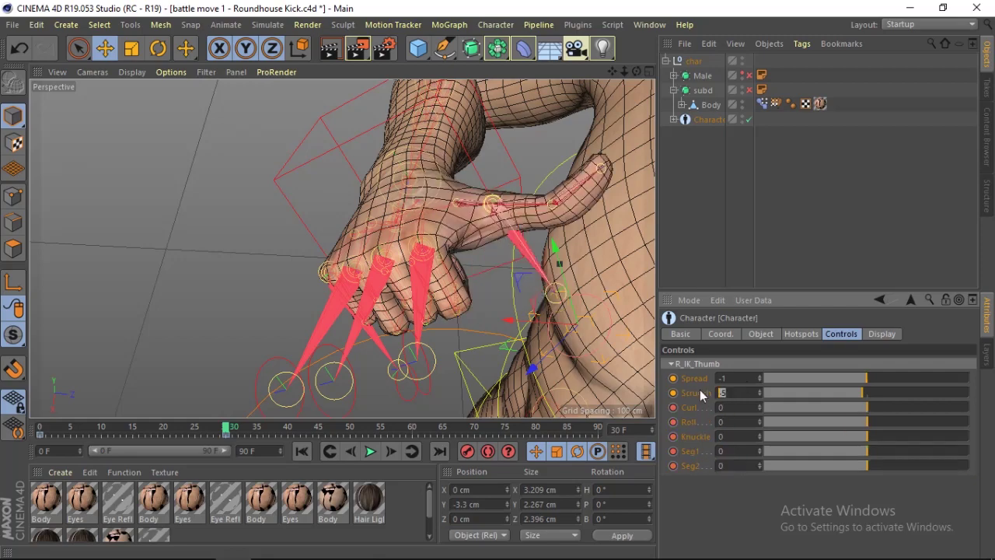
type("0")
key("shift+Tab")
type("0")
key("Return")
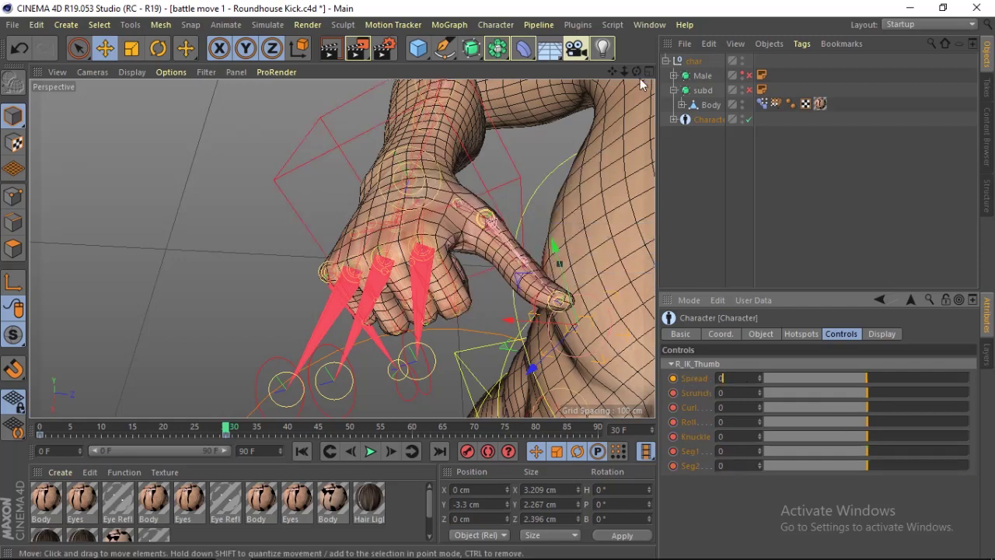
Pull the thumb over the fist and set Knuckle −25, Seg1 2, Seg2 89
left_click_drag(568, 300, 535, 140, "alt")
mouse_move(555, 199)
left_mouse_down()
mouse_move(620, 284)
mouse_move(498, 333)
left_mouse_up()
left_click_drag(630, 70, 342, 249)
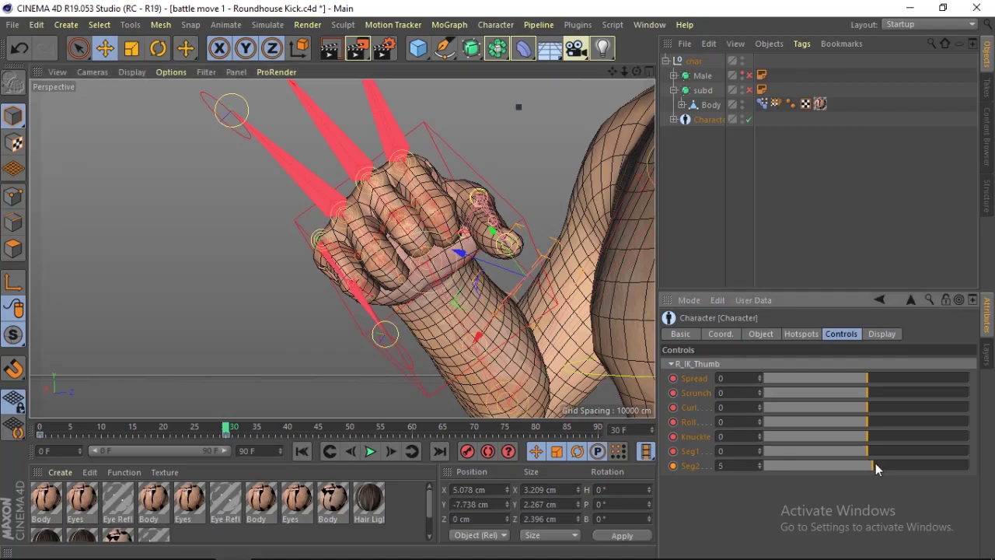
left_click_drag(876, 463, 940, 462)
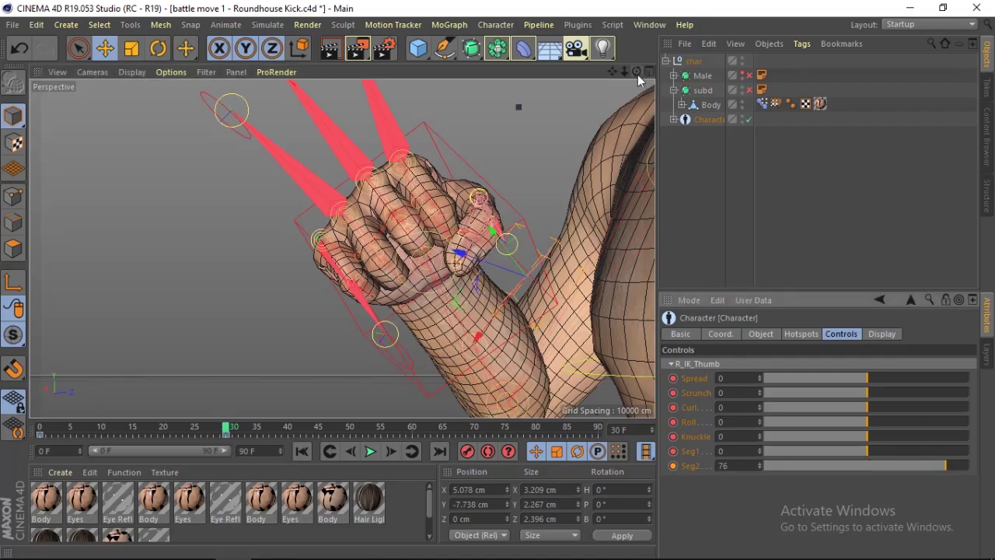
left_click_drag(636, 71, 668, 85)
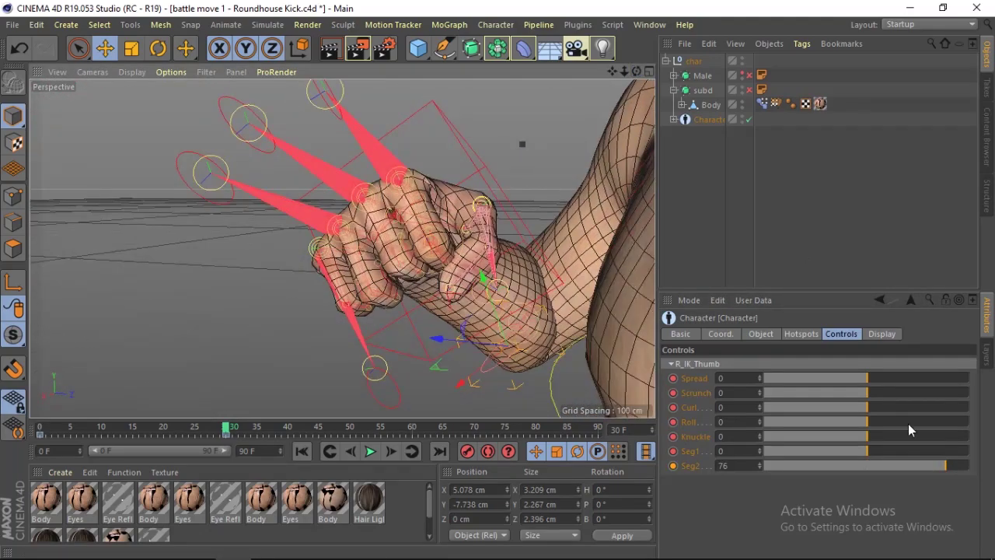
left_click_drag(882, 449, 853, 452)
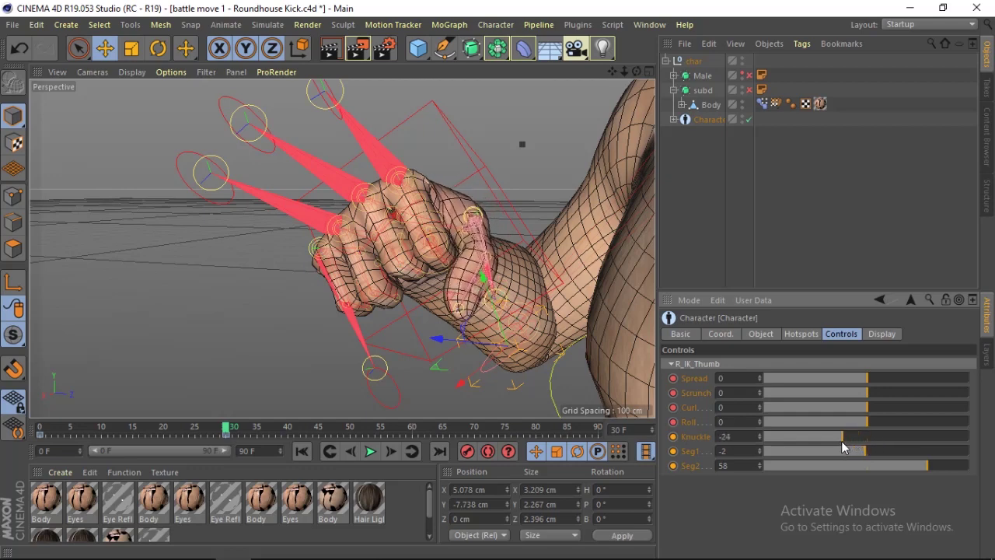
left_click_drag(865, 450, 871, 449)
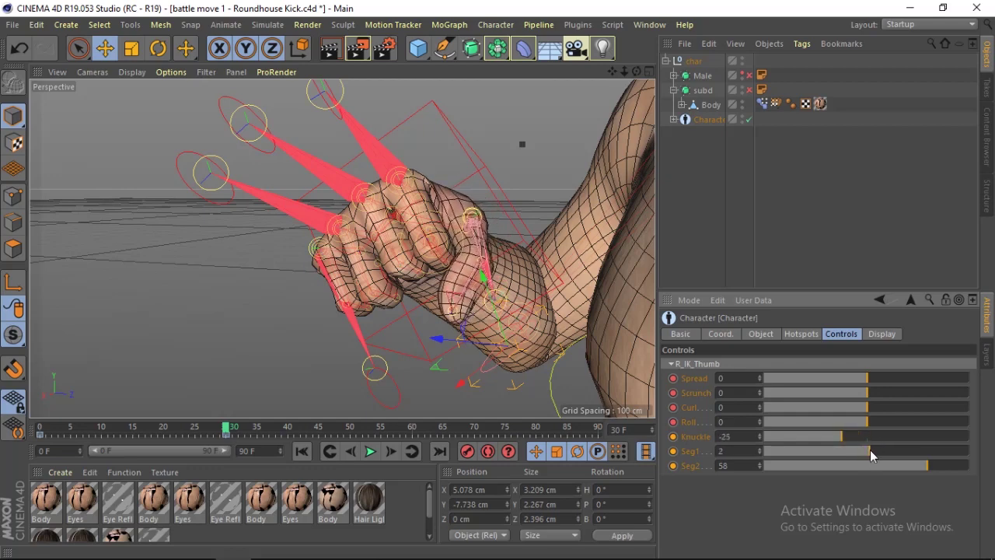
left_click_drag(926, 465, 962, 471)
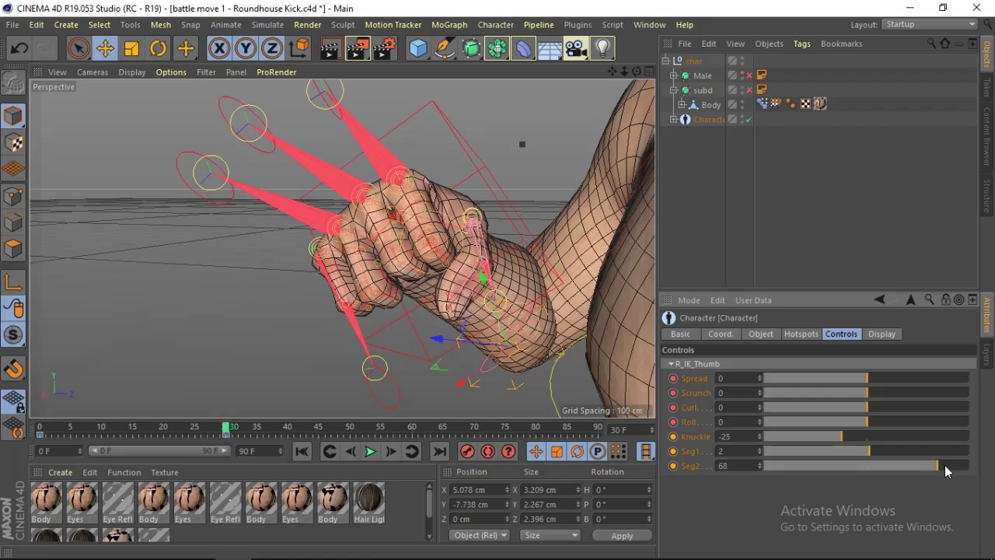
mouse_move(639, 73)
left_mouse_down()
mouse_move(622, 101)
mouse_move(624, 69)
mouse_move(636, 72)
left_mouse_up()
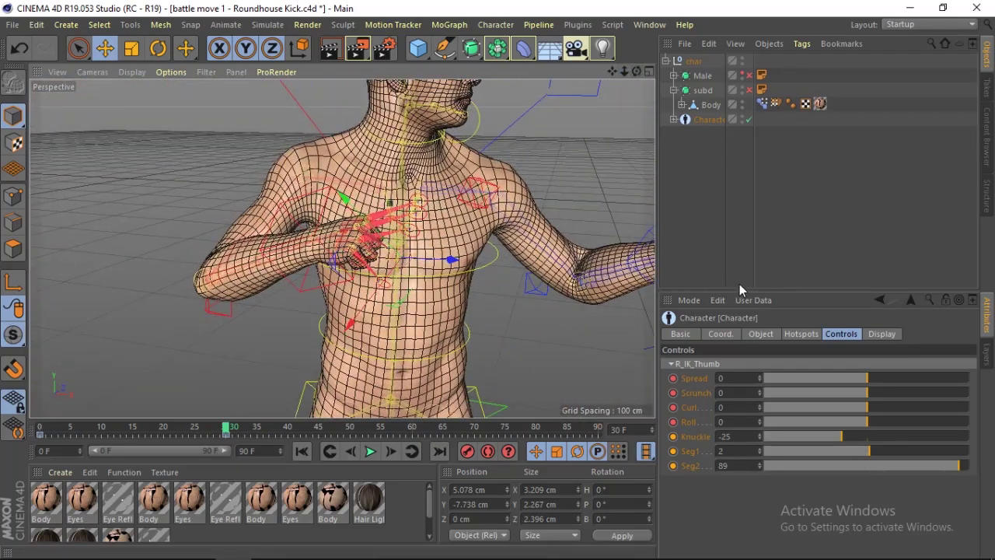
Scrub back through the animation and zoom out to the full character
left_click(704, 121)
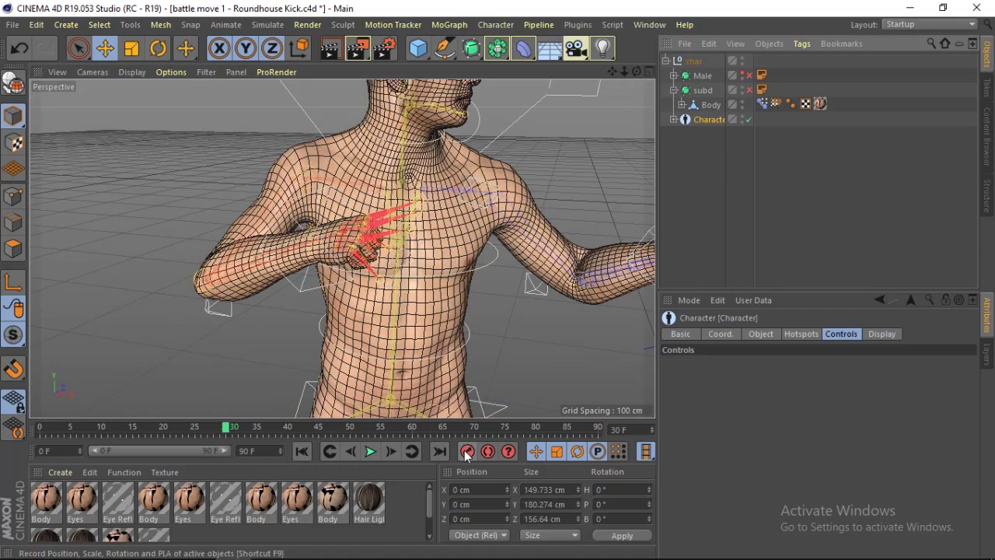
left_click_drag(636, 72, 640, 88)
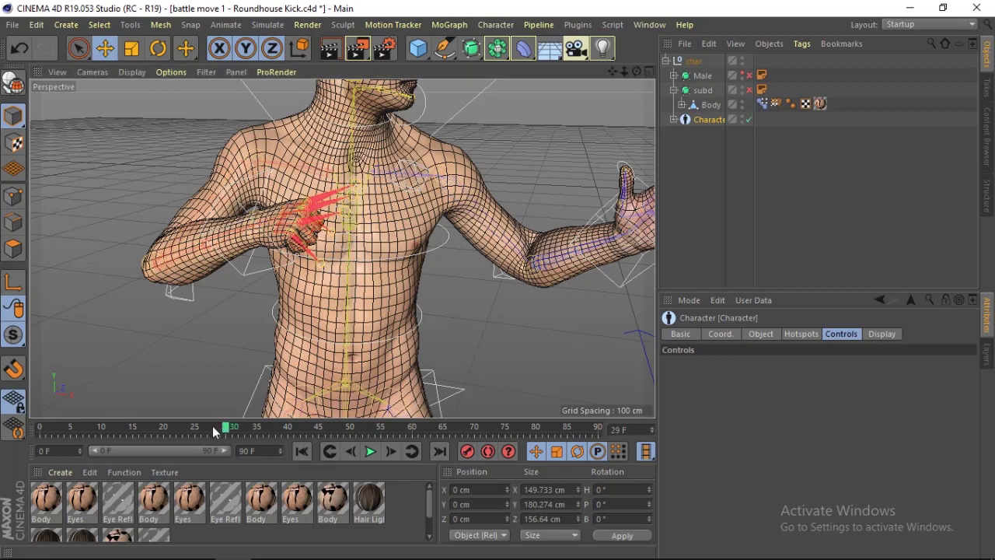
left_click_drag(212, 426, 101, 426)
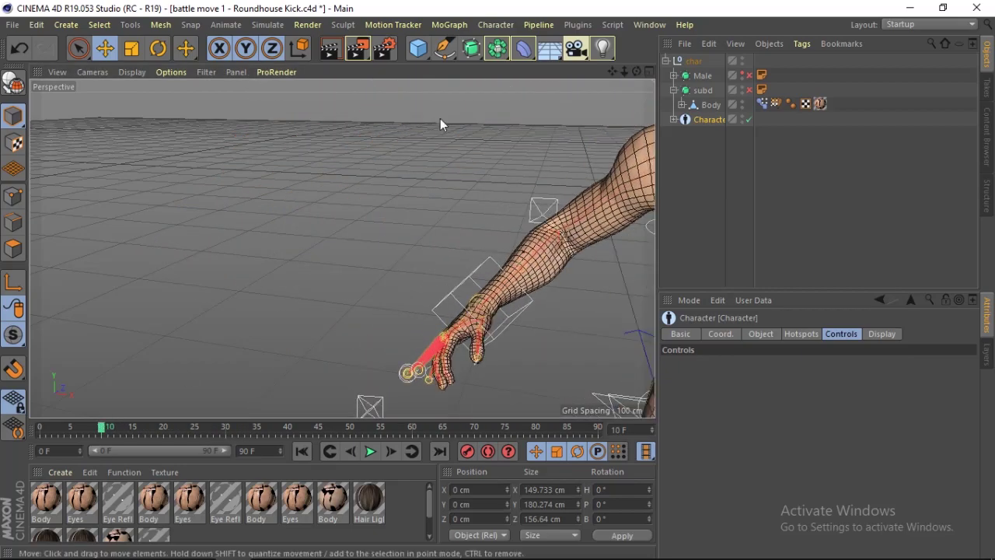
mouse_move(612, 71)
left_mouse_down()
mouse_move(628, 69)
mouse_move(615, 93)
mouse_move(621, 73)
left_mouse_up()
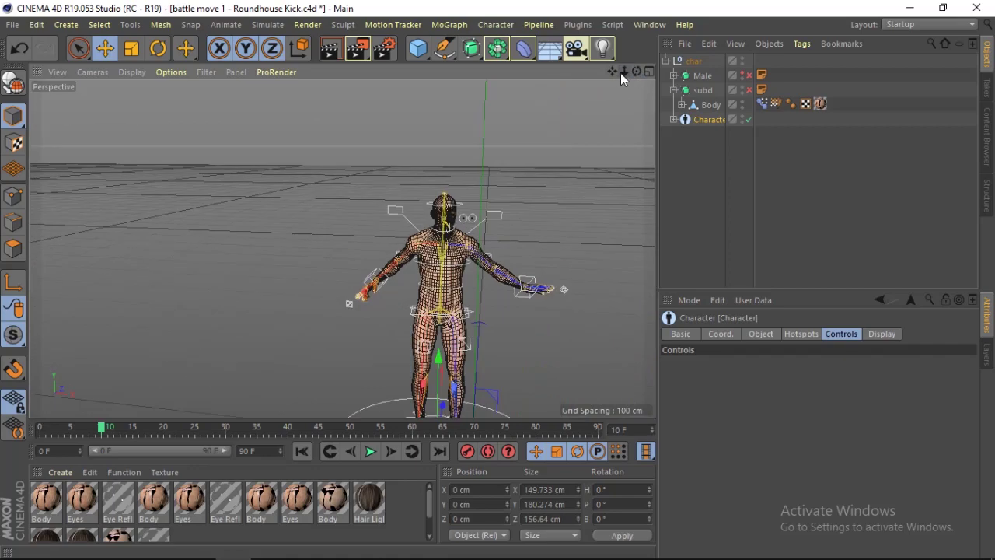
left_click_drag(342, 249, 559, 79)
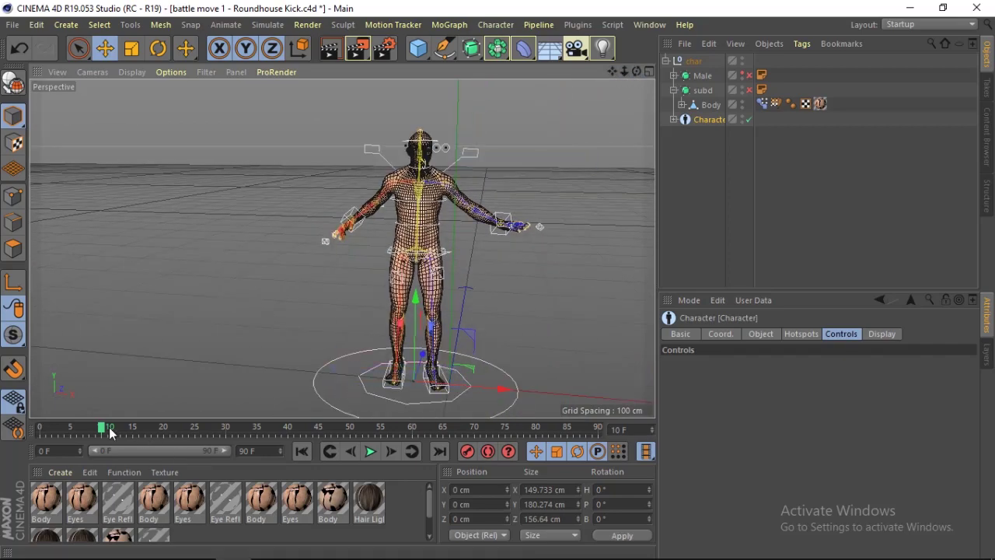
Preview the T-pose-to-stance motion with Loop playback turned on
mouse_move(110, 433)
left_mouse_down()
mouse_move(234, 433)
mouse_move(147, 430)
mouse_move(213, 430)
left_mouse_up()
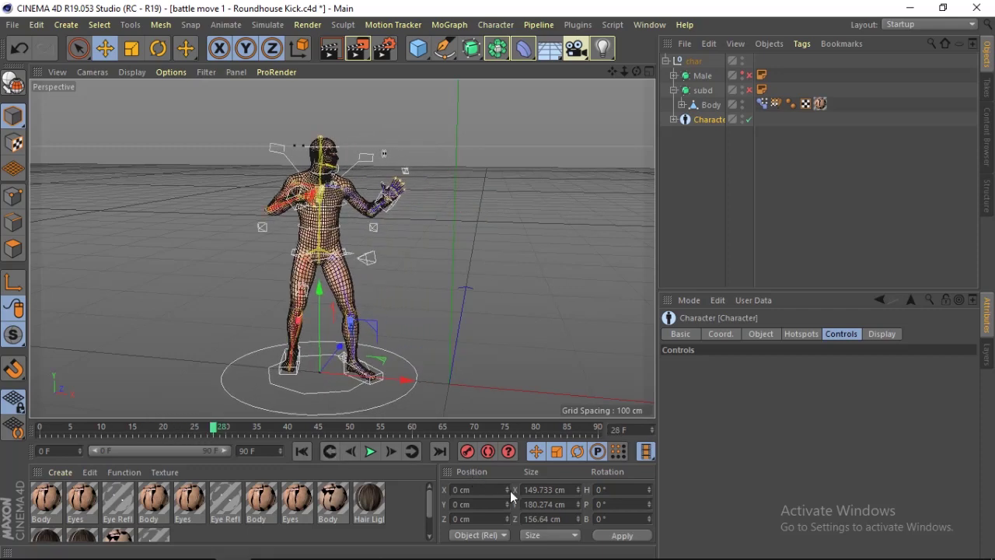
left_click(417, 458)
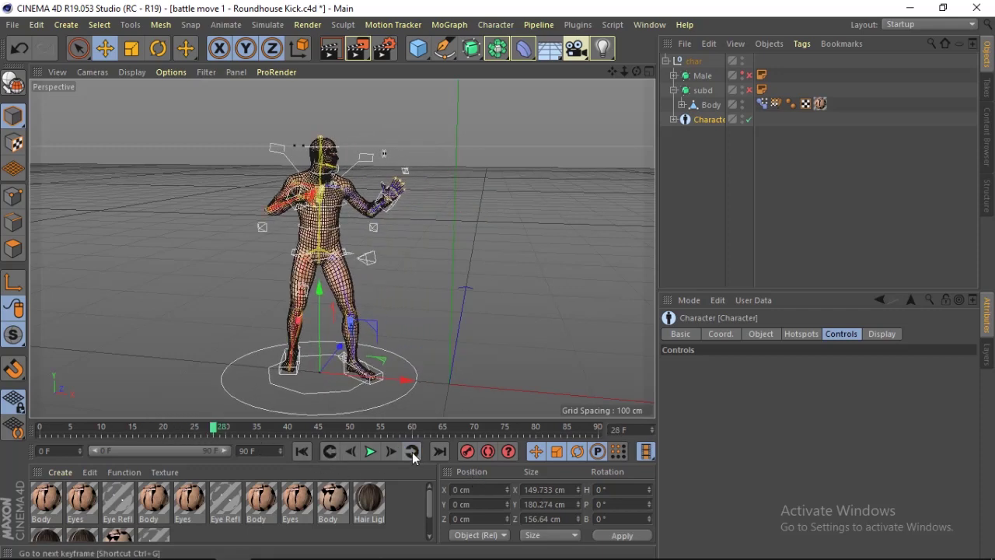
left_click(289, 362)
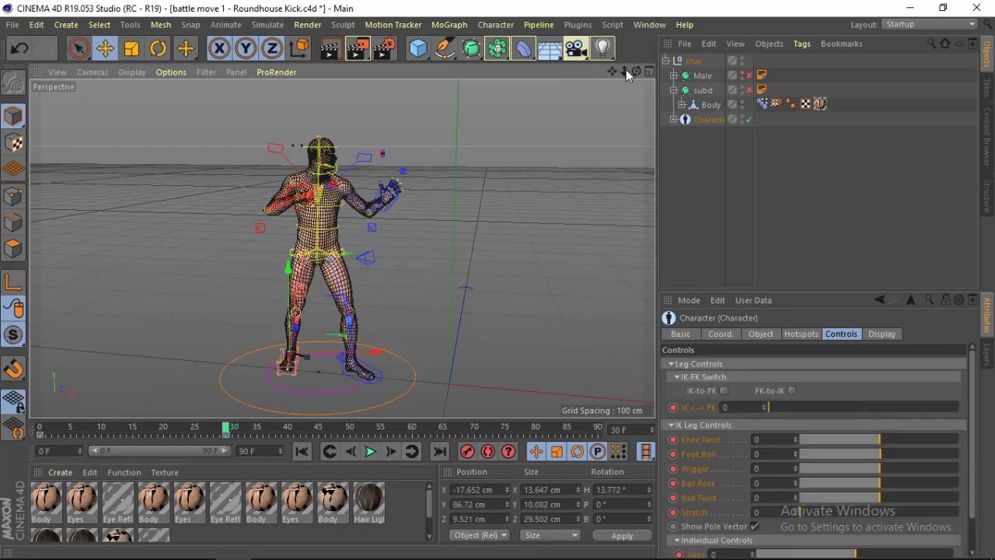
Rotate the L_Arm IK controller to H 93.752°, P 133.949°, B −182.143° at frame 30
left_click_drag(626, 69, 418, 101)
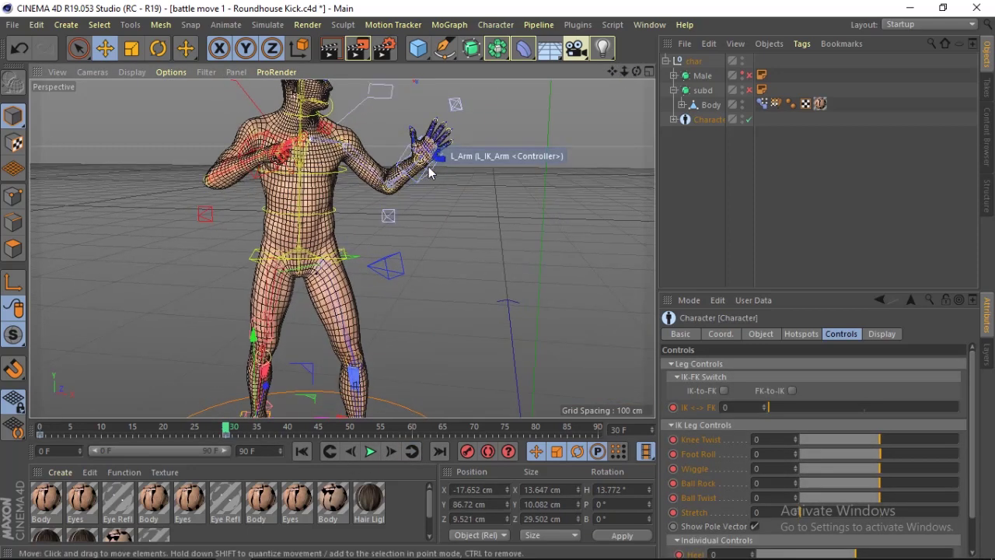
left_click(429, 173)
mouse_move(636, 71)
left_mouse_down()
mouse_move(591, 74)
mouse_move(638, 67)
left_mouse_up()
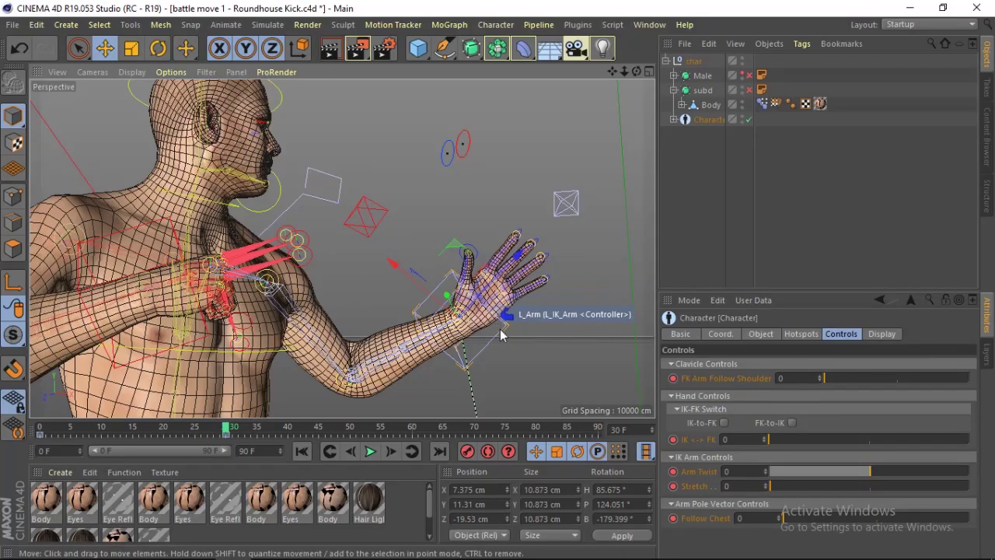
key("r")
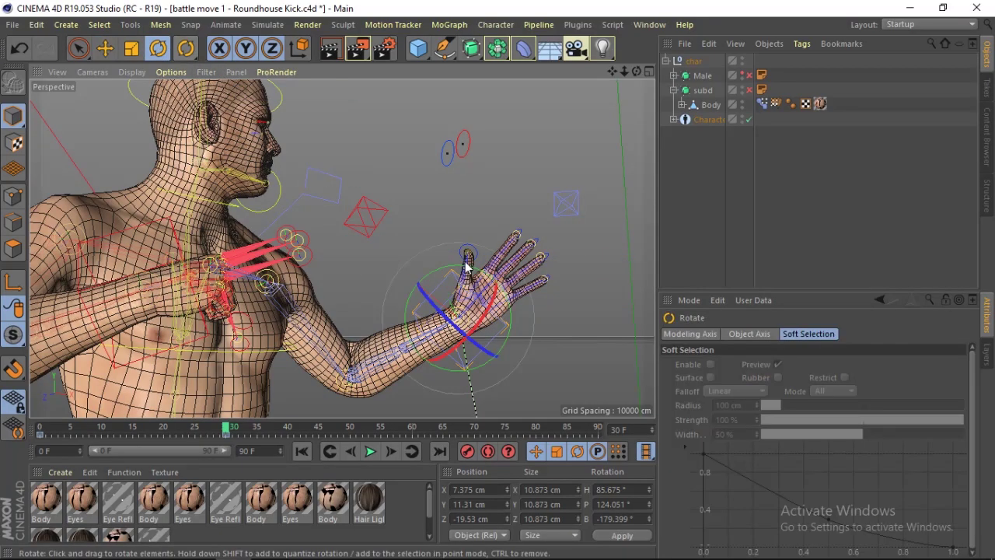
mouse_move(446, 312)
left_mouse_down()
mouse_move(513, 333)
mouse_move(470, 350)
mouse_move(434, 320)
left_mouse_up()
left_click_drag(636, 70, 342, 248)
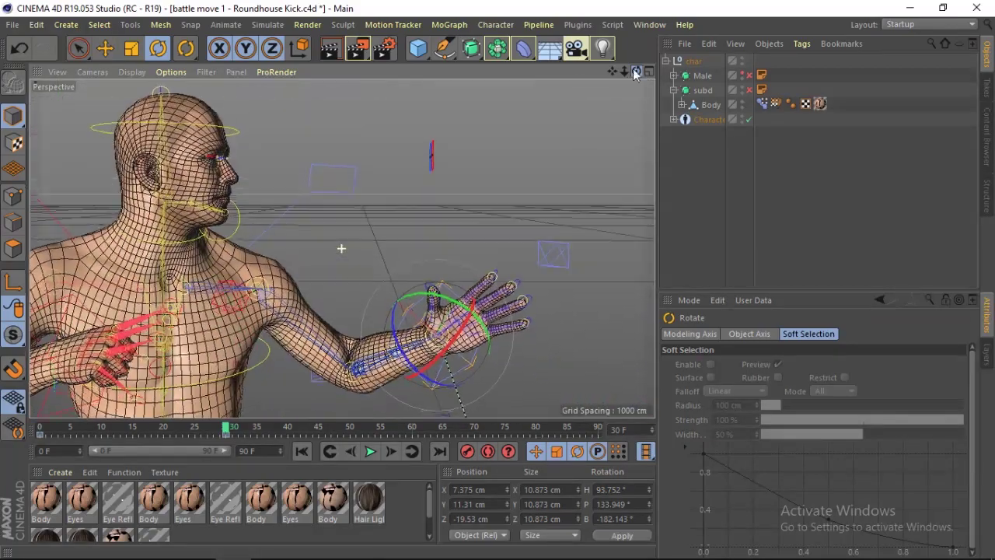
left_click(552, 171)
left_click_drag(624, 71, 448, 160)
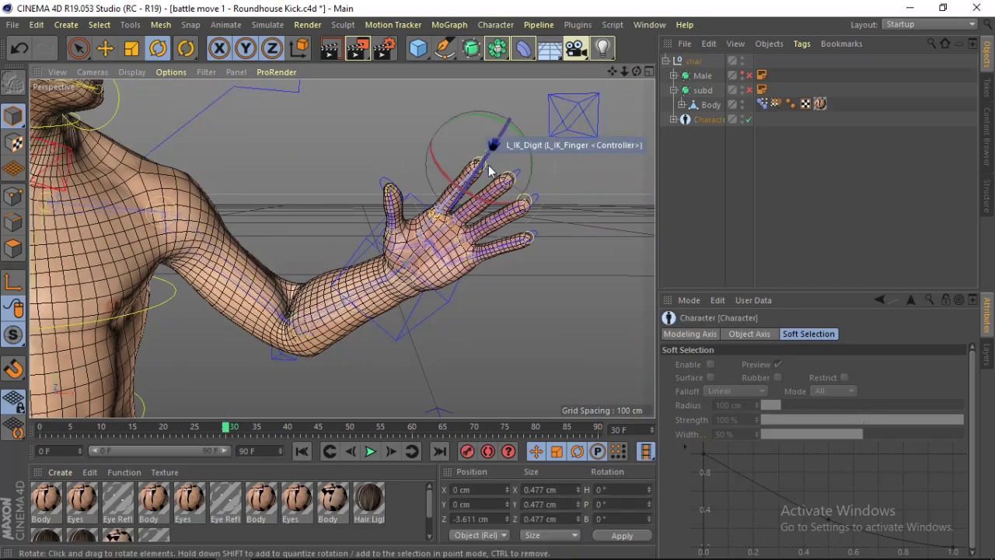
Select the L_IK_Digit controller and curl the first finger with its Curl slider
left_click(488, 165)
left_click(497, 139)
left_click(486, 157)
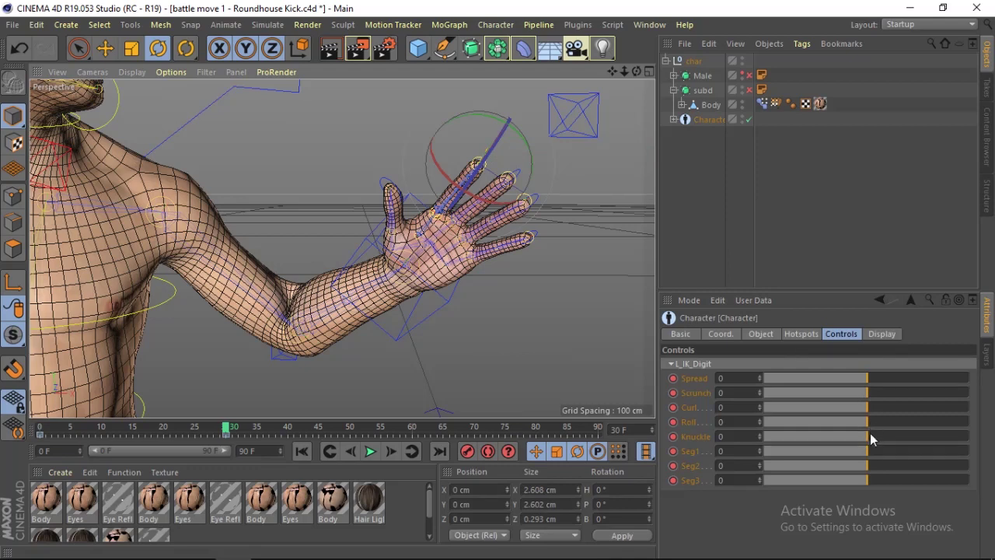
mouse_move(871, 452)
left_mouse_down()
mouse_move(900, 453)
mouse_move(867, 452)
left_mouse_up()
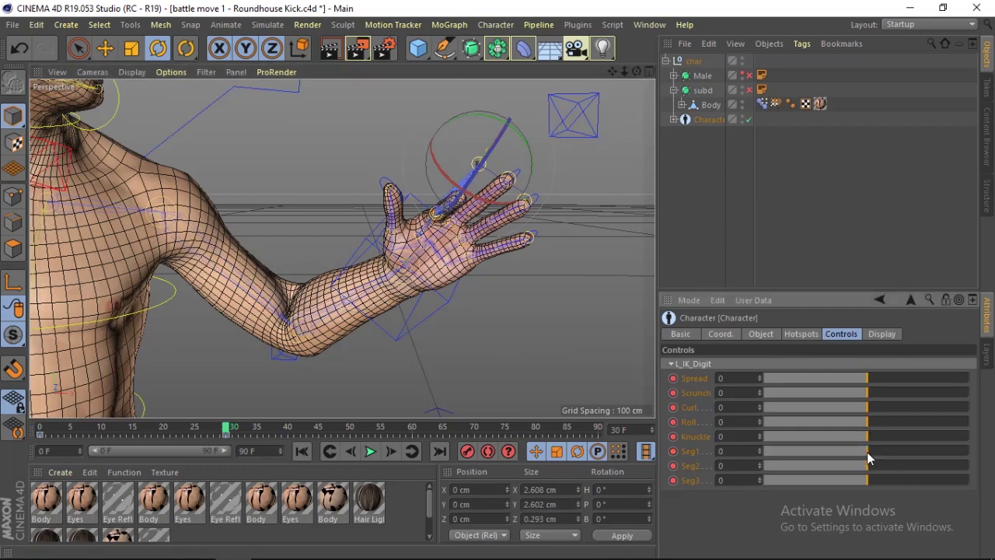
left_click_drag(868, 407, 962, 413)
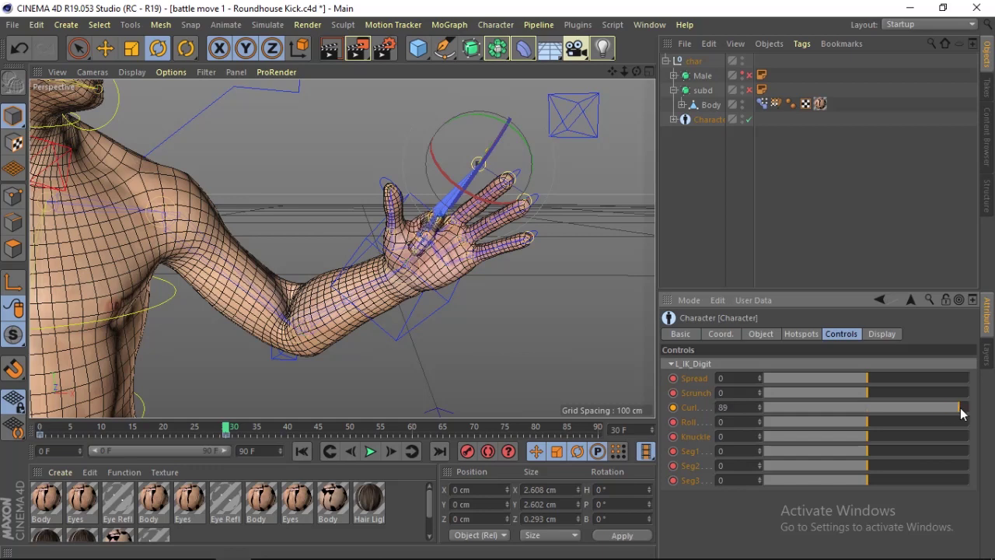
Curl L_IK_Digit_1 and L_IK_Digit_2 fully to 100, folding two more fingers in
left_click(524, 173)
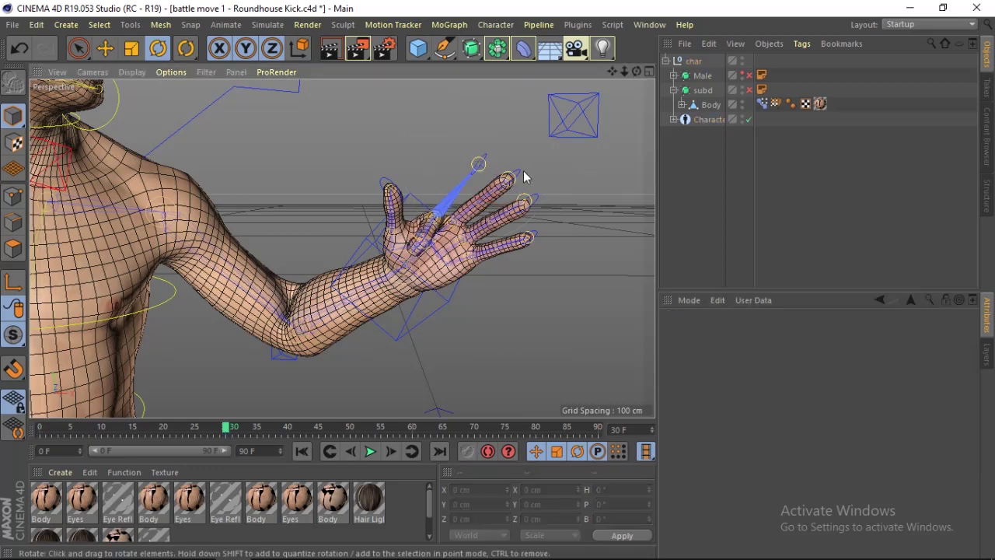
left_click(555, 176)
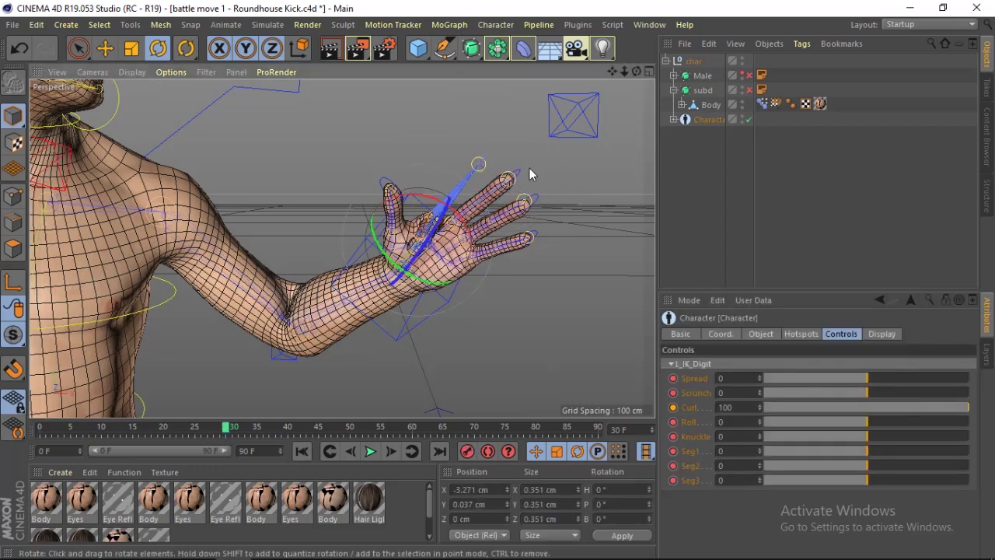
left_click(542, 143)
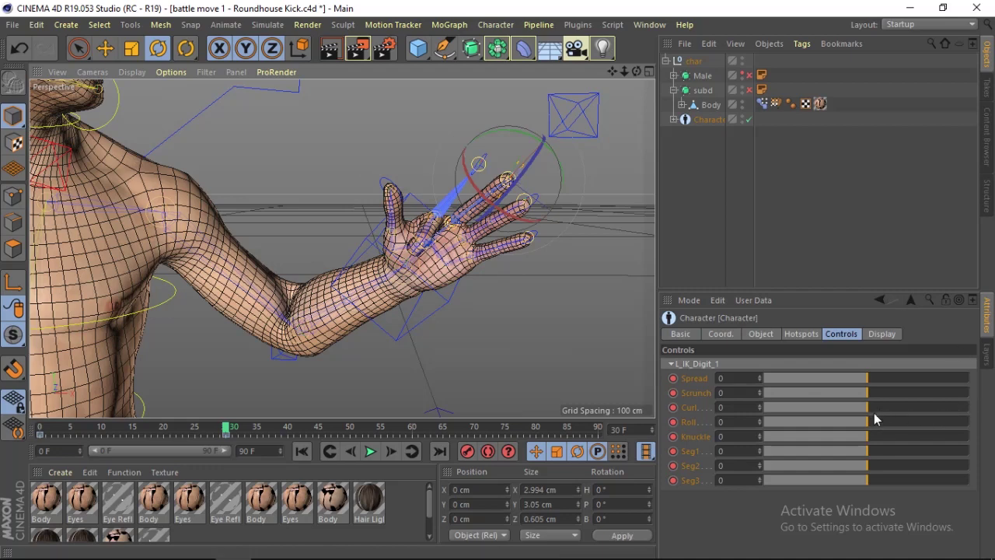
left_click_drag(874, 407, 972, 408)
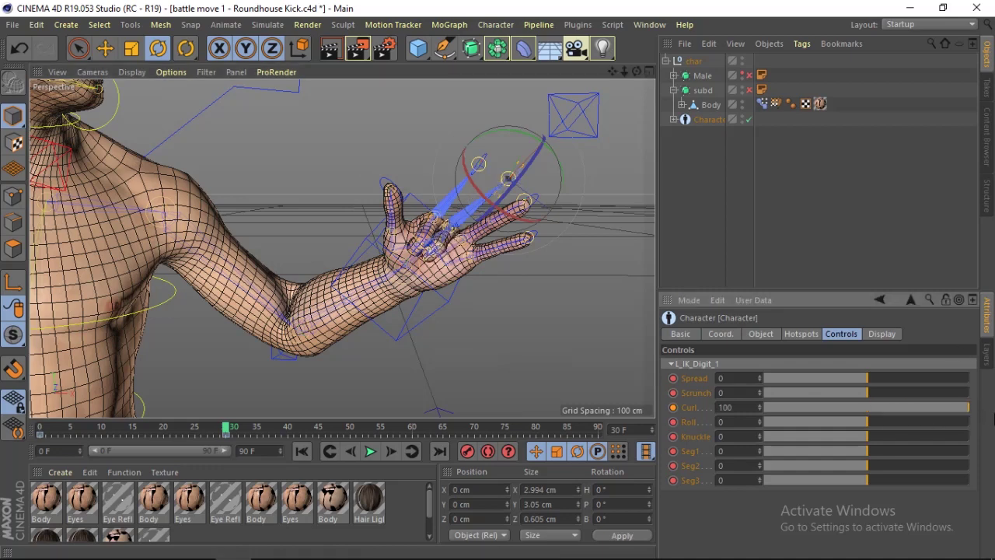
left_click(536, 192)
left_click_drag(870, 407, 992, 424)
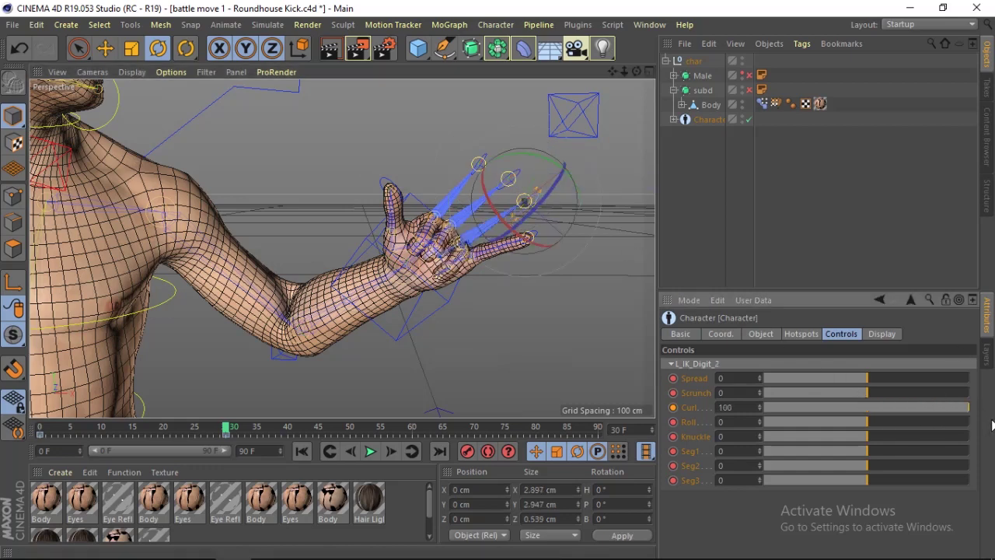
Reselect L_IK_Digit_2 and orbit around the hand to check the finger curl
left_click(544, 228)
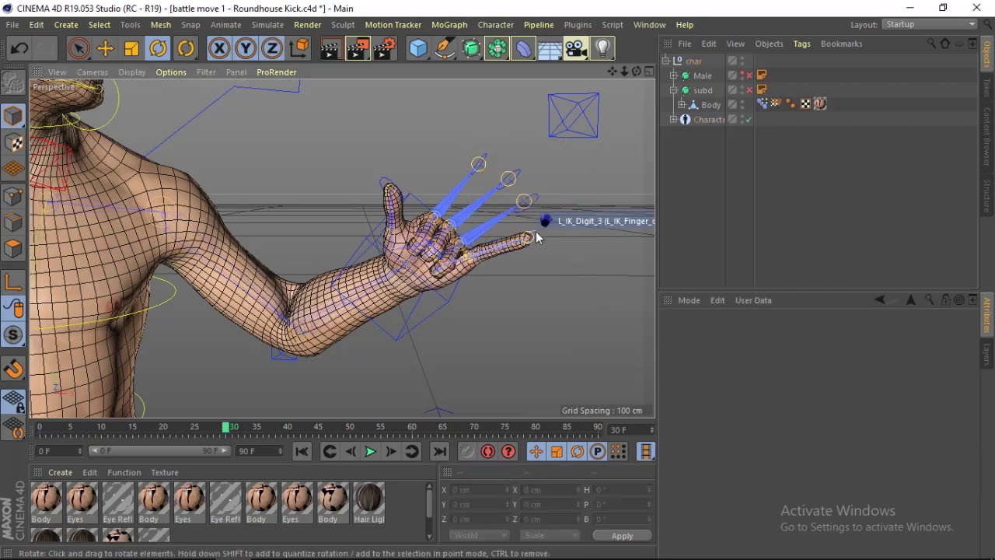
left_click(536, 237)
left_click_drag(616, 70, 342, 249)
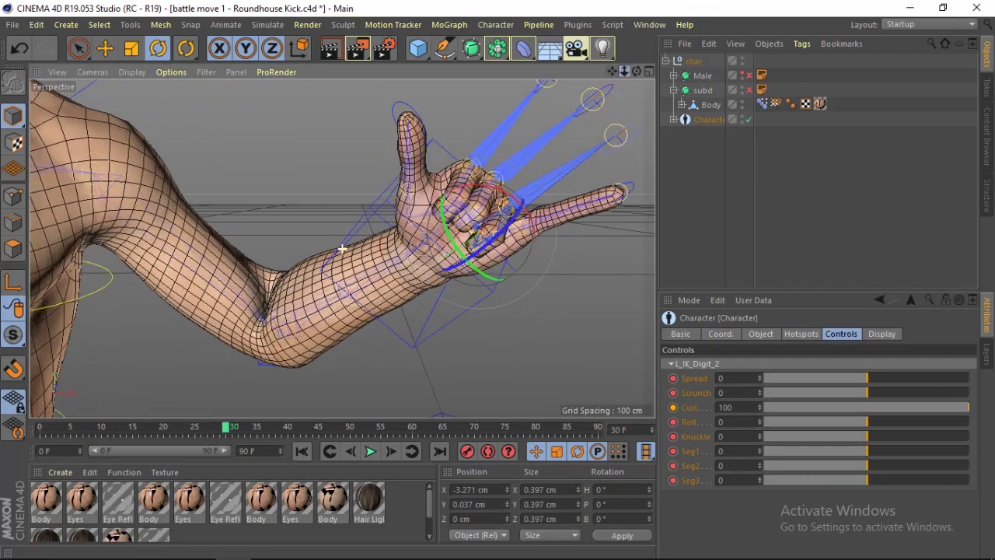
left_click_drag(636, 71, 340, 248)
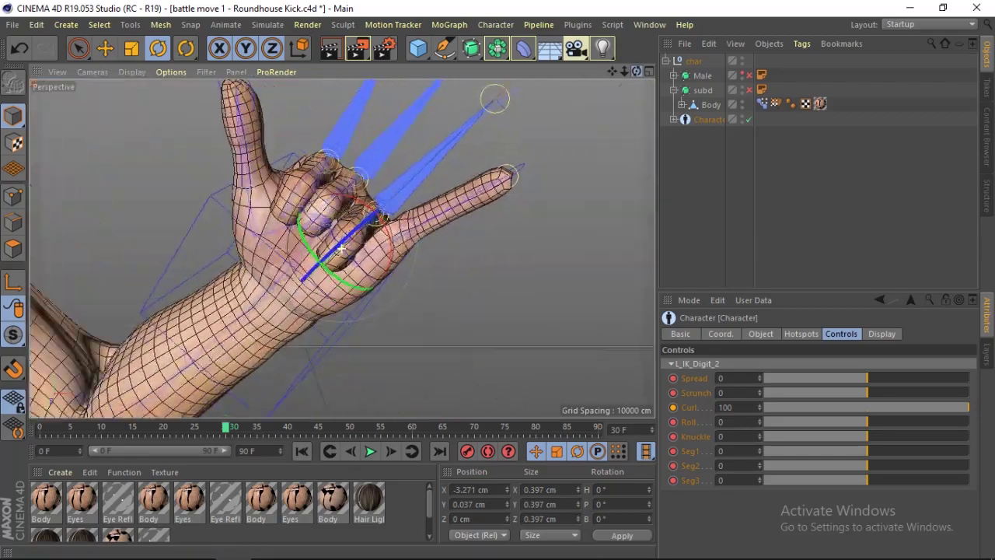
left_click_drag(340, 248, 520, 185)
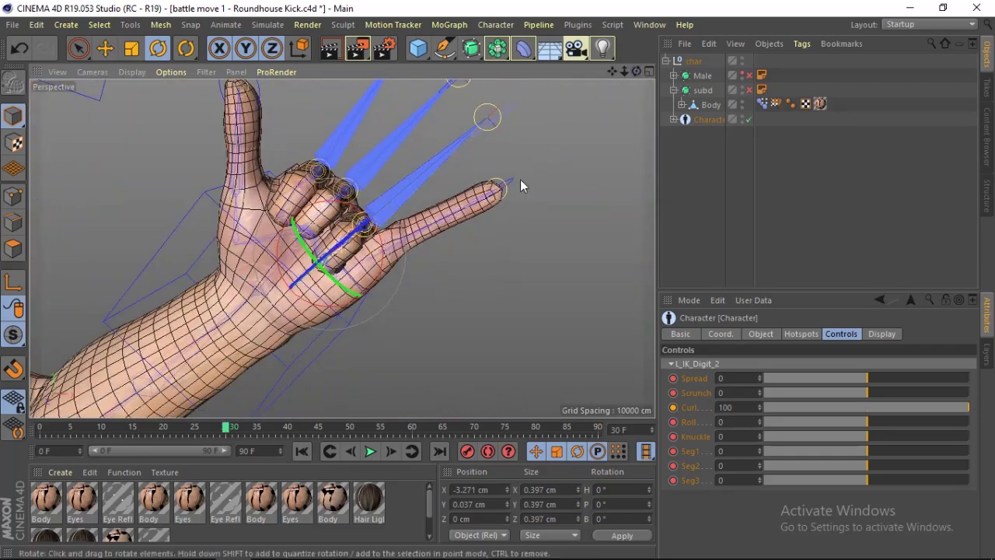
left_click(510, 182)
Move the index fingertip controller inward toward the palm
left_click(103, 49)
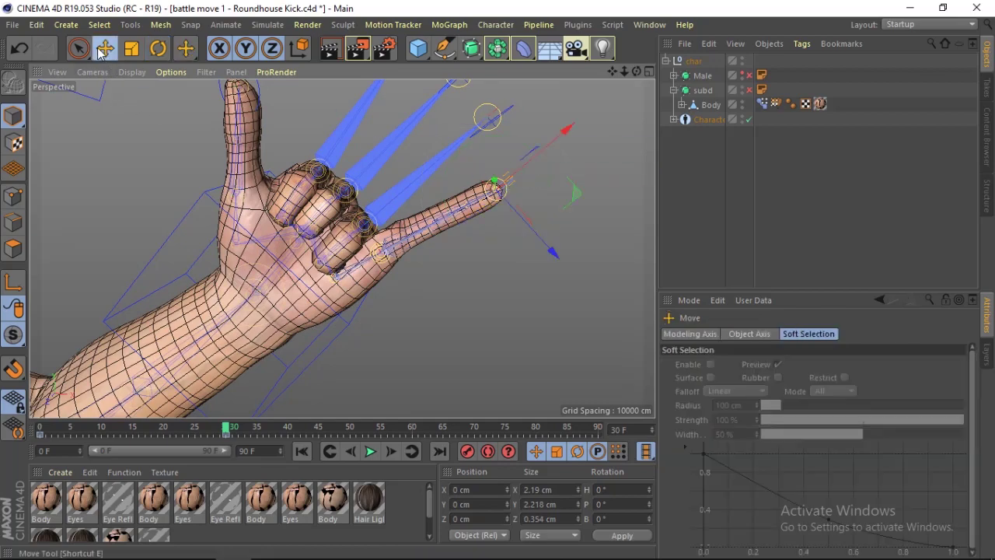
left_click_drag(625, 73, 481, 233)
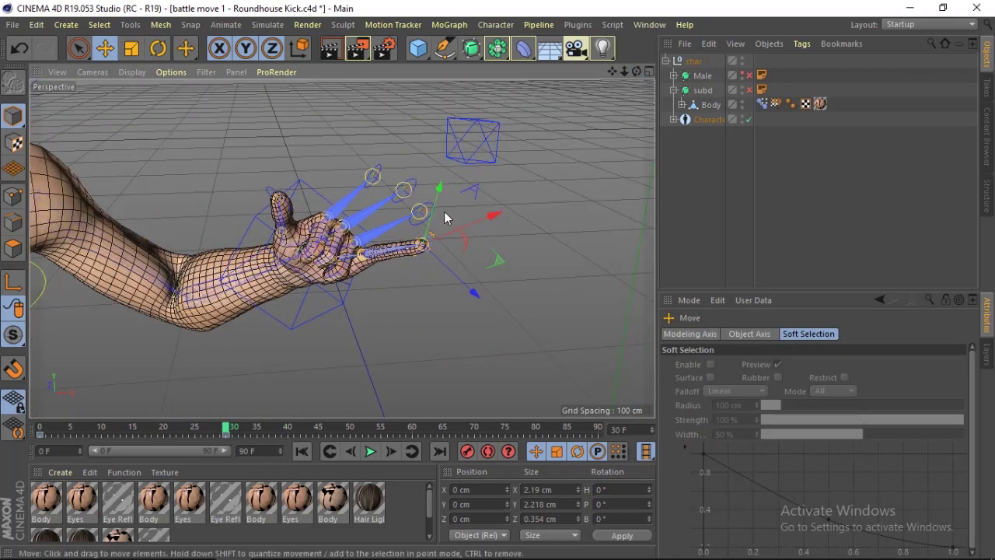
mouse_move(463, 289)
left_mouse_down()
mouse_move(398, 234)
mouse_move(362, 337)
left_mouse_up()
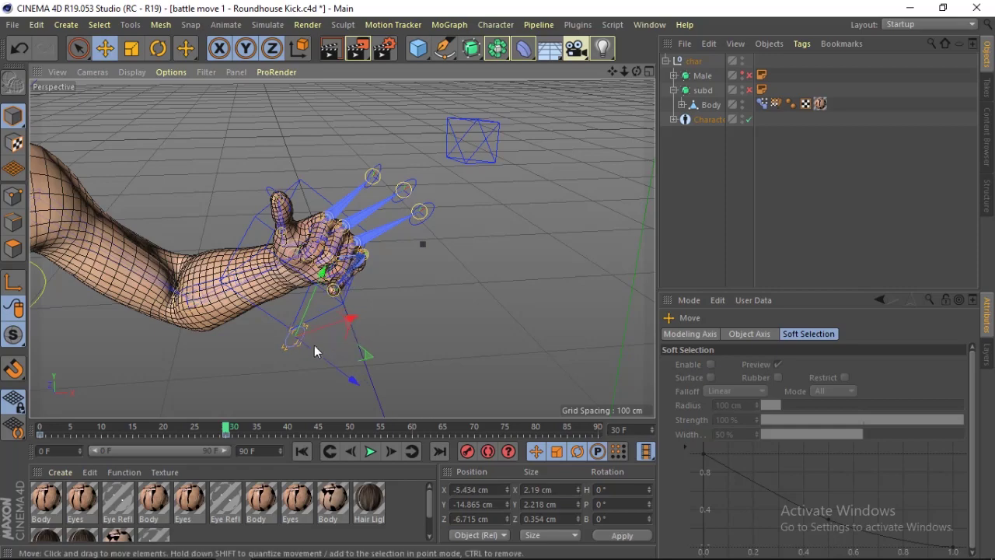
left_click_drag(333, 364, 375, 324)
Move the left arm's IK goal up and sideways to bend the wrist
mouse_move(625, 72)
left_mouse_down()
mouse_move(645, 86)
mouse_move(607, 94)
left_mouse_up()
left_click_drag(267, 315, 292, 326)
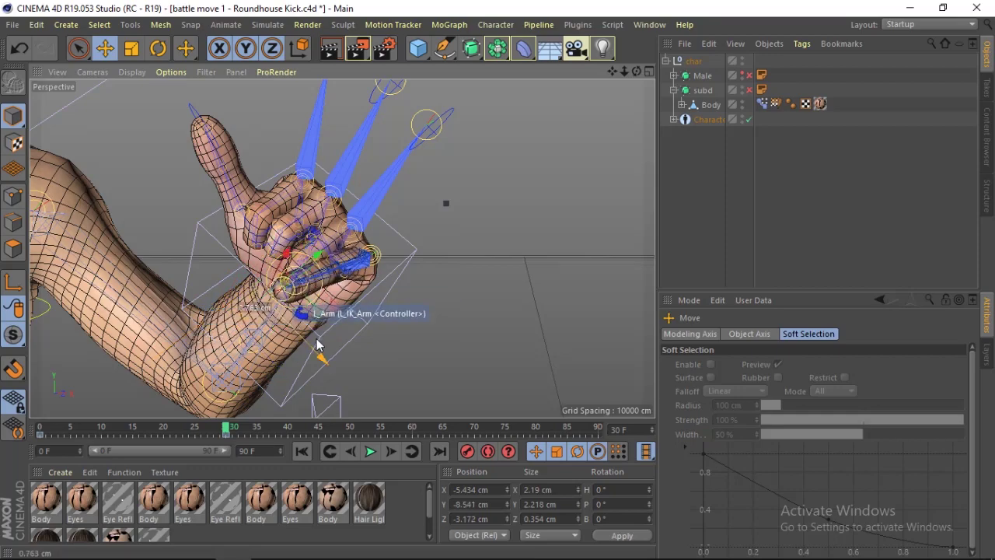
mouse_move(293, 327)
left_mouse_down()
mouse_move(304, 276)
mouse_move(274, 312)
left_mouse_up()
left_click_drag(636, 71, 591, 101)
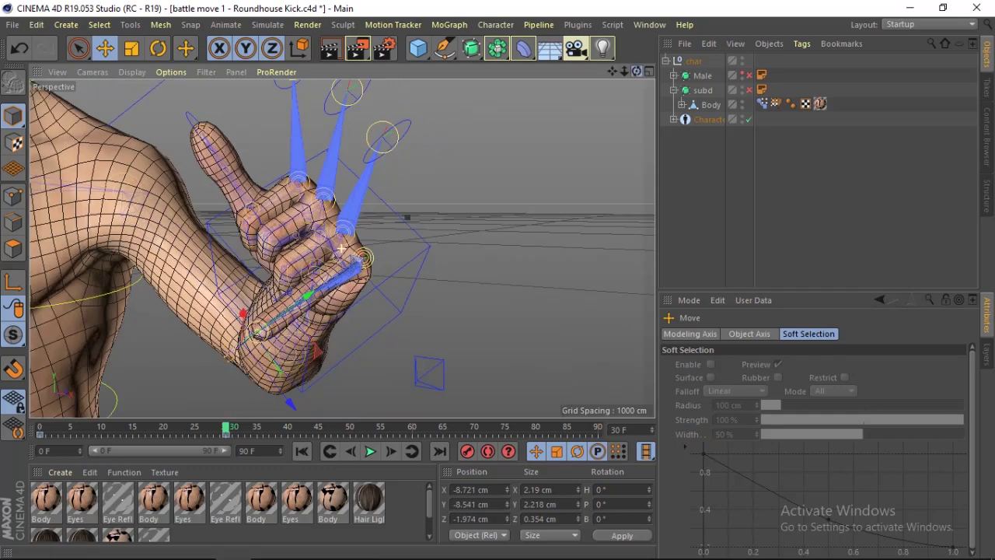
mouse_move(341, 248)
left_mouse_down("alt")
mouse_move(233, 311)
mouse_move(172, 279)
left_mouse_up("alt")
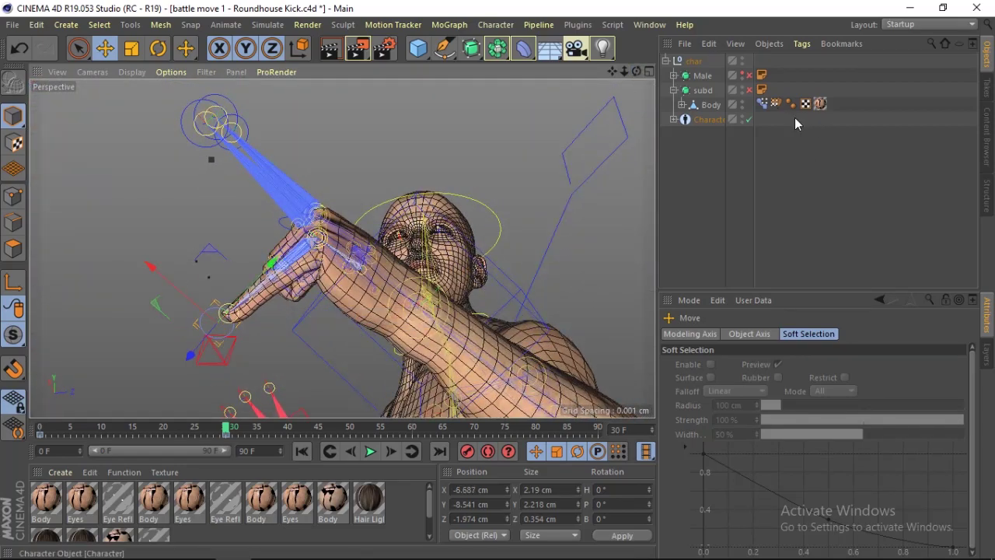
Set L_IK_Digit_3's Seg2 and Seg3 to 100 to curl the third finger fully
left_click(702, 118)
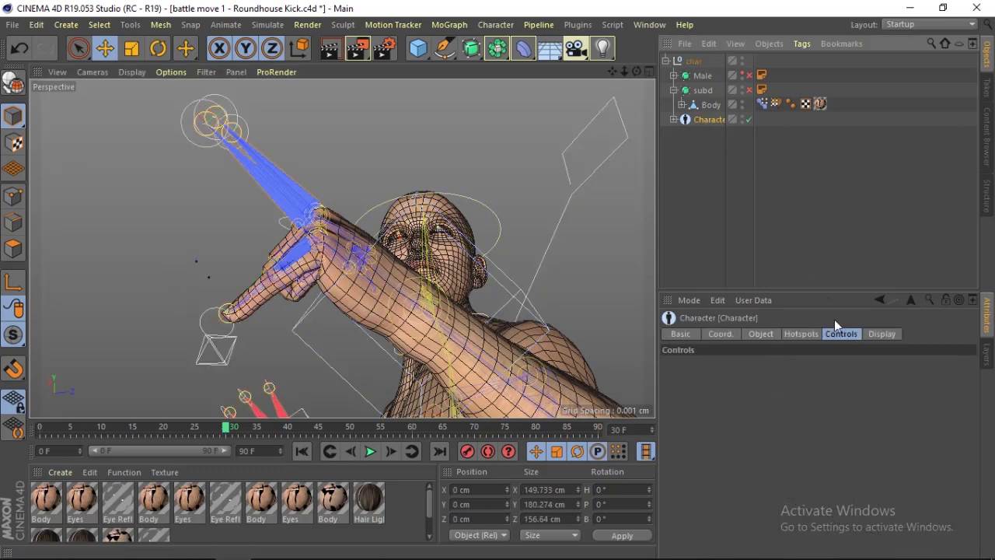
left_click(207, 325)
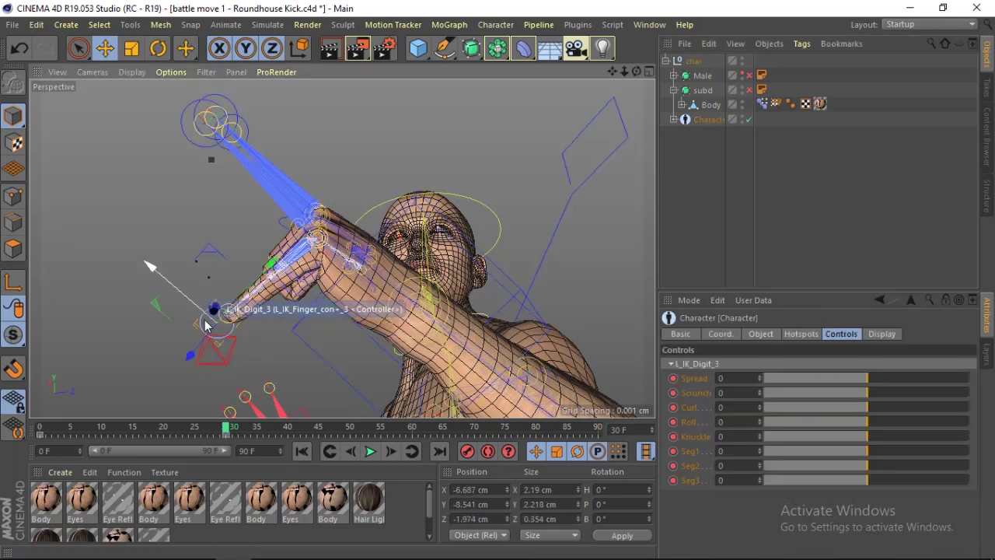
left_click_drag(874, 465, 979, 469)
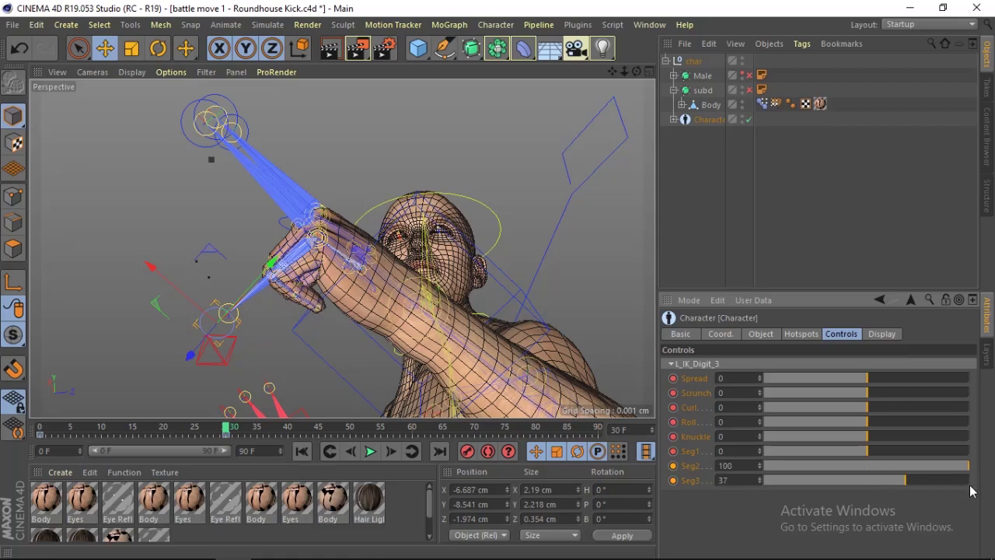
left_click_drag(971, 490, 994, 492)
left_click_drag(637, 72, 637, 72)
Lower L_IK_Digit_1's Curl to 95 and view the fist from the side
left_click(400, 141)
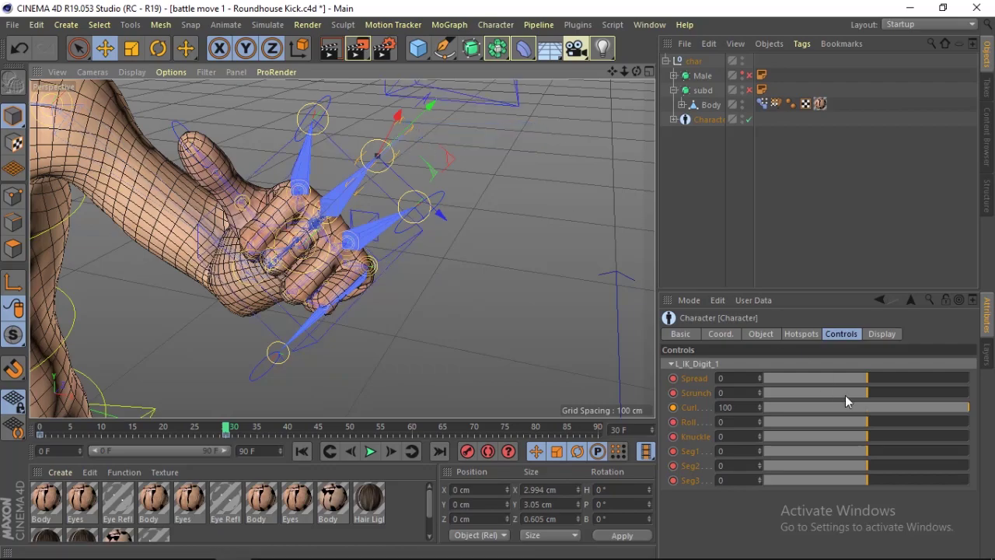
left_click_drag(961, 414, 962, 412)
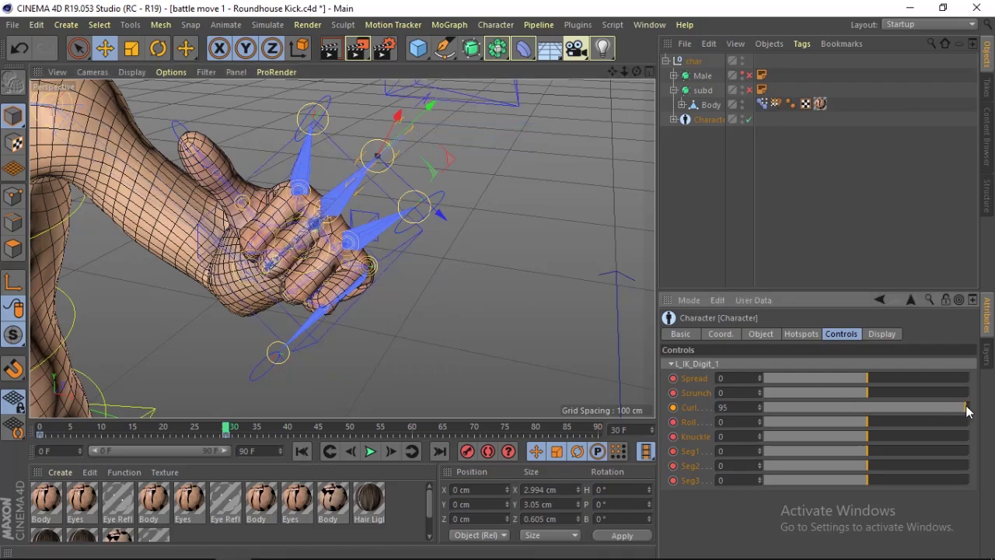
left_click_drag(637, 72, 637, 72)
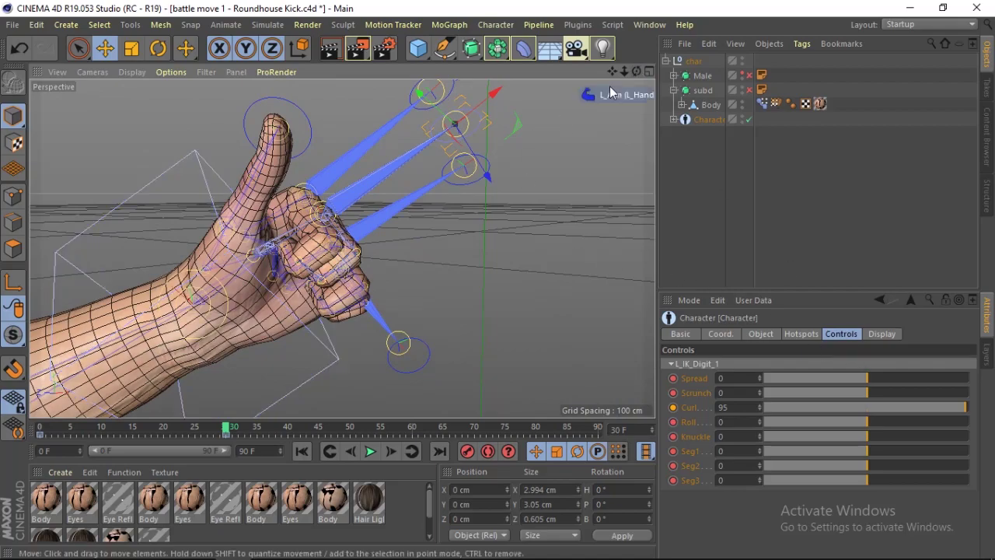
Select L_IK_Thumb and set its Seg2 to 61 so the thumb wraps the fist
left_click_drag(636, 72, 630, 68)
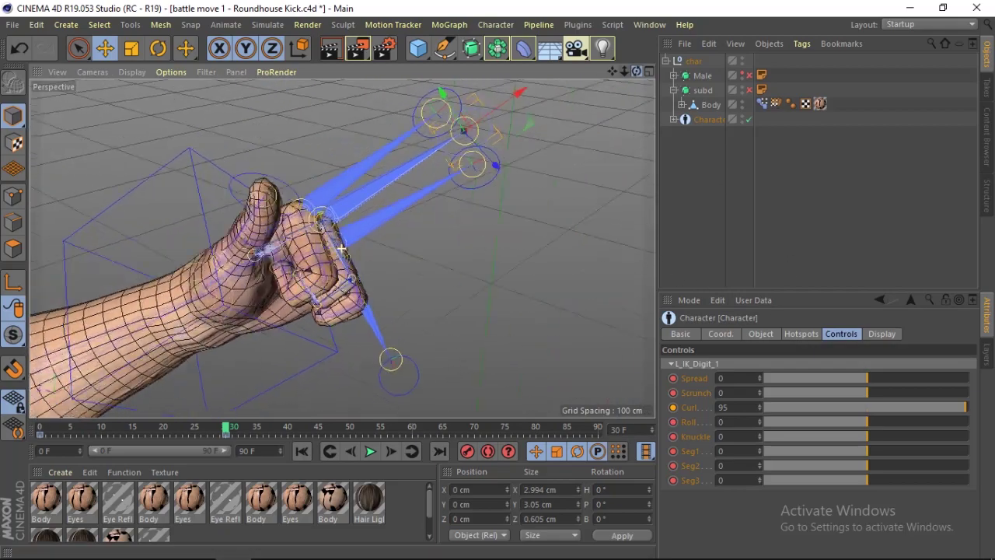
left_click(264, 180)
left_click_drag(224, 145, 285, 251)
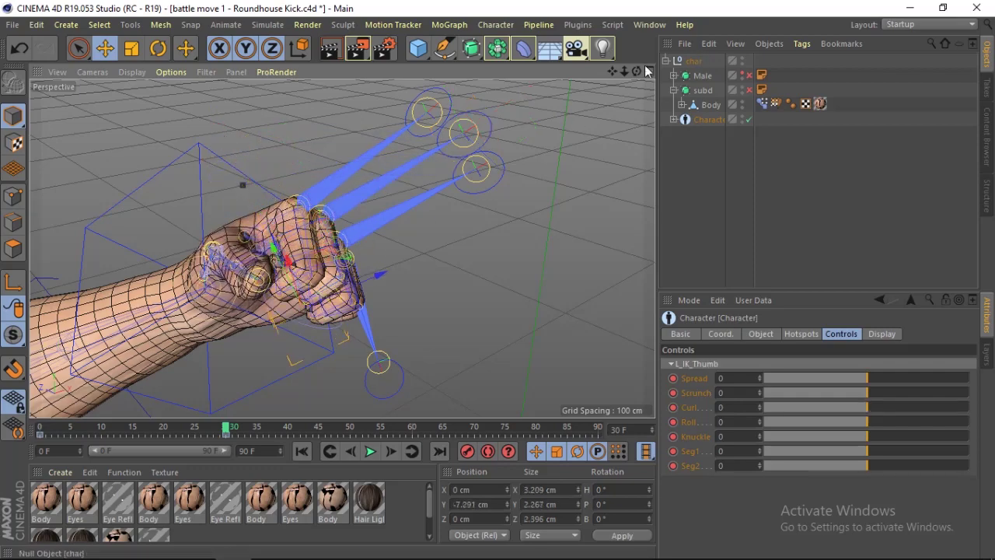
left_click_drag(636, 72, 631, 75)
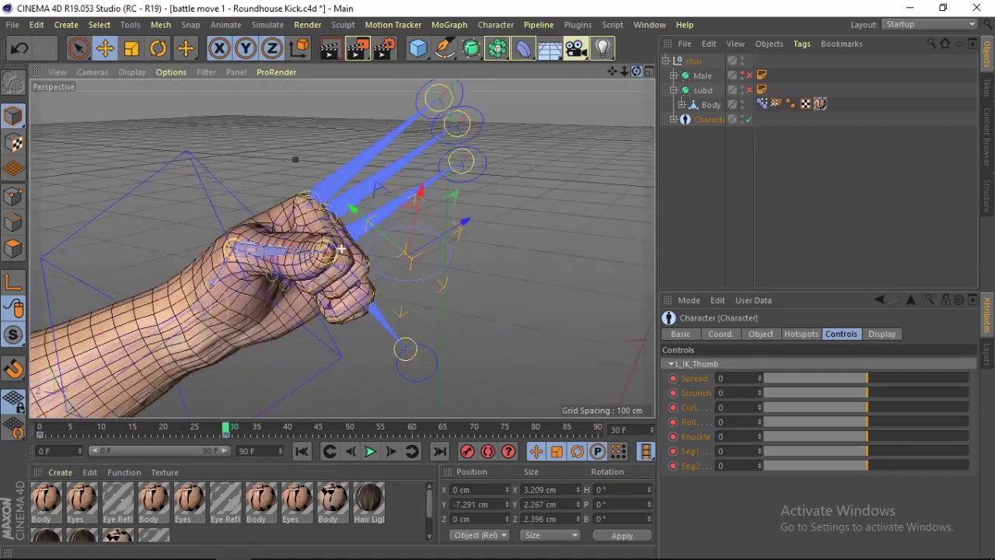
mouse_move(340, 249)
left_mouse_down()
mouse_move(609, 90)
mouse_move(526, 186)
left_mouse_up()
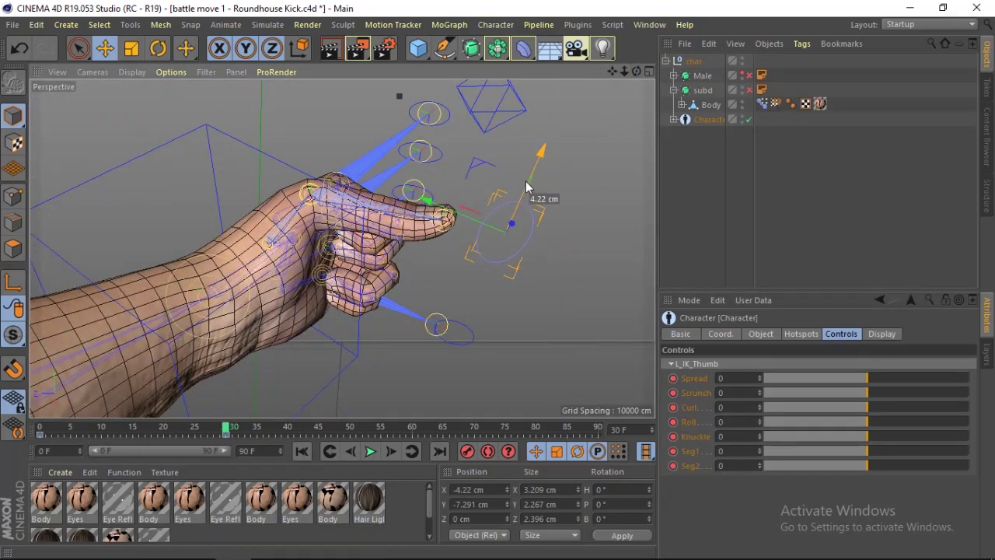
left_click_drag(639, 78, 955, 426)
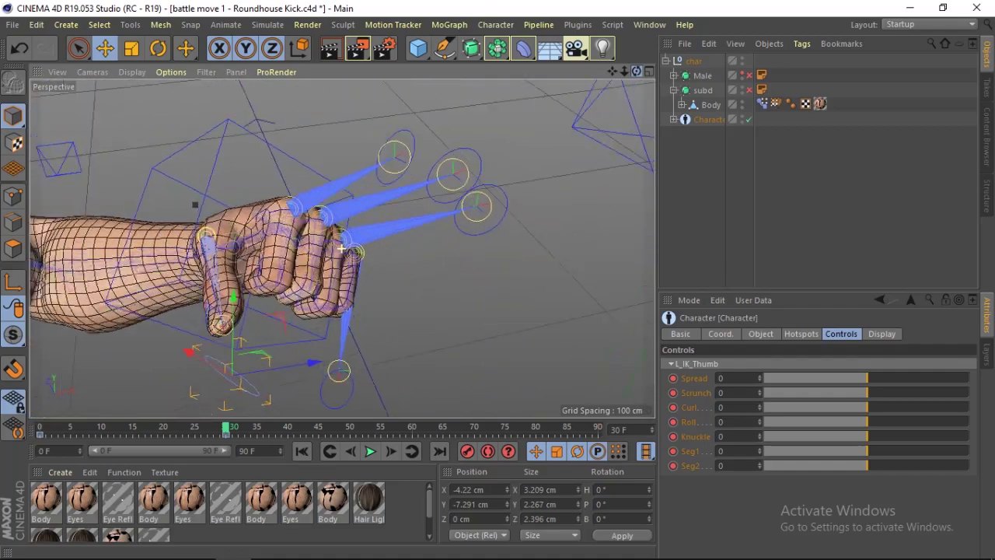
left_click(886, 463)
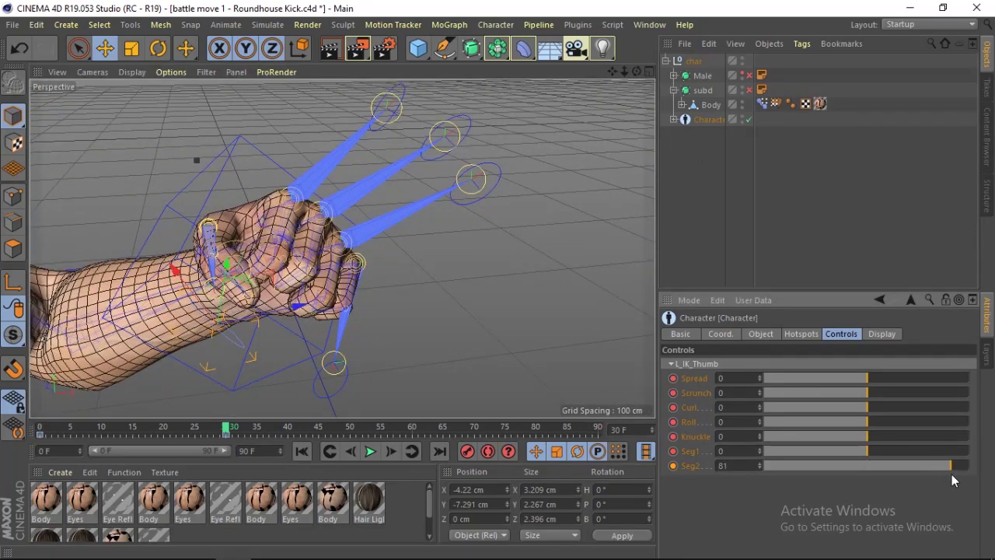
left_click_drag(631, 73, 634, 75)
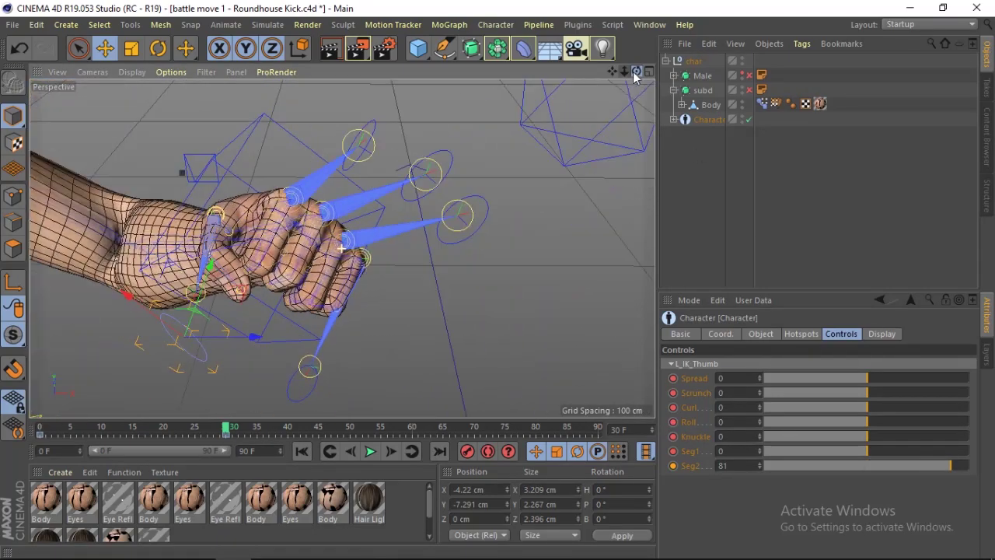
left_click(937, 466)
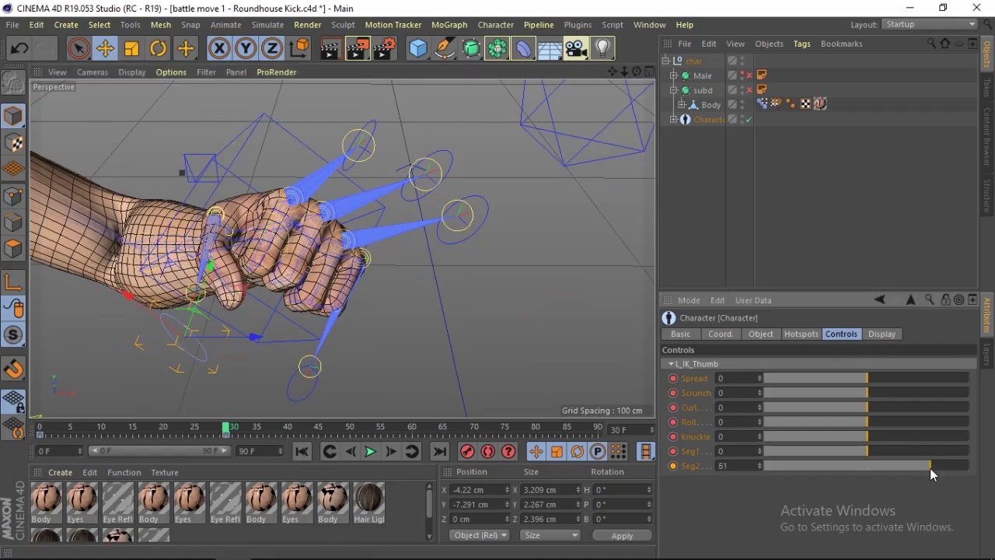
mouse_move(637, 72)
left_mouse_down()
mouse_move(624, 75)
mouse_move(633, 73)
mouse_move(722, 246)
left_mouse_up()
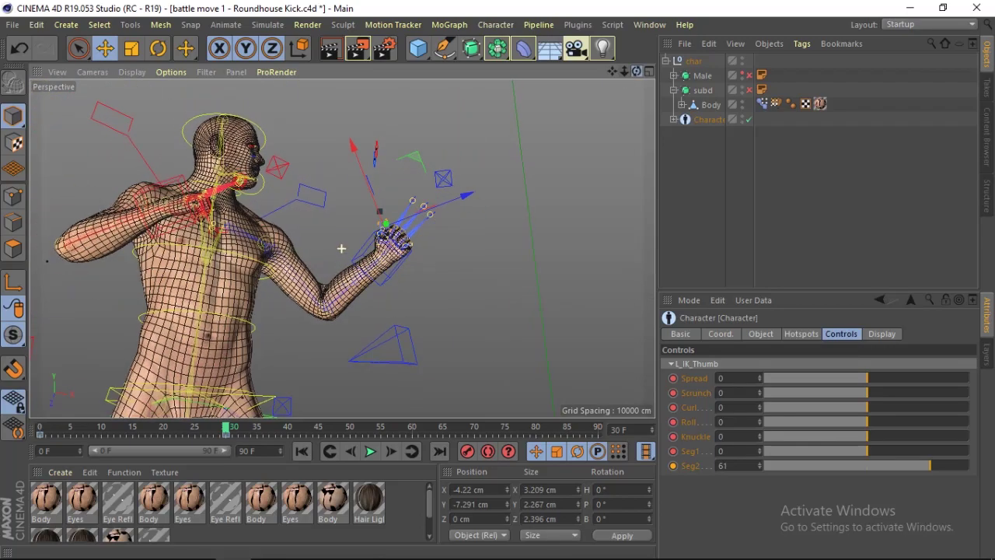
Select the Character object, zoom out to the full figure, and scrub to frame 44
left_click(709, 120)
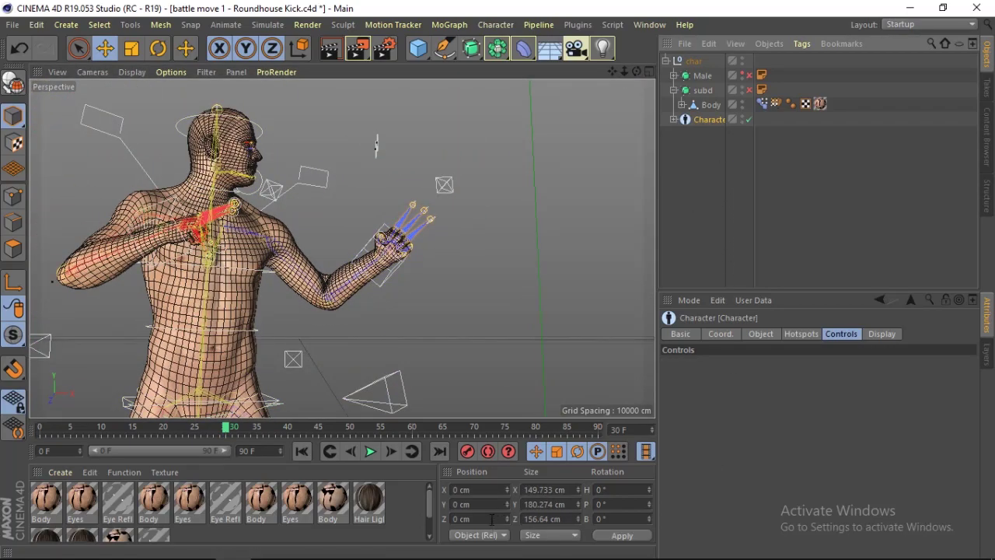
left_click_drag(625, 72, 636, 70)
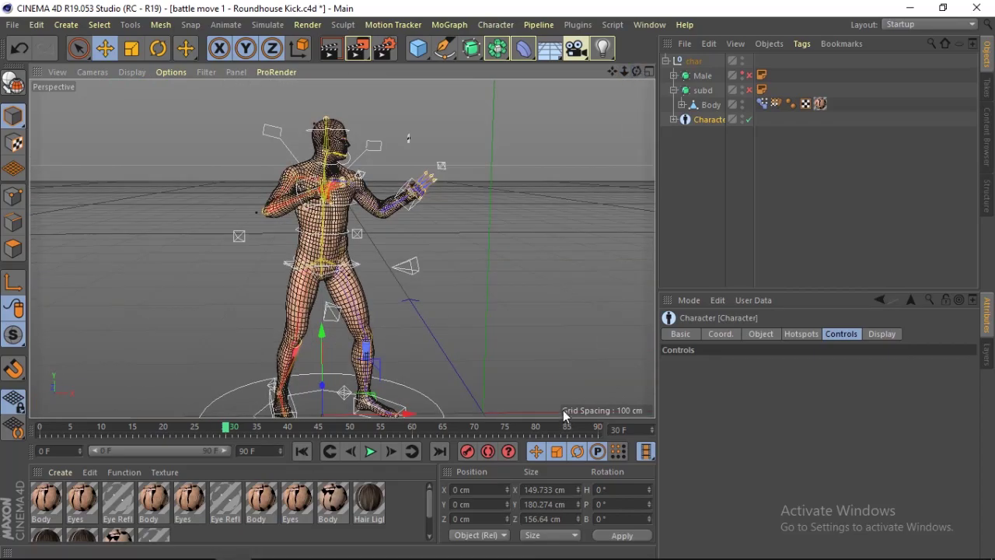
left_click_drag(228, 434, 249, 430)
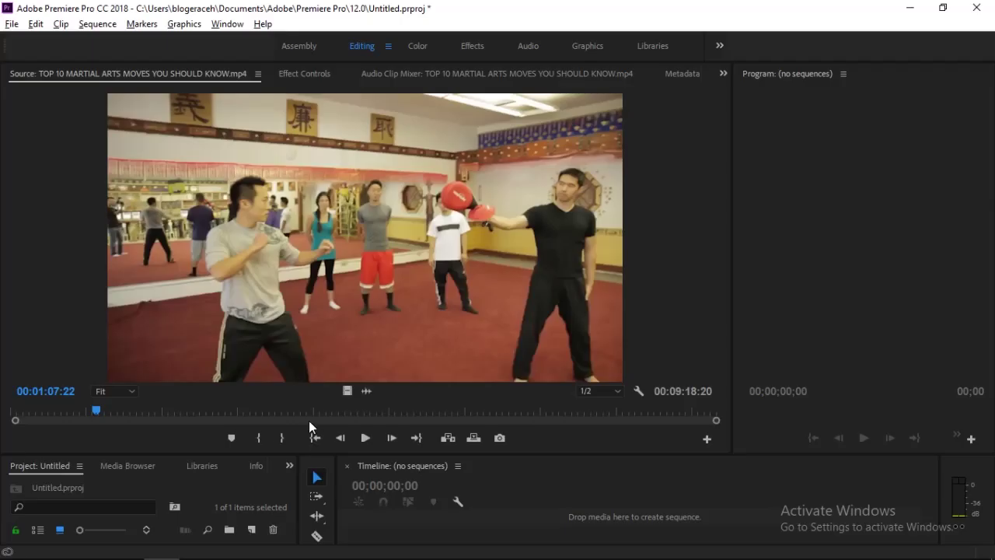
Play the reference clip briefly, then step it six frames back and six forward
left_click(365, 437)
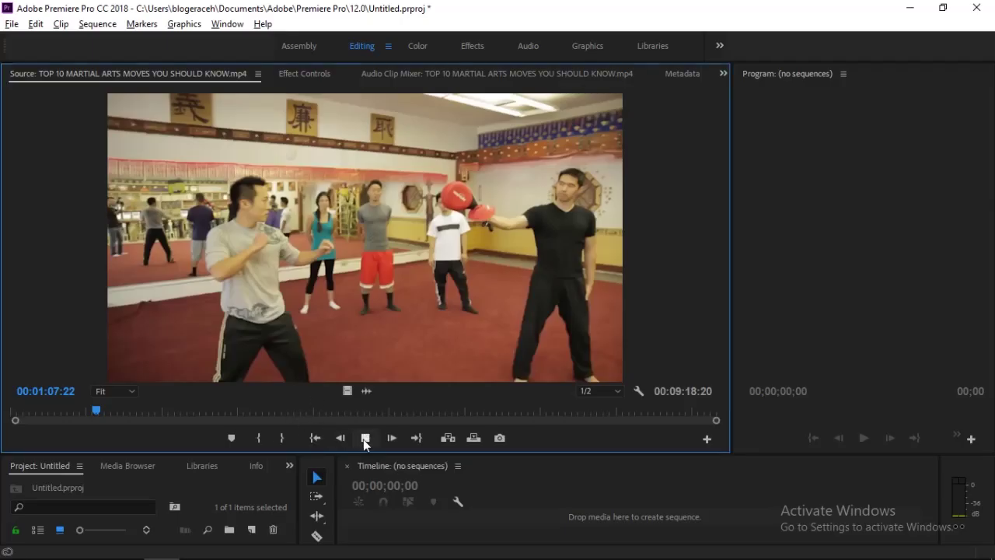
left_click(365, 438)
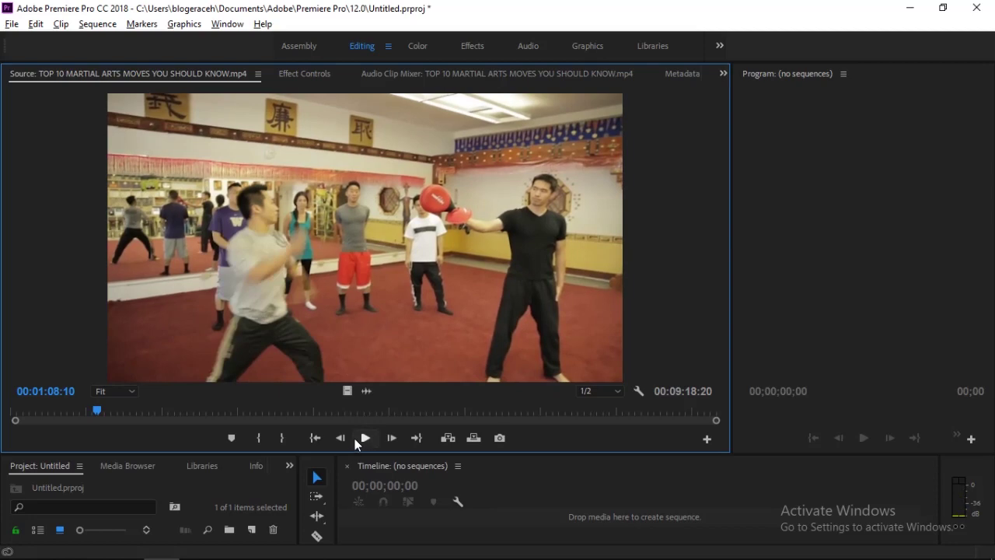
left_click(343, 439)
left_click(344, 439)
left_click(343, 439)
left_click(344, 439)
left_click(344, 439)
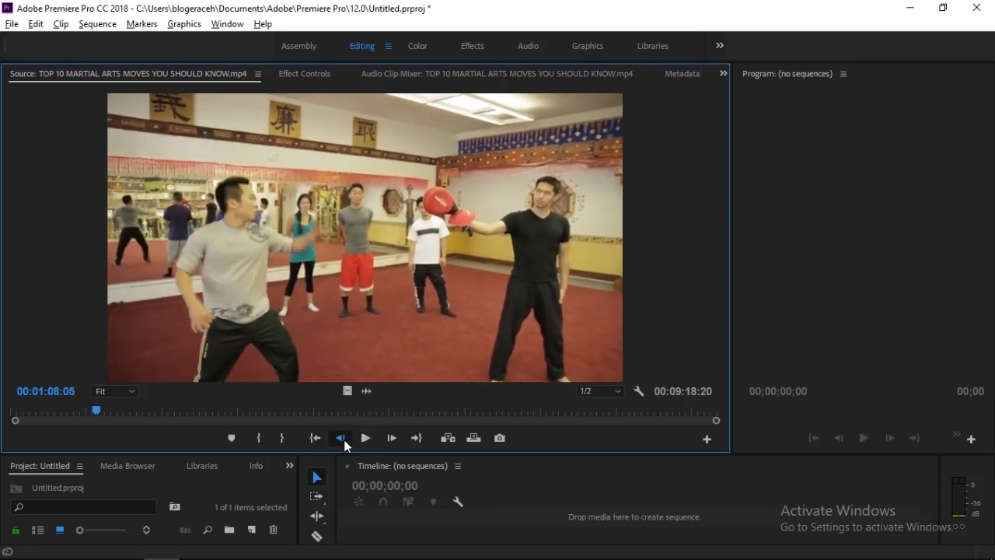
left_click(343, 440)
left_click(343, 439)
left_click(344, 440)
left_click(344, 439)
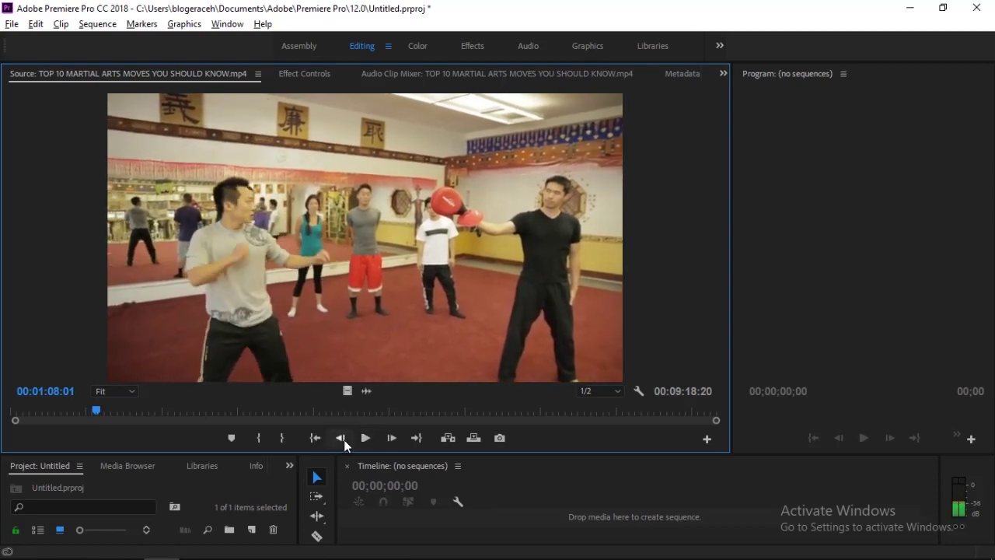
left_click(385, 438)
left_click(384, 439)
left_click(385, 438)
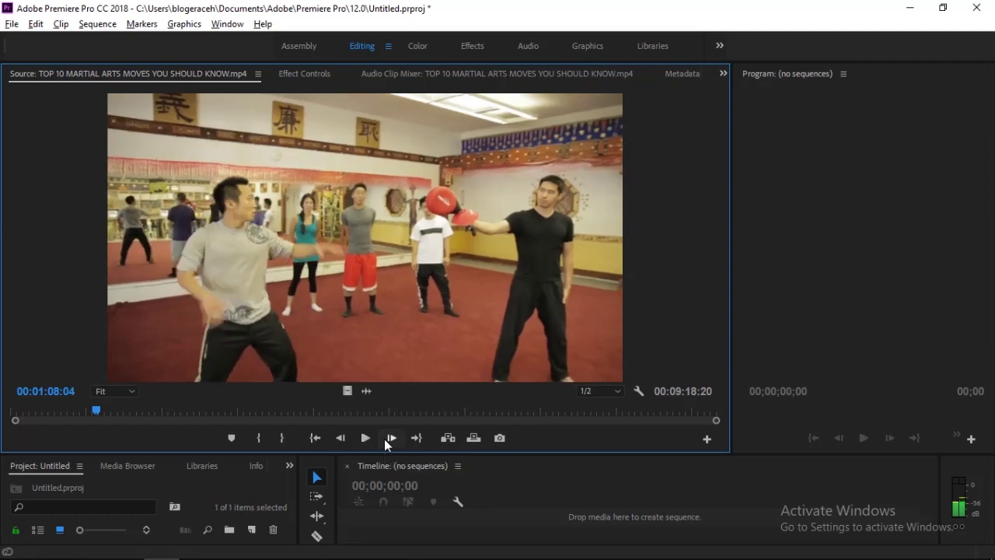
left_click(384, 438)
left_click(384, 438)
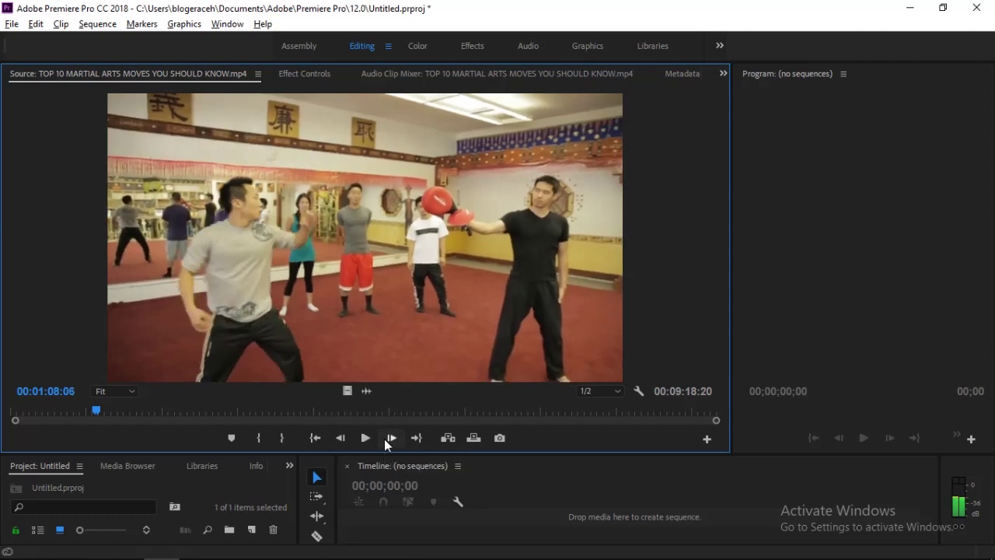
left_click(384, 438)
Keep stepping the reference clip back and forth frame by frame around 1:08
left_click(384, 439)
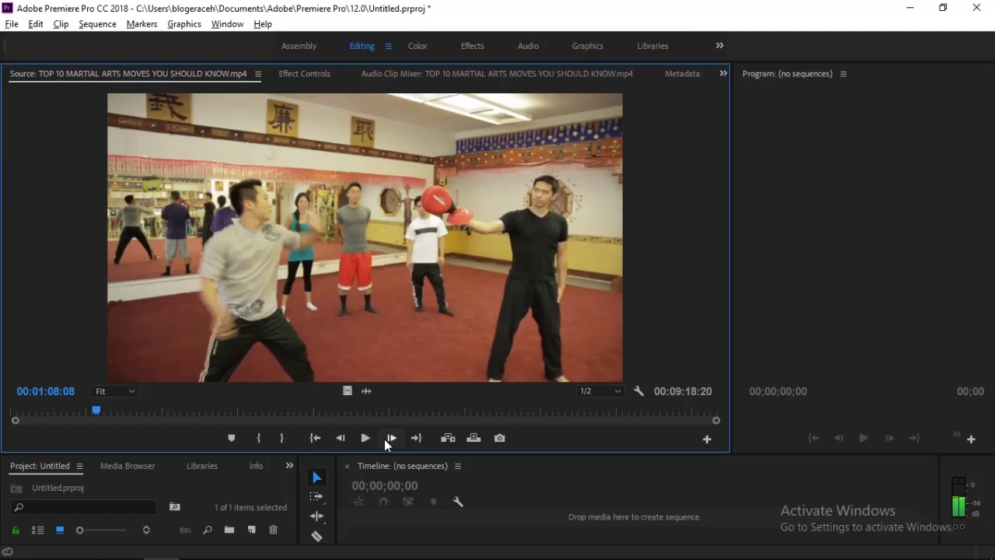
left_click(340, 438)
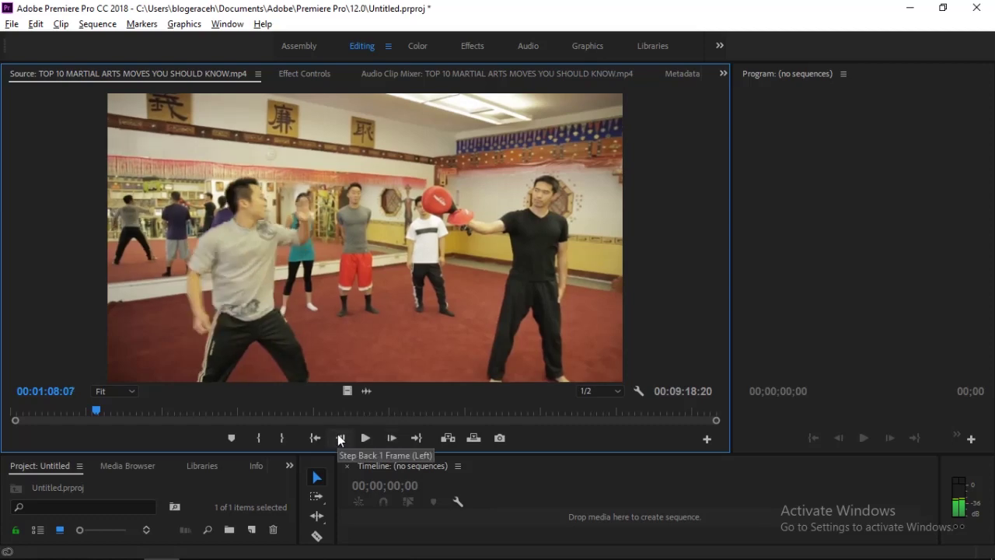
left_click(345, 439)
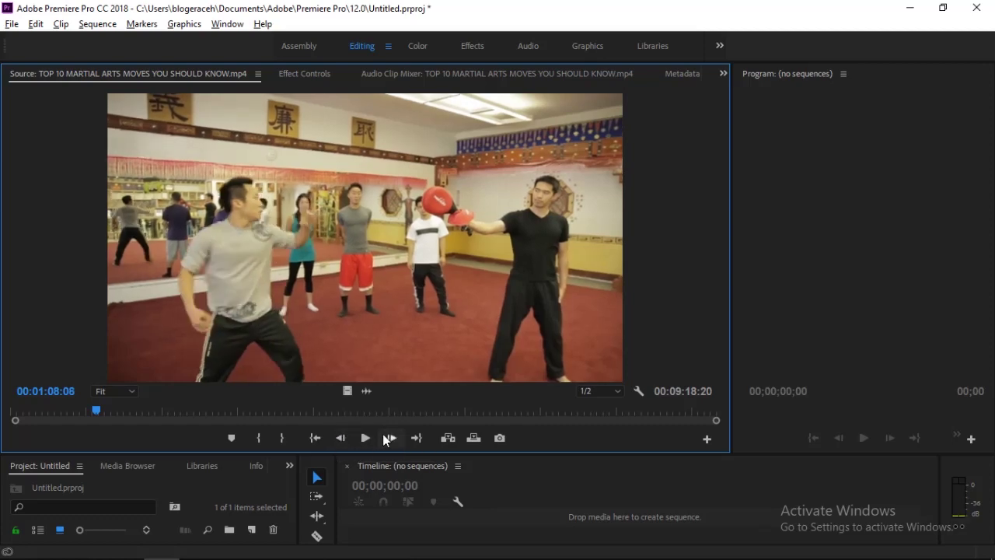
left_click(385, 439)
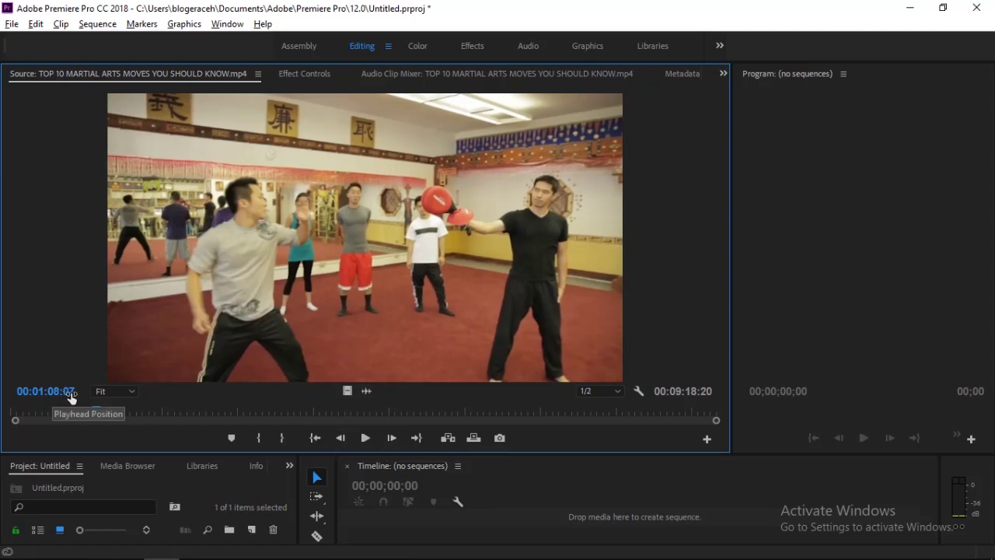
left_click(343, 440)
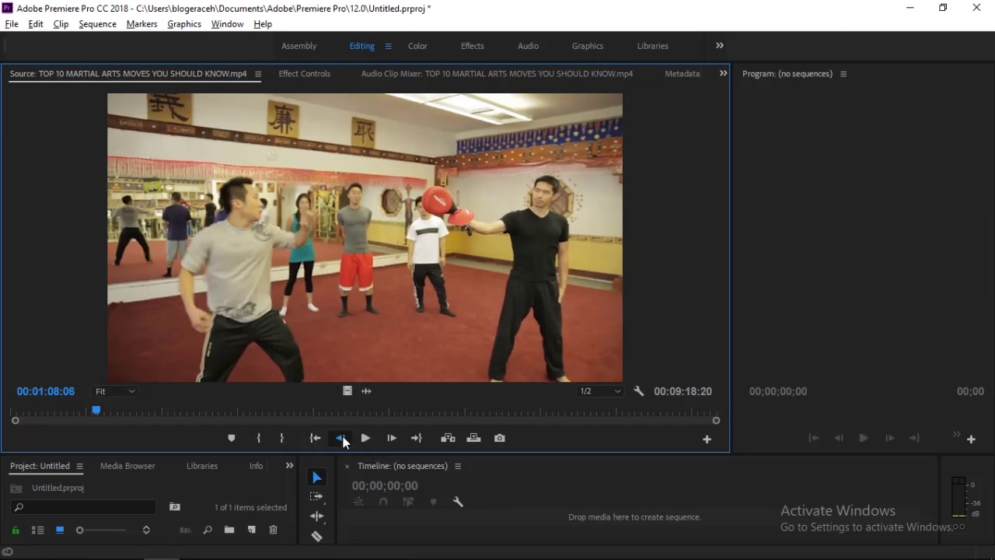
left_click(343, 441)
left_click(343, 440)
left_click(343, 440)
left_click(343, 440)
left_click(343, 440)
left_click(342, 440)
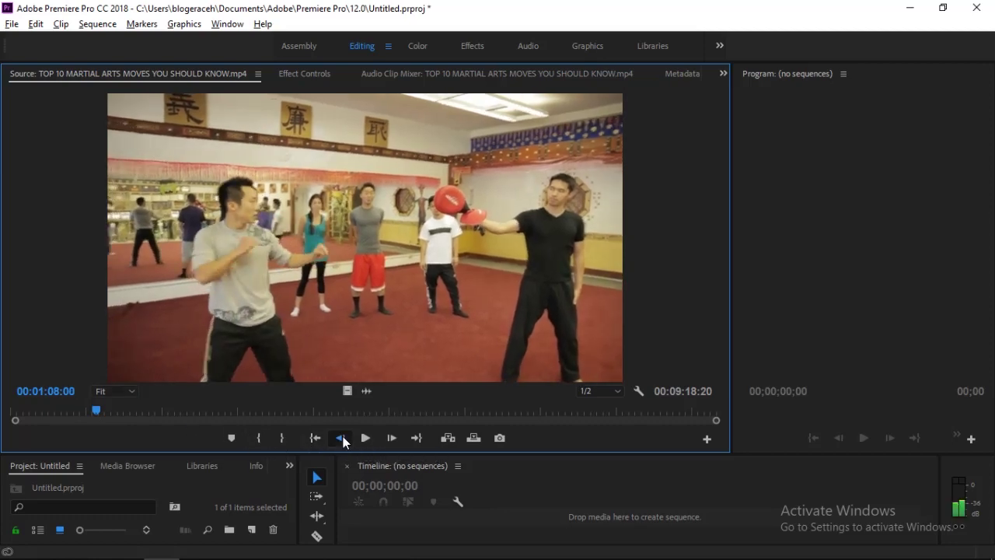
left_click(343, 440)
left_click(387, 441)
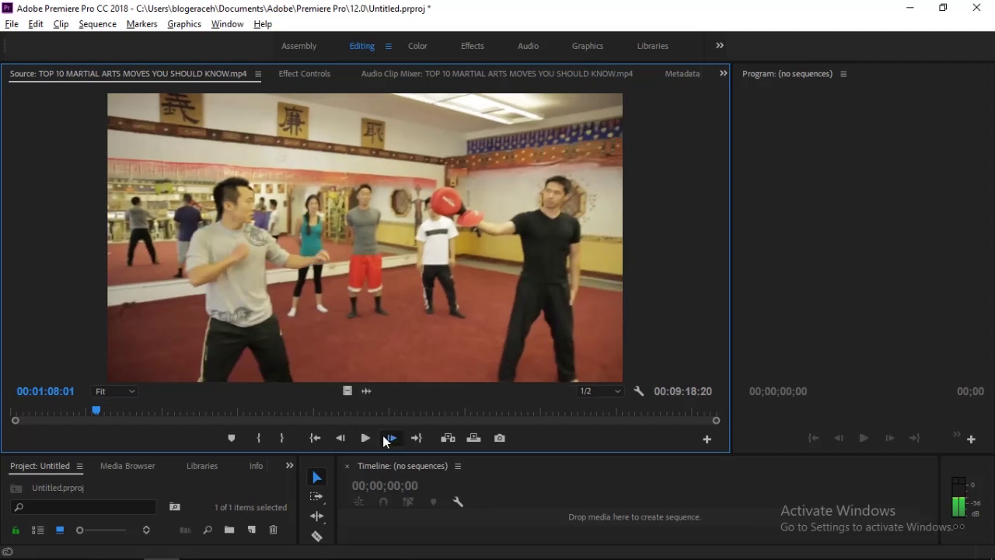
left_click(386, 440)
left_click(387, 440)
left_click(387, 440)
left_click(386, 440)
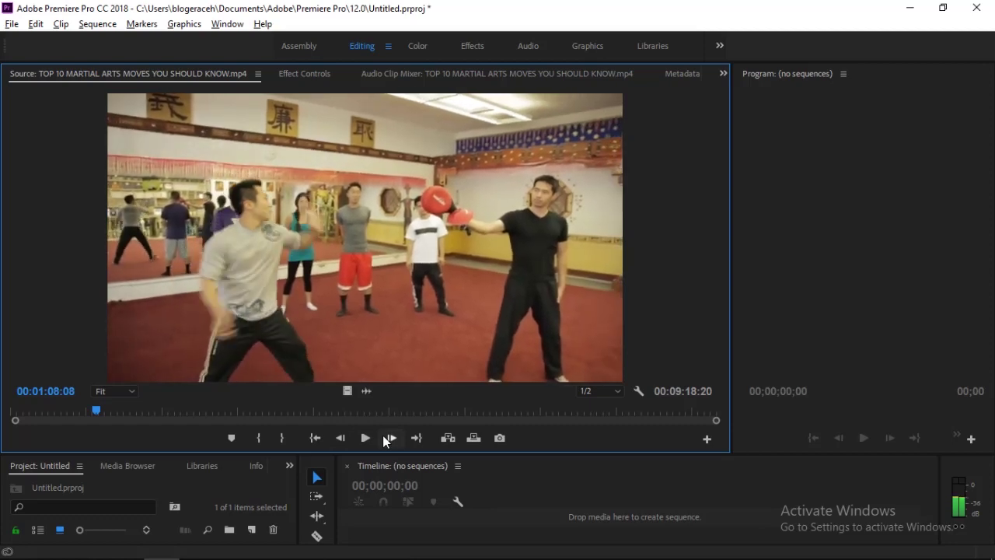
left_click(343, 440)
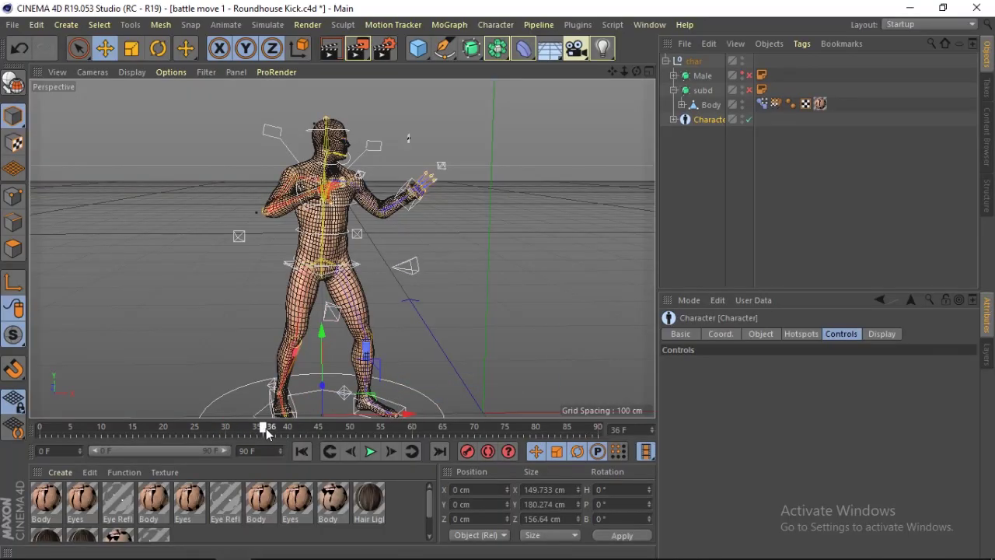
Switch windows and step the clip two frames back and two forward, reaching 00:01:08:04
key("alt+Tab")
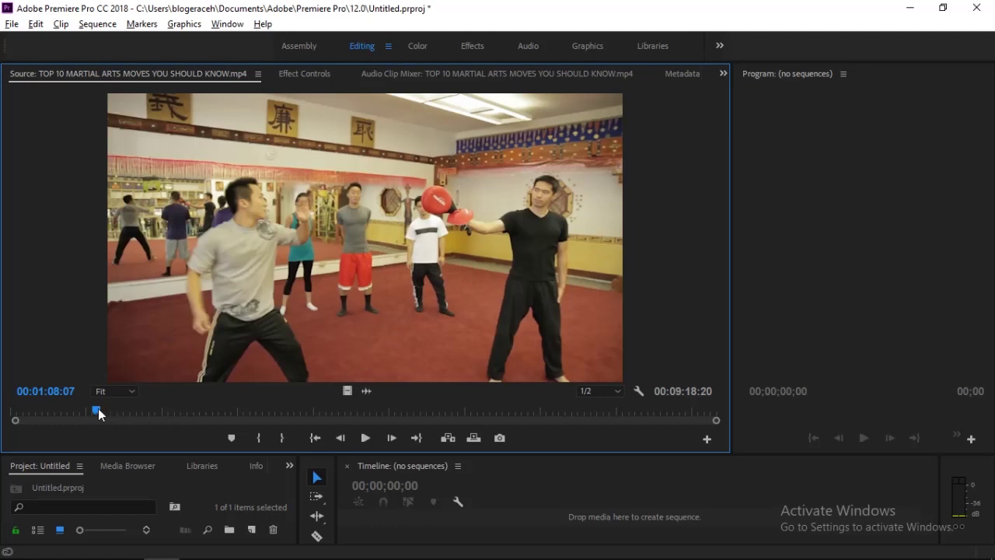
left_click(338, 437)
left_click(338, 438)
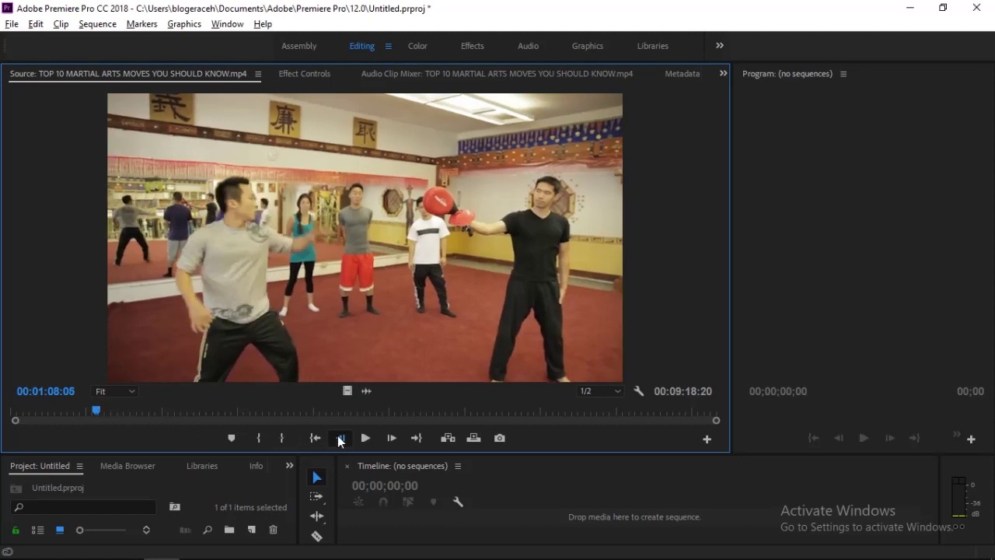
left_click(338, 437)
left_click(338, 437)
left_click(338, 438)
left_click(390, 438)
left_click(390, 437)
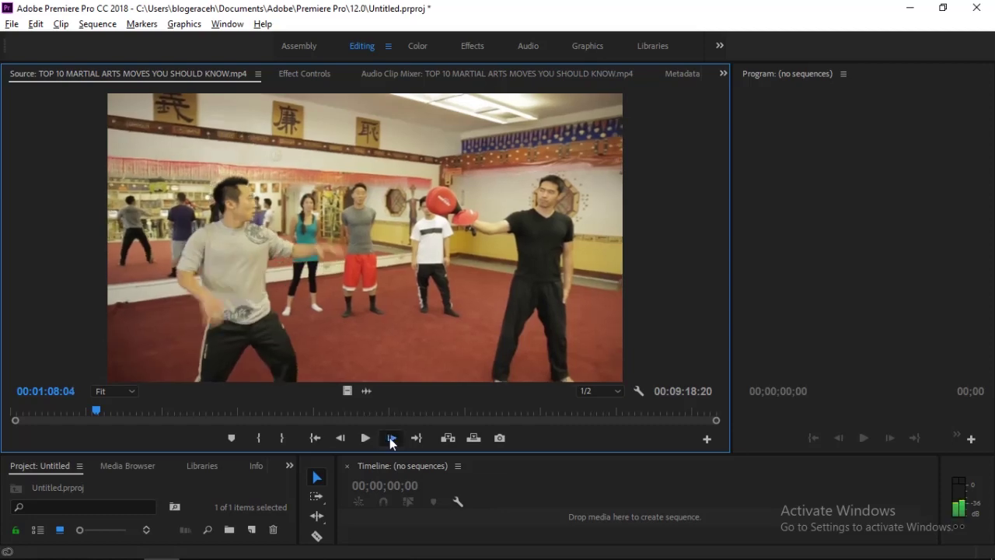
left_click(390, 437)
left_click(390, 437)
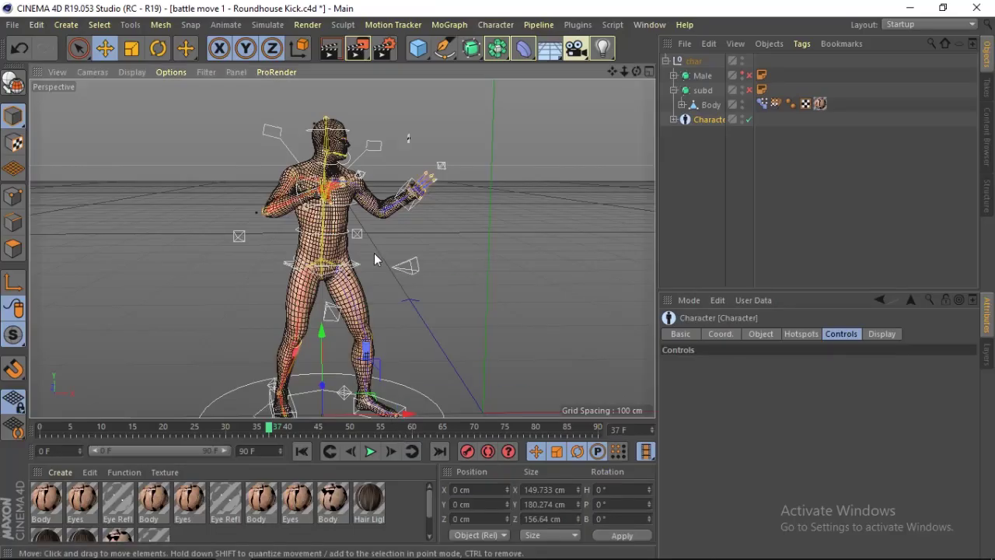
Shift the pelvis and chest controllers, then record a keyframe for the pose at frame 37
left_click(368, 263)
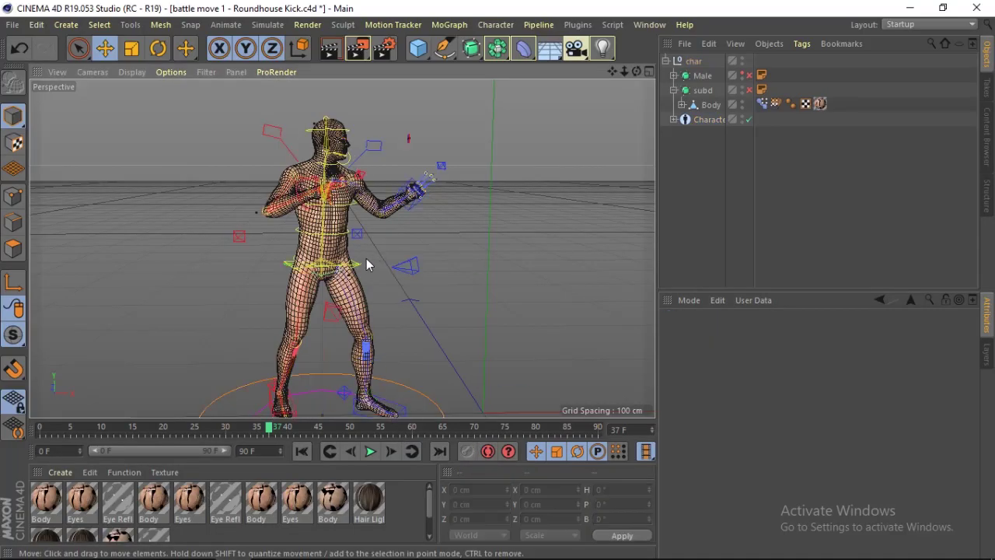
left_click(285, 267)
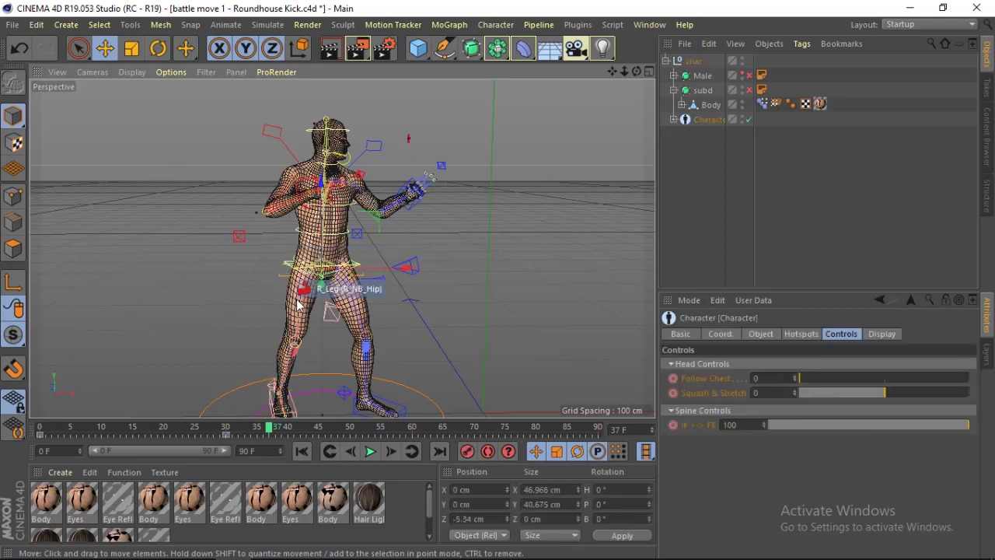
mouse_move(404, 262)
left_mouse_down()
mouse_move(396, 269)
mouse_move(405, 269)
left_mouse_up()
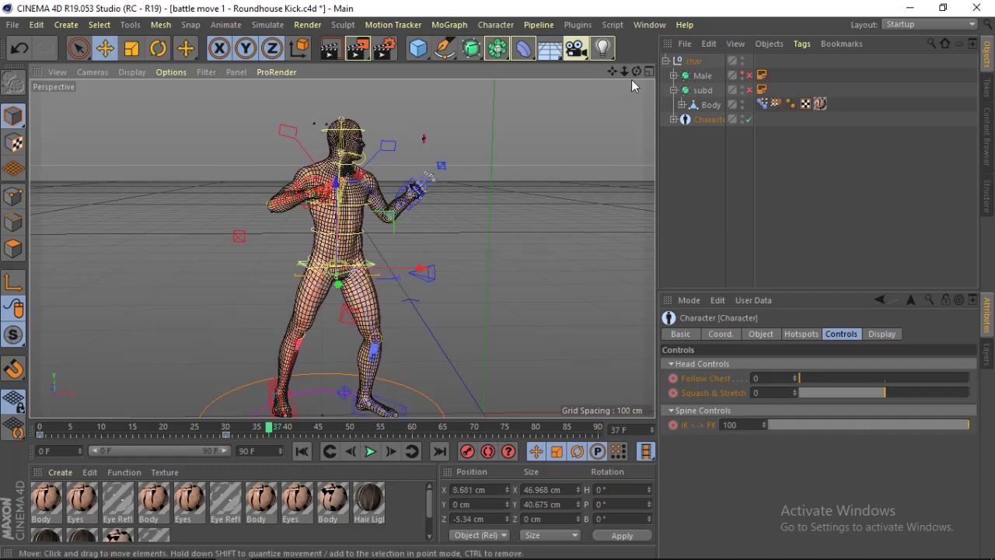
left_click_drag(636, 72, 599, 93)
left_click_drag(342, 249, 607, 116)
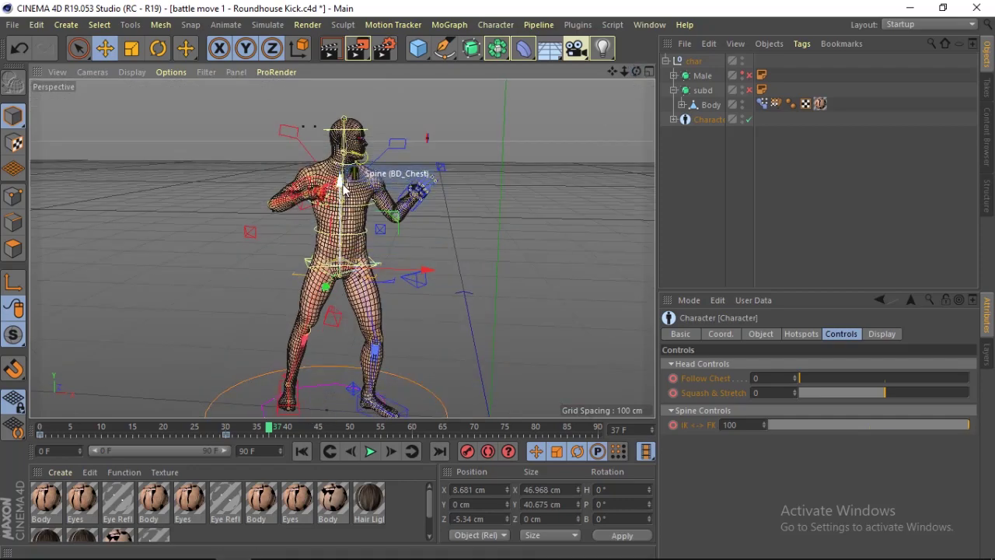
left_click_drag(348, 196, 346, 200)
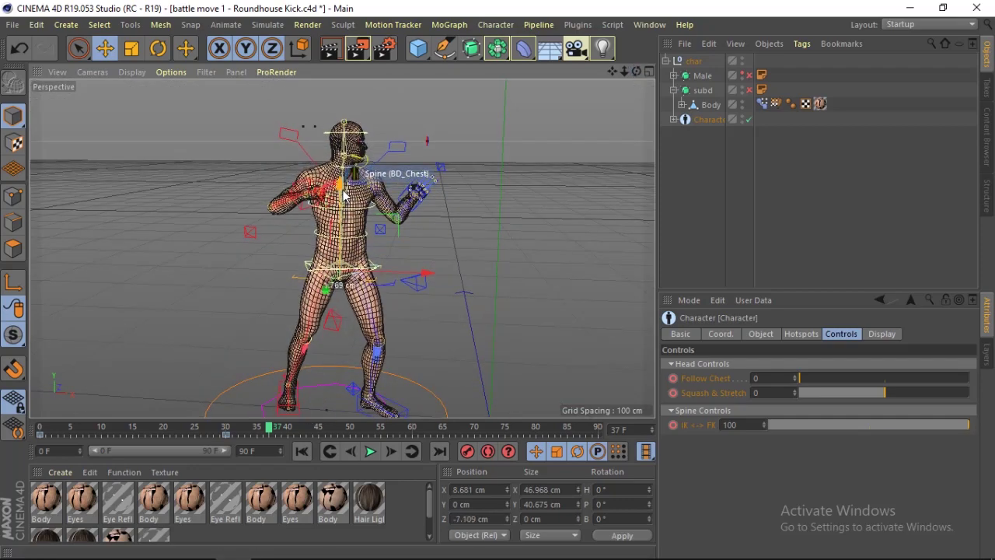
left_click(467, 453)
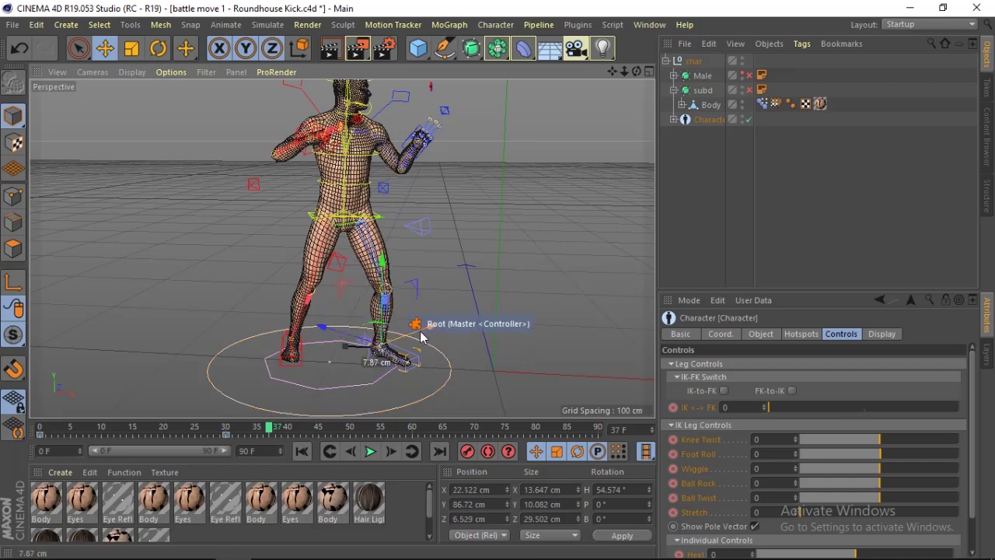
Slide the right foot controller outward along X, undoing the first attempt
left_click_drag(410, 335, 418, 342)
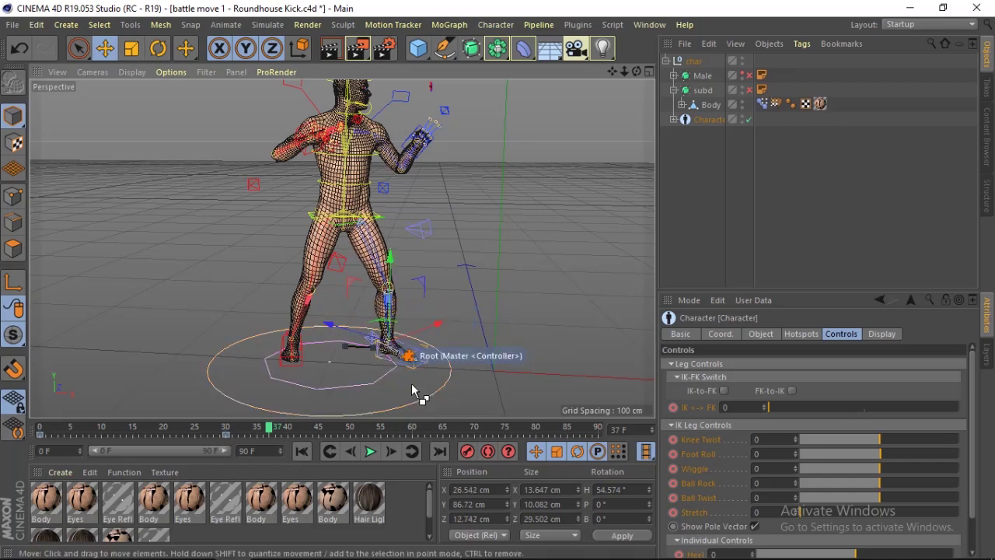
key("ctrl+z")
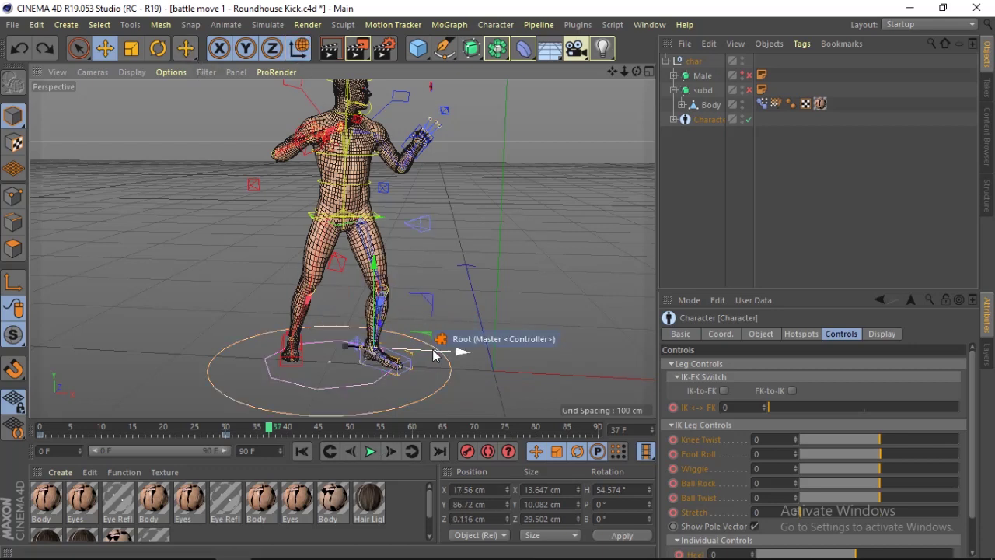
left_click_drag(436, 354, 455, 356)
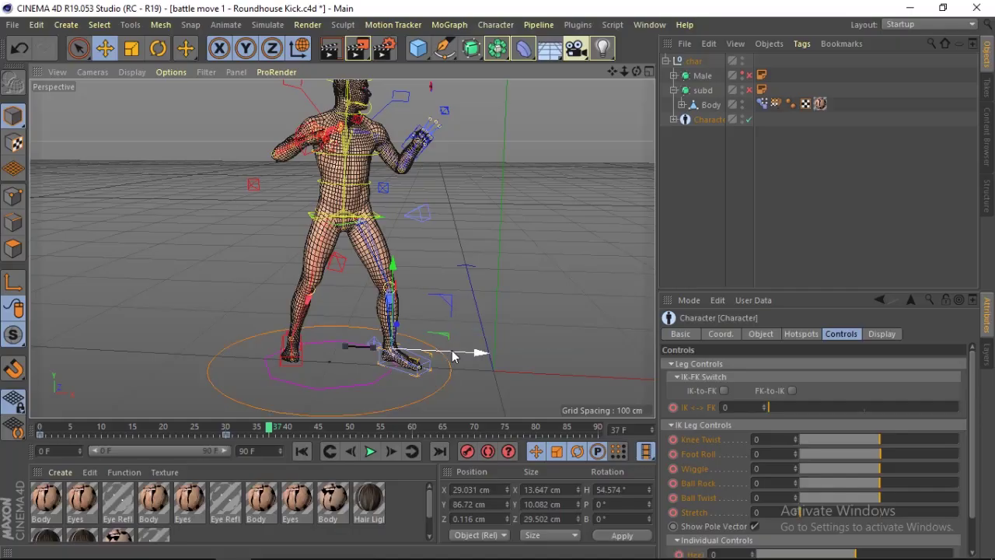
left_click_drag(460, 348, 453, 355)
key("alt+Tab")
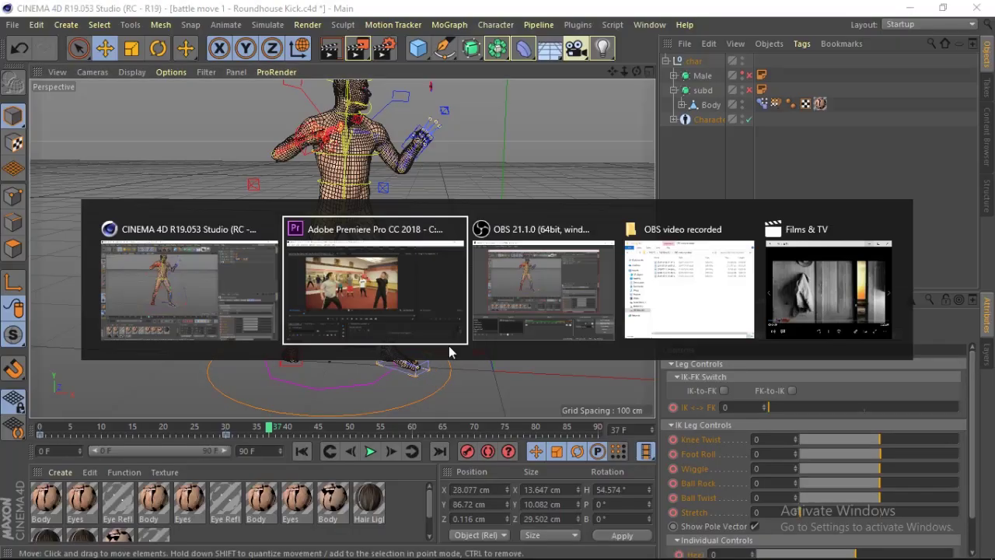
key("alt+Tab")
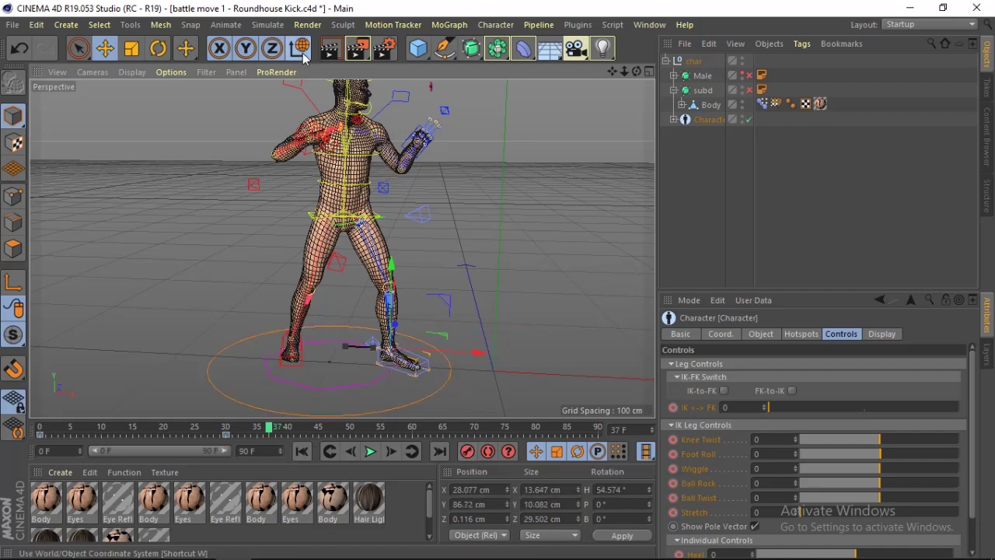
Rotate the left foot controller's heading by about 5°
left_click(282, 364)
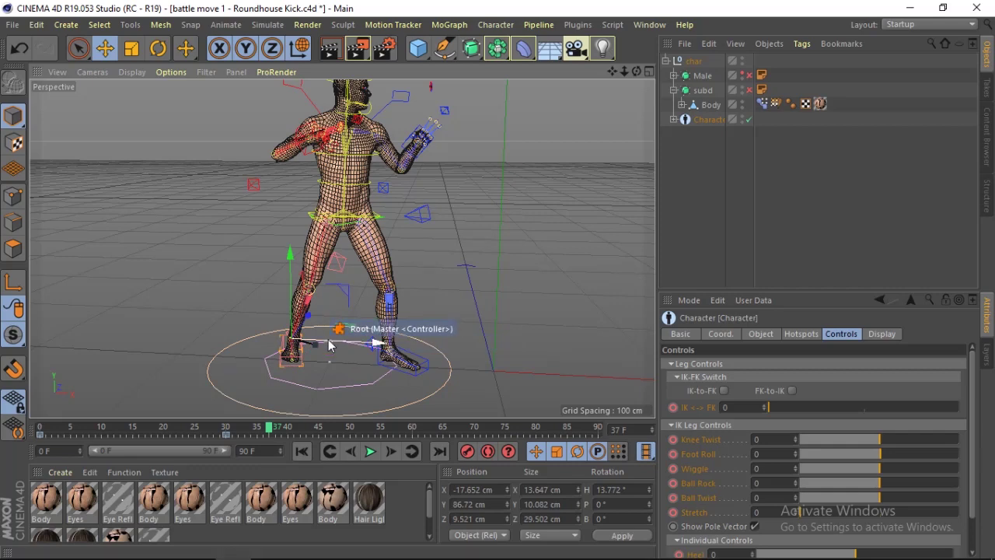
key("r")
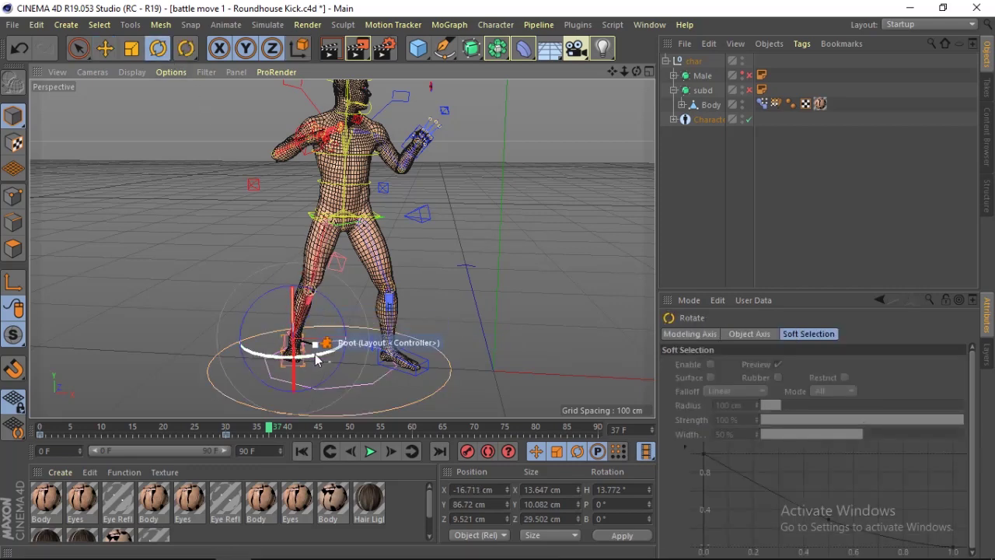
left_click_drag(315, 354, 312, 359)
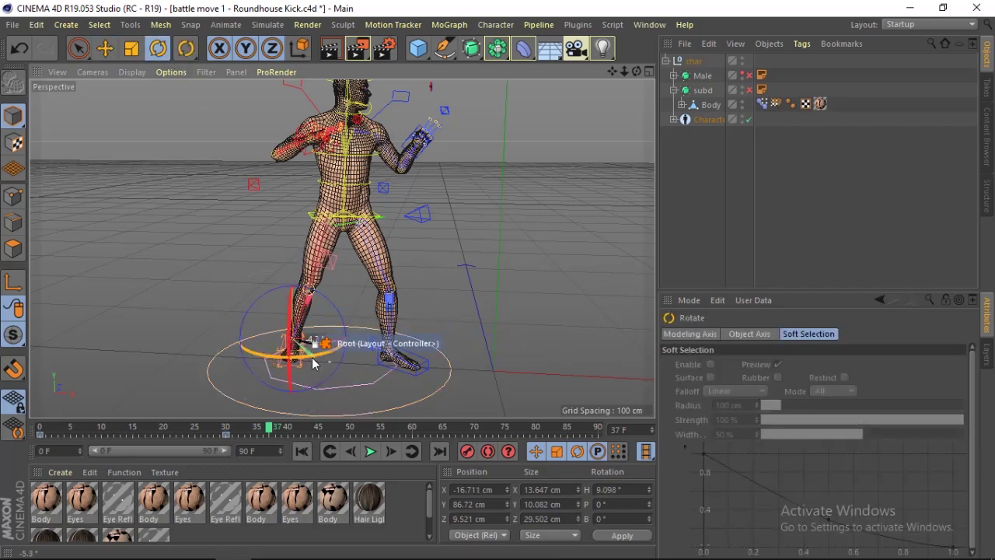
mouse_move(636, 71)
left_mouse_down()
mouse_move(591, 86)
mouse_move(636, 76)
left_mouse_up()
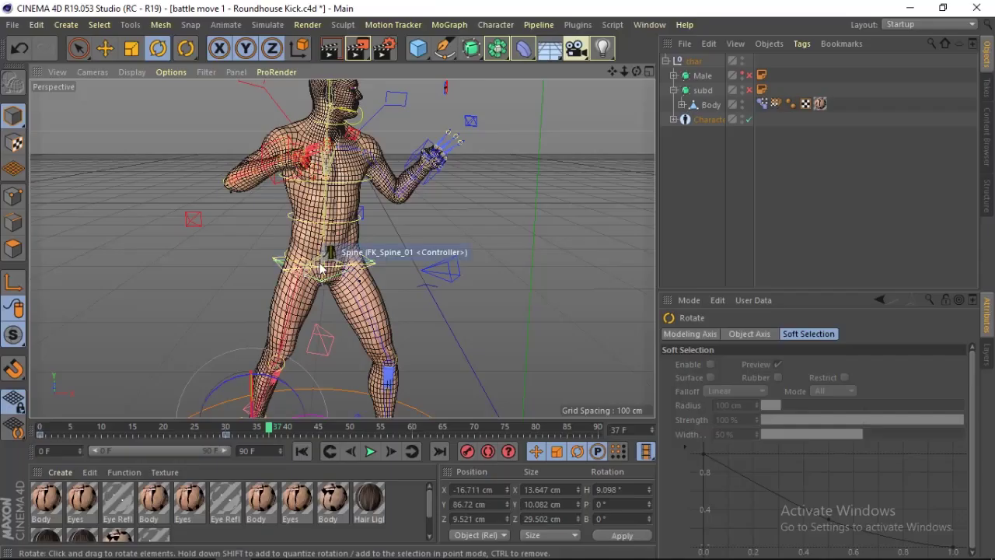
Rotate the spine forward a few degrees and twist the chest slightly
left_click(292, 222)
left_click_drag(352, 204, 348, 198)
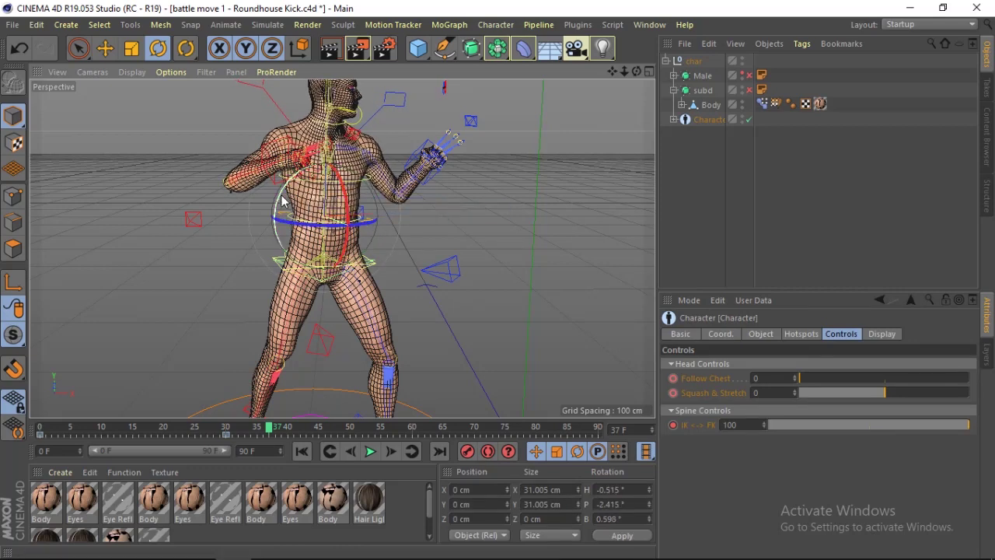
left_click_drag(280, 203, 278, 200)
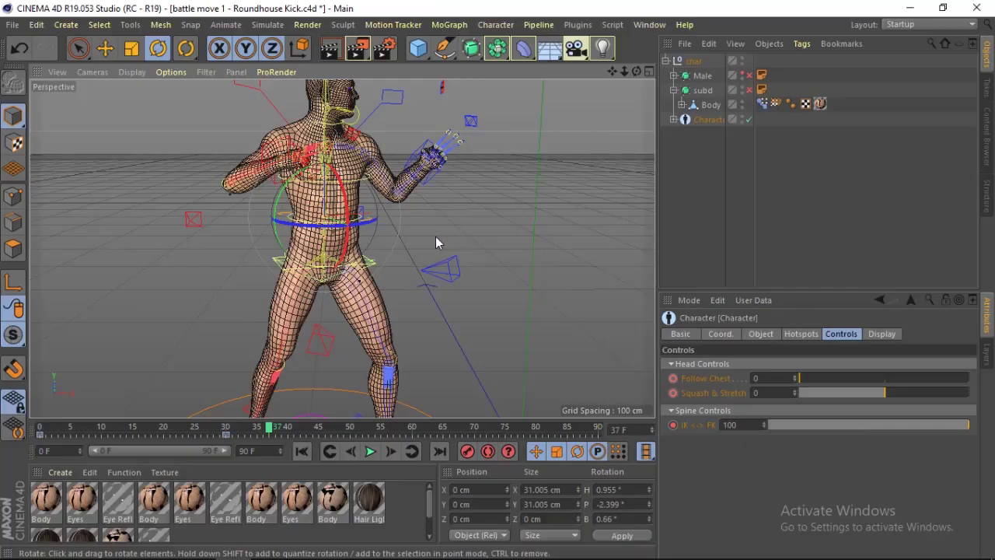
left_click_drag(612, 71, 544, 74)
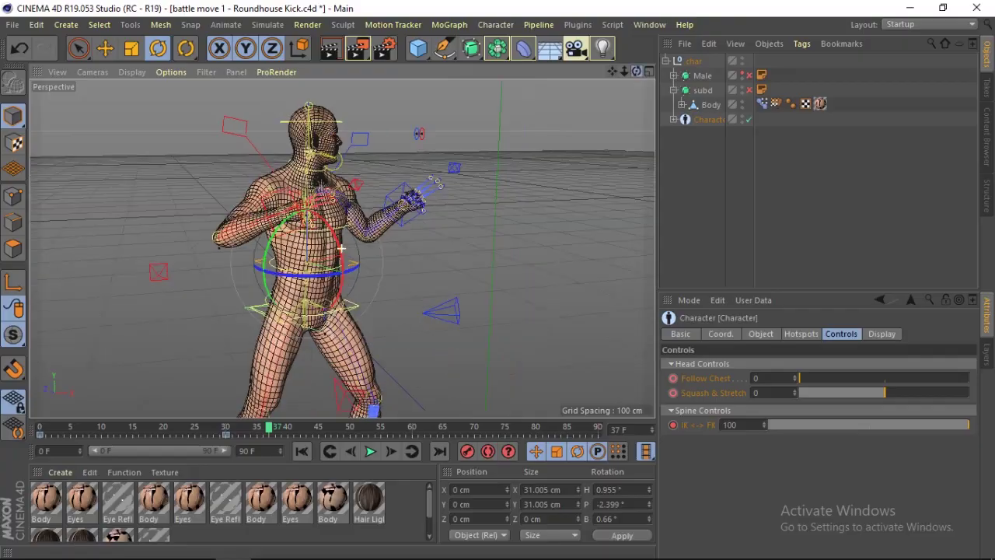
left_click_drag(637, 71, 684, 74)
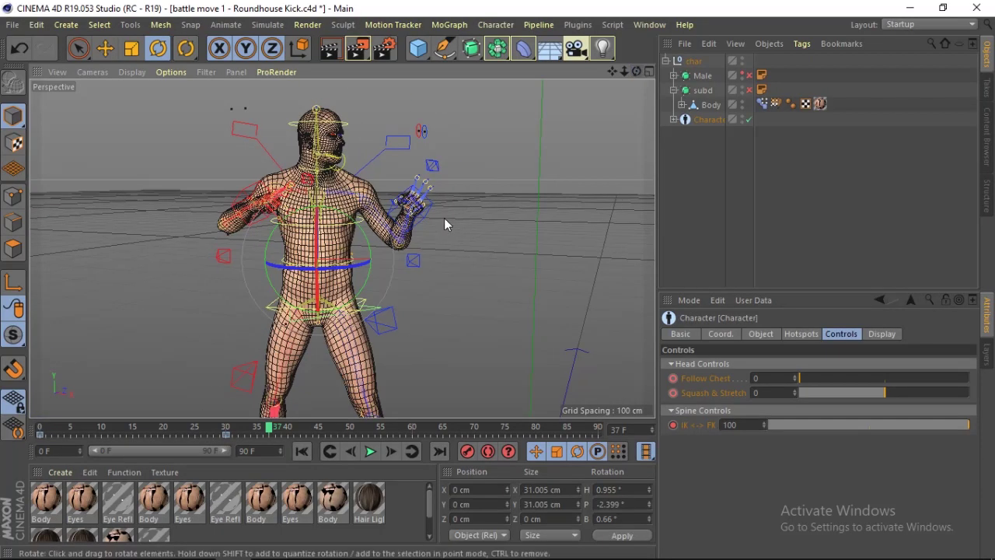
left_click_drag(368, 240, 366, 240)
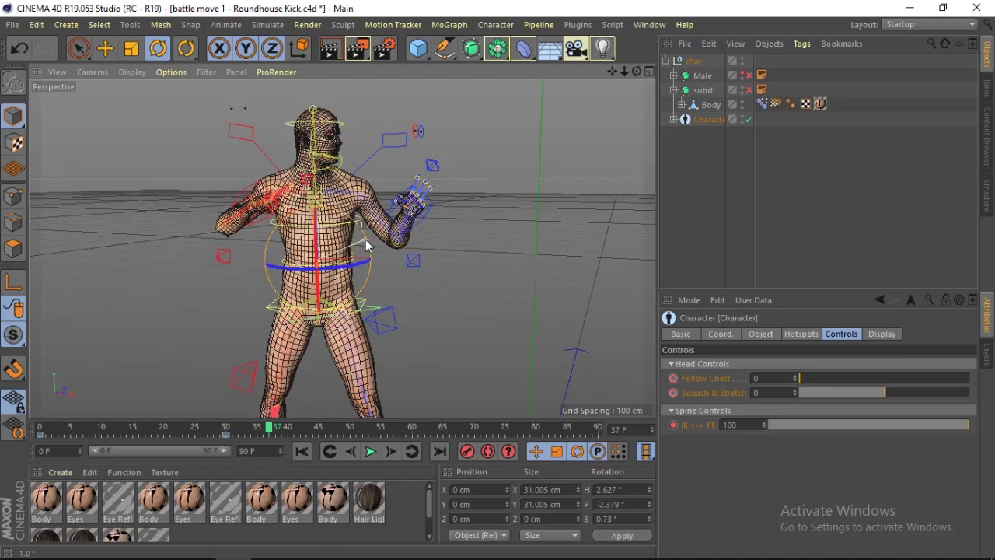
left_click_drag(637, 72, 567, 341)
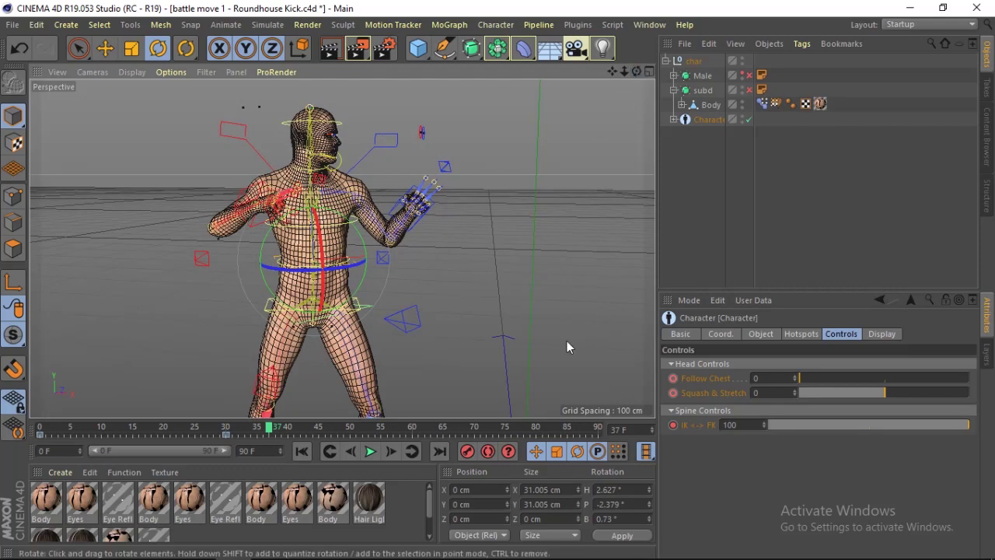
Deselect the rig, select the hand controller and orbit to inspect the arm
left_click(704, 118)
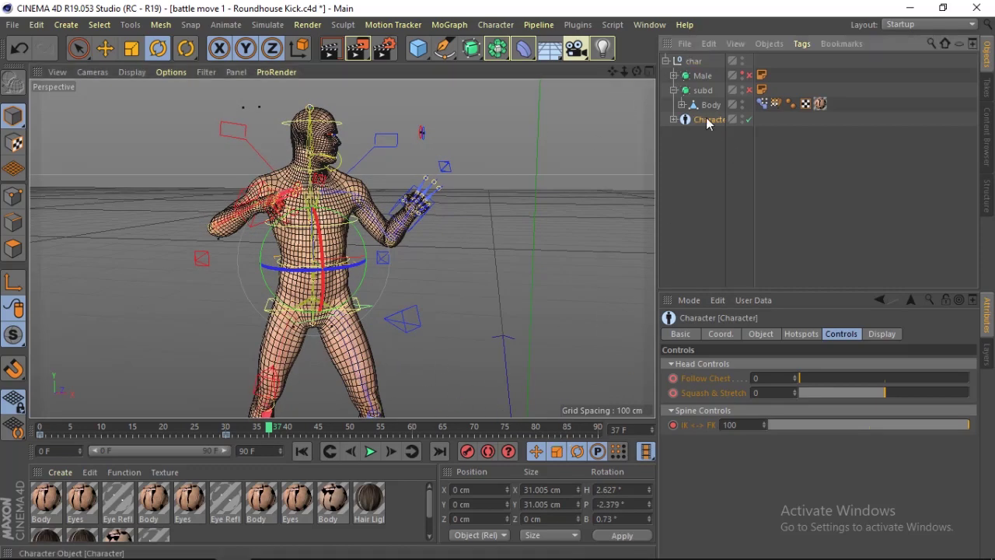
left_click(418, 227)
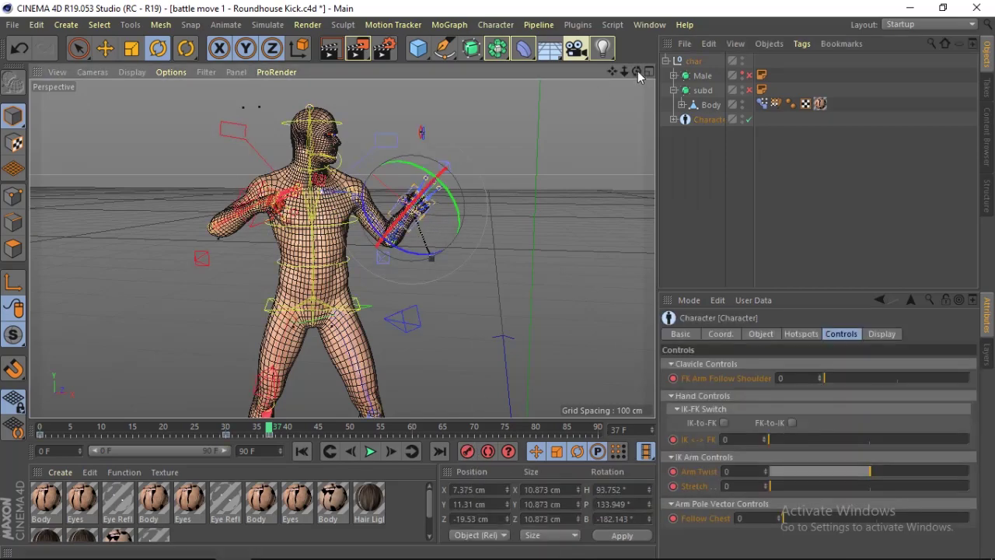
left_click_drag(637, 71, 591, 117)
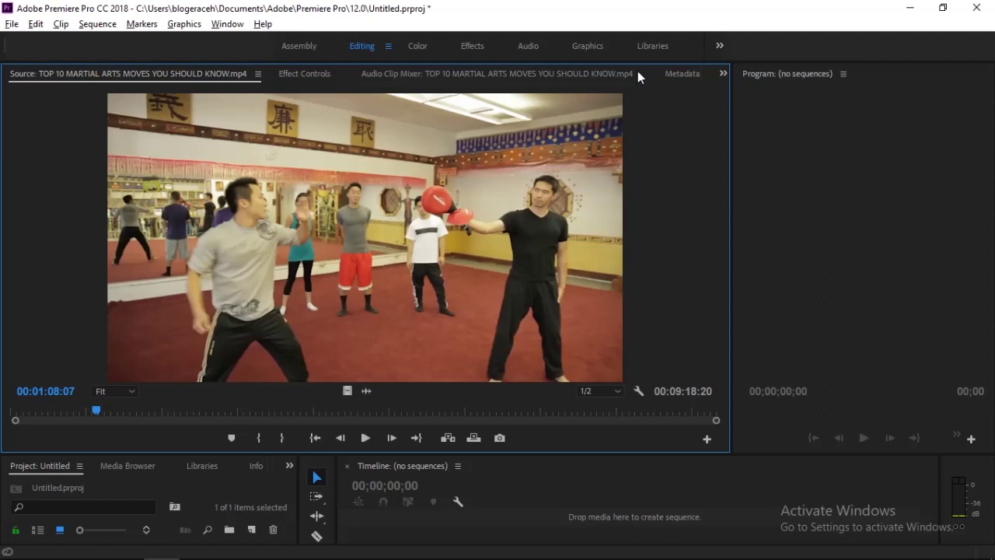
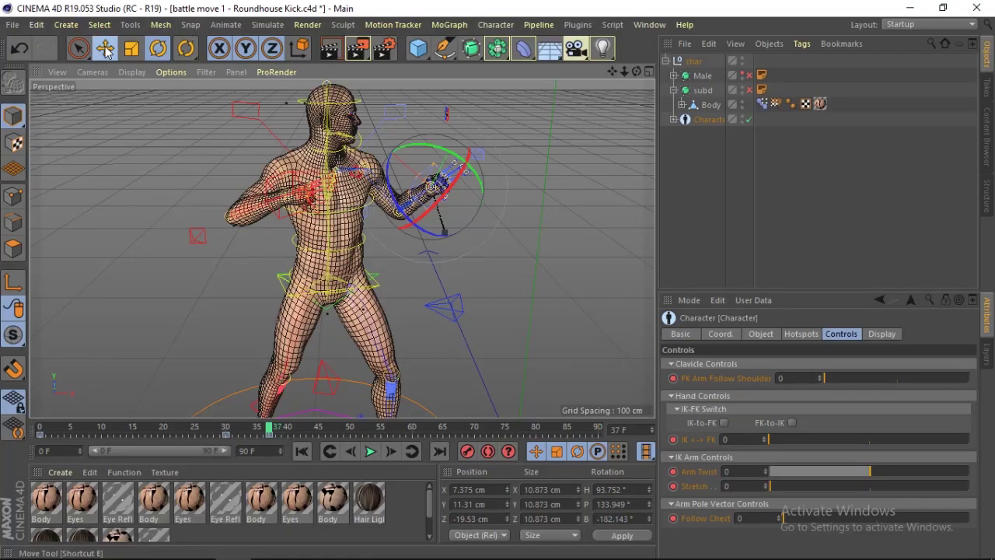
Tilt the left collar controller about -2.9° to match the reference
left_click(106, 48)
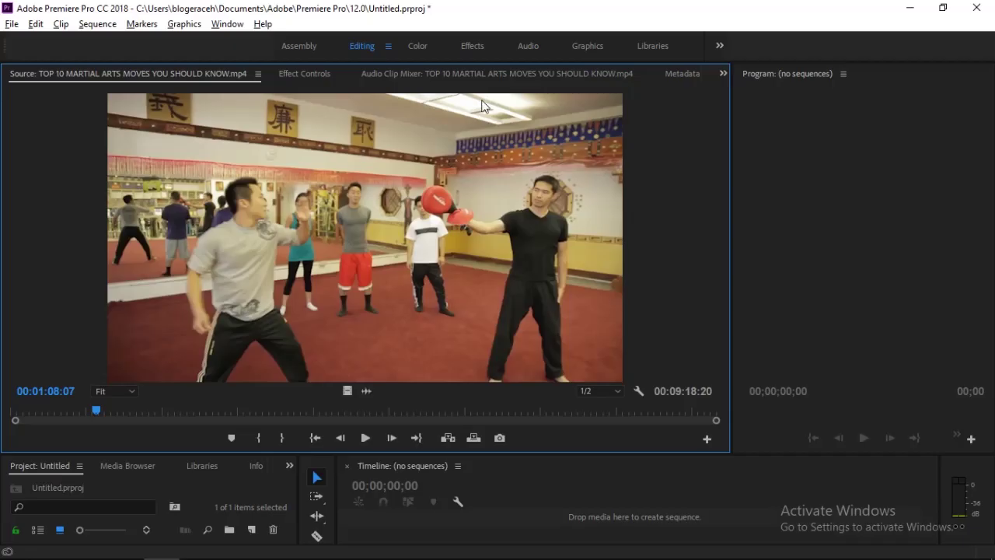
key("alt+Tab")
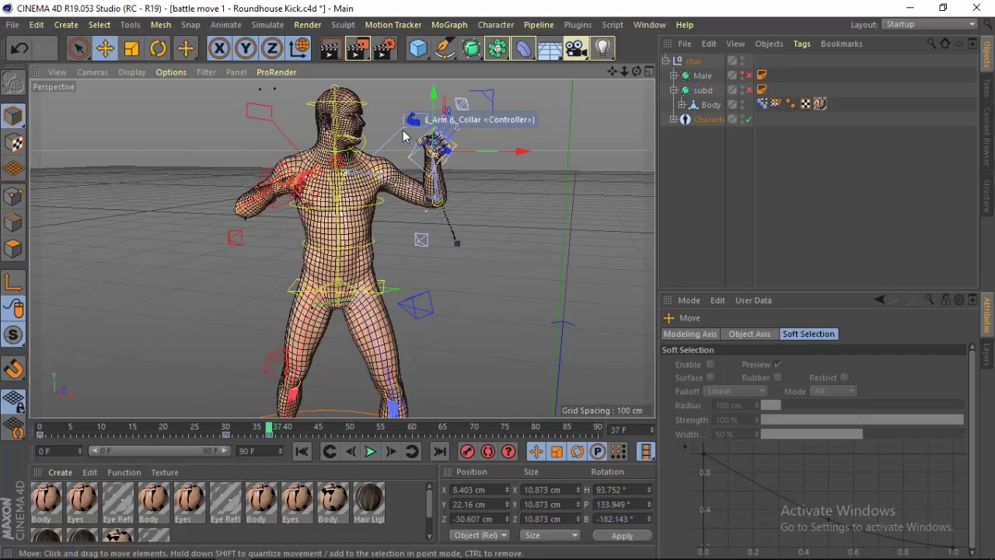
key("r")
left_click(373, 132)
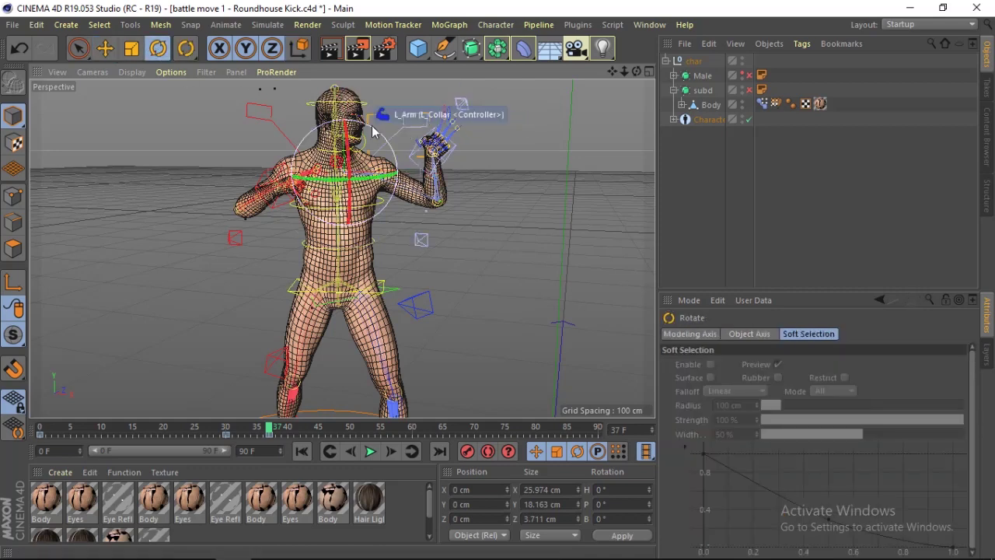
left_click_drag(380, 137, 379, 128)
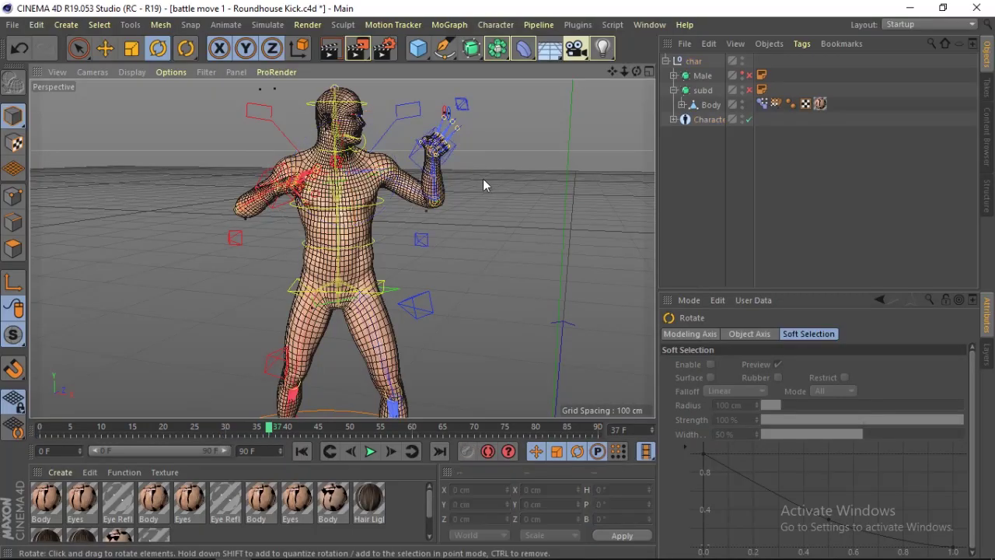
Select the left hand controller and check its placement from side and front views
left_click(455, 148)
mouse_move(636, 72)
left_mouse_down()
mouse_move(591, 74)
mouse_move(635, 75)
left_mouse_up()
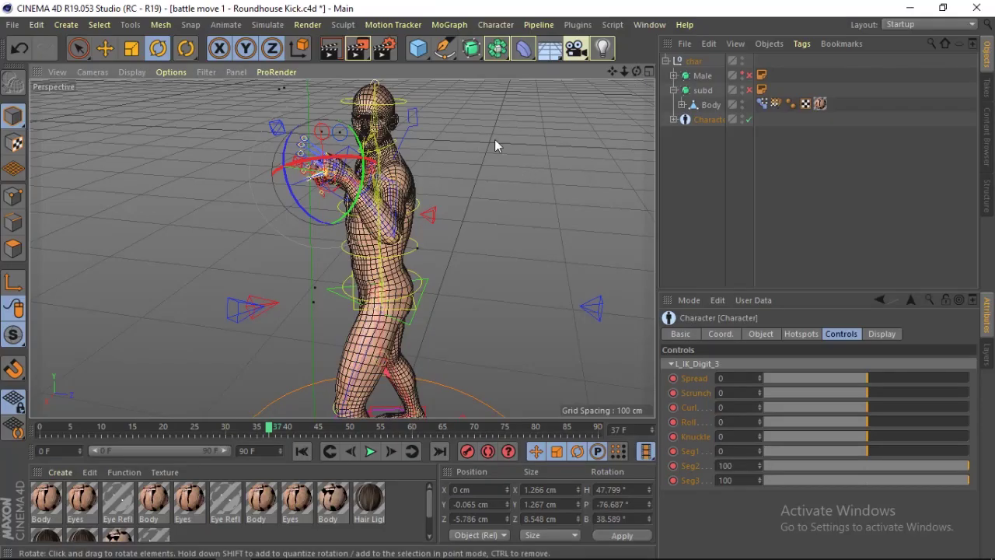
left_click_drag(635, 70, 615, 72)
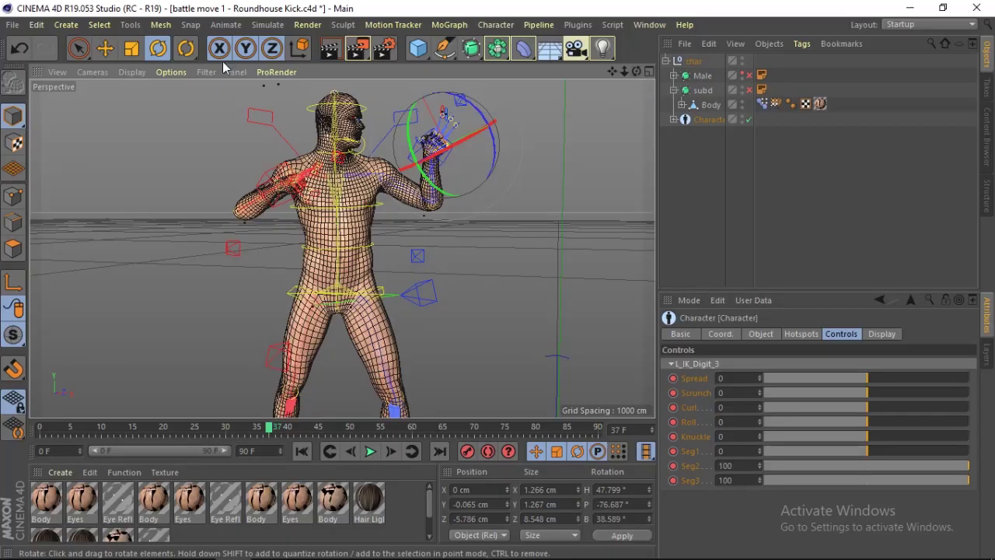
left_click(105, 48)
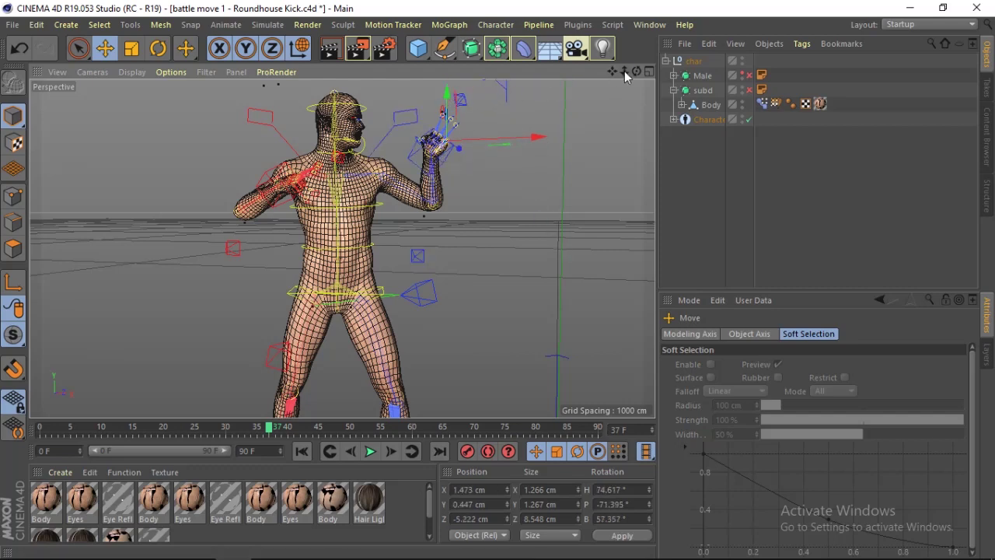
Zoom in on the left hand, try a Y-axis move, then undo it
left_click_drag(624, 71, 624, 109)
mouse_move(636, 71)
left_mouse_down()
mouse_move(591, 93)
mouse_move(624, 101)
mouse_move(599, 93)
left_mouse_up()
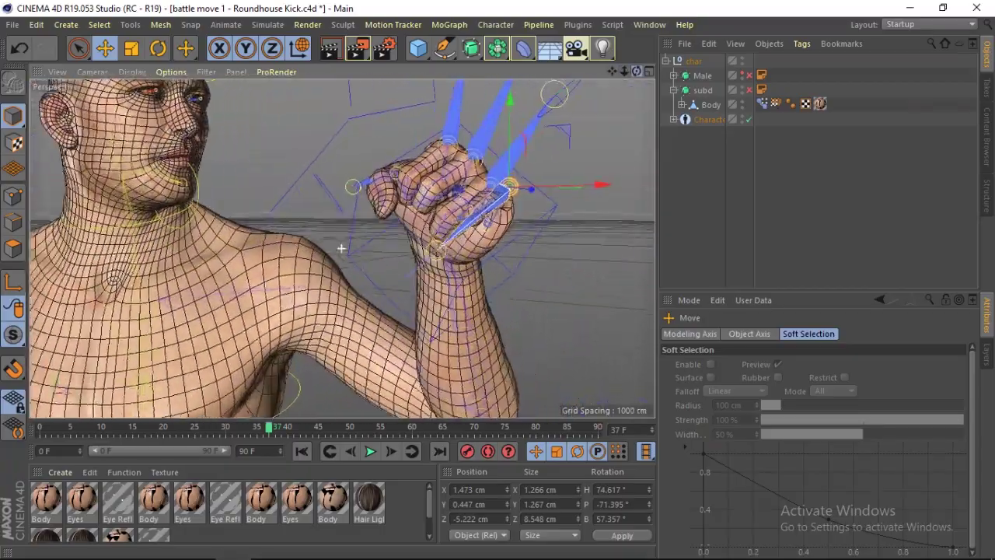
mouse_move(511, 119)
left_mouse_down()
mouse_move(518, 161)
mouse_move(649, 90)
left_mouse_up()
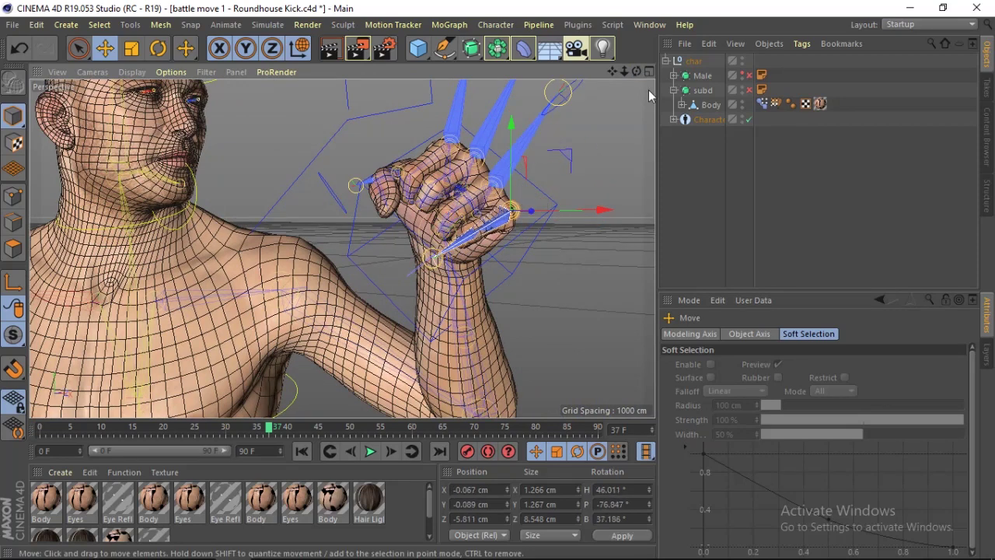
key("ctrl+z")
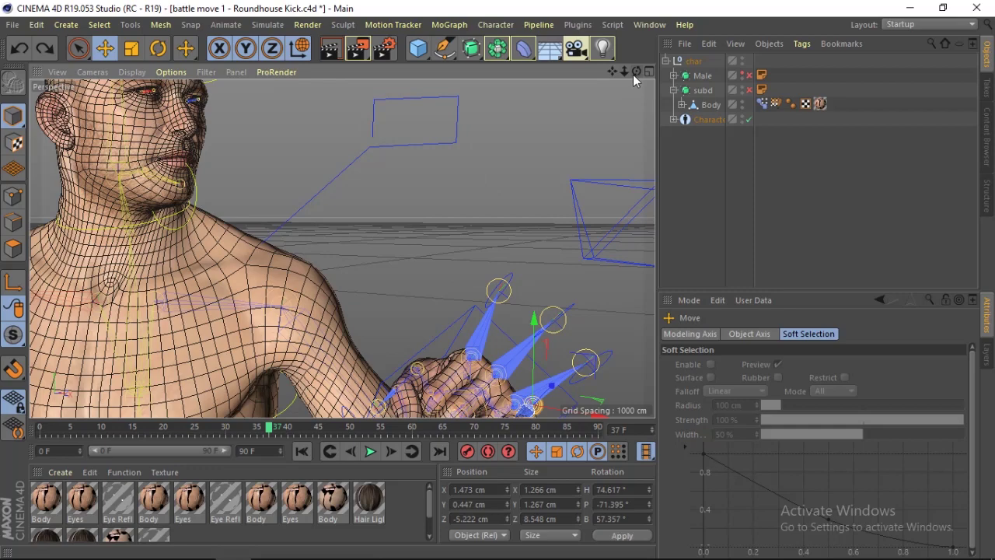
key("ctrl+z")
key("ctrl+z")
key("ctrl+z")
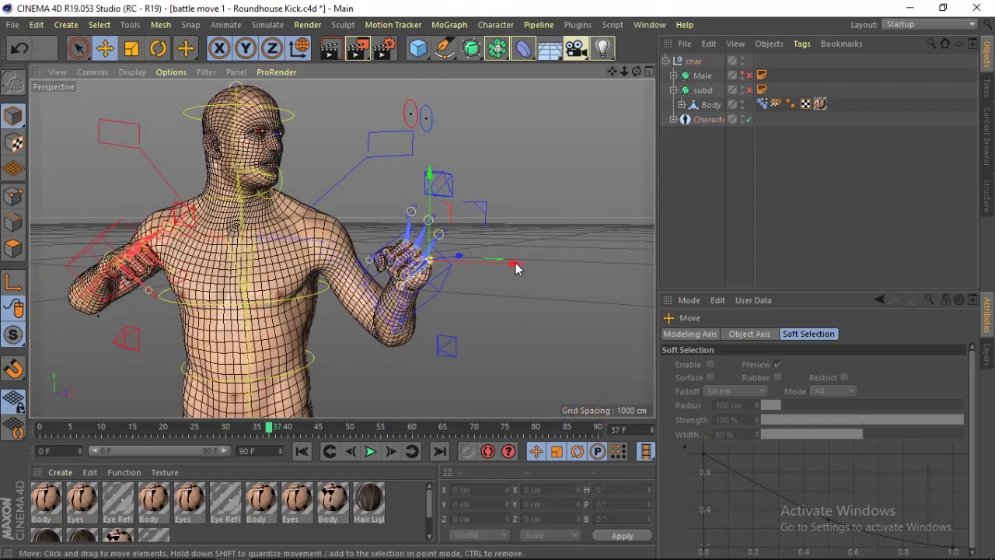
Raise the left arm IK controller and shift it about 13 cm sideways
left_click(466, 277)
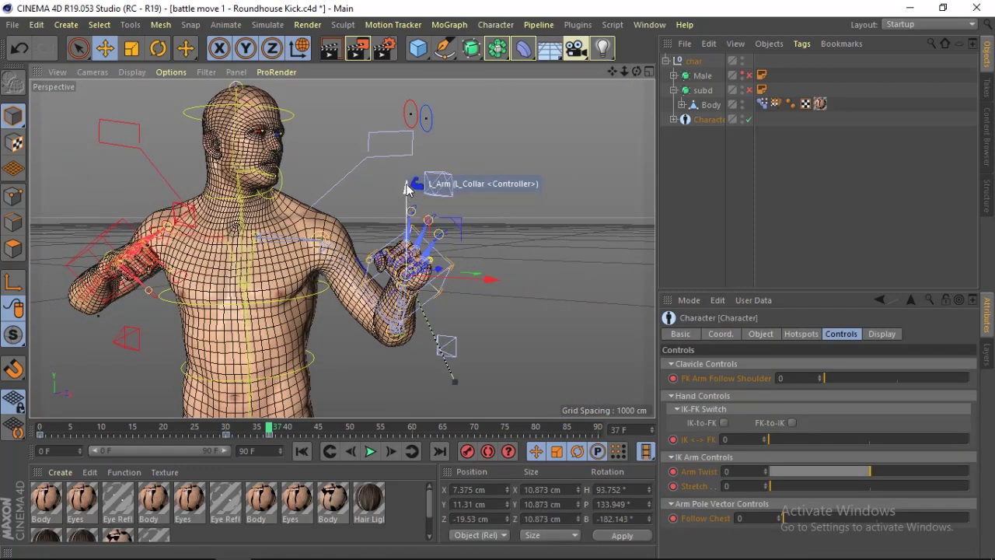
left_click_drag(405, 186, 409, 143)
left_click_drag(476, 239, 466, 218)
left_click_drag(636, 71, 636, 72)
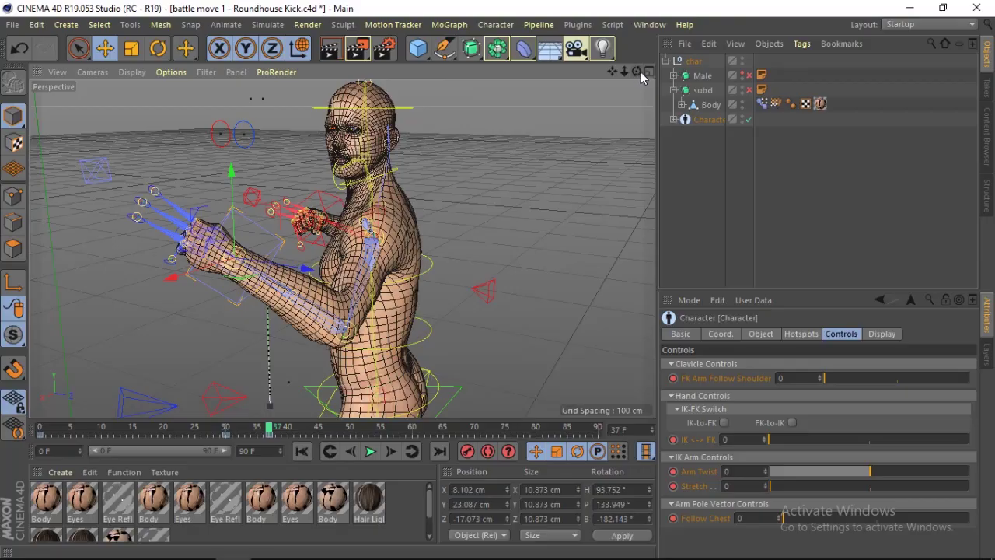
left_click_drag(636, 71, 636, 71)
left_click_drag(548, 238, 480, 242)
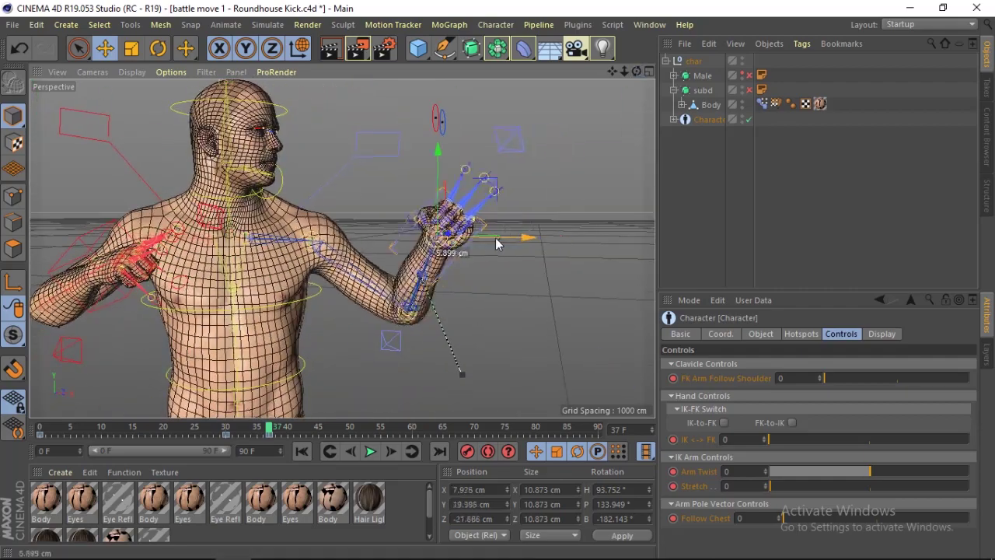
key("alt+Tab")
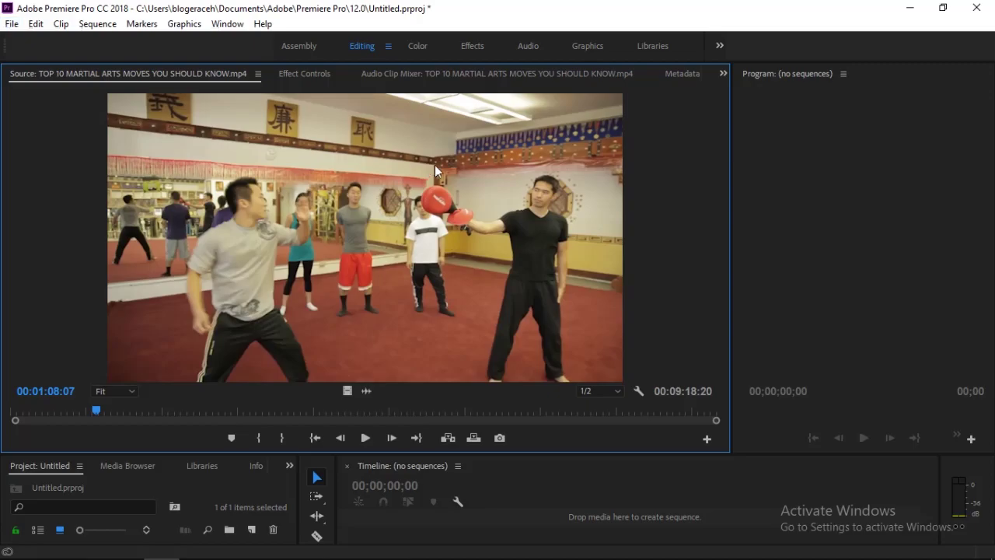
Back in the rig, nudge the left hand controller up and orbit out to the whole character
key("alt+Tab")
left_click_drag(409, 149, 407, 148)
mouse_move(636, 71)
left_mouse_down()
mouse_move(616, 88)
mouse_move(585, 303)
left_mouse_up()
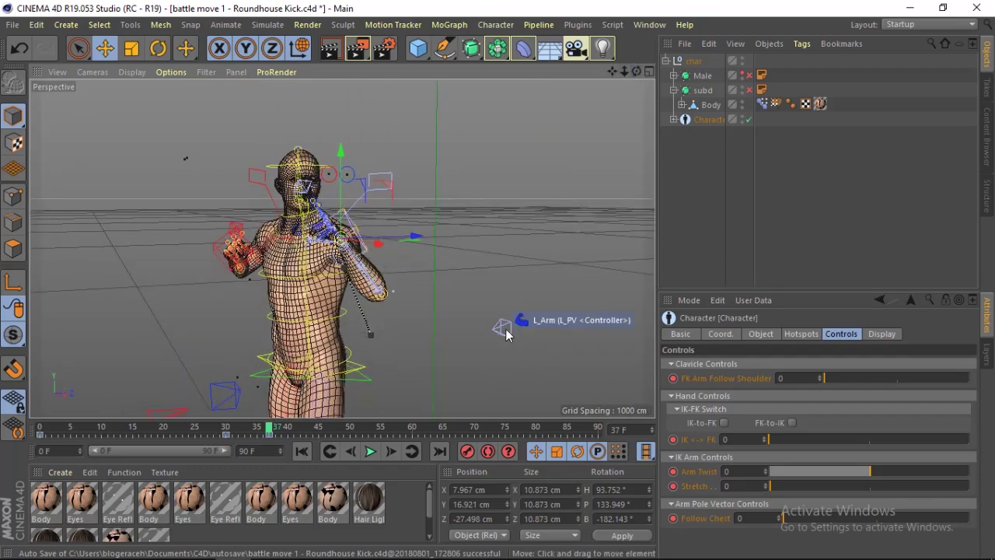
Raise the left arm's elbow pole controller about 18 cm on Y
left_click(503, 330)
left_click_drag(516, 262, 507, 208)
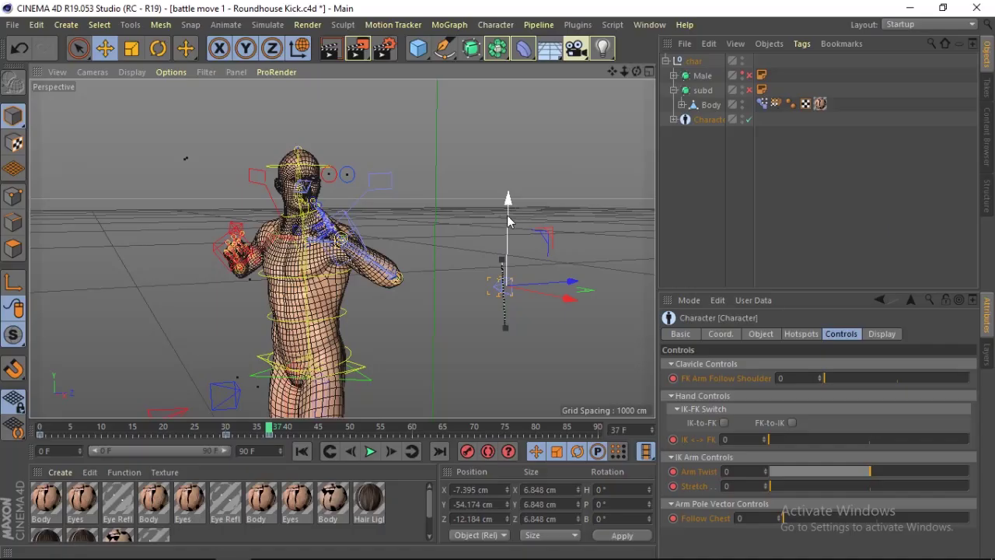
left_click_drag(508, 210, 589, 119)
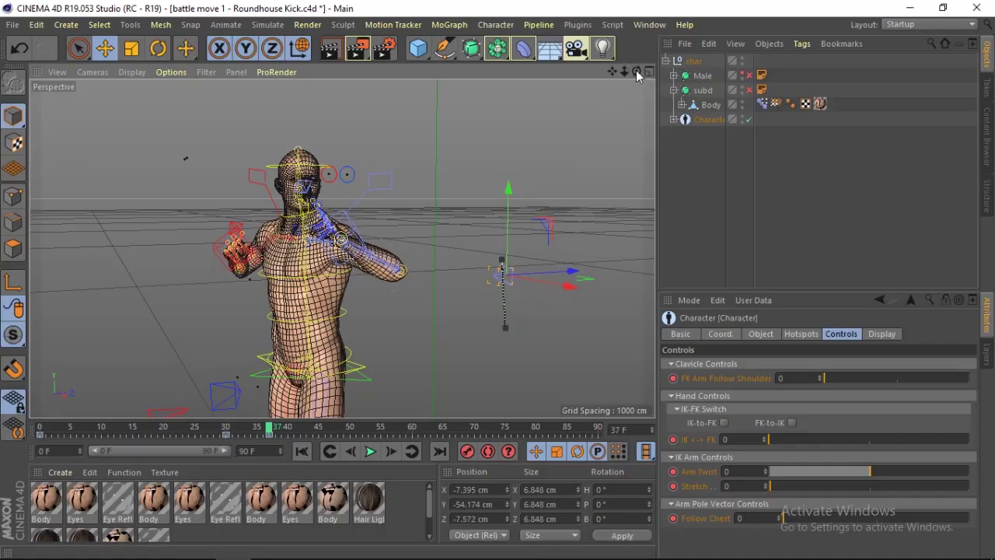
left_click_drag(637, 72, 575, 75)
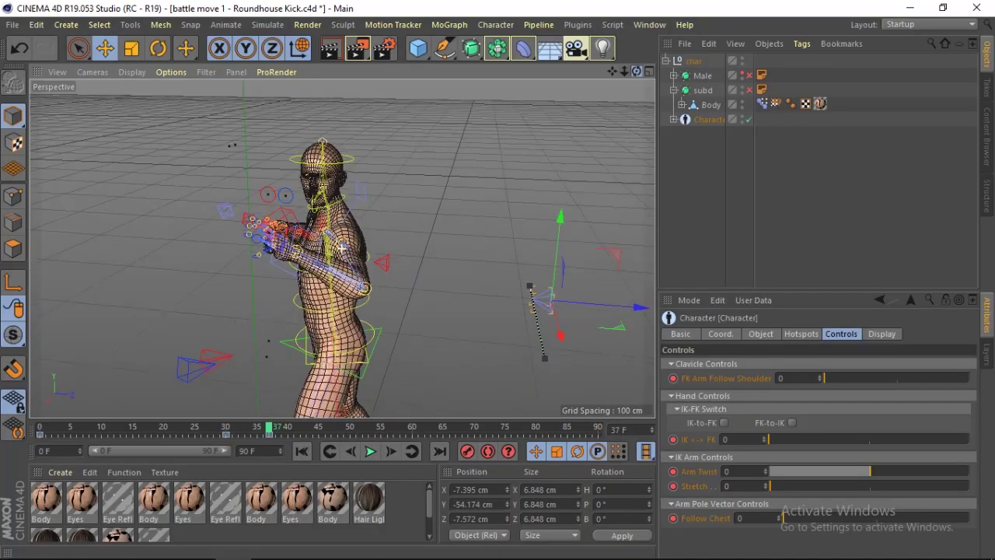
left_click_drag(341, 247, 619, 73)
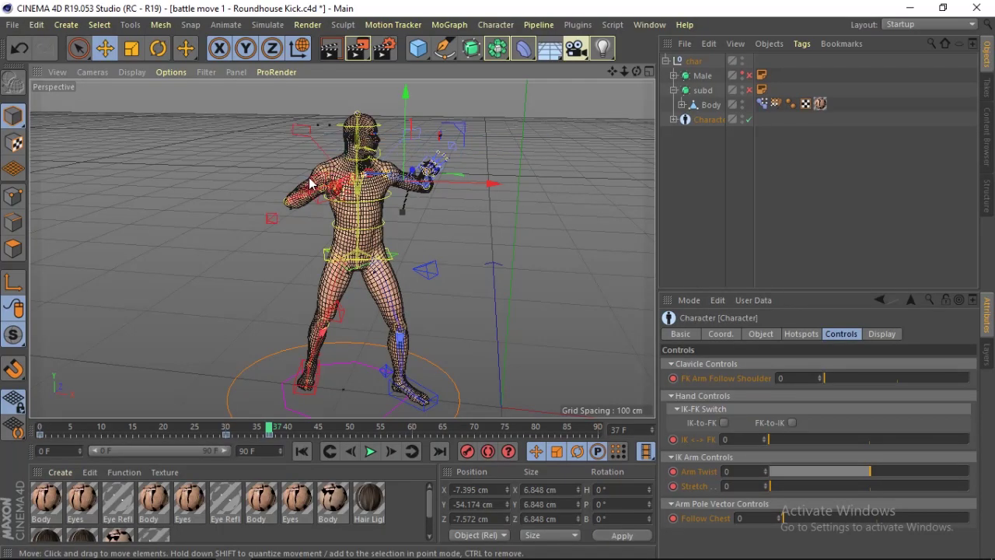
Move the right arm IK controller about 20 cm, lowering that hand toward the body
left_click(310, 183)
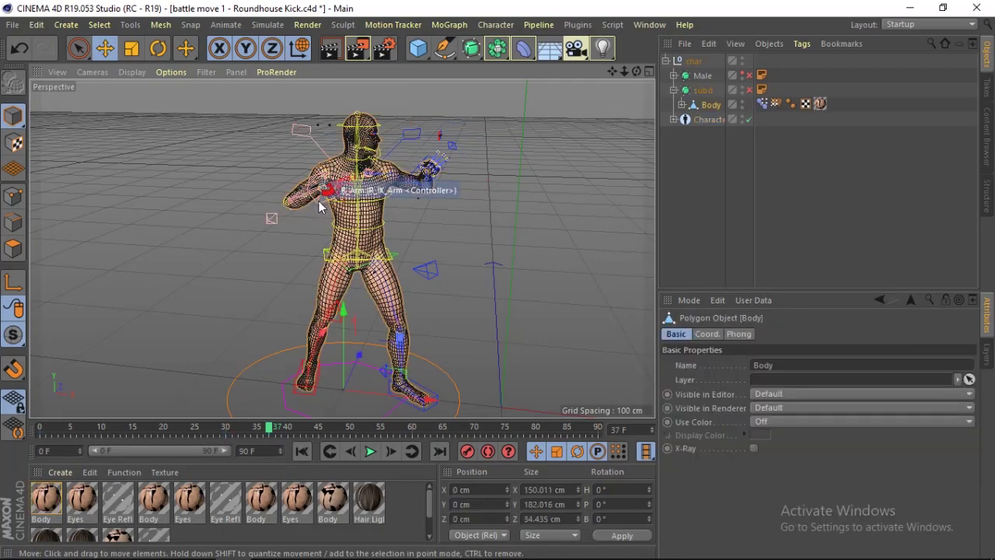
left_click_drag(320, 205, 321, 152)
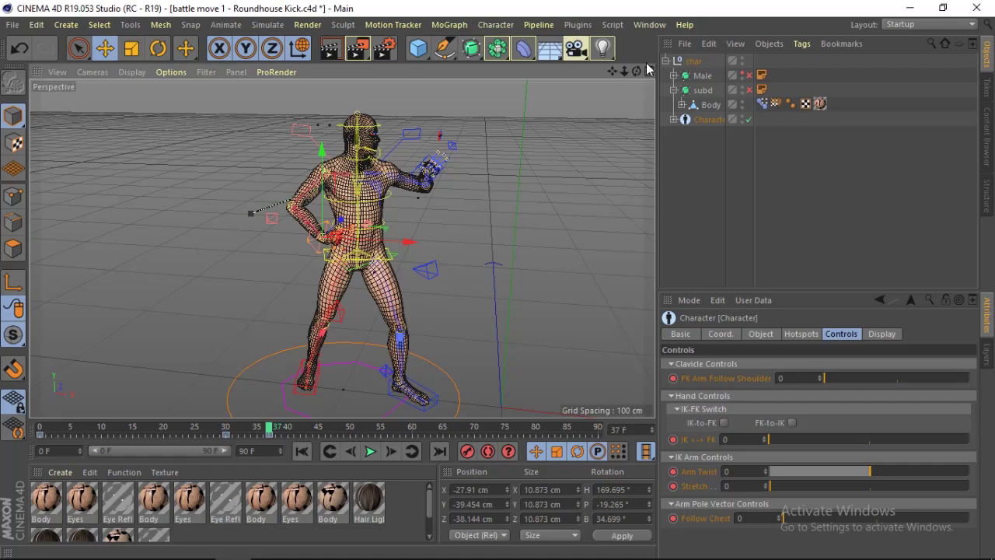
left_click_drag(636, 71, 489, 163)
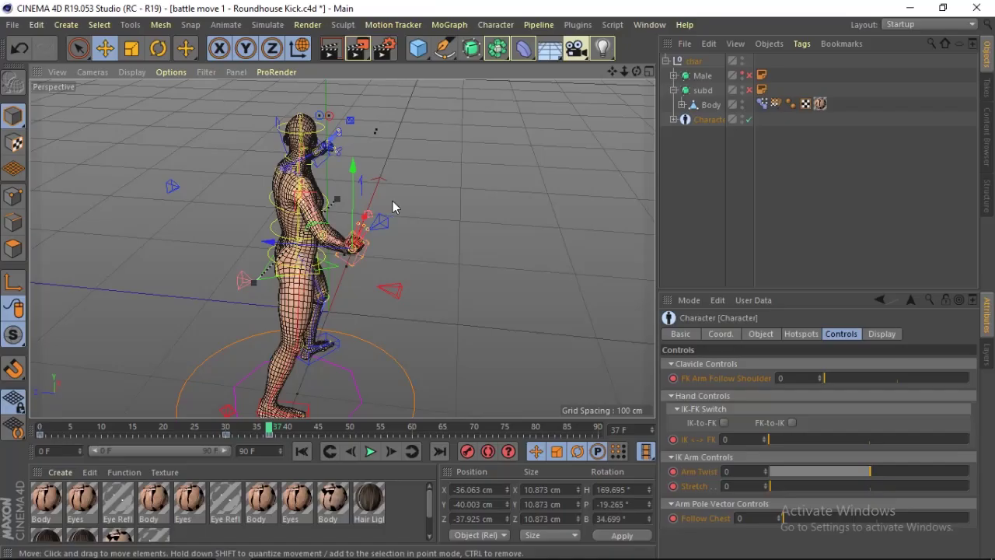
Rotate the right hand IK controller to about H 95°, P -27°, B 20°
key("r")
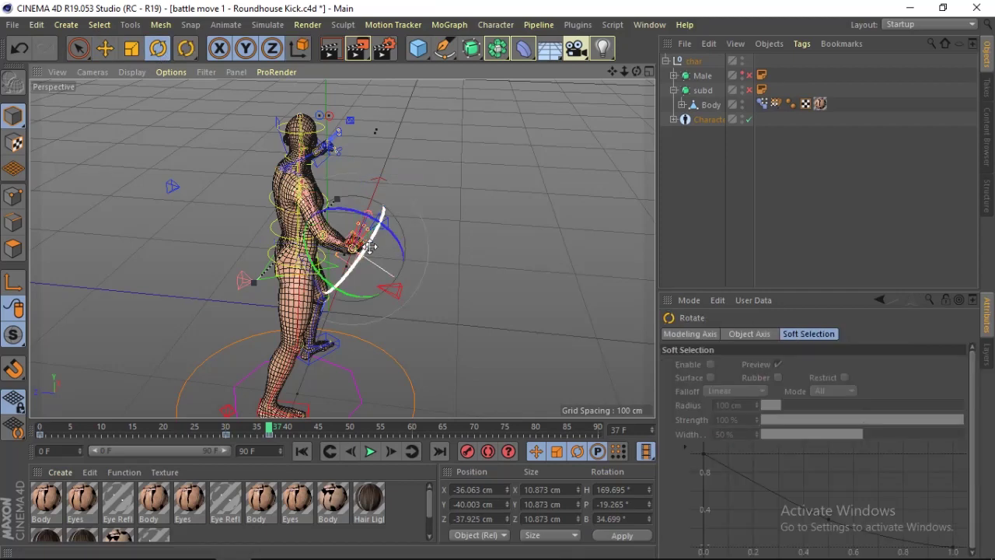
left_click_drag(312, 268, 363, 206)
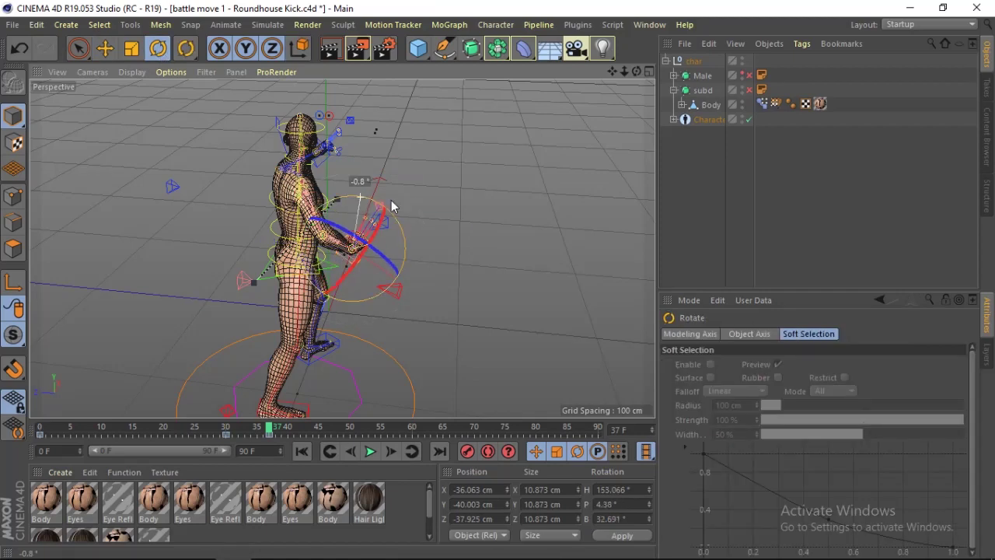
left_click_drag(423, 228, 404, 195)
mouse_move(624, 71)
left_mouse_down()
mouse_move(625, 85)
mouse_move(625, 74)
mouse_move(591, 78)
left_mouse_up()
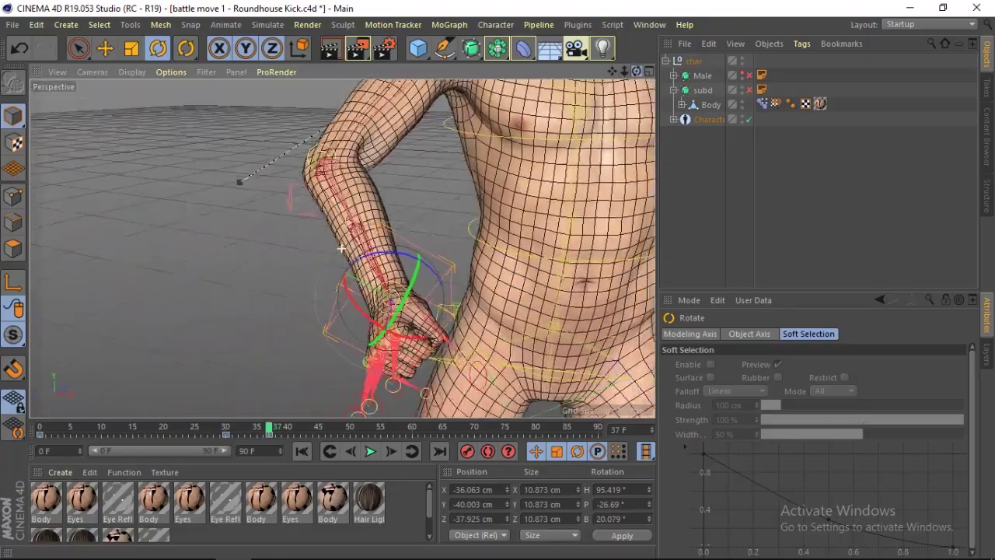
Rotate the right arm IK controller to about H 100.7°, P -66.8°, B 20.4°, then view the whole figure
key("alt+Tab")
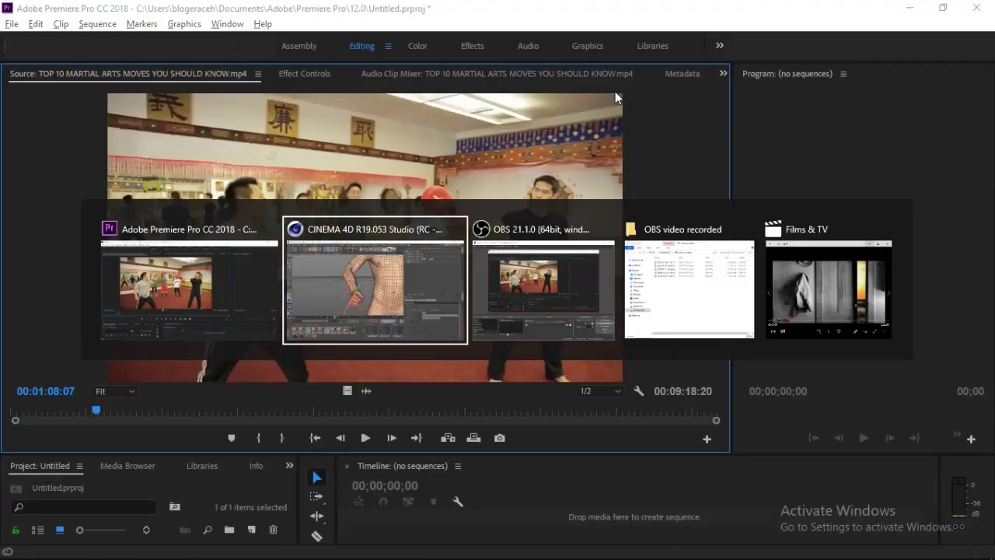
mouse_move(359, 315)
left_mouse_down()
mouse_move(405, 327)
mouse_move(418, 267)
mouse_move(429, 264)
left_mouse_up()
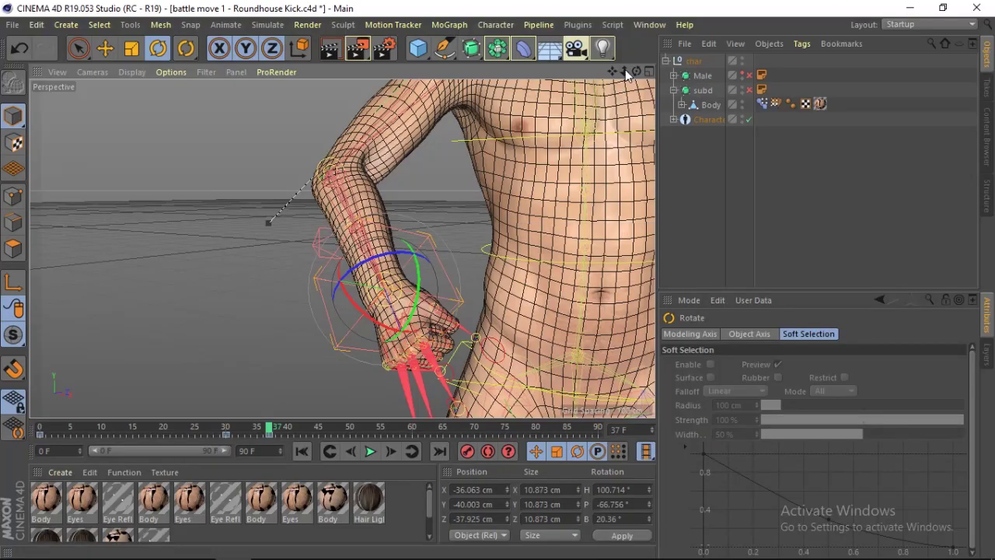
left_click_drag(627, 74, 643, 193)
mouse_move(636, 71)
left_mouse_down()
mouse_move(641, 154)
mouse_move(630, 74)
mouse_move(621, 74)
left_mouse_up()
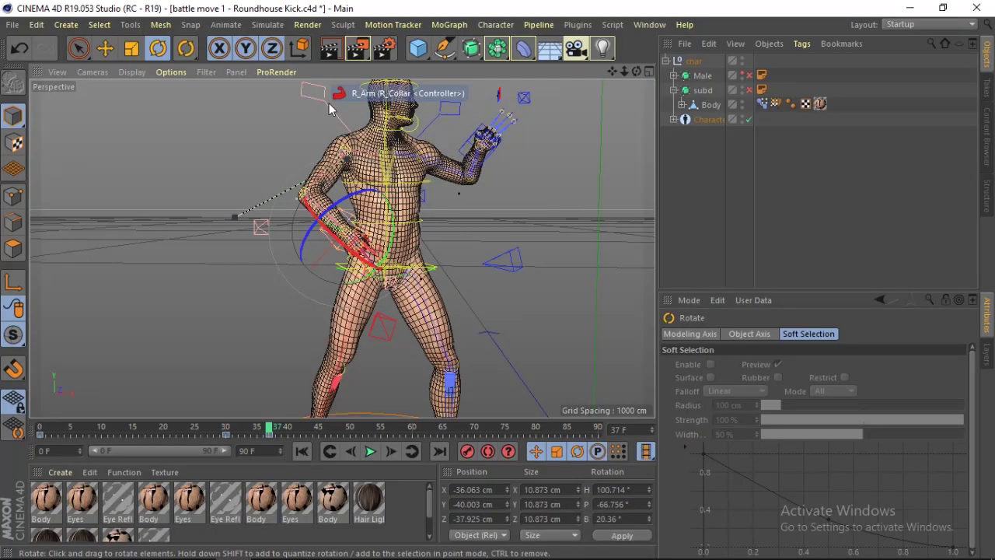
Move the right arm controller to reposition the right hand
left_click(618, 518)
type("0")
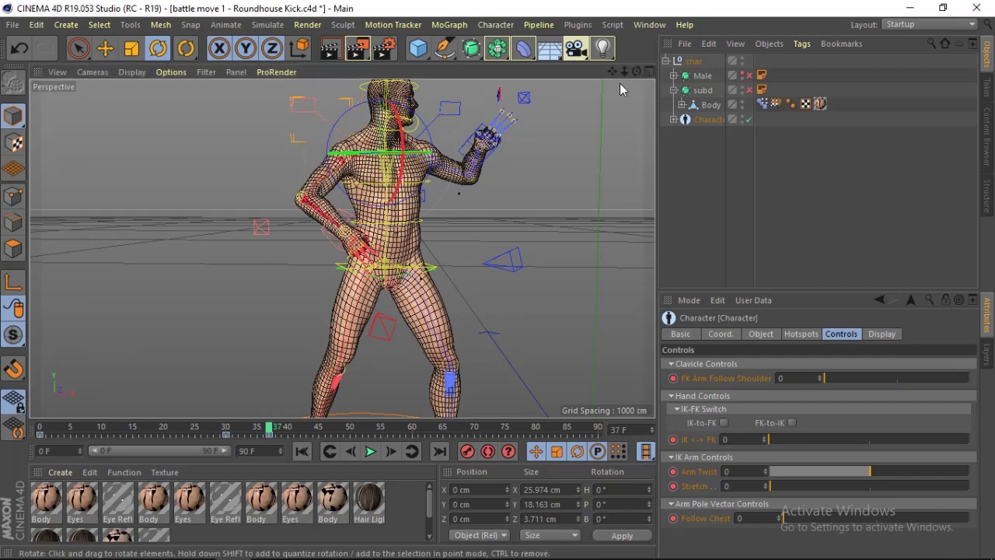
left_click_drag(636, 71, 591, 74)
left_click_drag(341, 248, 185, 222, "alt")
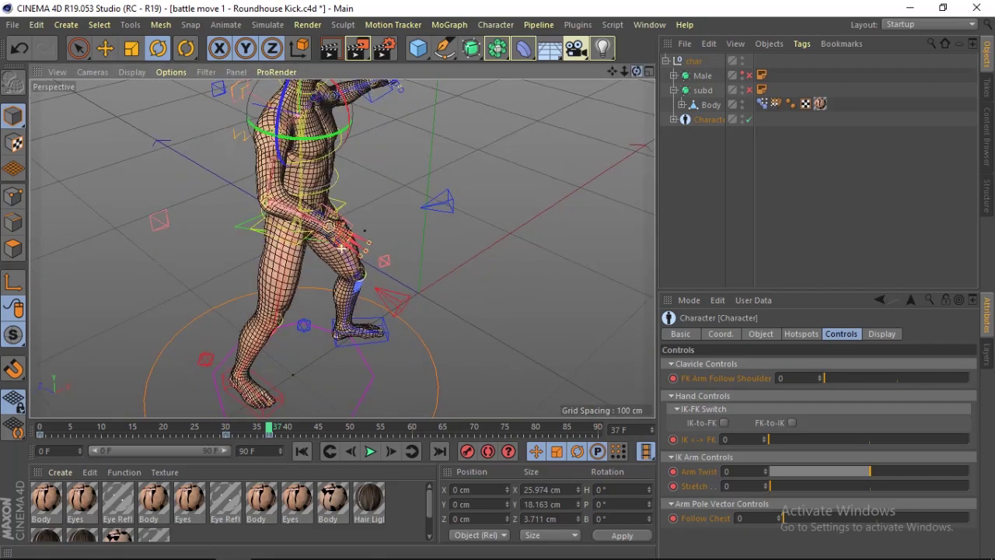
left_click(167, 221)
left_click(105, 48)
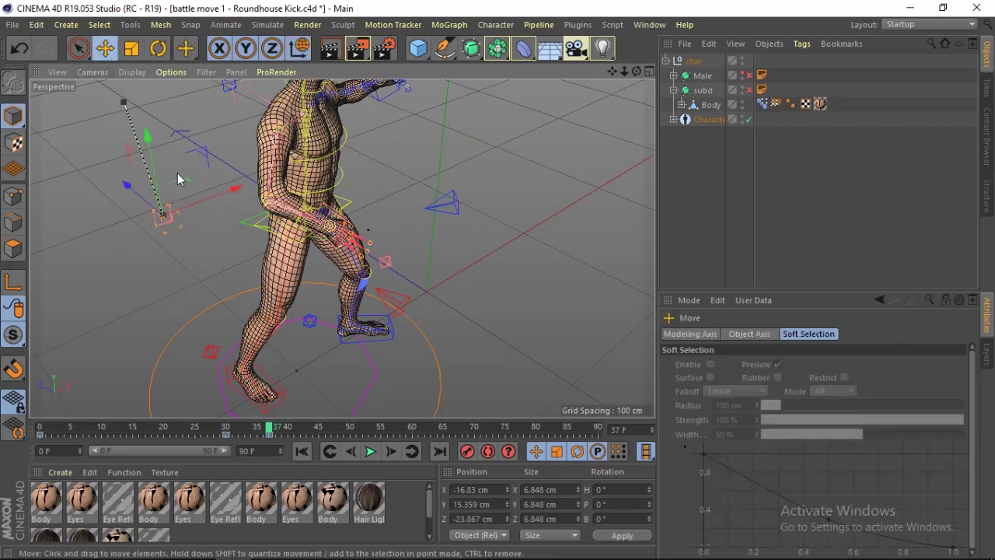
mouse_move(135, 193)
left_mouse_down()
mouse_move(244, 165)
mouse_move(208, 167)
left_mouse_up()
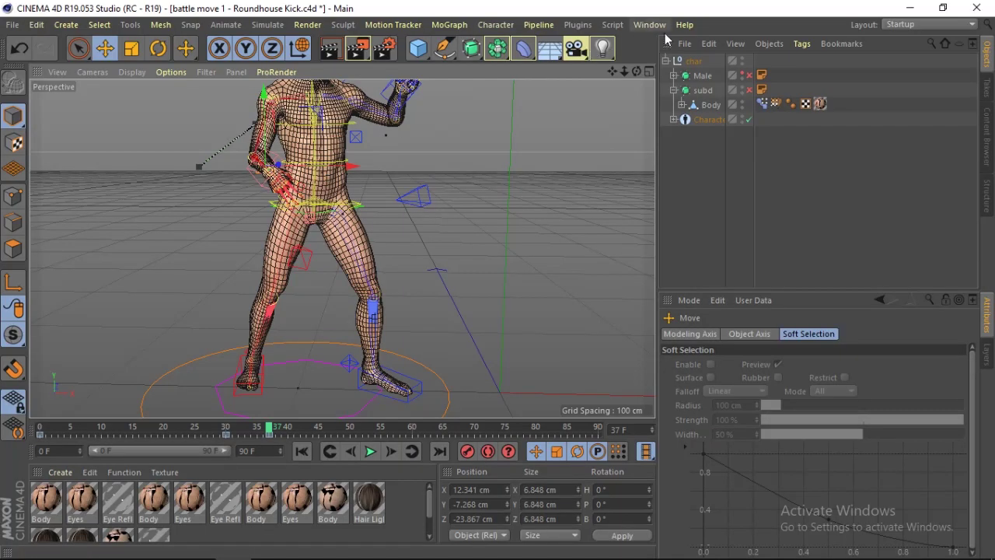
Nudge the right hand controller toward the body's centre, about -23.6, -41.4, -26.9 cm
left_click_drag(637, 70, 464, 133)
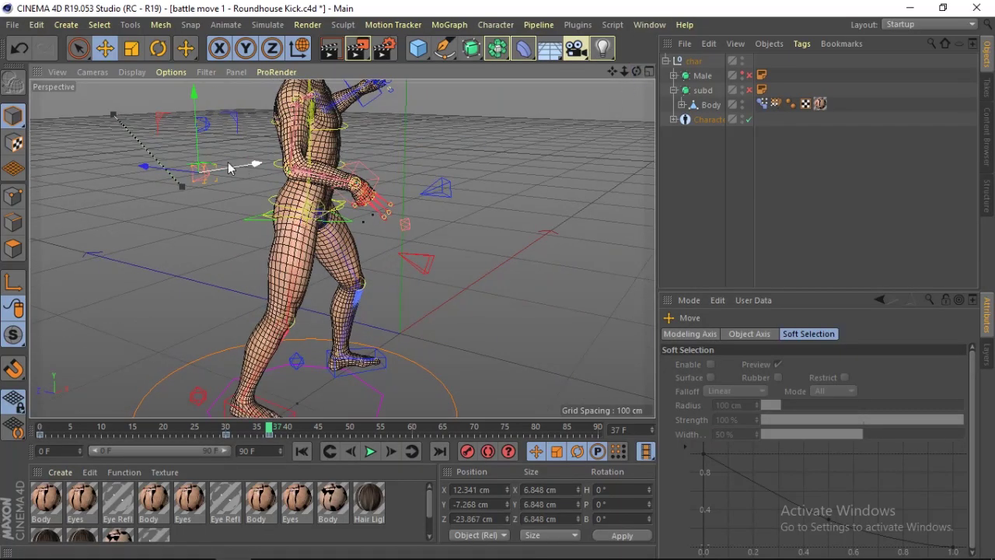
left_click_drag(256, 162, 231, 170)
left_click(381, 178)
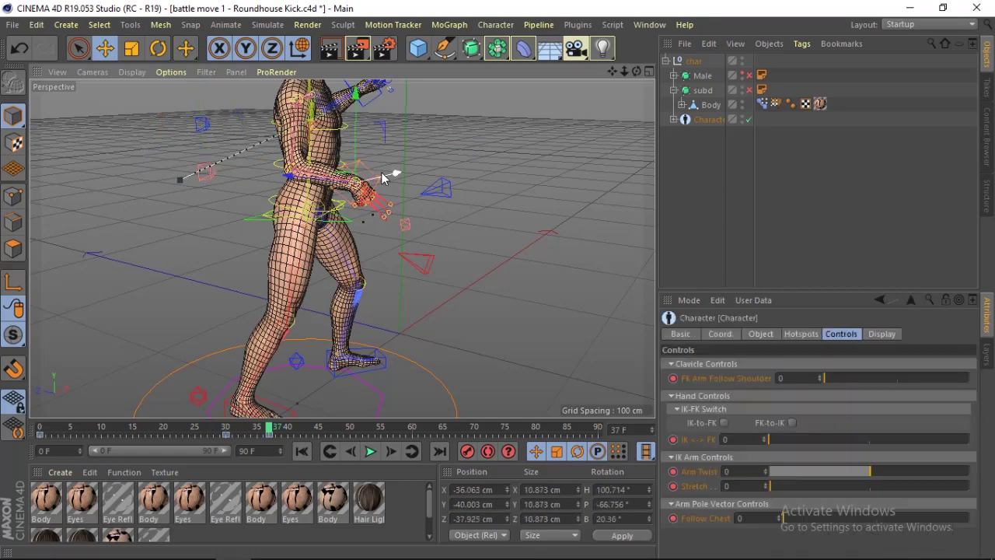
left_click_drag(322, 194, 342, 187)
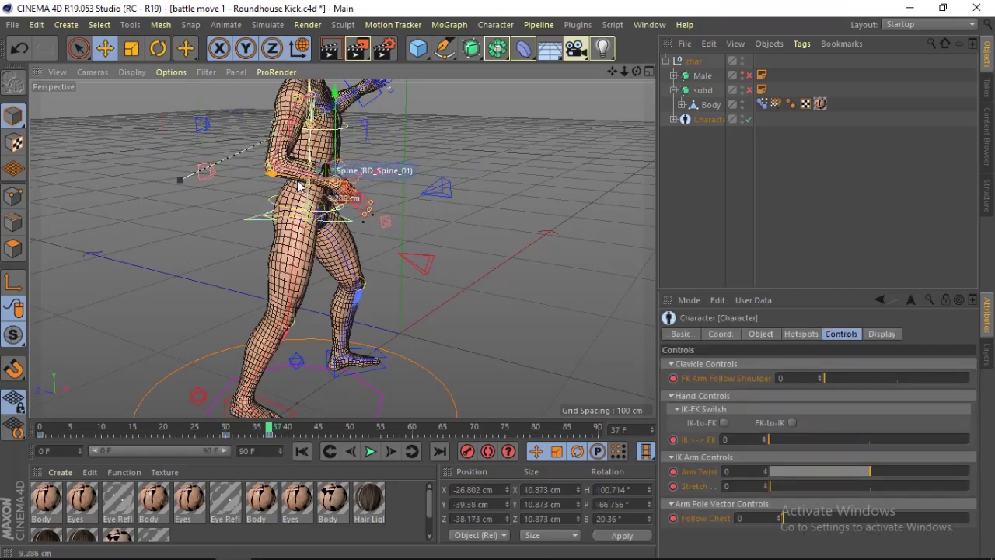
Shift the torso controller so the upper body leans into the guard
left_click_drag(637, 71, 544, 102)
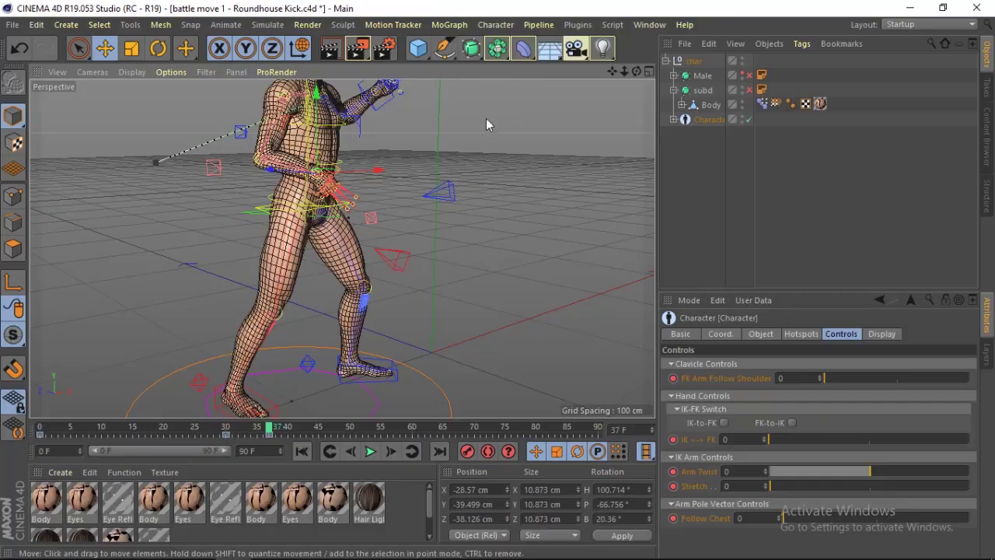
left_click_drag(332, 148, 309, 138)
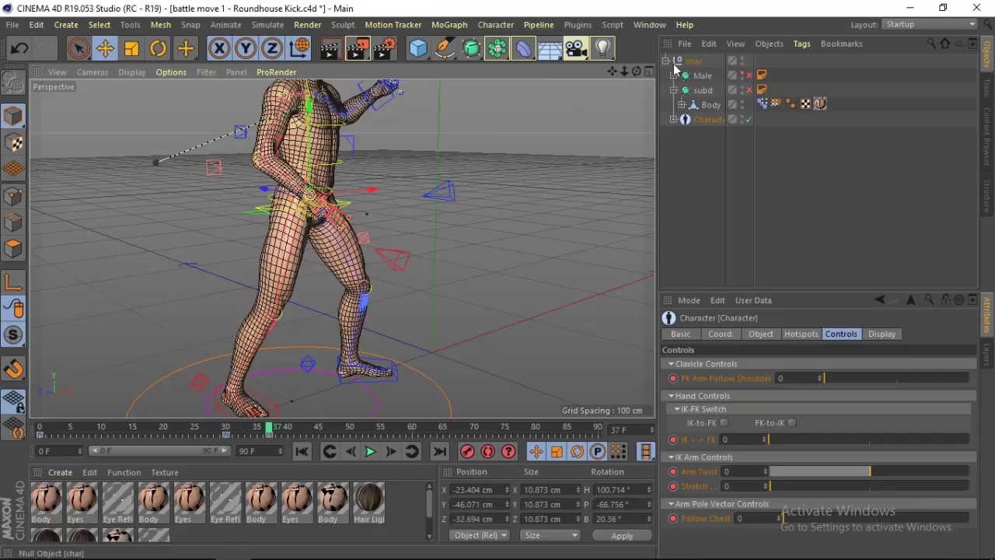
left_click_drag(636, 71, 544, 85)
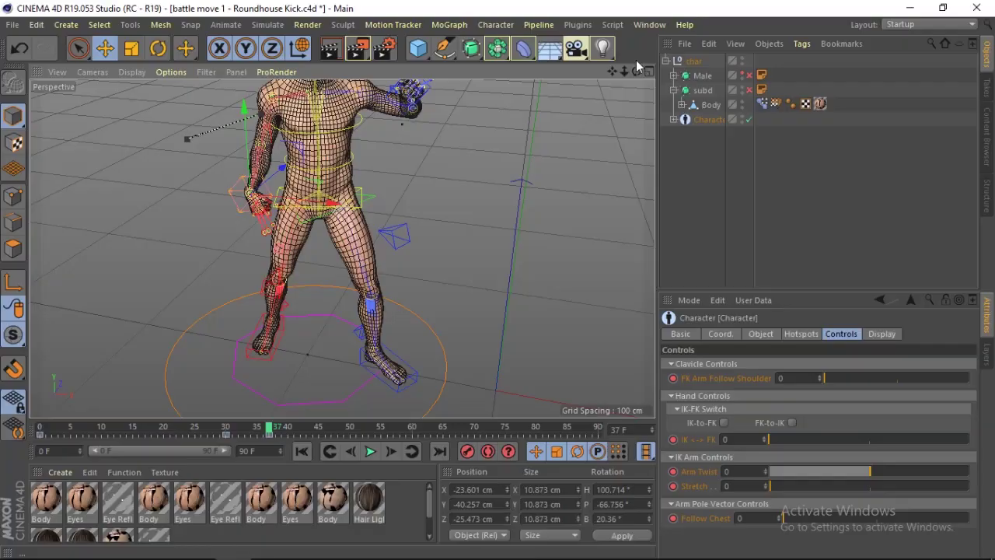
mouse_move(636, 71)
left_mouse_down()
mouse_move(626, 54)
mouse_move(644, 73)
left_mouse_up()
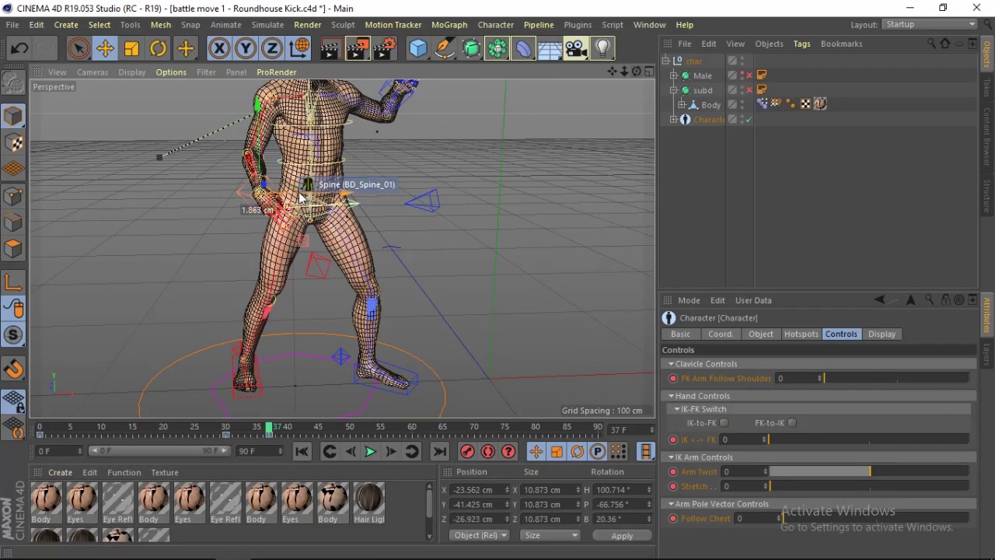
Nudge the right arm controller slightly to adjust the arm pose
left_click_drag(636, 71, 631, 73)
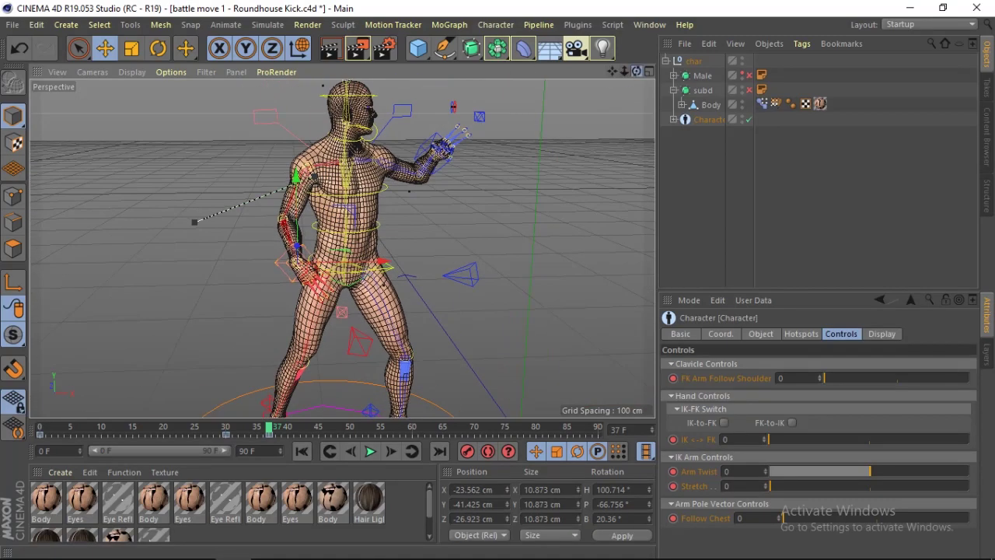
left_click_drag(257, 226, 265, 223)
mouse_move(624, 72)
left_mouse_down()
mouse_move(639, 71)
mouse_move(546, 199)
left_mouse_up()
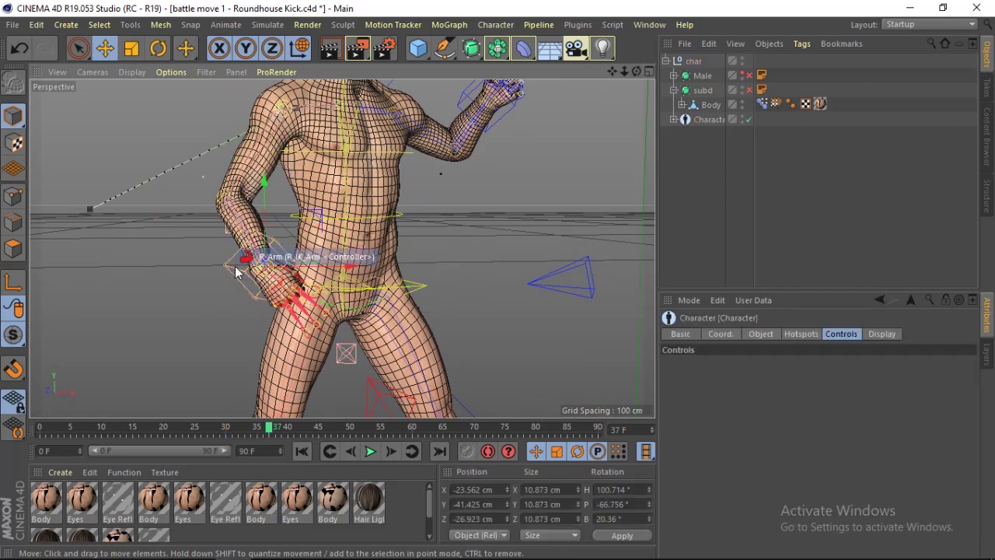
Rotate the right hand inward to about H 78.8°, P -39.4°, B 3.0°
key("r")
left_click_drag(236, 271, 243, 280)
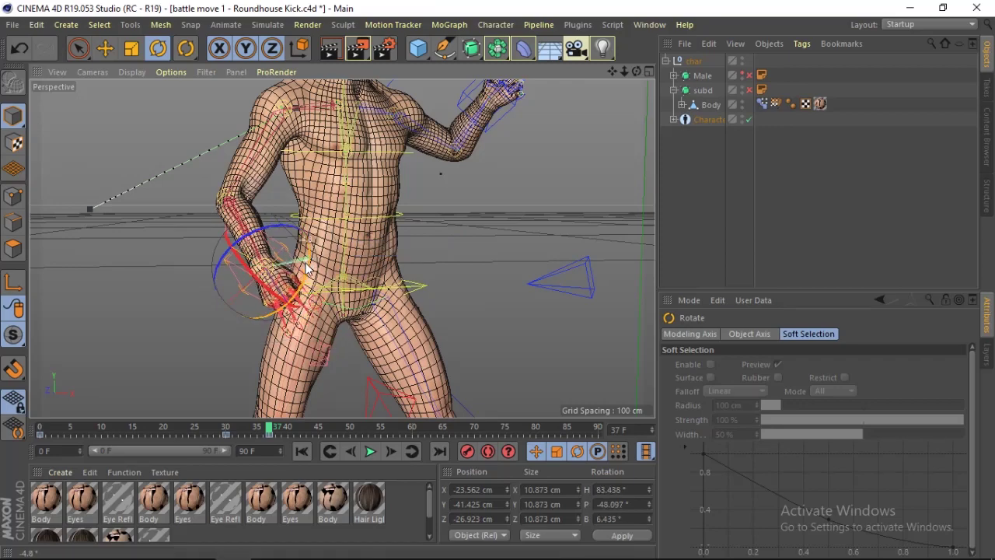
left_click_drag(306, 269, 247, 285)
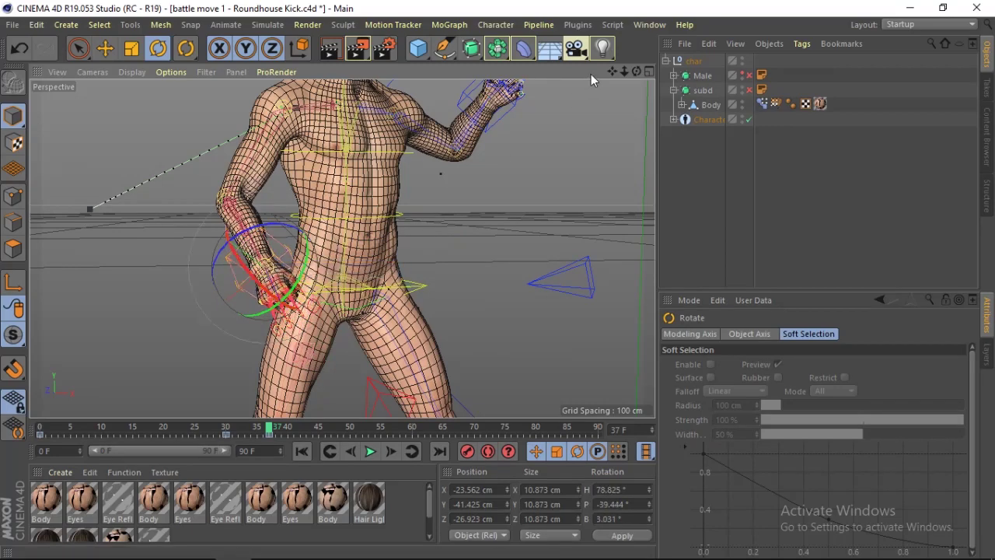
Shift the arm collar controller, then zoom in and orbit around the upper body
mouse_move(637, 71)
left_mouse_down()
mouse_move(591, 74)
mouse_move(624, 75)
mouse_move(616, 68)
left_mouse_up()
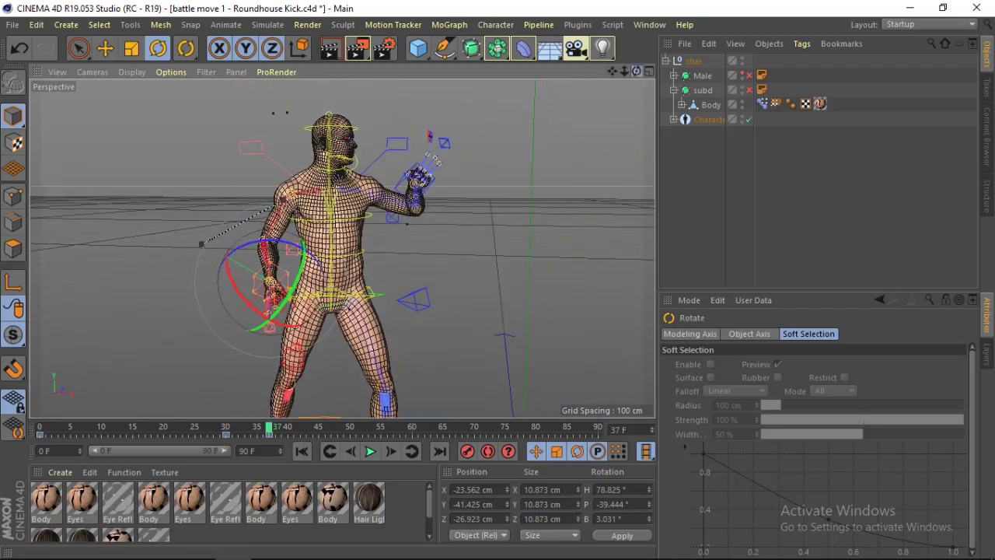
mouse_move(633, 67)
left_mouse_down()
mouse_move(646, 69)
mouse_move(636, 86)
mouse_move(636, 72)
left_mouse_up()
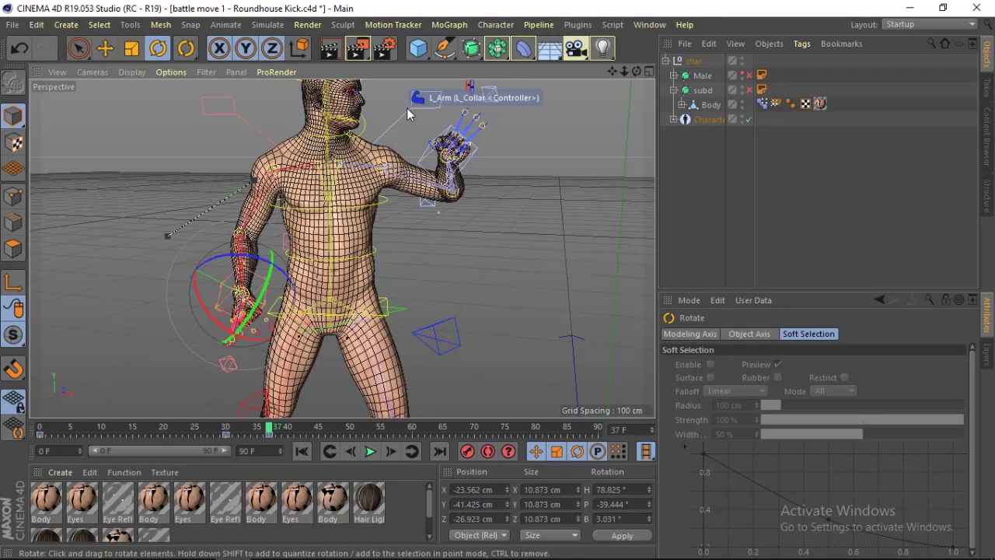
left_click_drag(406, 108, 356, 169)
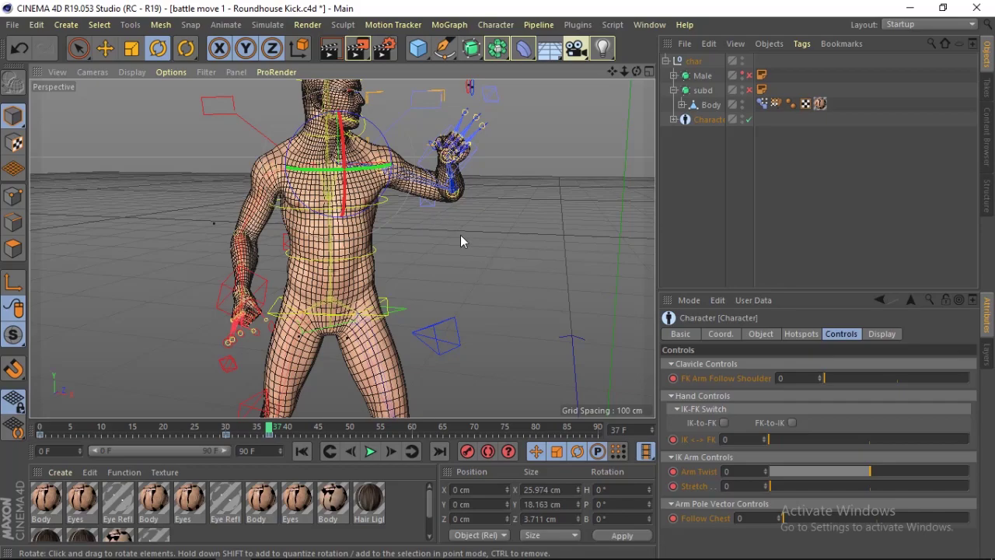
left_click(460, 234)
left_click_drag(618, 73, 617, 124)
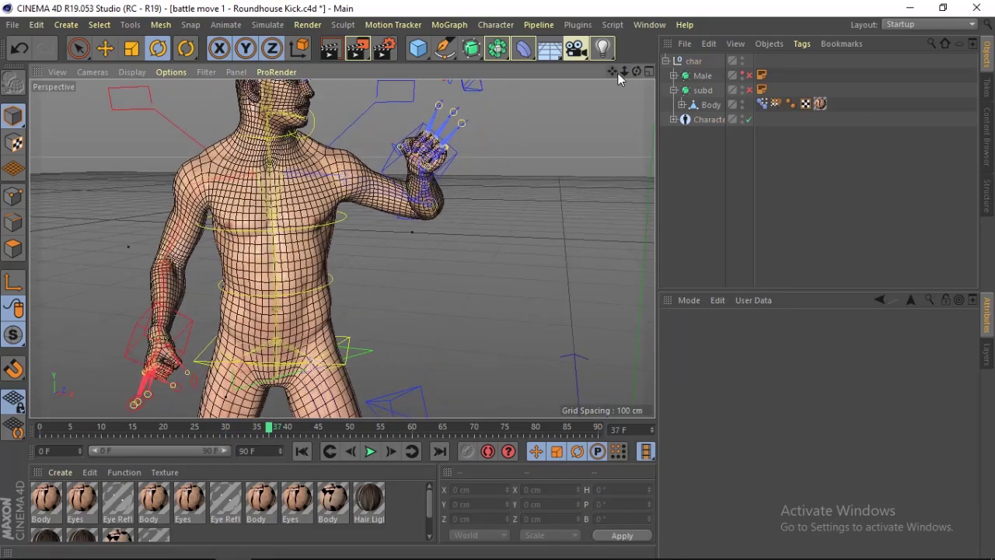
left_click_drag(636, 71, 544, 93)
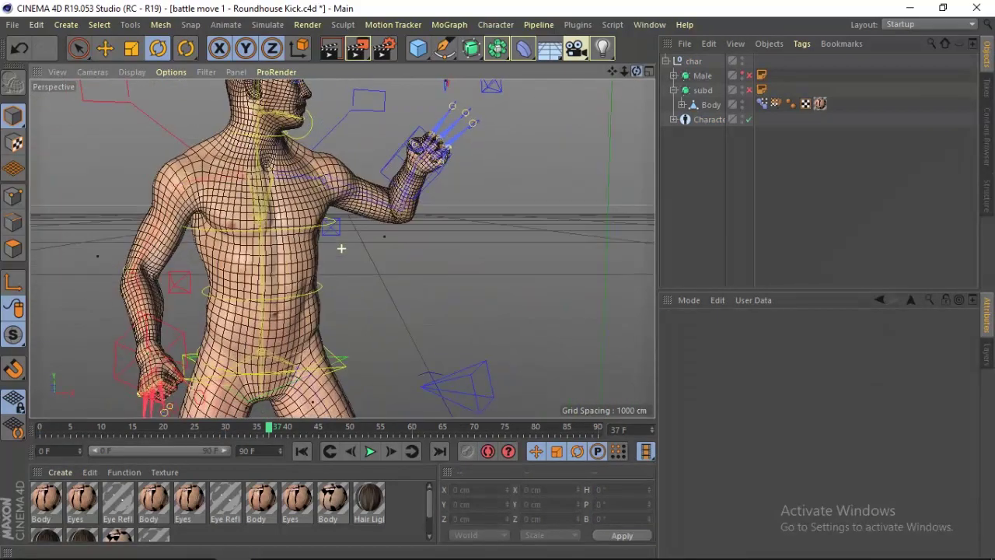
Rotate the left collar in small tilts, comparing against the reference video
left_click(369, 100)
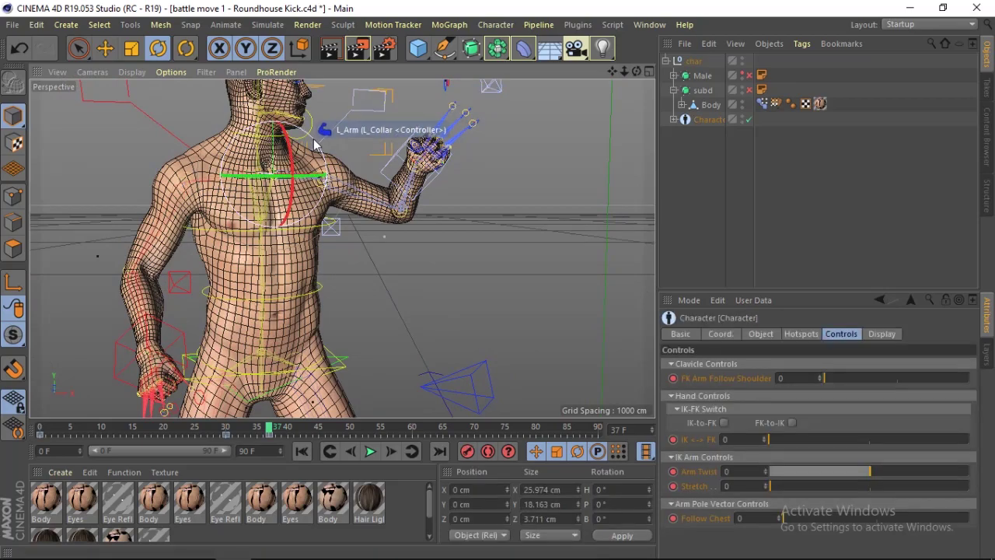
key("alt+Tab")
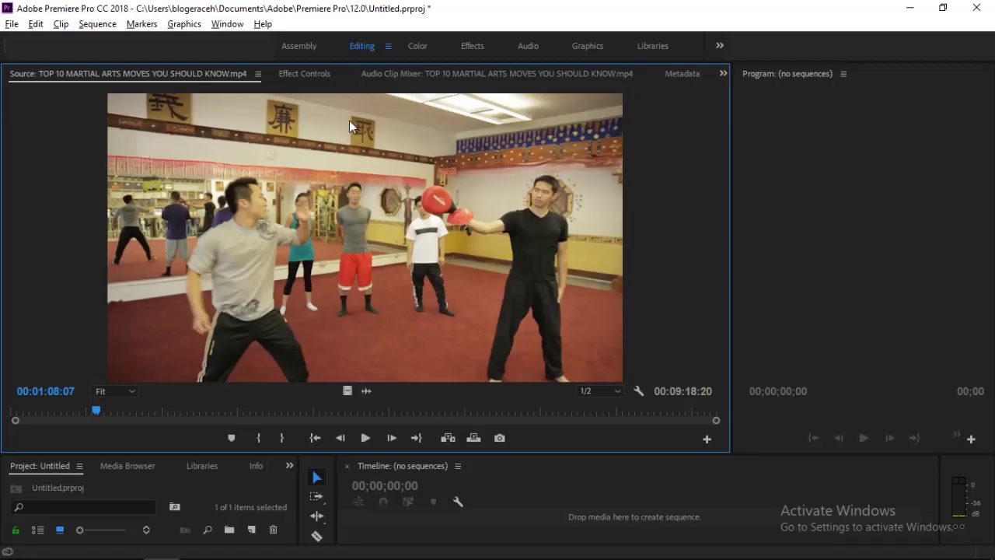
key("alt+Tab")
left_click_drag(311, 178, 289, 177)
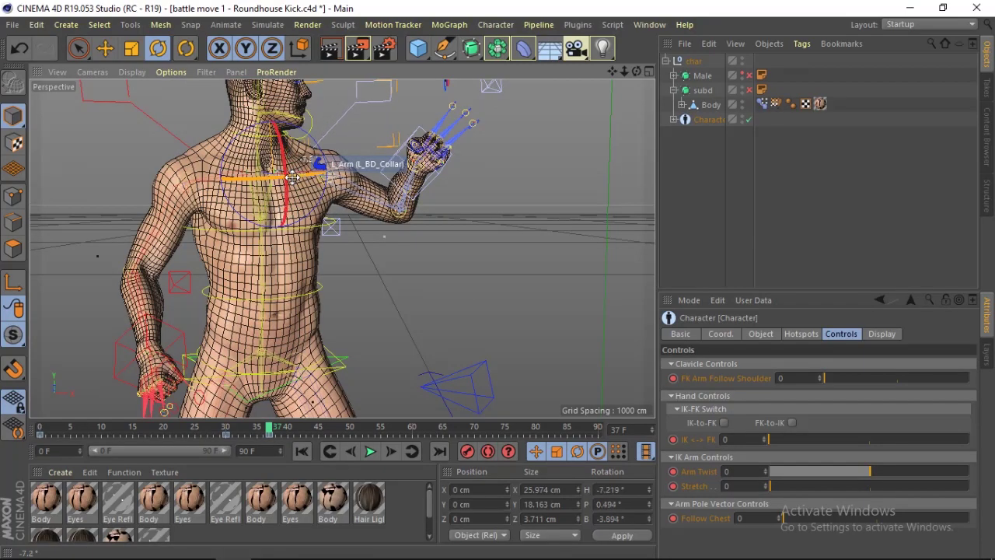
key("alt+Tab")
key("alt+Tab")
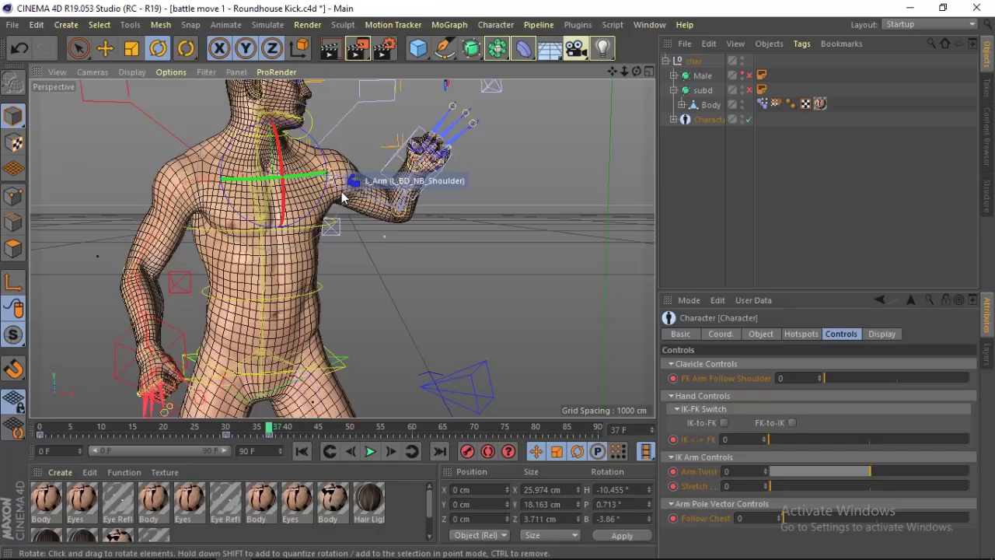
left_click_drag(355, 182, 306, 189)
key("alt+Tab")
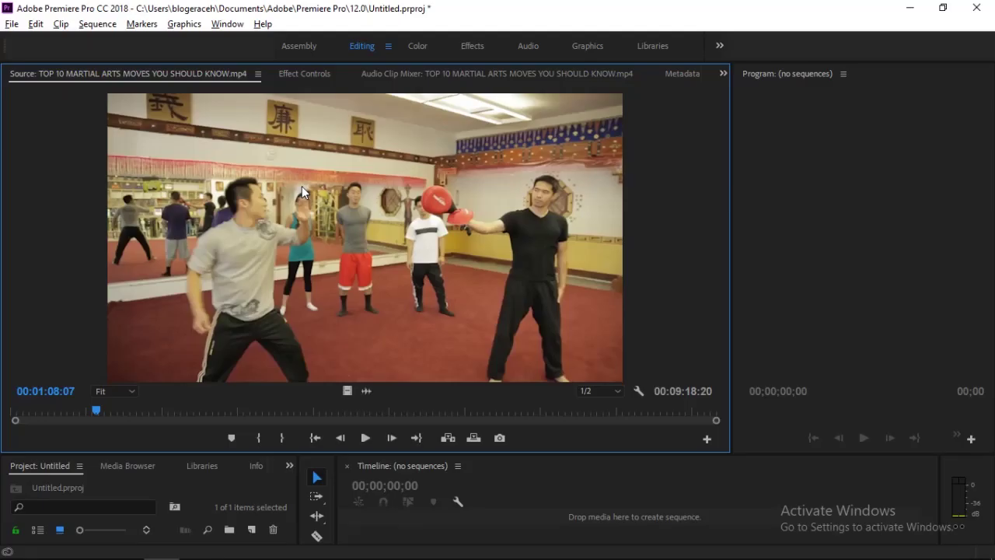
key("alt+Tab")
mouse_move(334, 138)
left_mouse_down()
mouse_move(310, 173)
mouse_move(331, 163)
left_mouse_up()
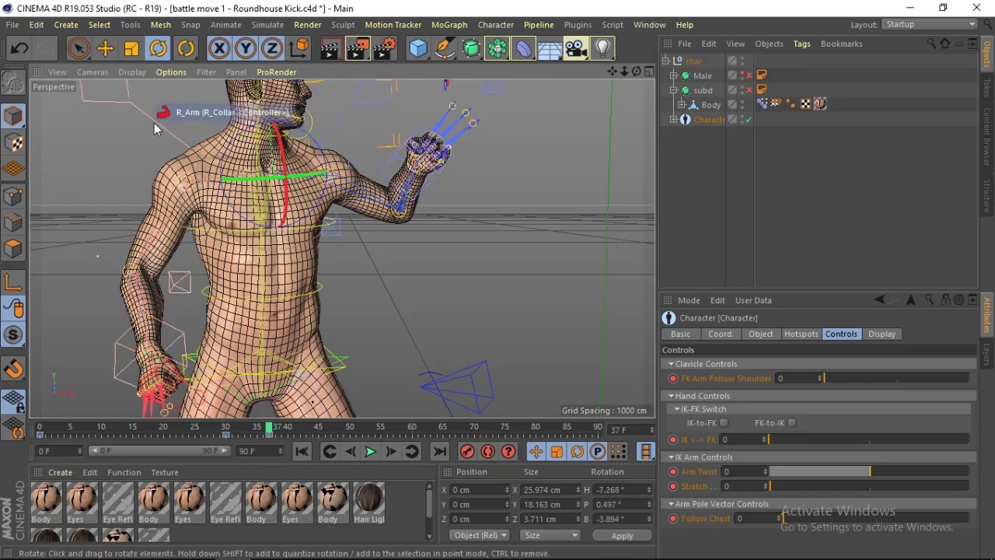
Rotate the right collar to adjust the shoulder and check it from several angles
left_click_drag(226, 169, 210, 178)
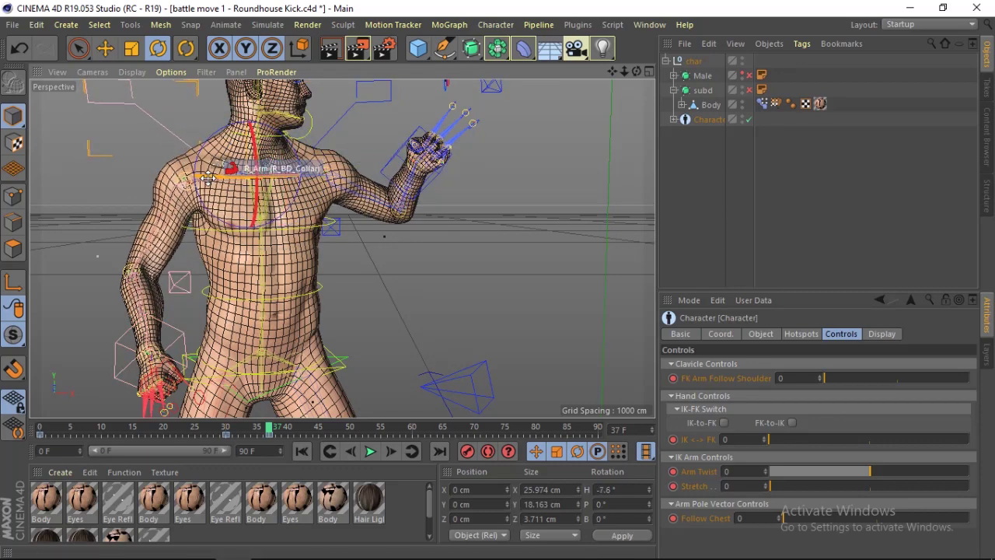
key("alt+Tab")
key("alt+Tab")
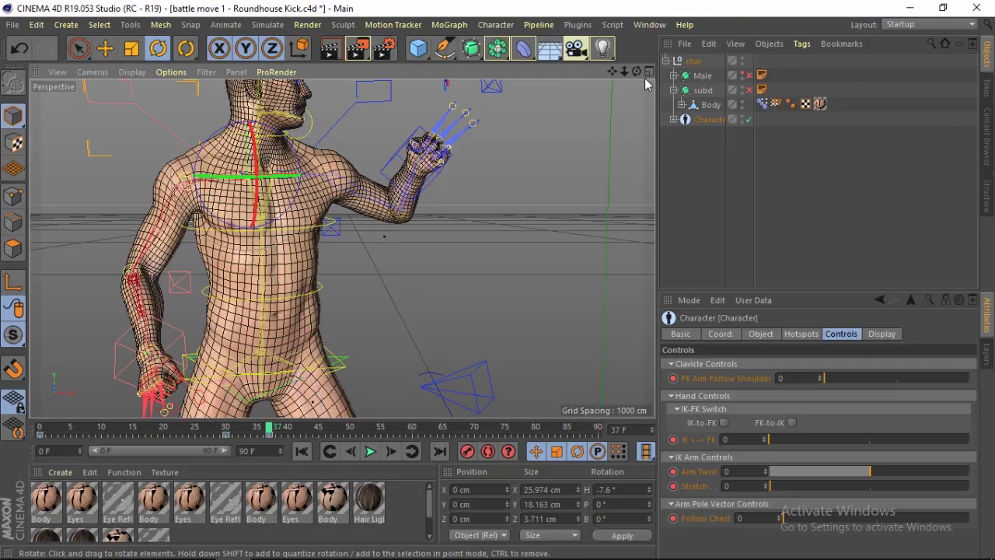
left_click_drag(647, 84, 341, 248, "alt")
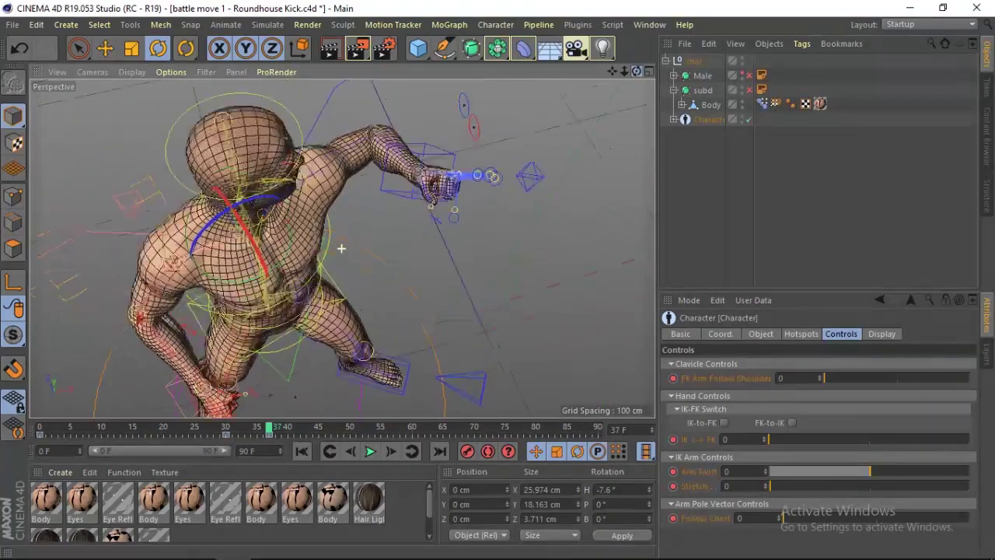
mouse_move(636, 72)
left_mouse_down()
mouse_move(622, 77)
mouse_move(640, 69)
left_mouse_up()
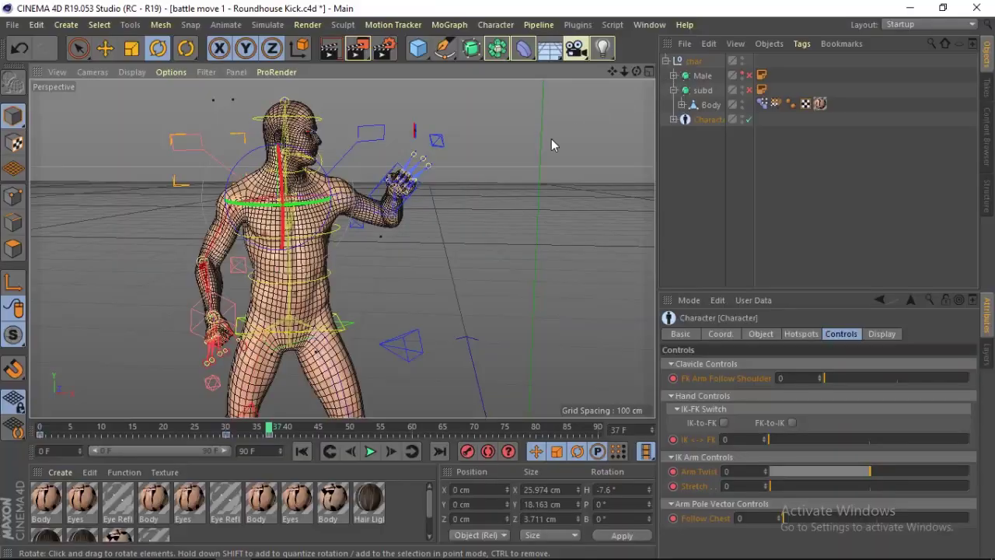
left_click_drag(636, 72, 613, 74)
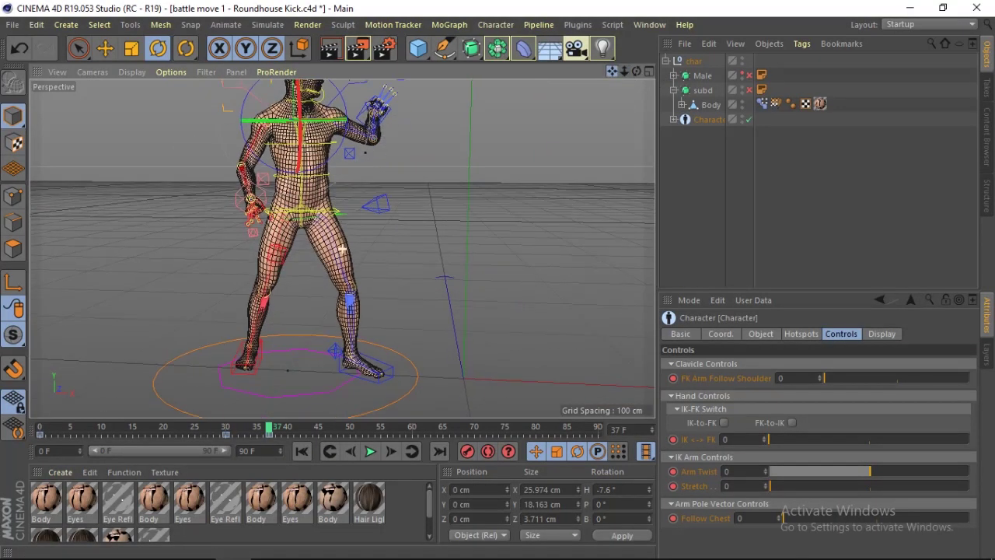
left_click_drag(368, 168, 340, 248, "alt")
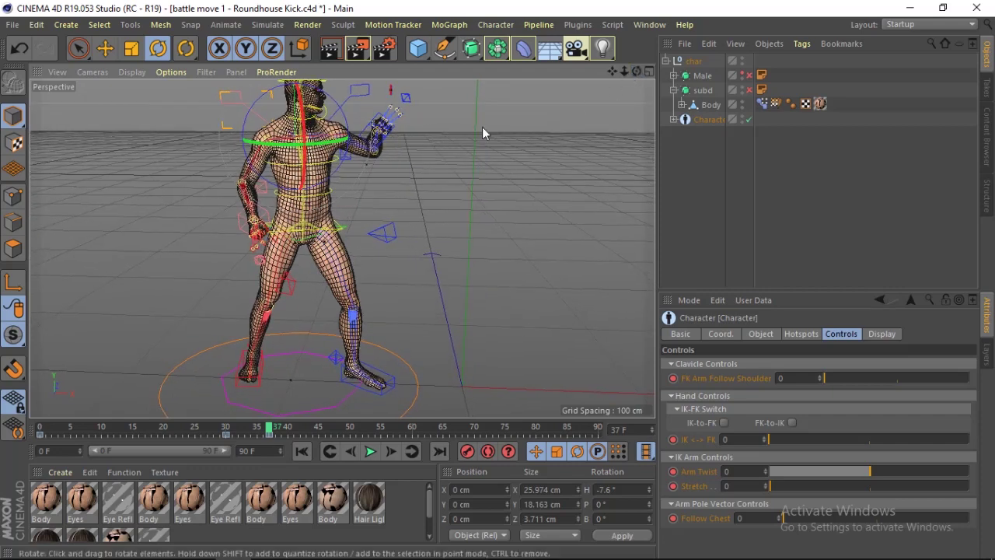
Rotate the chest and upper spine controller to about H -1.5°, B -0.48°
left_click_drag(303, 86, 351, 104)
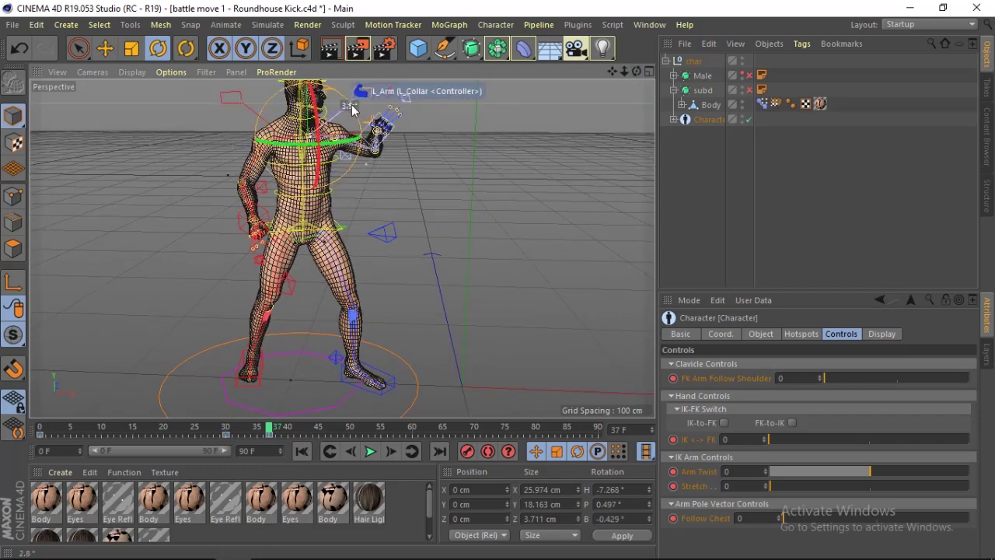
left_click_drag(637, 70, 544, 77)
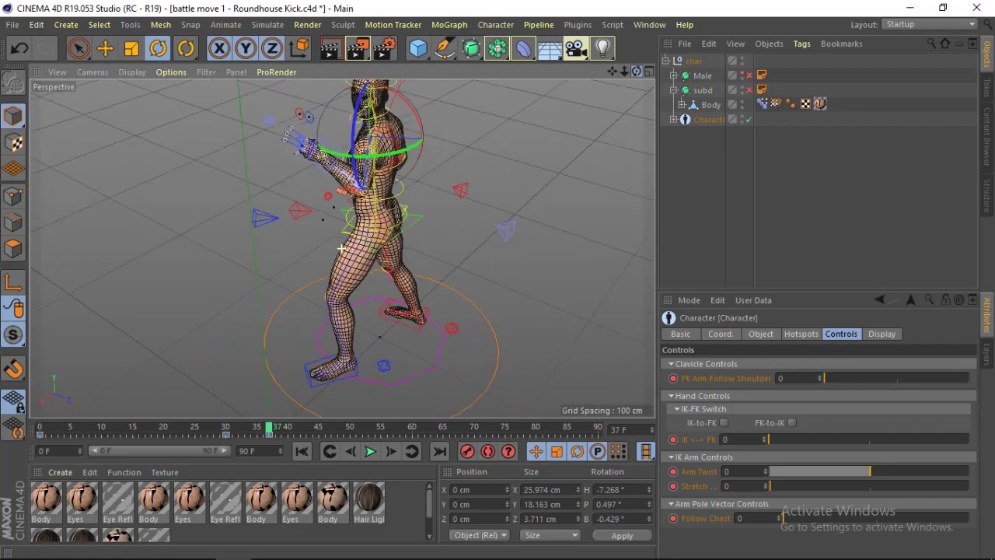
left_click_drag(341, 248, 526, 151)
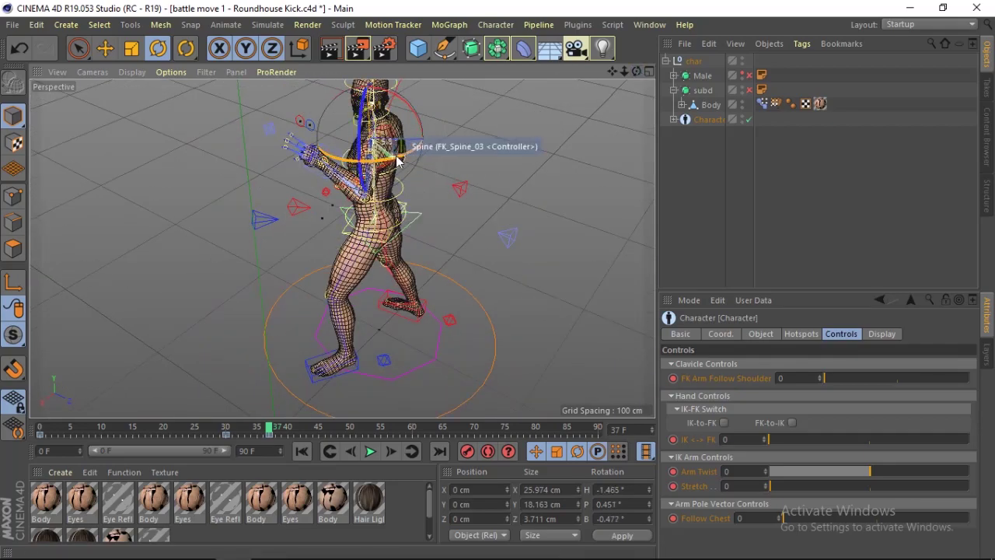
left_click_drag(637, 70, 544, 74)
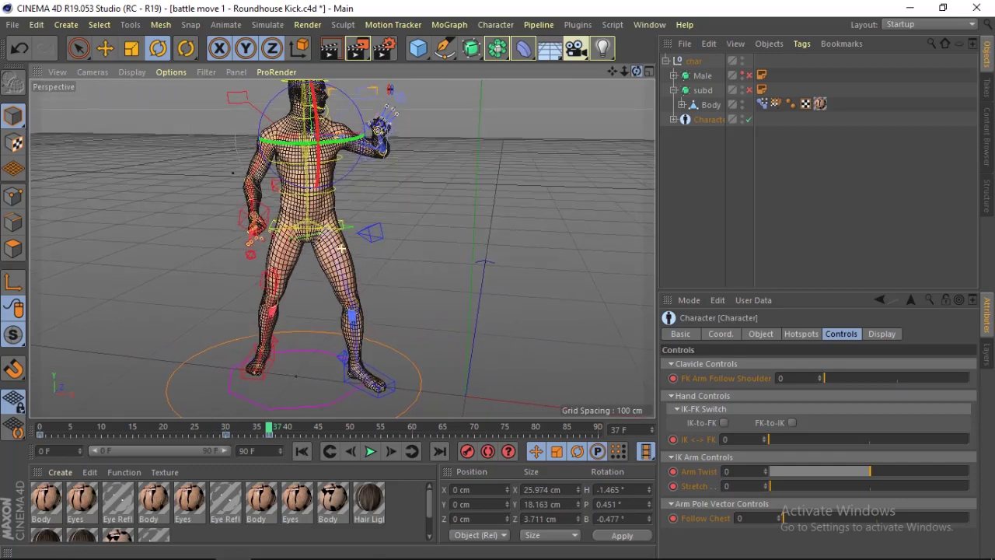
left_click_drag(341, 248, 586, 140, "alt")
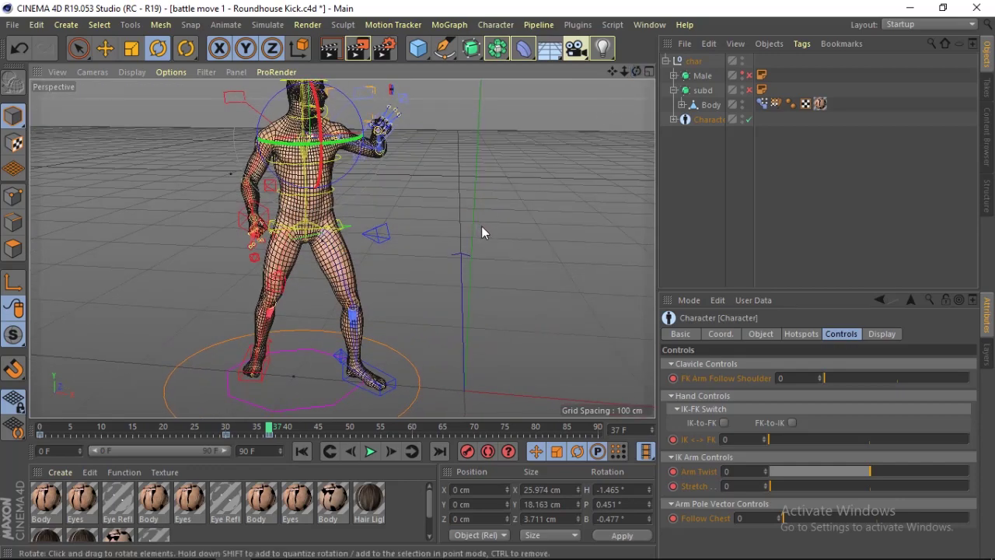
Orbit closer to the character and tilt its head slightly, then deselect
left_click(704, 121)
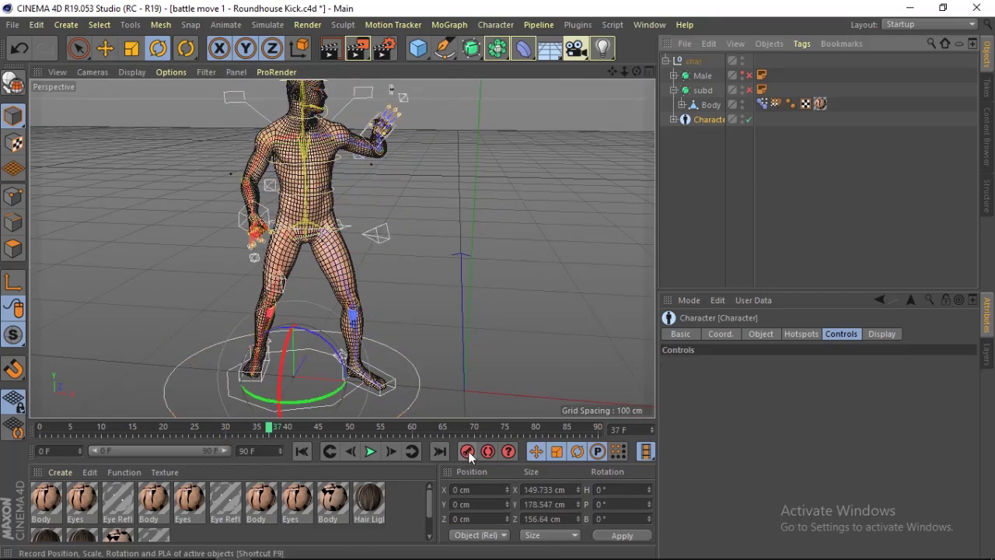
mouse_move(639, 68)
left_mouse_down()
mouse_move(591, 74)
mouse_move(625, 94)
left_mouse_up()
left_click_drag(342, 248, 624, 74)
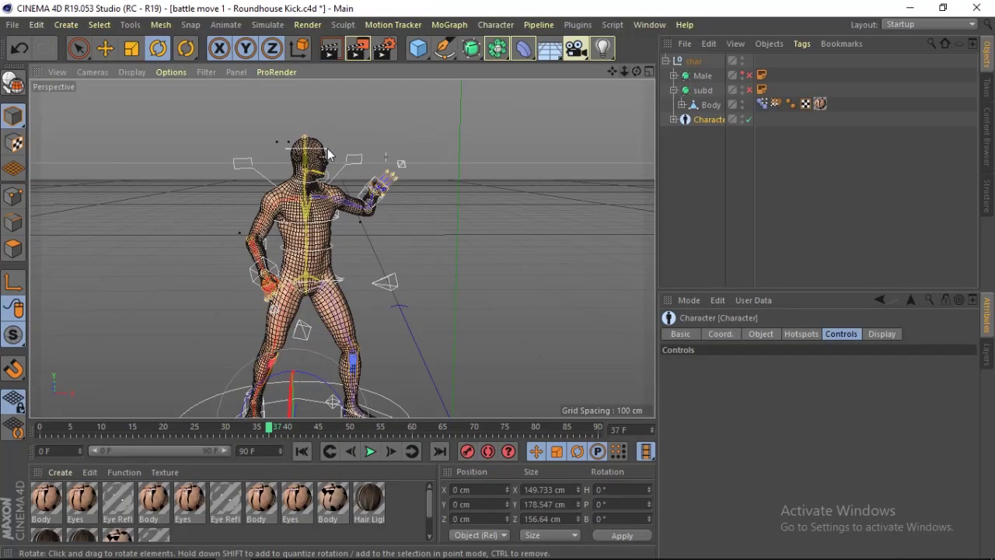
left_click(327, 148)
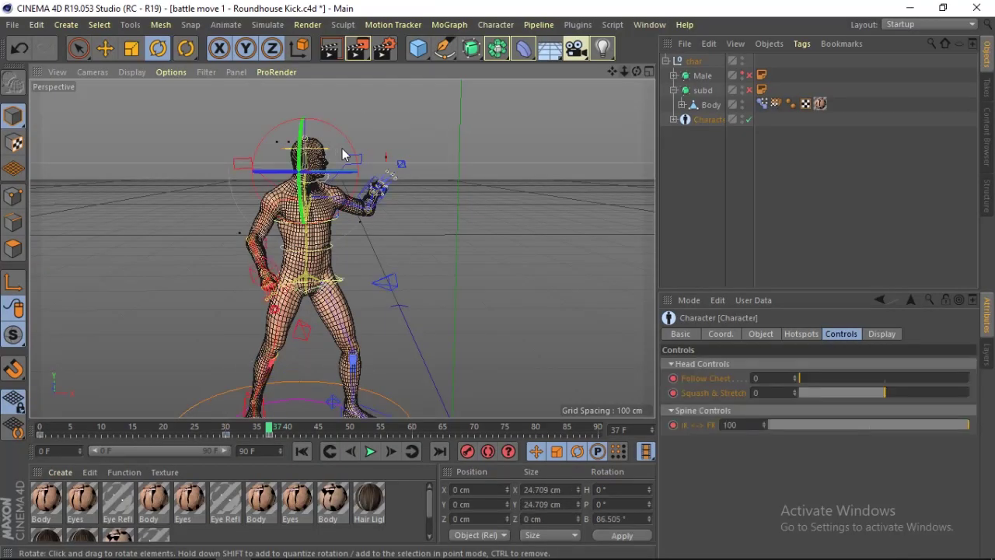
left_click_drag(348, 154, 353, 142)
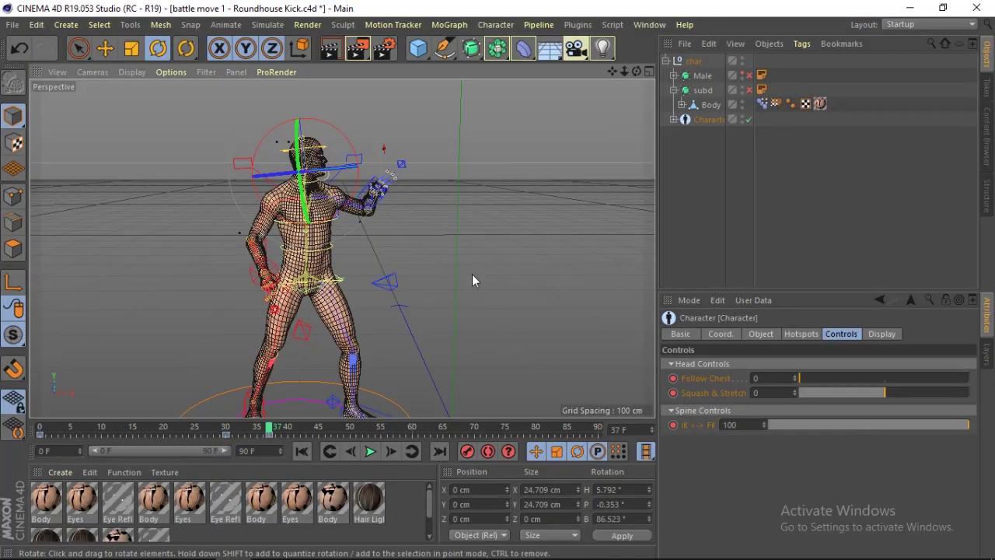
left_click(472, 280)
Play the animation from the start, orbiting to face the character, then stop it
left_click_drag(271, 429, 45, 440)
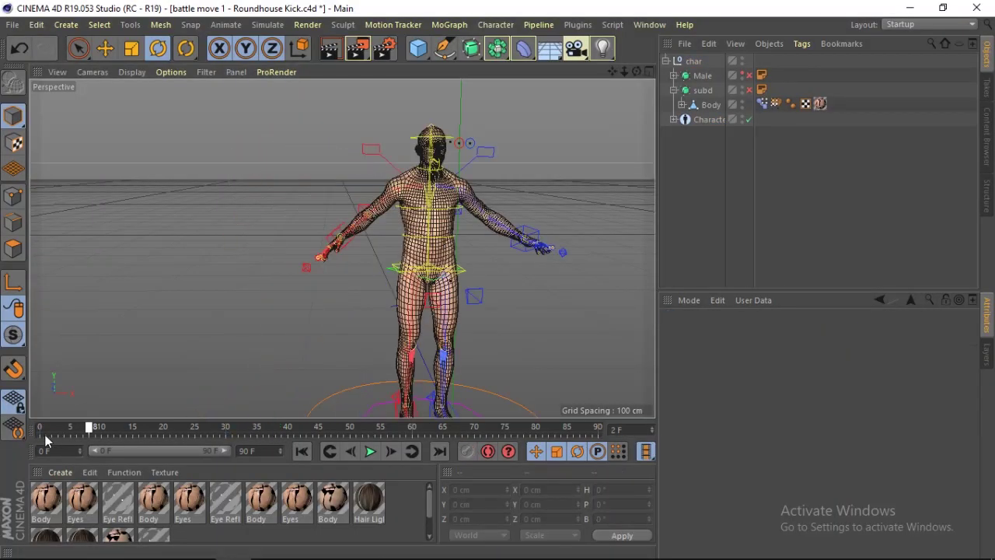
left_click(368, 455)
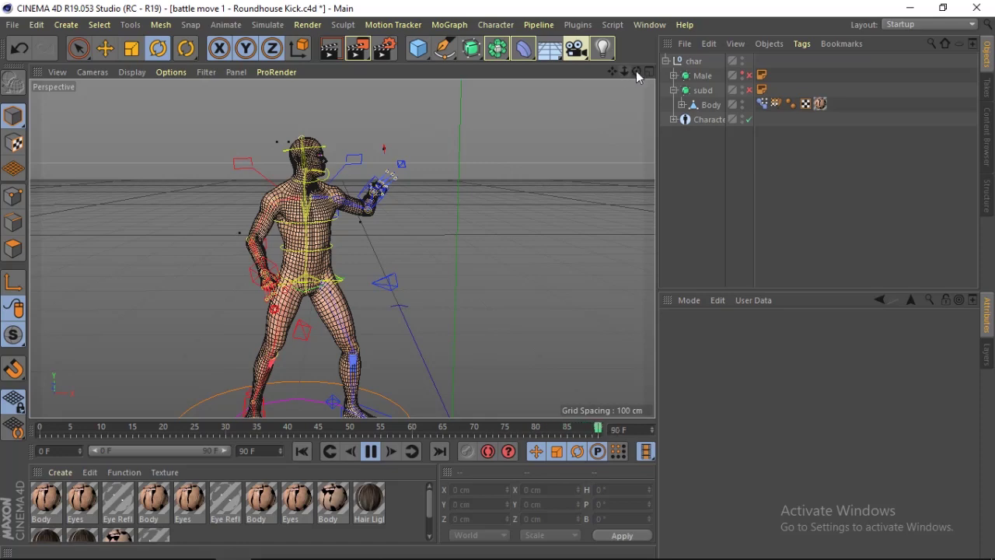
left_click_drag(636, 70, 605, 116)
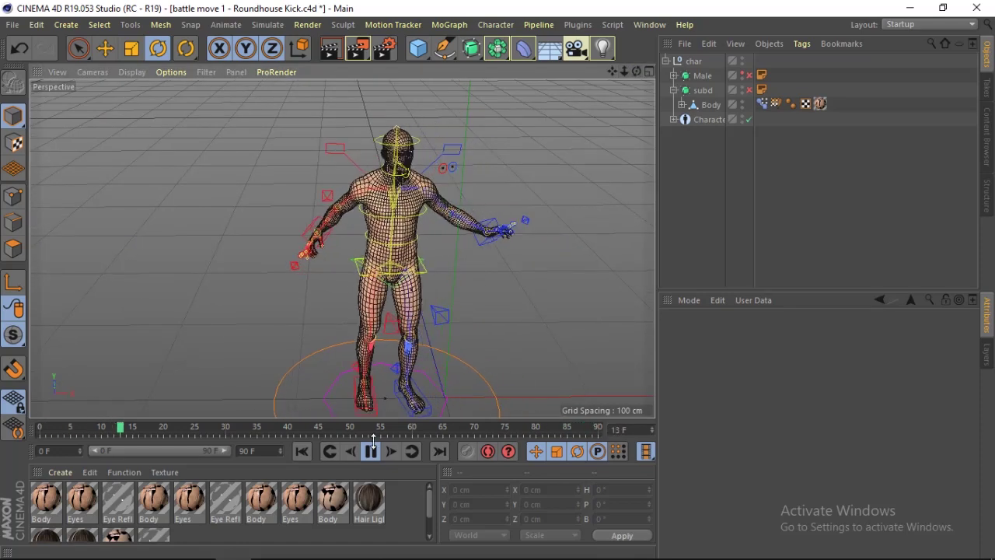
left_click(371, 451)
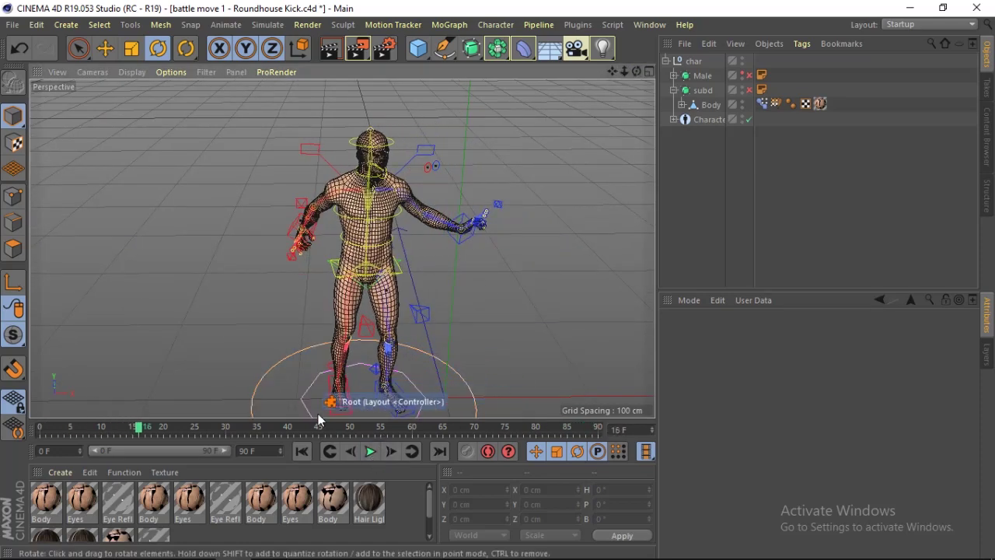
Scrub between frames 33 and 37, checking the guard pose from above and eye level
left_click(258, 430)
left_click_drag(257, 433, 244, 433)
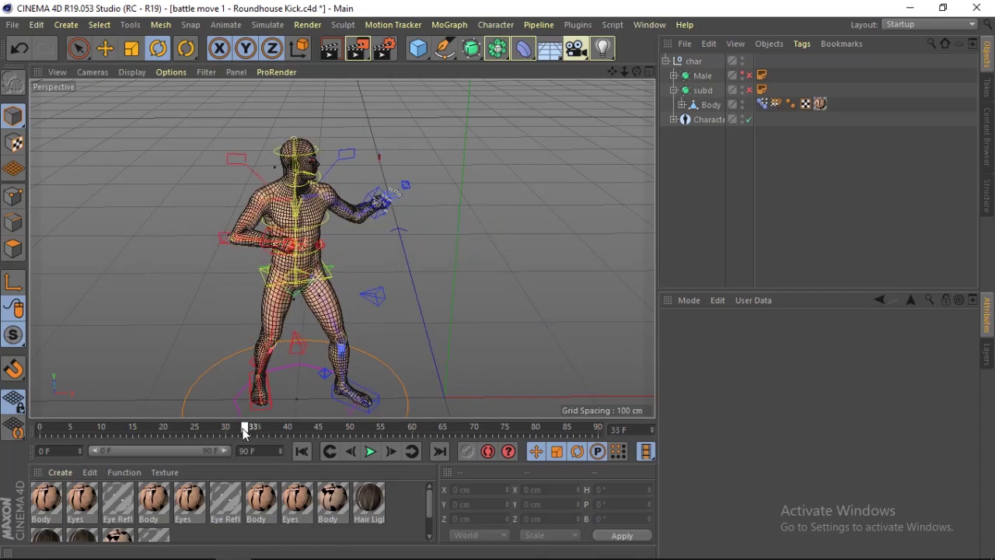
left_click_drag(637, 71, 607, 155)
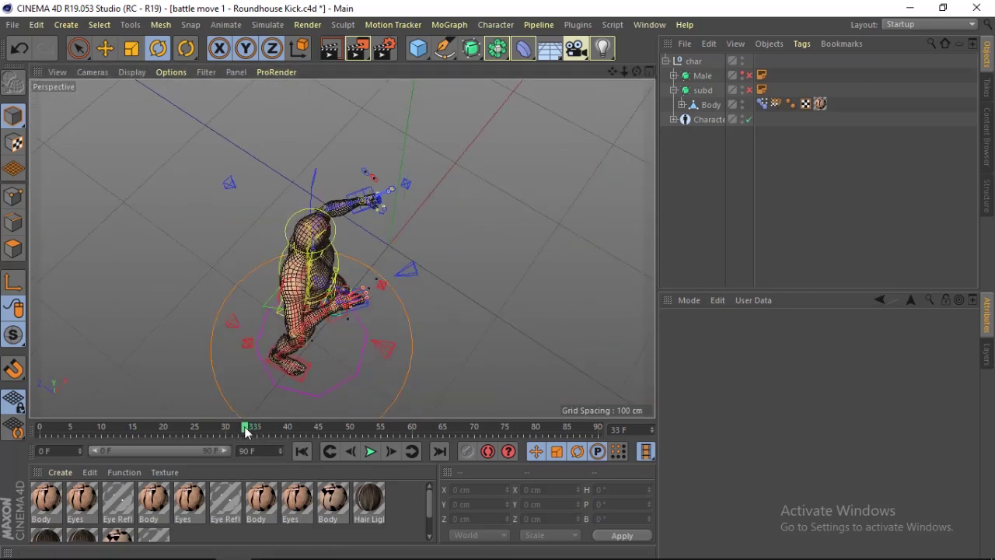
mouse_move(249, 433)
left_mouse_down()
mouse_move(276, 429)
mouse_move(225, 429)
mouse_move(270, 438)
mouse_move(243, 432)
mouse_move(259, 432)
left_mouse_up()
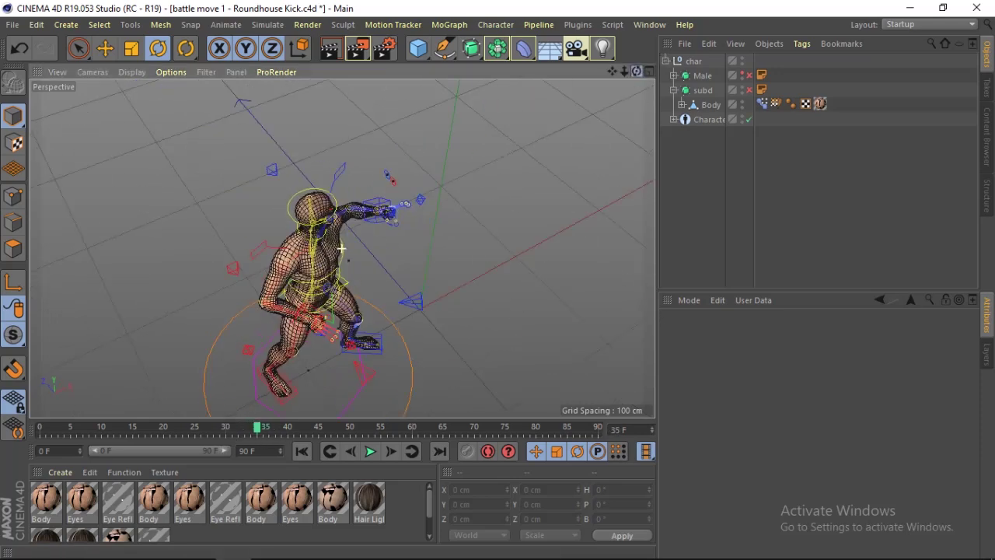
left_click_drag(642, 98, 593, 129, "alt")
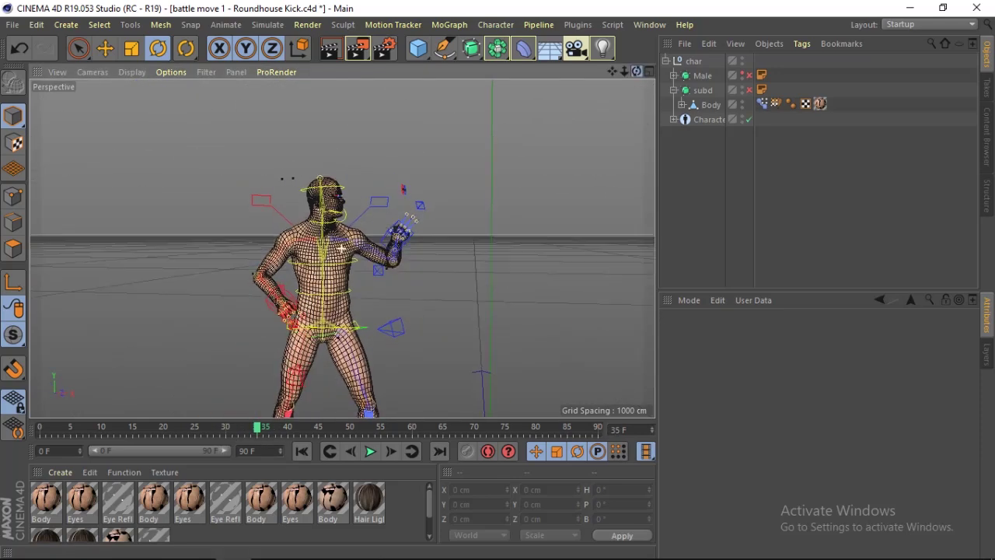
left_click(261, 432)
left_click_drag(251, 429, 242, 428)
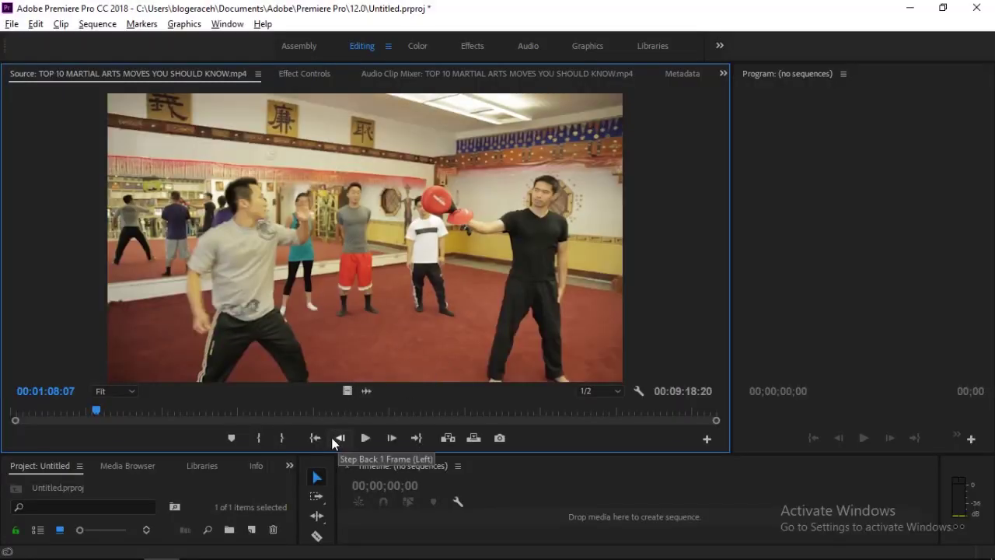
Frame-step the reference clip back and forth until it sits at 00:01:08:03
left_click(339, 438)
left_click(339, 438)
left_click(339, 438)
left_click(339, 438)
left_click(339, 438)
left_click(339, 438)
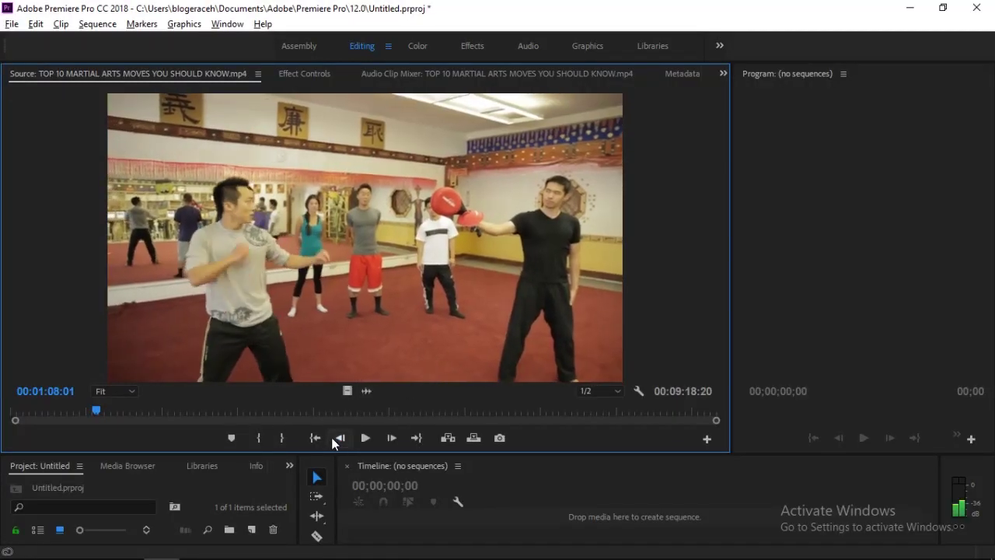
left_click(334, 440)
left_click(391, 439)
left_click(391, 438)
left_click(391, 439)
left_click(392, 439)
left_click(391, 439)
left_click(391, 439)
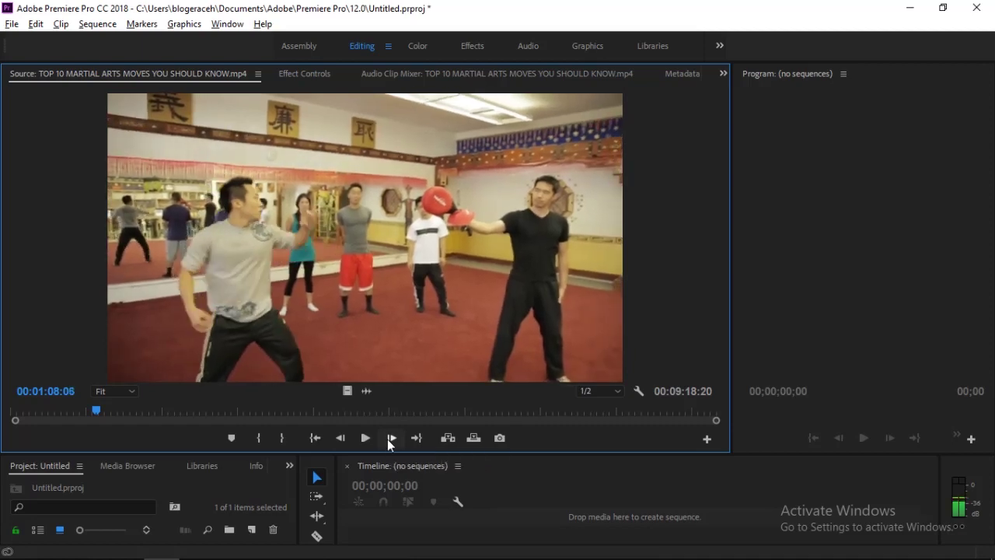
left_click(391, 439)
left_click(337, 440)
left_click(337, 440)
left_click(338, 441)
left_click(338, 441)
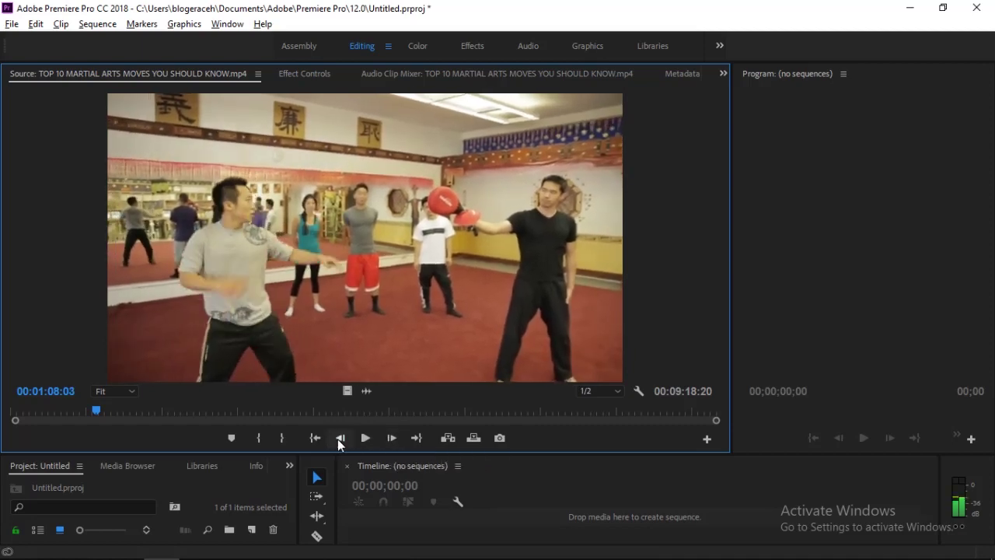
left_click(339, 442)
left_click(339, 444)
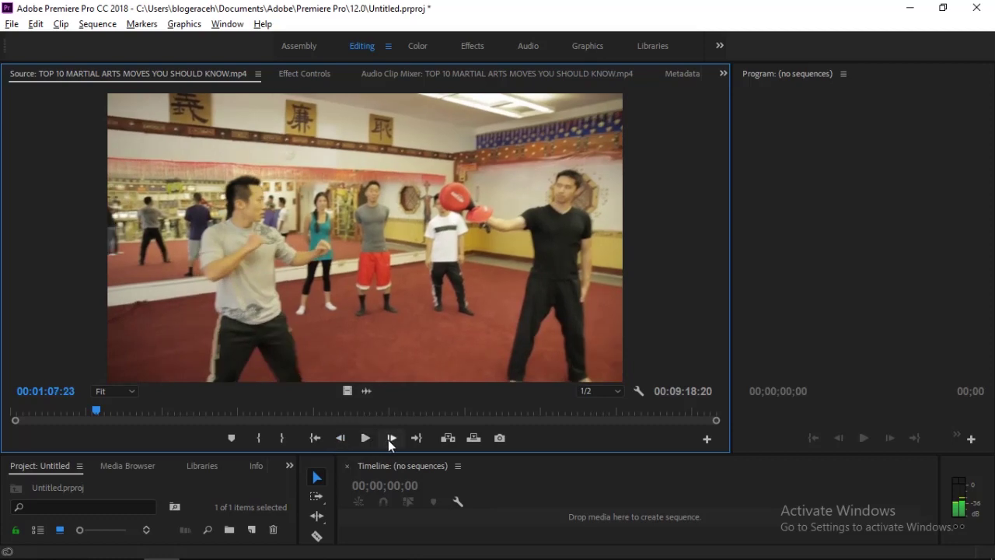
left_click(389, 439)
left_click(389, 439)
left_click(389, 439)
left_click(388, 440)
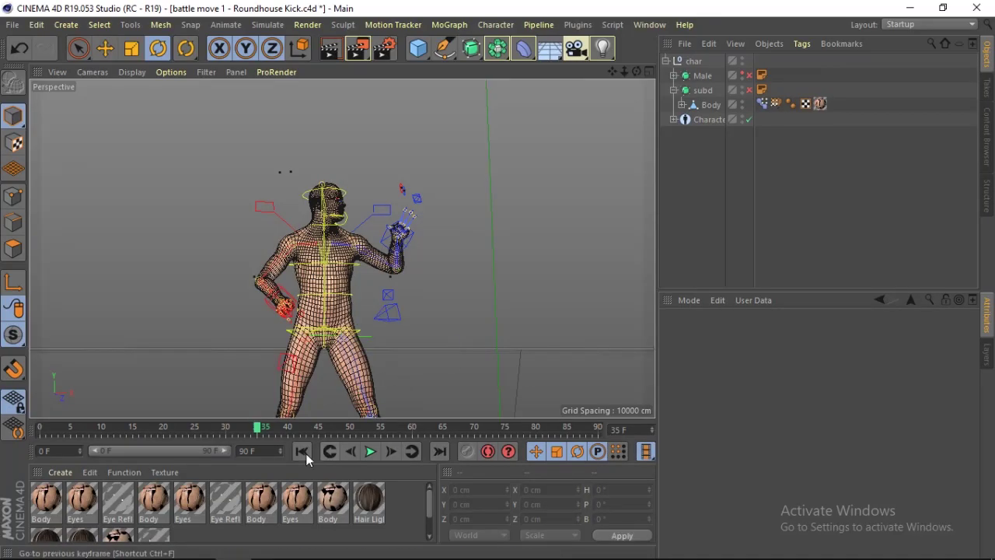
At frame 34, move the left hand controller to the right into position
left_click_drag(253, 427, 246, 428)
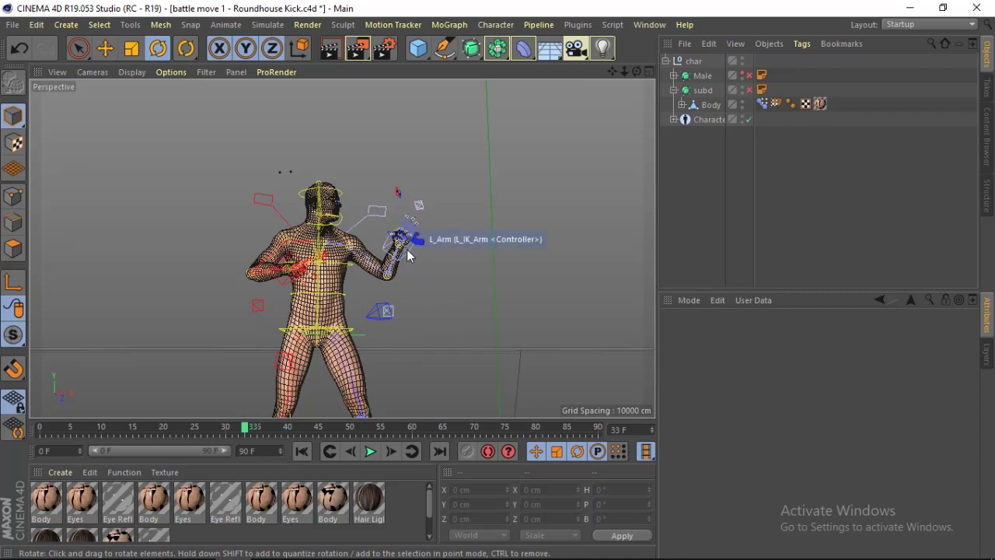
left_click(410, 229)
key("e")
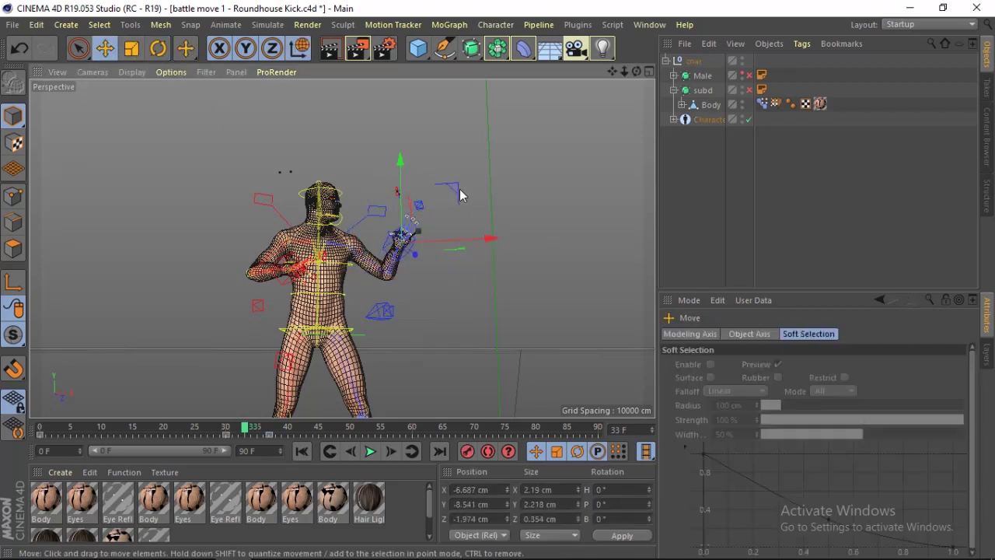
left_click(415, 254)
left_click_drag(410, 249, 486, 237)
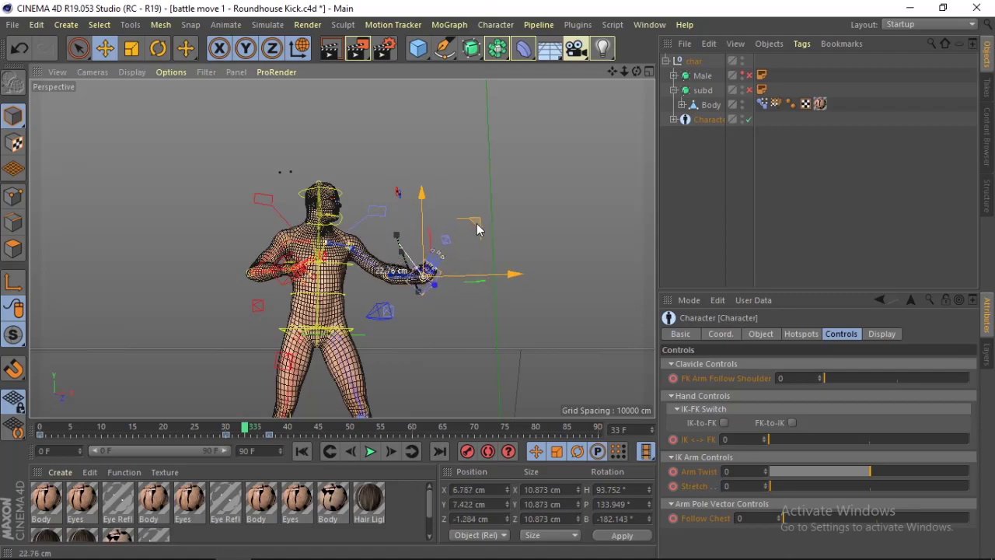
left_click_drag(486, 237, 475, 226)
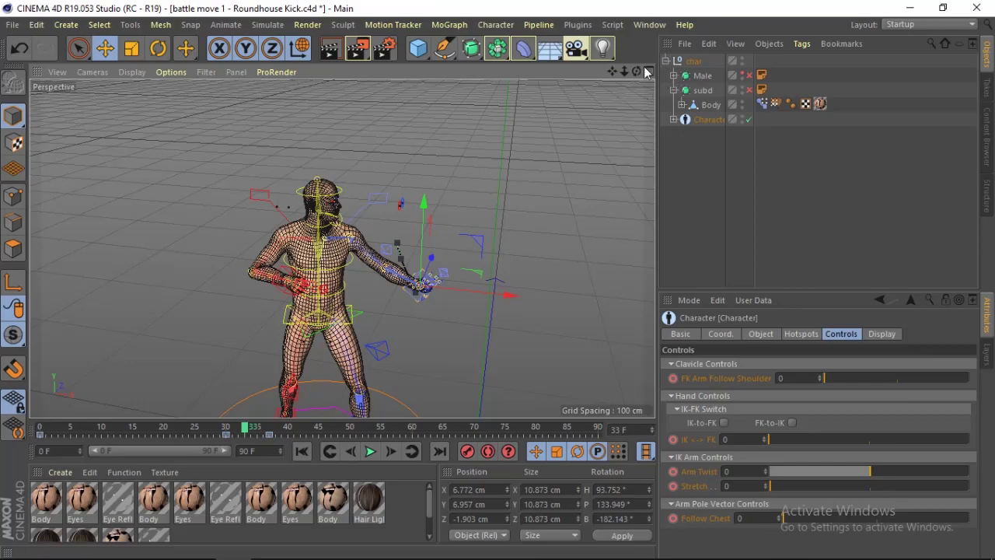
From a side view, shift the hand controller along X and rotate the hand to match the reference
left_click_drag(636, 72, 575, 74)
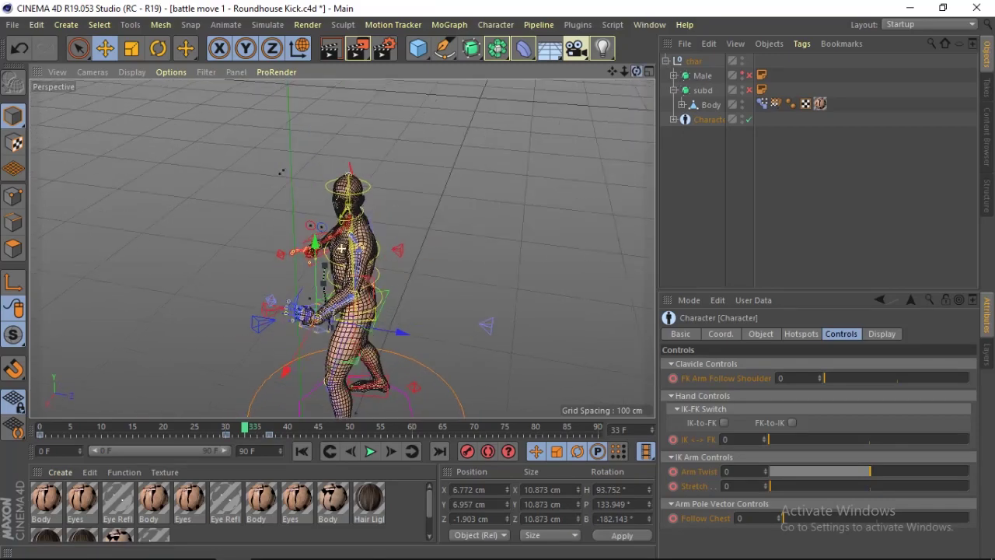
left_click_drag(416, 318, 362, 330)
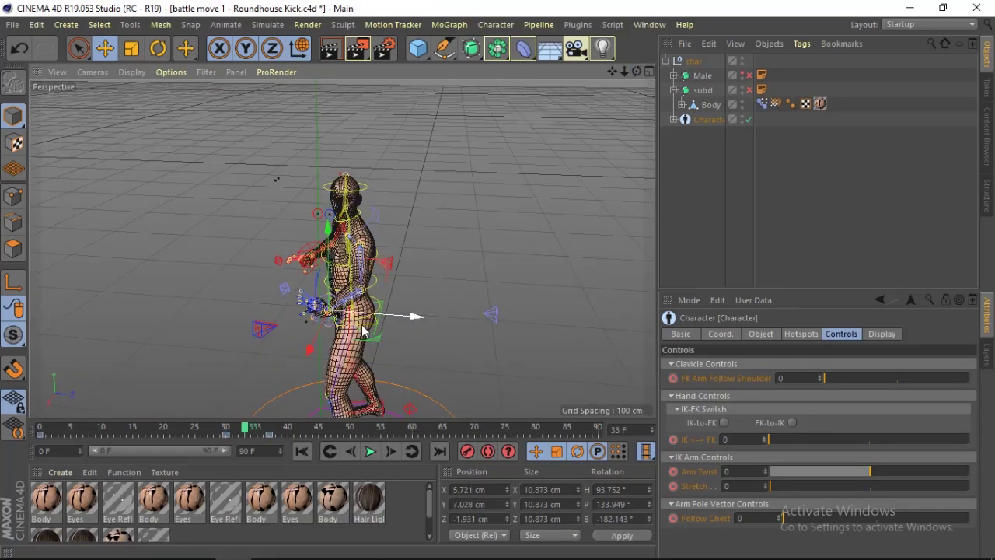
left_click_drag(310, 350, 311, 358)
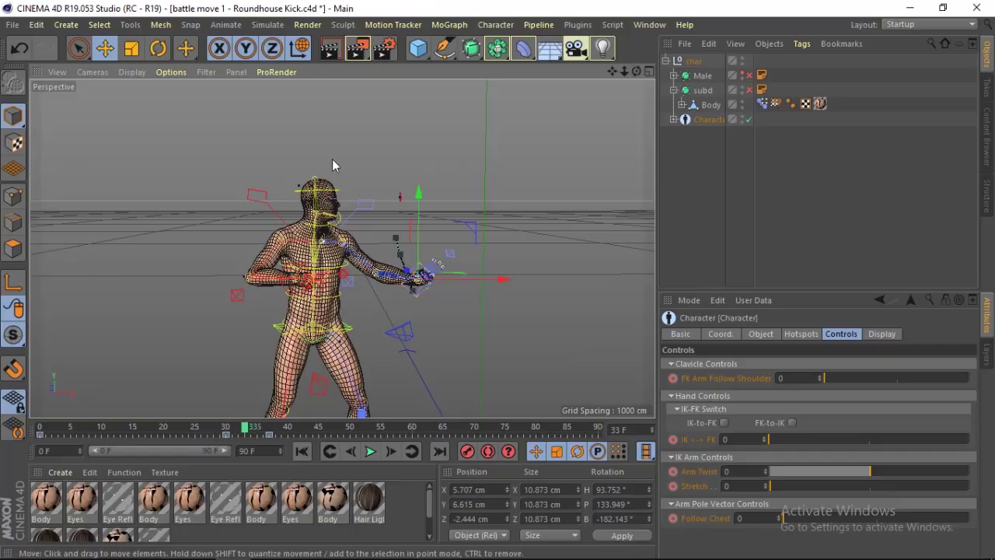
key("r")
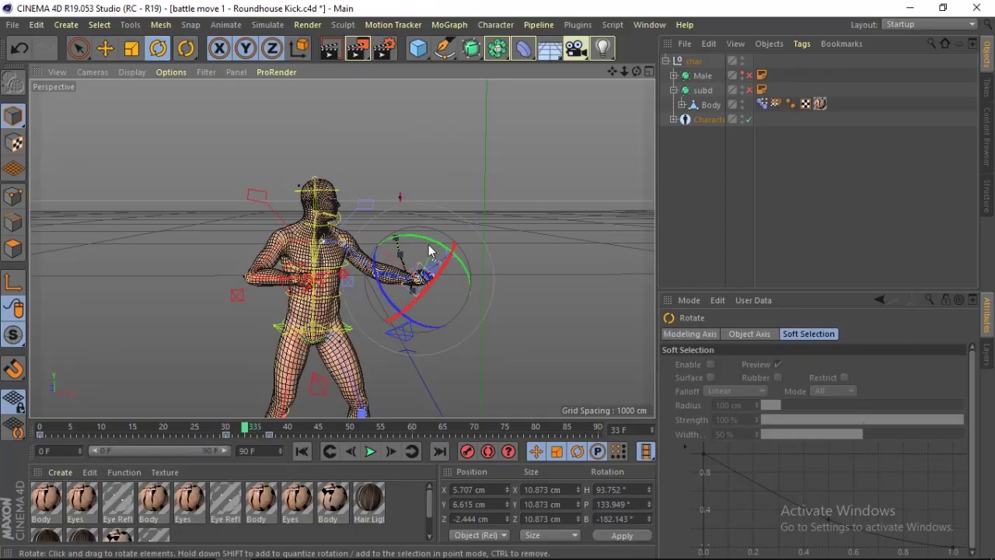
left_click_drag(430, 250, 577, 136)
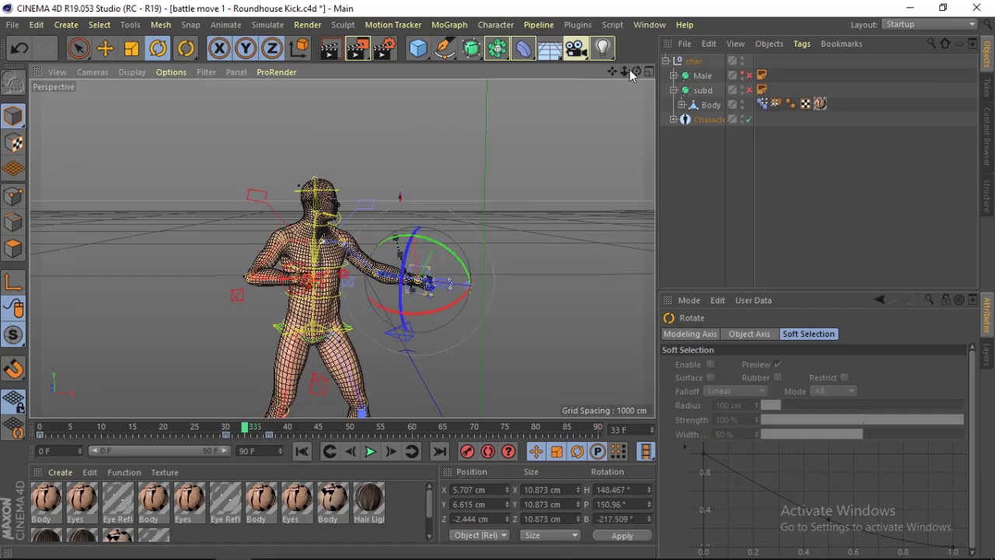
left_click_drag(631, 74, 614, 75)
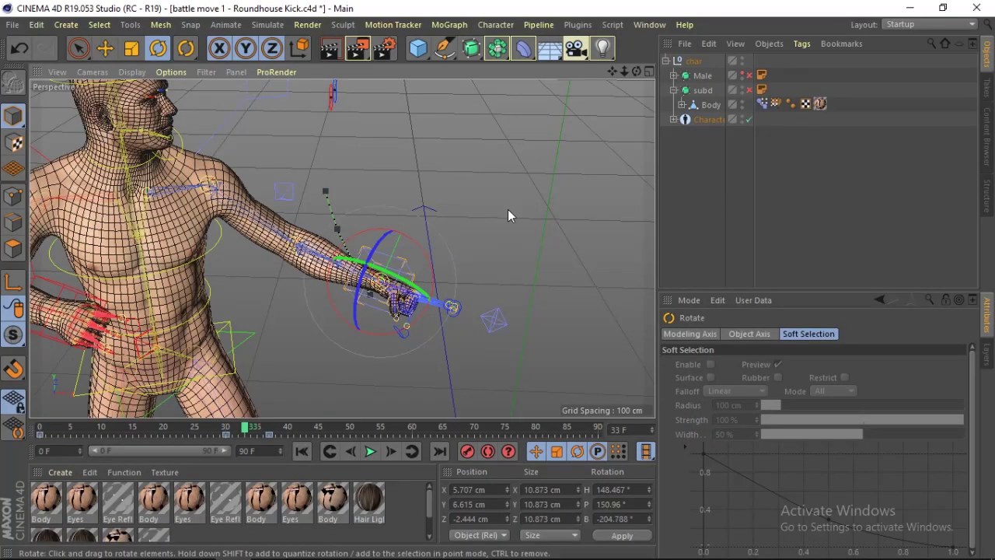
left_click(508, 209)
left_click_drag(637, 72, 637, 72)
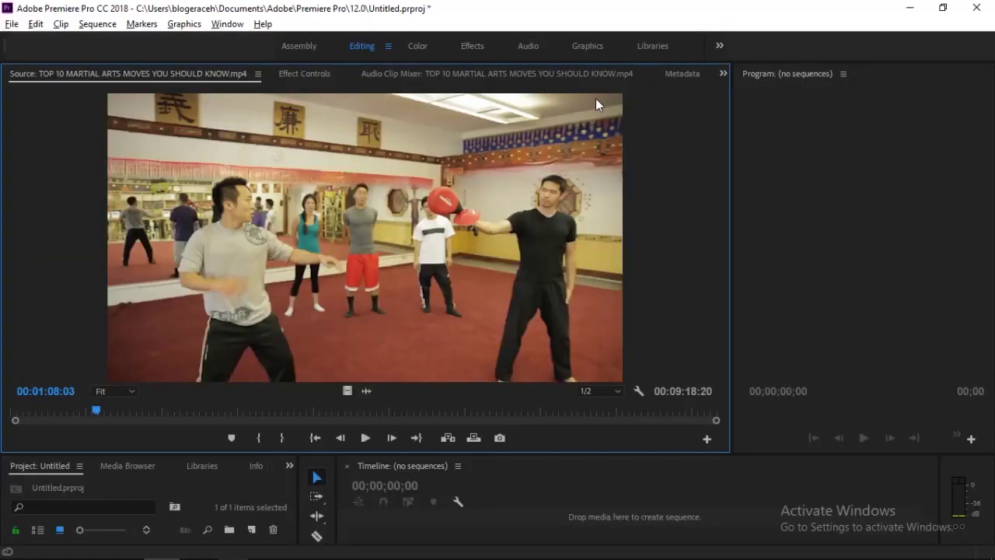
Move the left arm IK controller again and check the pose from the front
key("alt+Tab")
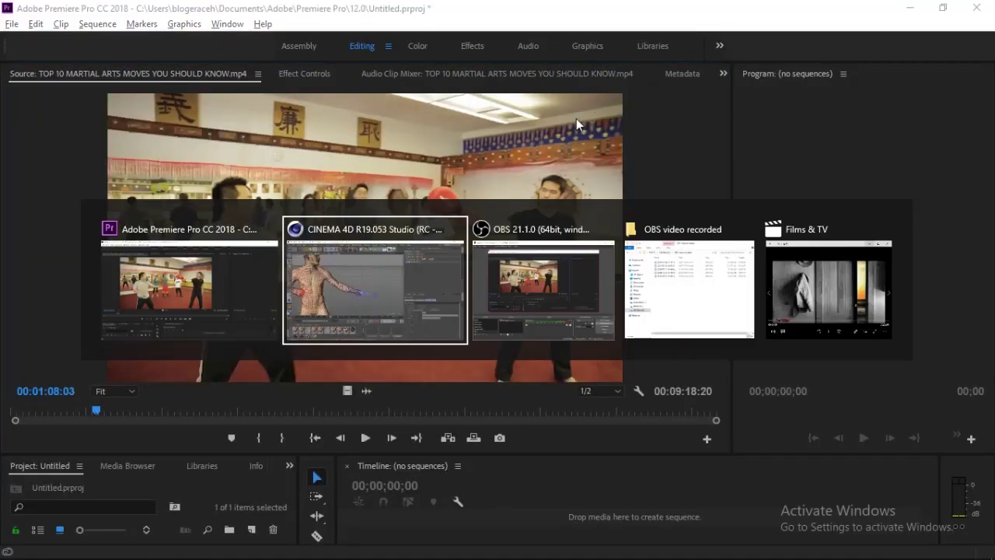
left_click(385, 264)
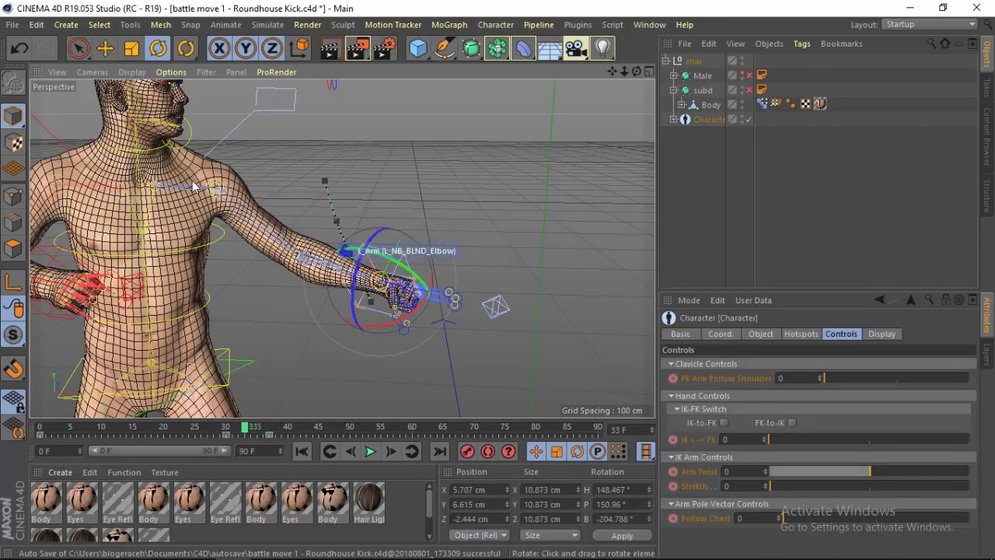
key("e")
left_click_drag(378, 265, 444, 288)
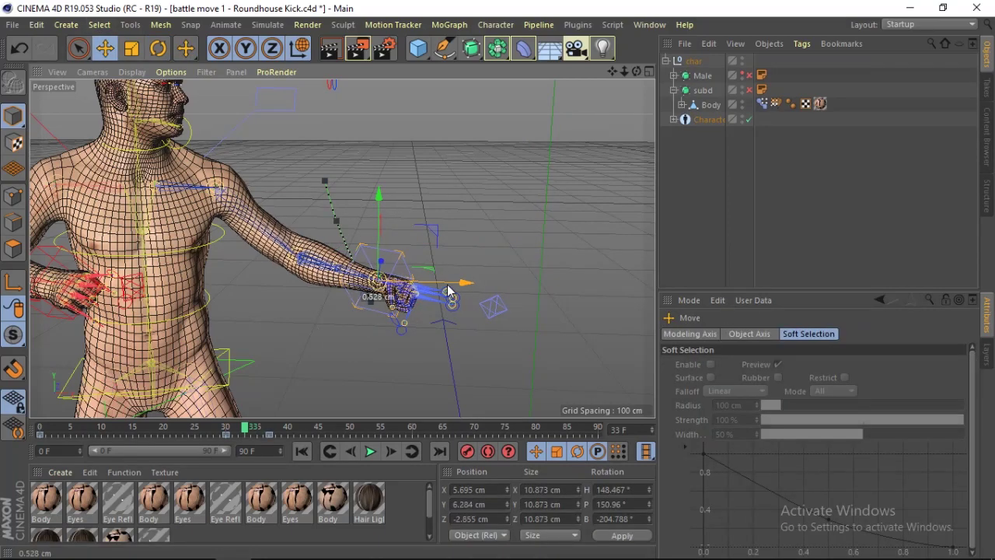
mouse_move(626, 71)
left_mouse_down()
mouse_move(607, 78)
mouse_move(653, 77)
left_mouse_up()
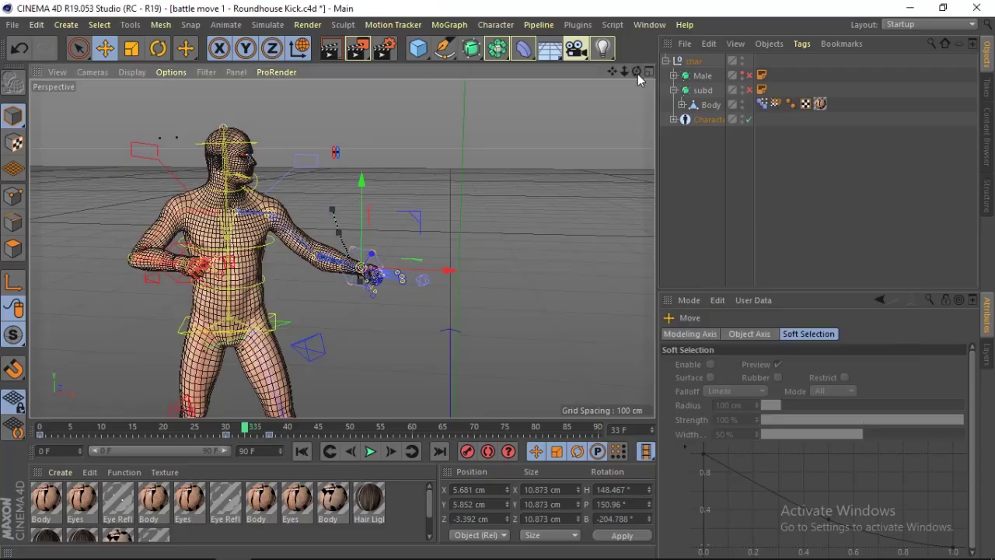
mouse_move(636, 73)
left_mouse_down()
mouse_move(622, 73)
mouse_move(647, 75)
left_mouse_up()
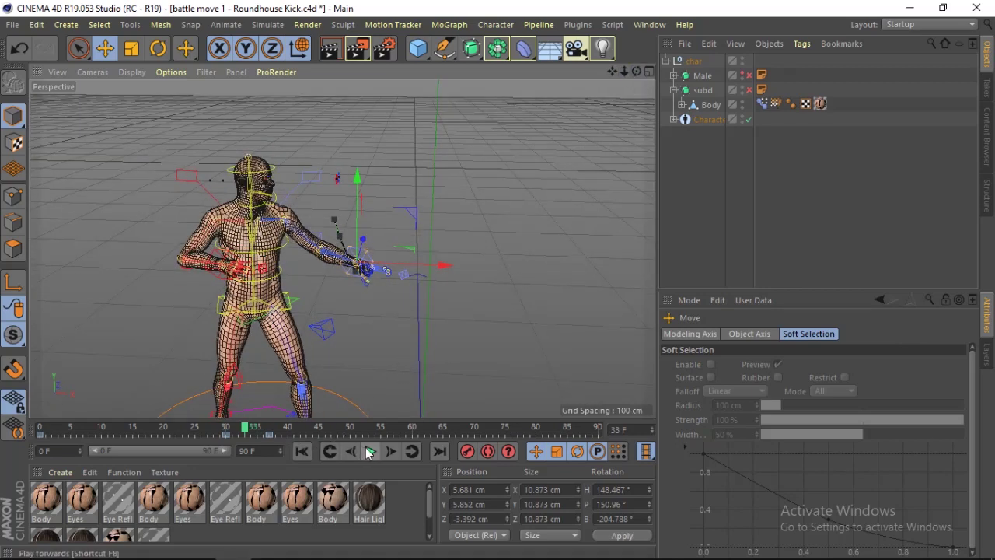
Reselect the left arm IK controller and scrub back to review earlier frames of the animation
left_click(697, 121)
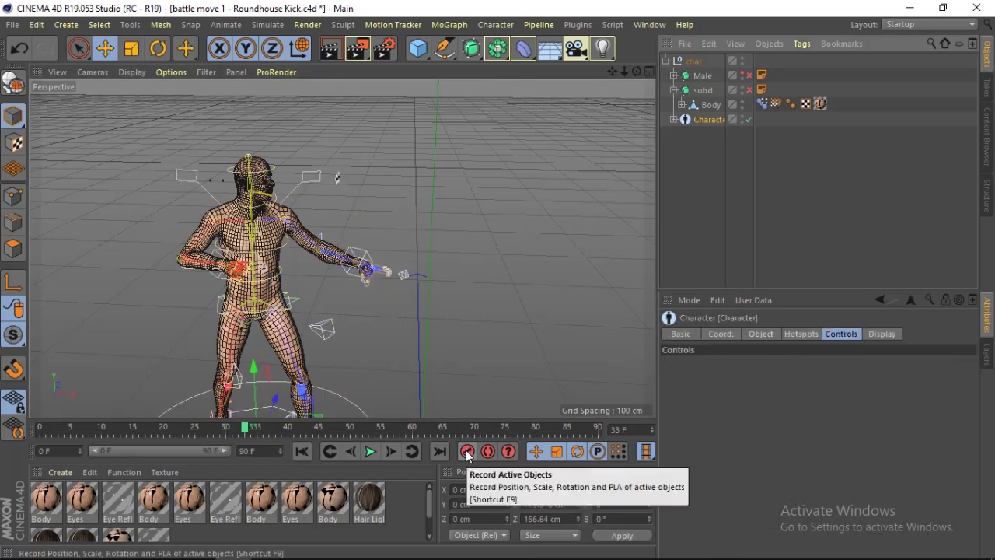
left_click(365, 261)
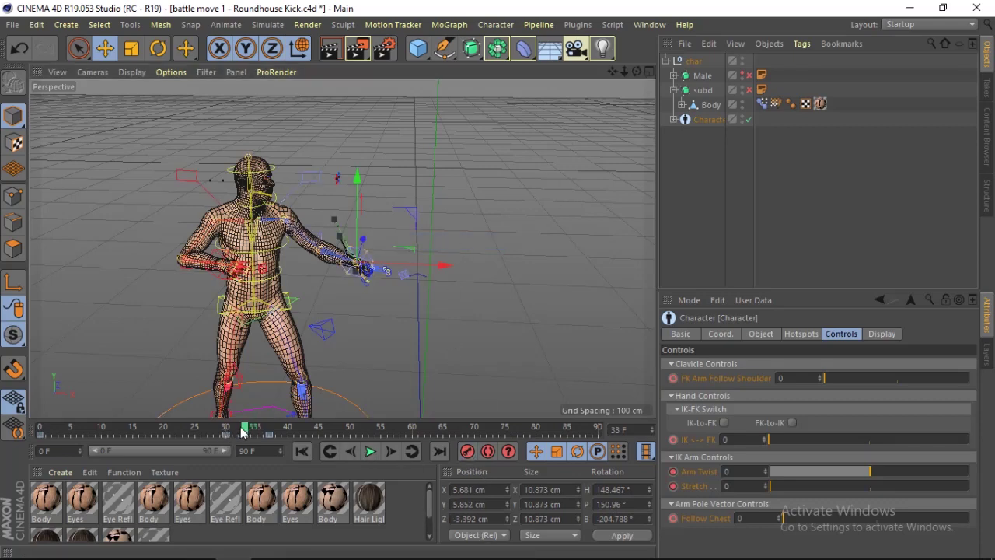
left_click_drag(246, 428, 160, 429)
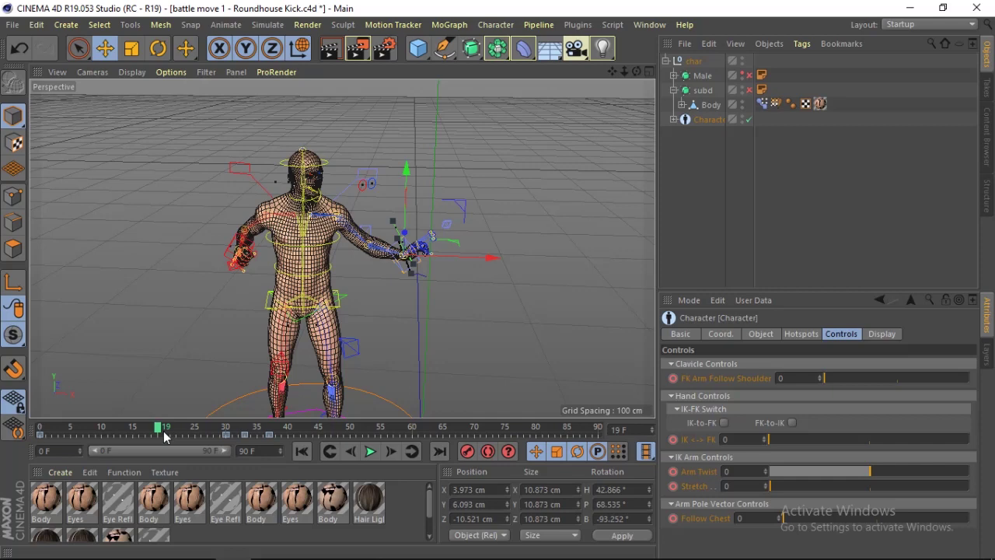
left_click(370, 453)
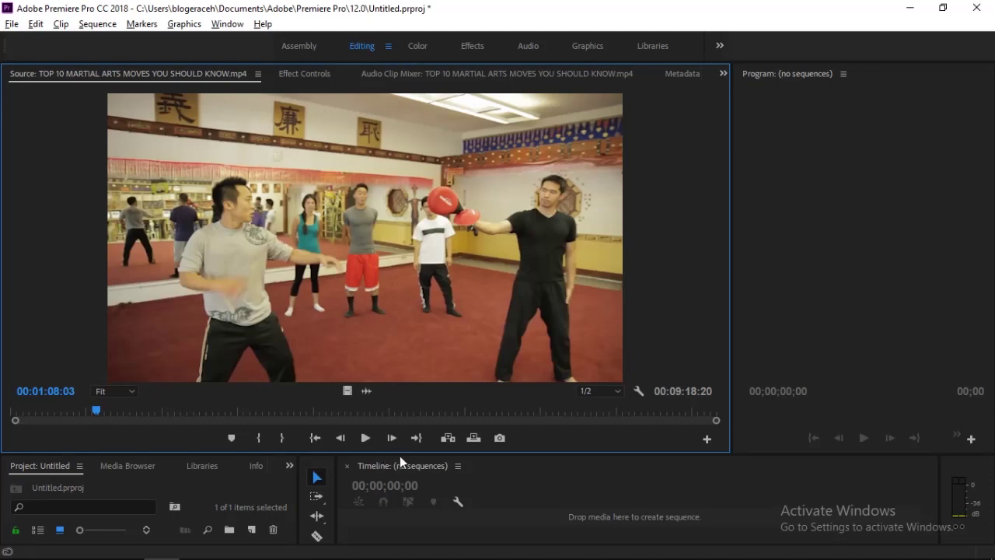
Briefly play the reference clip, then frame-step it to the punch at 00:01:08:07
left_click(367, 437)
left_click(367, 437)
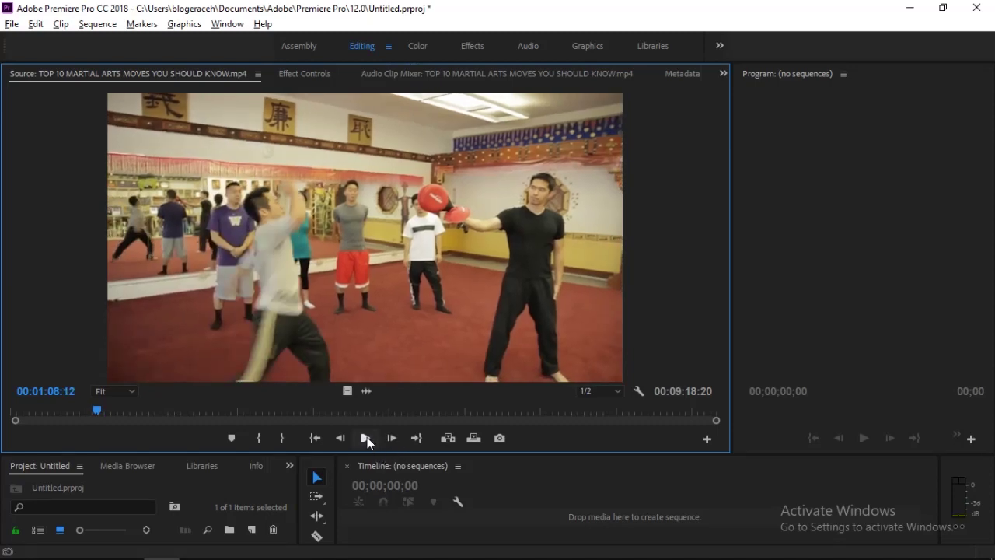
left_click_drag(97, 408, 97, 410)
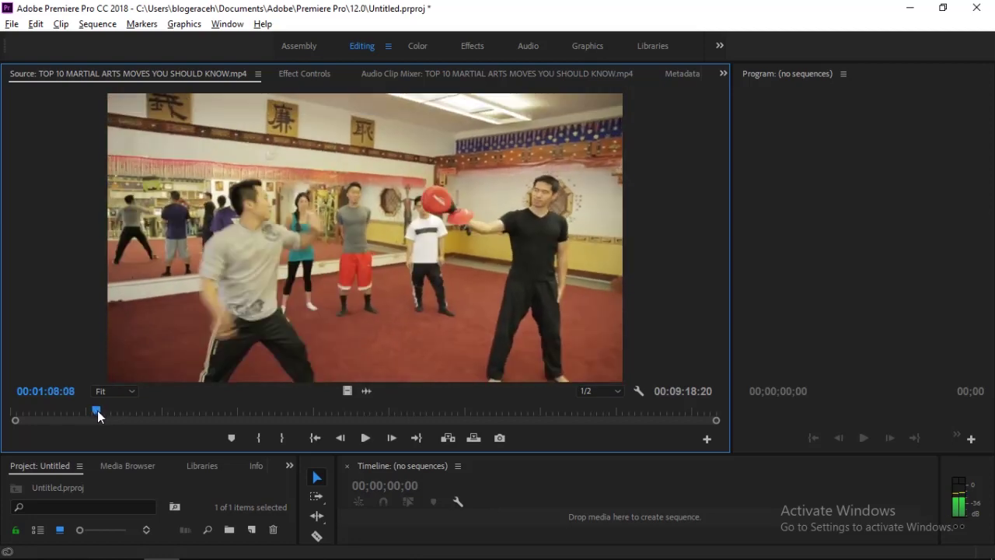
left_click(343, 440)
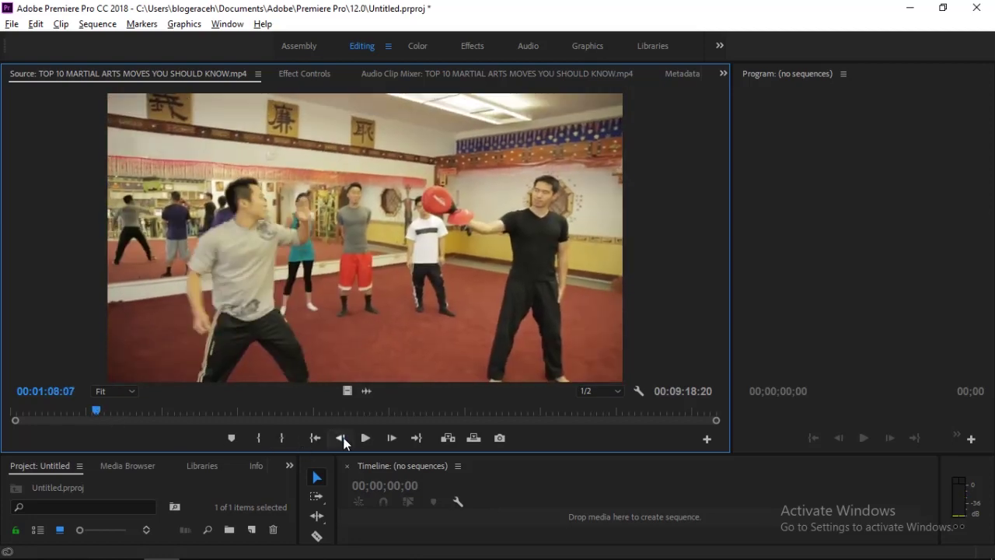
left_click(392, 440)
left_click(393, 440)
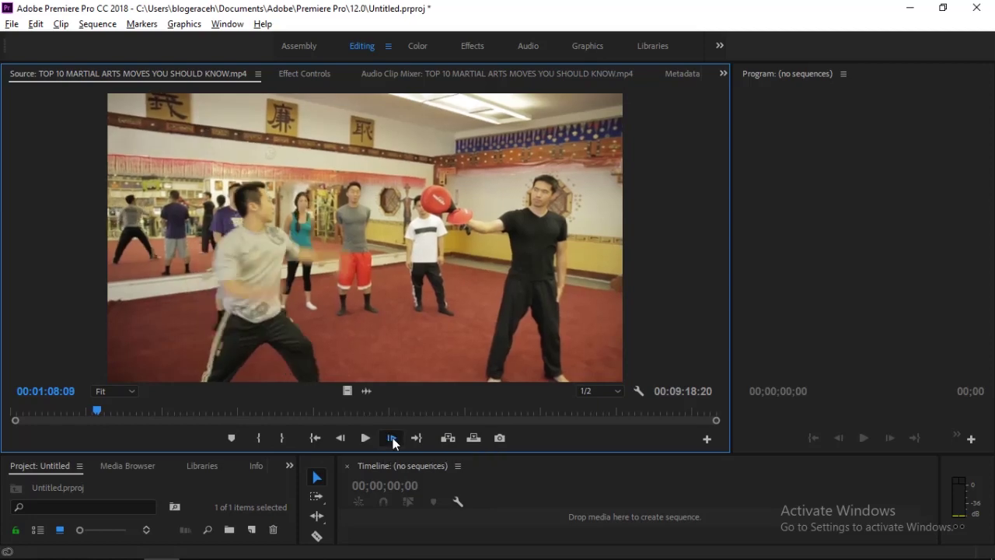
left_click(393, 439)
left_click(339, 440)
left_click(340, 441)
left_click(340, 440)
left_click(340, 440)
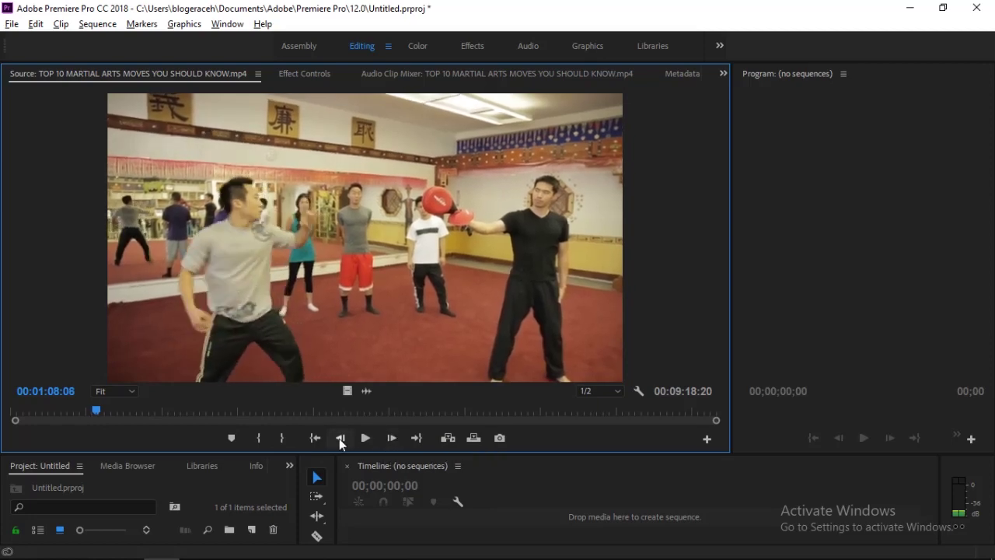
left_click(392, 439)
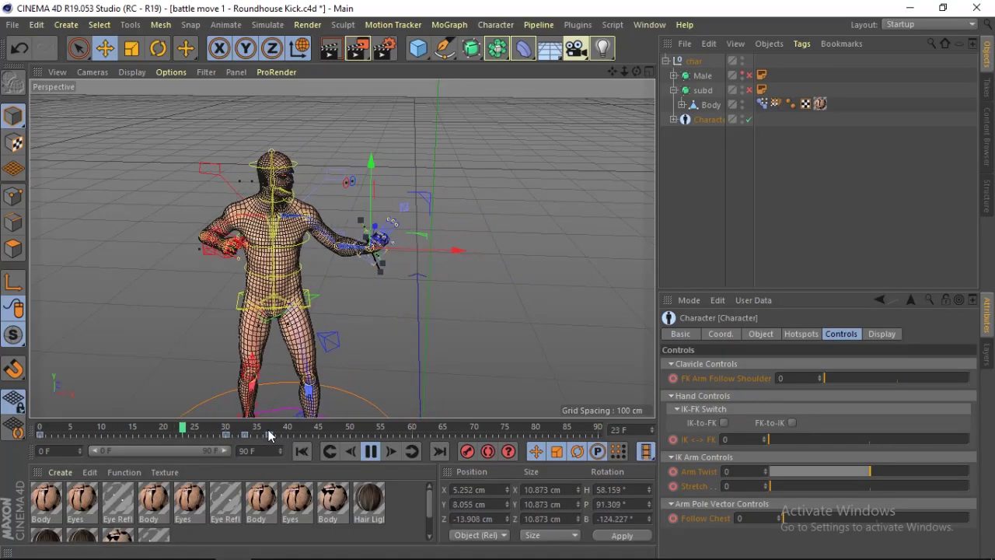
Stop playback at frame 37 and select the left hand's thumb and arm controllers
left_click(370, 451)
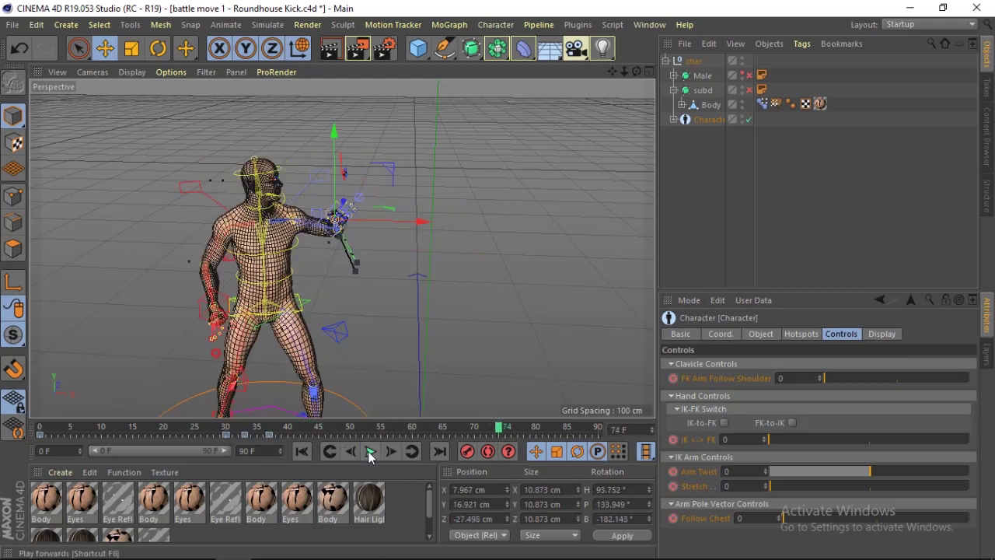
left_click(329, 452)
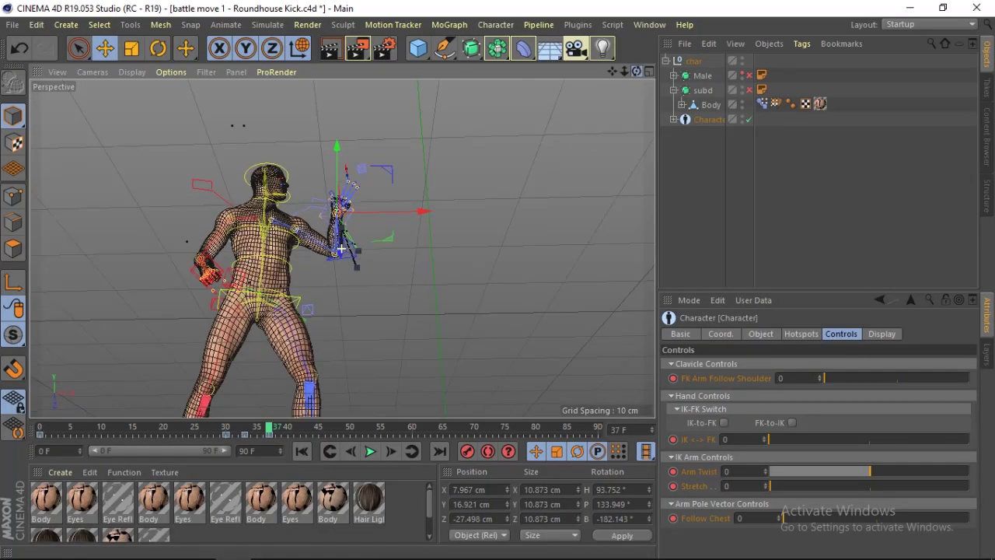
left_click_drag(340, 249, 341, 249, "alt")
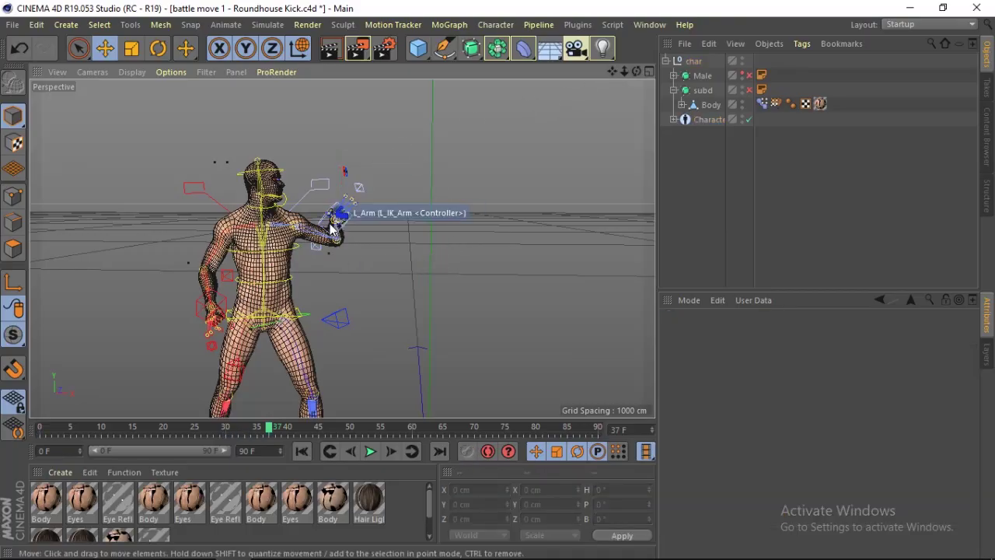
left_click(366, 214)
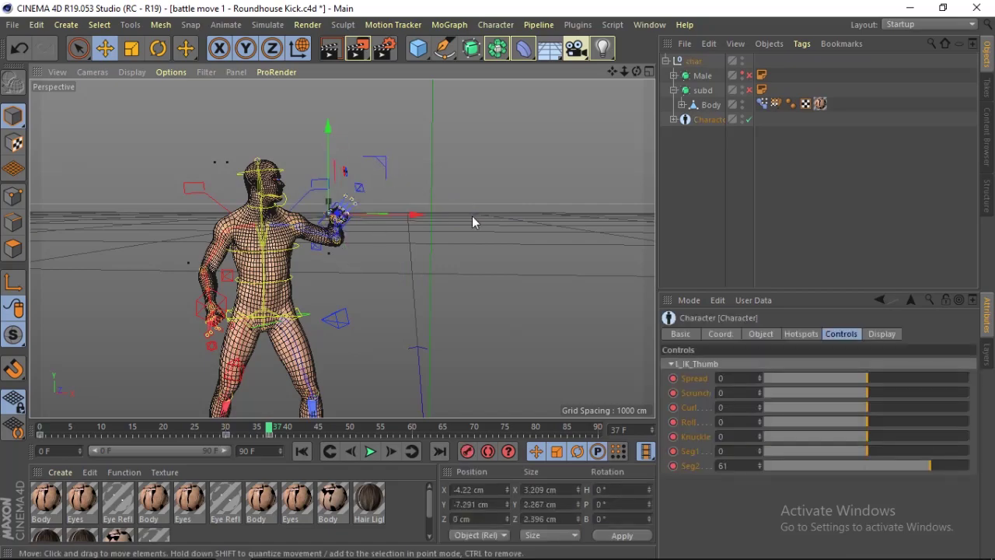
mouse_move(624, 71)
left_mouse_down()
mouse_move(636, 70)
mouse_move(467, 203)
left_mouse_up()
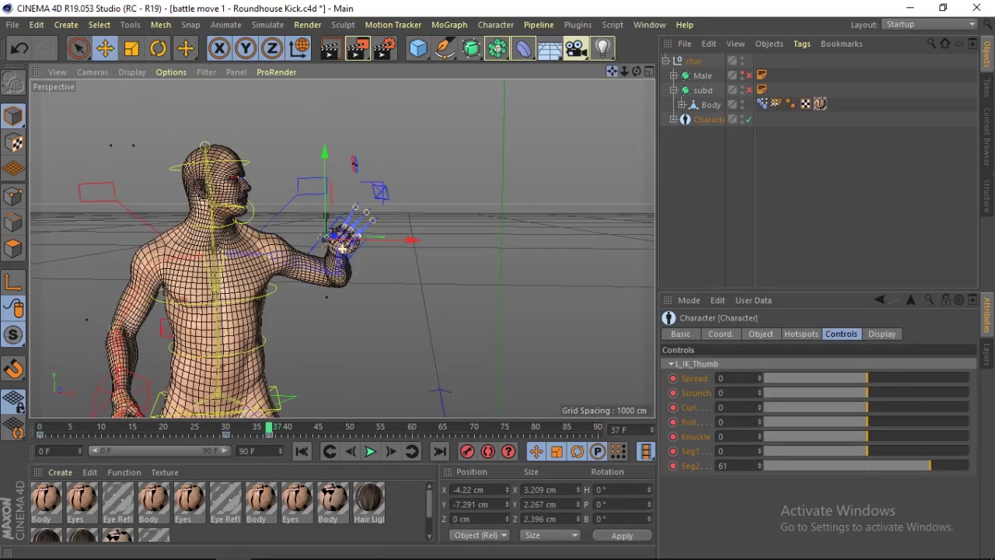
left_click(450, 287)
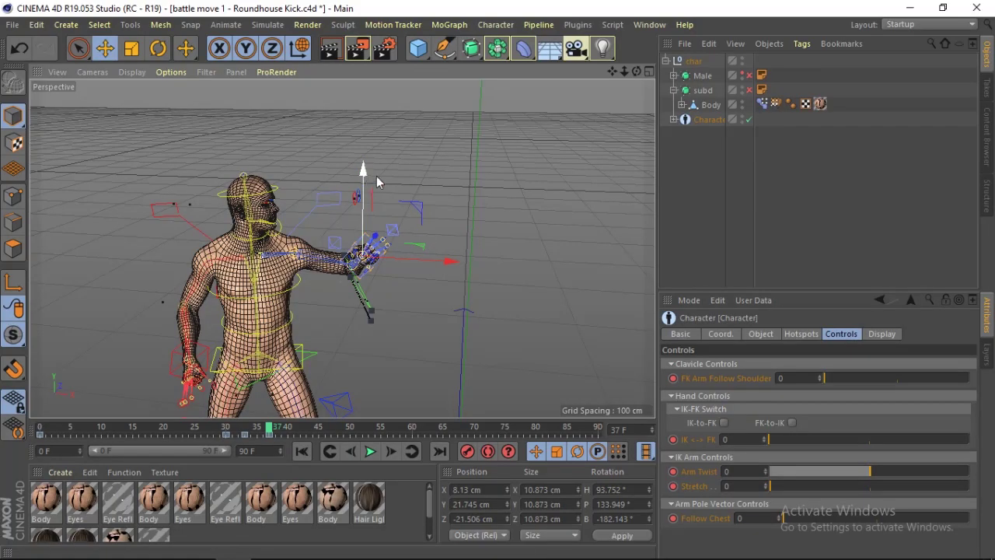
Inspect the frame-37 pose from high, side and front views, then compare with the reference
left_click_drag(636, 72, 634, 233)
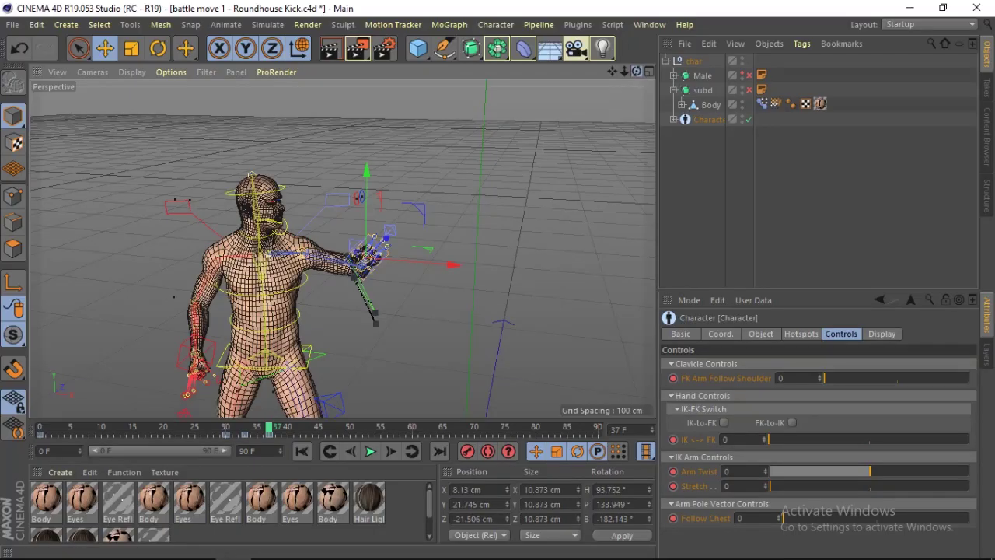
left_click_drag(636, 71, 576, 77)
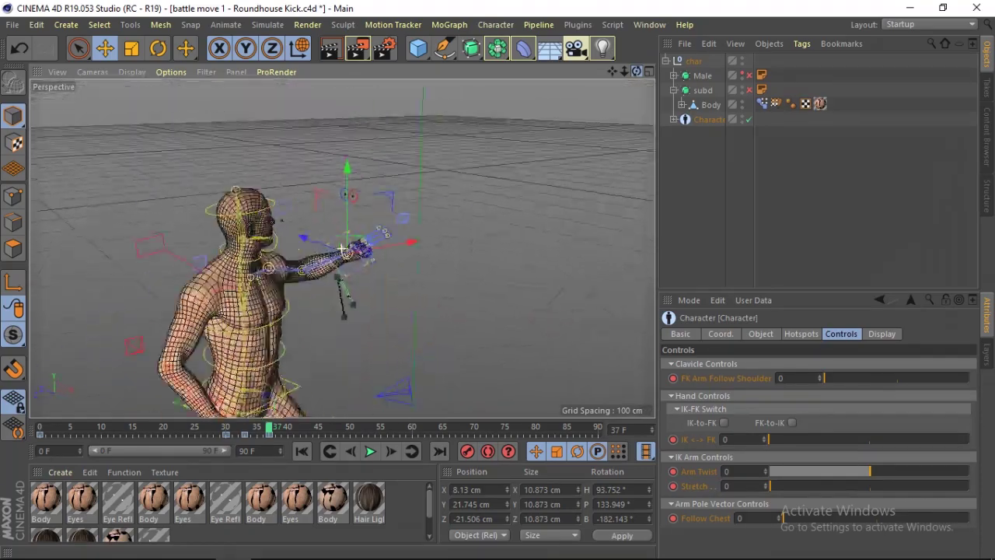
mouse_move(341, 249)
left_mouse_down()
mouse_move(638, 74)
mouse_move(617, 73)
mouse_move(628, 78)
left_mouse_up()
key("alt+Tab")
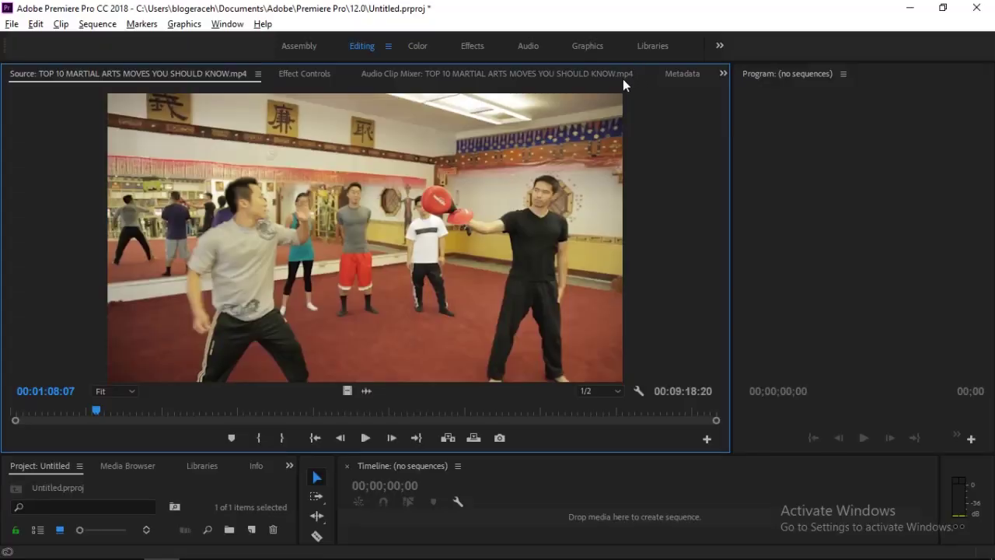
Rotate the left collar to bank the shoulder about -12.9° at frame 37 and keyframe it
key("alt+Tab")
left_click(395, 304)
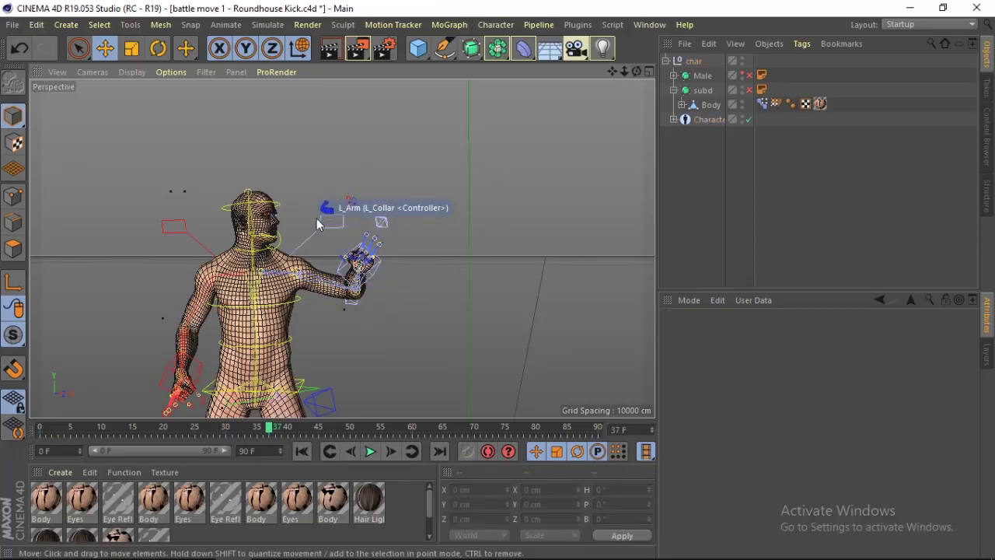
left_click(319, 220)
left_click(326, 223)
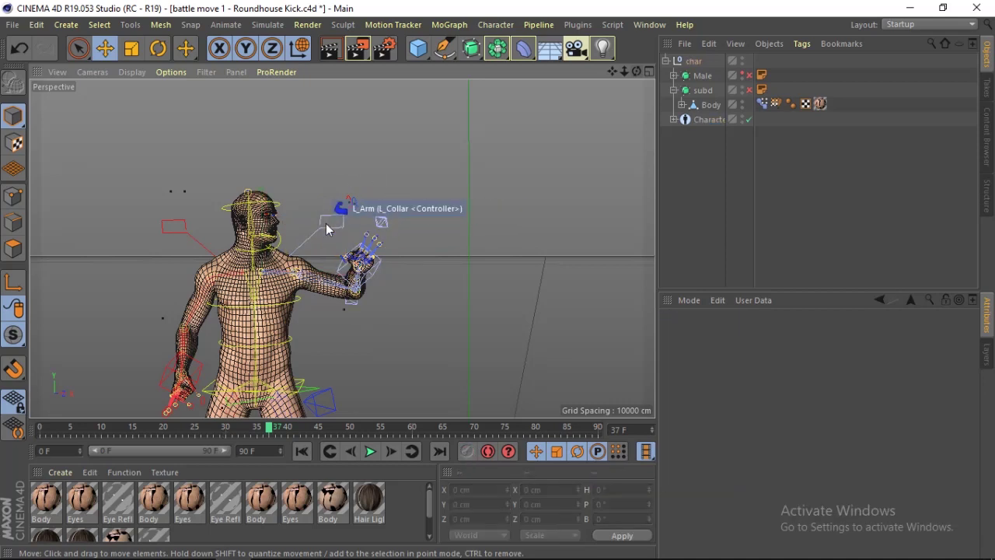
left_click(158, 49)
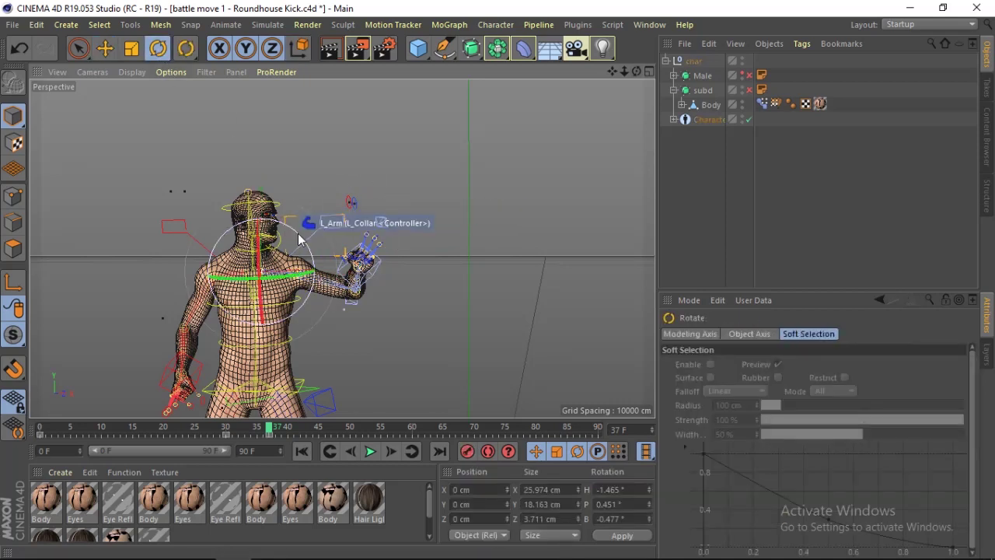
left_click_drag(302, 239, 292, 233)
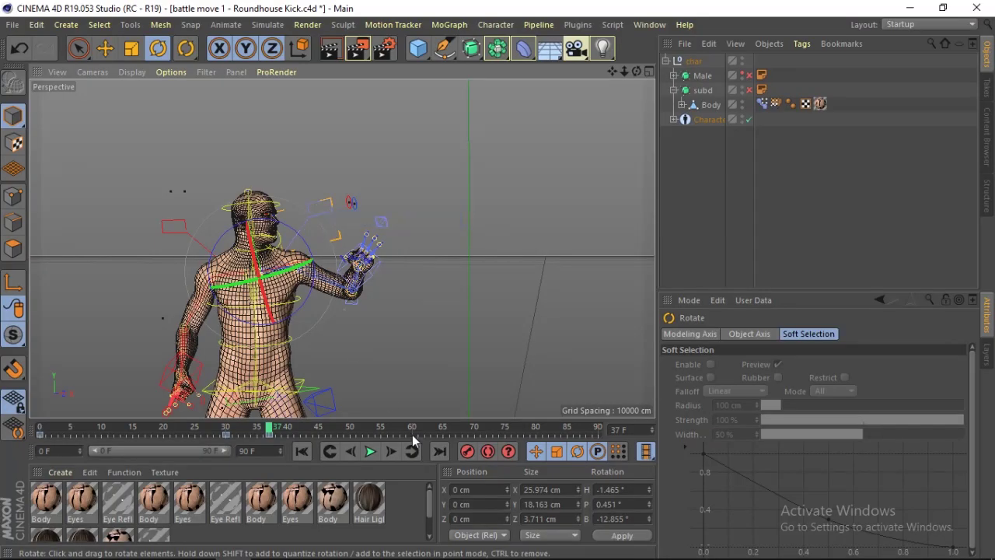
left_click(468, 452)
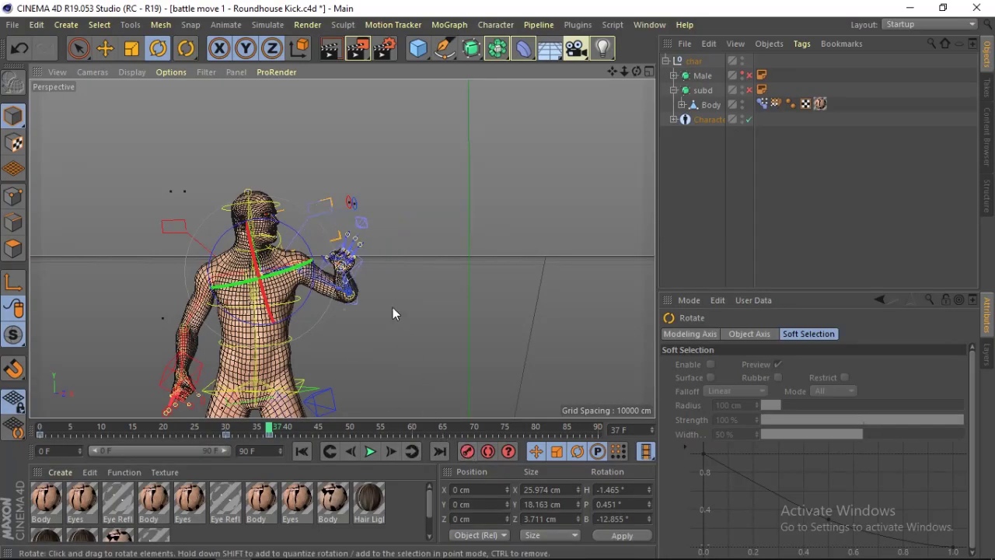
Select the left hand controller and try shifting it slightly right with the Move tool
left_click(362, 262)
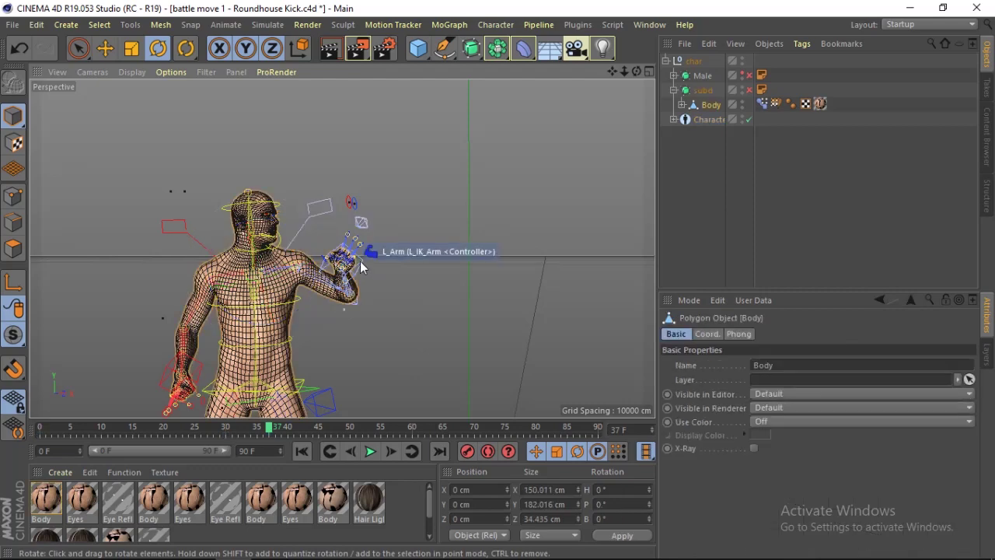
left_click(360, 262)
key("e")
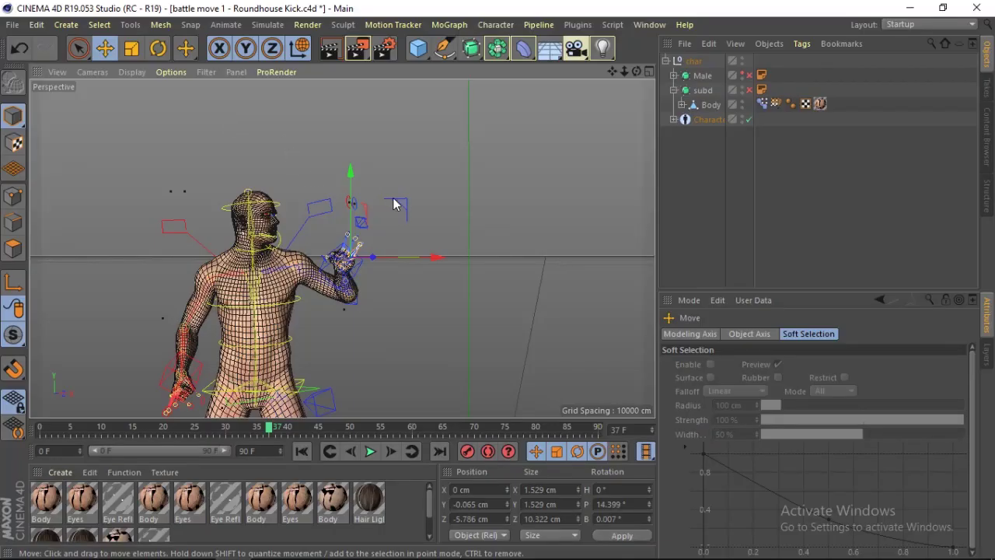
left_click_drag(395, 204, 410, 206)
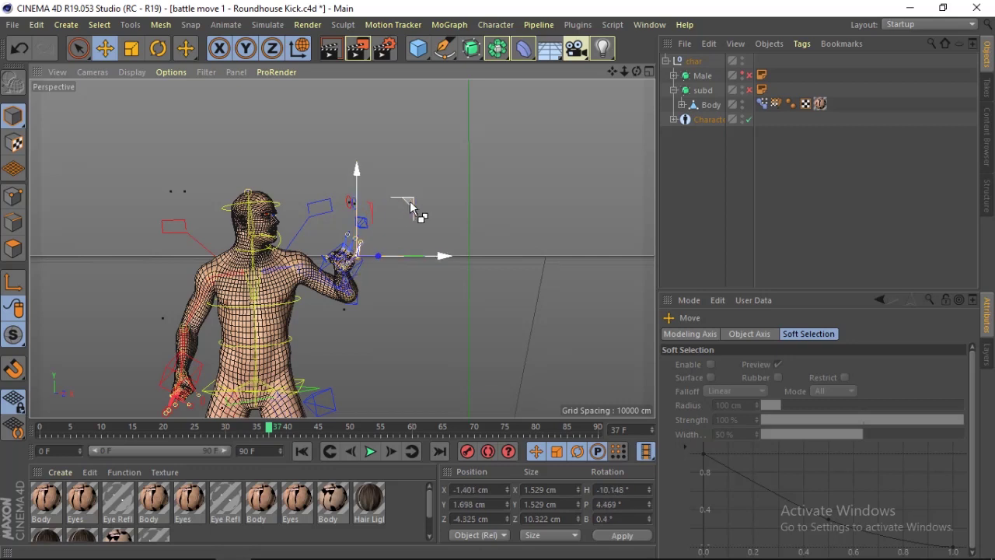
Undo the trial shift and lift the left arm controller slightly higher
key("ctrl+z")
left_click(358, 266)
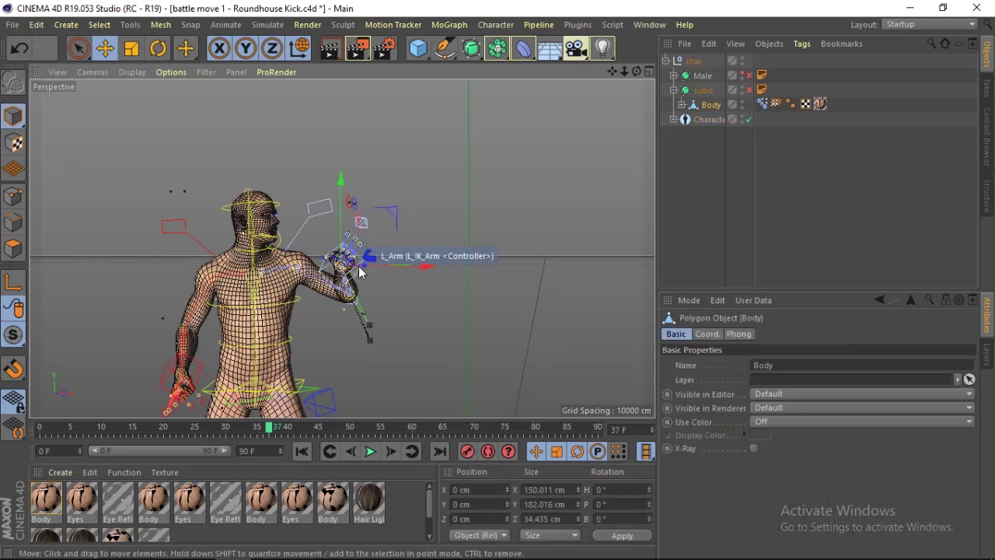
left_click(360, 262)
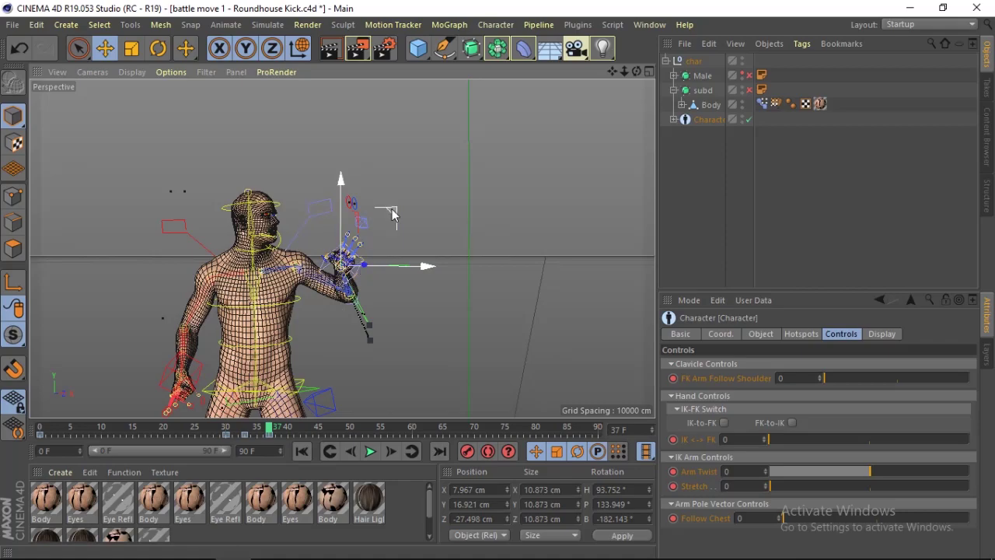
left_click_drag(397, 208, 405, 205)
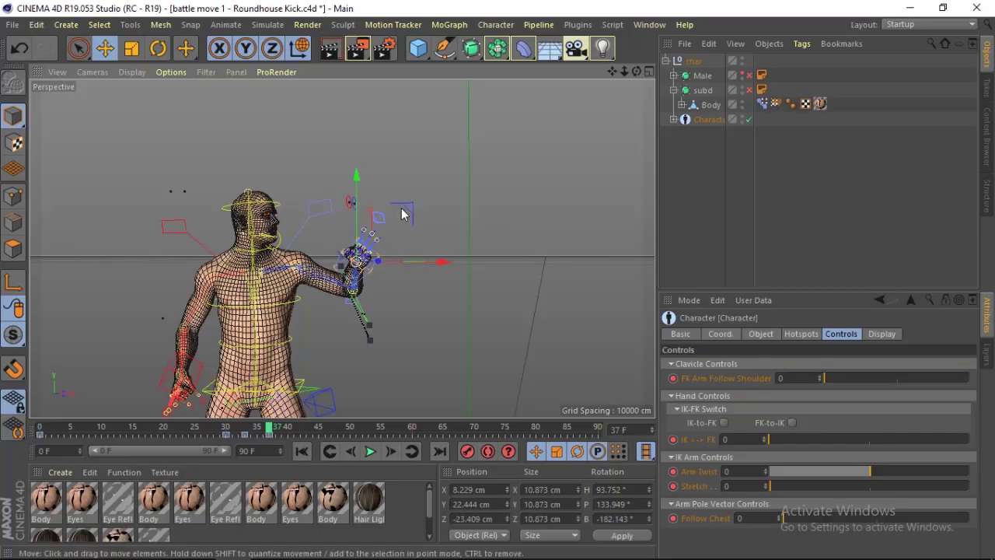
Zoom and orbit around the character to check the raised arm from several angles
left_click_drag(624, 71, 654, 76)
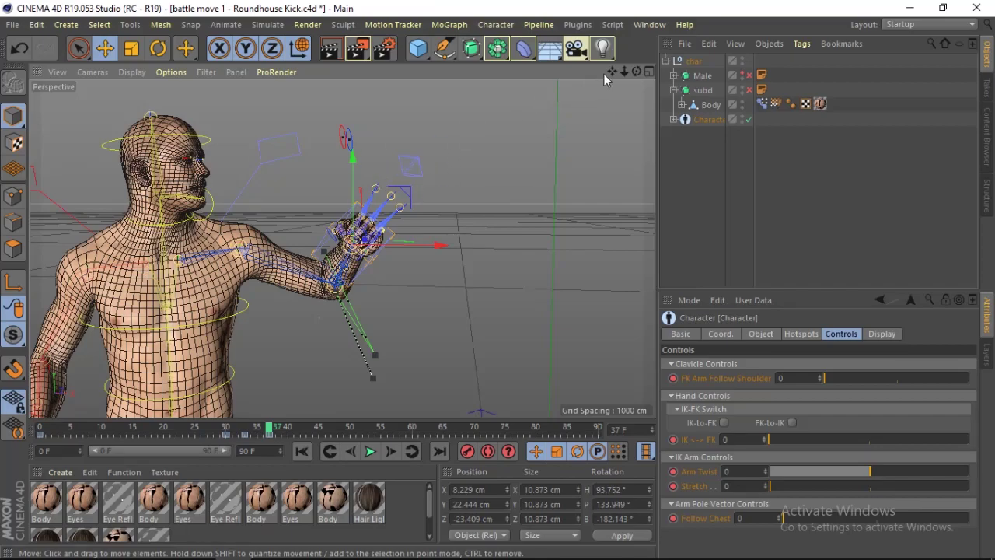
left_click_drag(638, 71, 637, 72)
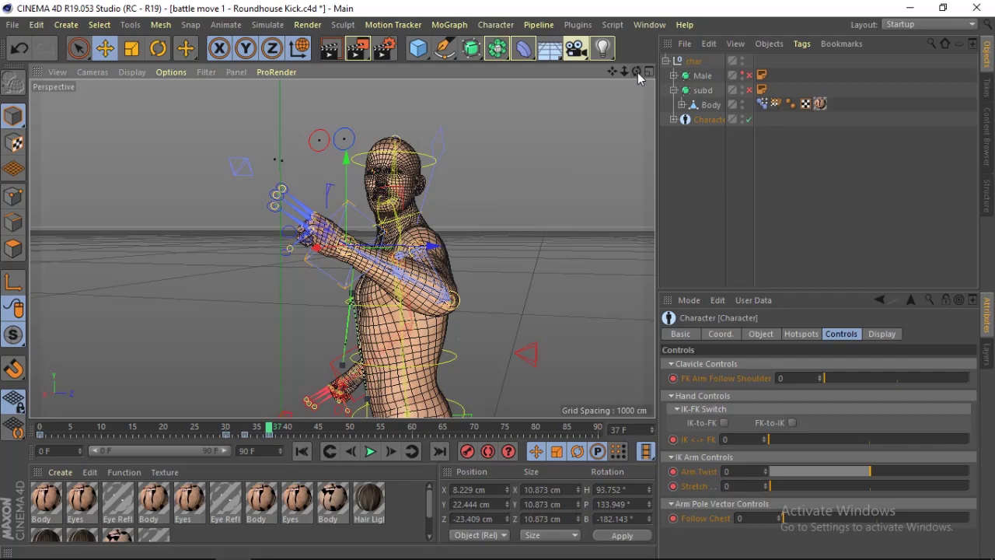
left_click_drag(637, 72, 638, 72)
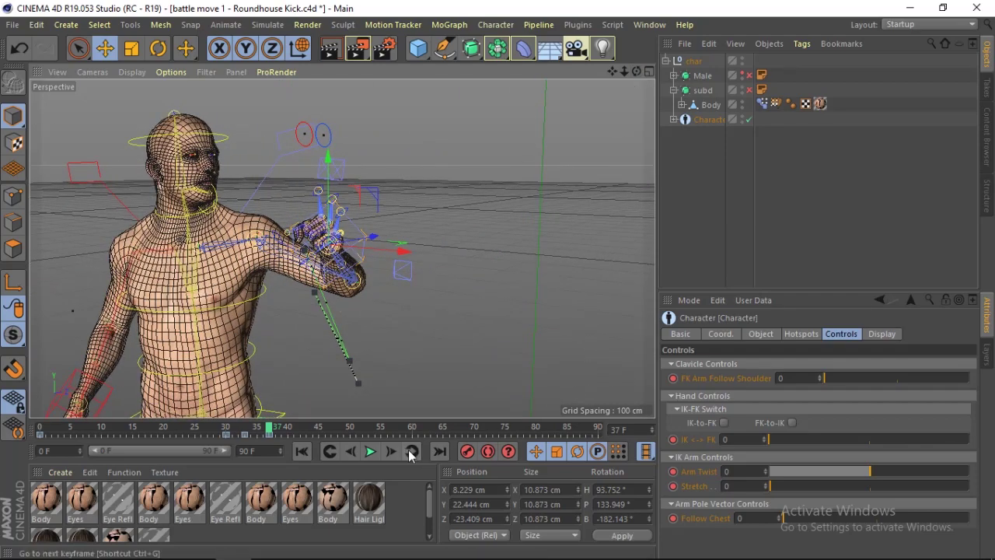
left_click_drag(626, 70, 626, 101)
mouse_move(269, 429)
left_mouse_down()
mouse_move(254, 436)
mouse_move(296, 442)
mouse_move(225, 441)
mouse_move(284, 451)
mouse_move(273, 453)
left_mouse_up()
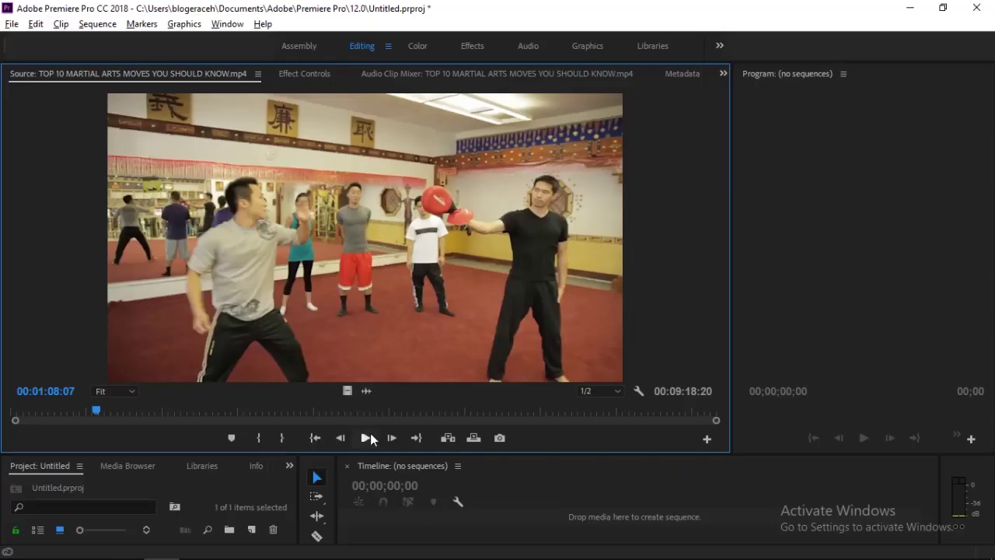
Frame-step the reference clip between 00:01:08:07 and 00:01:08:13, stopping at 00:01:08:12
left_click(390, 436)
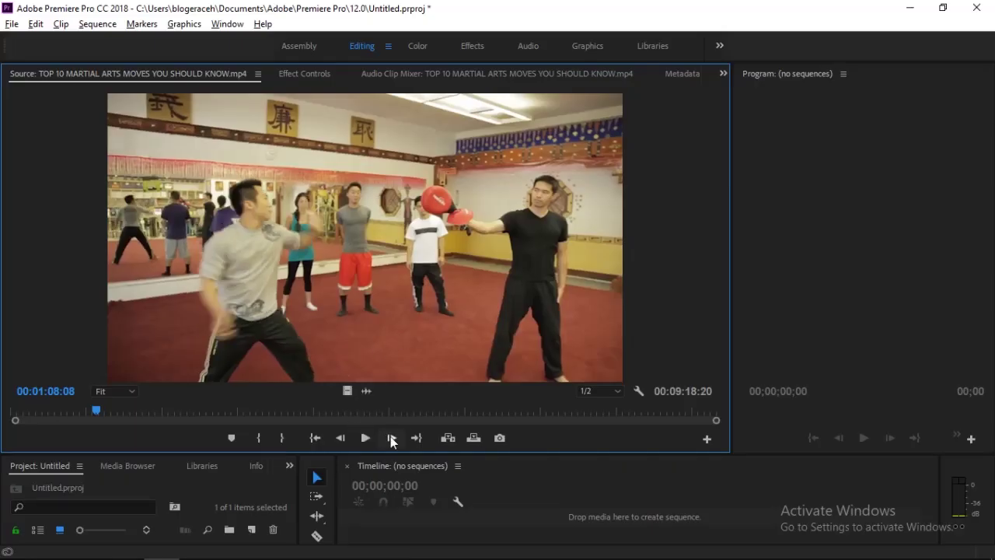
left_click(391, 436)
left_click(390, 437)
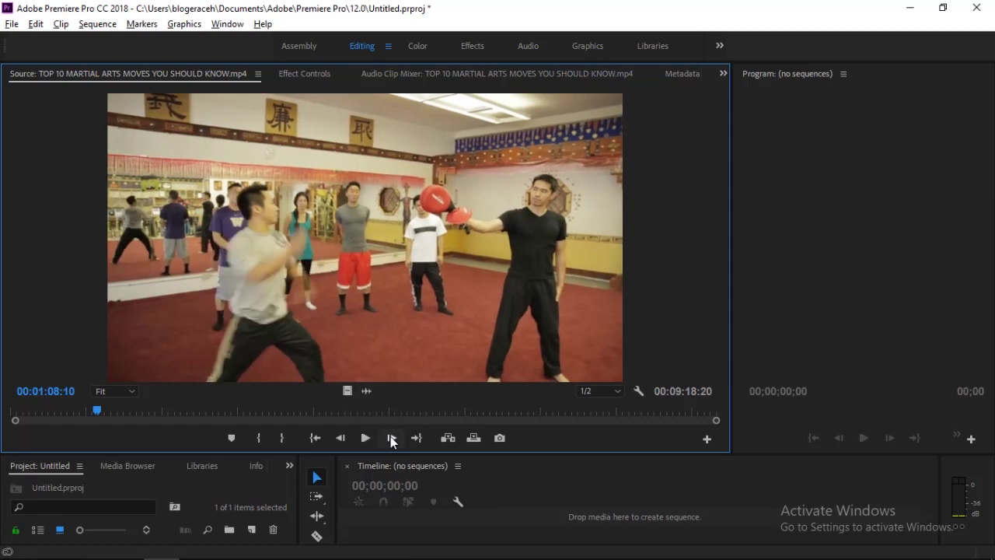
left_click(391, 436)
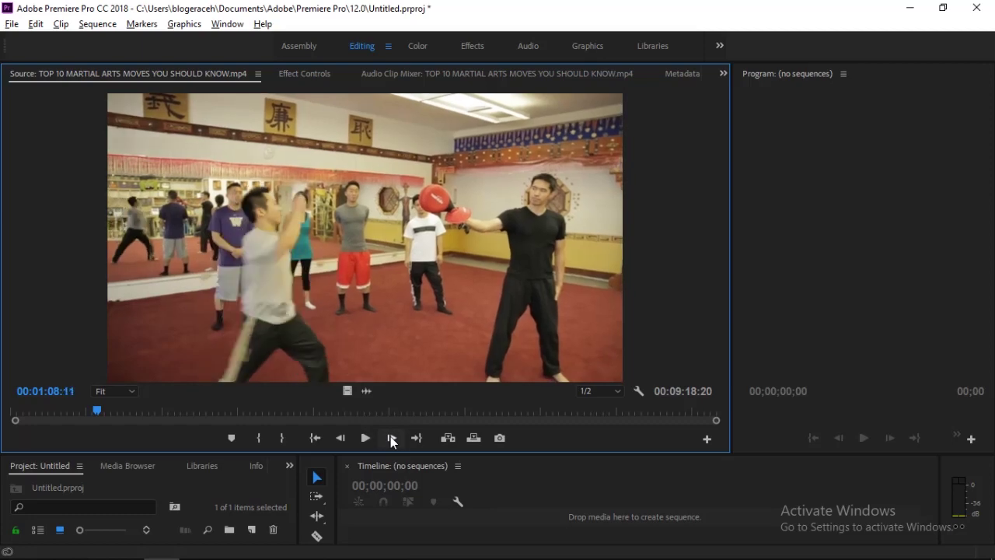
left_click(390, 436)
left_click(391, 437)
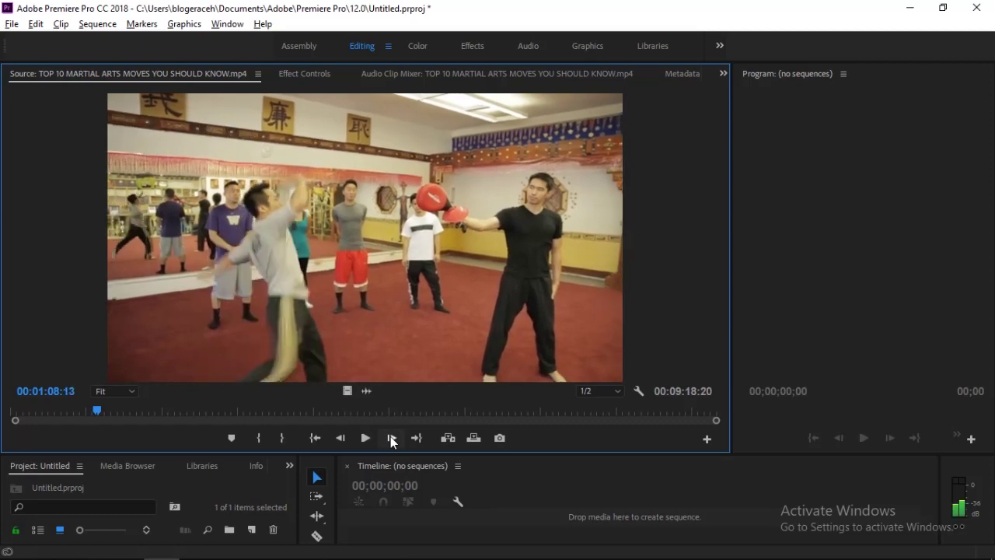
left_click(342, 439)
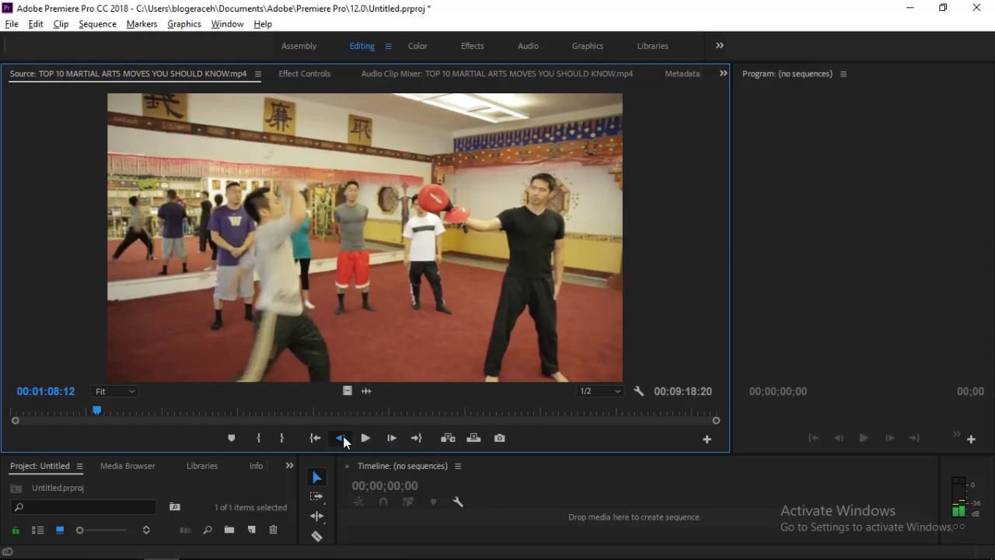
left_click(342, 438)
left_click(391, 437)
left_click(345, 439)
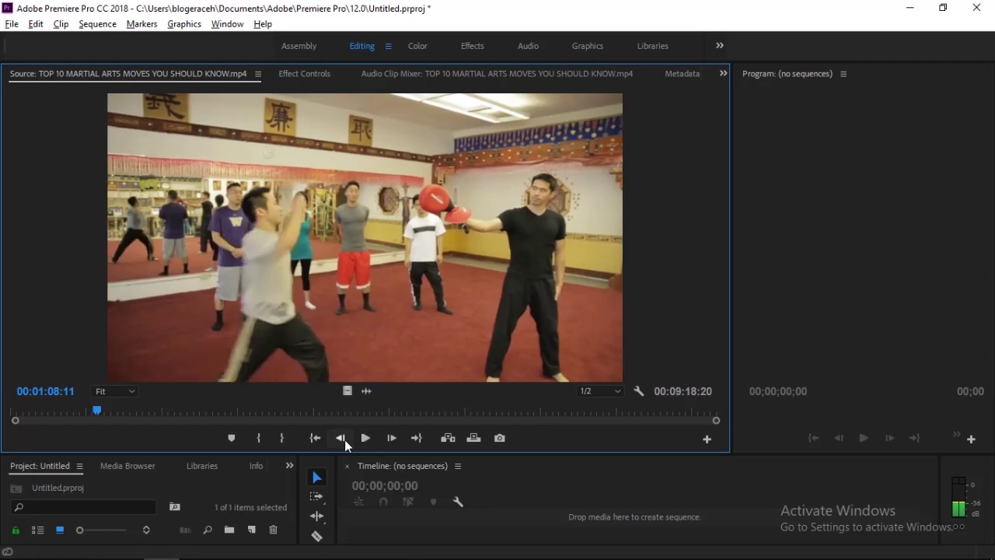
left_click(344, 440)
left_click(344, 440)
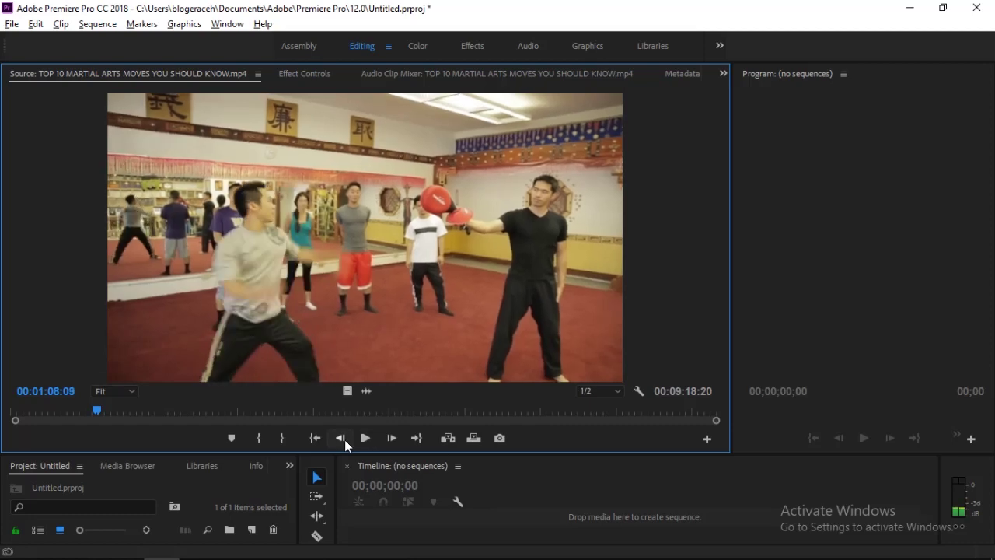
left_click(345, 439)
left_click(345, 440)
left_click(390, 439)
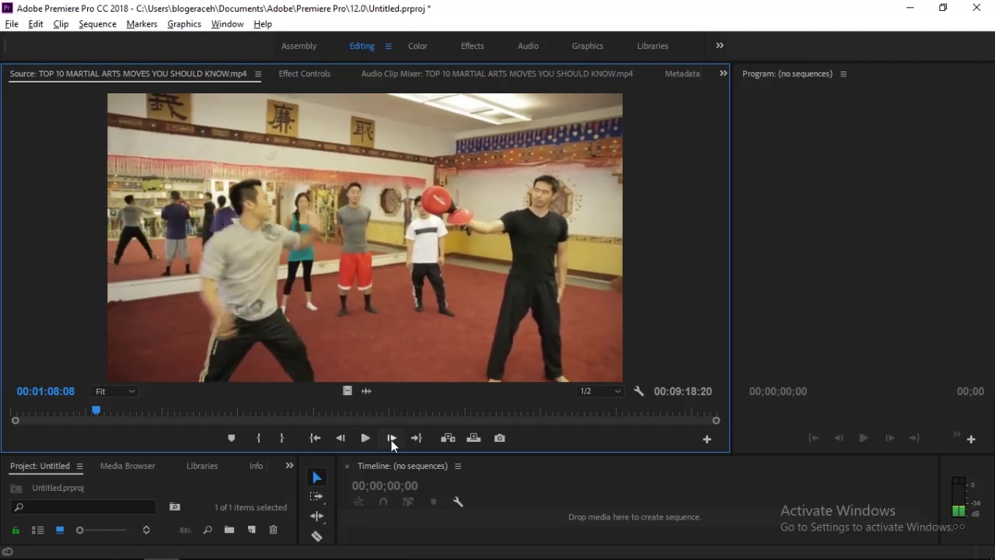
left_click(391, 440)
left_click(392, 441)
left_click(392, 441)
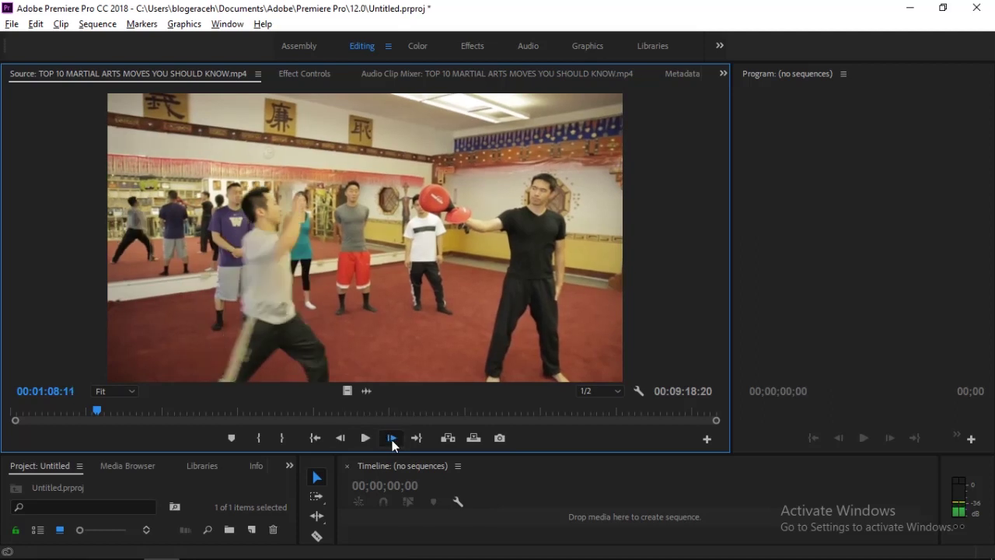
left_click(392, 441)
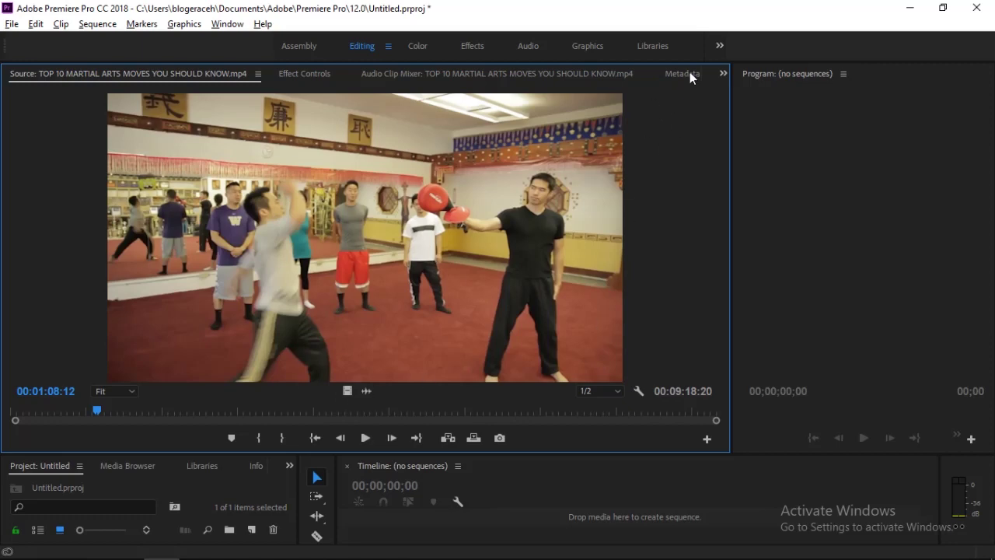
left_click(341, 438)
left_click(340, 438)
left_click(340, 438)
left_click(341, 437)
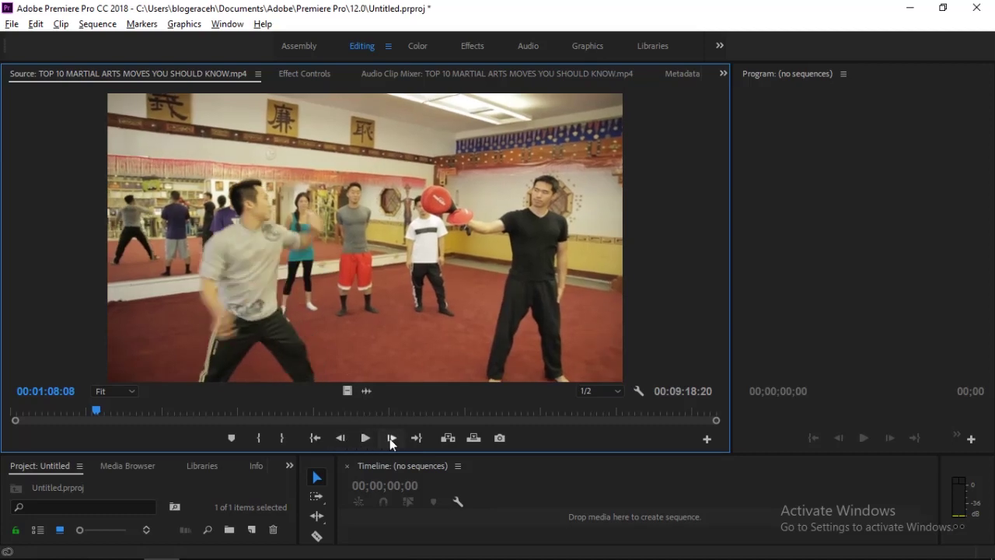
left_click(389, 439)
left_click(390, 439)
left_click(389, 439)
left_click(389, 438)
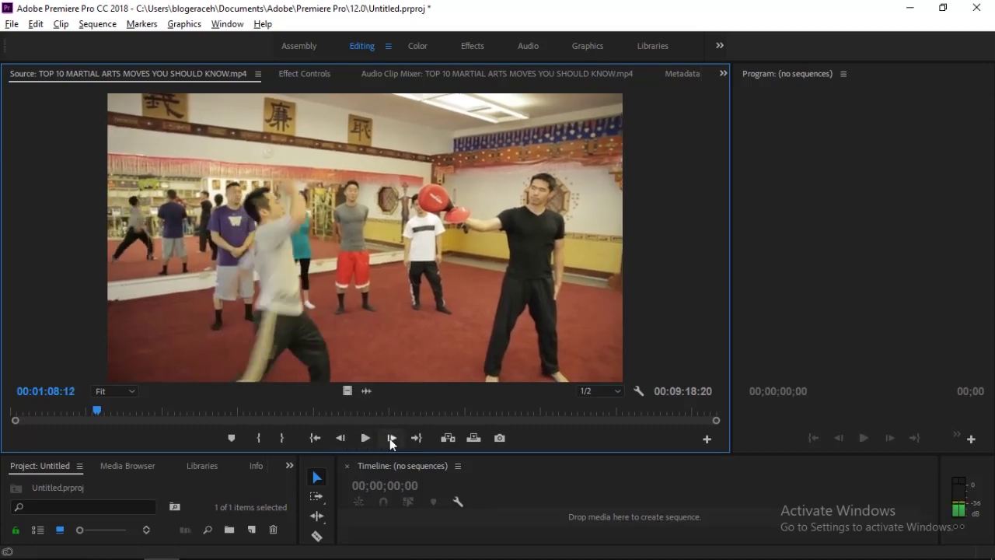
left_click(344, 438)
left_click(345, 439)
left_click(345, 438)
left_click(345, 438)
left_click(345, 439)
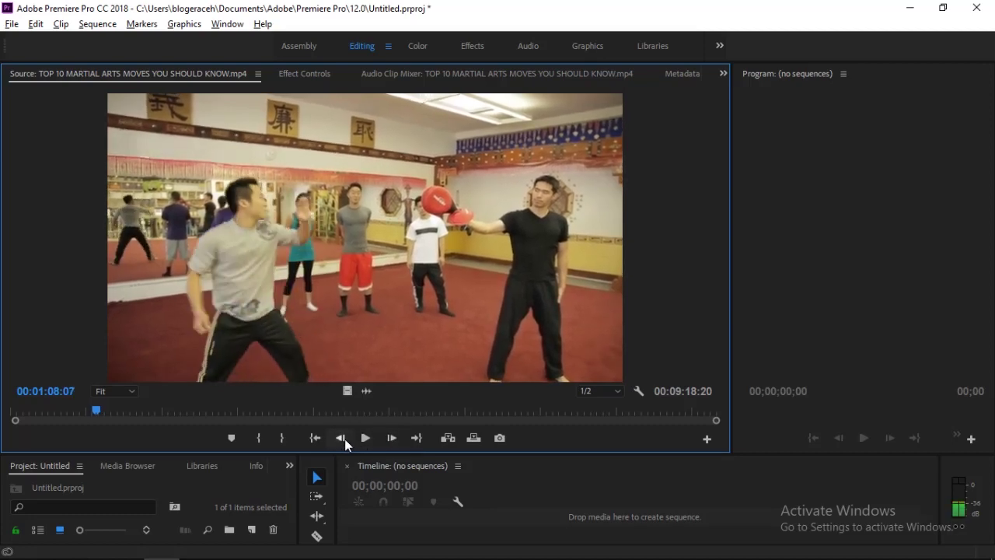
left_click(393, 439)
left_click(392, 439)
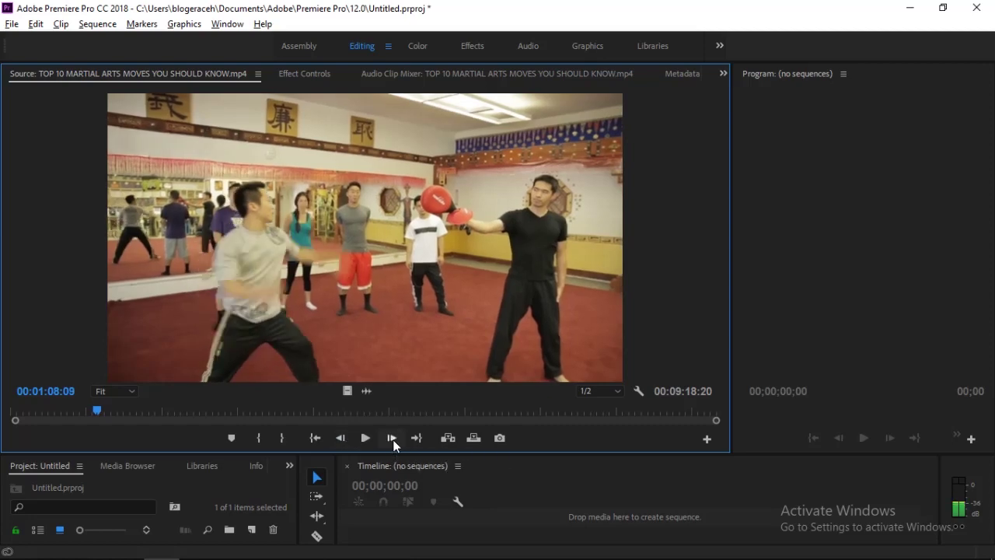
left_click(392, 439)
left_click(393, 439)
left_click(392, 438)
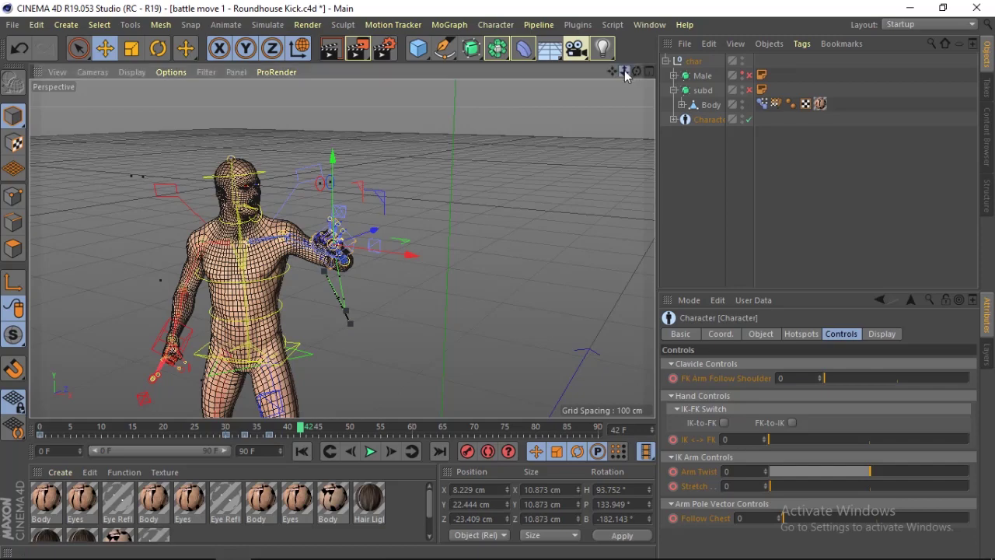
Lower the view to ground level and look over the character's legs at frame 42
left_click_drag(636, 70, 388, 318)
left_click(306, 351)
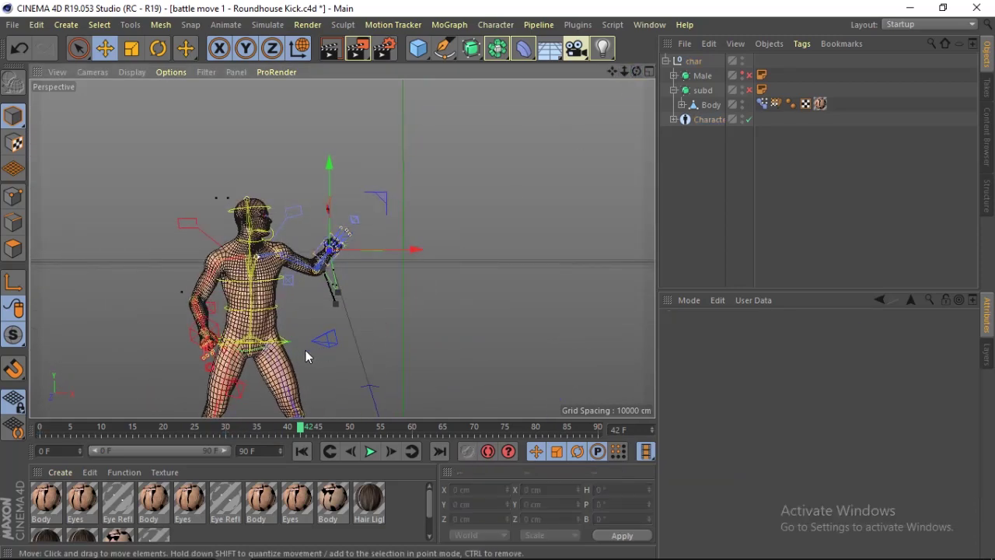
left_click(292, 342)
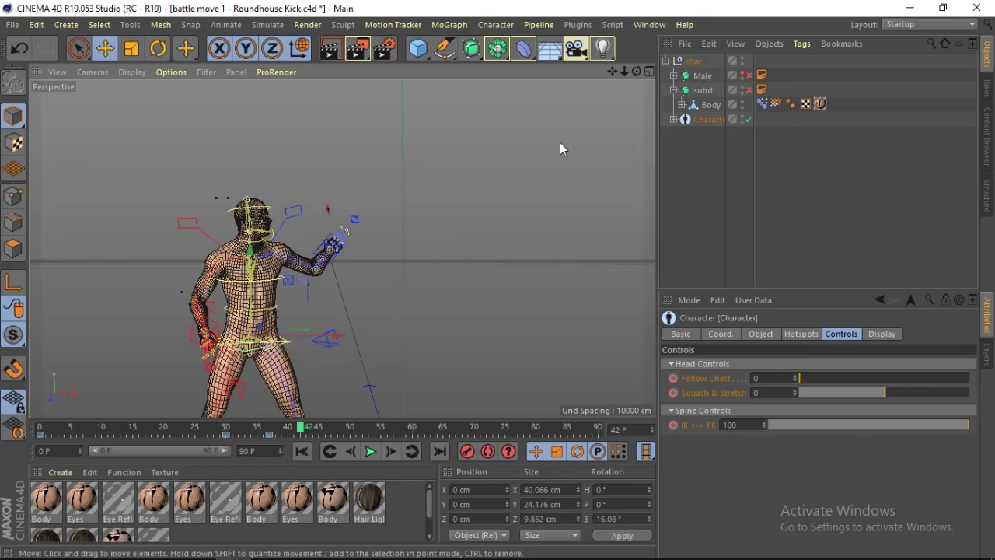
mouse_move(624, 71)
left_mouse_down()
mouse_move(591, 71)
mouse_move(640, 68)
mouse_move(619, 74)
left_mouse_up()
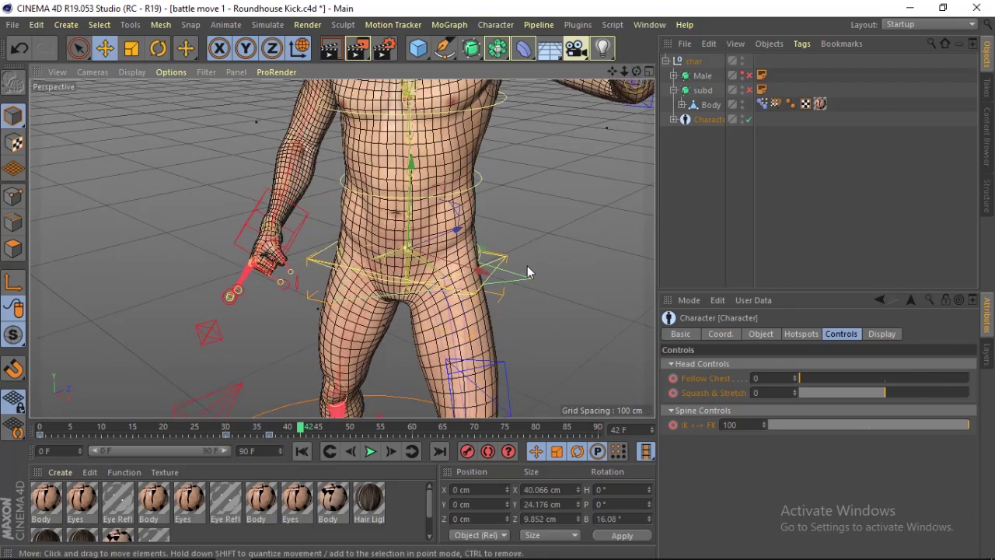
left_click(525, 280)
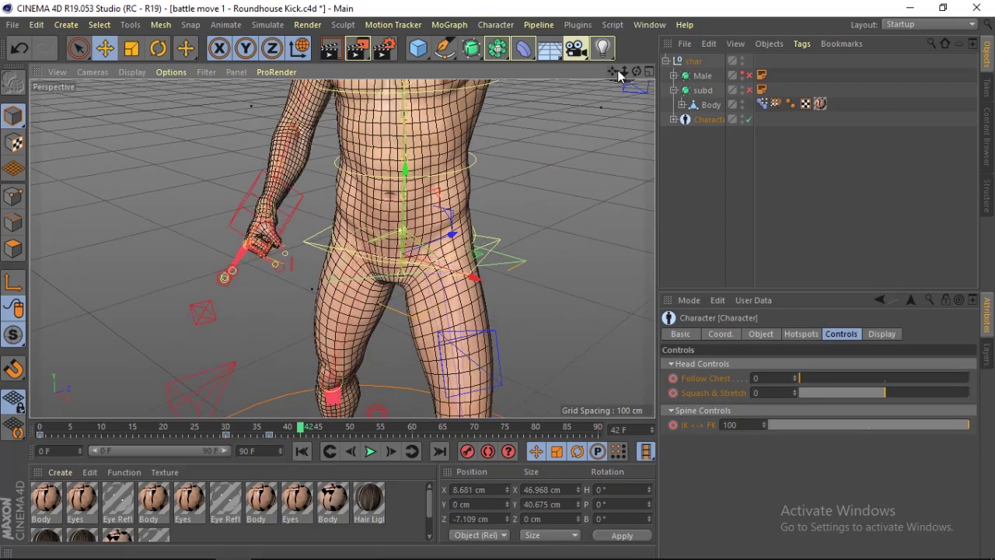
Select the rig's hip controller and shift it to about X 19.8 cm
left_click(613, 123)
left_click(518, 261)
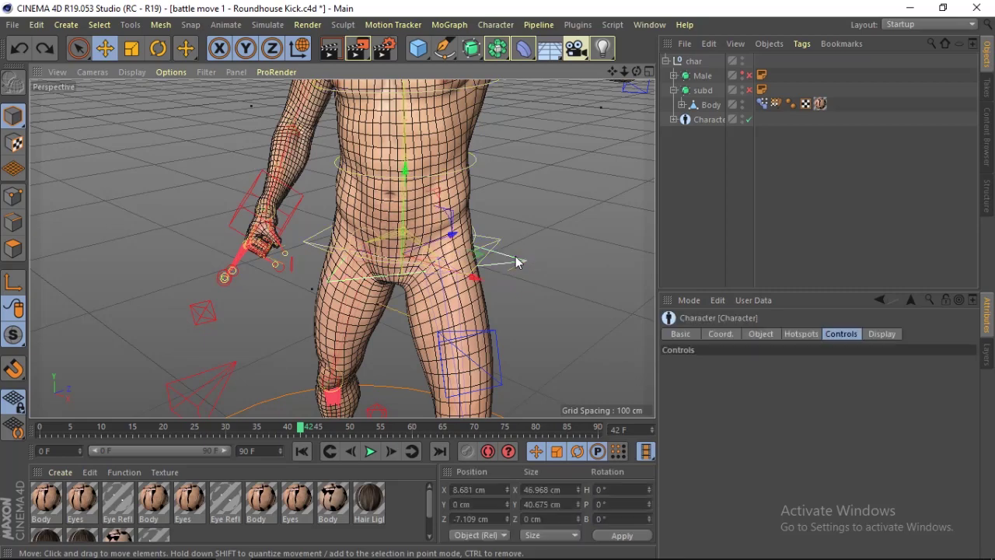
scroll(518, 262, "down", 5)
mouse_move(518, 262)
left_mouse_down("alt")
mouse_move(491, 249)
mouse_move(471, 259)
left_mouse_up("alt")
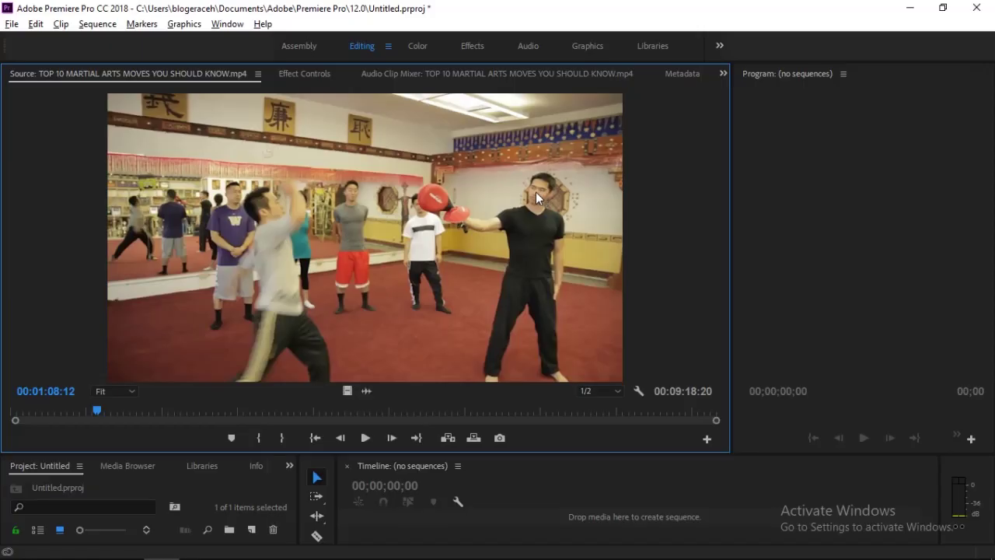
Lower the character's controller about 4.9 cm along Y
key("alt+Tab")
mouse_move(626, 69)
left_mouse_down()
mouse_move(612, 72)
mouse_move(636, 71)
left_mouse_up()
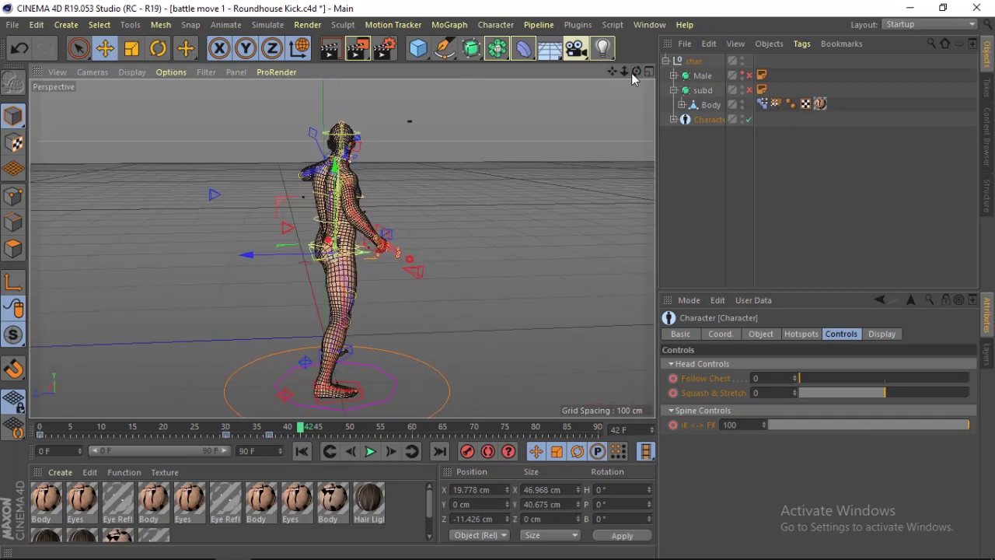
left_click_drag(256, 256, 252, 260)
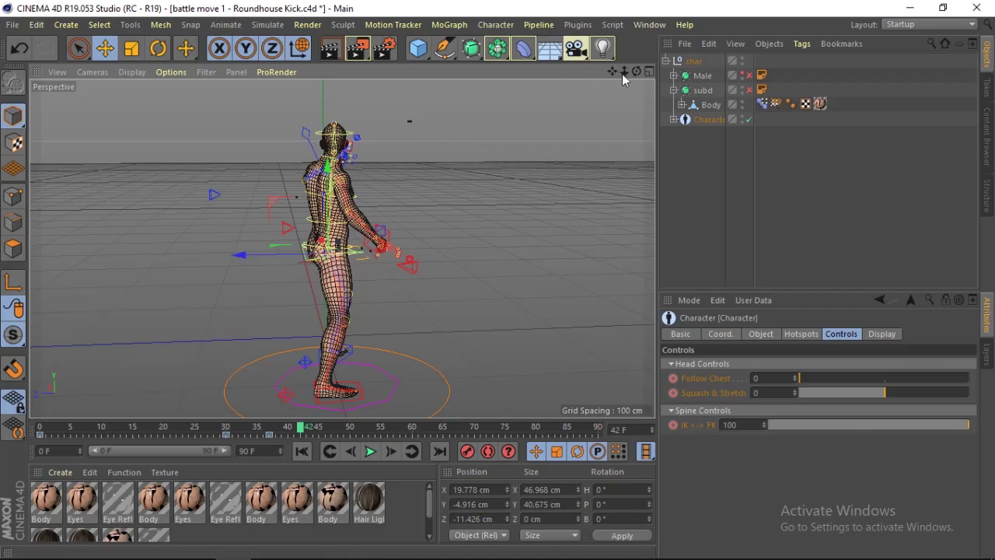
left_click_drag(636, 71, 636, 71)
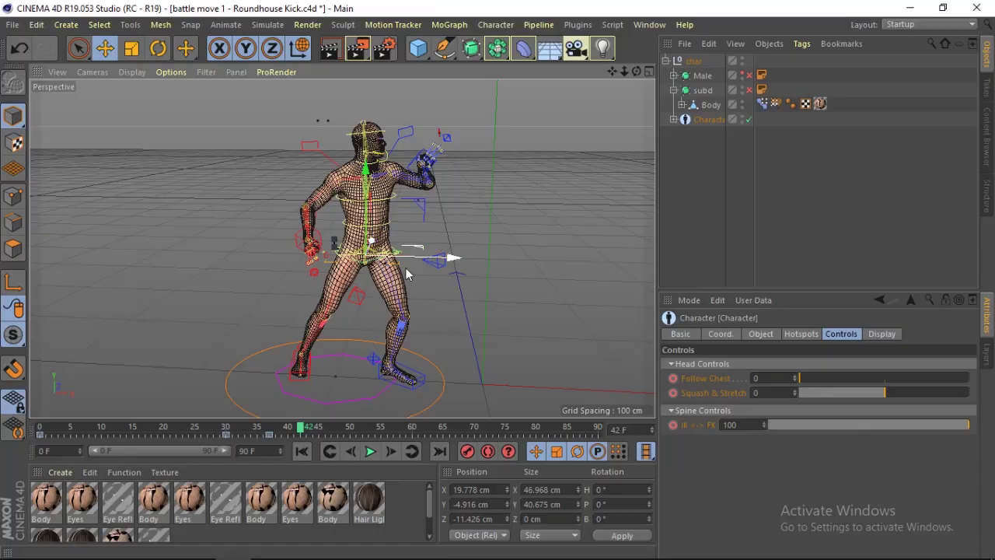
Bank the FK_Pelvis controller about 15° so the hips tilt toward the guard
left_click(158, 49)
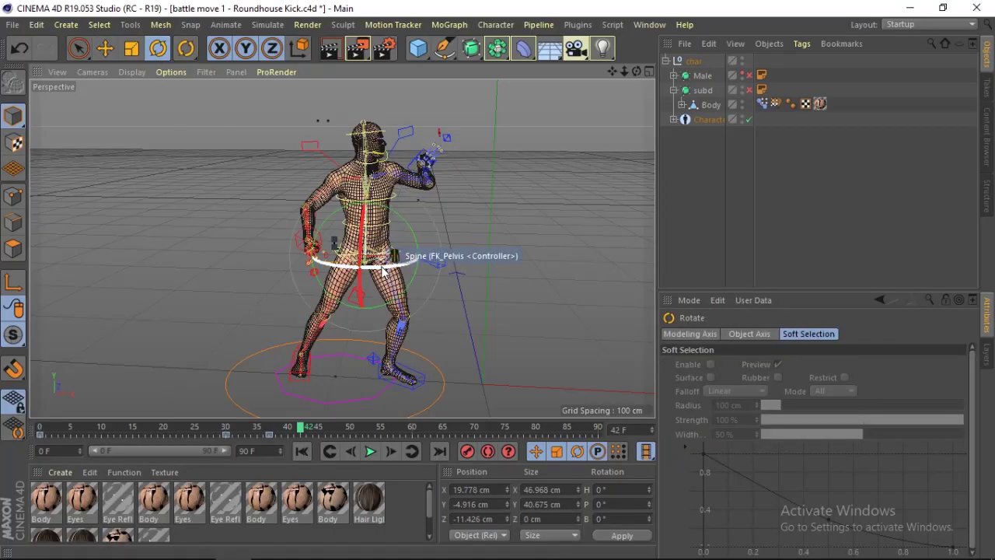
left_click_drag(387, 261, 387, 270)
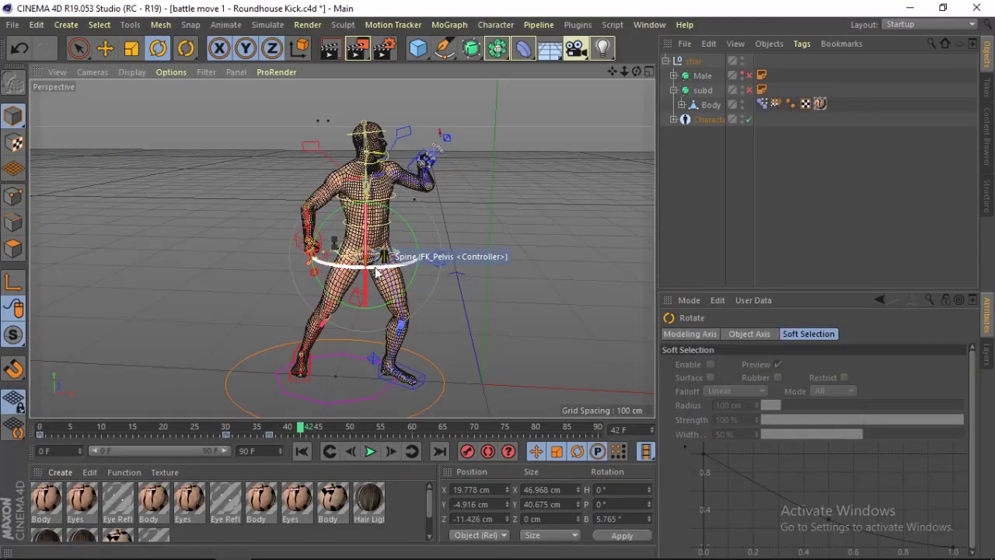
left_click_drag(376, 270, 389, 269)
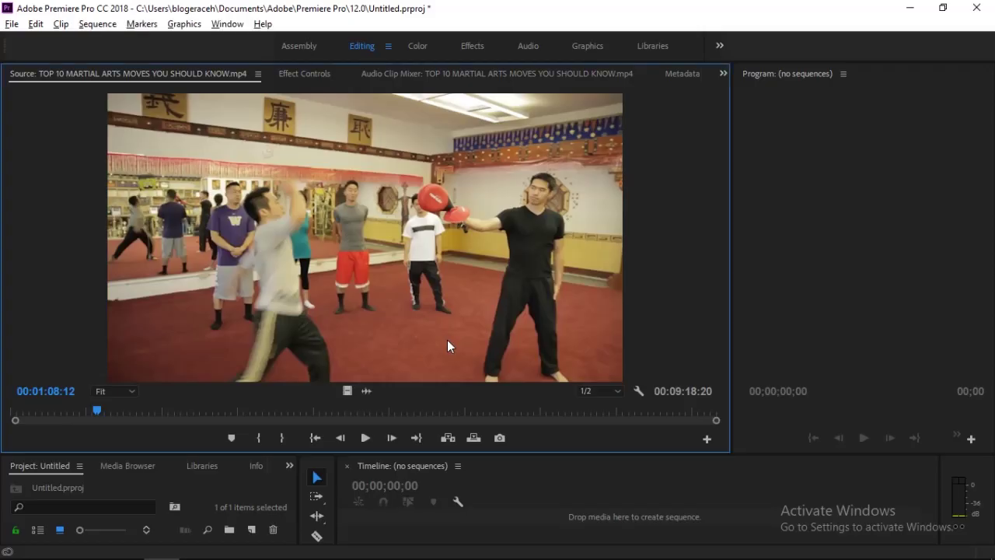
Move the left knee pole-vector control up and outward to about (12.09, 1.546, -0.685) cm
left_click(446, 344)
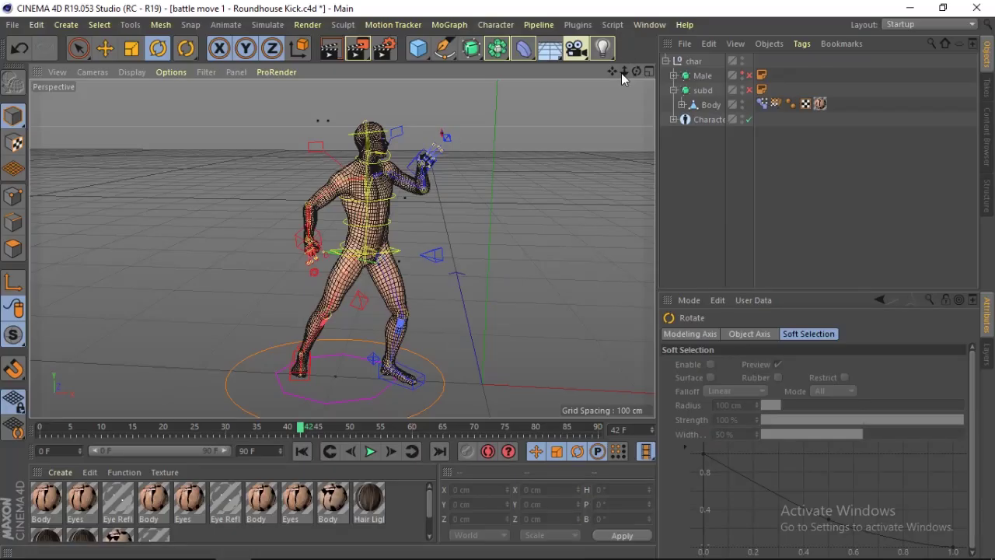
mouse_move(622, 73)
left_mouse_down()
mouse_move(632, 75)
mouse_move(544, 233)
left_mouse_up()
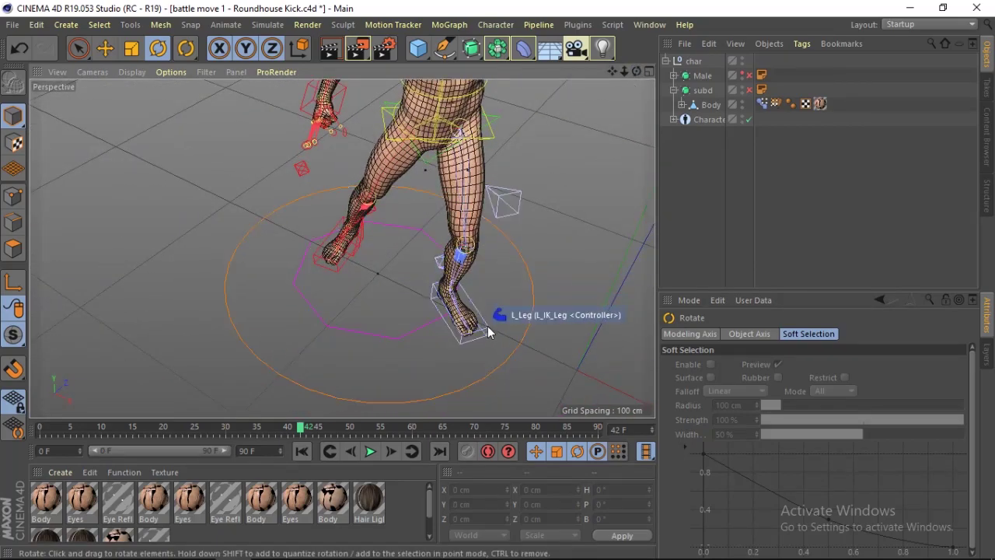
left_click(487, 331)
left_click(105, 48)
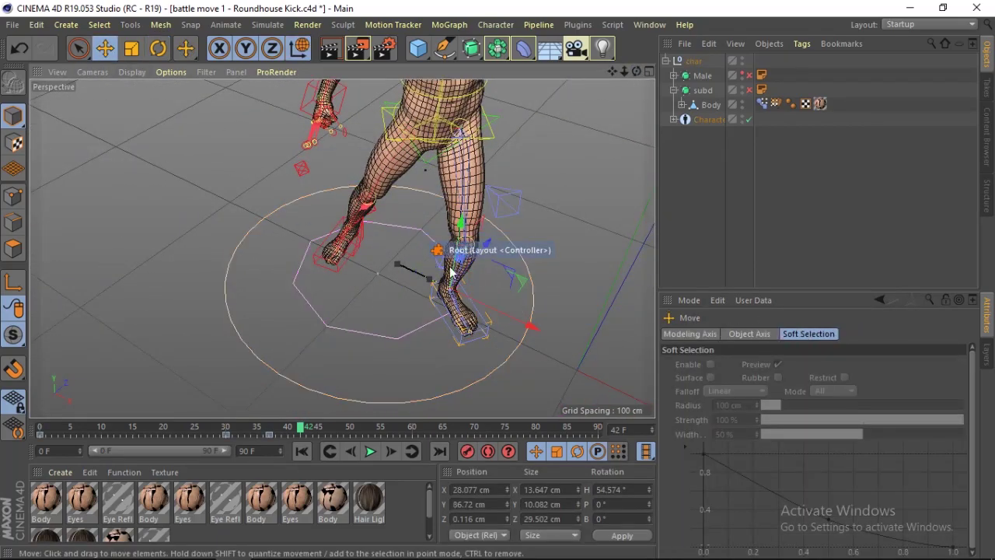
left_click(512, 200)
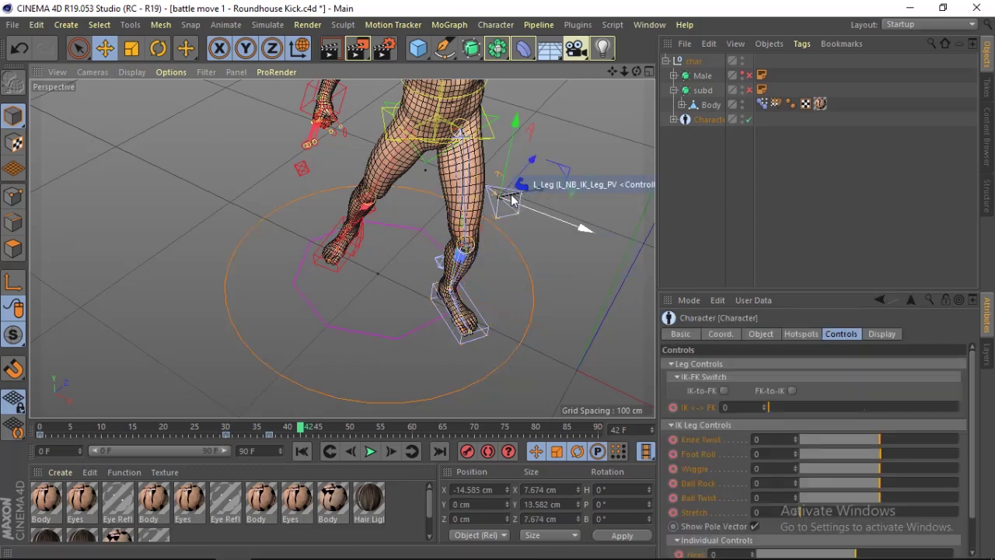
left_click_drag(512, 201, 504, 195)
mouse_move(536, 165)
left_mouse_down()
mouse_move(568, 144)
mouse_move(627, 198)
left_mouse_up()
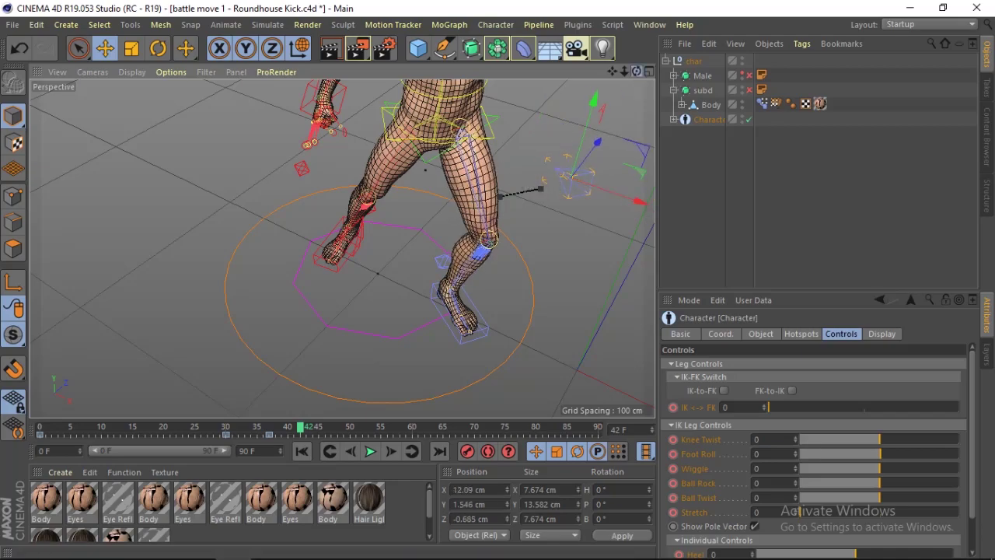
left_click_drag(327, 249, 632, 77, "alt")
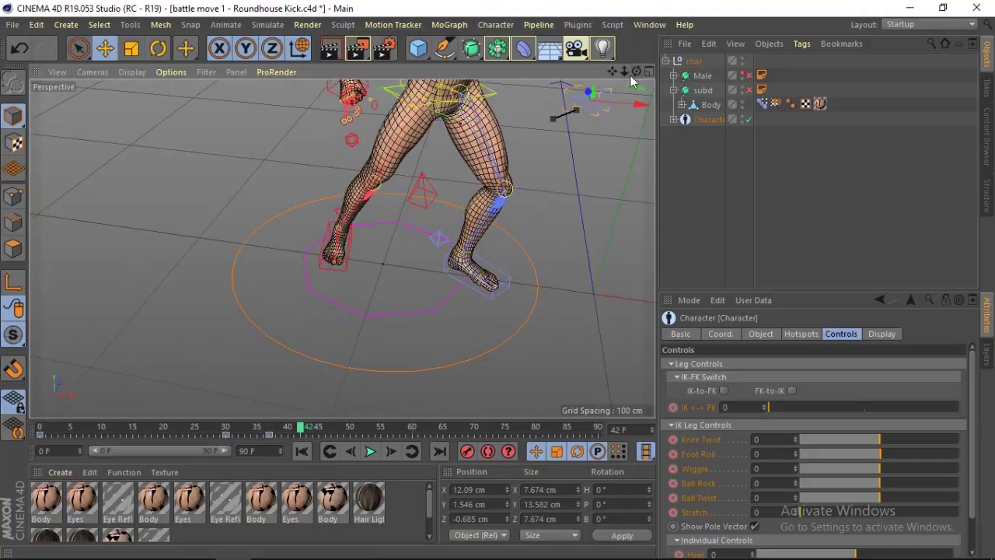
key("alt+Tab")
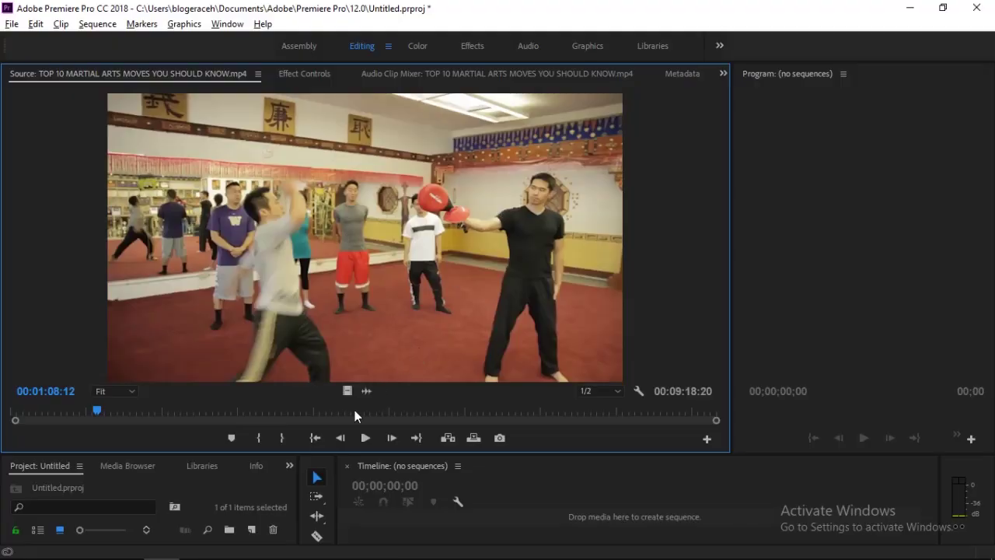
Step the reference clip frame by frame between 01:08:00 and 01:08:17, ending at 01:08:14
left_click(341, 439)
left_click(341, 439)
left_click(342, 438)
left_click(342, 438)
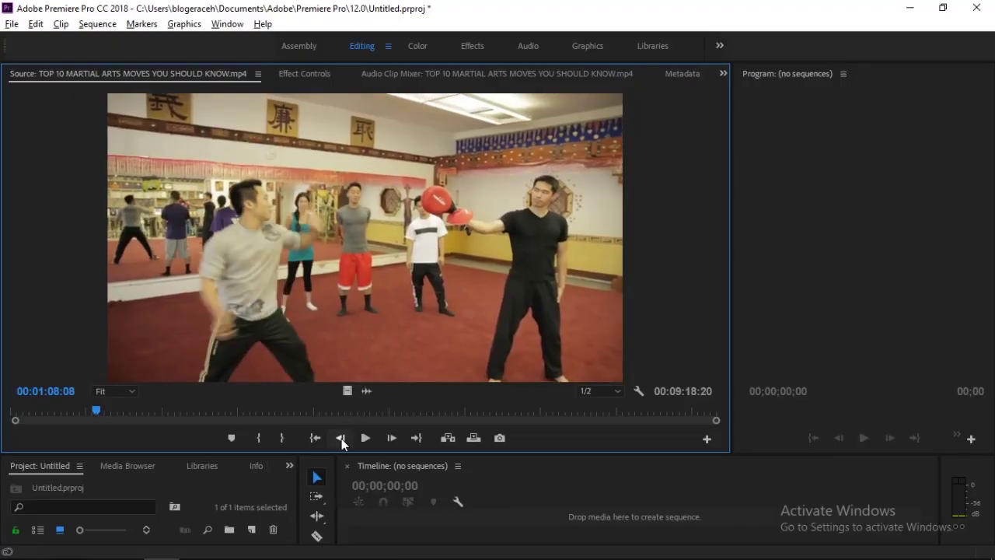
left_click(342, 439)
left_click(397, 439)
left_click(396, 439)
left_click(397, 438)
left_click(396, 439)
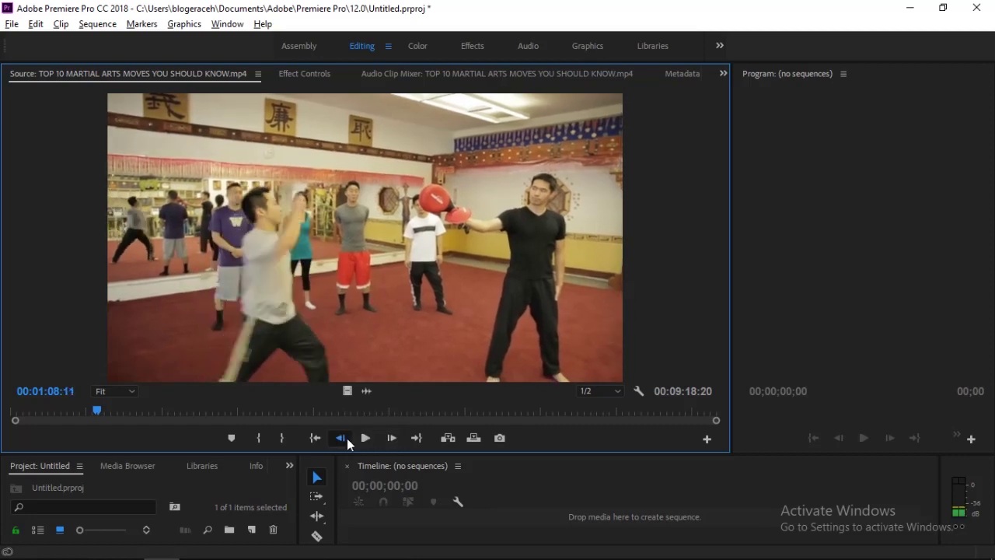
left_click(341, 439)
left_click(342, 439)
left_click(342, 438)
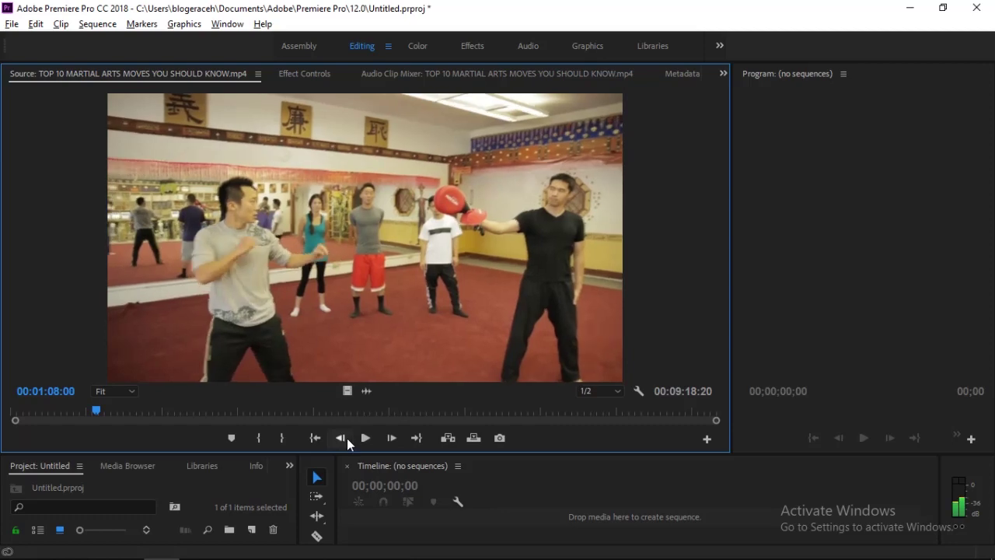
left_click(347, 437)
left_click(391, 437)
left_click(391, 437)
left_click(391, 438)
left_click(391, 438)
left_click(391, 438)
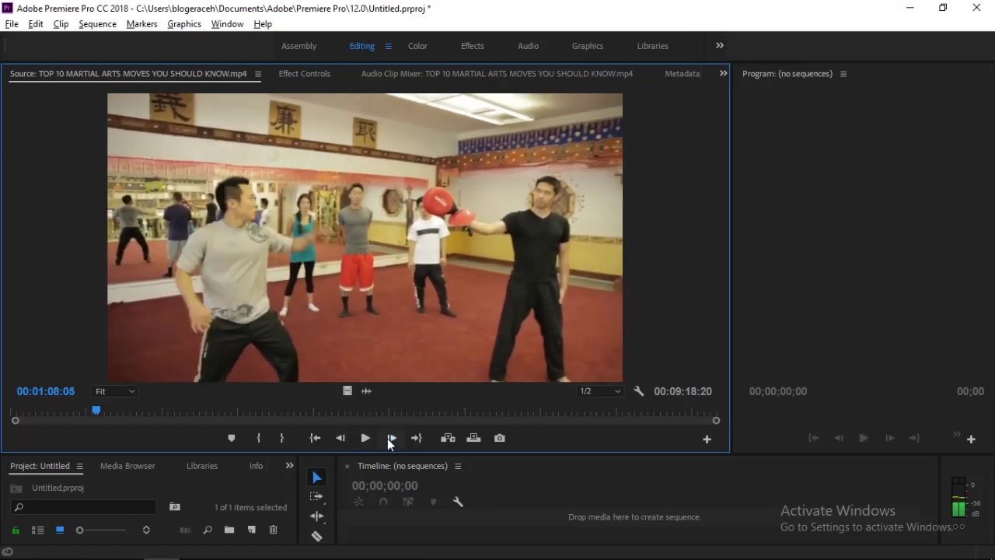
left_click(391, 437)
left_click(391, 438)
left_click(391, 438)
left_click(391, 438)
left_click(391, 437)
left_click(392, 438)
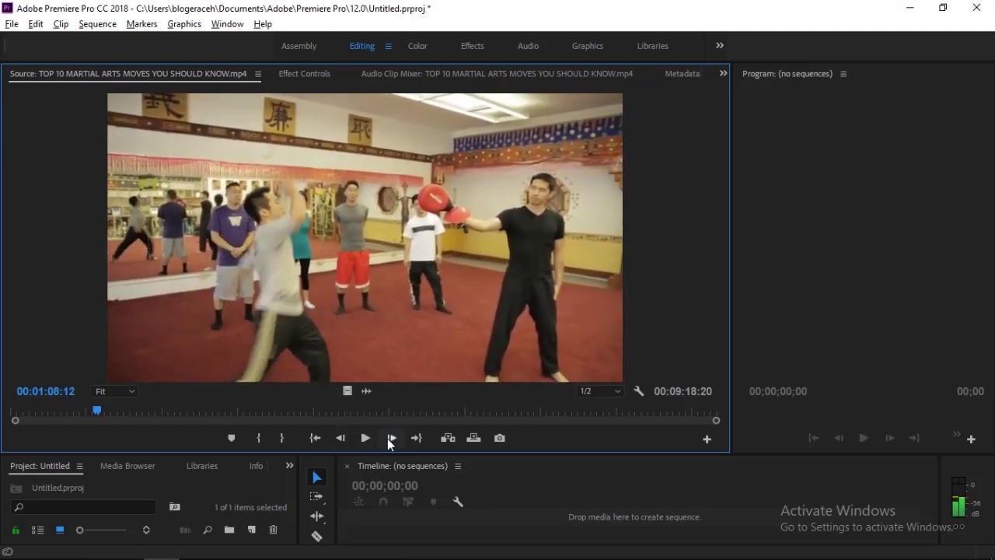
left_click(389, 438)
left_click(389, 437)
left_click(389, 438)
left_click(389, 438)
left_click(389, 437)
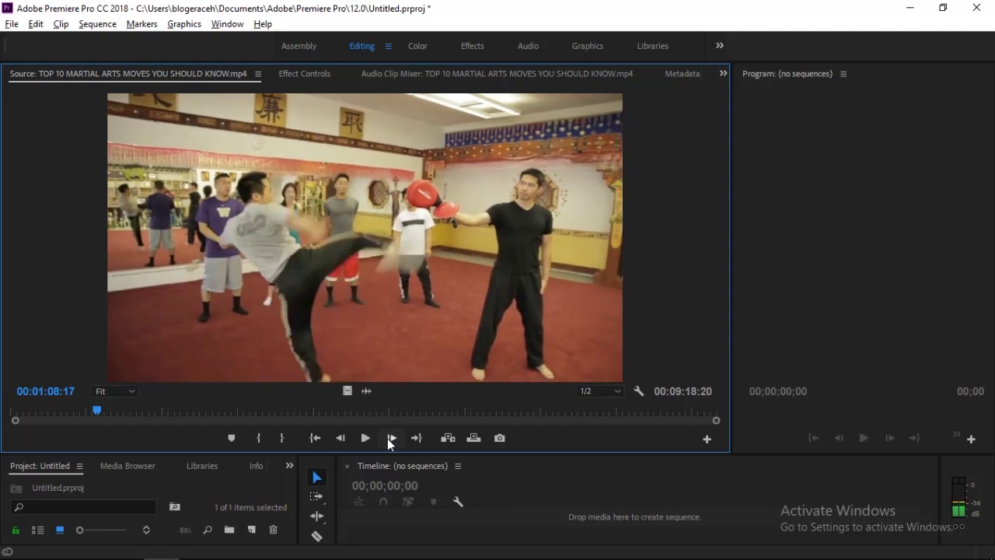
left_click(347, 438)
left_click(347, 438)
left_click(346, 437)
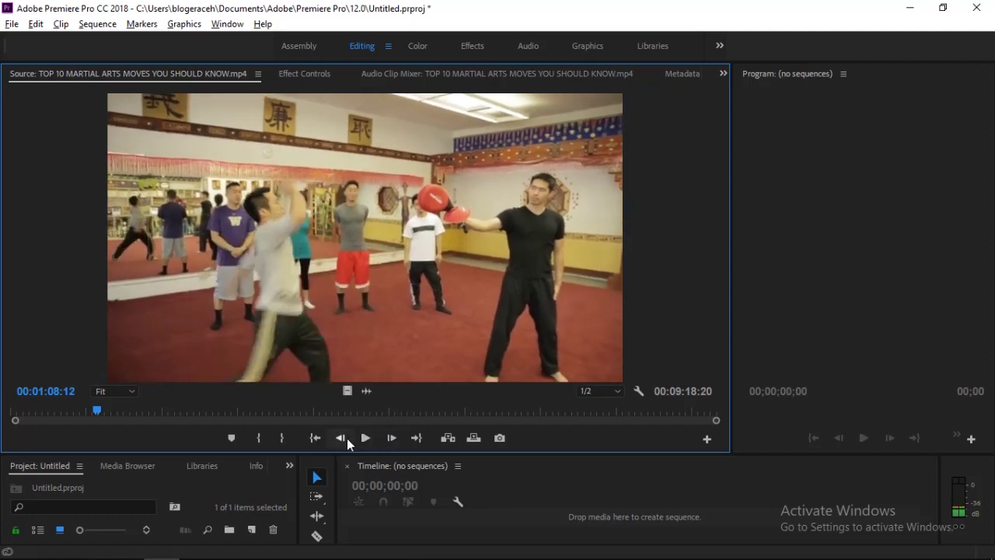
left_click(347, 438)
left_click(347, 438)
left_click(347, 438)
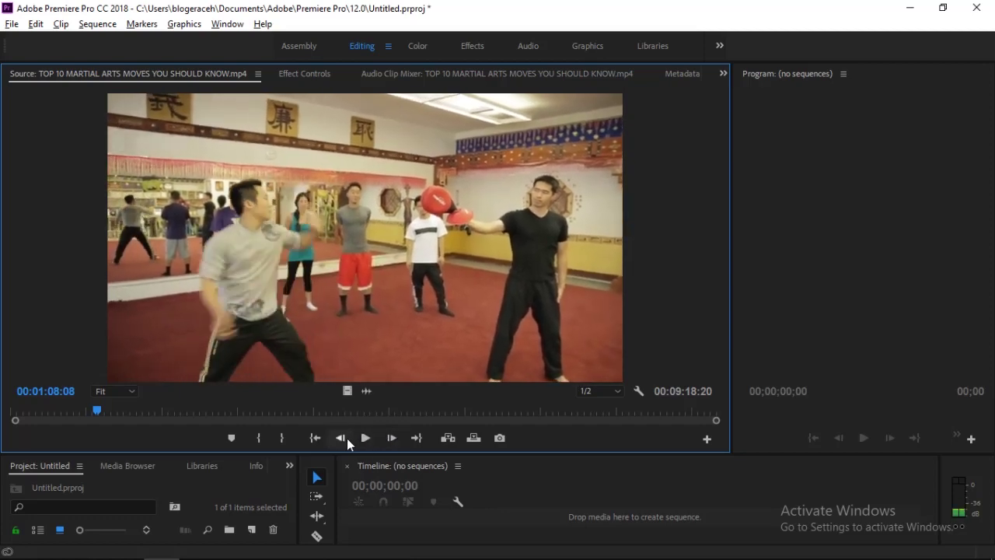
left_click(389, 439)
left_click(389, 438)
left_click(389, 438)
left_click(390, 439)
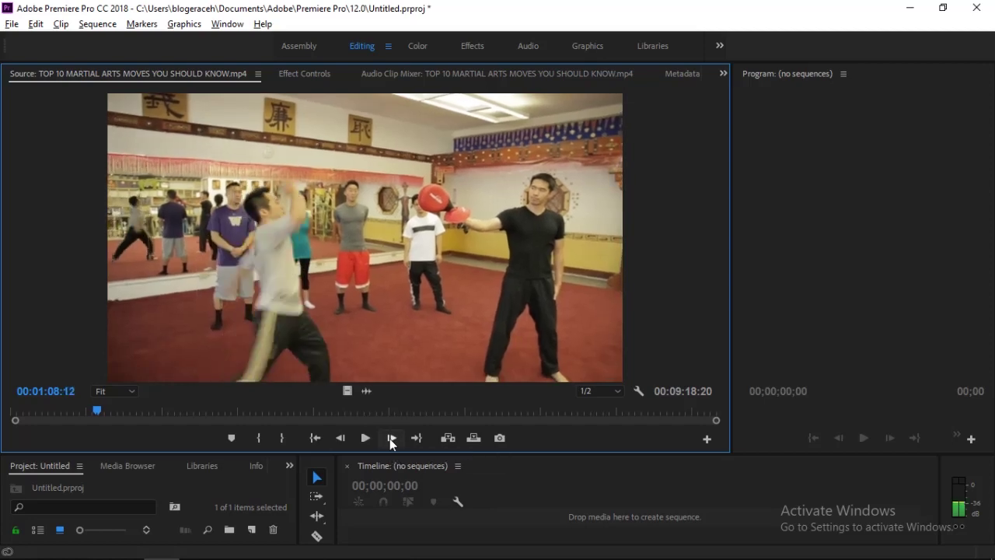
left_click(344, 438)
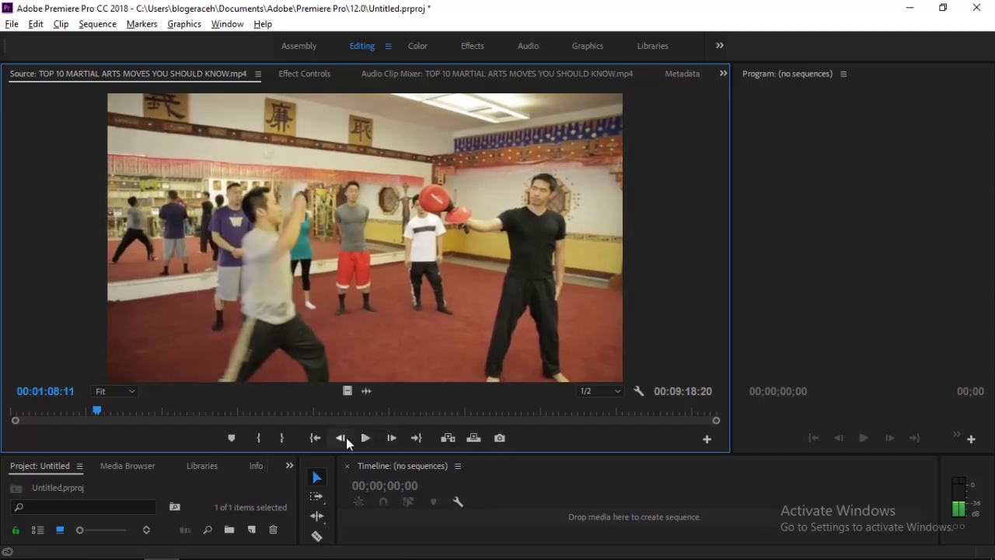
left_click(391, 439)
left_click(395, 439)
left_click(394, 439)
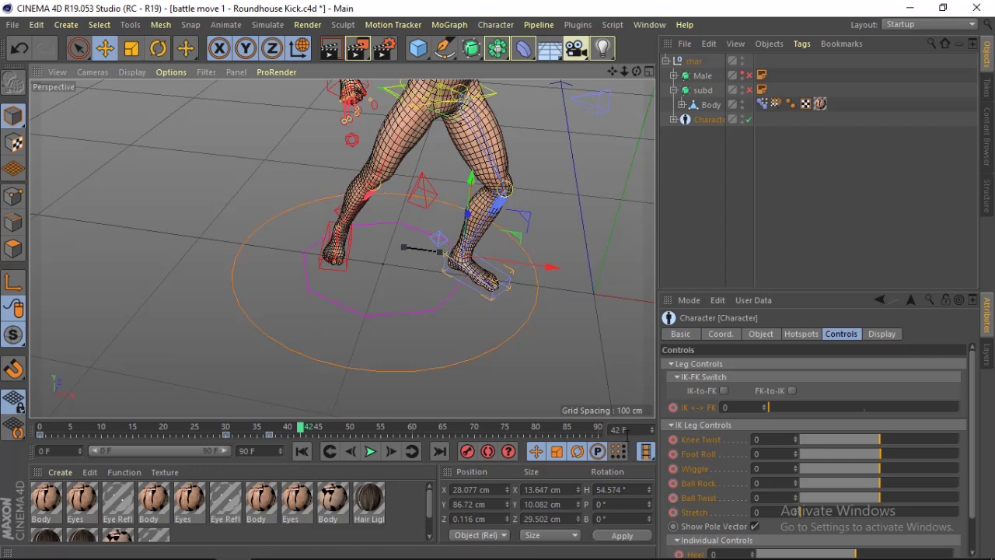
Turn the left foot controller about 4 degrees
left_click(158, 48)
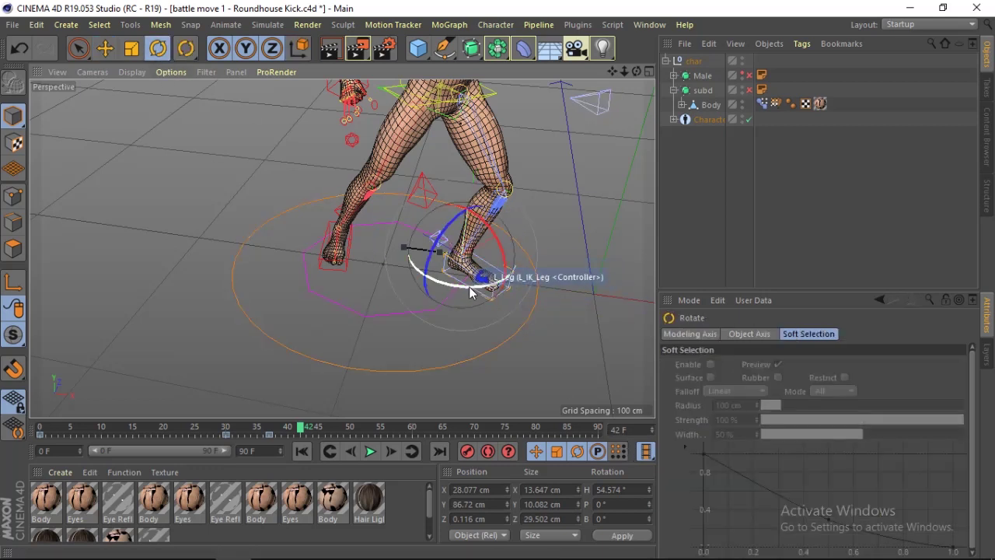
left_click_drag(469, 284, 487, 289)
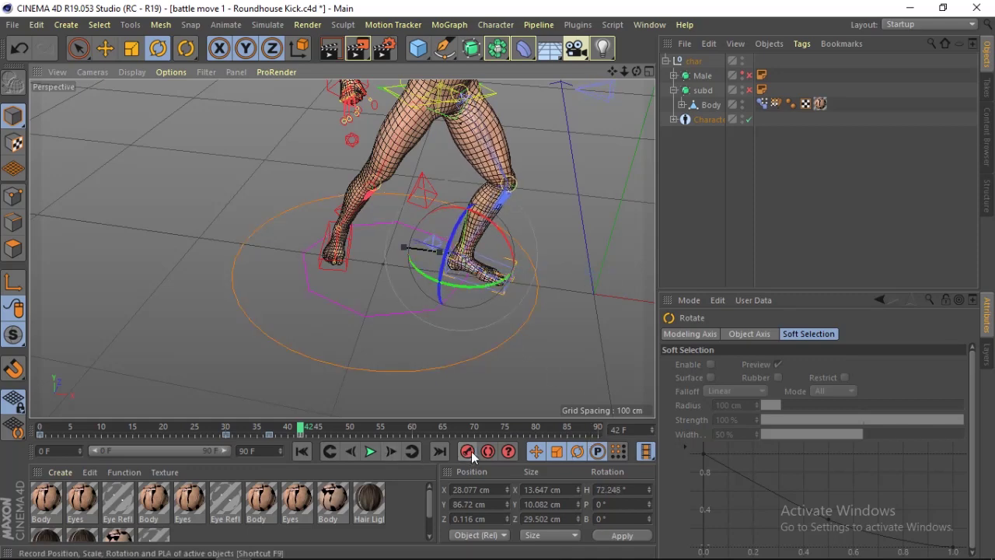
mouse_move(625, 70)
left_mouse_down()
mouse_move(615, 93)
mouse_move(591, 78)
mouse_move(614, 84)
mouse_move(523, 125)
left_mouse_up()
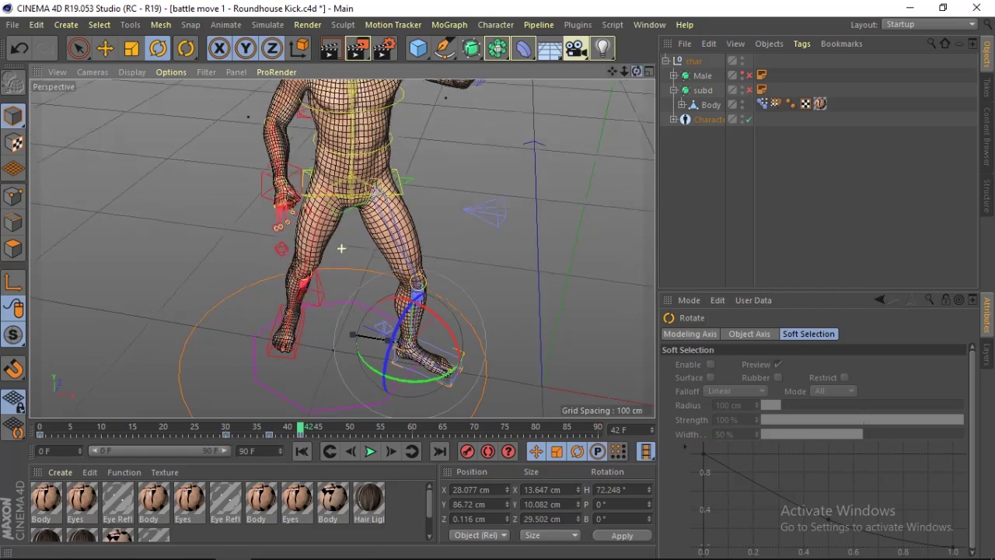
Shift the spine torso controller slightly sideways and back, then tilt it about 8°
left_click(413, 162)
left_click(453, 163)
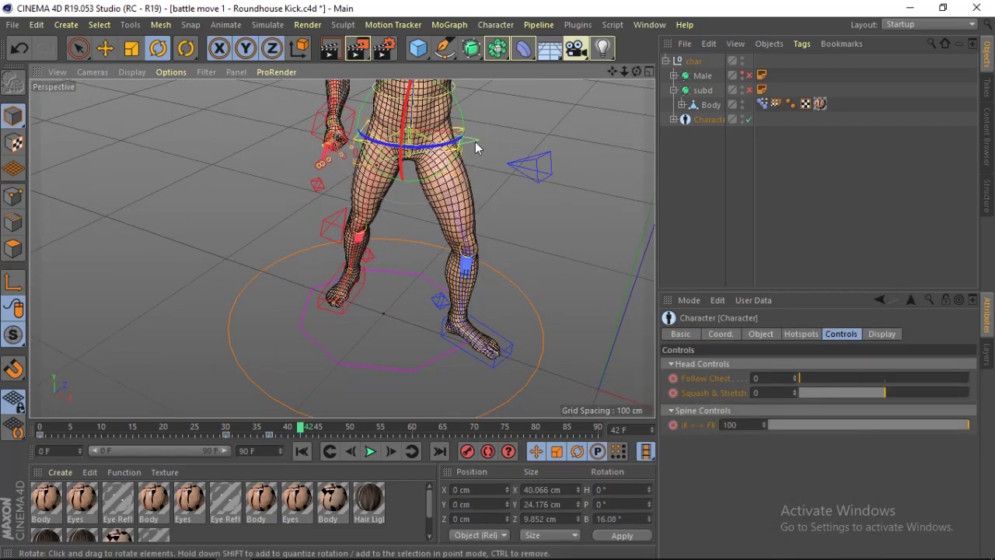
left_click(472, 138)
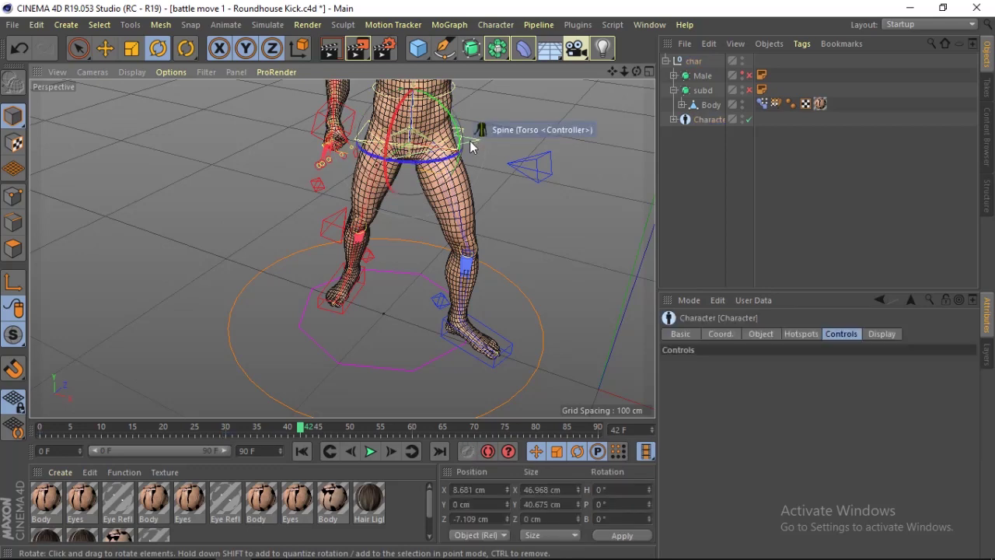
key("e")
left_click_drag(472, 154, 497, 164)
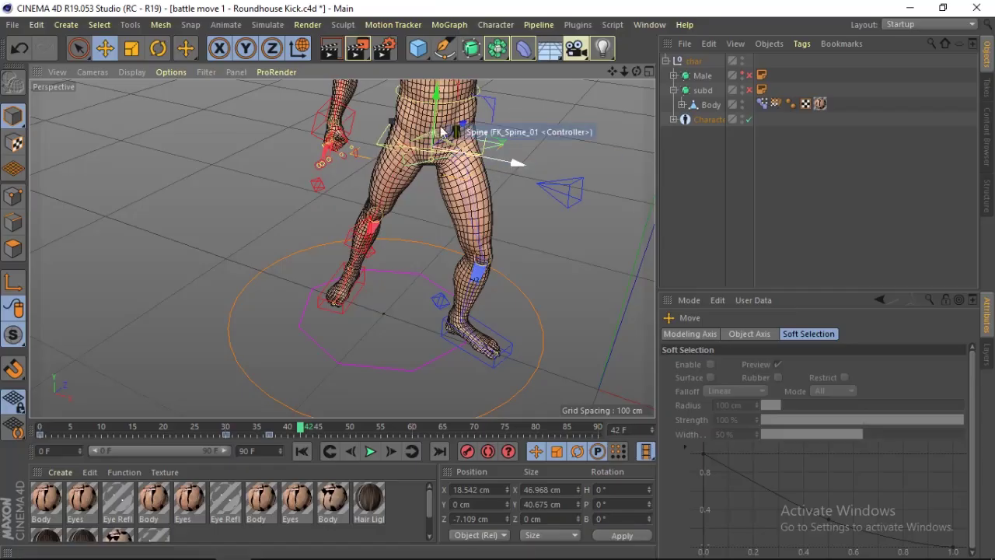
left_click_drag(439, 97, 442, 104)
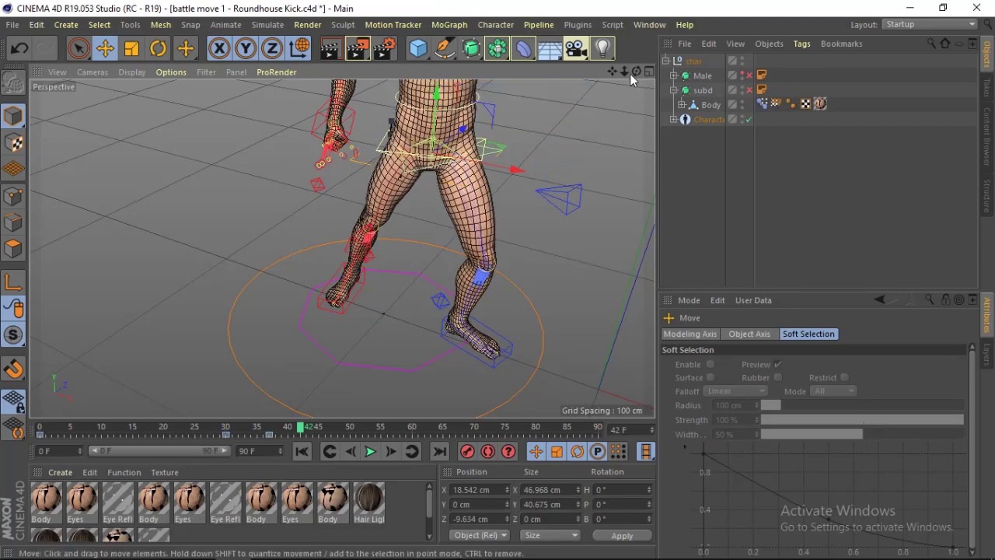
left_click_drag(630, 73, 567, 90)
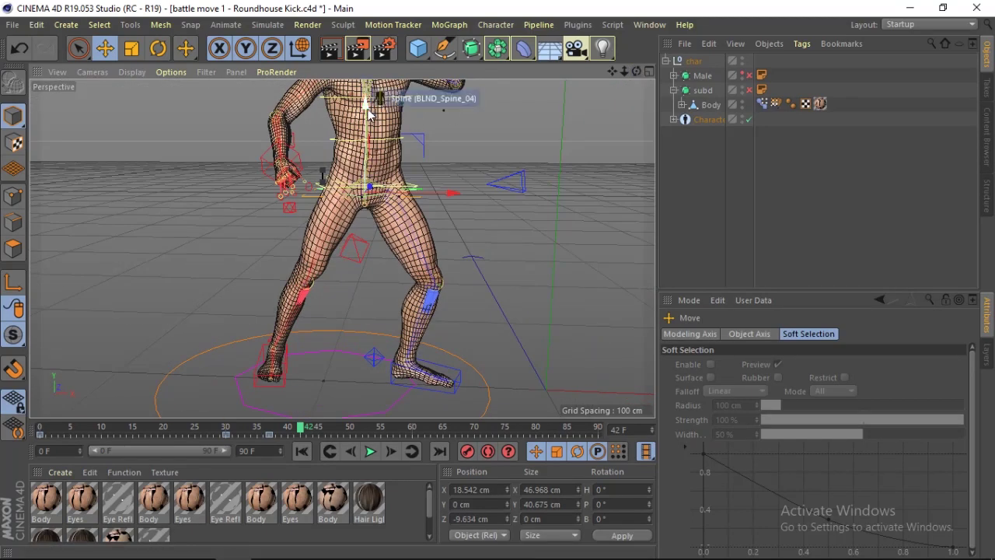
left_click(154, 50)
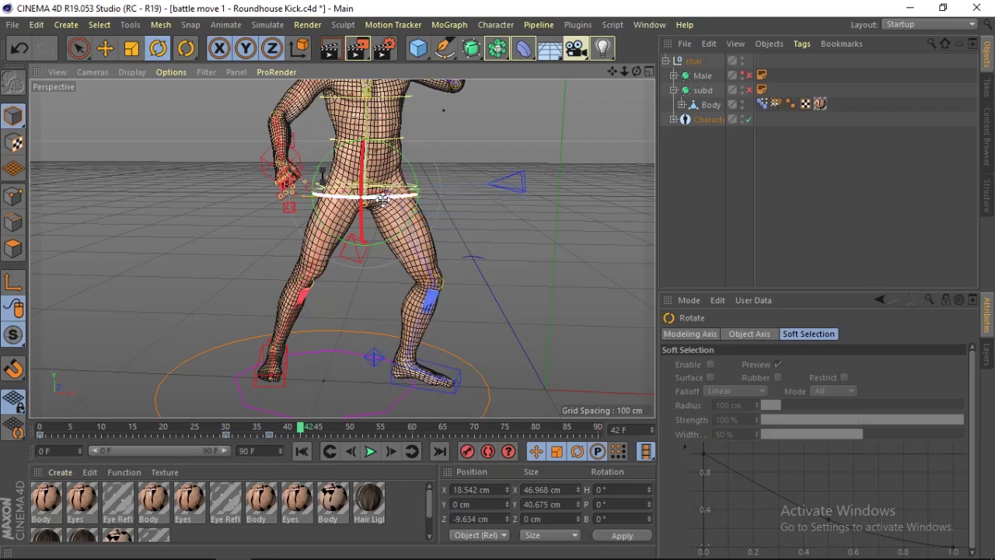
left_click_drag(393, 198, 415, 203)
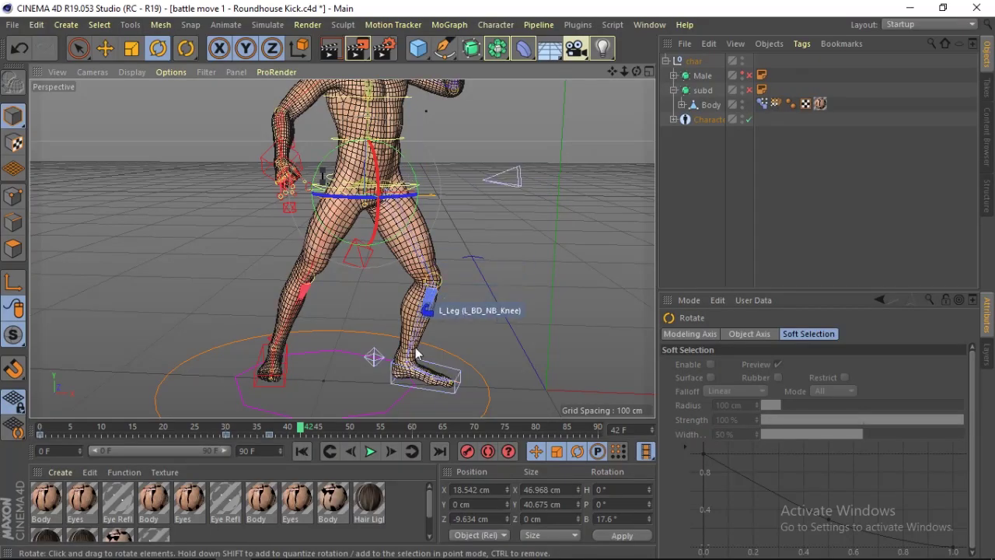
Rotate the chest controller to lean the upper body, checking it against the Premiere reference
left_click(405, 141)
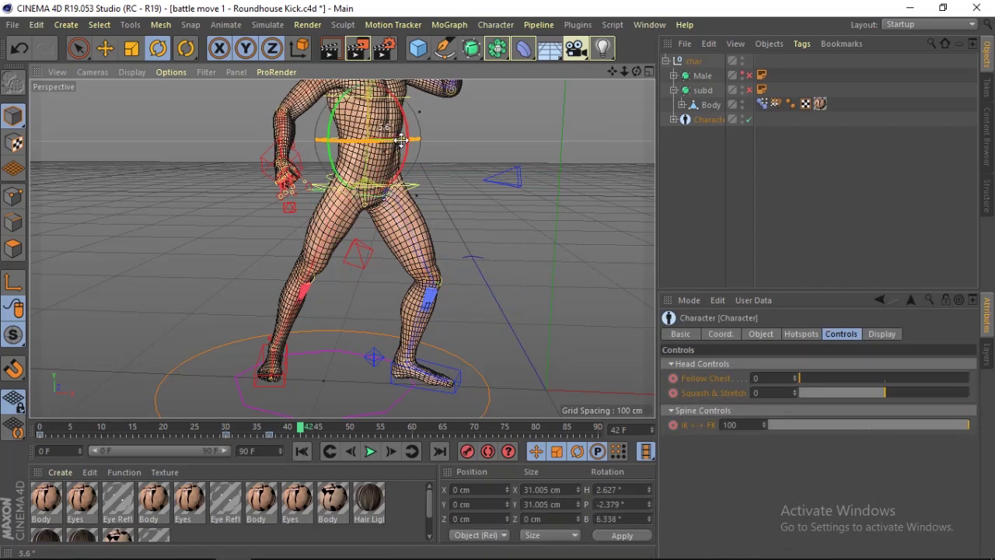
key("alt+Tab")
key("alt+Tab")
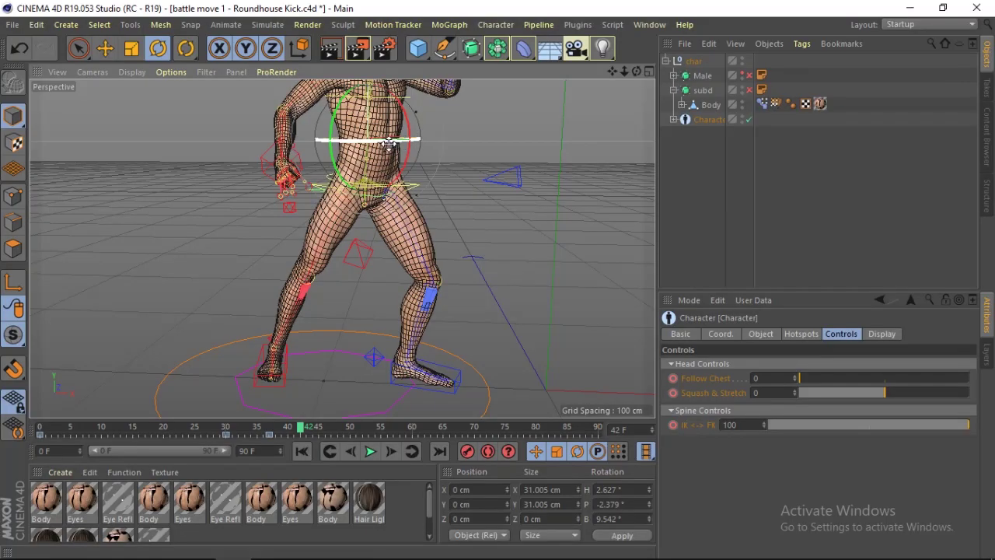
left_click_drag(405, 138, 408, 121)
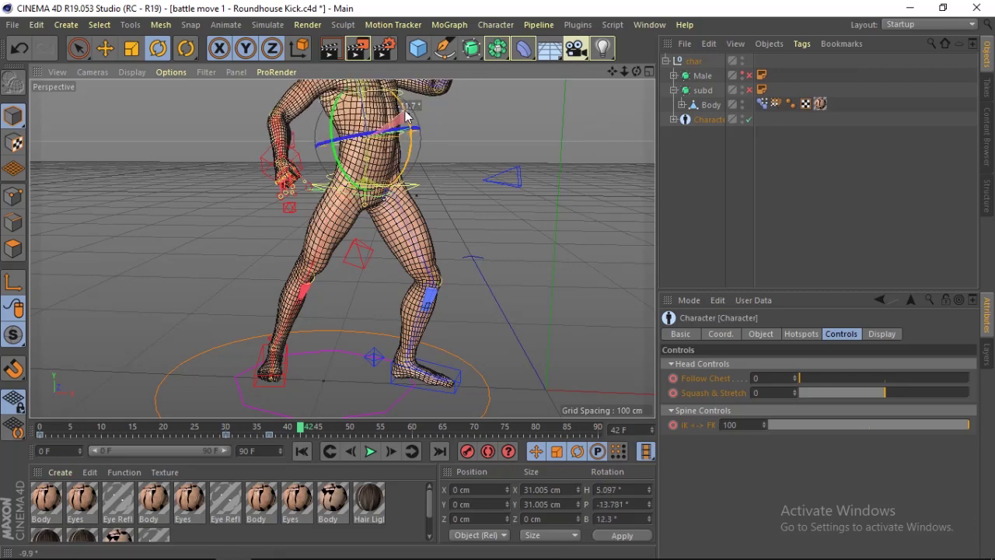
key("alt+Tab")
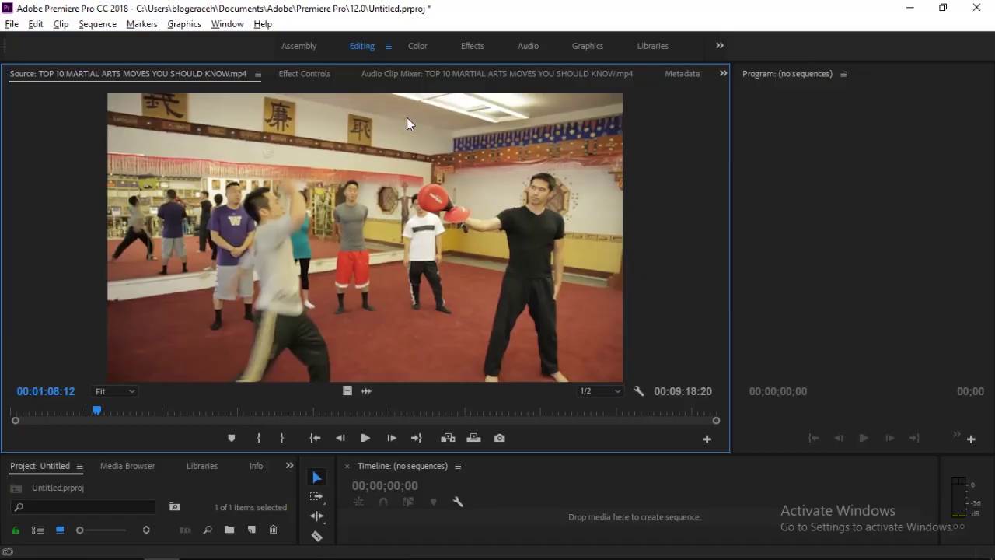
key("alt+Tab")
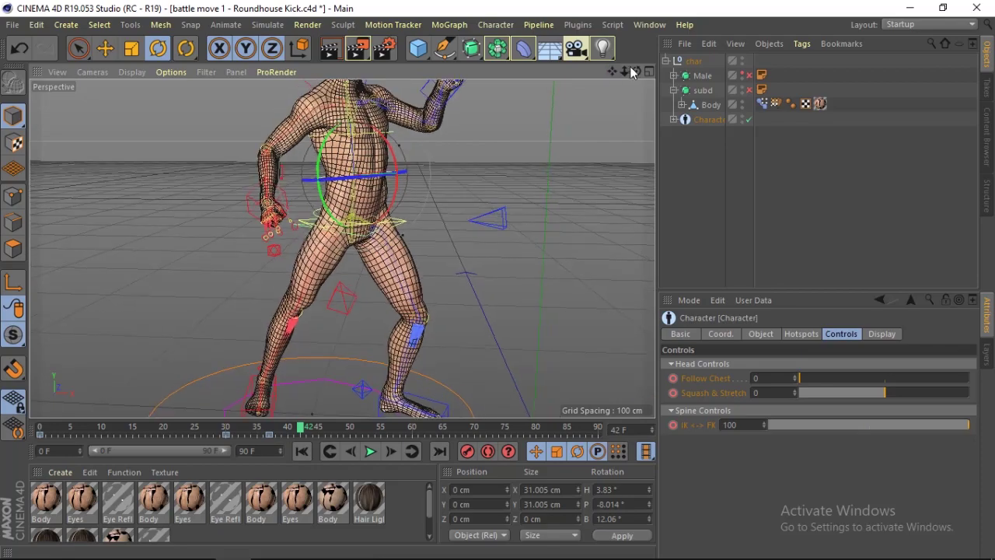
left_click_drag(633, 70, 645, 69)
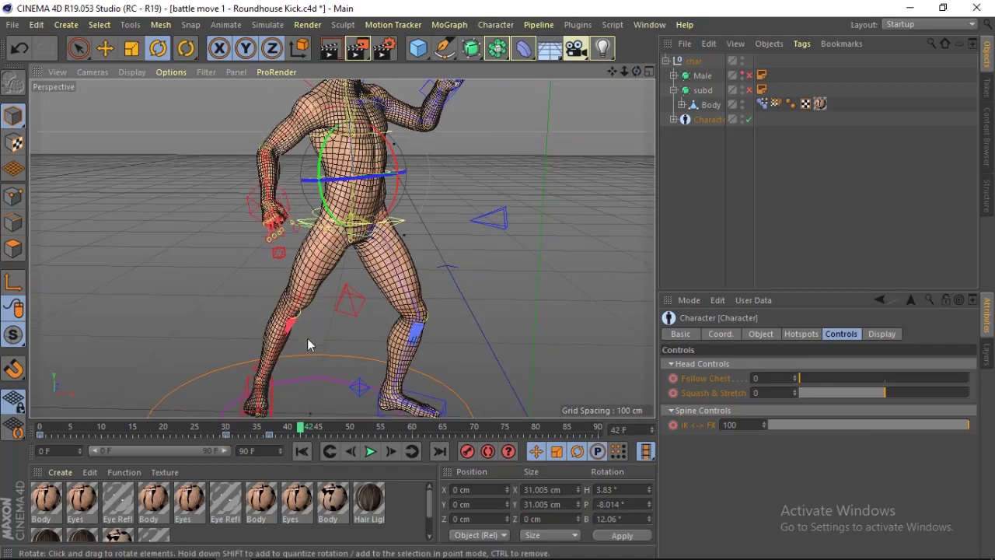
left_click(250, 389)
Step the reference clip between 00:01:08:07 and 00:01:08:12, stopping on the punch frame
key("alt+Tab")
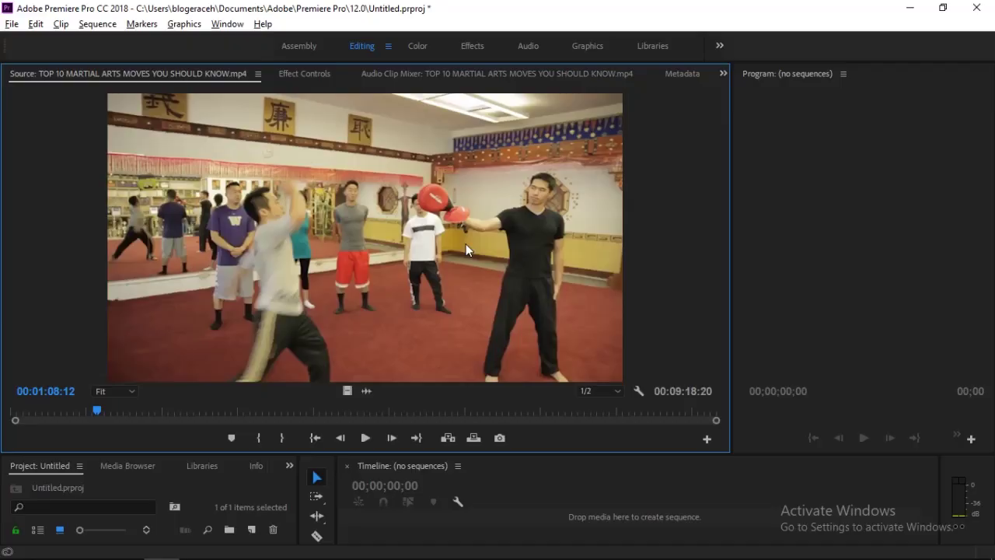
left_click(341, 438)
left_click(341, 437)
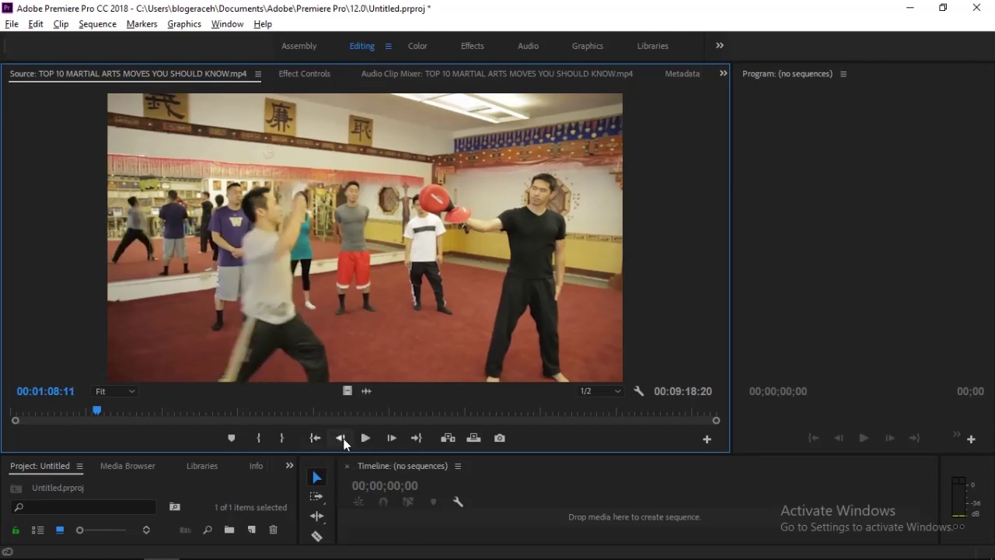
left_click(341, 438)
left_click(341, 438)
left_click(340, 438)
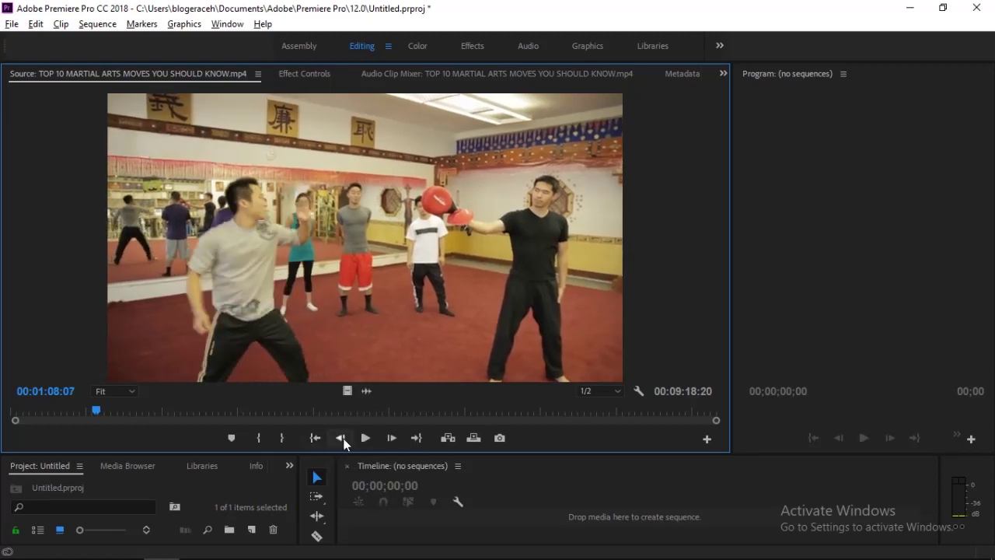
left_click(391, 438)
left_click(391, 439)
left_click(391, 438)
left_click(391, 439)
left_click(392, 440)
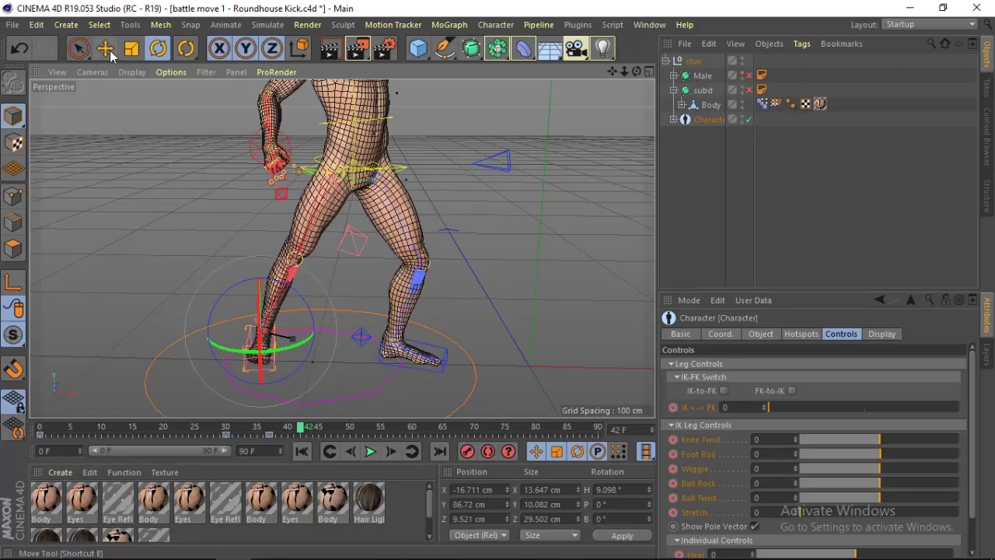
Move the right foot controller forward and up to about X -7.757, Y 87.866, Z -18.836 cm
left_click(110, 51)
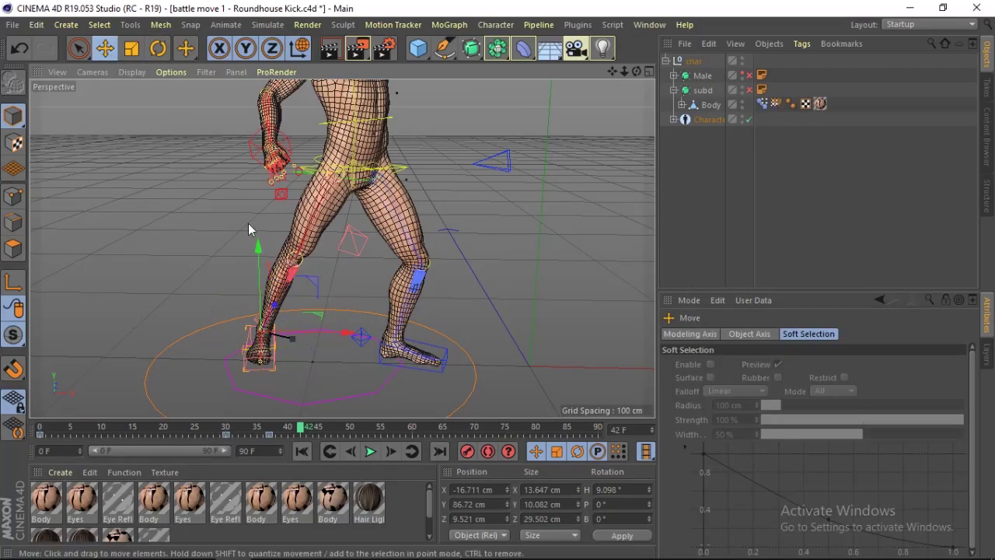
left_click_drag(311, 321, 322, 307)
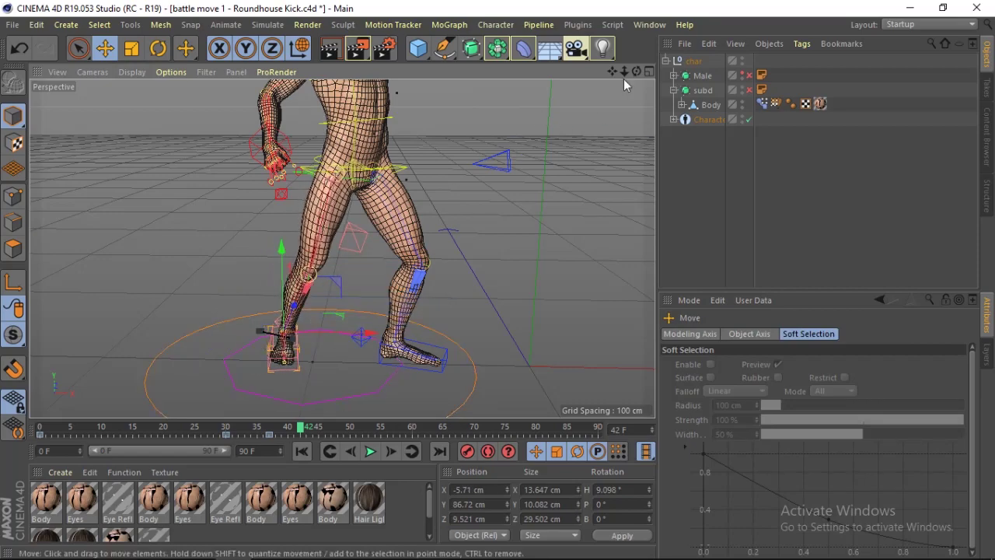
left_click_drag(624, 79, 378, 283)
left_click_drag(88, 400, 103, 403)
left_click_drag(636, 72, 636, 72)
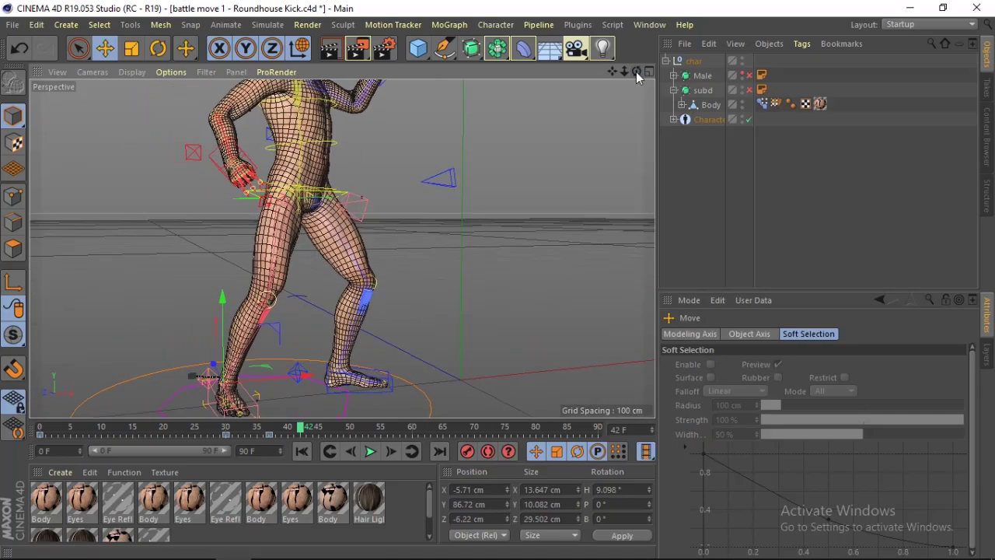
key("alt+Tab")
key("alt+Tab")
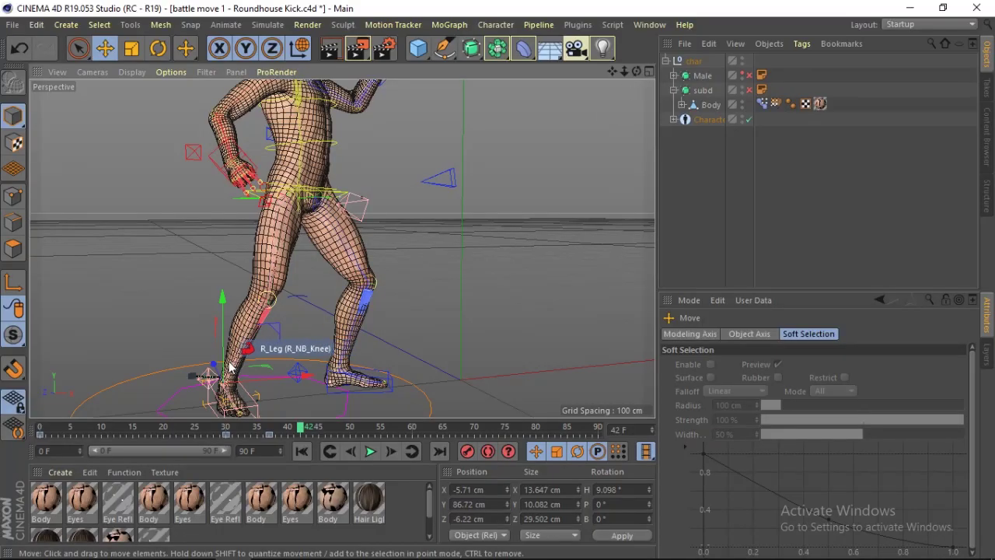
left_click_drag(216, 365, 280, 387)
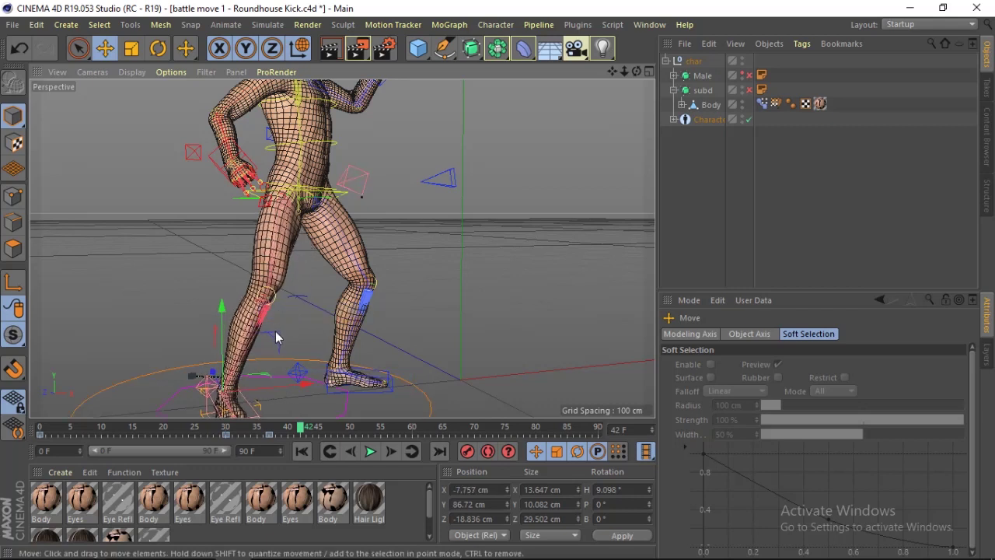
left_click_drag(224, 312, 243, 305)
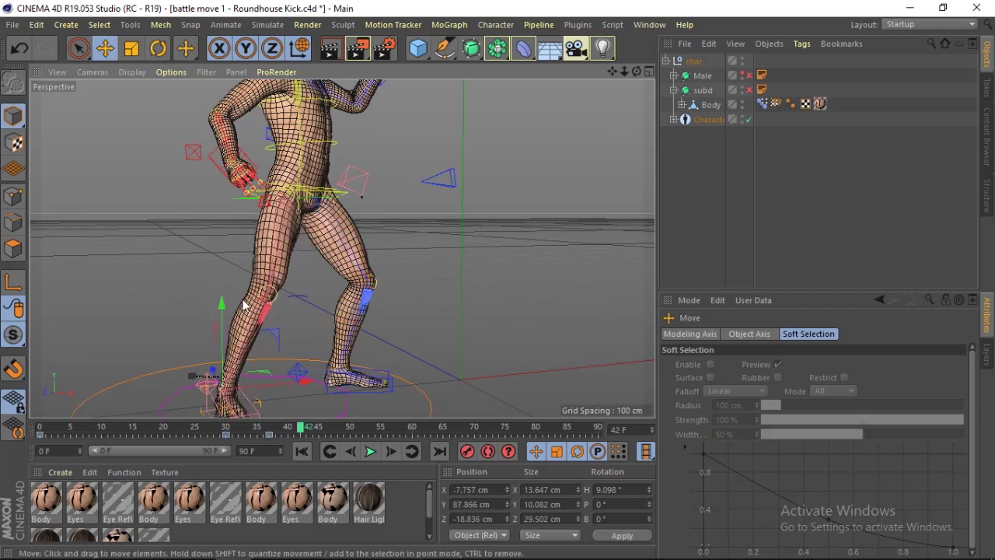
Reframe the feet and reselect the right leg controller through the character rig
left_click(158, 49)
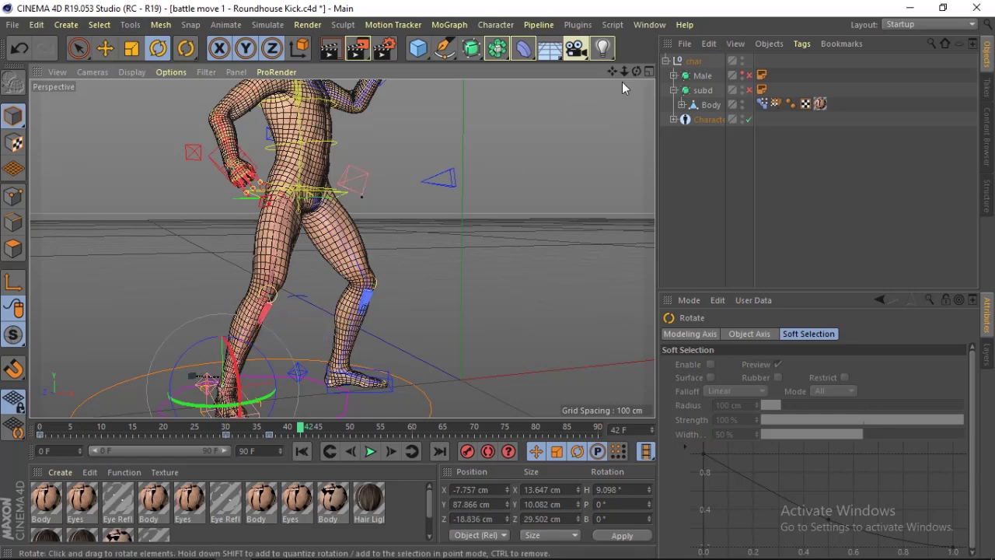
left_click_drag(622, 88, 636, 72, "alt")
left_click_drag(340, 248, 630, 152, "alt")
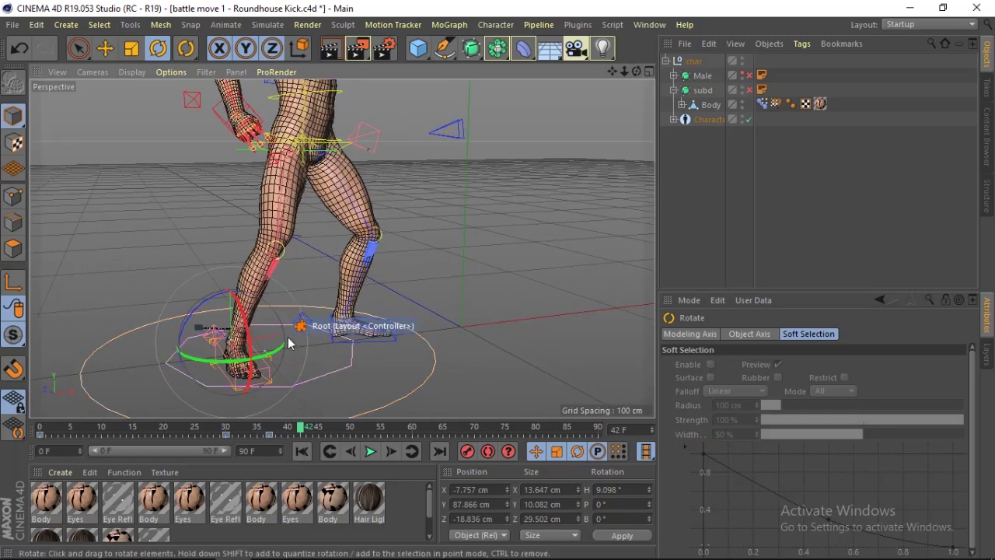
left_click(706, 120)
left_click(798, 333)
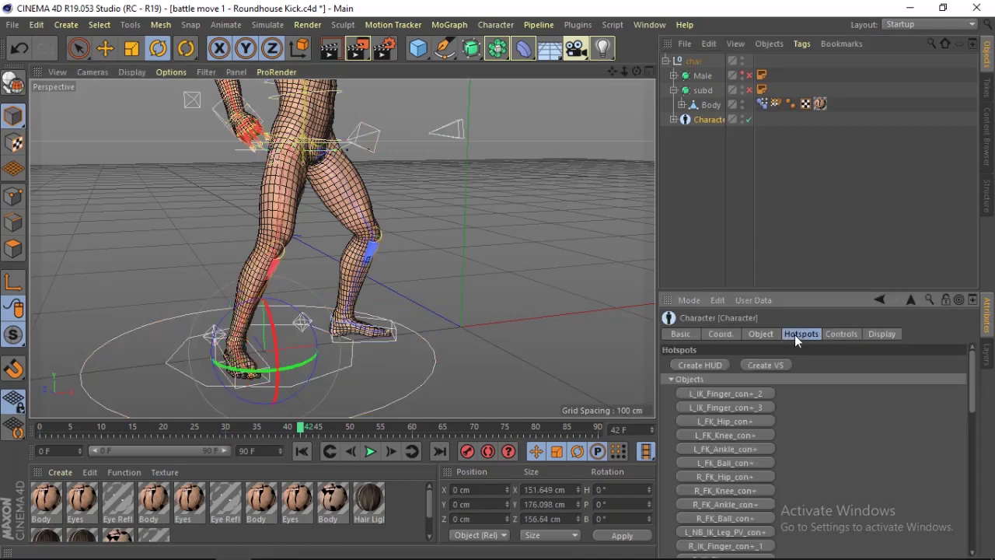
left_click(267, 366)
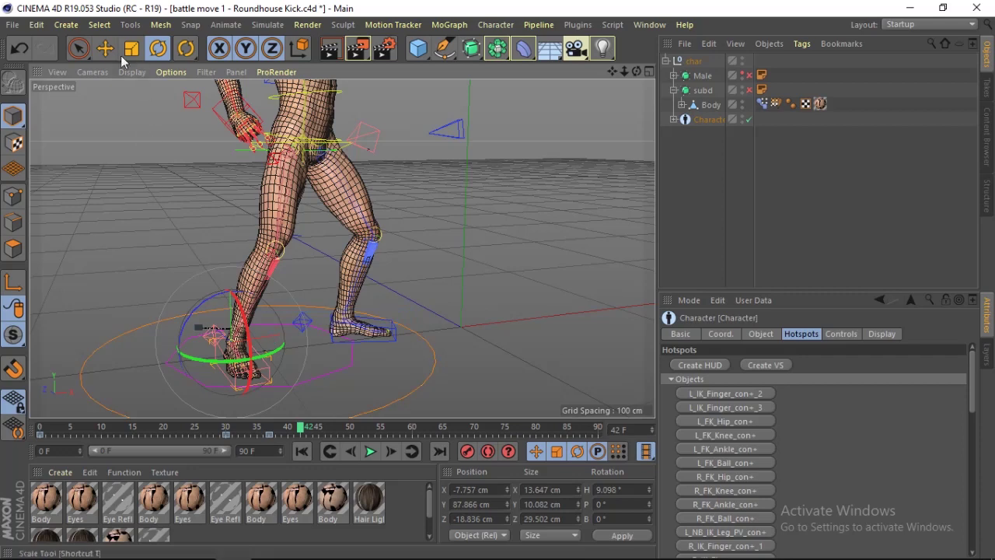
key("e")
left_click(708, 120)
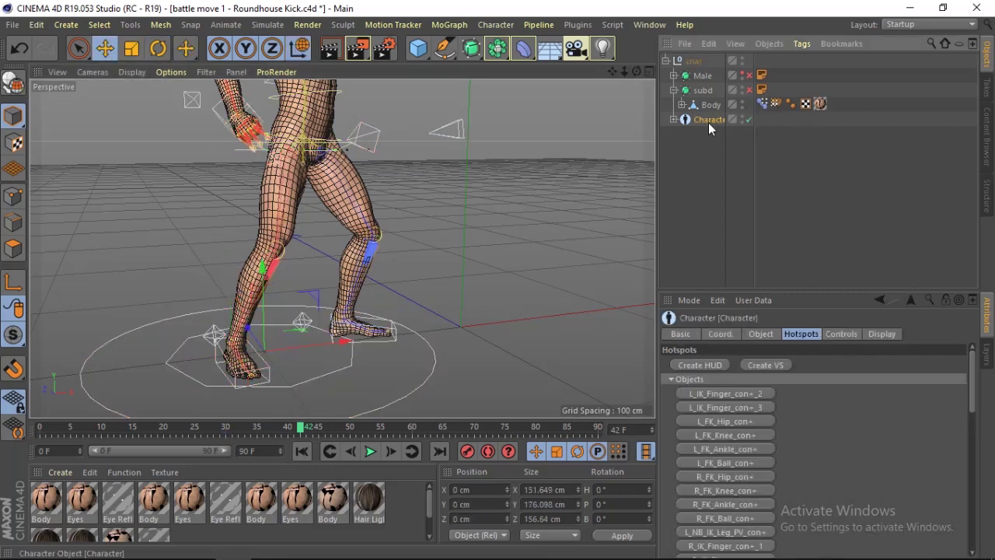
left_click(262, 368)
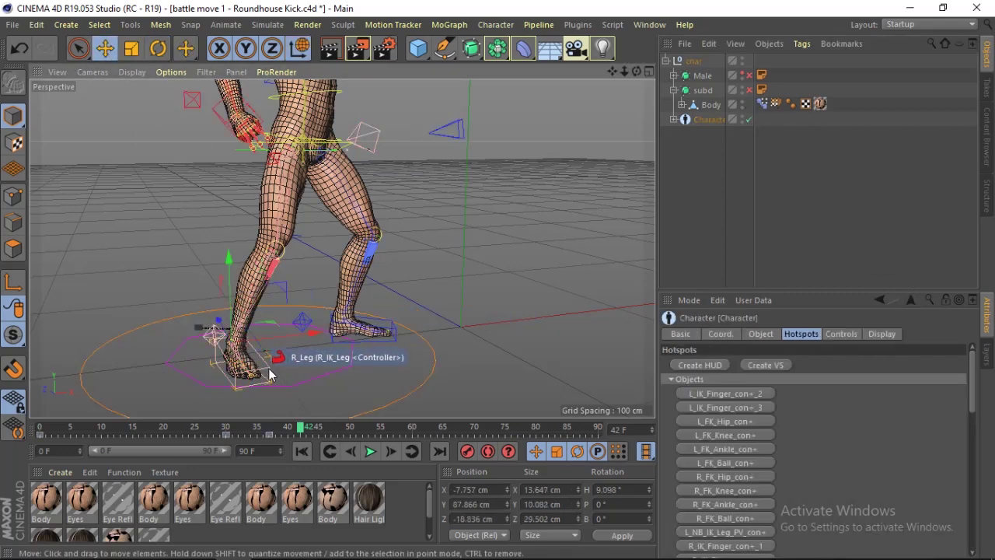
In the Character object's Individual Controls, set the Ball slider to 30 and Toe to 1
left_click(837, 334)
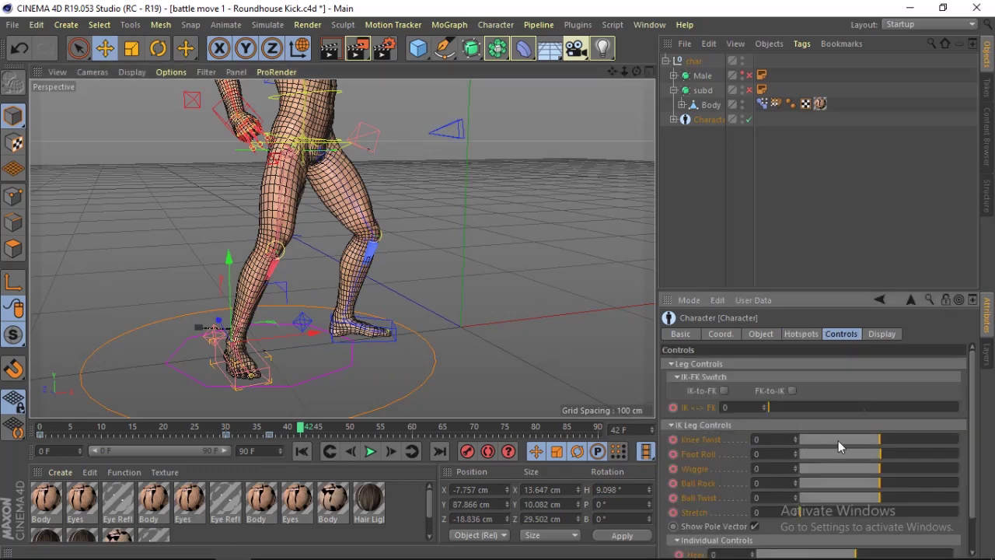
scroll(955, 477, "down", 2)
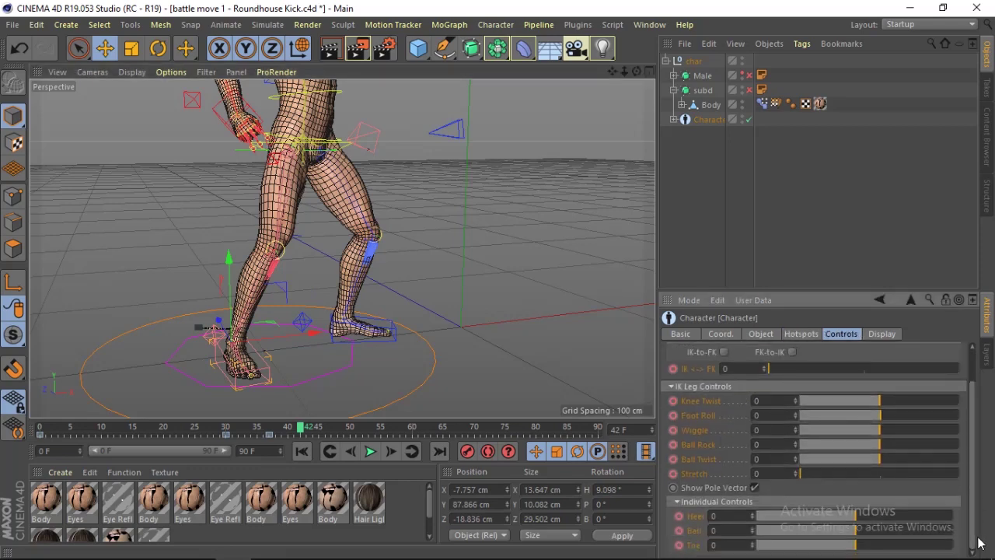
left_click_drag(862, 547, 902, 547)
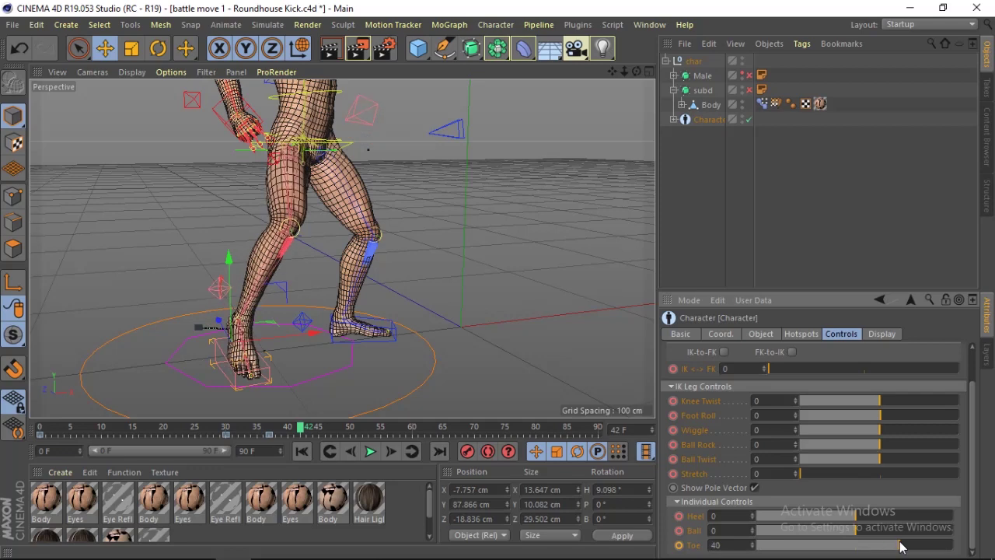
mouse_move(885, 546)
left_mouse_down()
mouse_move(858, 549)
mouse_move(891, 530)
left_mouse_up()
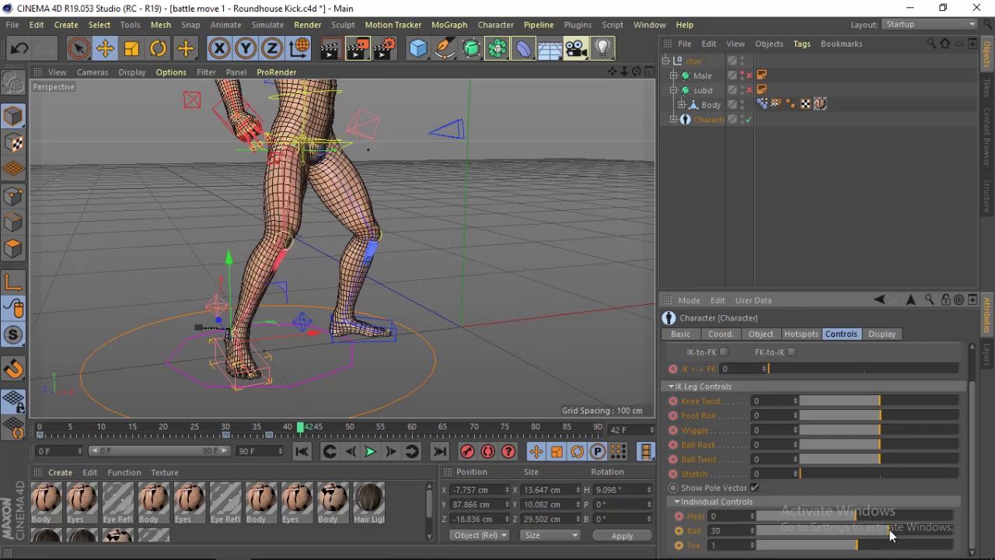
left_click_drag(637, 71, 626, 70)
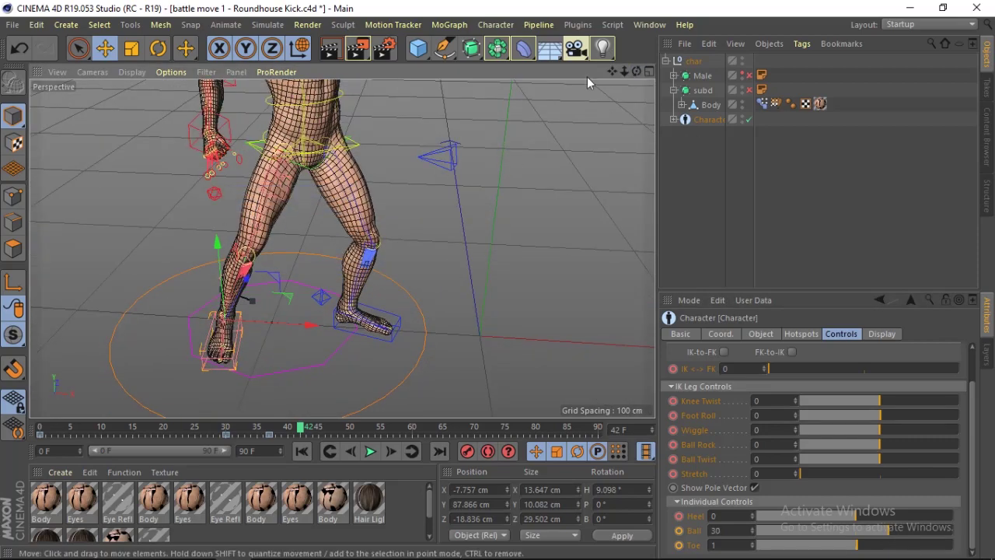
left_click_drag(641, 72, 342, 248)
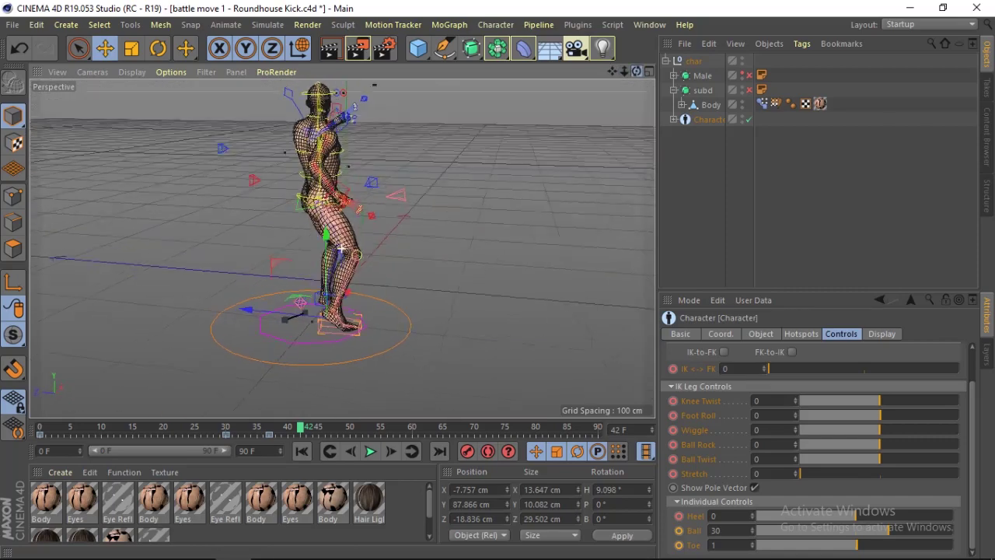
left_click(348, 218)
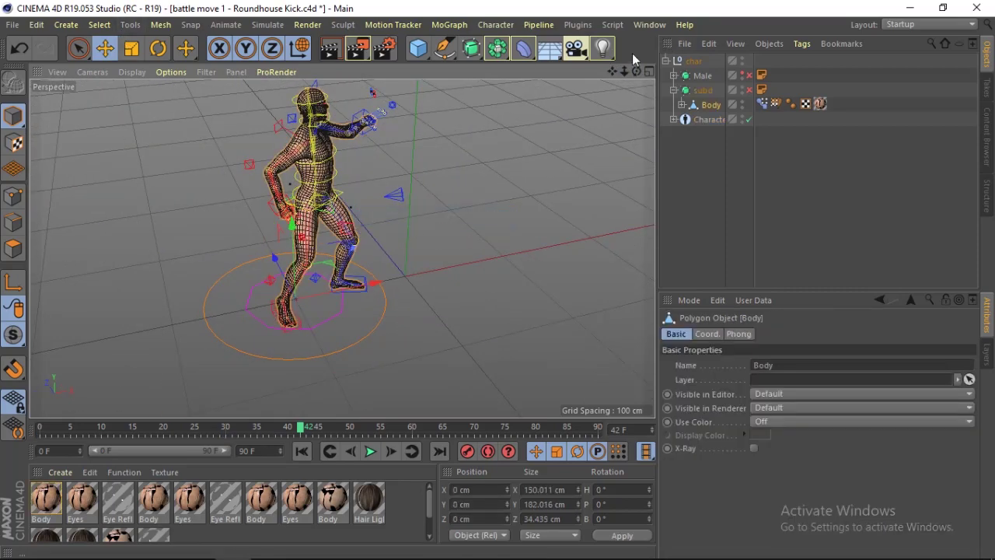
mouse_move(624, 72)
left_mouse_down()
mouse_move(636, 74)
mouse_move(469, 200)
mouse_move(502, 219)
left_mouse_up()
left_click(430, 178)
mouse_move(636, 71)
left_mouse_down()
mouse_move(610, 76)
mouse_move(636, 71)
left_mouse_up()
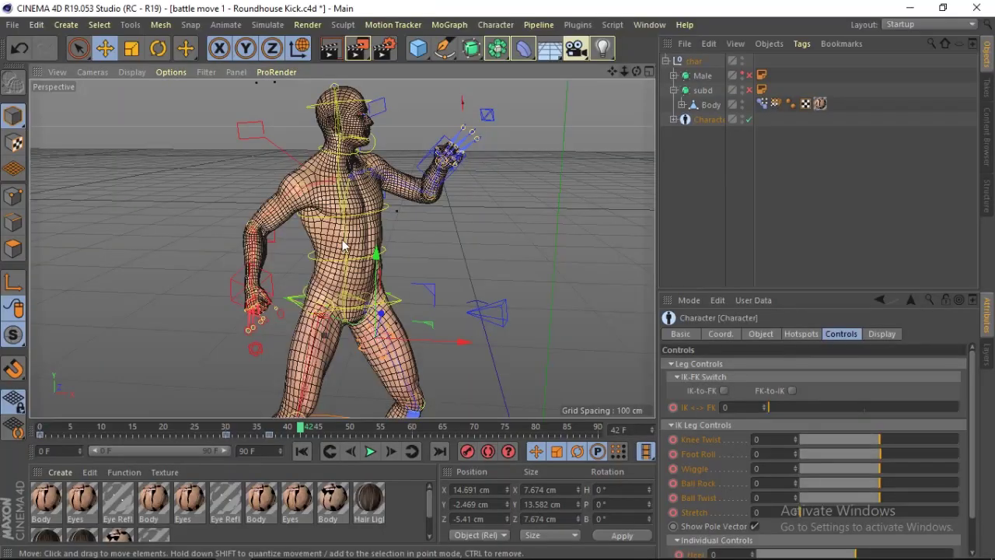
Move the right arm controller in front of the chest and toward the face
left_click(245, 292)
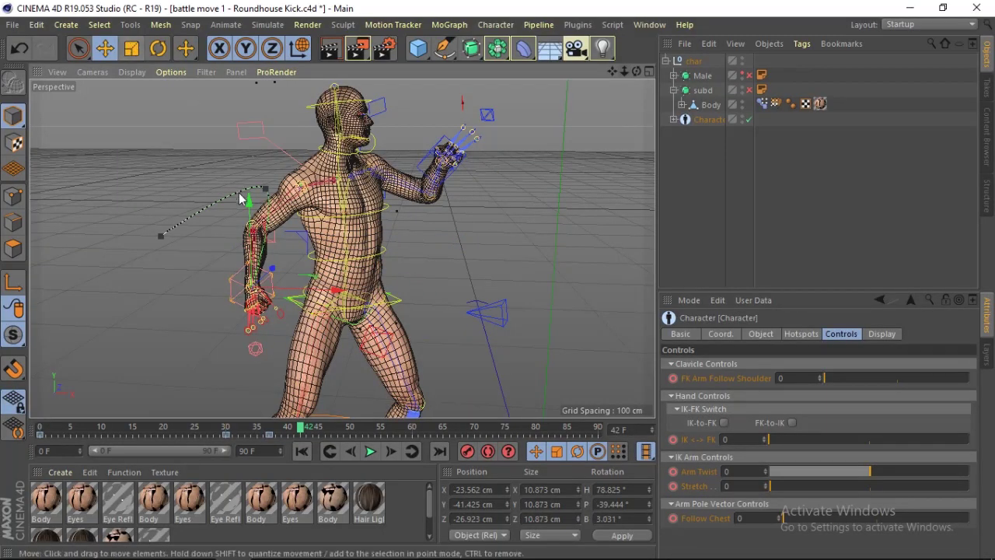
left_click_drag(303, 244, 497, 146)
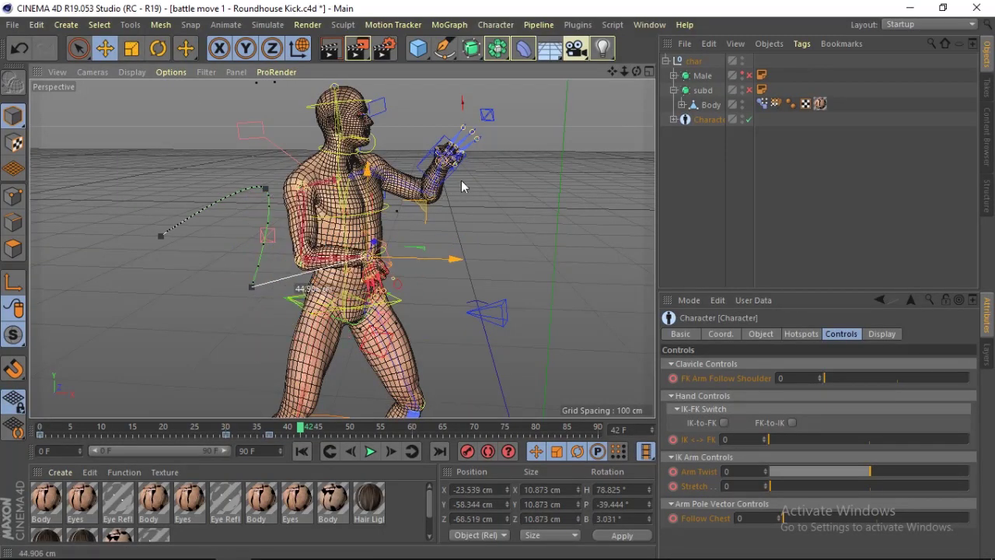
left_click_drag(639, 71, 591, 78)
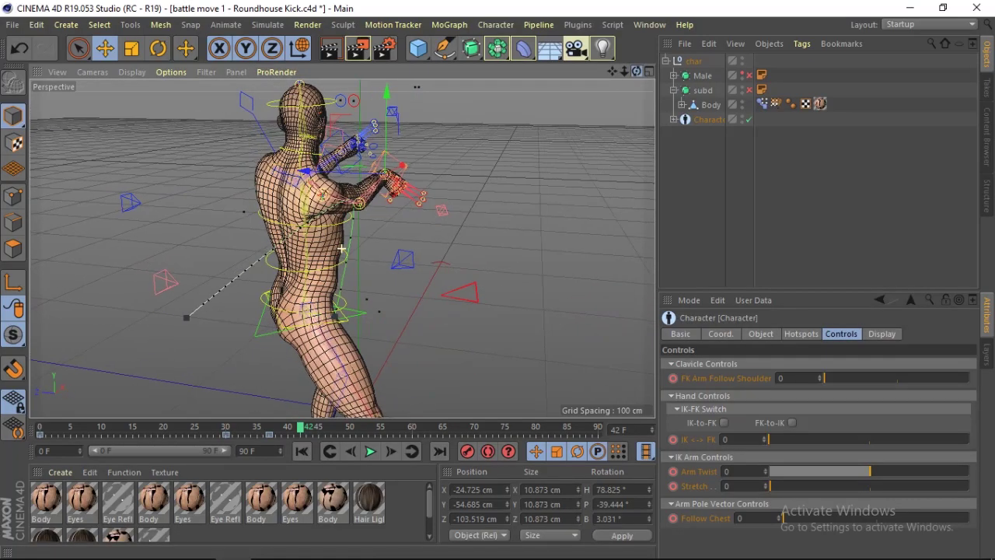
left_click_drag(340, 248, 517, 132, "alt")
mouse_move(501, 193)
left_mouse_down()
mouse_move(377, 159)
mouse_move(361, 143)
left_mouse_up()
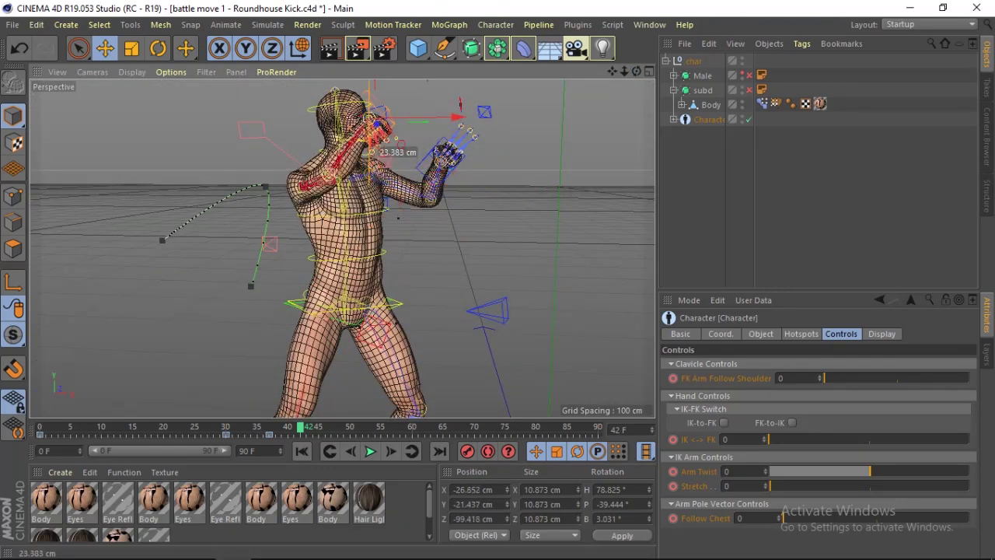
Rotate the forearm and arm joints upward into a raised guard near the face
key("r")
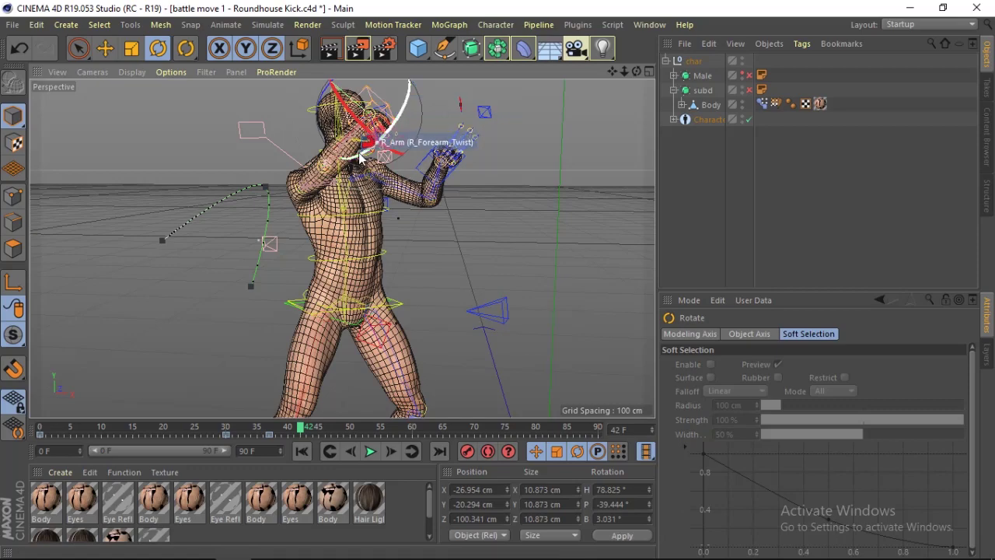
left_click_drag(397, 142, 452, 84)
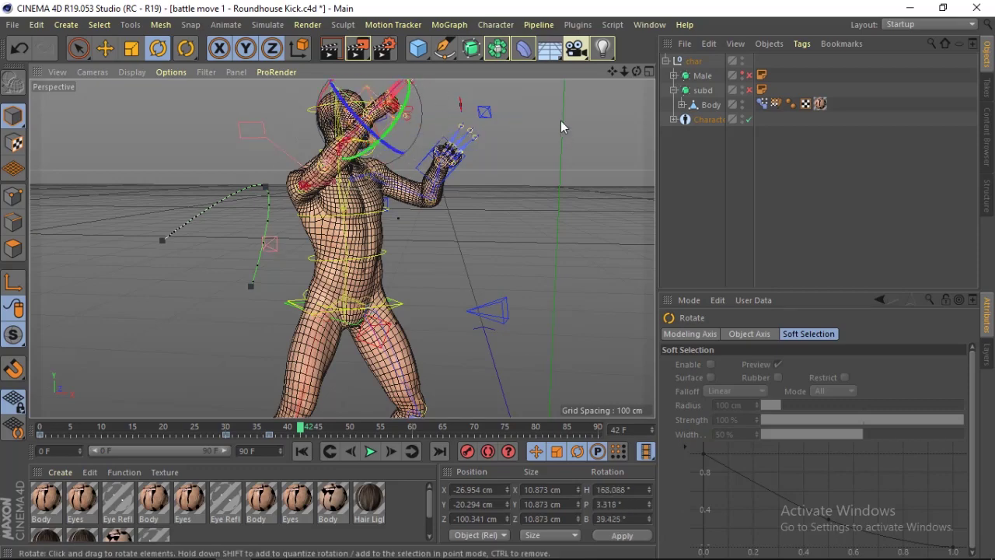
left_click_drag(398, 217, 341, 249, "alt")
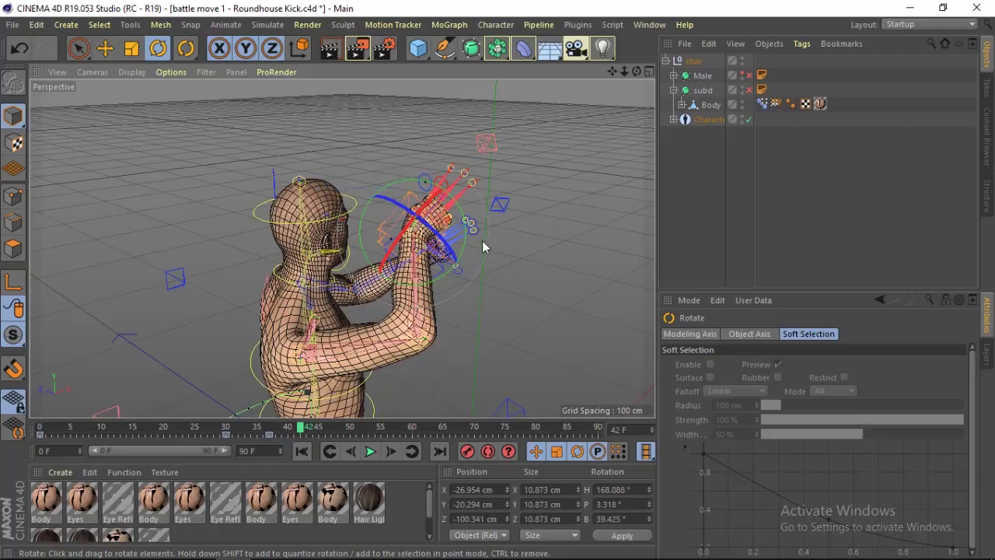
left_click_drag(440, 278, 472, 232)
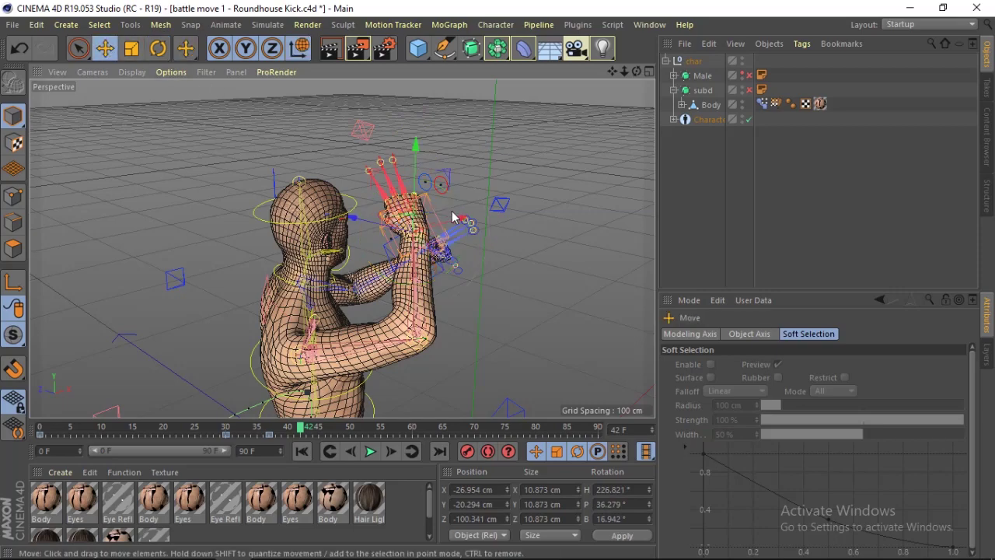
left_click_drag(454, 216, 432, 218)
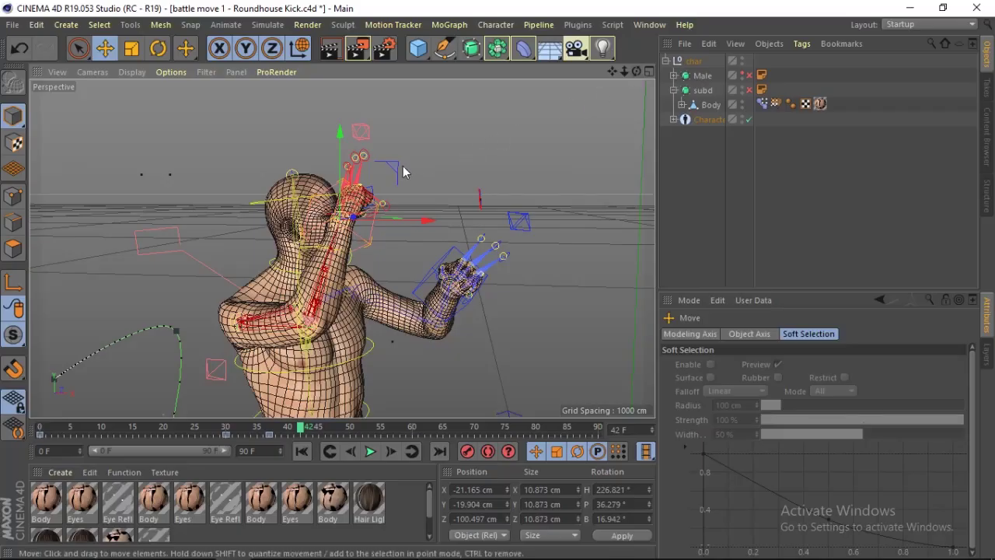
left_click_drag(403, 171, 426, 146)
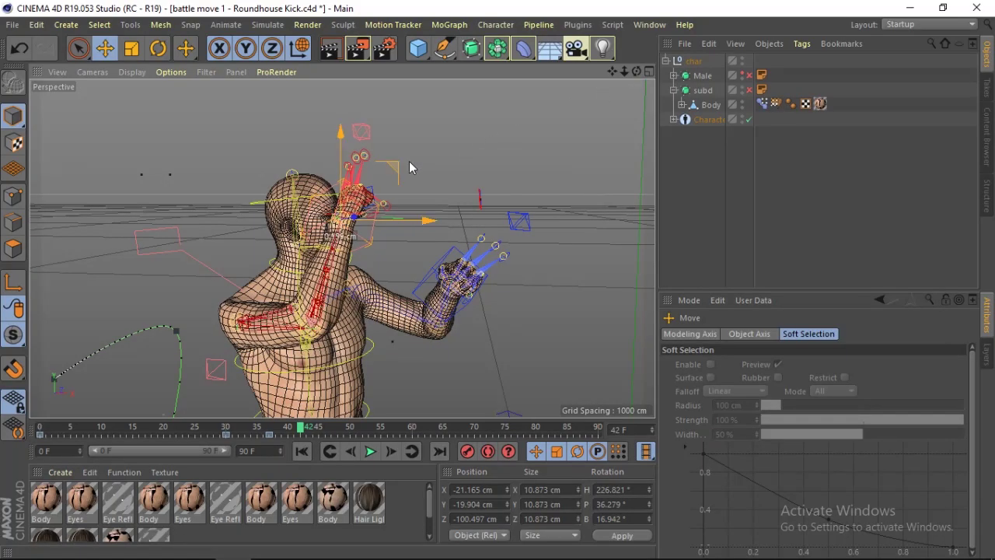
left_click_drag(637, 73, 638, 72)
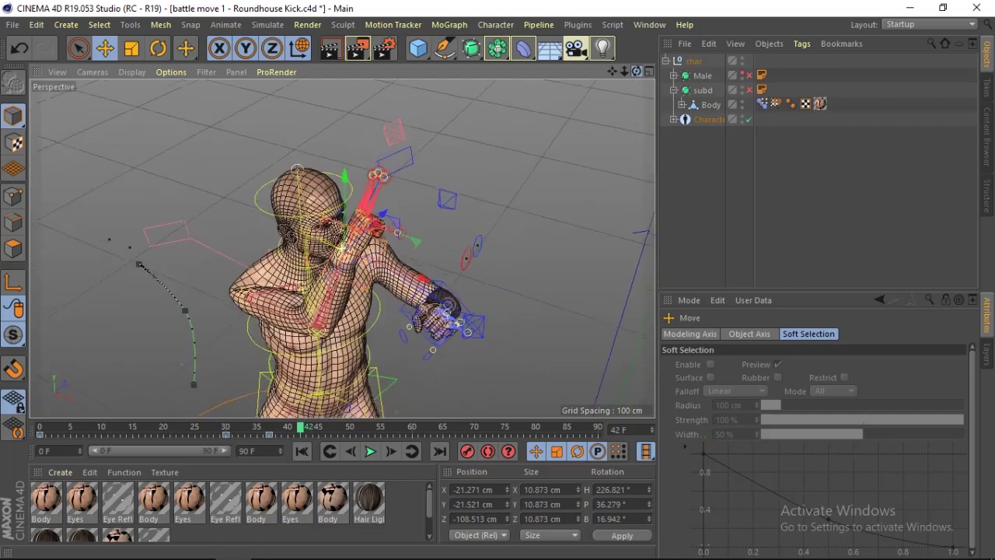
left_click(195, 245)
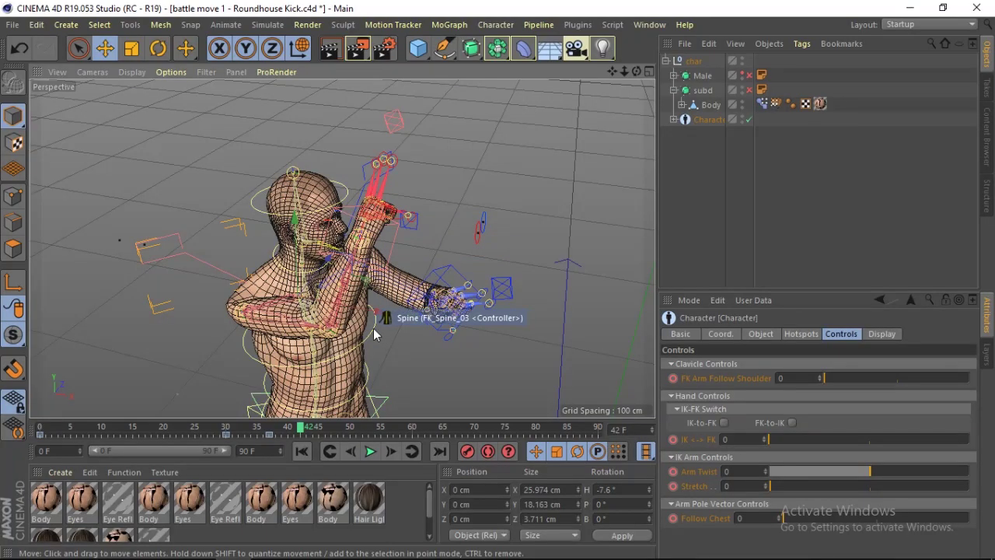
Select the Character rig and frame the torso in the viewport
left_click(369, 374)
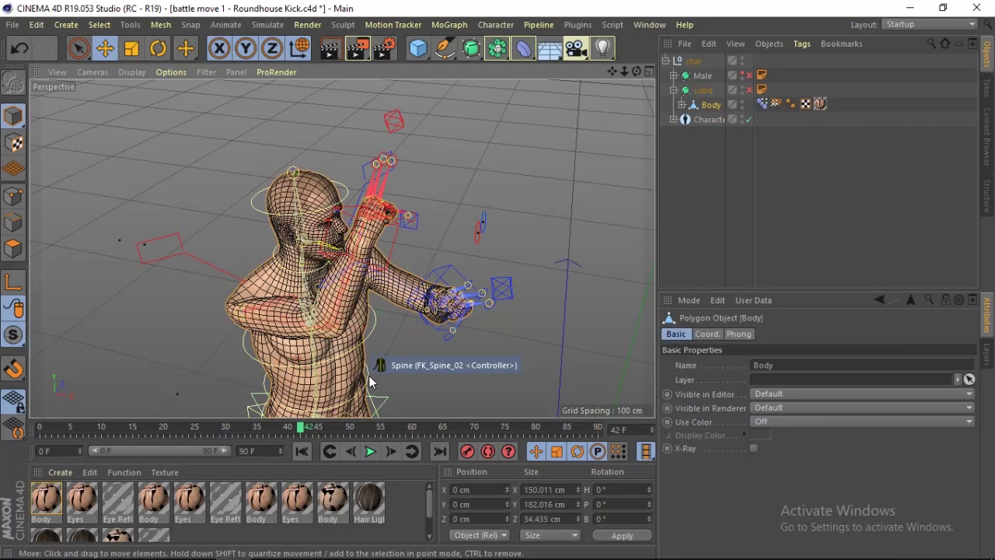
left_click(369, 375)
left_click_drag(612, 71, 612, 47)
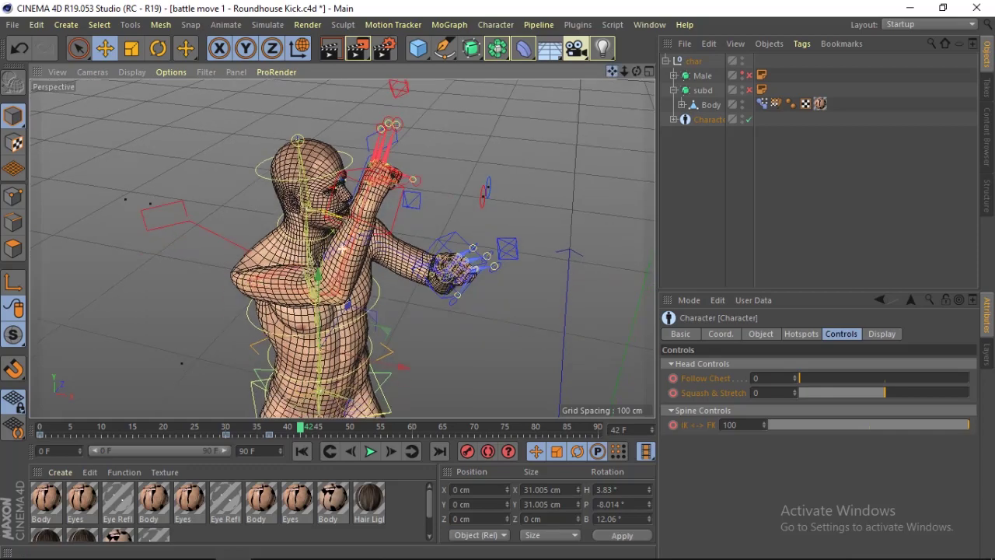
scroll(462, 236, "up", 3)
scroll(462, 236, "up", 3)
left_click(432, 255)
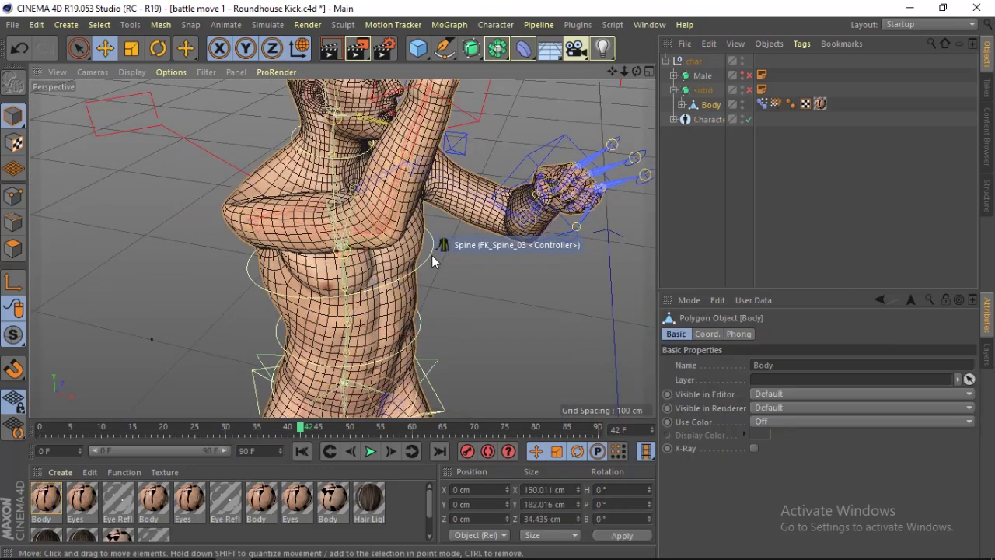
left_click(447, 260)
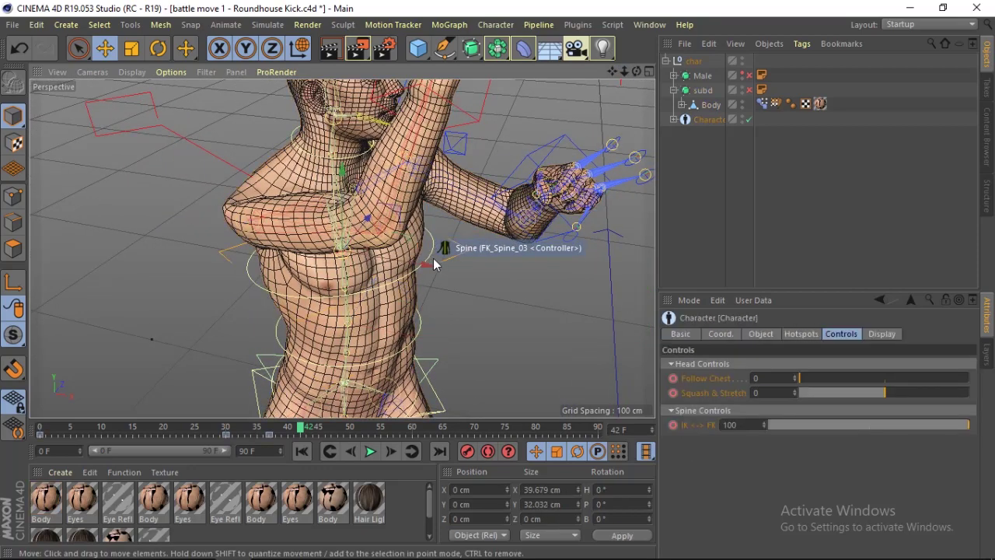
Rotate FK_Spine_03 and FK_Spine_02, the lower to about H 3.83°, P -8.014°, B 15.435°
left_click(158, 48)
left_click(366, 266)
left_click_drag(363, 271, 366, 279)
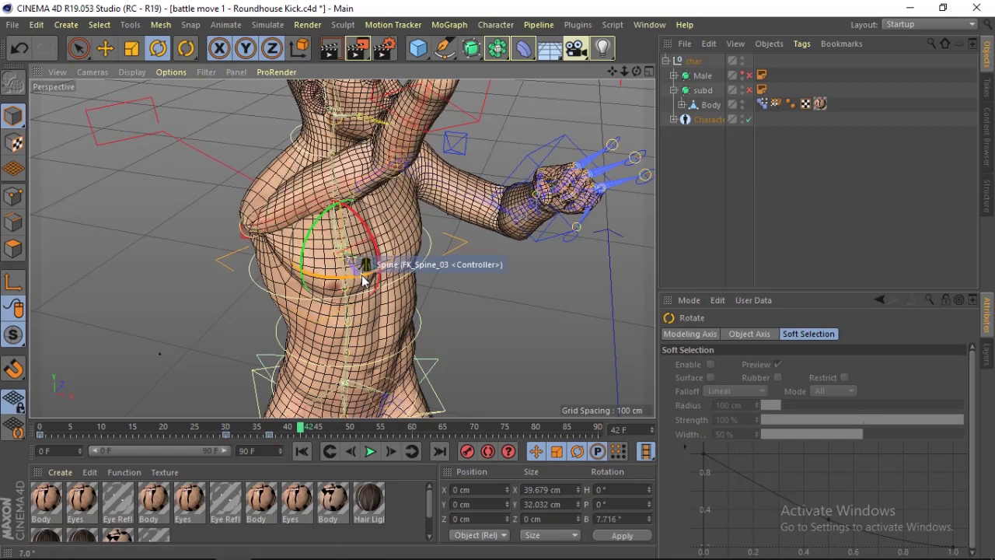
left_click(423, 333)
left_click_drag(378, 346, 371, 353)
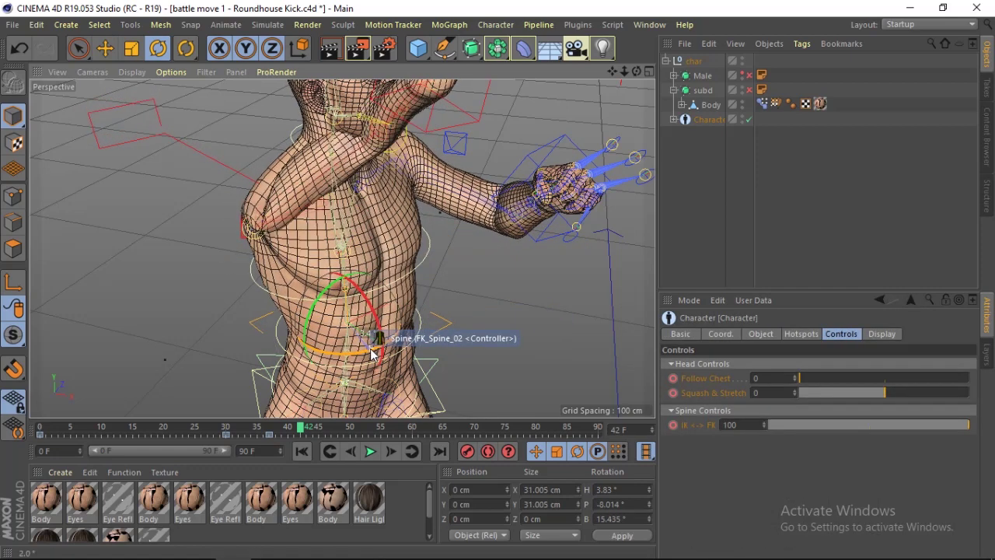
left_click(491, 266)
left_click_drag(625, 71, 301, 264)
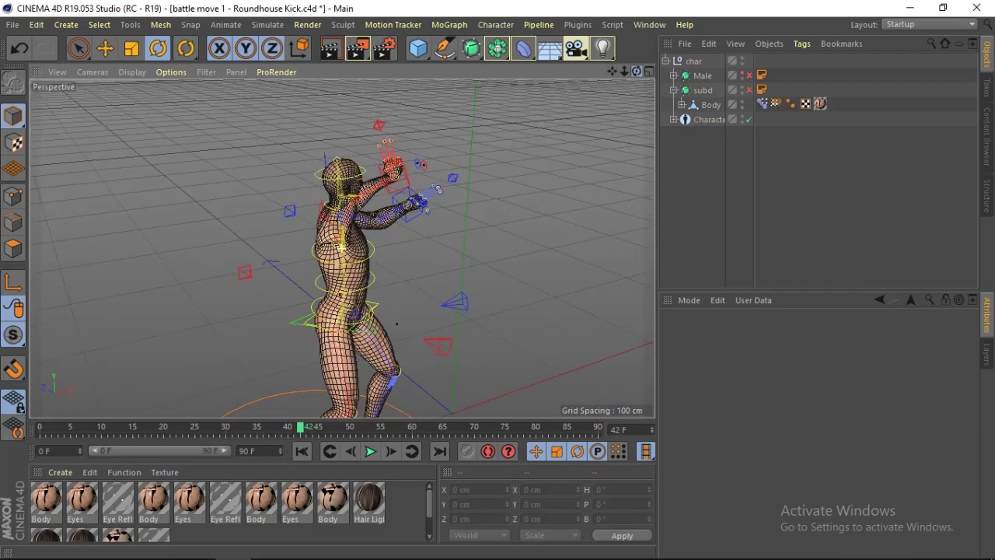
left_click(245, 272)
Move the right arm controller upward and fine-tune its raised position
key("t")
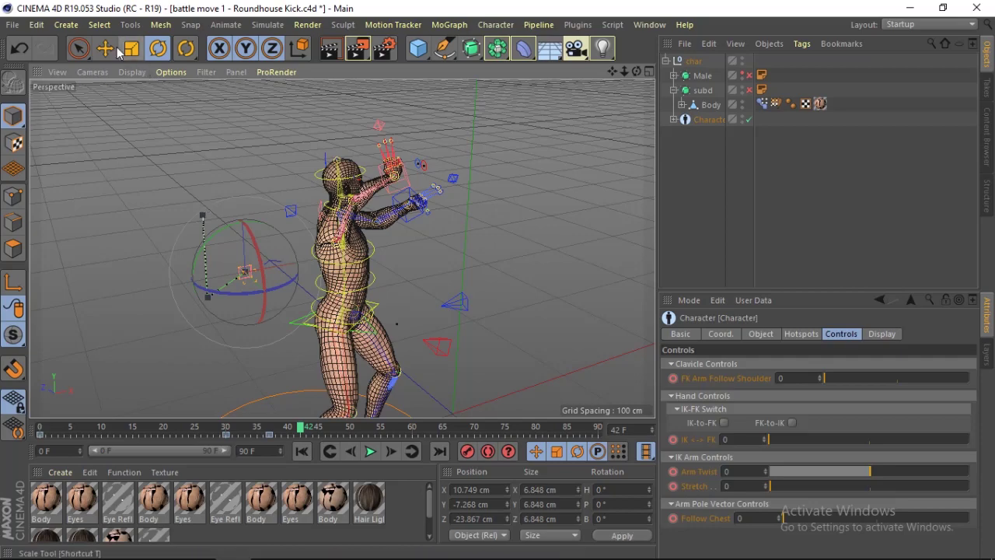
key("e")
left_click_drag(228, 259, 284, 300)
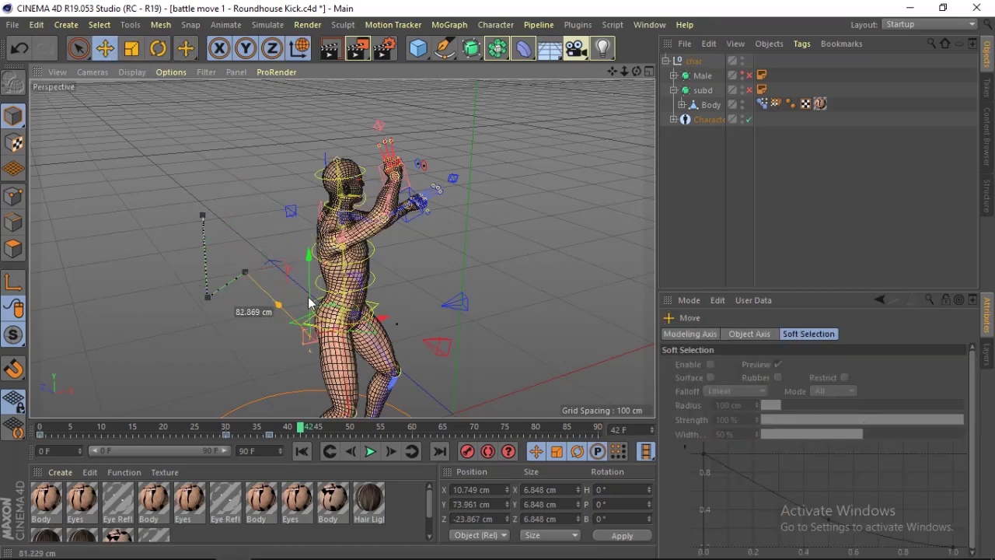
left_click_drag(636, 71, 574, 82)
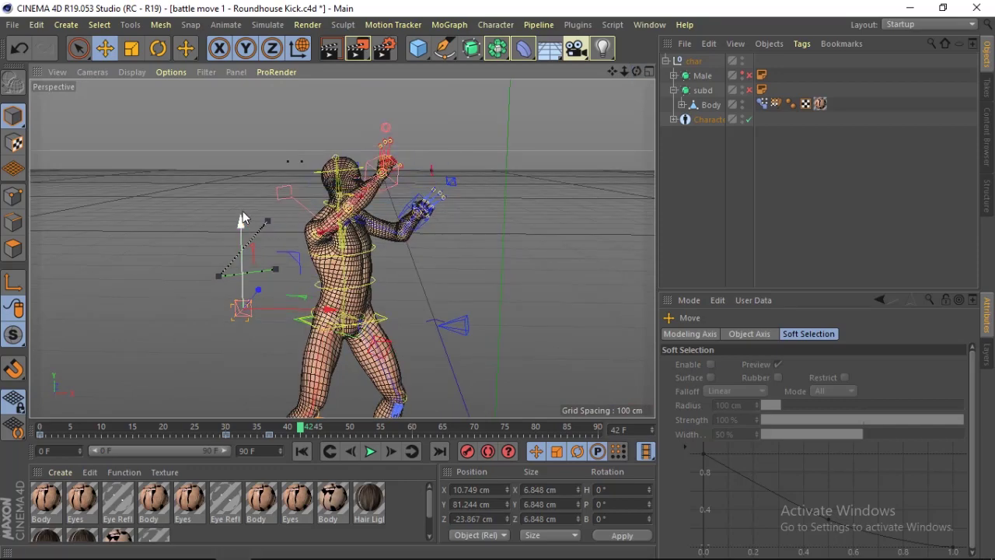
left_click_drag(243, 211, 243, 205)
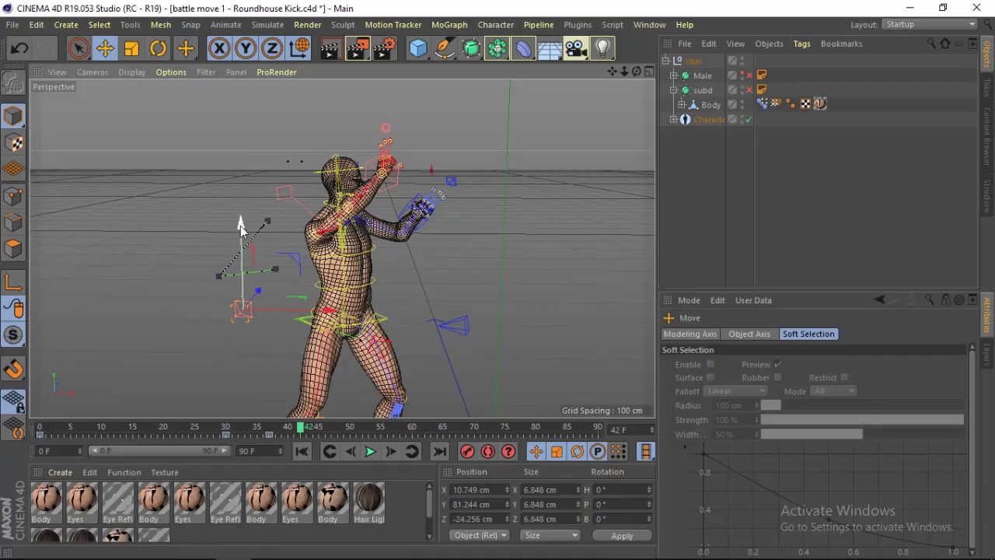
mouse_move(249, 220)
left_mouse_down()
mouse_move(259, 271)
mouse_move(306, 336)
mouse_move(326, 339)
left_mouse_up()
left_click(333, 197)
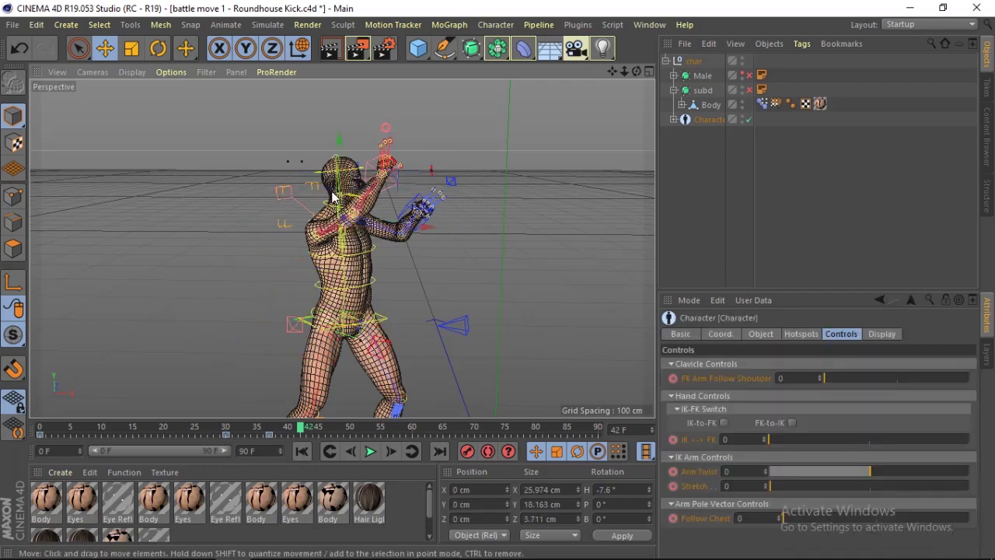
Rotate the right shoulder up and outward to about H 28.157°, B 21.23°, checking from several angles
left_click(165, 53)
mouse_move(625, 71)
left_mouse_down()
mouse_move(635, 70)
mouse_move(475, 201)
left_mouse_up()
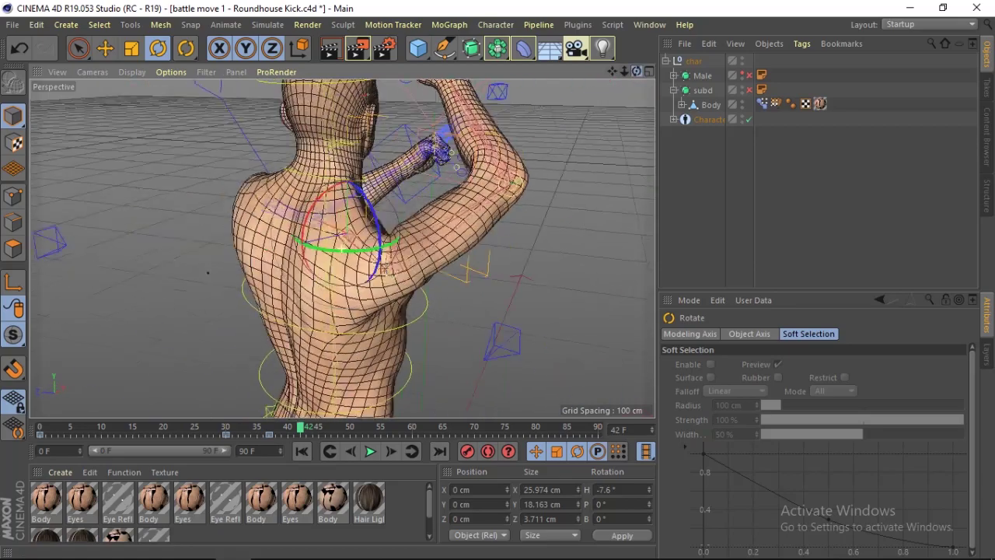
mouse_move(370, 259)
left_mouse_down()
mouse_move(392, 218)
mouse_move(545, 117)
left_mouse_up()
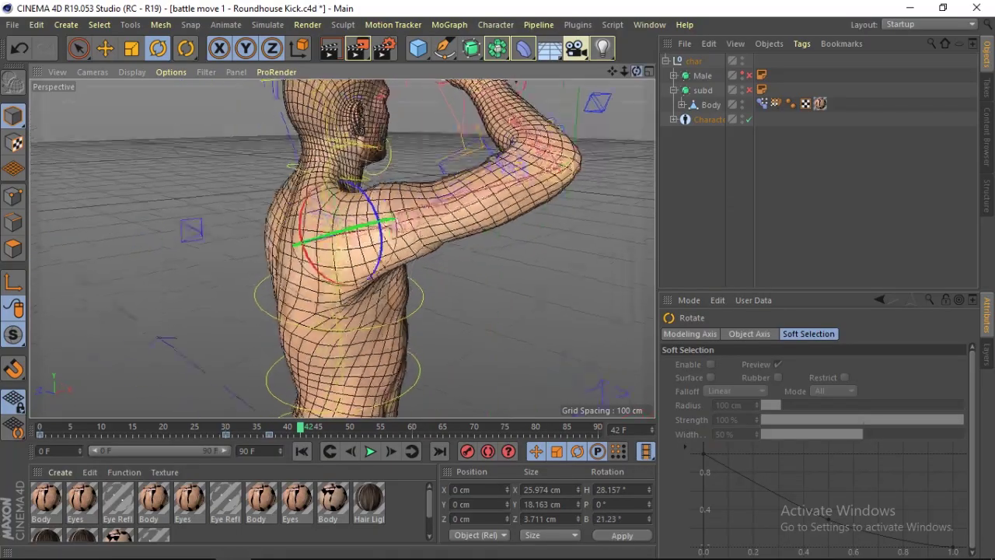
mouse_move(635, 73)
left_mouse_down()
mouse_move(607, 116)
mouse_move(596, 181)
left_mouse_up()
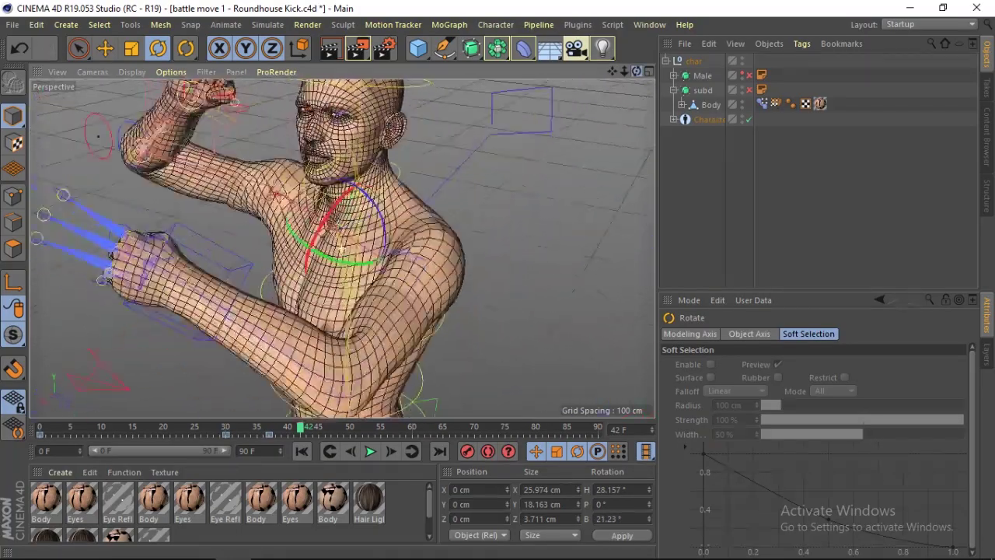
left_click(580, 181)
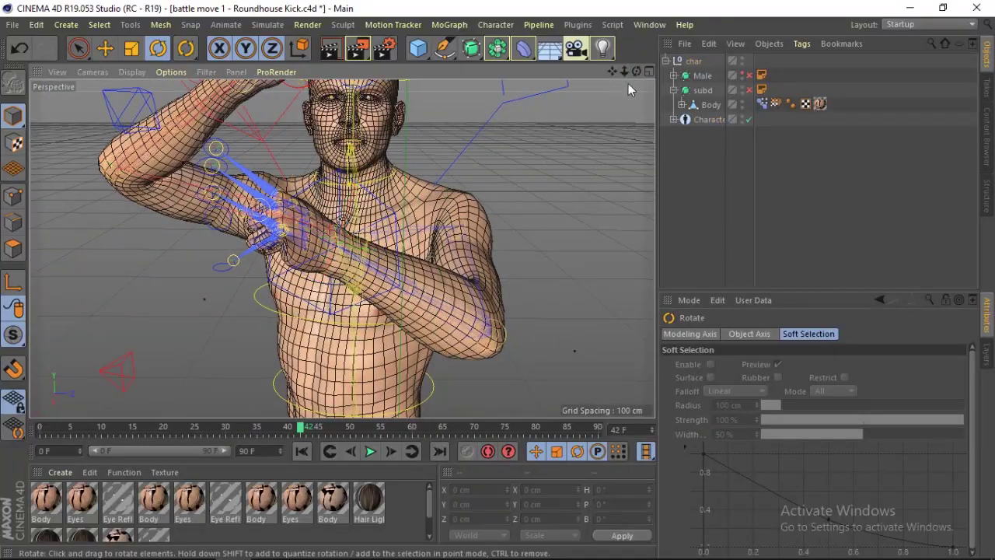
left_click_drag(636, 71, 544, 86)
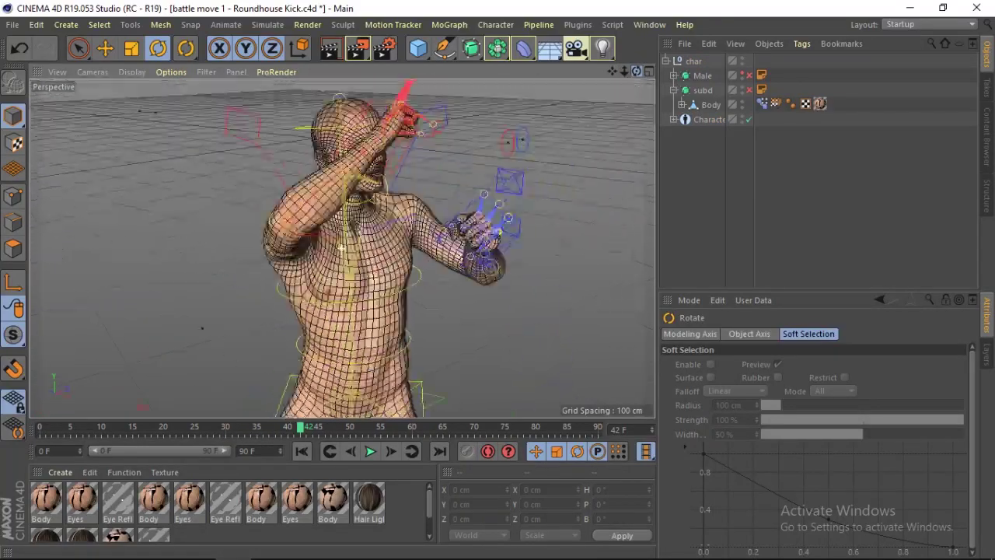
left_click_drag(636, 71, 632, 75)
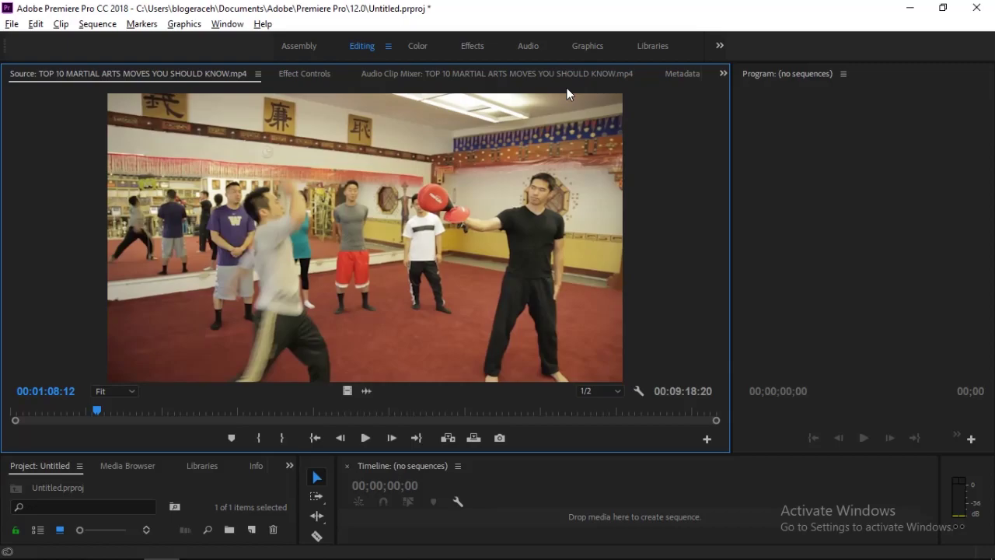
key("alt+Tab")
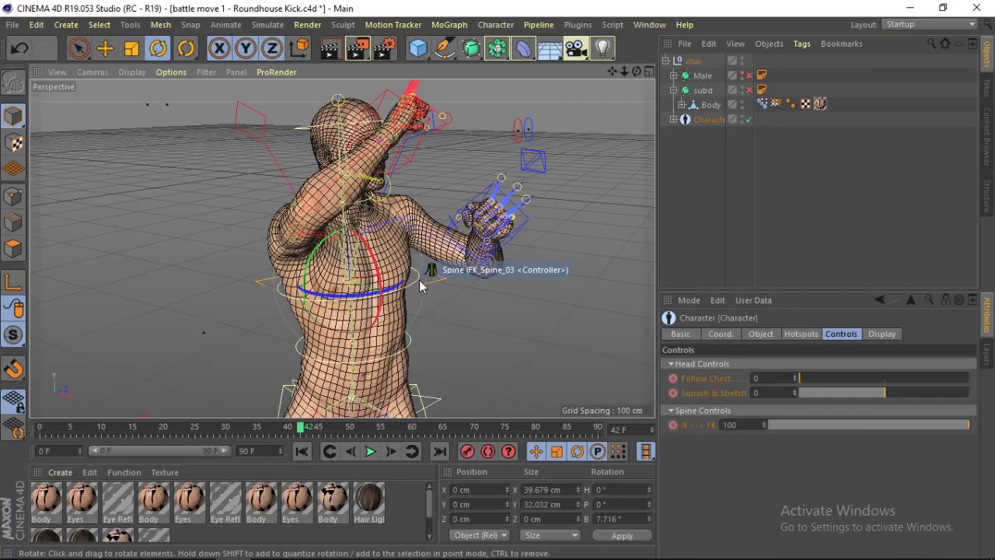
Twist and bend the spine controllers into the guard lean, about B 7.7°
left_click_drag(309, 268, 313, 259)
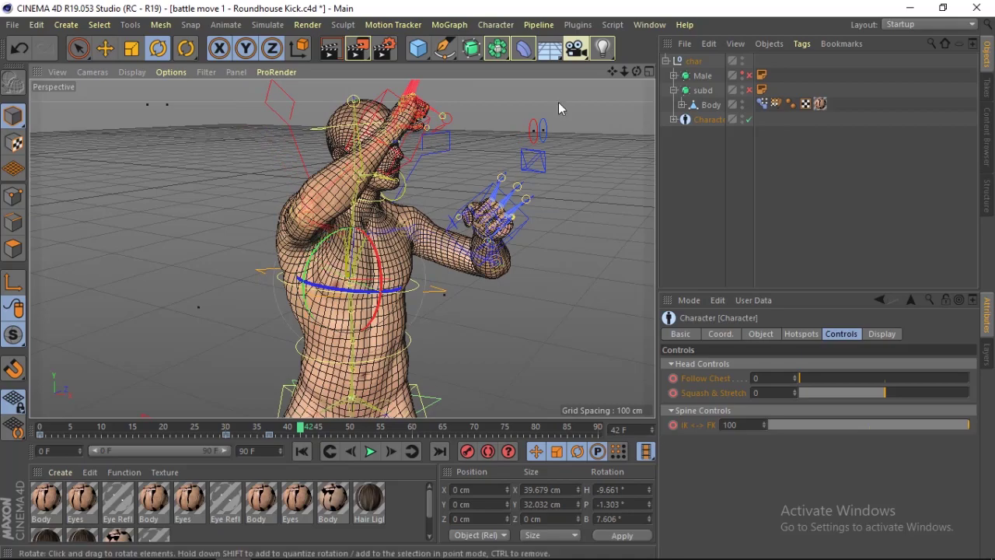
left_click_drag(636, 72, 545, 90)
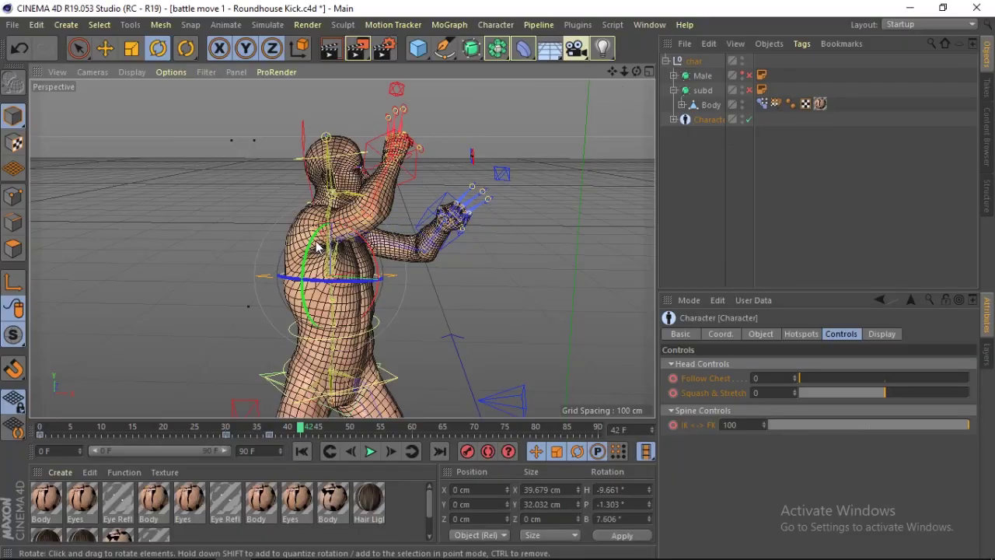
mouse_move(317, 247)
left_mouse_down()
mouse_move(297, 343)
mouse_move(311, 342)
left_mouse_up()
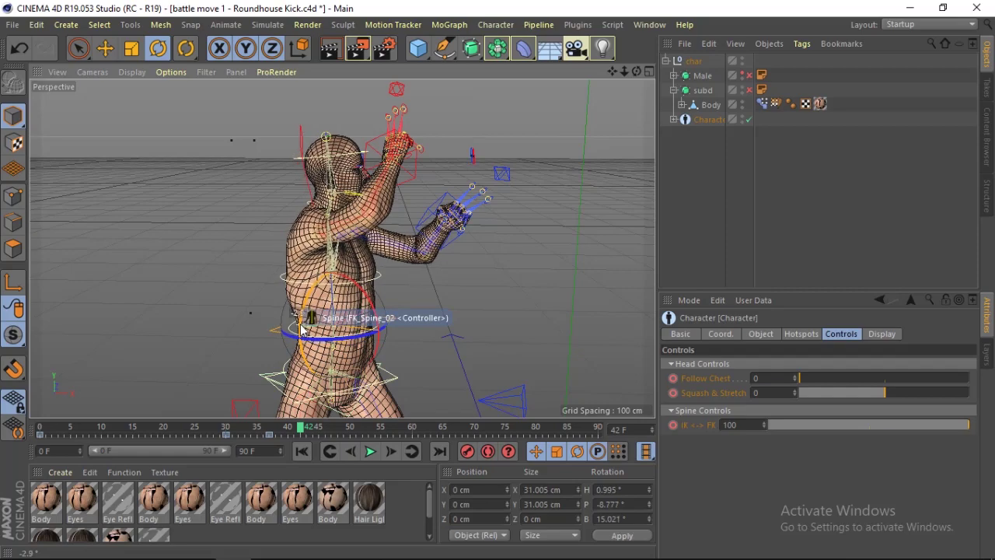
left_click_drag(636, 71, 591, 78)
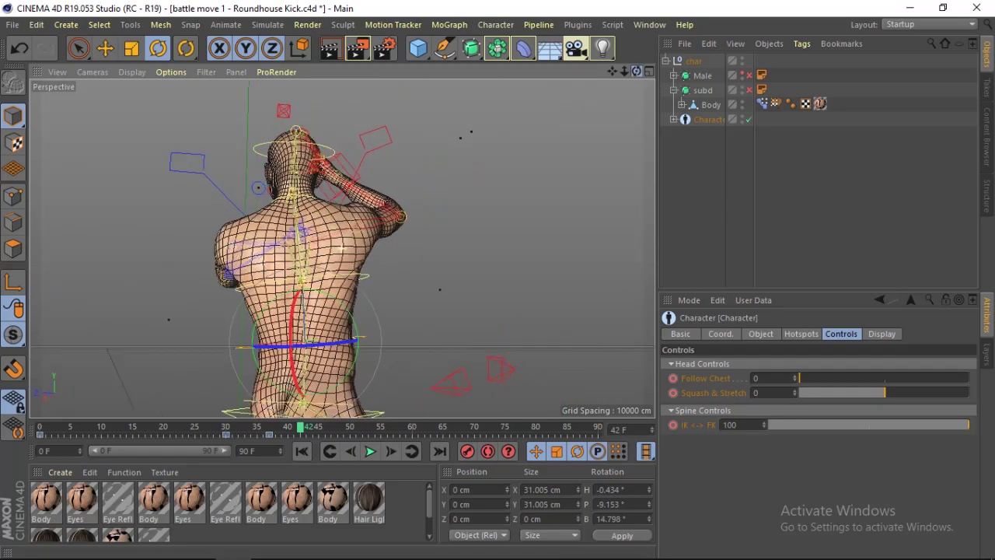
left_click_drag(351, 322, 352, 324)
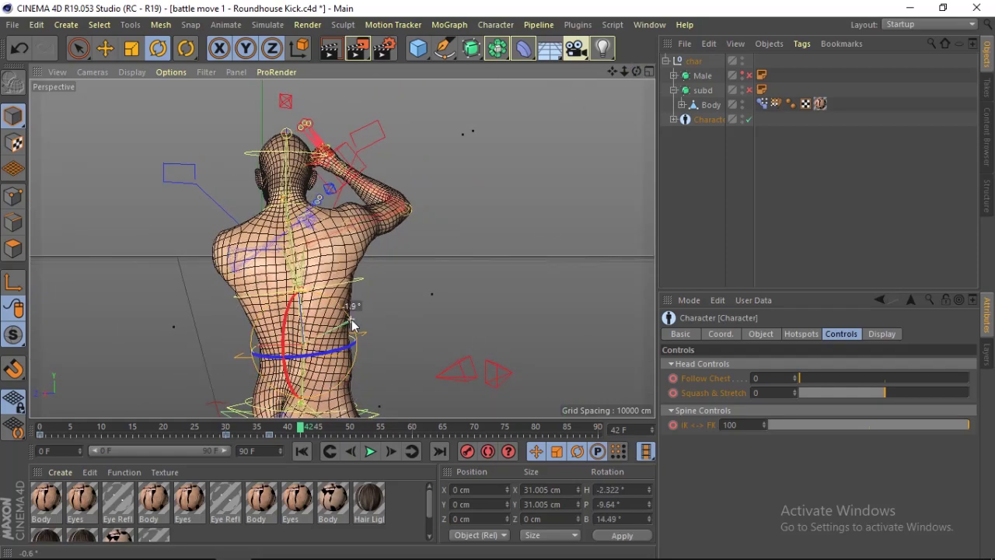
Check the spine pose from several angles against the martial-arts reference video
left_click(361, 278)
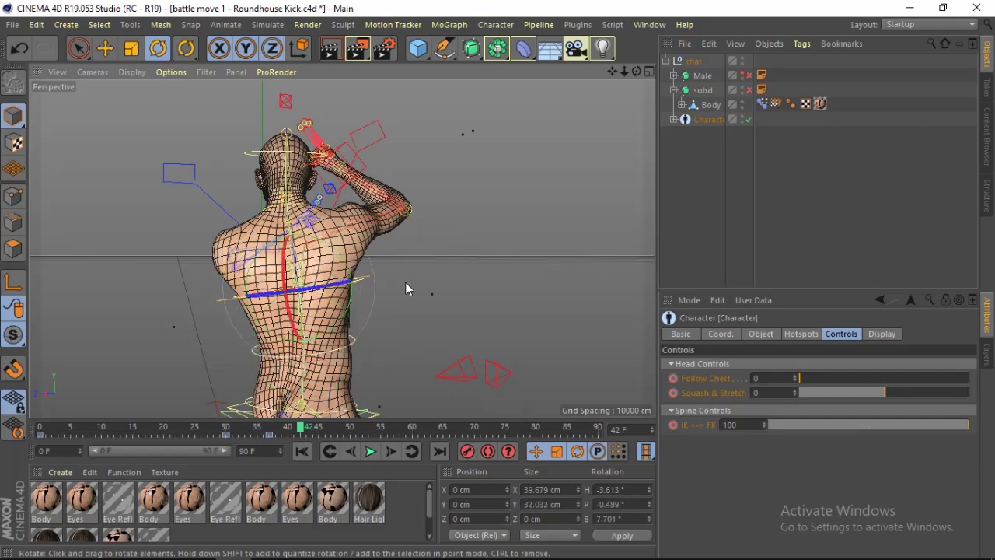
key("ctrl+shift+a")
left_click_drag(636, 71, 544, 74)
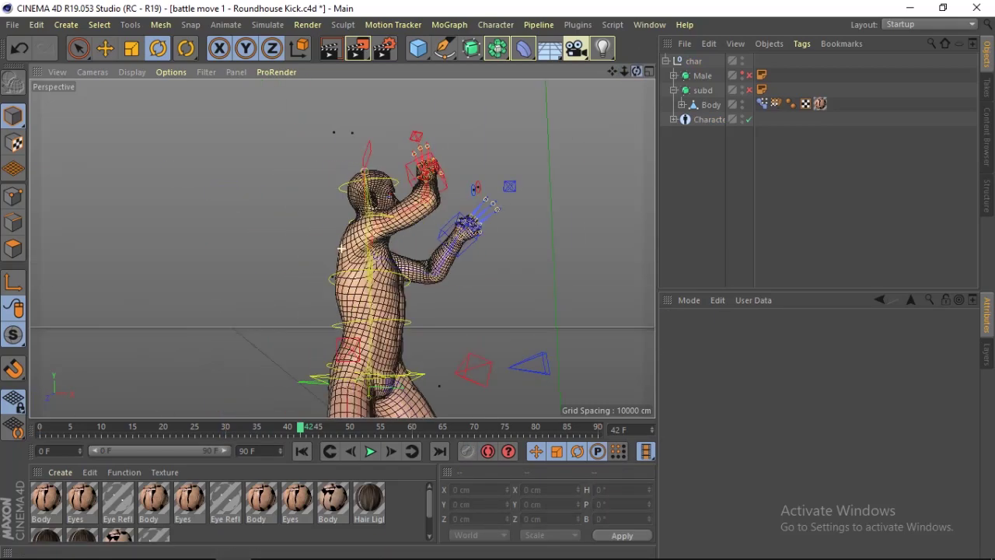
left_click_drag(636, 70, 644, 71)
key("alt+Tab")
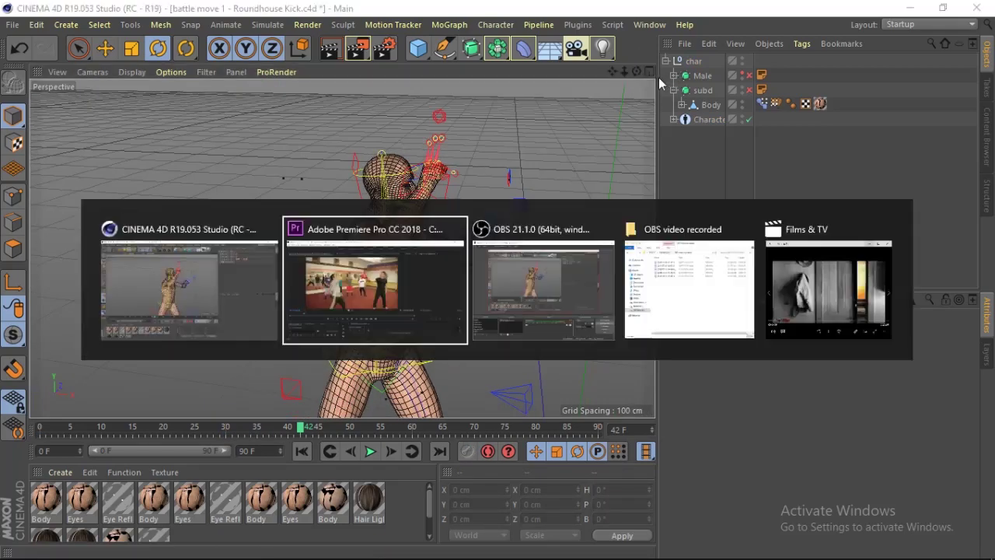
key("alt+Tab")
left_click_drag(637, 71, 467, 74)
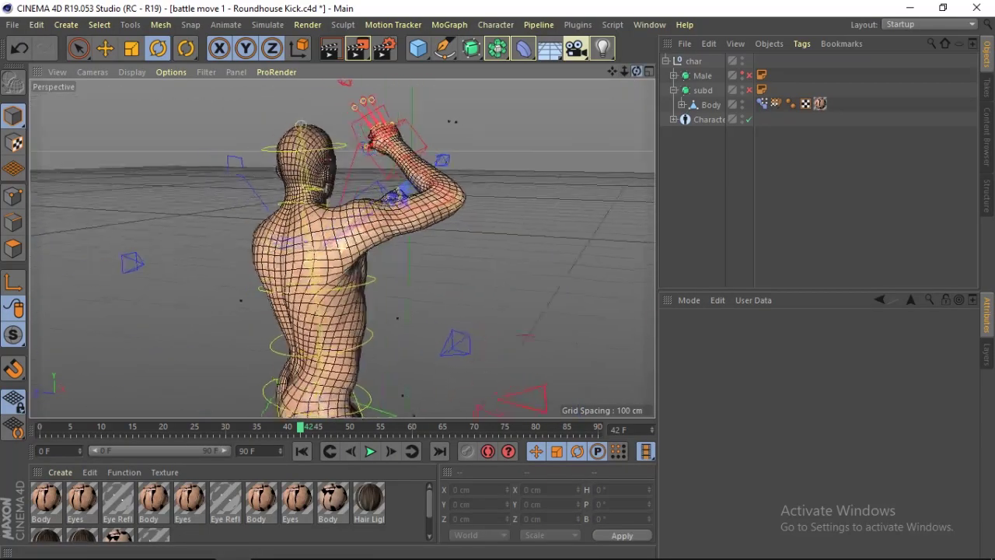
left_click_drag(637, 70, 636, 69)
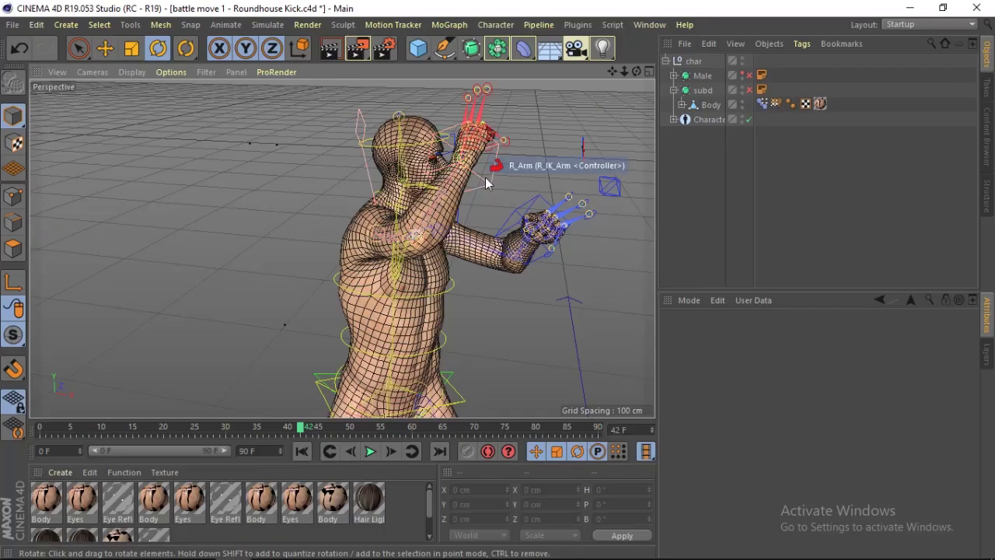
Move the right hand controller up beside the face, matching the reference video
left_click(485, 183)
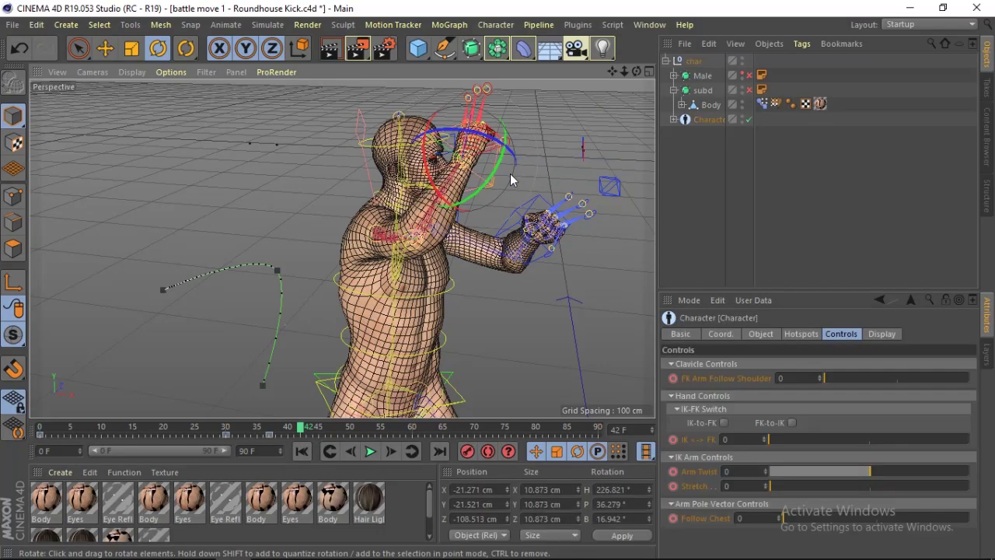
left_click(107, 49)
left_click_drag(488, 136, 485, 99)
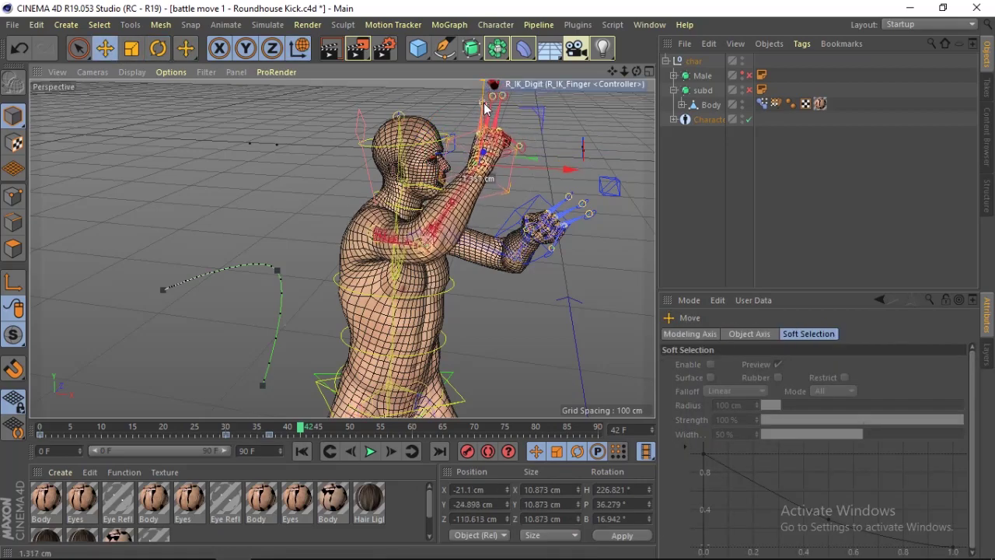
left_click_drag(638, 73, 624, 72)
key("alt+Tab")
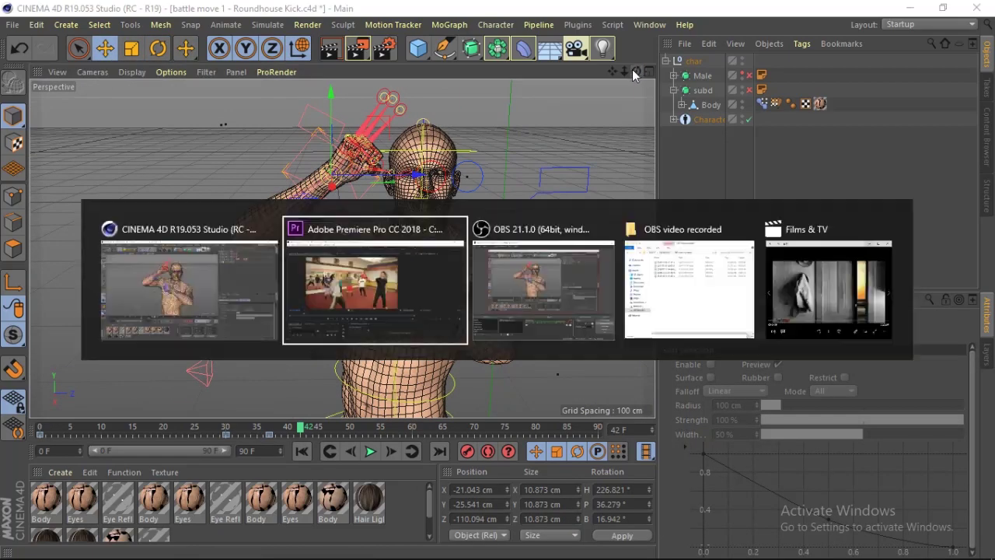
key("alt+Tab")
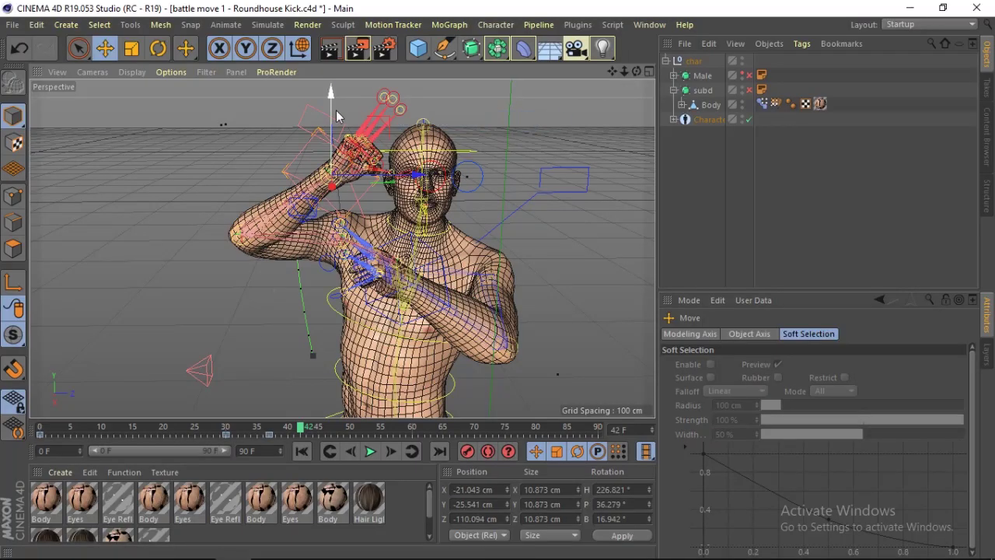
left_click_drag(336, 111, 330, 93)
left_click_drag(396, 166, 416, 162)
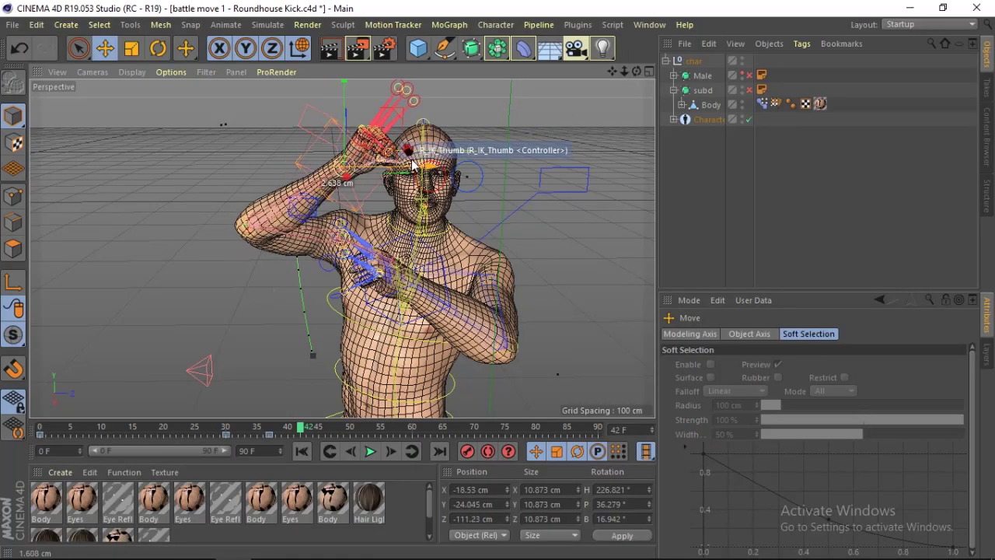
left_click_drag(631, 71, 376, 276)
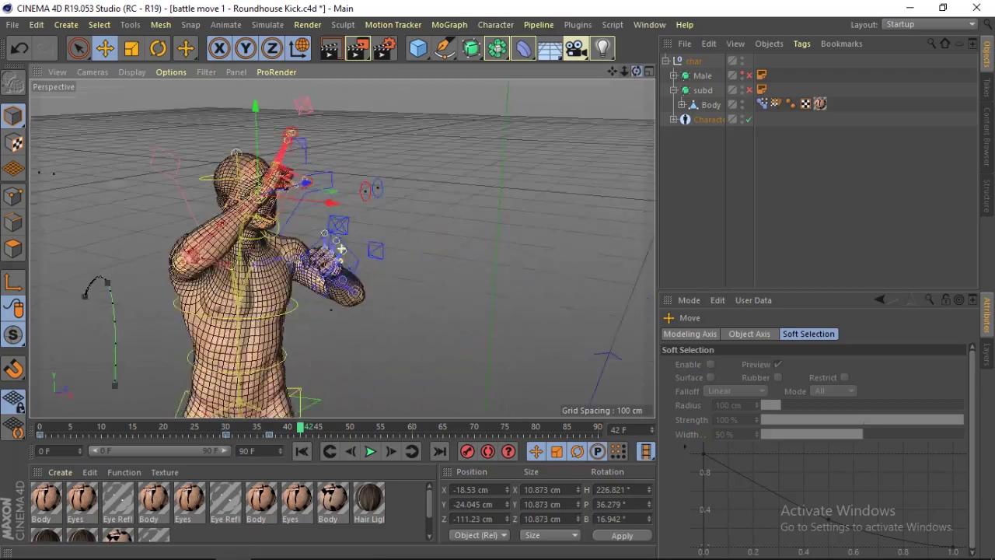
Select the left hand controller and bring the left arm forward into the guard
left_click(286, 250)
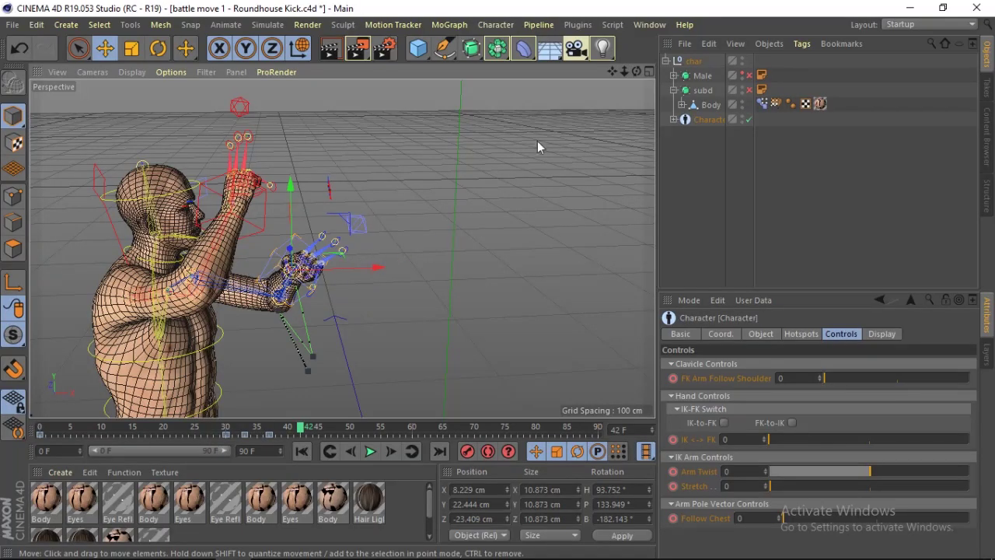
mouse_move(628, 71)
left_mouse_down()
mouse_move(462, 297)
mouse_move(538, 352)
mouse_move(539, 377)
left_mouse_up()
mouse_move(624, 71)
left_mouse_down()
mouse_move(613, 71)
mouse_move(634, 72)
left_mouse_up()
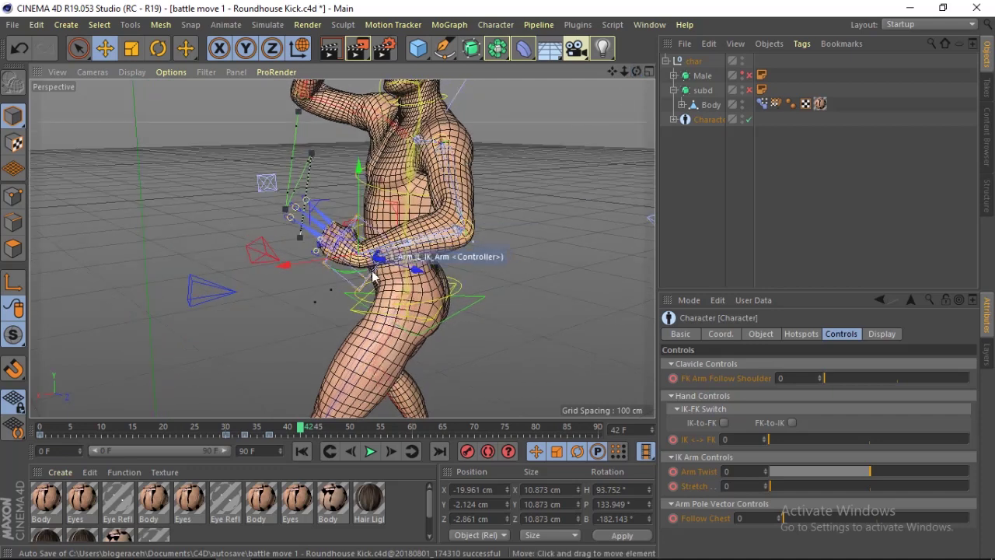
Lower the left hand toward the hip and rotate the pelvis and left hand controllers
mouse_move(332, 270)
left_mouse_down()
mouse_move(389, 284)
mouse_move(476, 266)
mouse_move(479, 245)
left_mouse_up()
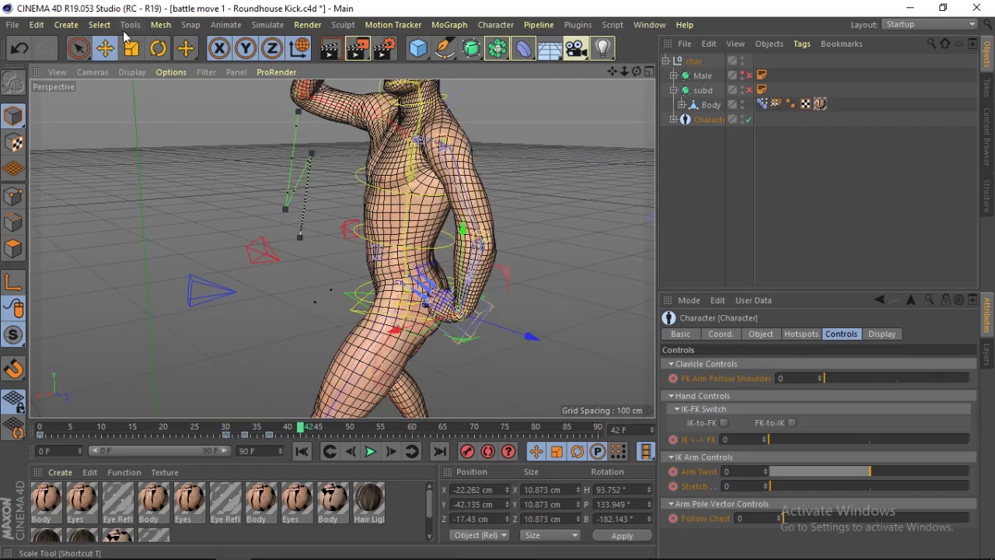
key("r")
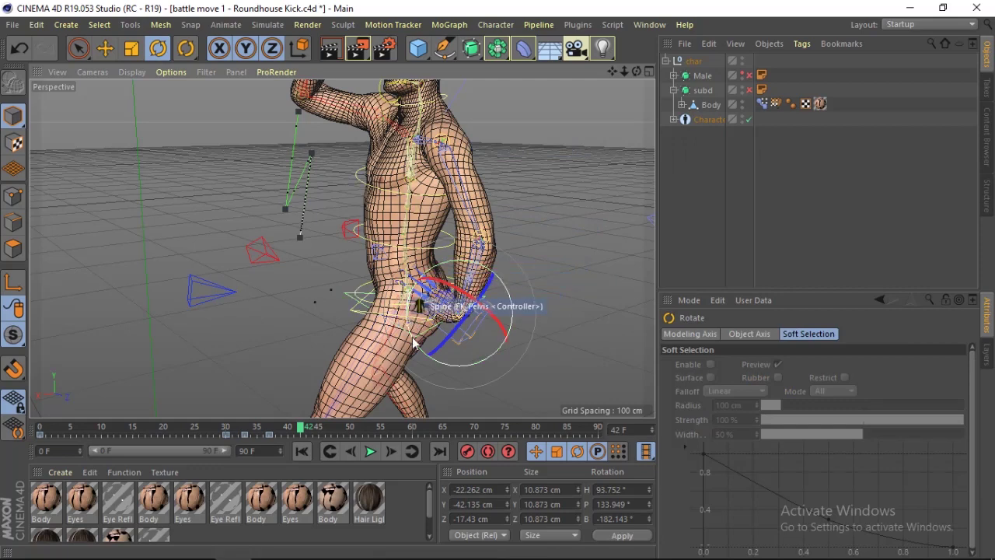
left_click_drag(414, 342, 514, 385)
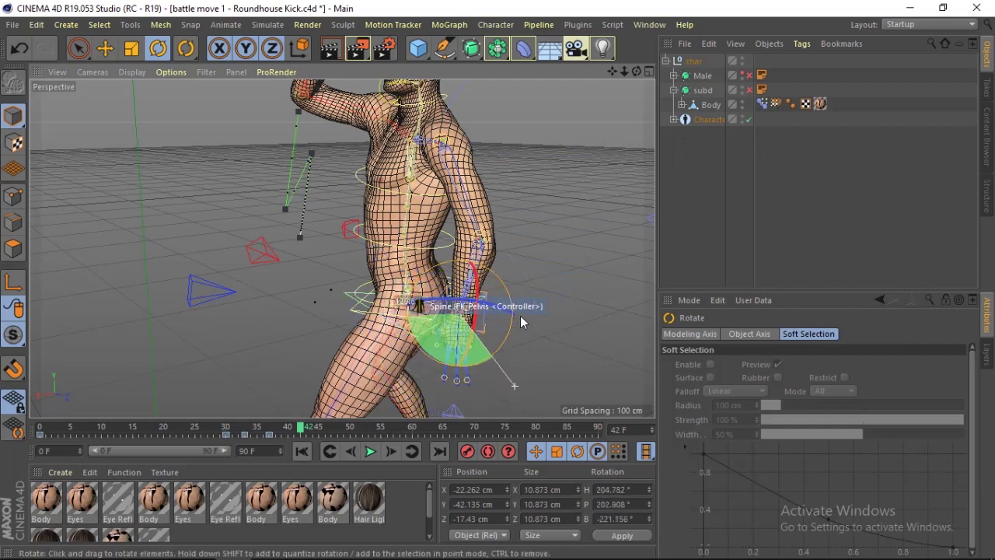
left_click_drag(480, 303, 467, 342)
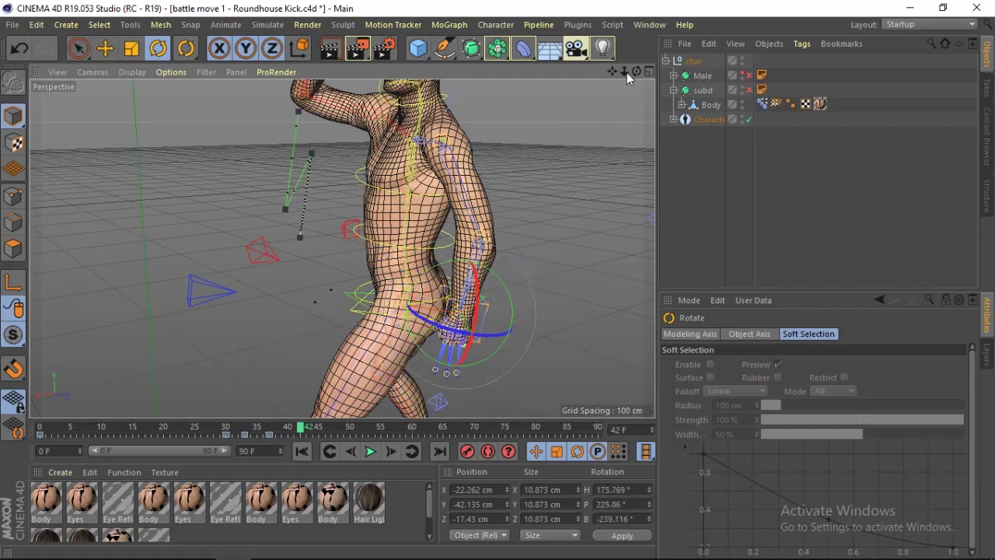
left_click_drag(636, 70, 634, 74)
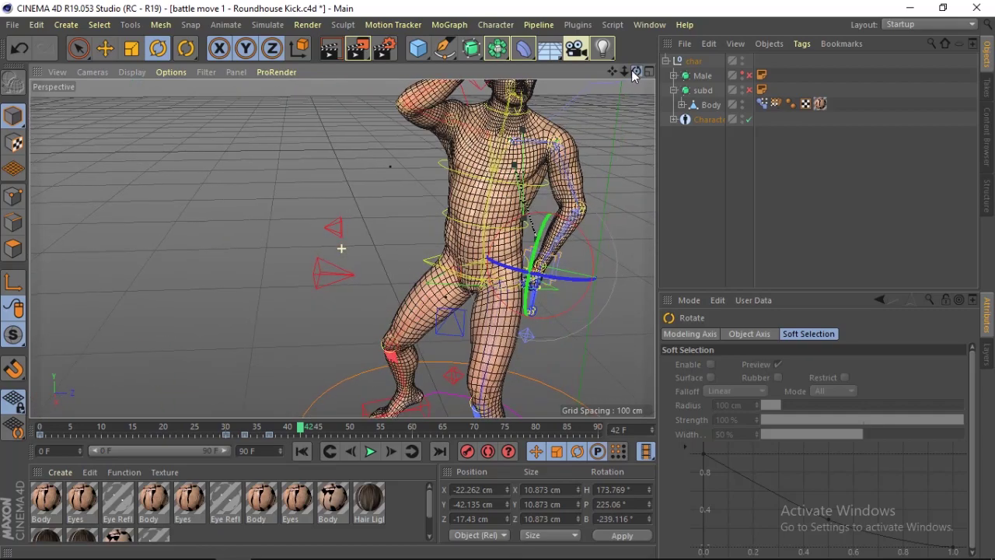
Shift the left hand back along X and turn it about 15 degrees
left_click(105, 48)
mouse_move(588, 272)
left_mouse_down()
mouse_move(615, 269)
mouse_move(607, 269)
left_mouse_up()
left_click_drag(637, 71, 639, 73)
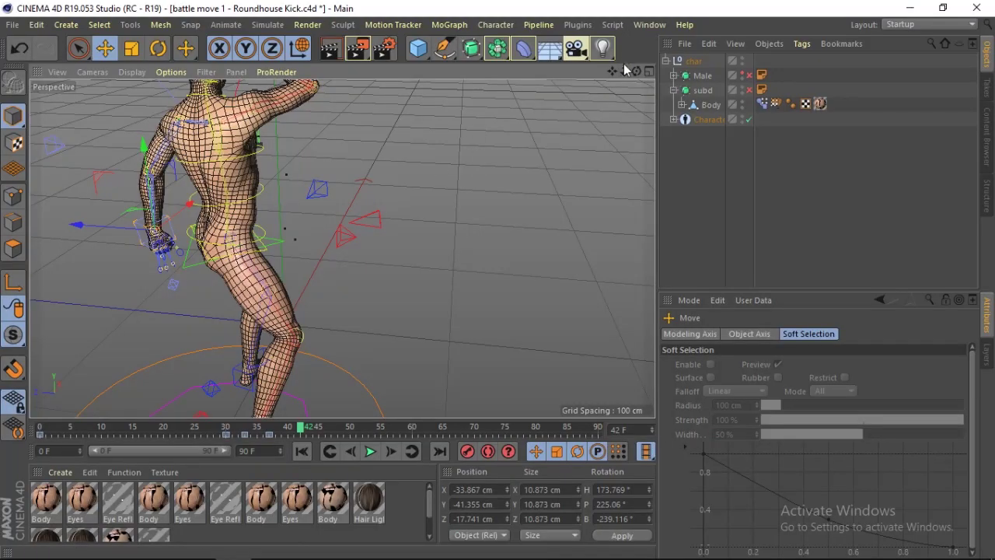
left_click_drag(636, 71, 573, 163)
left_click_drag(497, 281, 520, 291)
left_click(158, 48)
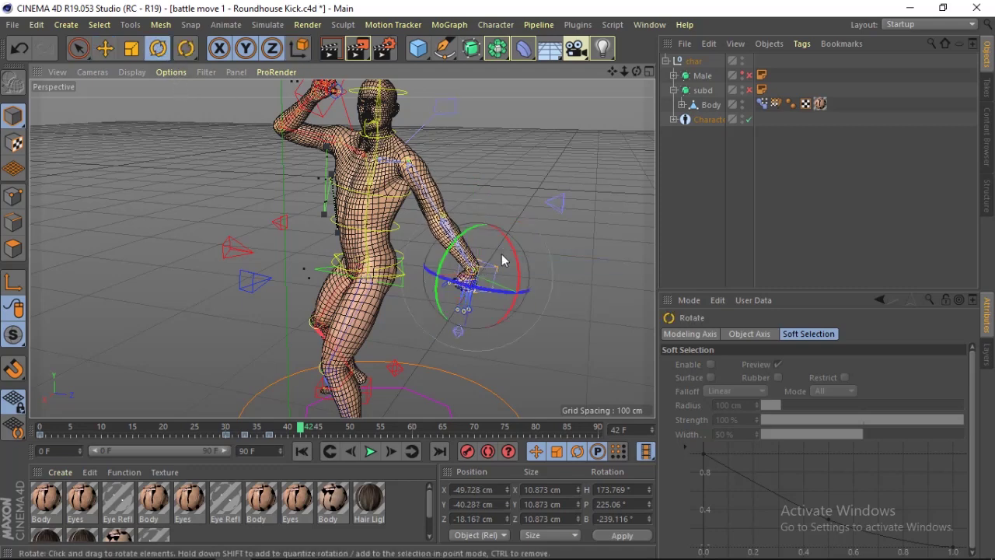
mouse_move(477, 232)
left_mouse_down()
mouse_move(437, 238)
mouse_move(500, 222)
left_mouse_up()
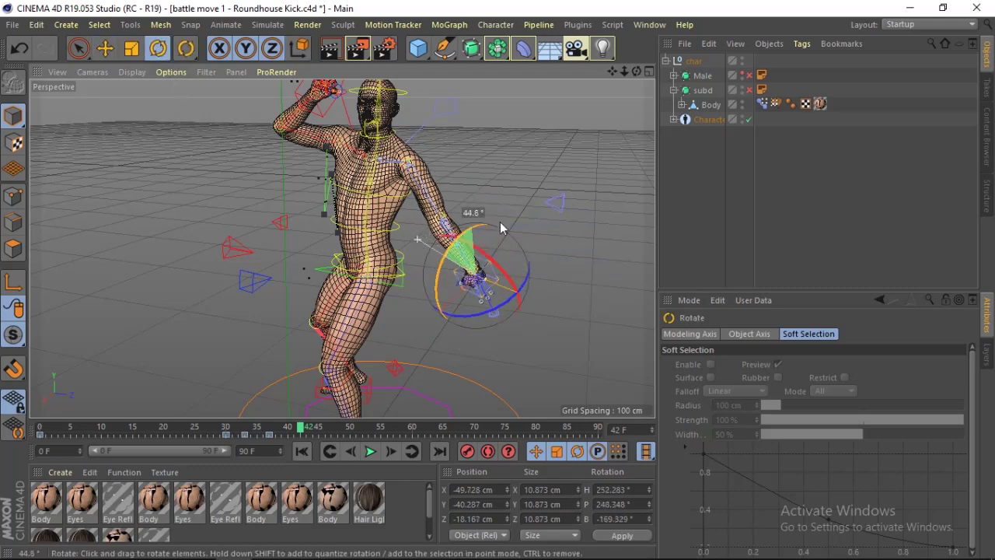
Move the left arm pole controller behind the arm to about X -33.031, Y -47.634, Z -7.572 cm
left_click(559, 201)
left_click(105, 50)
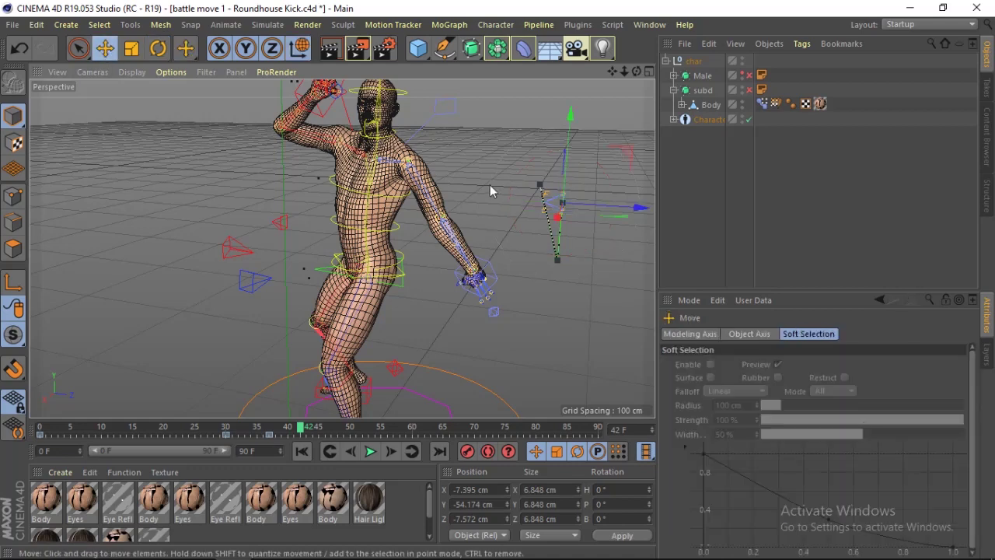
mouse_move(585, 208)
left_mouse_down()
mouse_move(527, 208)
mouse_move(531, 217)
left_mouse_up()
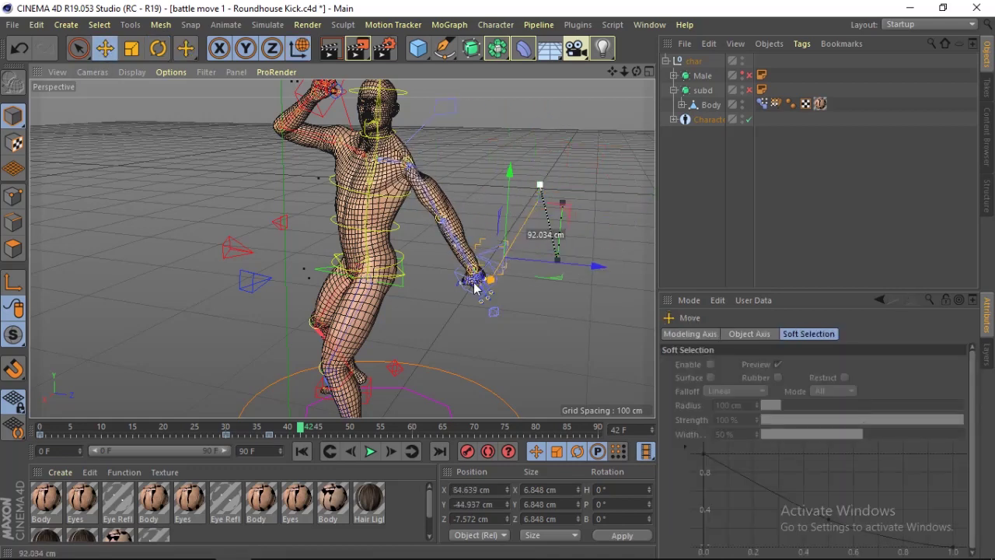
left_click_drag(519, 235, 505, 253)
left_click_drag(233, 278, 267, 270, "alt")
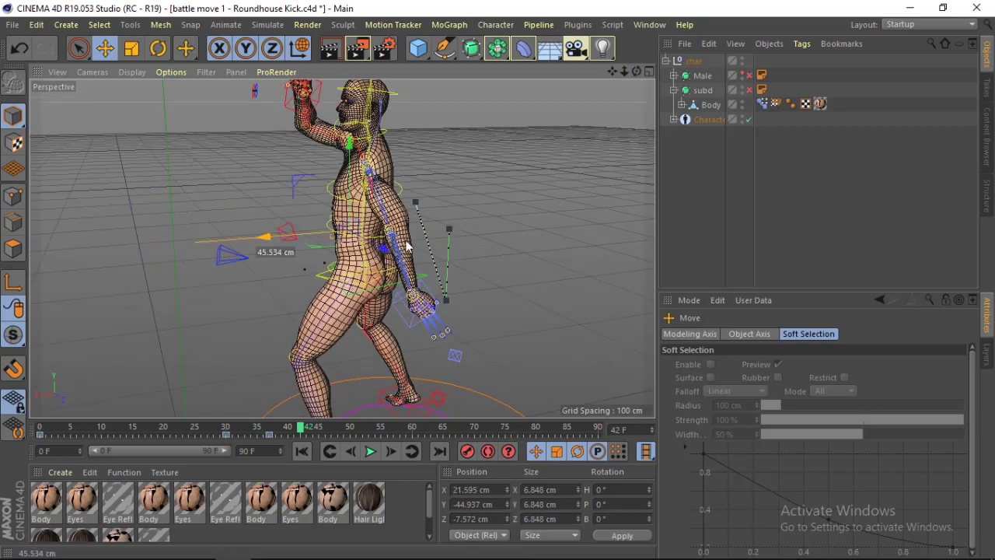
mouse_move(408, 246)
left_mouse_down()
mouse_move(523, 221)
mouse_move(510, 229)
mouse_move(566, 271)
mouse_move(586, 303)
mouse_move(543, 278)
left_mouse_up()
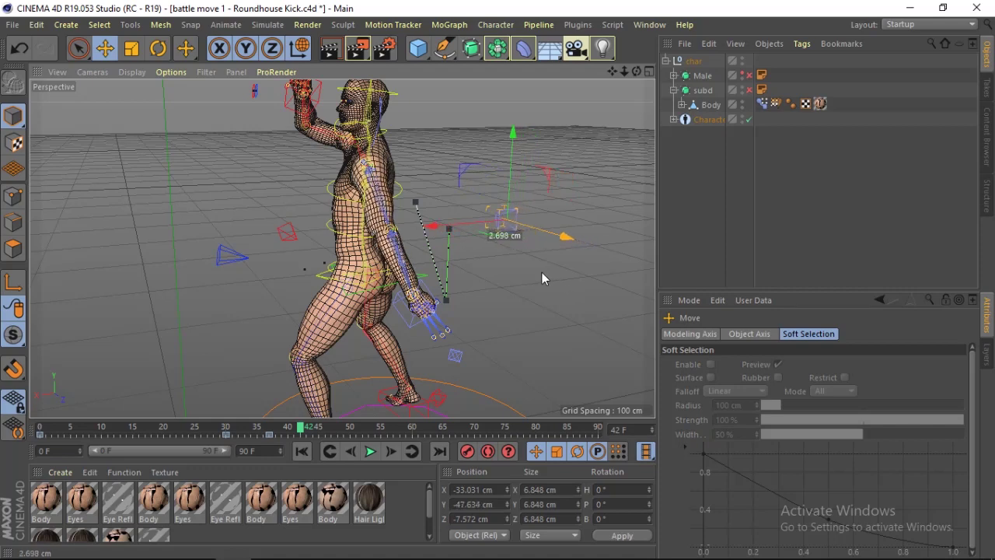
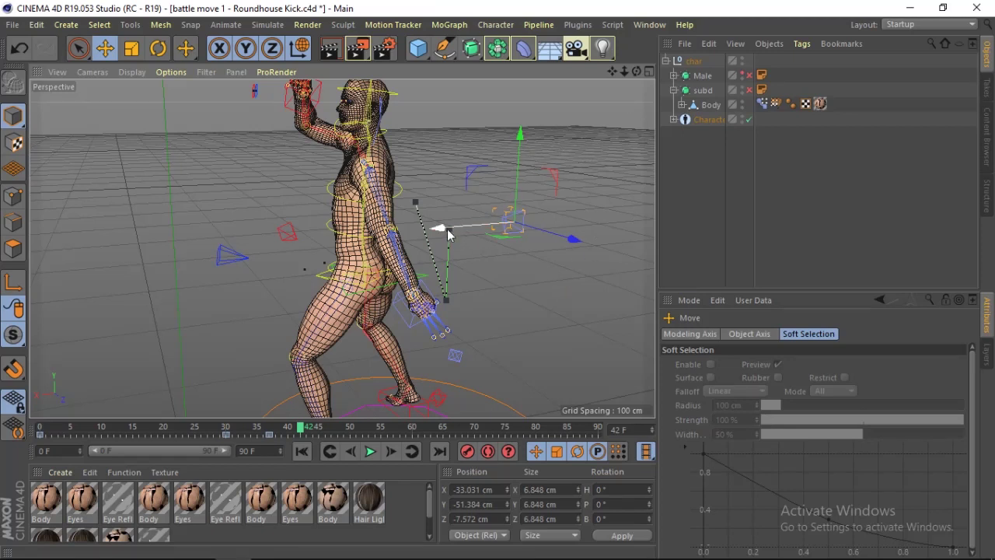
Slide the hand and arm IK controllers sideways along X at frame 42
mouse_move(444, 229)
left_mouse_down()
mouse_move(429, 234)
mouse_move(514, 236)
mouse_move(490, 236)
left_mouse_up()
left_click_drag(569, 240, 533, 233)
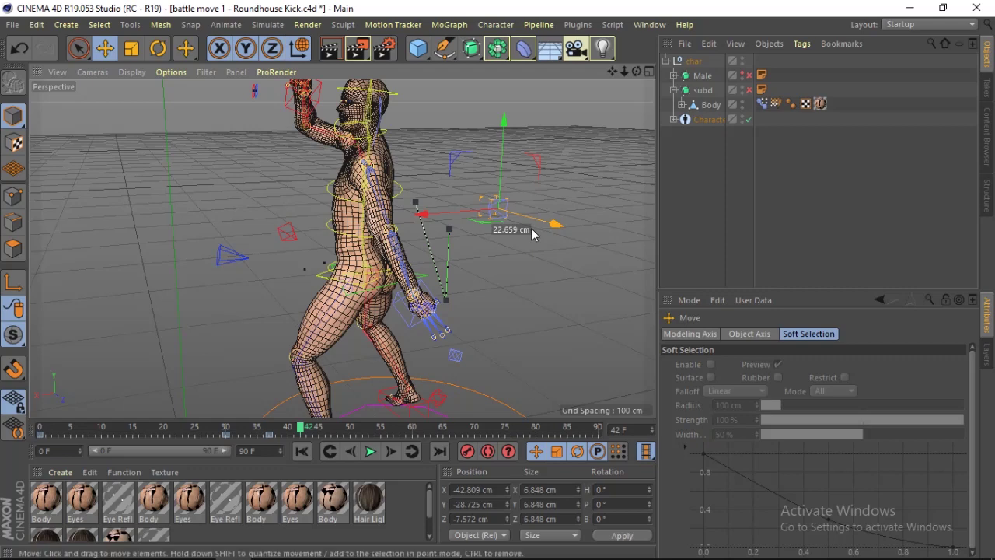
left_click_drag(609, 80, 556, 127, "alt")
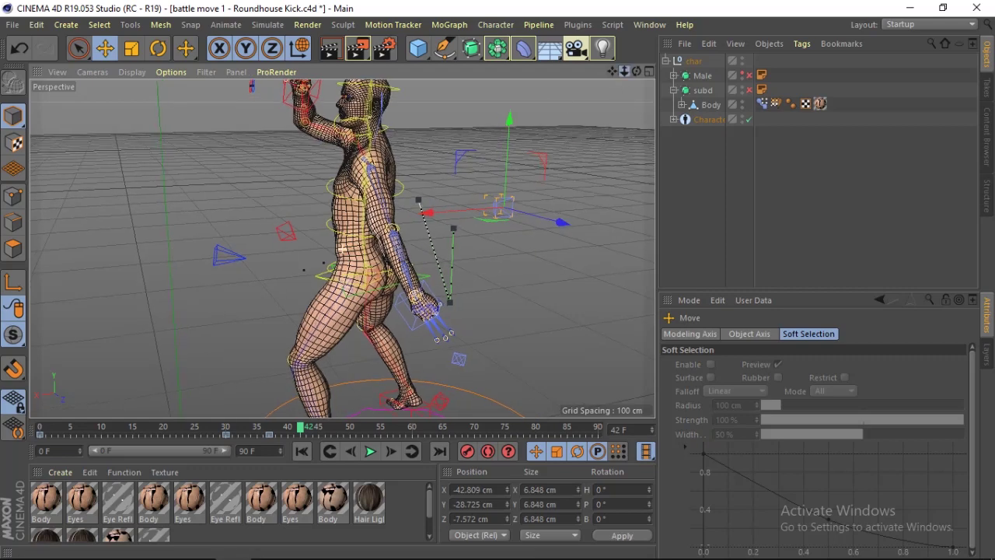
left_click(417, 325)
left_click_drag(418, 325, 459, 334)
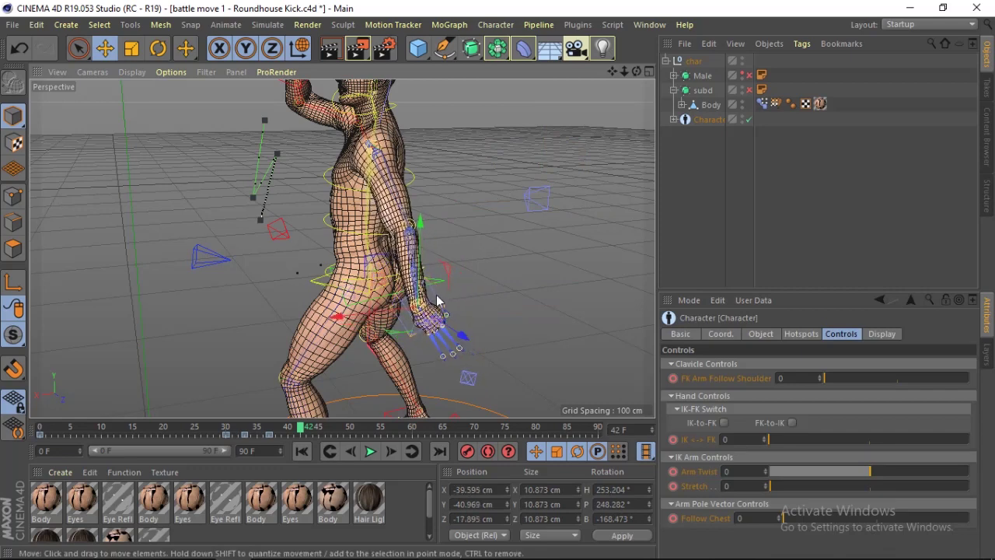
Rotate the wrist, then shift the hand controller down and to the left
left_click(158, 48)
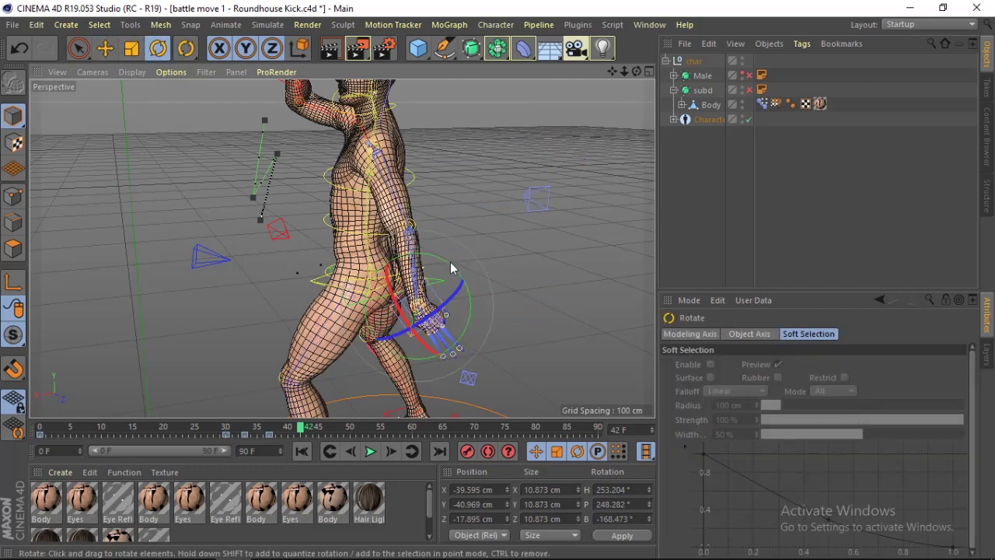
mouse_move(455, 272)
left_mouse_down()
mouse_move(459, 284)
mouse_move(489, 262)
mouse_move(451, 264)
mouse_move(461, 251)
mouse_move(453, 245)
mouse_move(470, 233)
left_mouse_up()
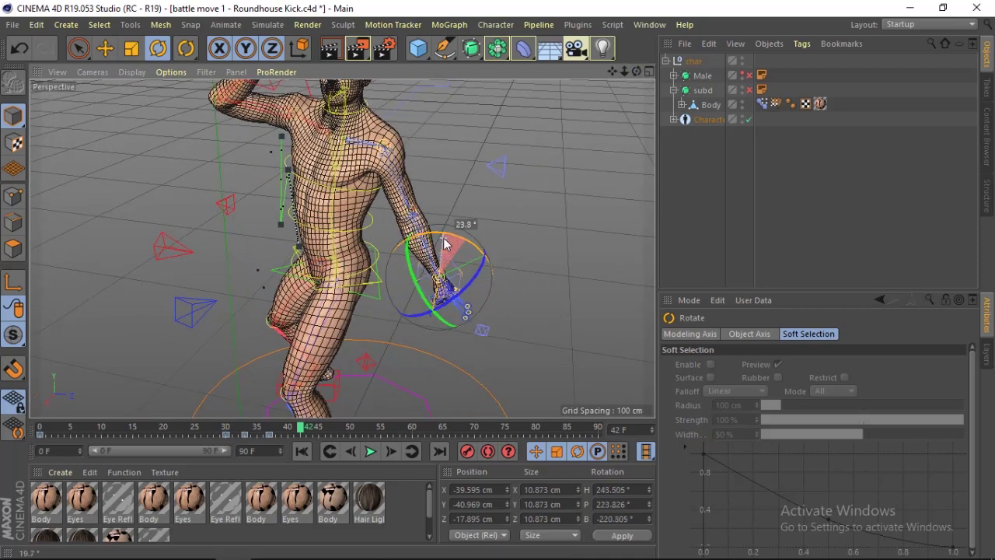
left_click(105, 48)
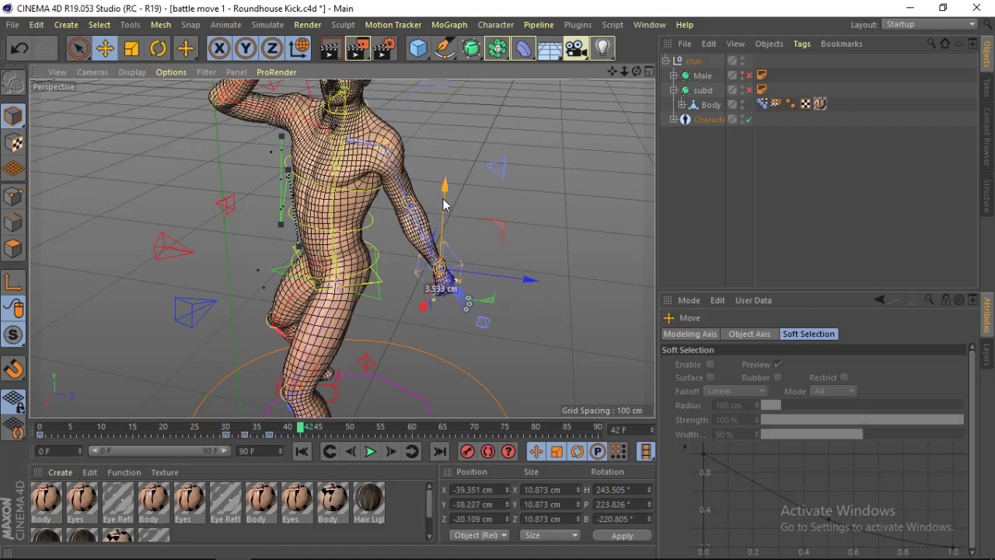
left_click_drag(518, 280, 505, 280)
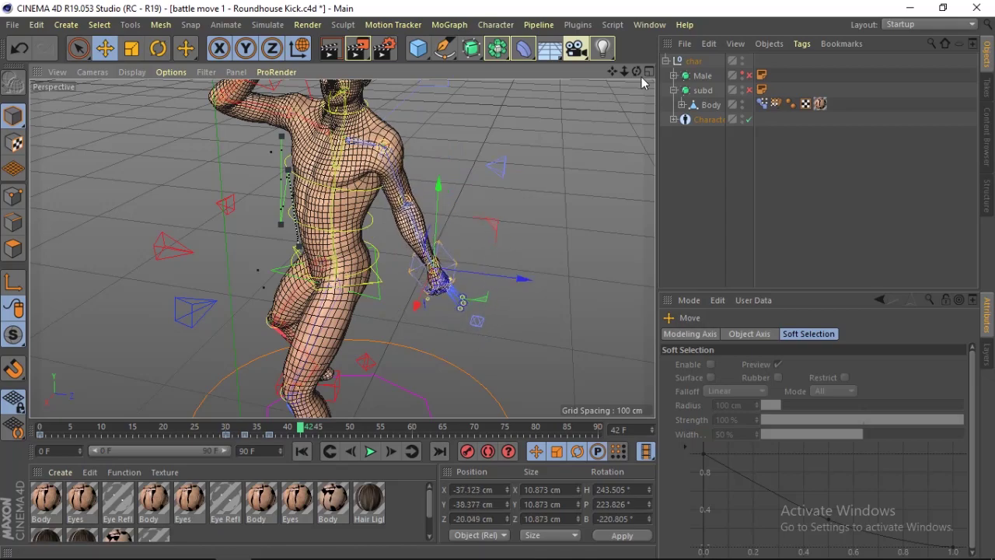
mouse_move(636, 71)
left_mouse_down()
mouse_move(591, 77)
mouse_move(638, 71)
left_mouse_up()
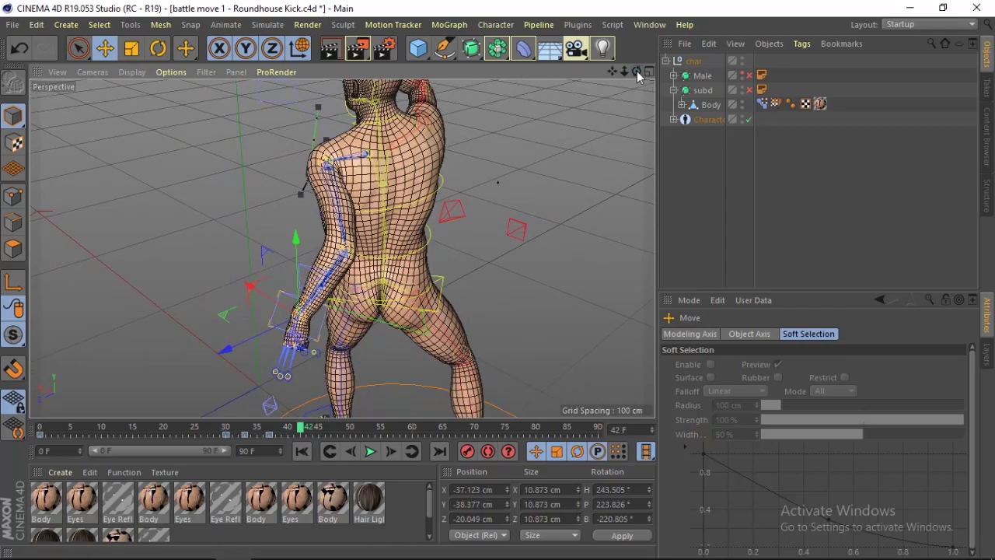
left_click_drag(259, 336, 211, 349)
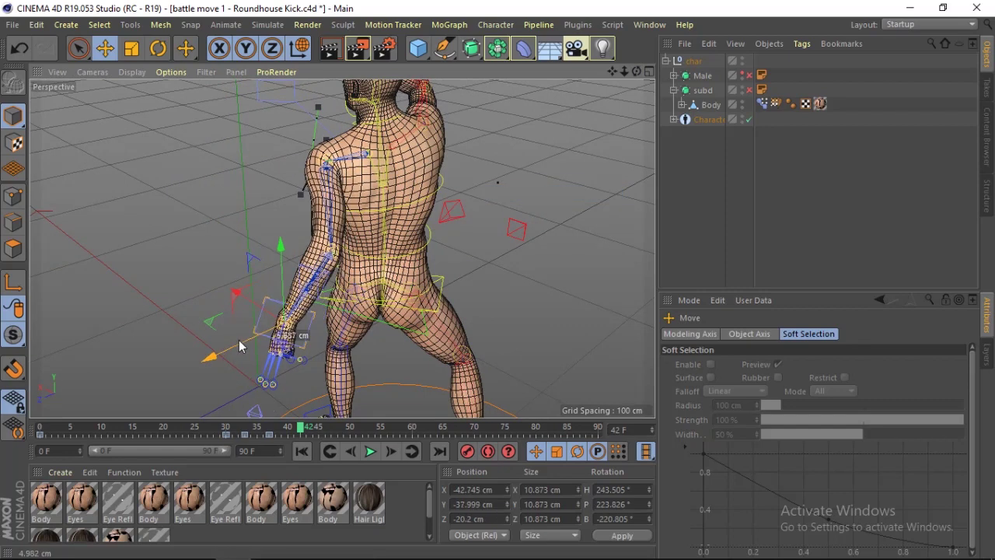
left_click(292, 107)
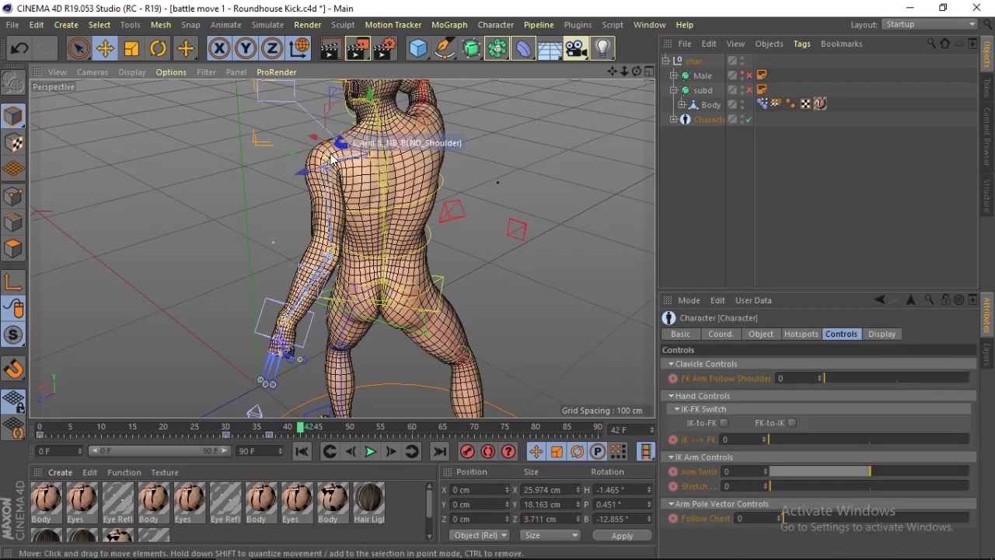
Rotate the left arm collar and Spine_03 controllers to shift the shoulder and upper spine
left_click(159, 49)
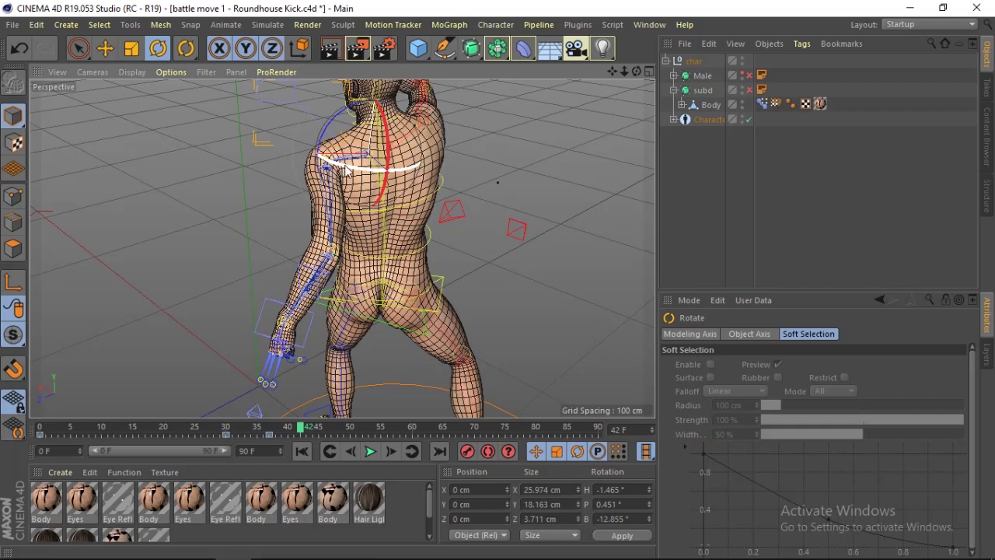
left_click_drag(347, 173, 325, 143)
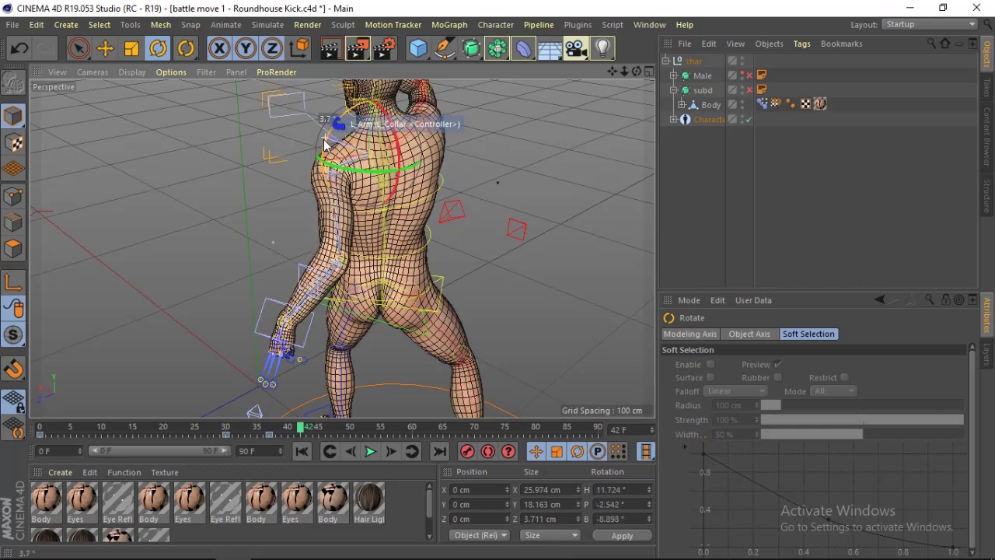
left_click_drag(371, 165, 374, 178)
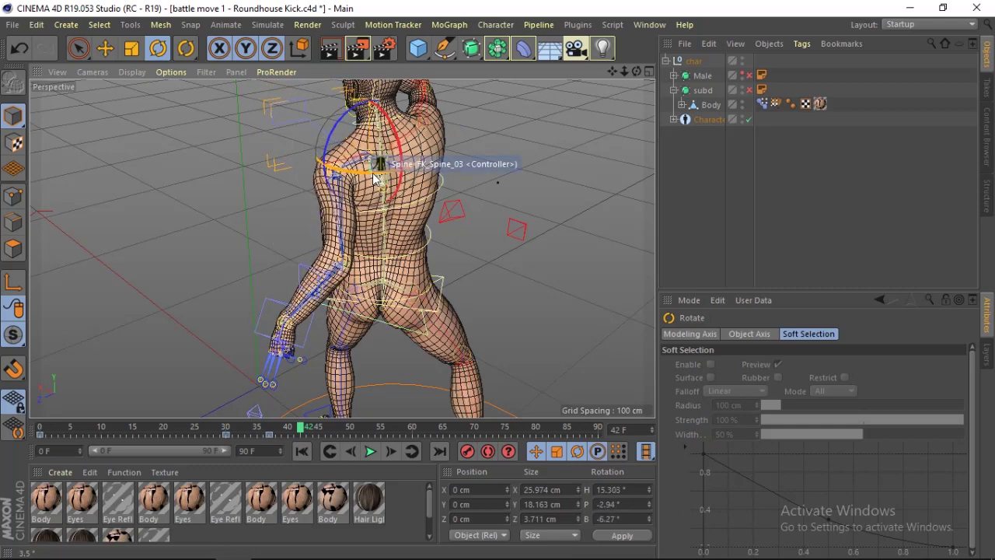
mouse_move(638, 72)
left_mouse_down()
mouse_move(652, 73)
mouse_move(630, 67)
mouse_move(652, 73)
left_mouse_up()
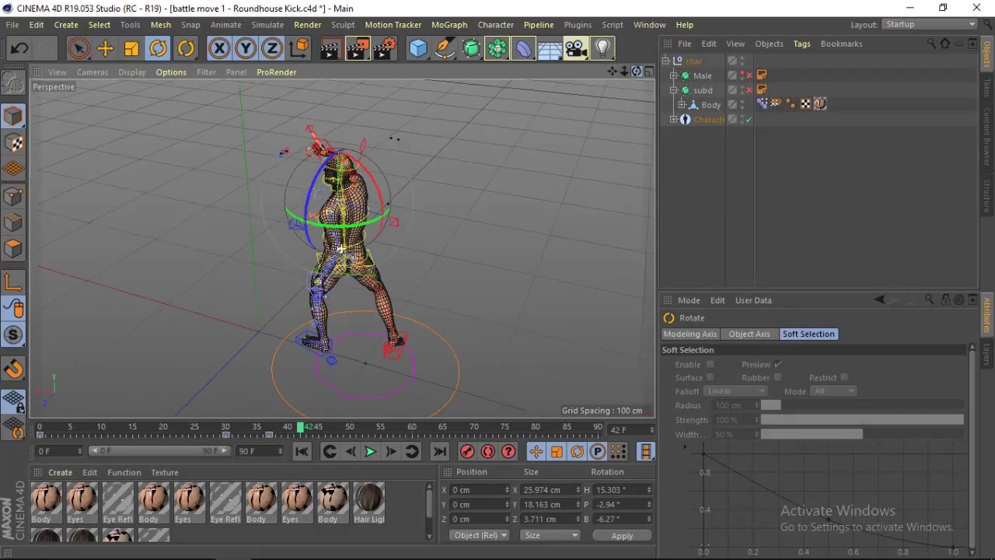
Reselect the hand controller and push it further out
left_click(534, 224)
left_click(332, 292)
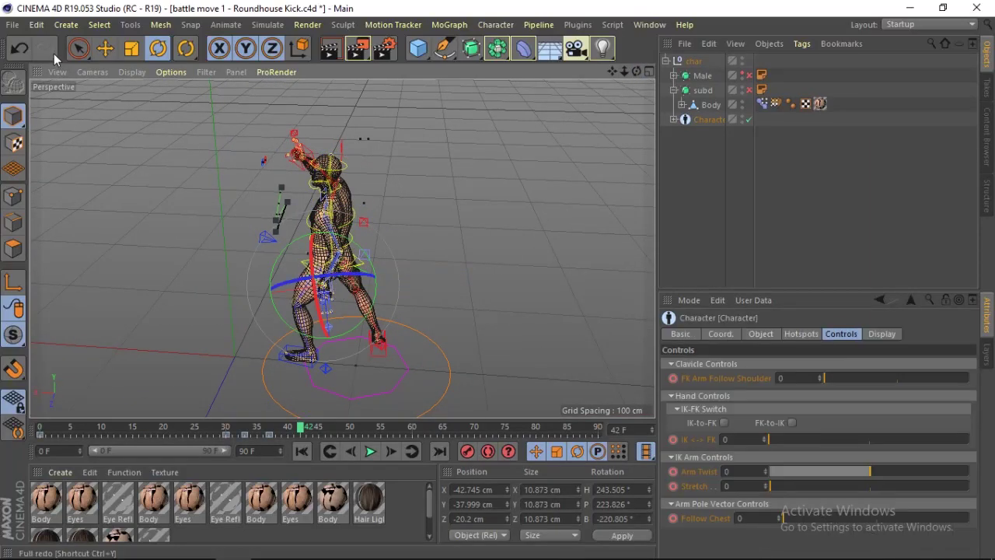
left_click(105, 48)
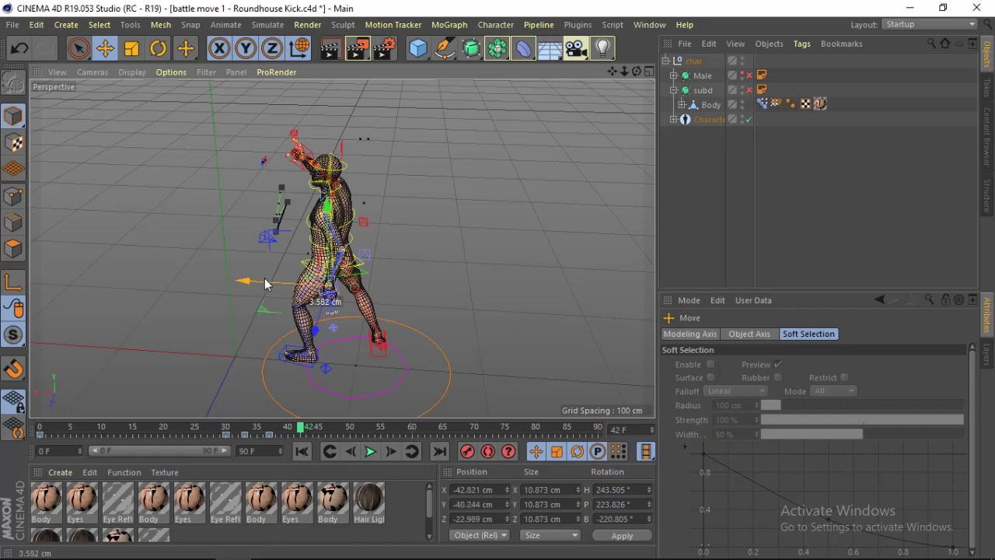
left_click_drag(267, 278, 275, 279)
left_click_drag(633, 73, 544, 80)
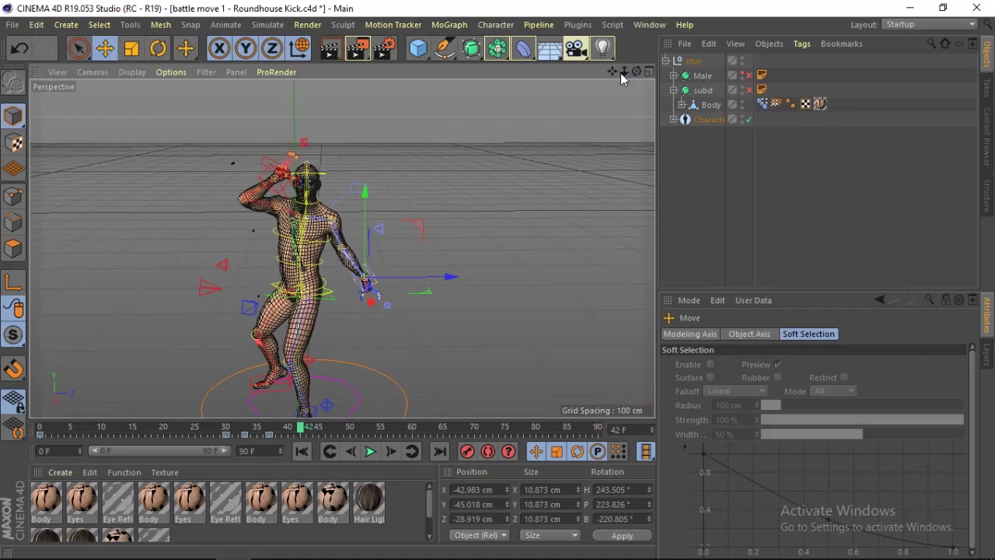
mouse_move(625, 71)
left_mouse_down()
mouse_move(636, 74)
mouse_move(624, 76)
left_mouse_up()
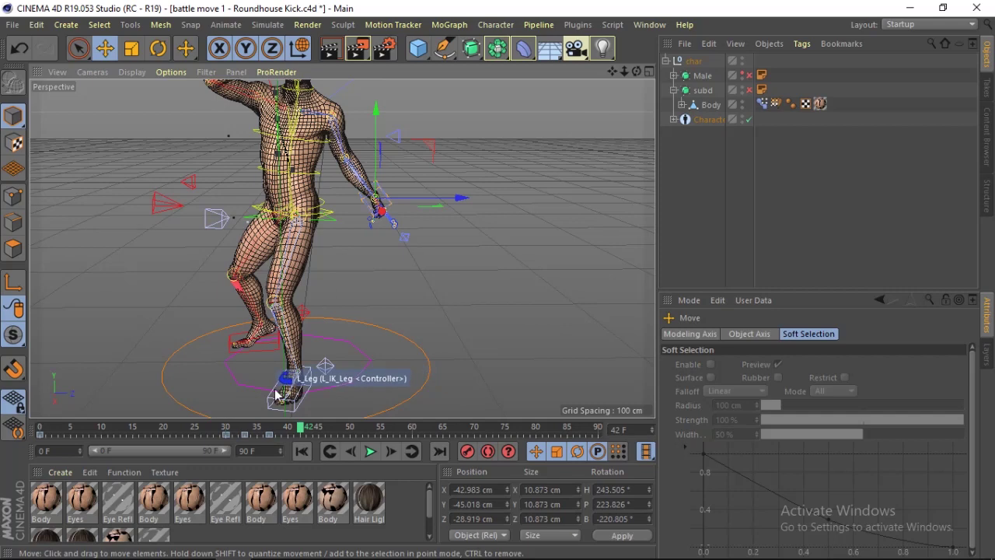
Select the left leg IK controller and view the pose from the side
left_click(289, 391)
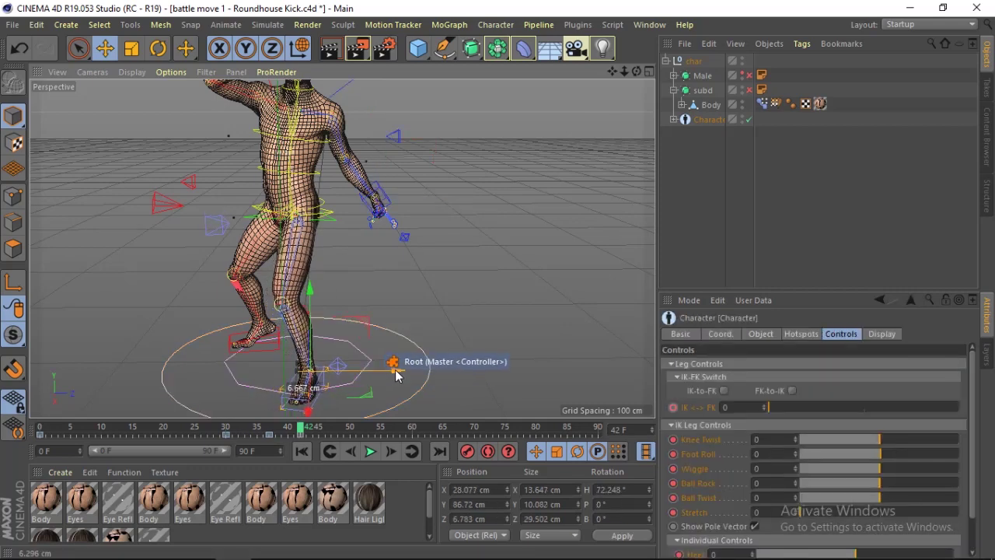
mouse_move(636, 71)
left_mouse_down()
mouse_move(341, 248)
mouse_move(632, 76)
left_mouse_up()
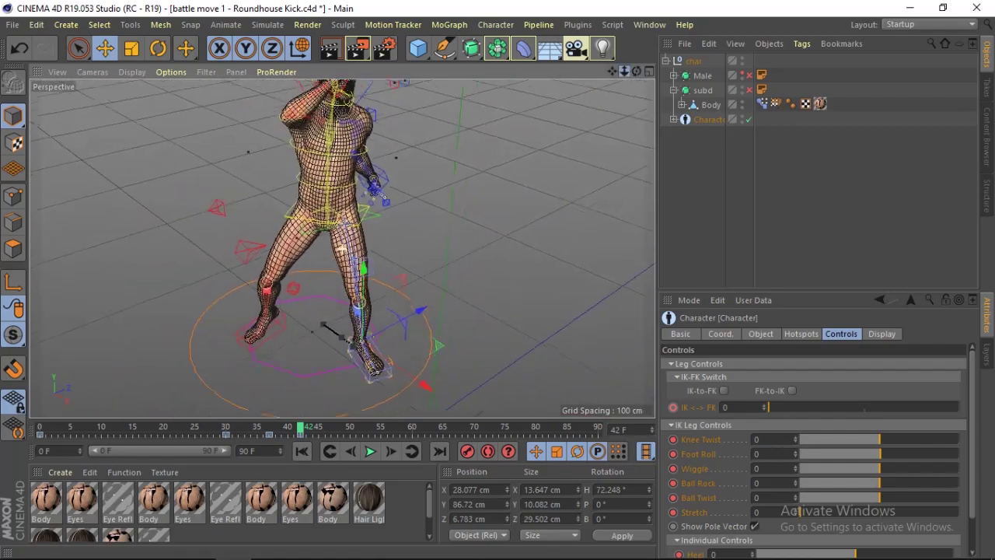
mouse_move(632, 75)
left_mouse_down()
mouse_move(341, 248)
mouse_move(636, 73)
left_mouse_up()
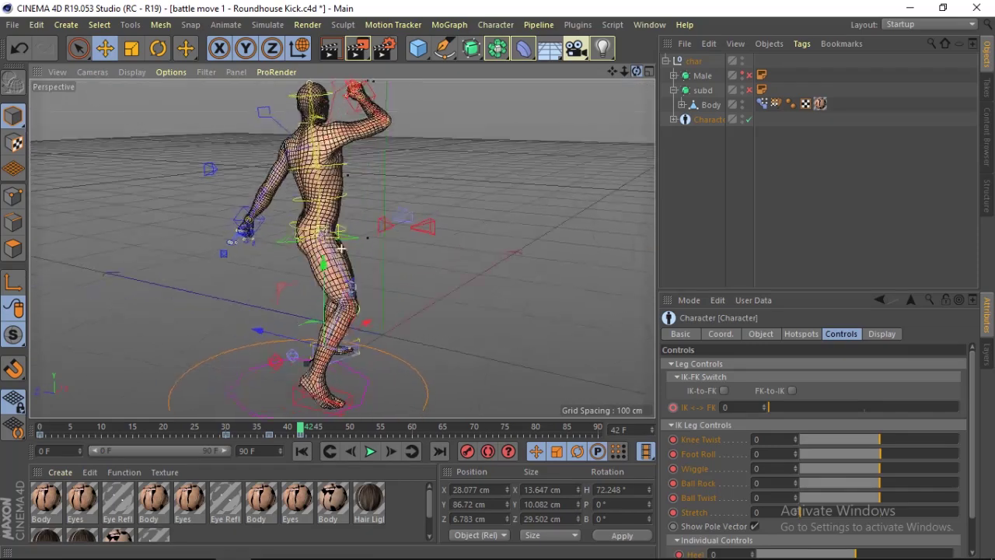
Rotate the FK_Spine_02 controller so the torso leans into the kick
left_click(704, 121)
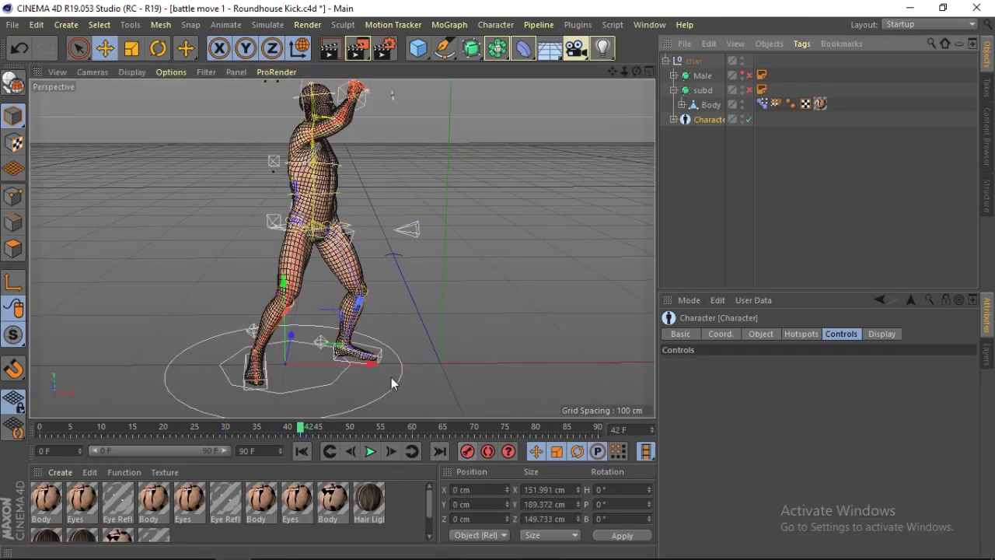
left_click_drag(625, 72, 591, 94)
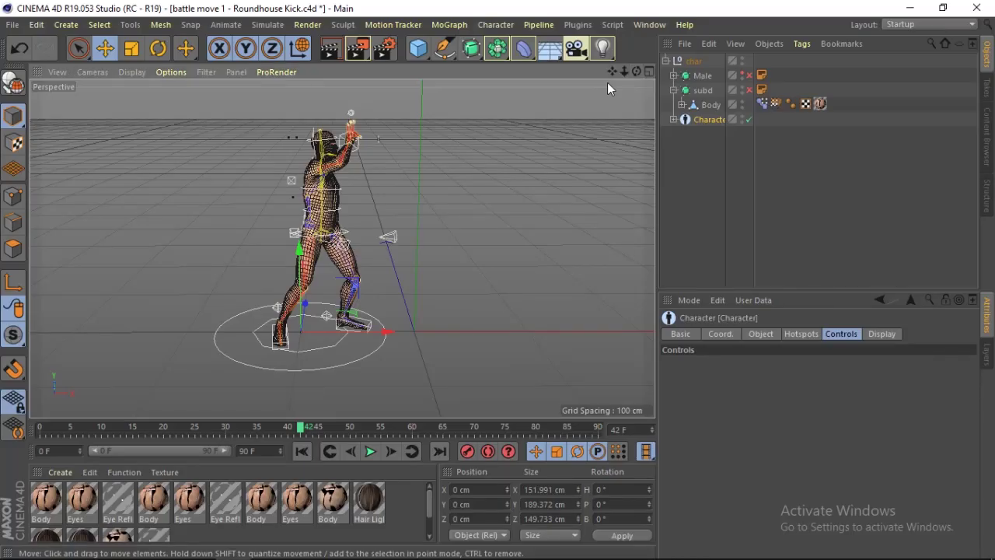
left_click_drag(625, 71, 653, 72)
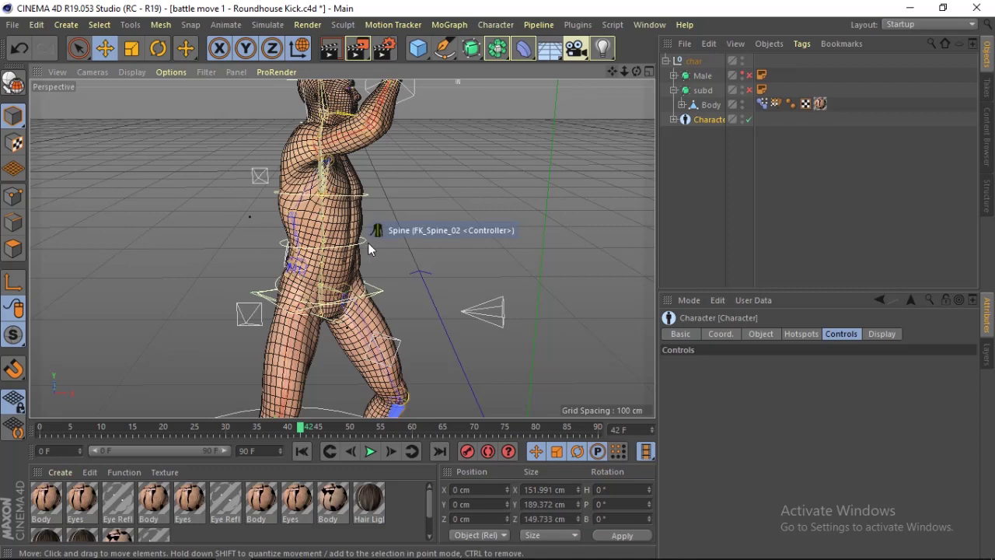
left_click(368, 244)
key("r")
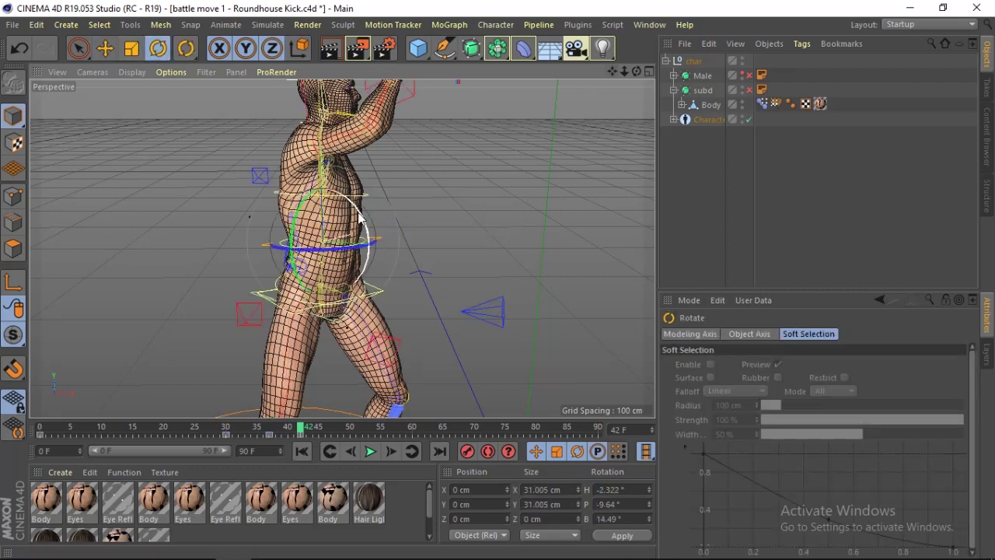
left_click_drag(359, 217, 342, 247)
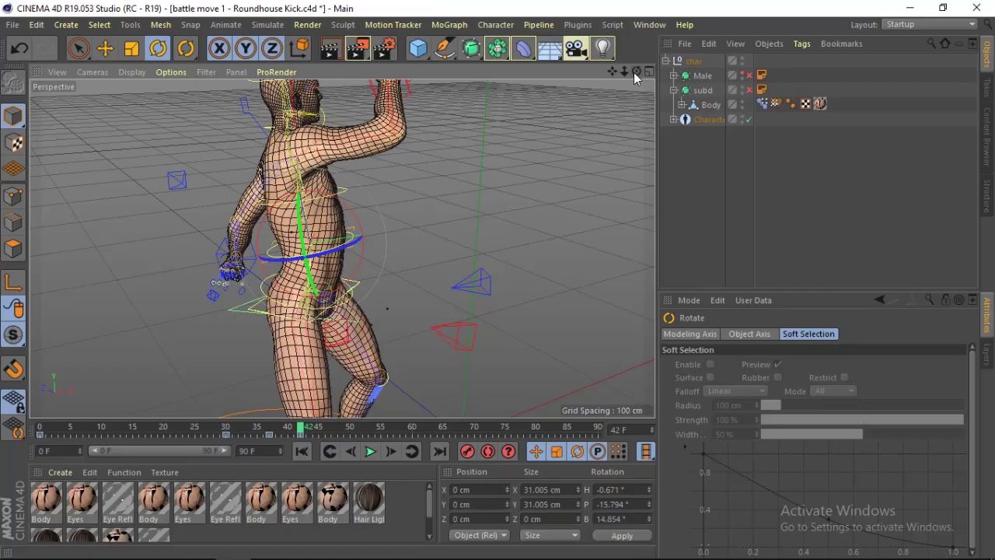
left_click_drag(613, 71, 578, 180)
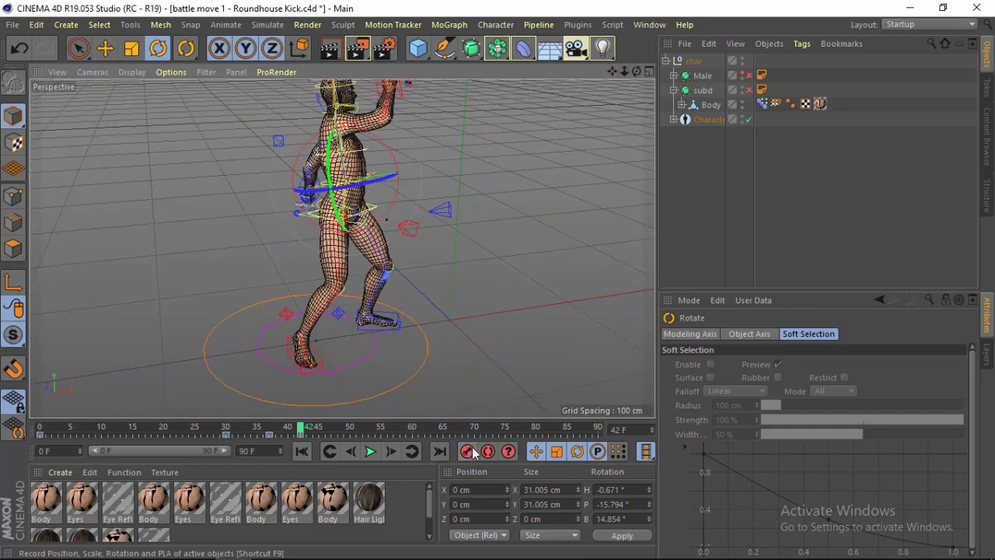
Play back the kick animation, stop it, and scrub to frame 40
left_click(325, 455)
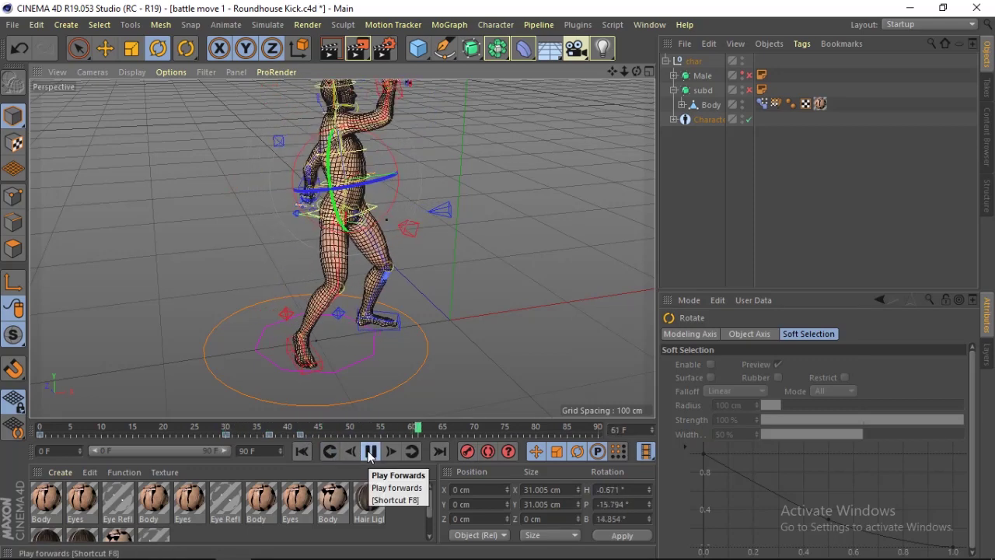
left_click(369, 454)
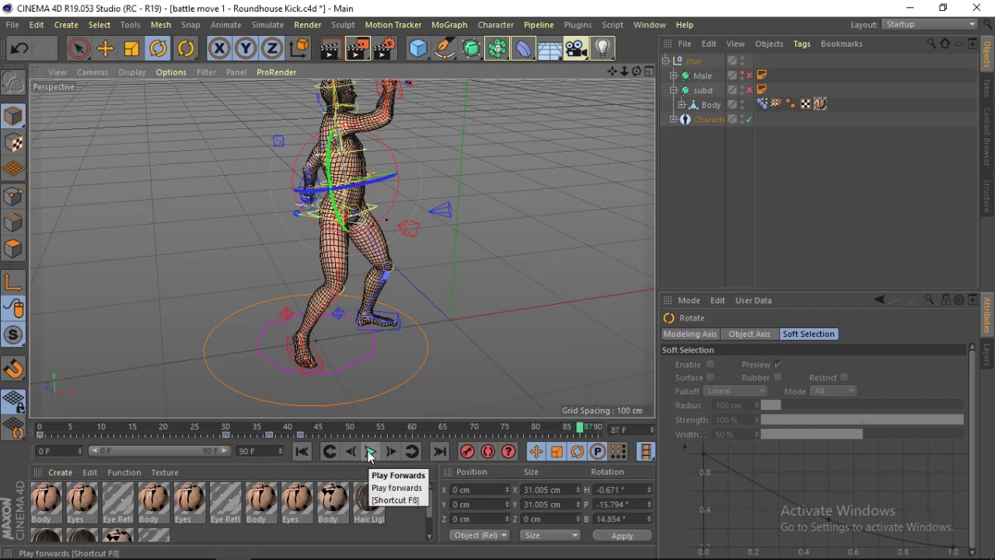
left_click(370, 454)
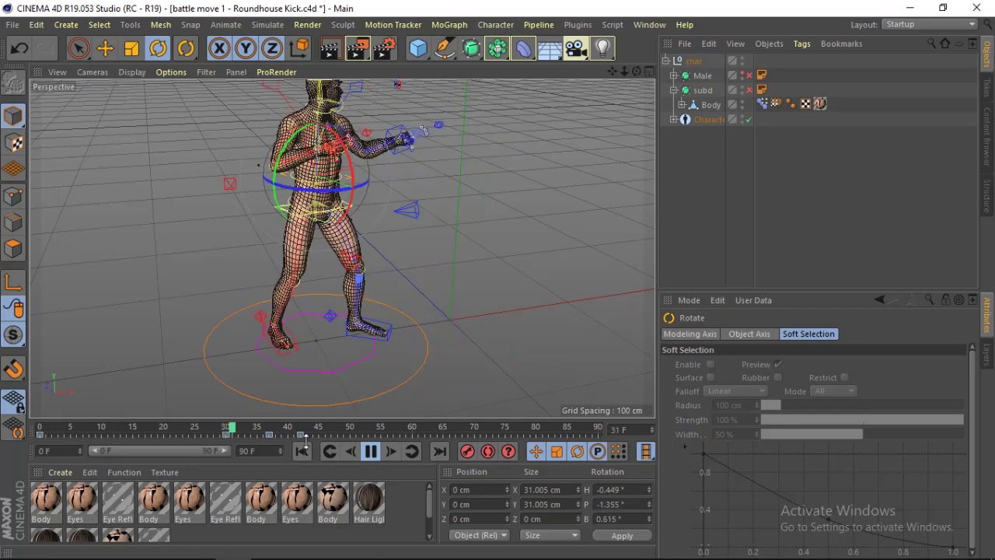
key("F8")
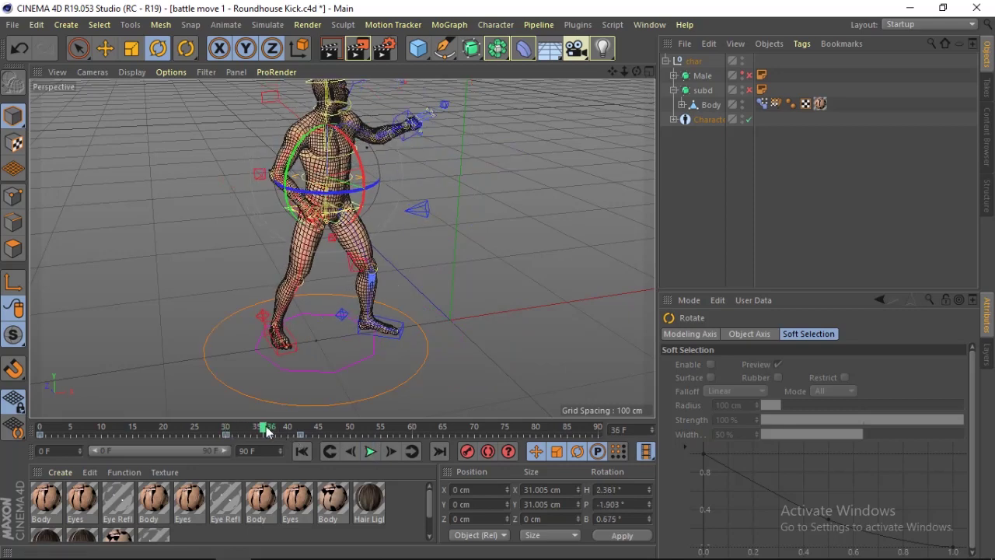
left_click_drag(264, 432, 289, 439)
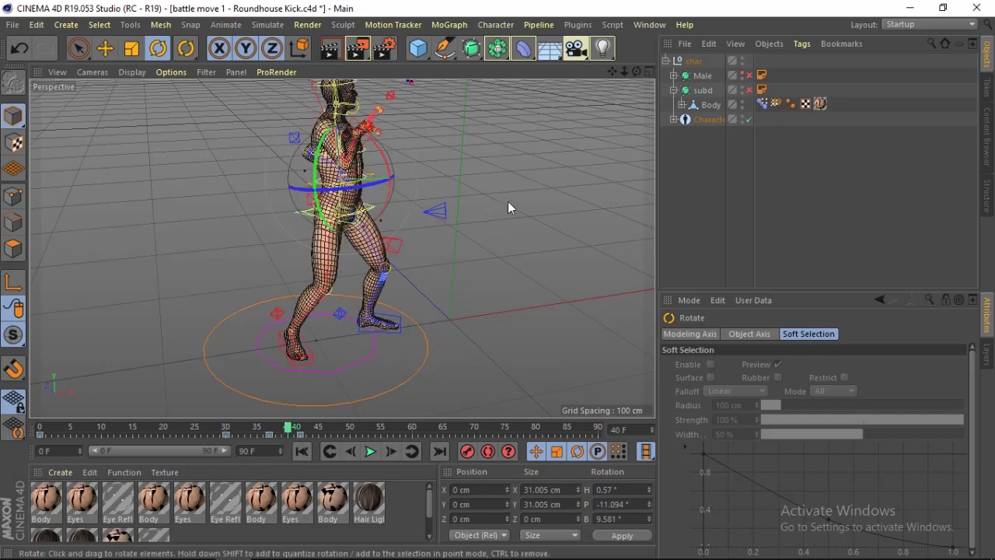
mouse_move(625, 77)
left_mouse_down()
mouse_move(618, 71)
mouse_move(635, 67)
left_mouse_up()
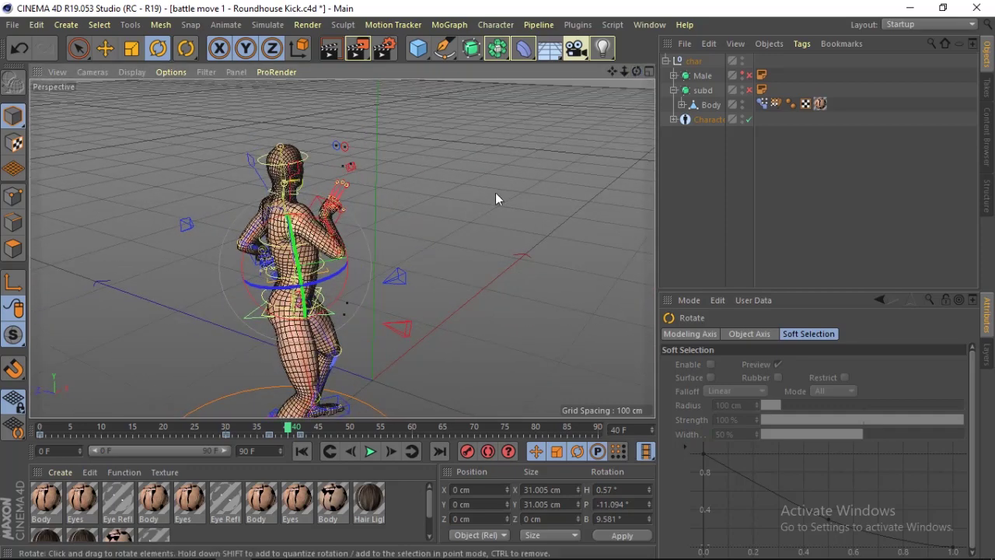
Try moving the right leg controller, undo it, and orbit to a side view
left_click(408, 240)
left_click(403, 328)
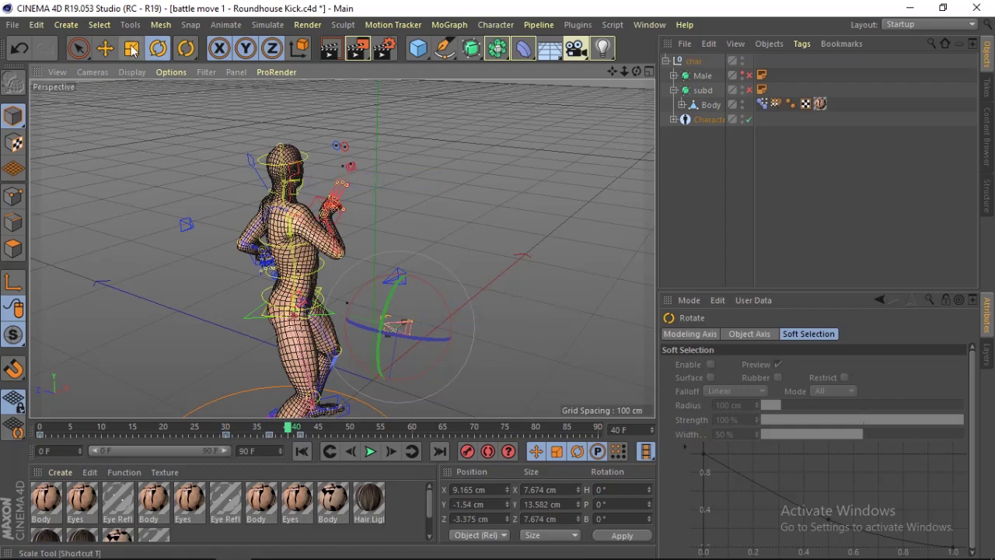
key("e")
left_click_drag(358, 298, 419, 333)
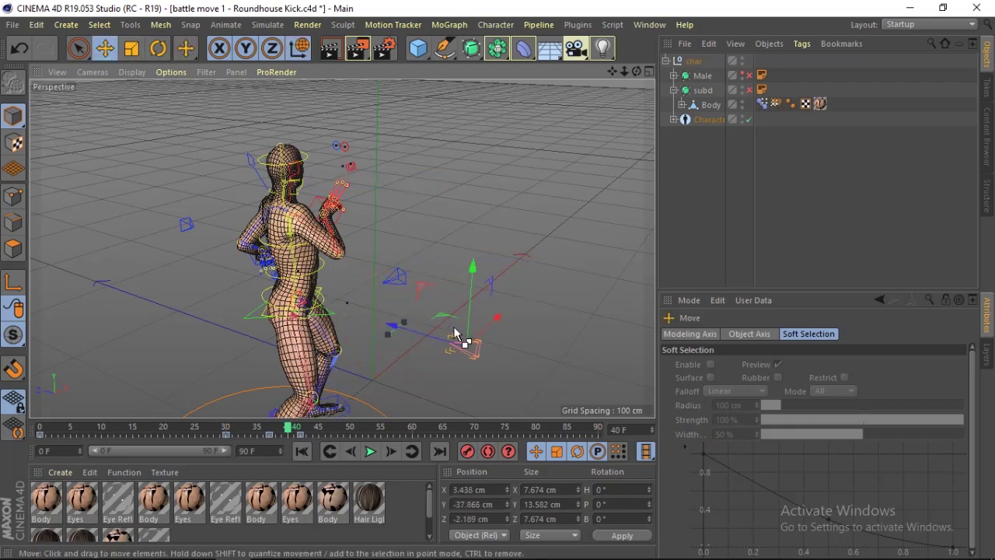
key("ctrl+z")
left_click(377, 206)
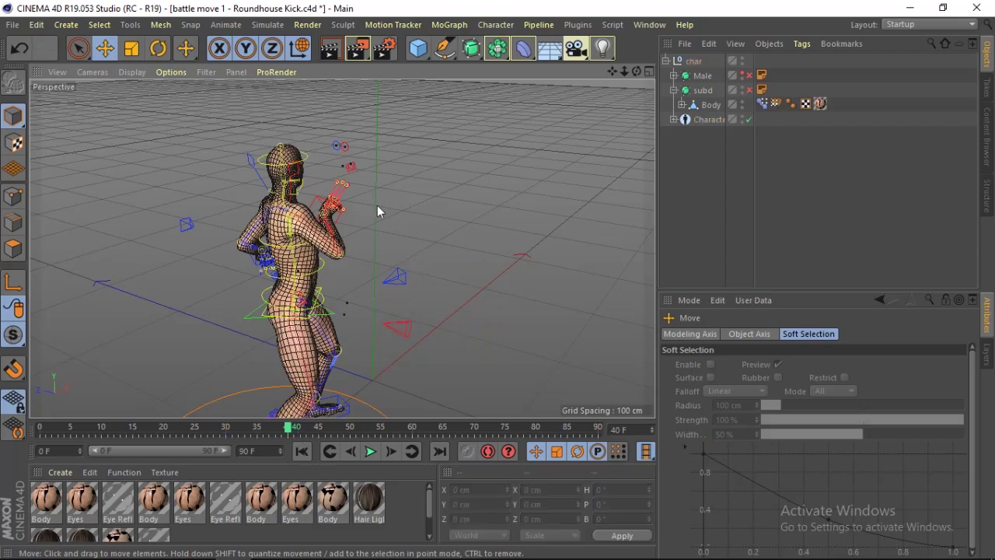
left_click_drag(378, 205, 327, 210, "alt")
left_click_drag(340, 250, 444, 260, "alt")
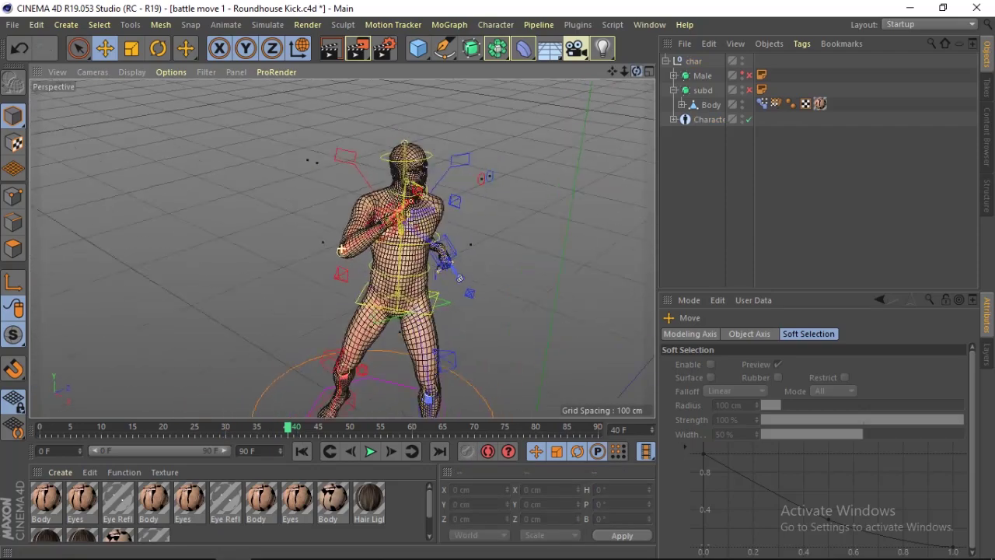
With autokeying on, raise the right arm controller up and outward
left_click(302, 302)
key("ctrl+F9")
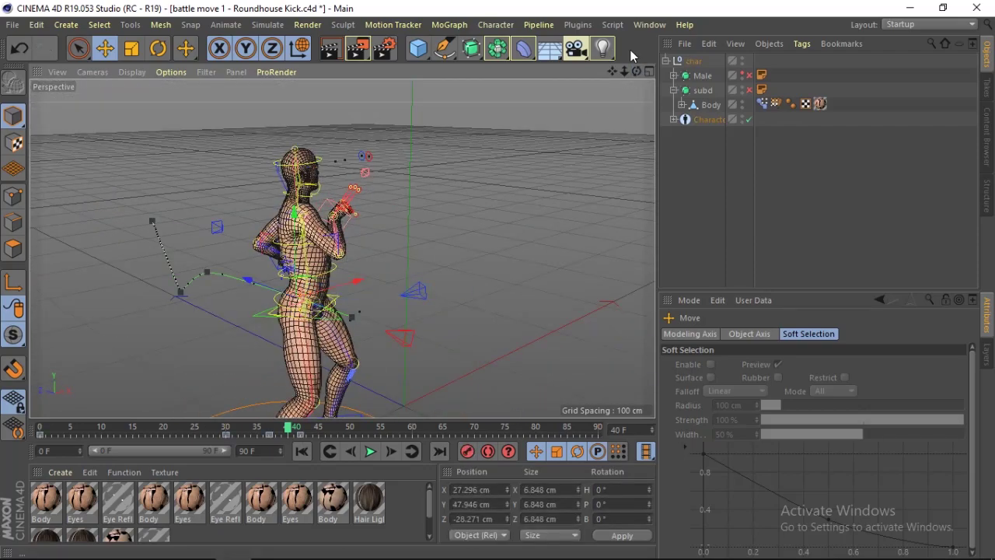
left_click_drag(636, 71, 134, 104)
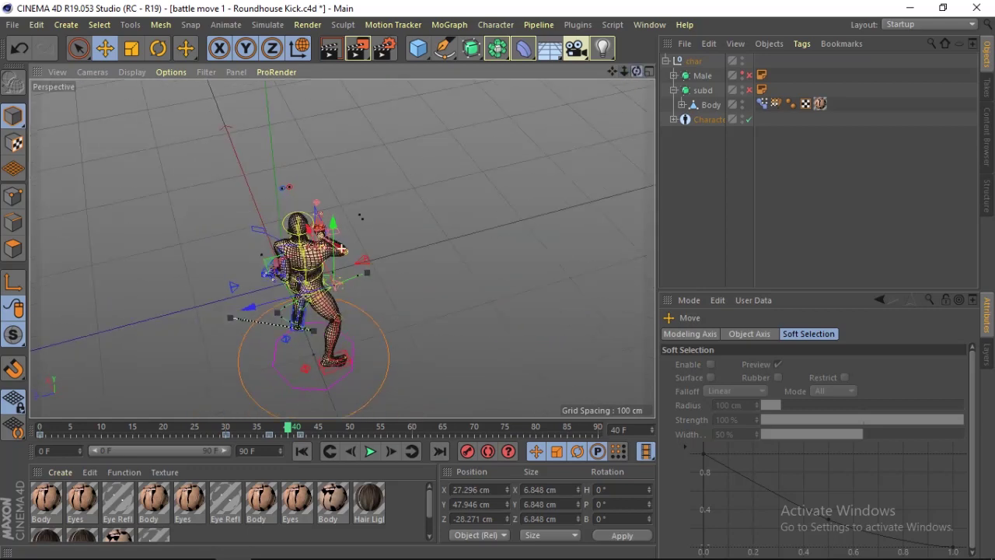
left_click_drag(256, 306, 331, 311)
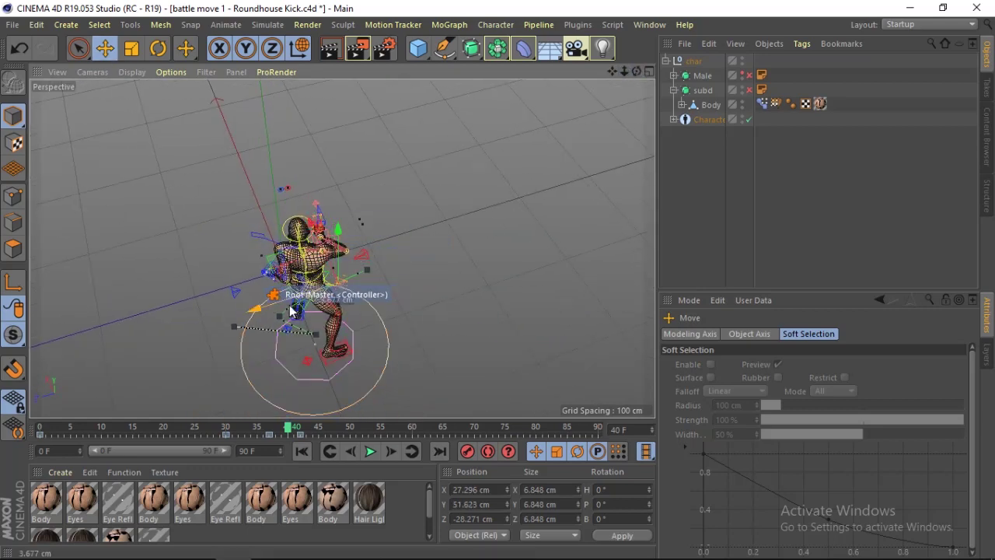
left_click_drag(373, 272, 408, 230)
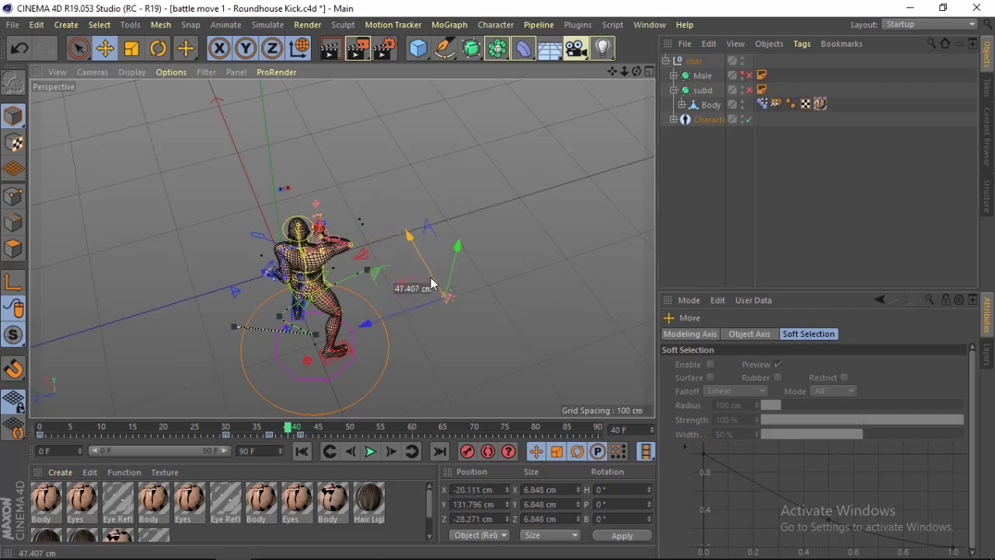
left_click_drag(432, 285, 389, 280)
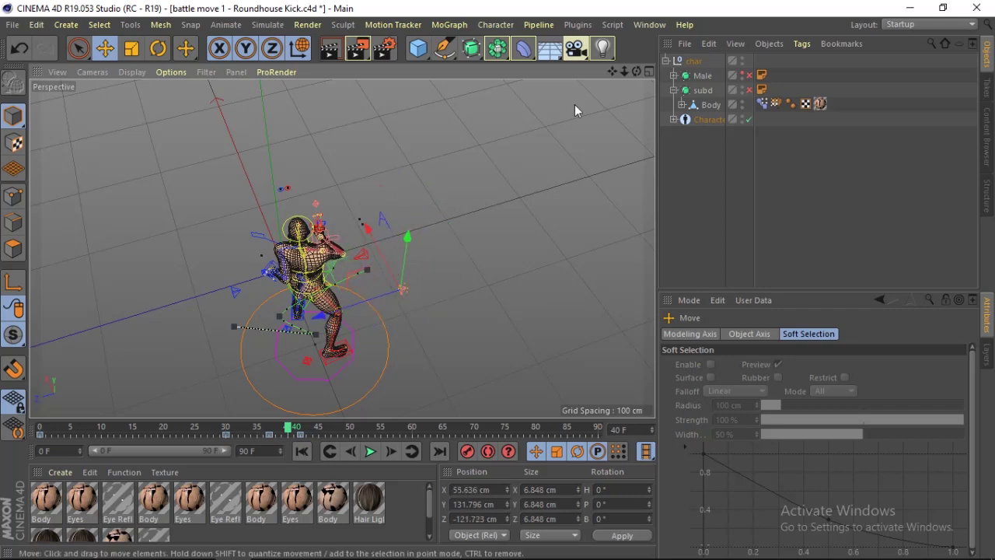
left_click_drag(623, 71, 632, 101)
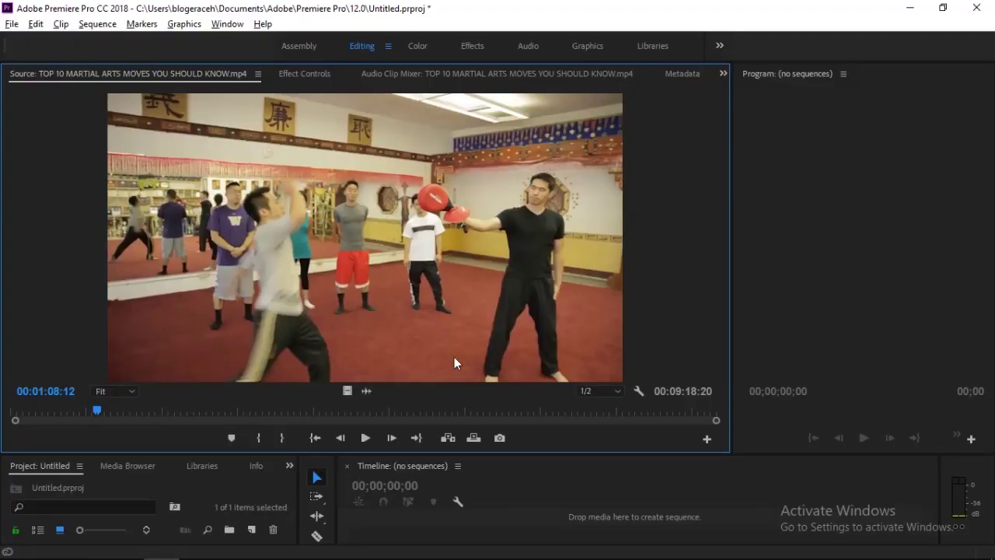
Step the reference clip back two frames to 00:01:08:10
left_click(342, 439)
left_click(343, 438)
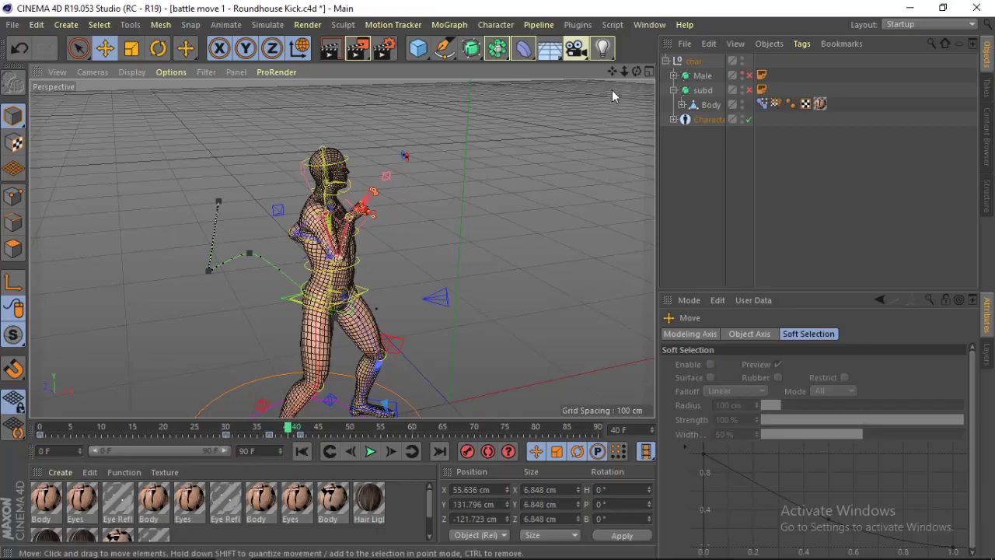
left_click_drag(636, 70, 607, 85)
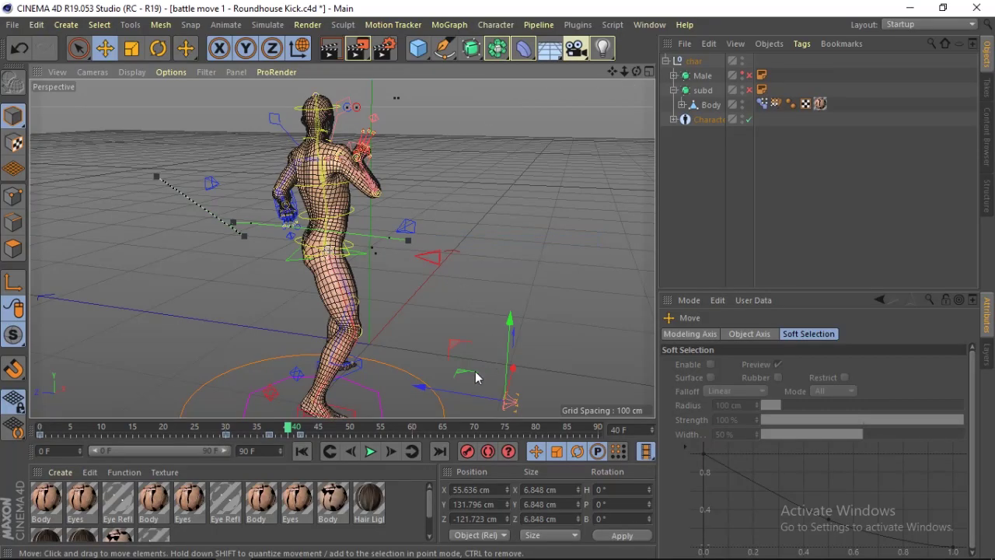
Nudge the selected arm controller upward, ending at Z -80.237 cm
left_click_drag(506, 348, 524, 272)
left_click_drag(641, 76, 630, 77)
left_click_drag(342, 248, 341, 249, "alt")
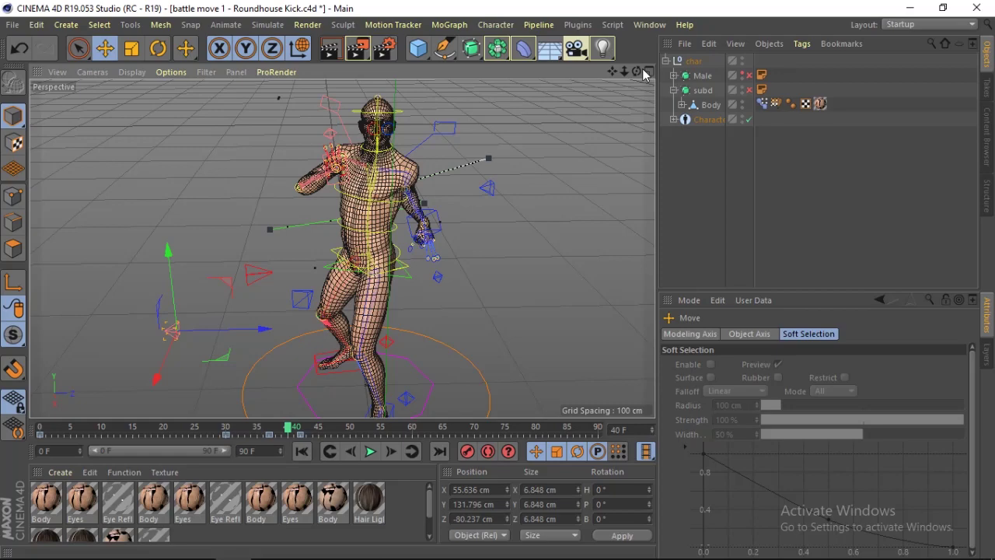
mouse_move(642, 68)
left_mouse_down()
mouse_move(591, 78)
mouse_move(534, 107)
left_mouse_up()
left_click(383, 168)
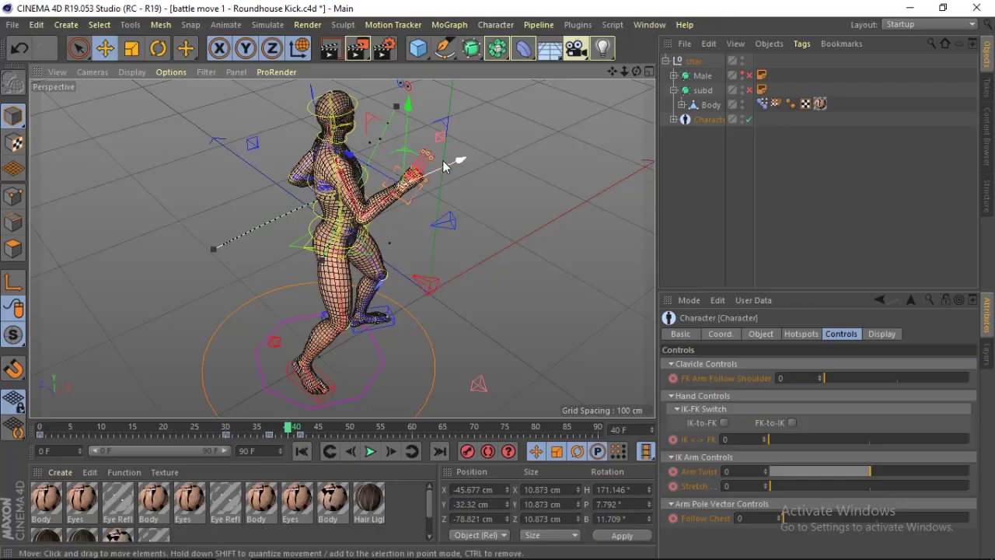
Move the right hand controller up toward the face
mouse_move(445, 166)
left_mouse_down()
mouse_move(455, 168)
mouse_move(373, 157)
left_mouse_up()
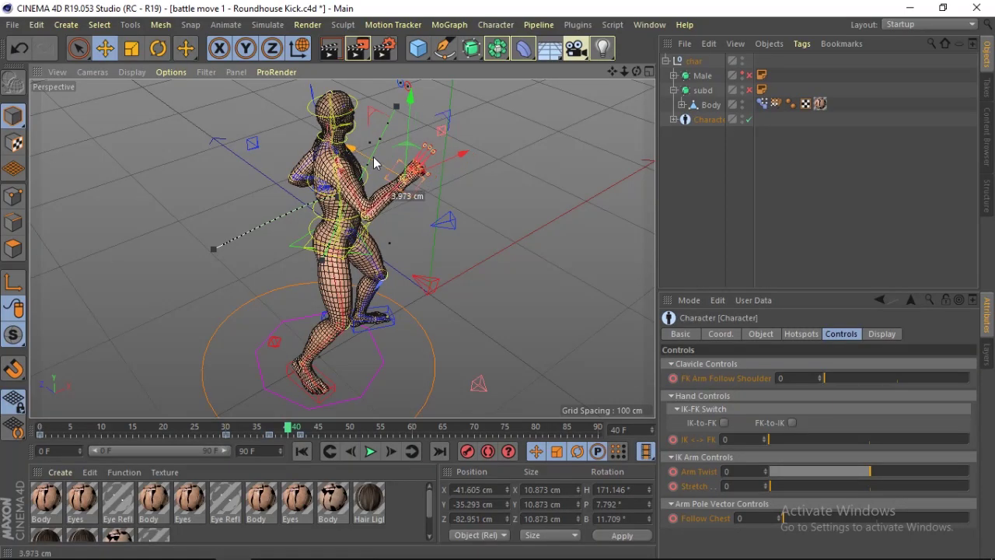
left_click_drag(637, 70, 653, 74)
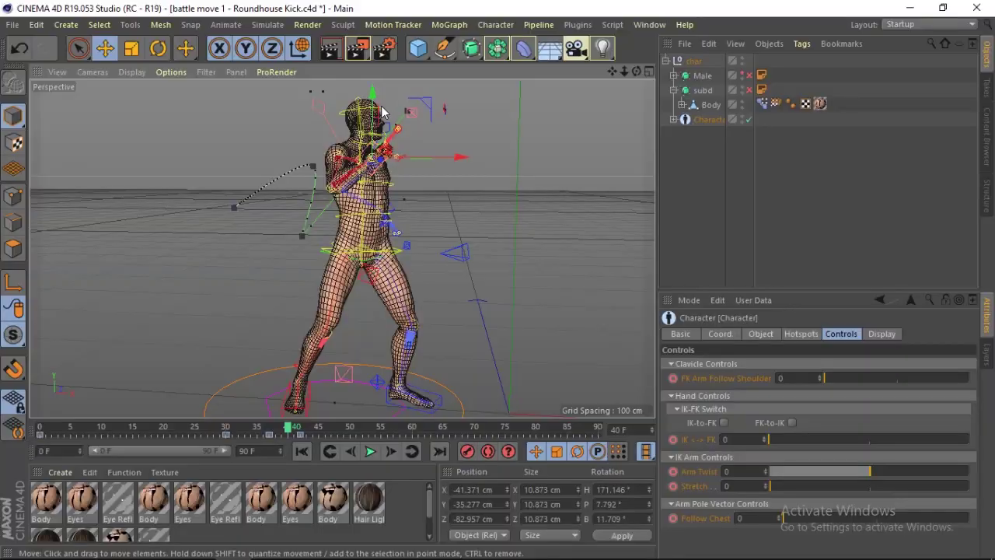
left_click_drag(376, 104, 380, 109)
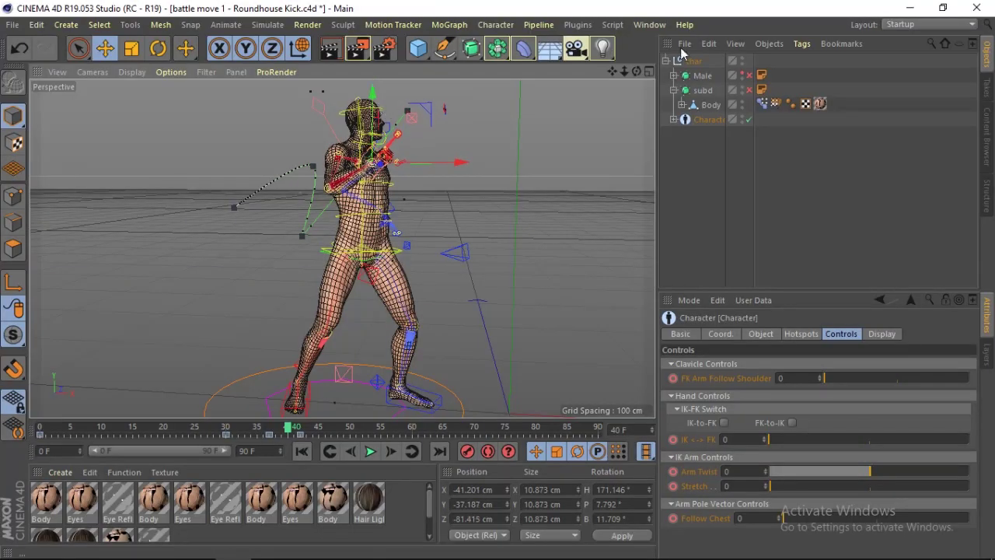
Reposition the right leg and right arm pole vector controllers to refine the stance
left_click_drag(636, 71, 437, 241)
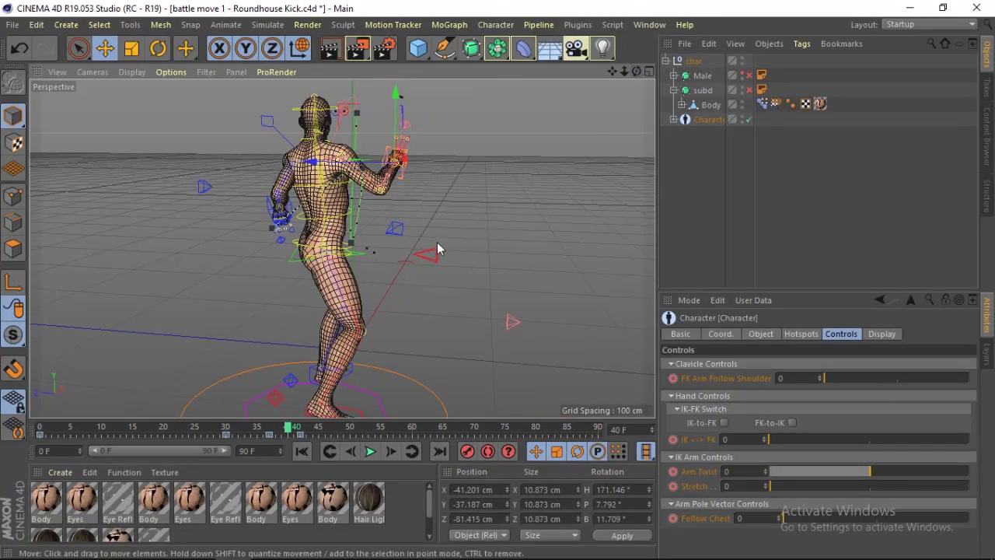
mouse_move(439, 259)
left_mouse_down()
mouse_move(365, 252)
mouse_move(403, 265)
left_mouse_up()
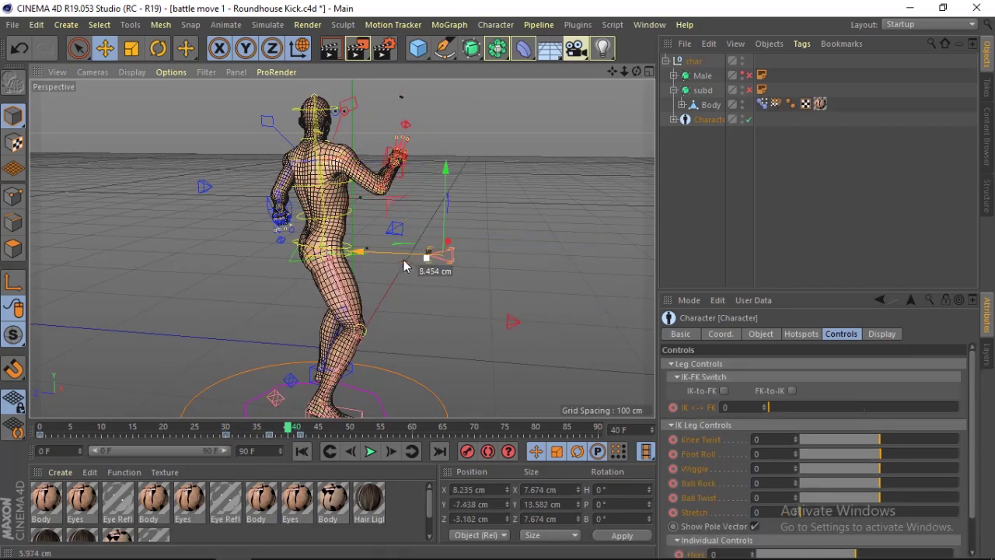
left_click(512, 321)
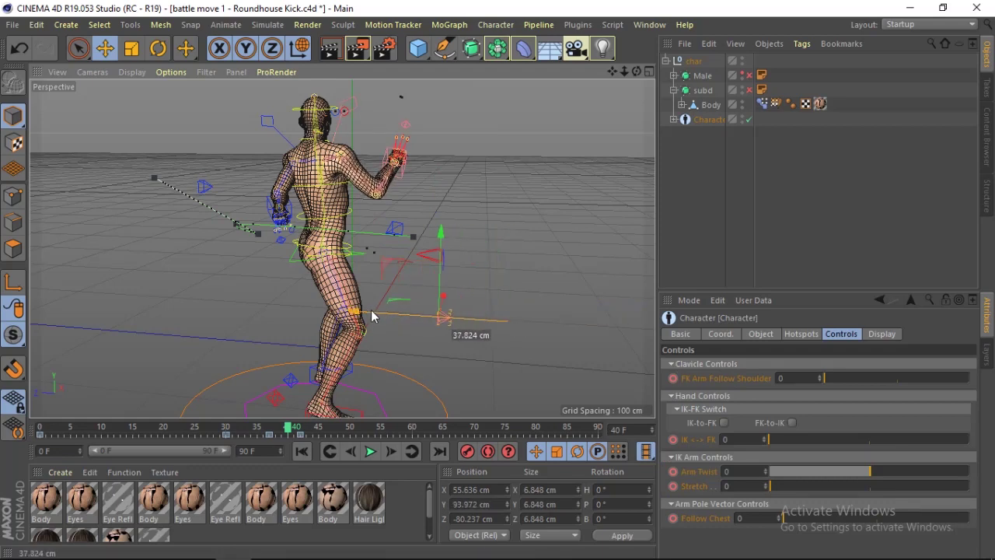
left_click_drag(442, 324, 366, 322)
left_click_drag(410, 233, 365, 258)
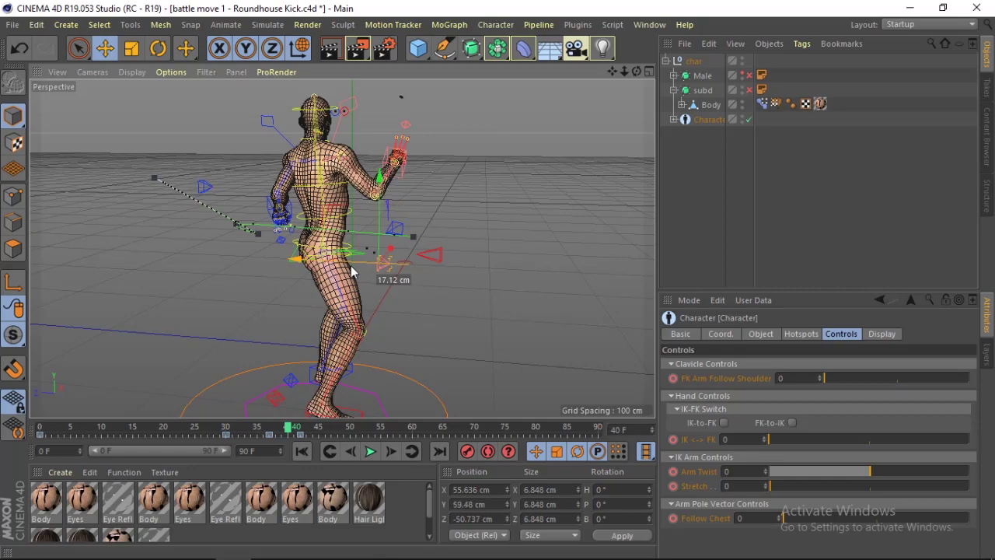
mouse_move(637, 72)
left_mouse_down()
mouse_move(668, 74)
mouse_move(612, 139)
left_mouse_up()
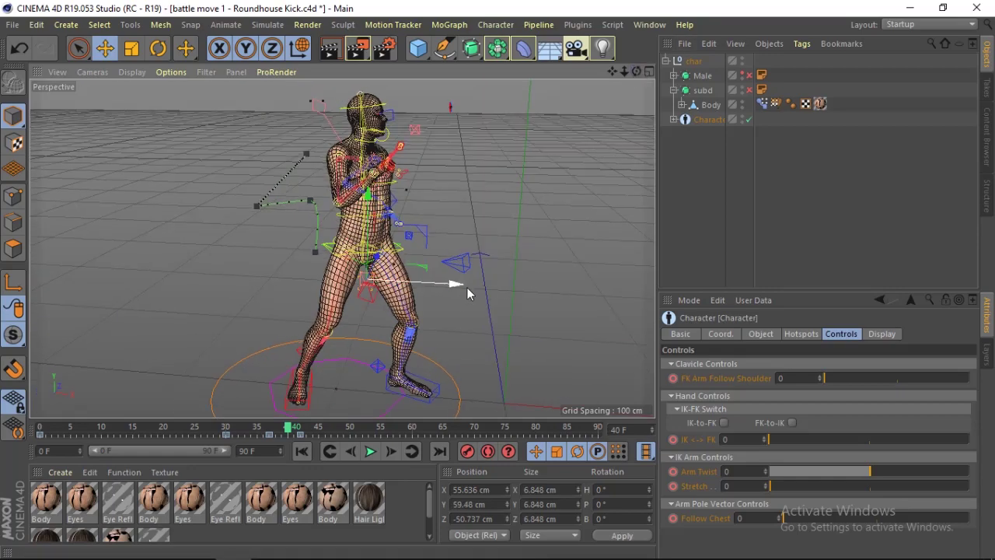
mouse_move(468, 287)
left_mouse_down()
mouse_move(391, 292)
mouse_move(366, 265)
mouse_move(309, 257)
mouse_move(305, 237)
mouse_move(284, 237)
mouse_move(282, 227)
left_mouse_up()
Move the right hand controller to X -33.775, Z -81.614 cm for the raised fist
left_click(711, 104)
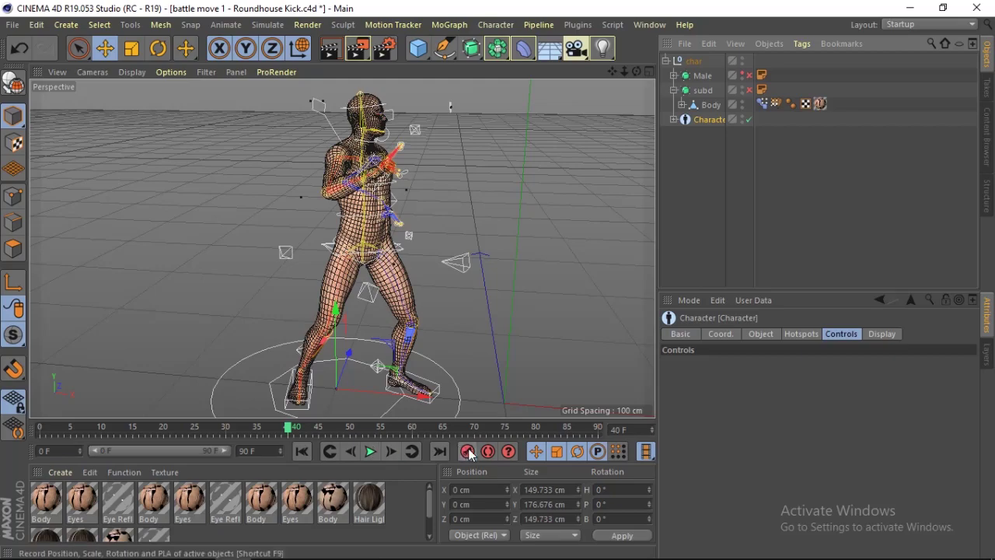
left_click_drag(624, 71, 640, 70)
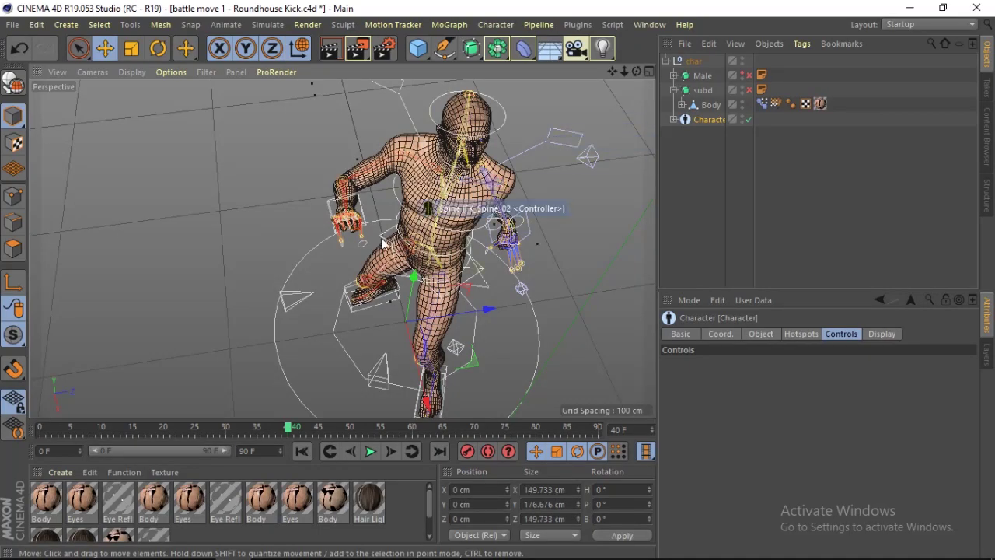
left_click(359, 205)
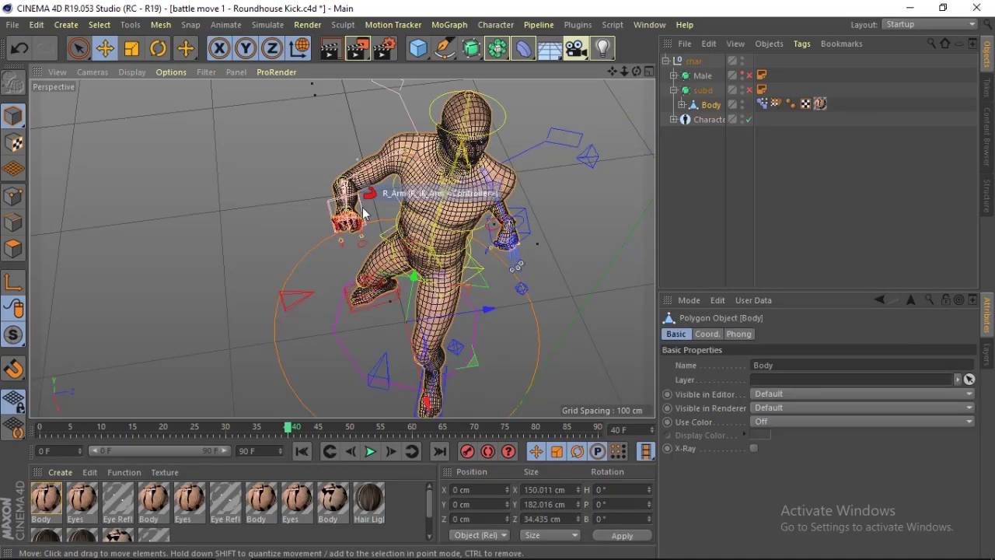
left_click_drag(333, 210, 399, 214)
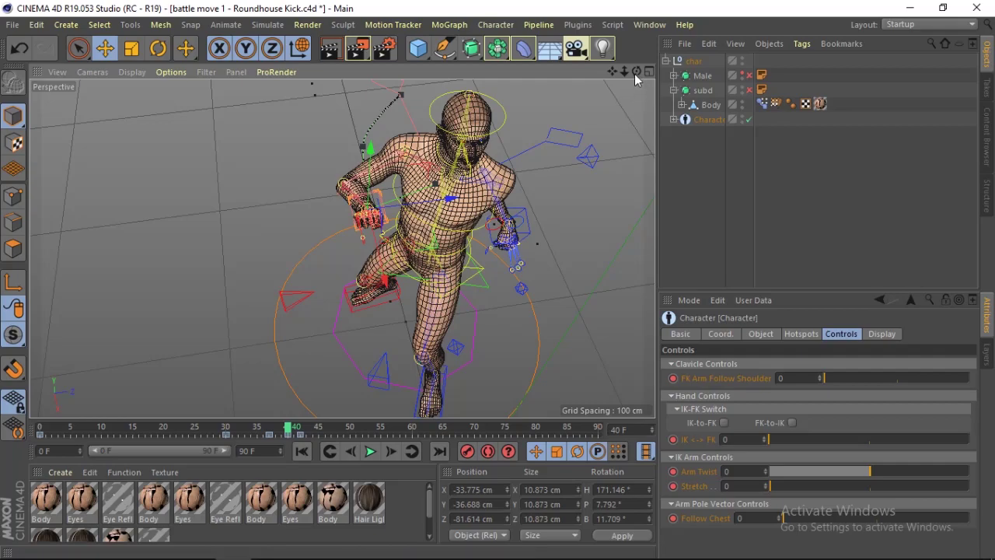
mouse_move(635, 74)
left_mouse_down()
mouse_move(623, 73)
mouse_move(636, 71)
left_mouse_up()
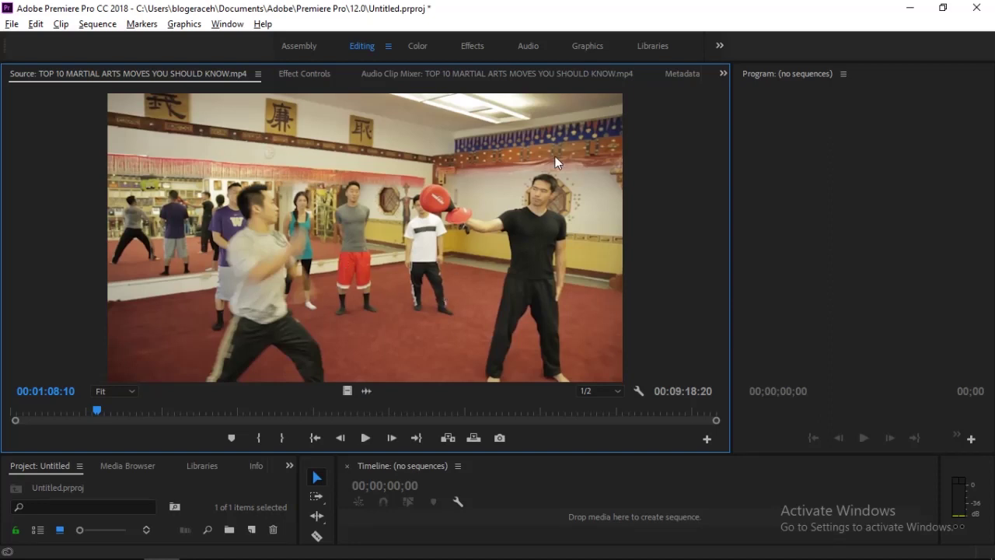
Step the Premiere reference clip one frame back and forward around 00:01:08:10 to compare the kick
left_click(346, 437)
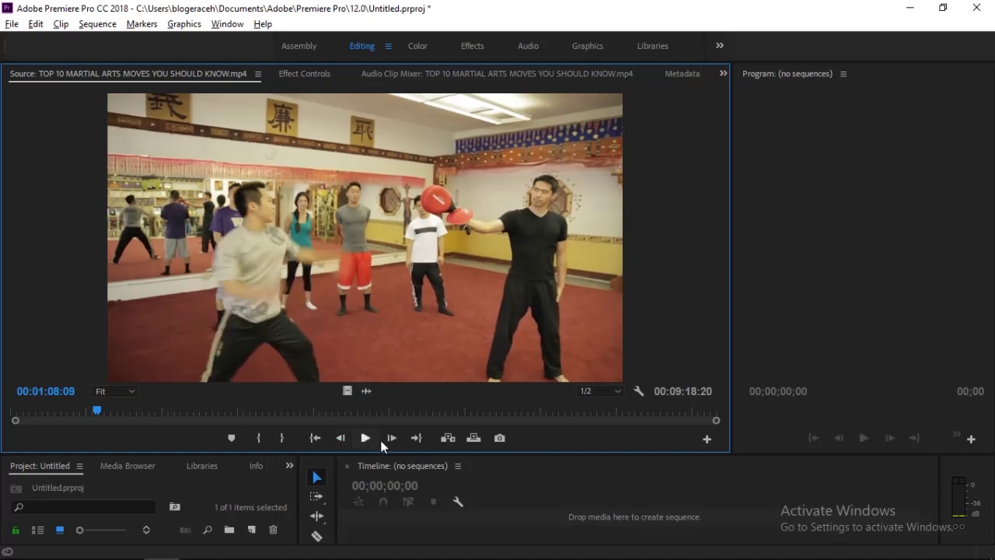
left_click(393, 438)
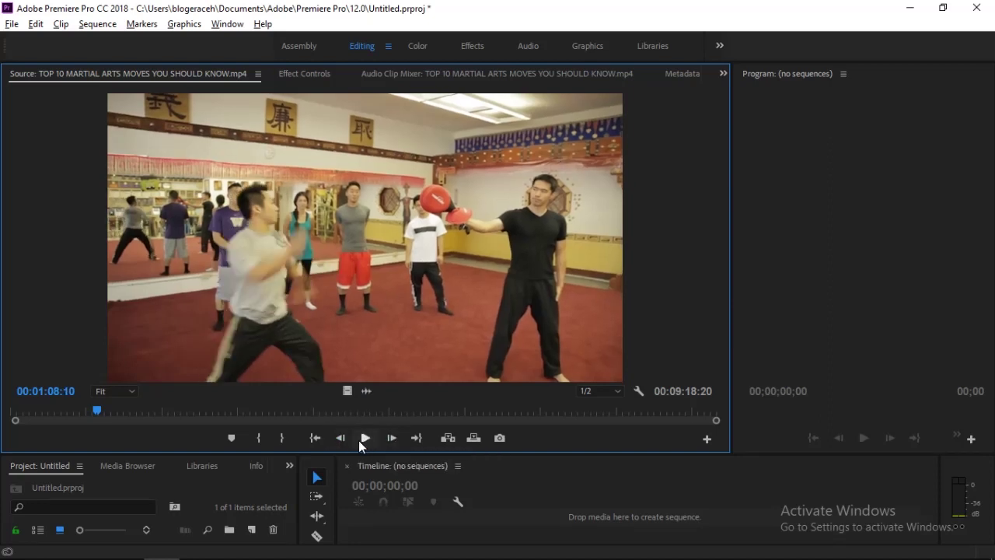
key("Left")
left_click(391, 439)
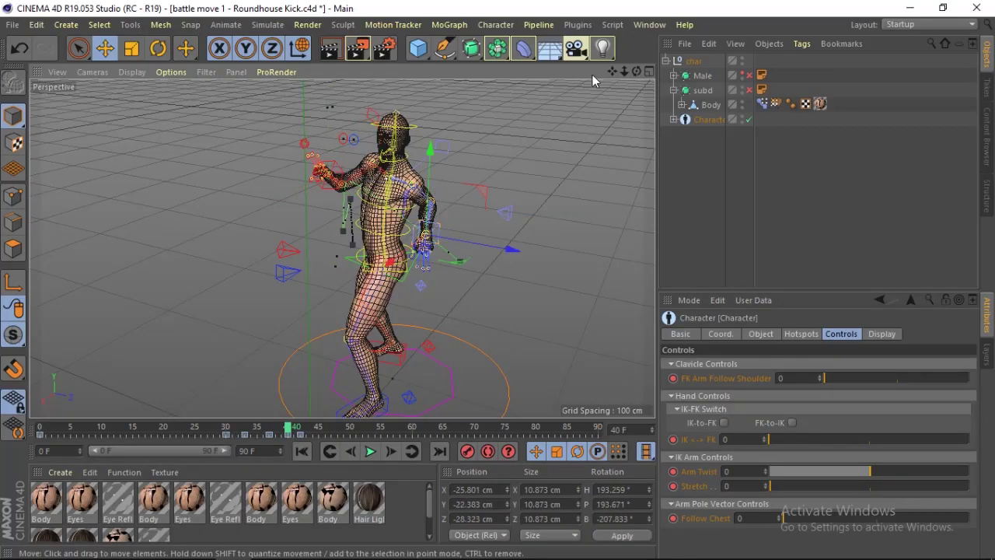
Drag the arm's hand IK controller into a guard pose at X -9.99, Y -15.231, Z 2.918 cm
left_click_drag(636, 70, 599, 71)
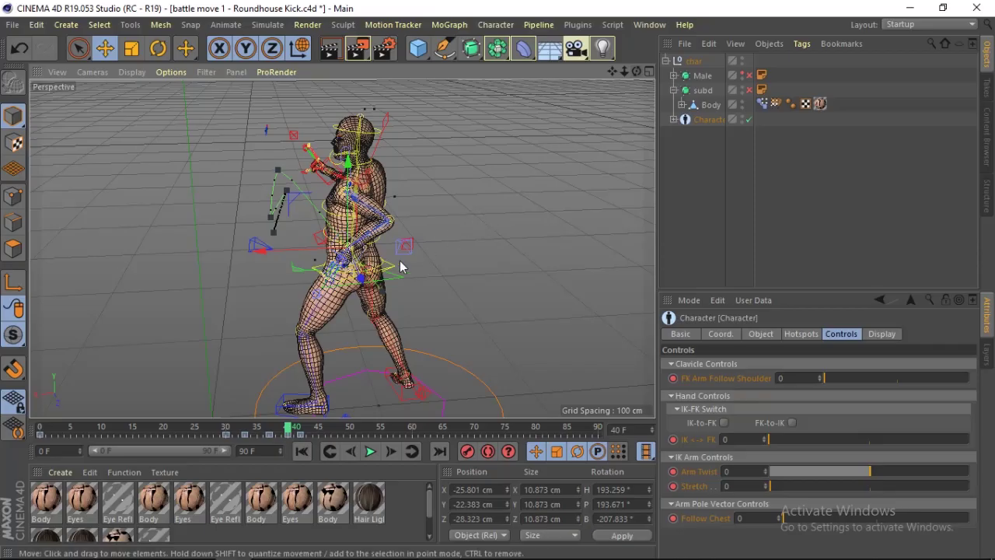
left_click_drag(262, 258, 220, 255)
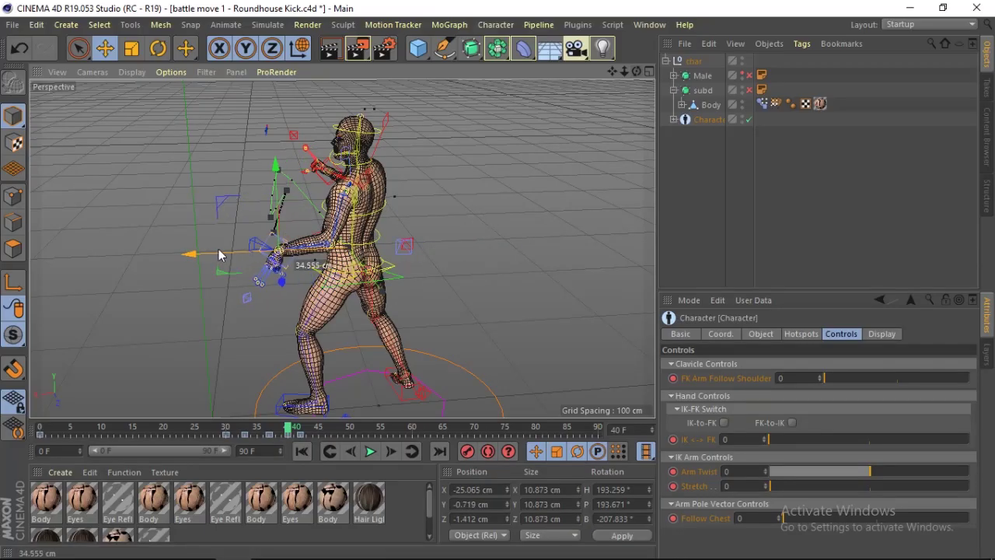
mouse_move(636, 70)
left_mouse_down()
mouse_move(591, 78)
mouse_move(478, 171)
left_mouse_up()
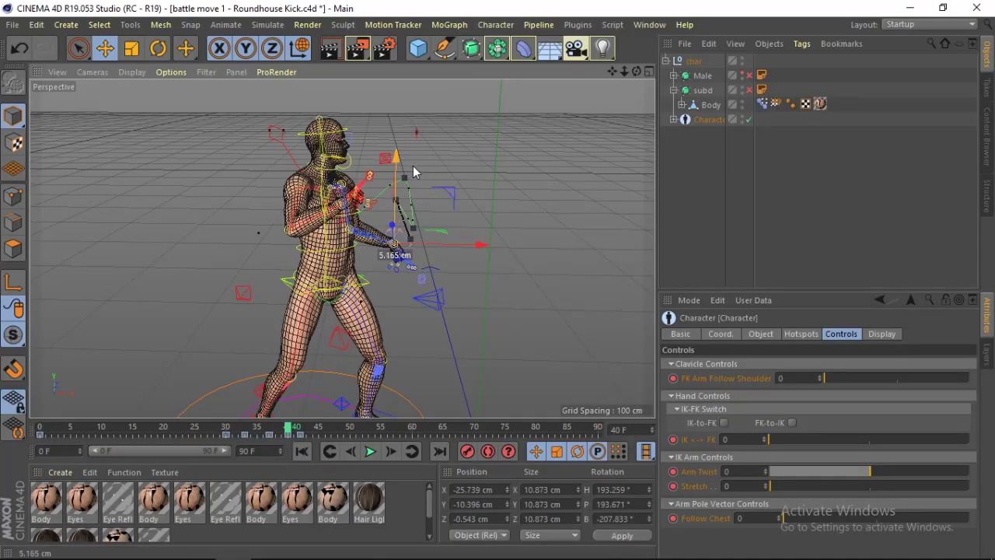
left_click_drag(413, 166, 414, 170)
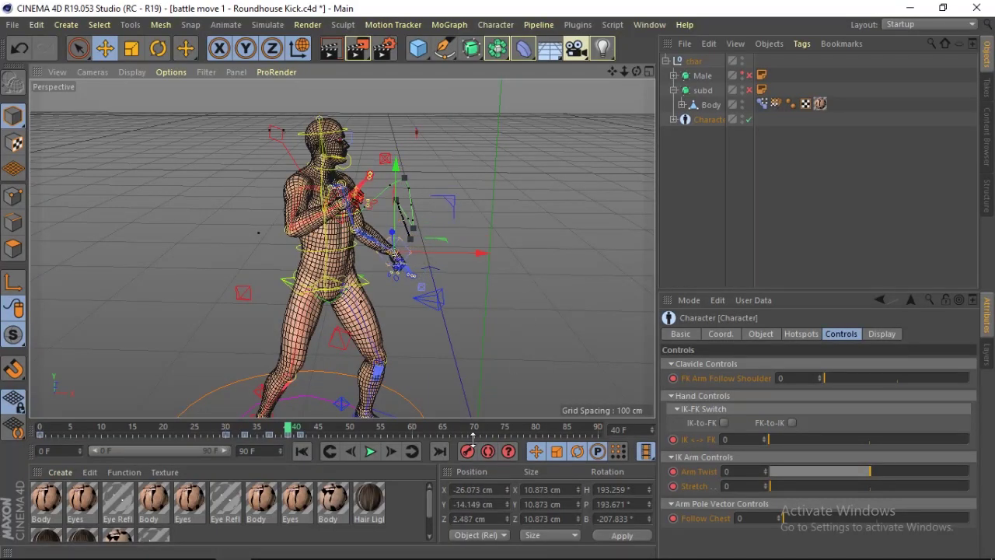
left_click_drag(631, 74, 590, 75)
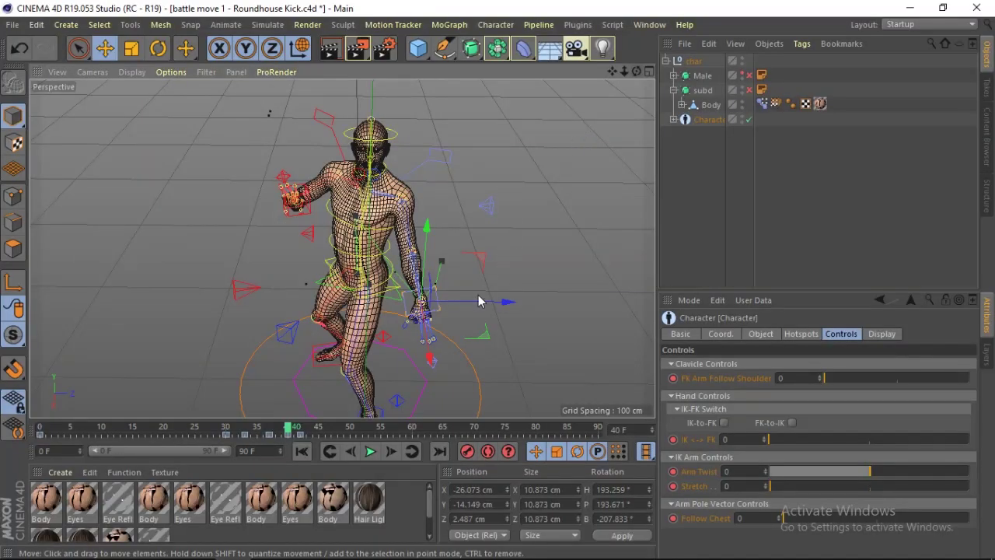
left_click_drag(478, 301, 425, 301)
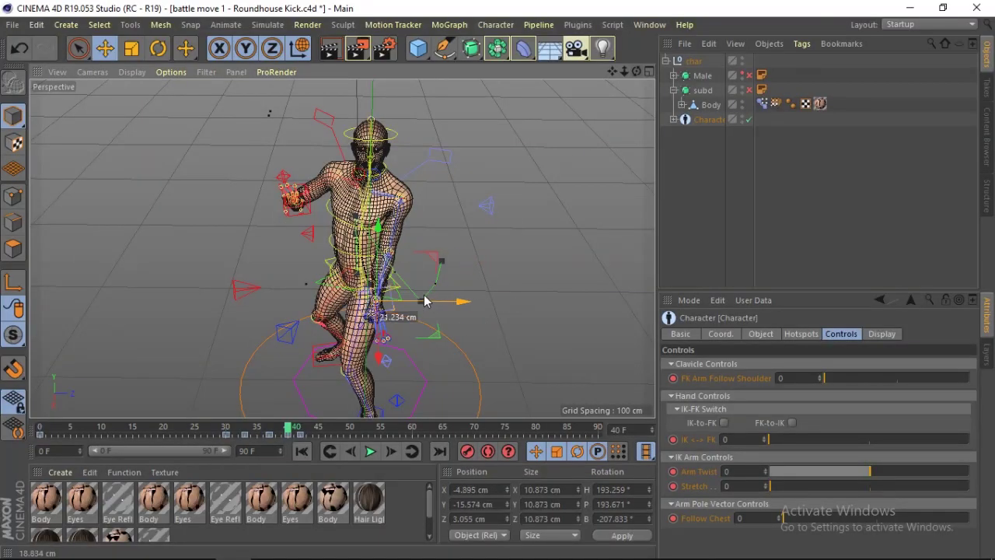
Move the left arm's L_PV pole-vector controller along X and Z to redirect the elbow
left_click(487, 204)
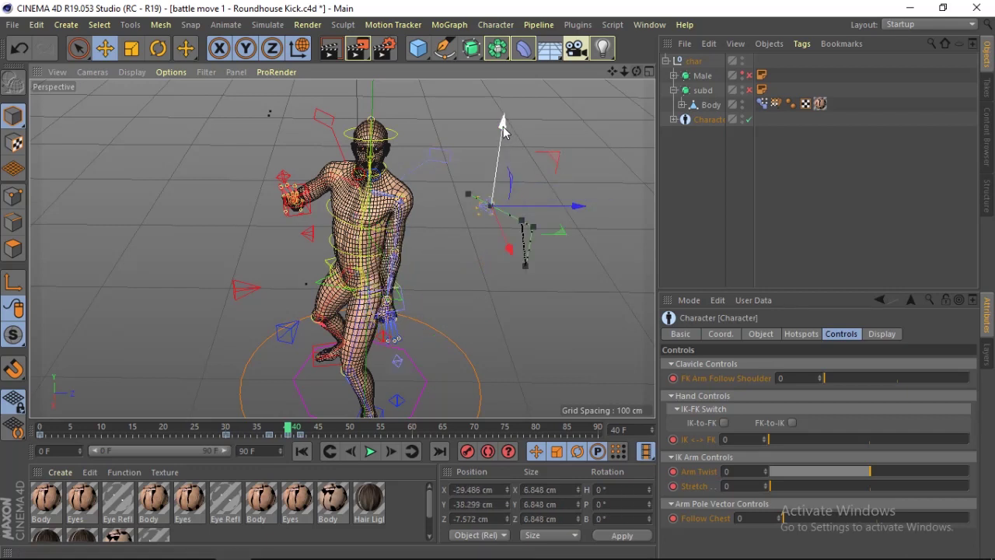
left_click_drag(503, 140, 506, 164)
left_click_drag(547, 232, 626, 243)
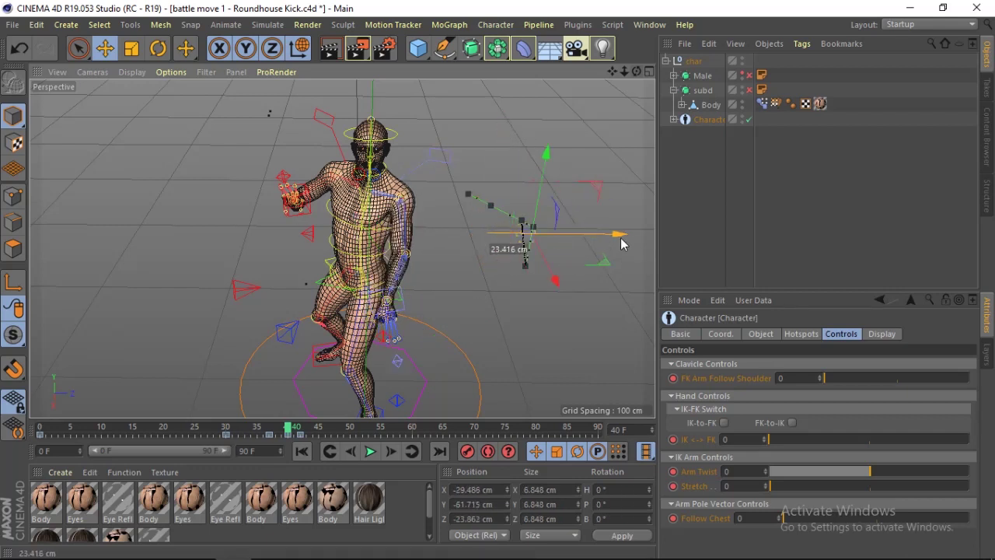
mouse_move(574, 290)
left_mouse_down()
mouse_move(576, 300)
mouse_move(548, 294)
left_mouse_up()
left_click_drag(636, 71, 614, 93)
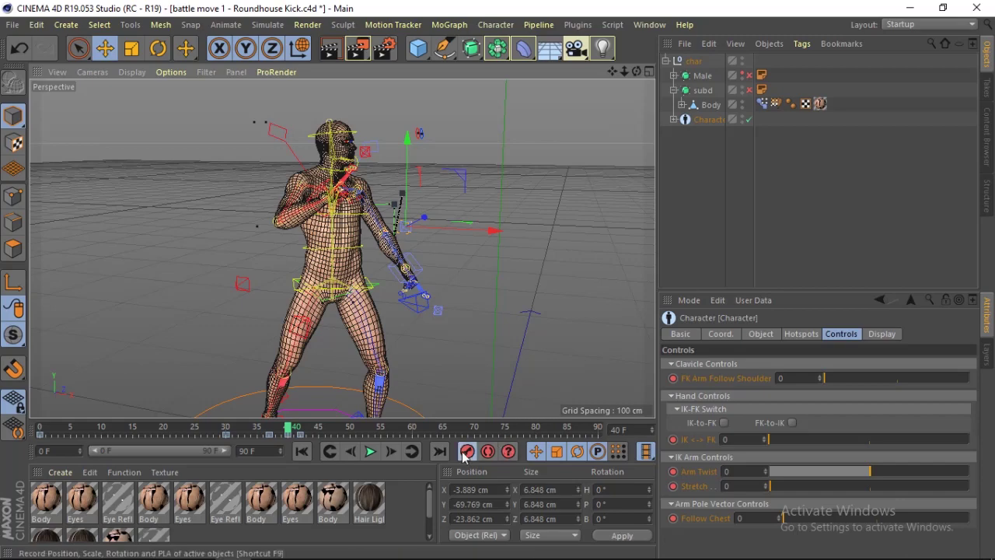
left_click_drag(636, 72, 614, 86)
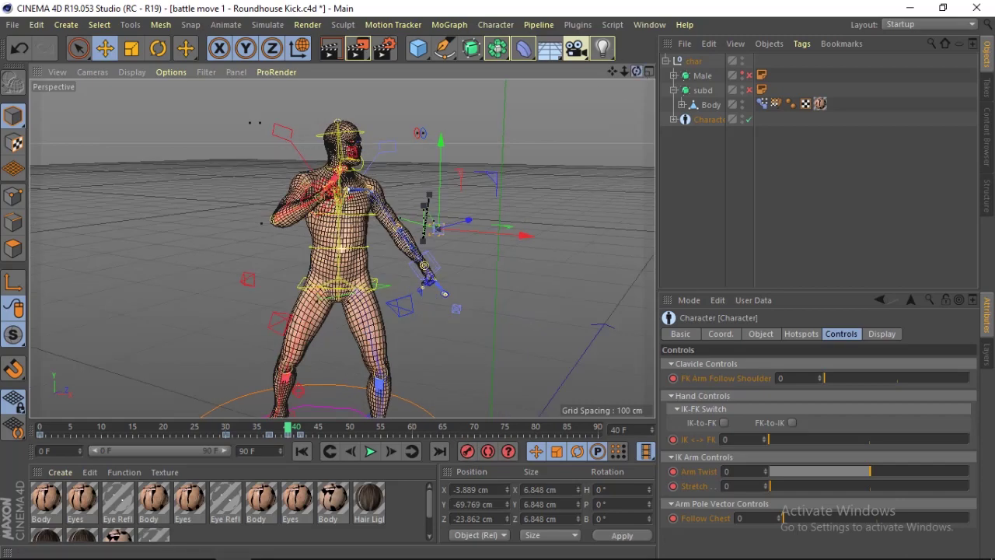
left_click_drag(341, 249, 478, 250, "alt")
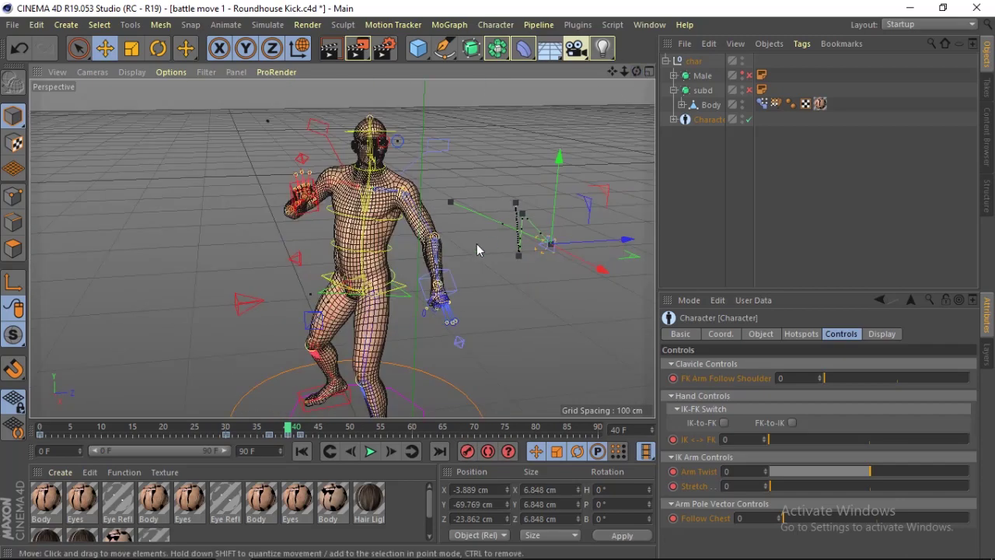
Pull the hand controller in toward the chest to X -10.188 cm, then play back and compare with the reference
left_click(457, 287)
left_click_drag(481, 289, 449, 288)
key("F8")
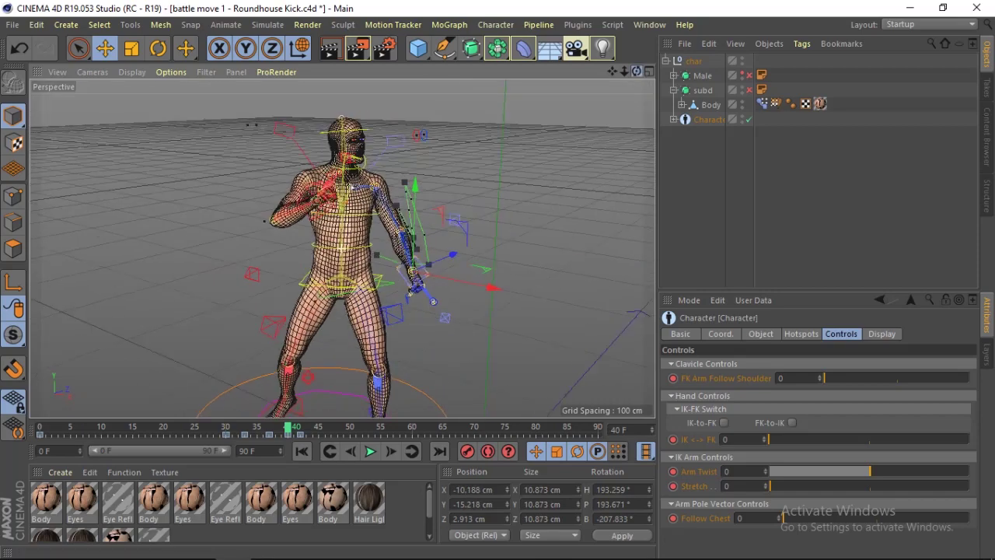
key("alt+Tab")
key("alt+Tab")
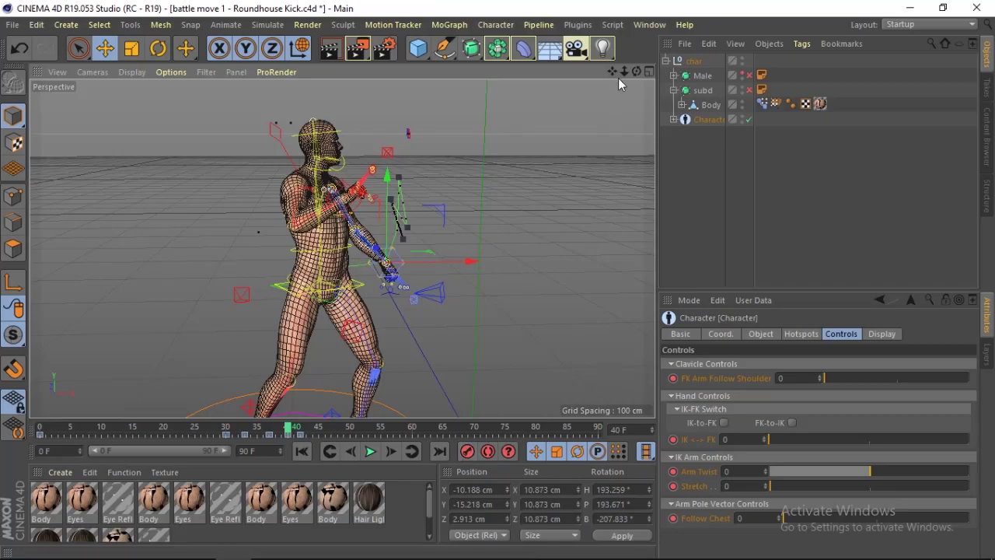
left_click_drag(624, 71, 621, 78)
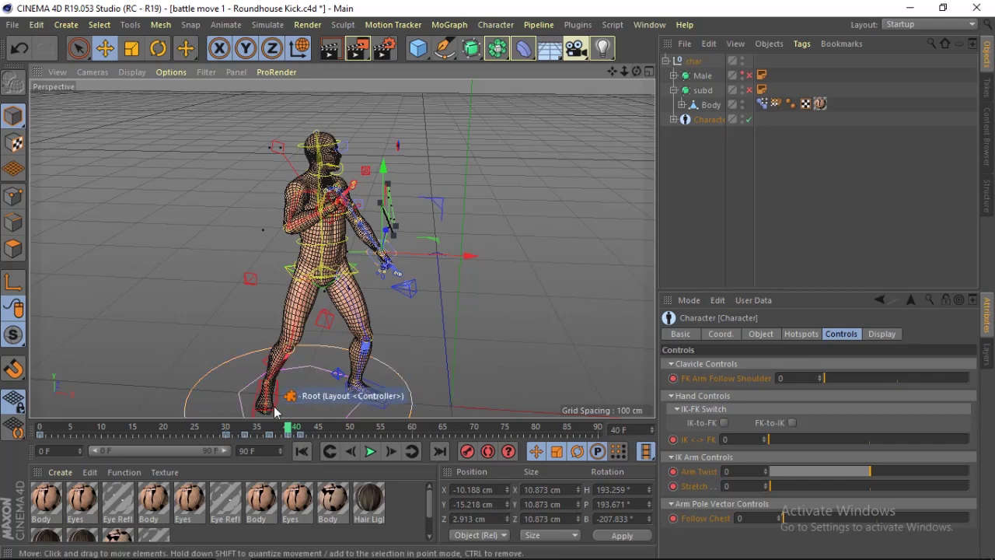
Scrub around frames 38–42 to review the motion and select the left leg controller
mouse_move(289, 426)
left_mouse_down()
mouse_move(256, 433)
mouse_move(308, 437)
mouse_move(270, 437)
mouse_move(306, 440)
mouse_move(271, 440)
mouse_move(302, 443)
mouse_move(288, 442)
left_mouse_up()
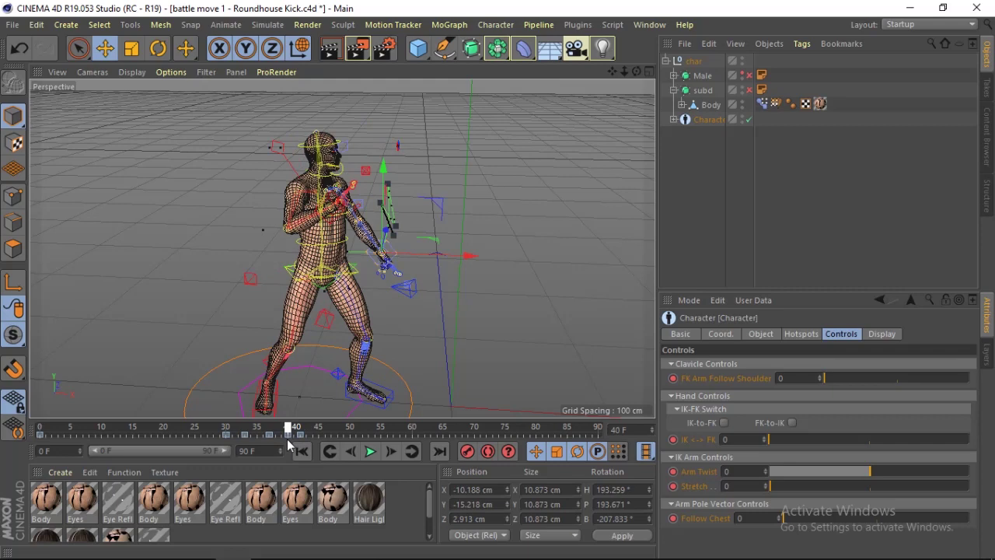
left_click(392, 402)
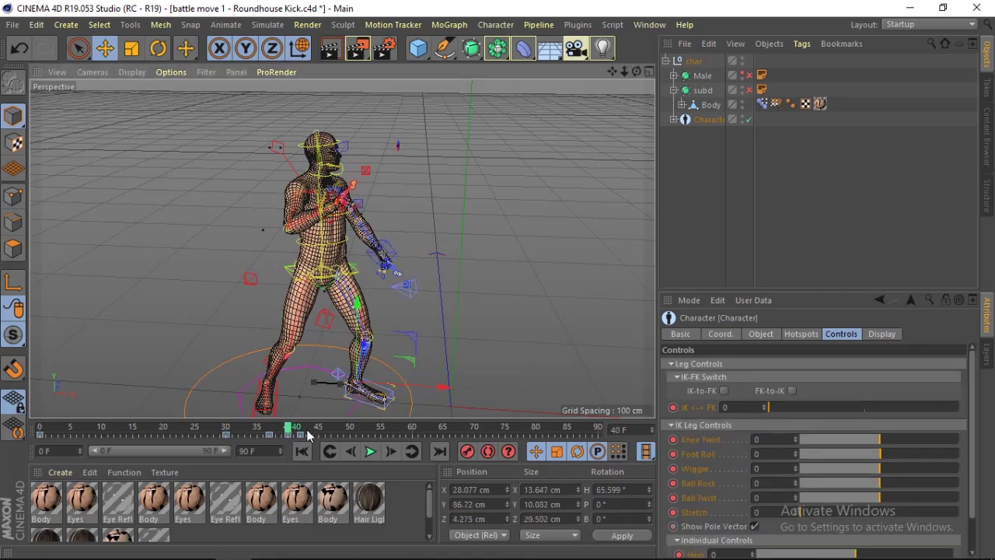
mouse_move(287, 433)
left_mouse_down()
mouse_move(280, 437)
mouse_move(302, 439)
left_mouse_up()
left_click(289, 437)
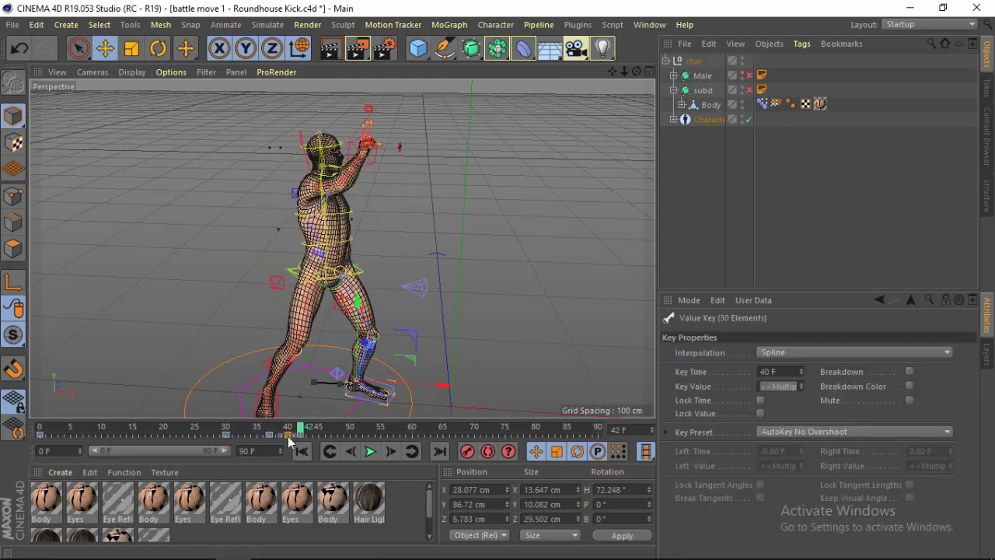
left_click(288, 440)
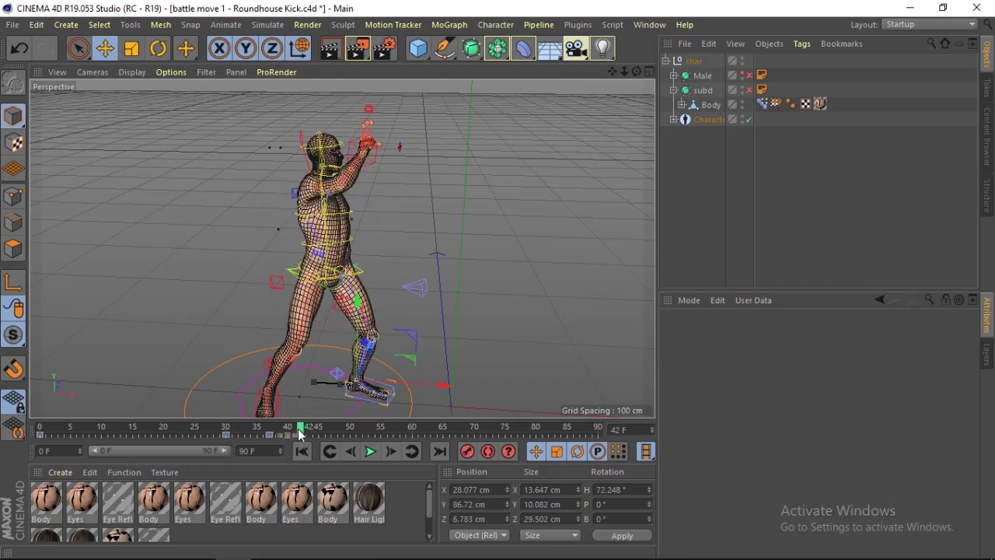
mouse_move(300, 435)
left_mouse_down()
mouse_move(271, 435)
mouse_move(302, 434)
left_mouse_up()
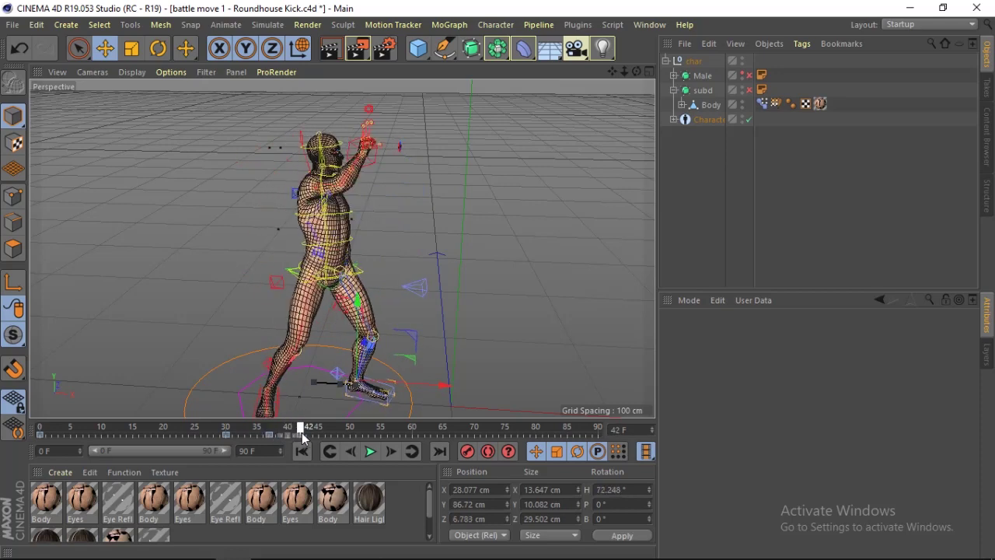
left_click(386, 402)
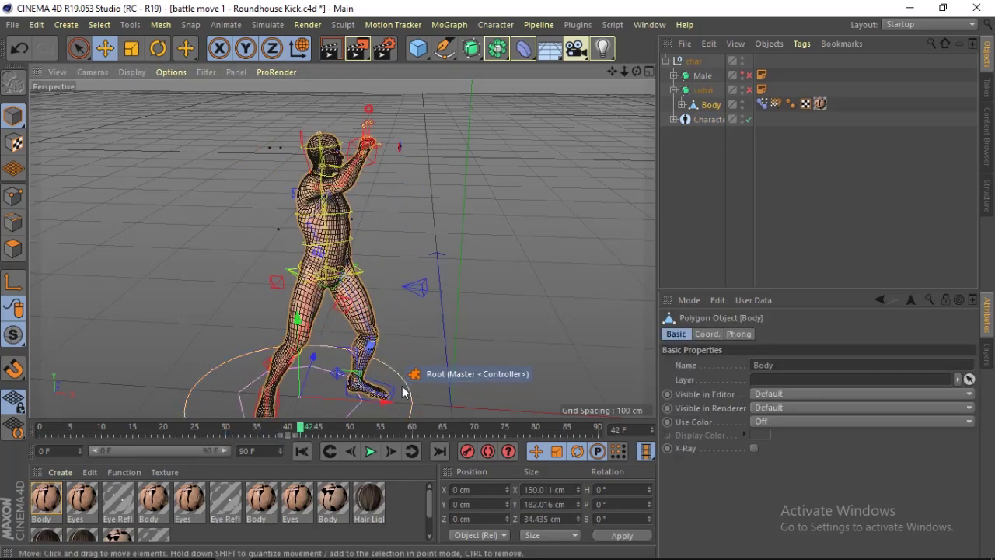
left_click(387, 400)
Rotate the left foot controller to heading 82.615° and lower it slightly, then review
key("r")
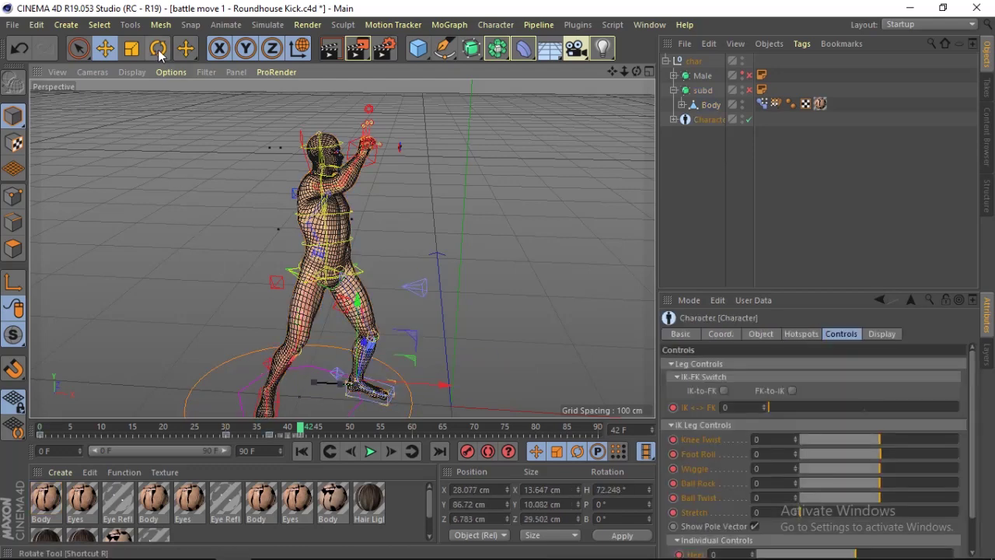
left_click_drag(370, 416, 352, 365)
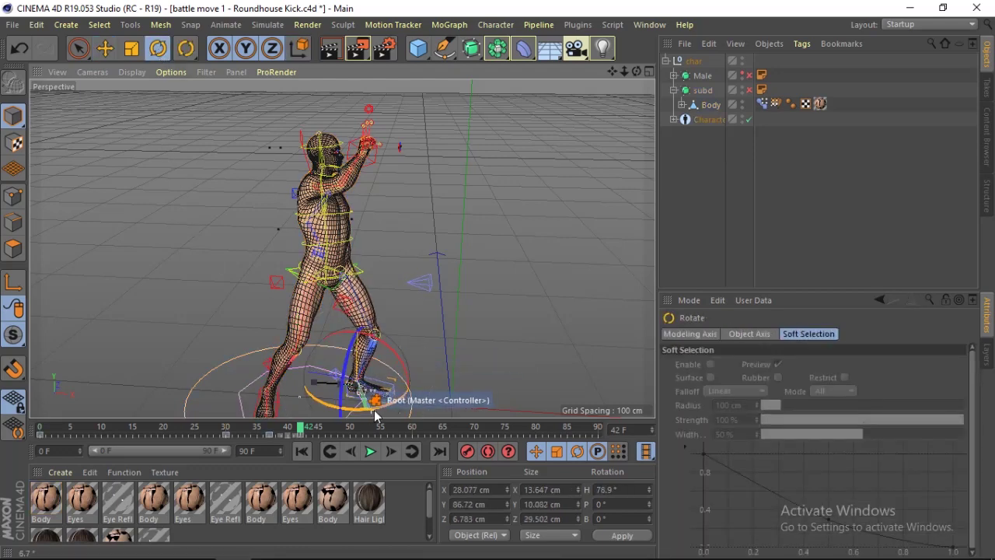
key("e")
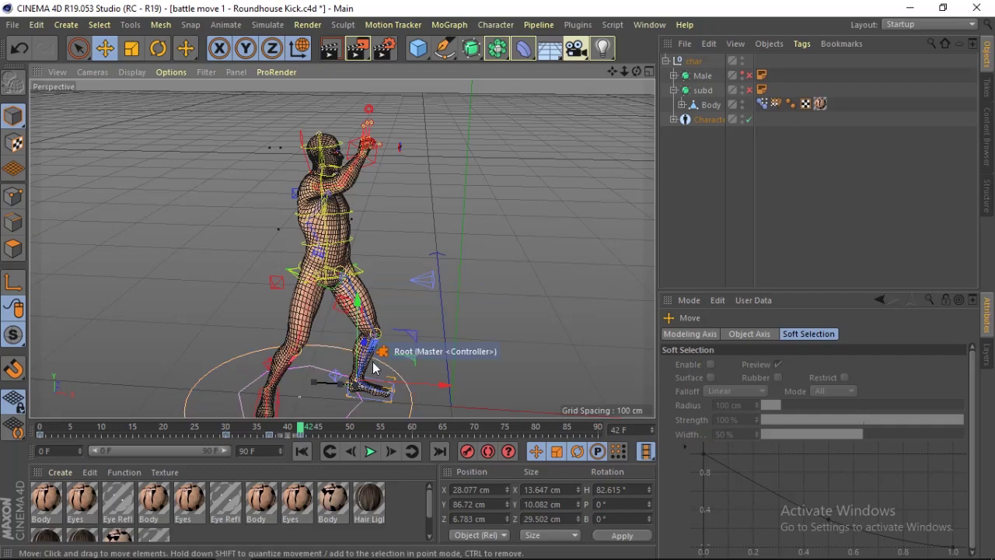
left_click_drag(369, 368, 371, 364)
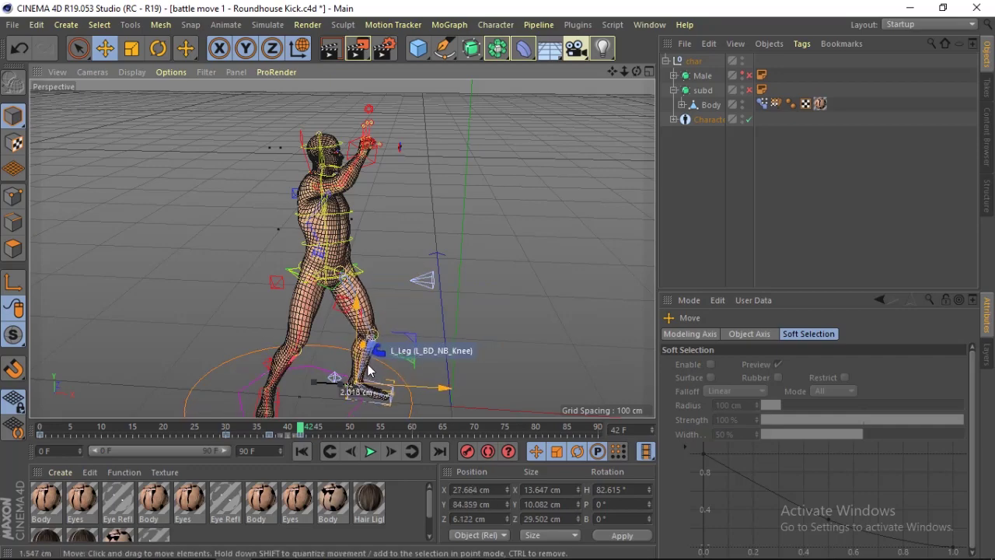
left_click_drag(637, 71, 643, 77)
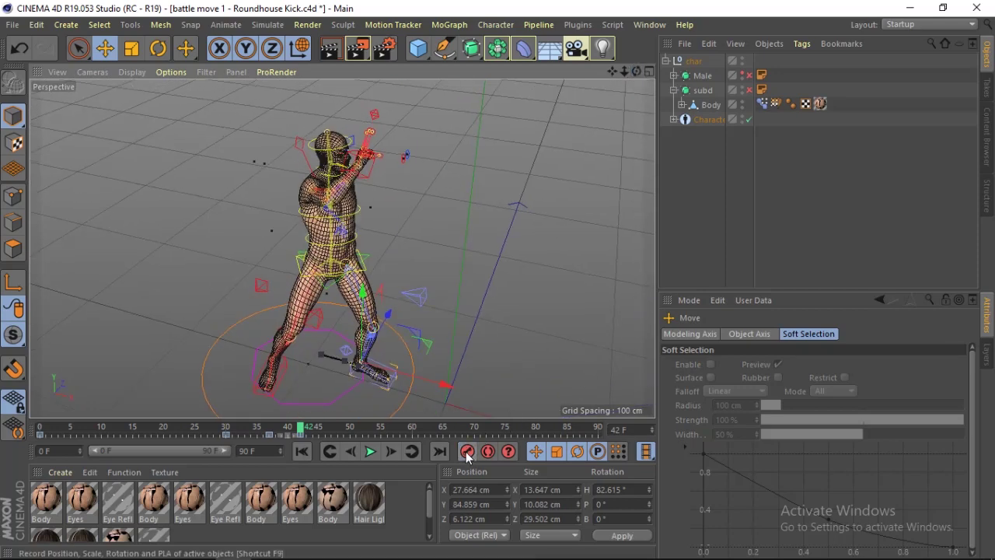
mouse_move(307, 434)
left_mouse_down()
mouse_move(264, 431)
mouse_move(302, 434)
left_mouse_up()
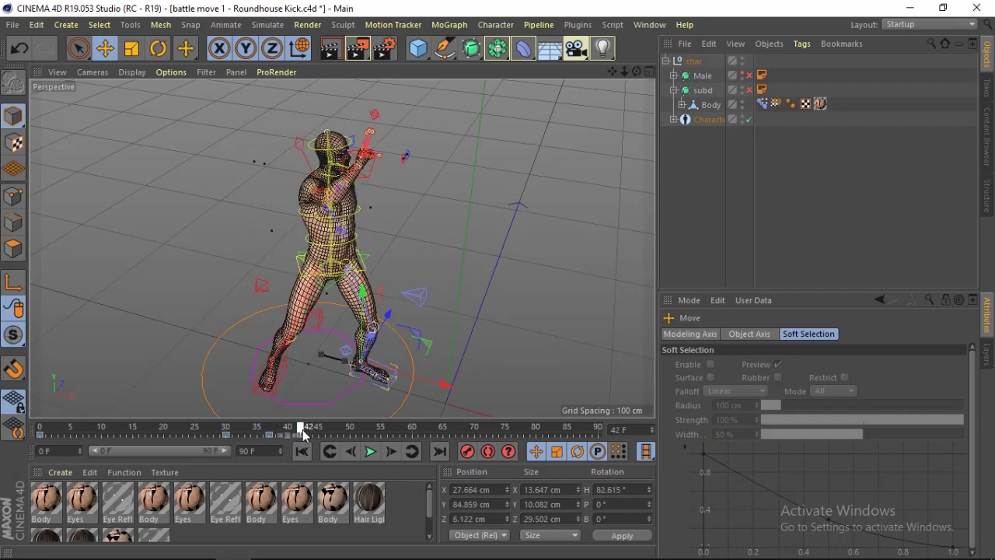
Nudge the root controller sideways and rotate it to a 24.26° heading at frame 42
left_click_drag(636, 70, 544, 86)
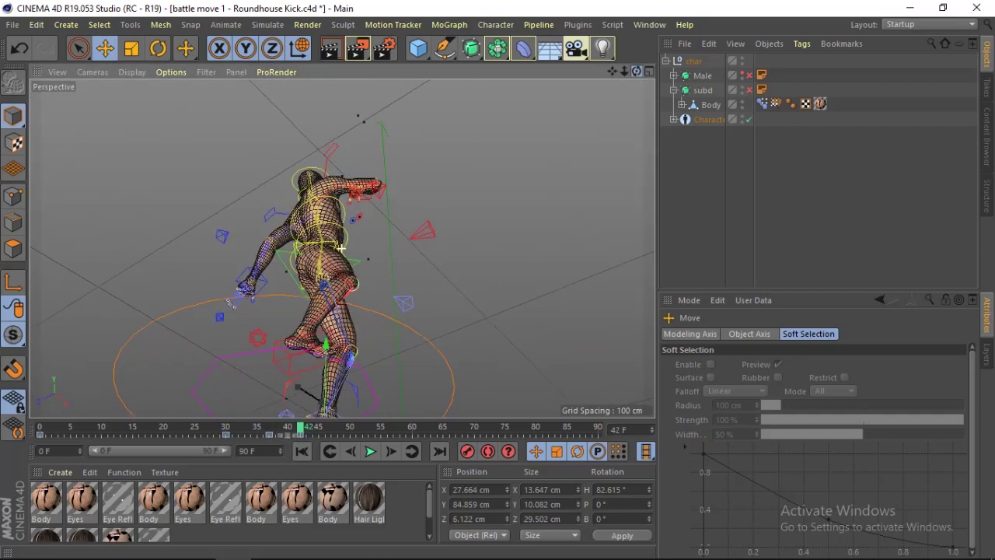
left_click_drag(340, 248, 444, 294)
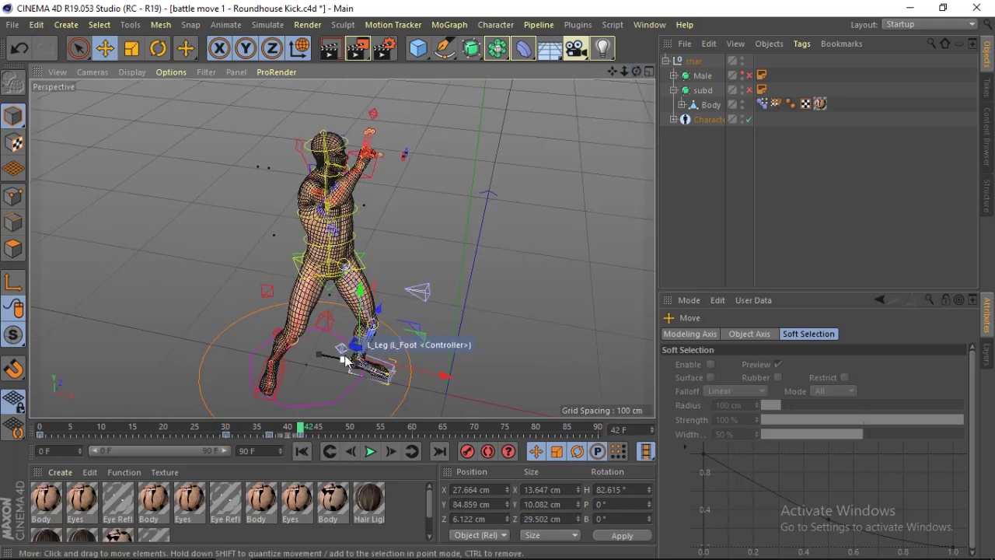
left_click(279, 387)
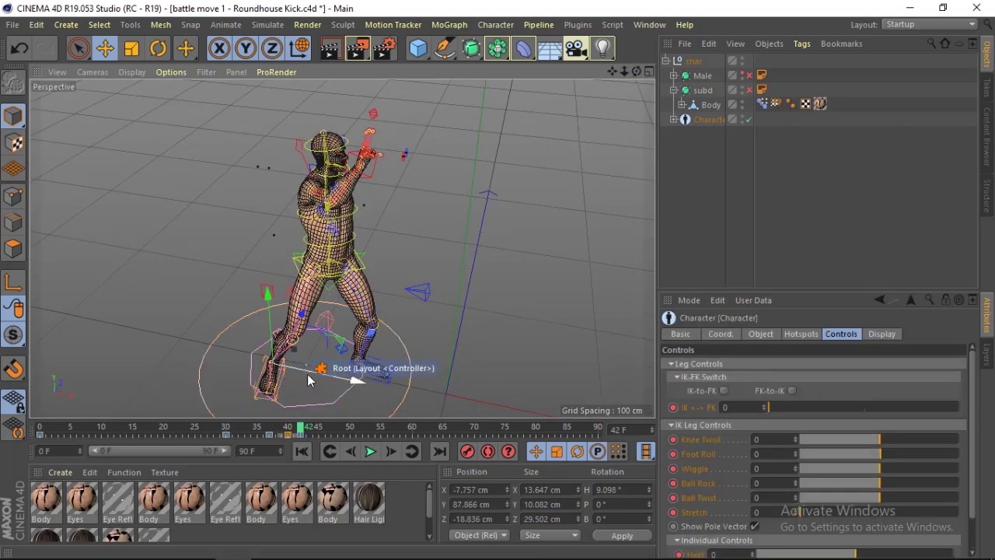
left_click_drag(311, 373, 315, 373)
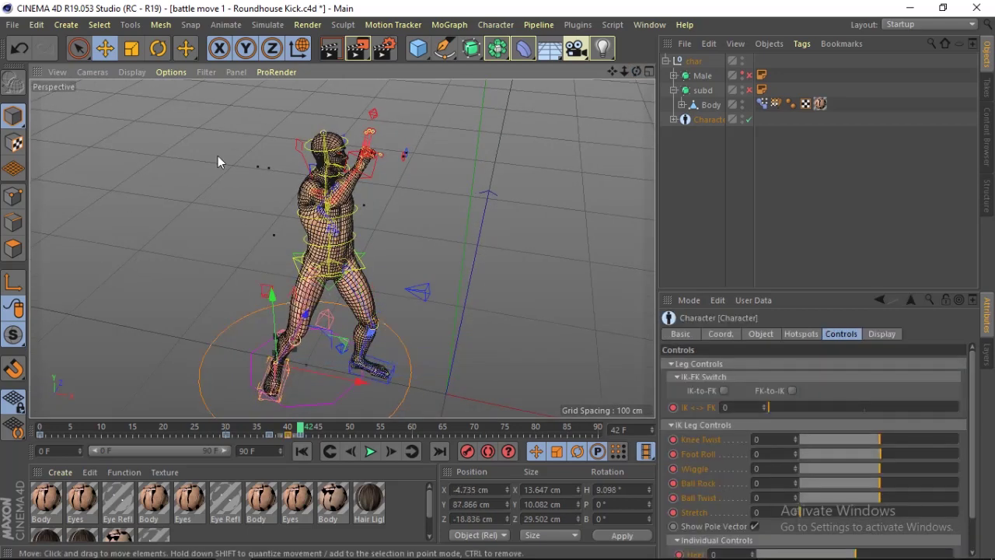
left_click(160, 49)
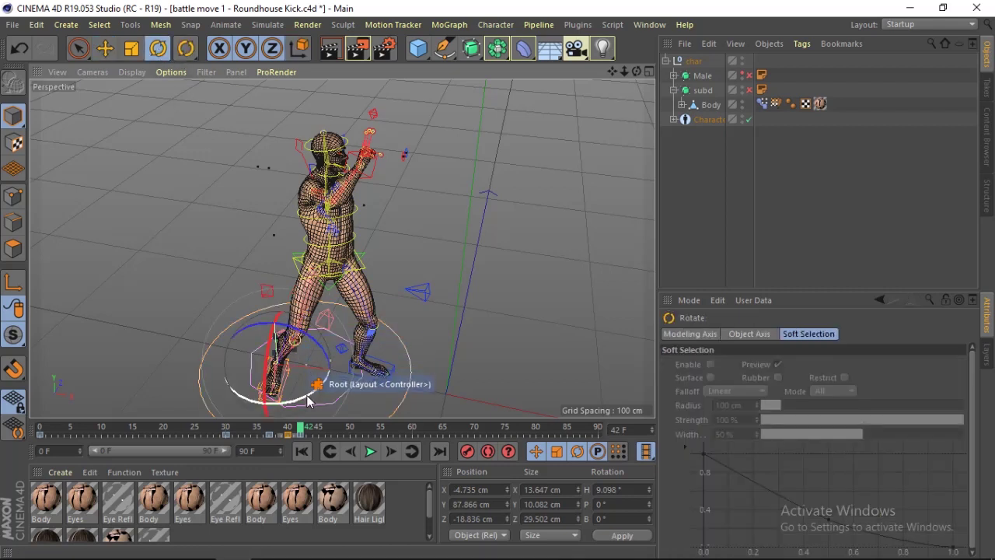
left_click_drag(310, 395, 325, 397)
mouse_move(612, 71)
left_mouse_down()
mouse_move(653, 74)
mouse_move(635, 62)
mouse_move(340, 247)
left_mouse_up()
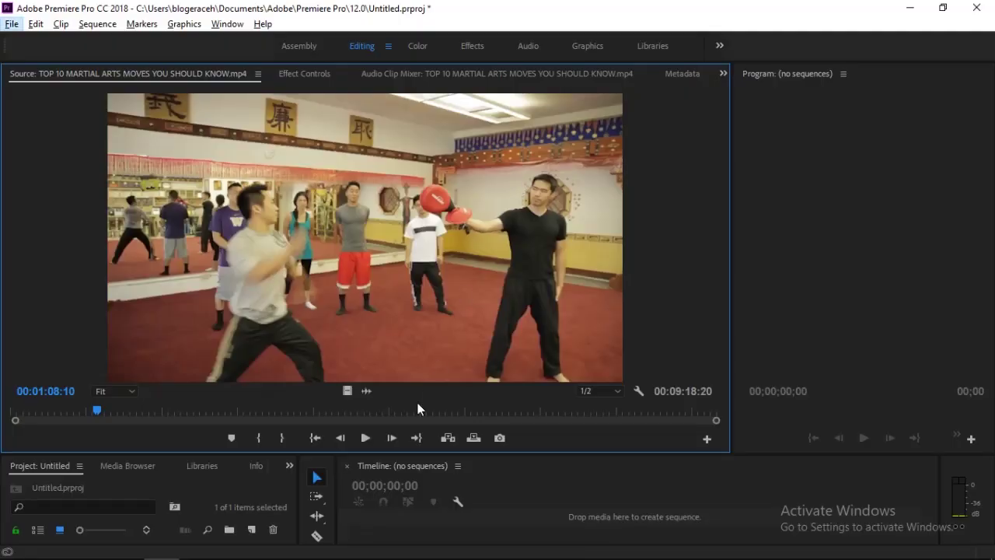
left_click(392, 437)
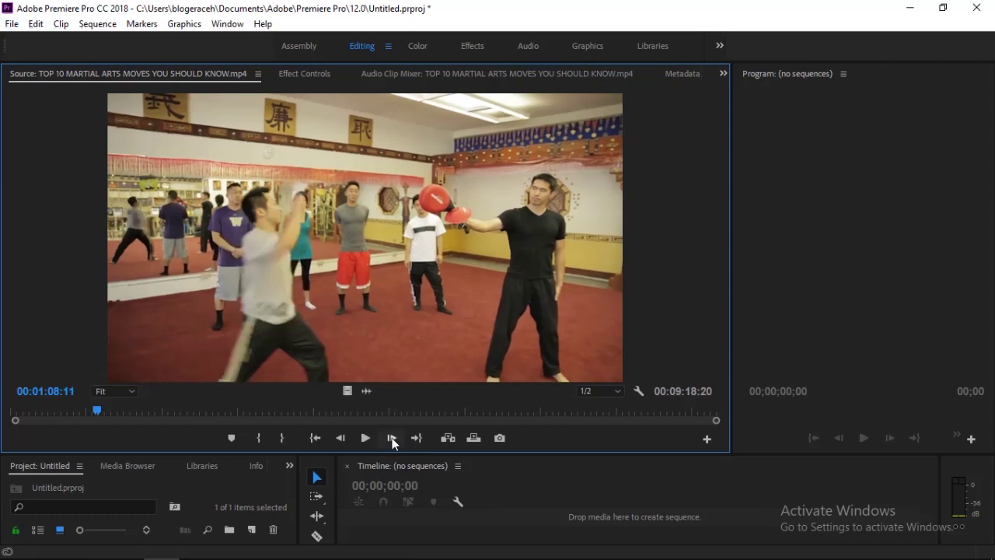
left_click(392, 437)
left_click(343, 439)
left_click(344, 438)
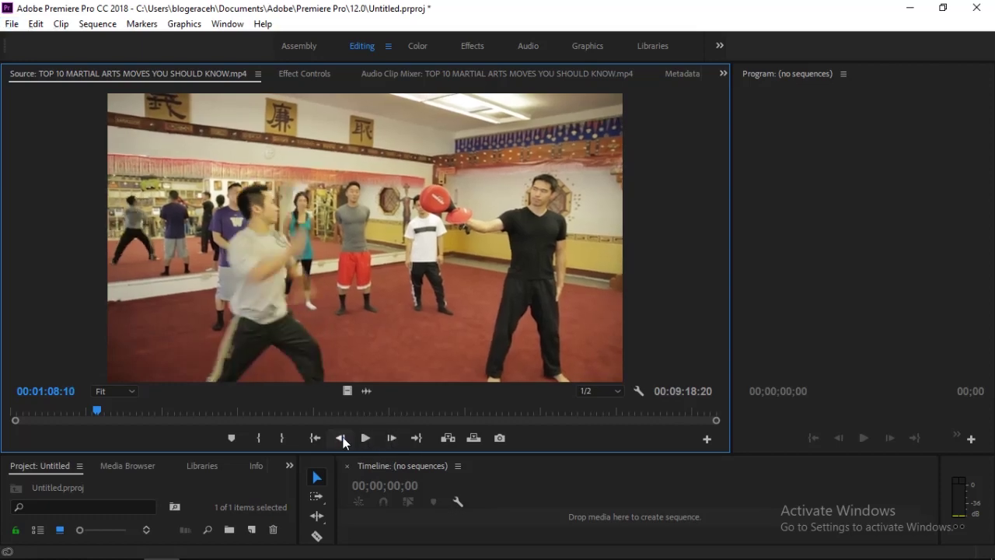
left_click(342, 439)
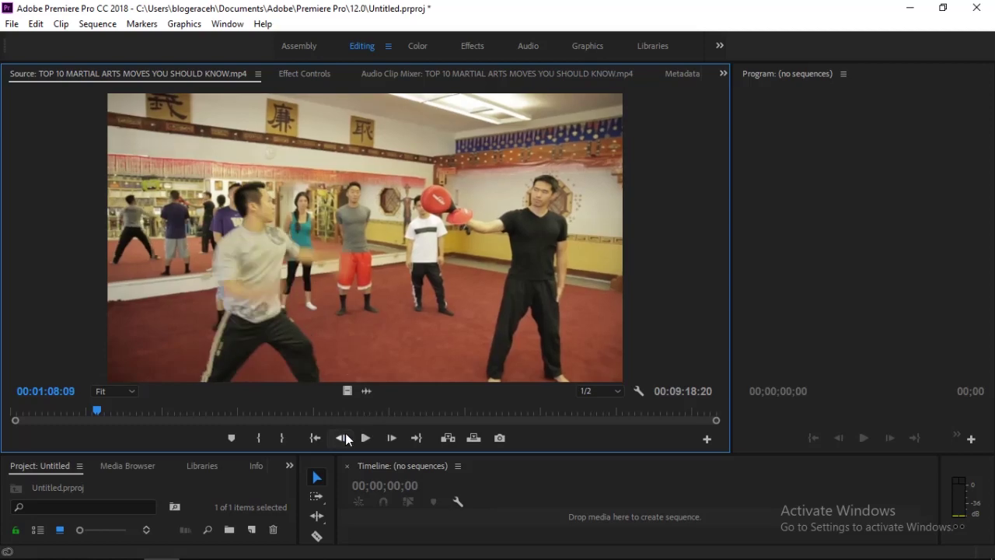
left_click(342, 438)
left_click(389, 437)
left_click(390, 437)
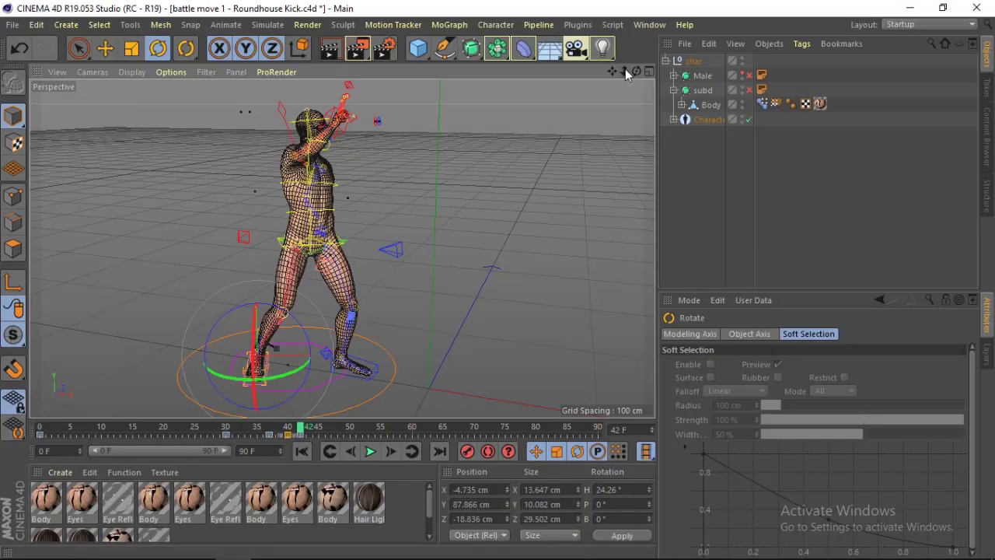
Compare frames 40–42, then slide the leg controller along X to 3.815 cm
left_click(292, 433)
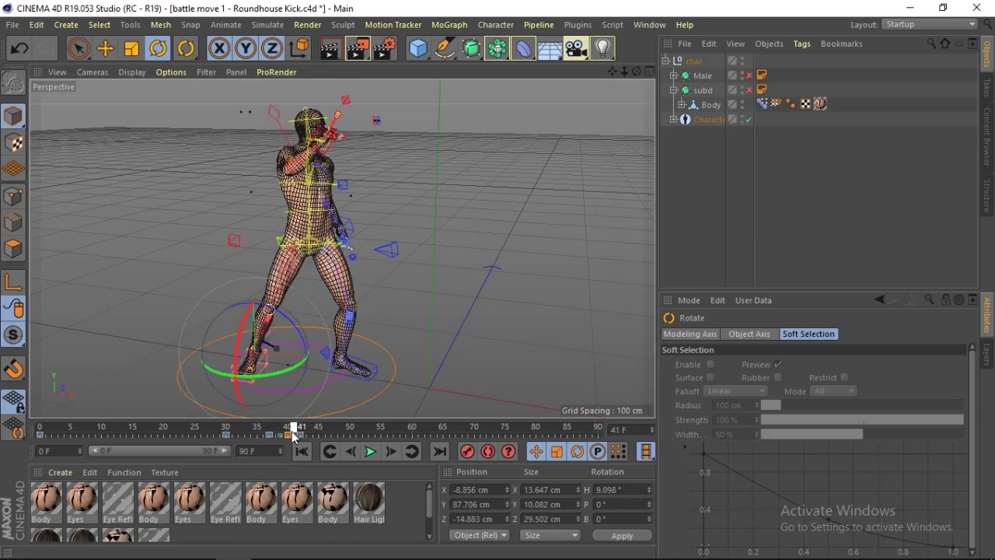
left_click_drag(292, 434, 303, 433)
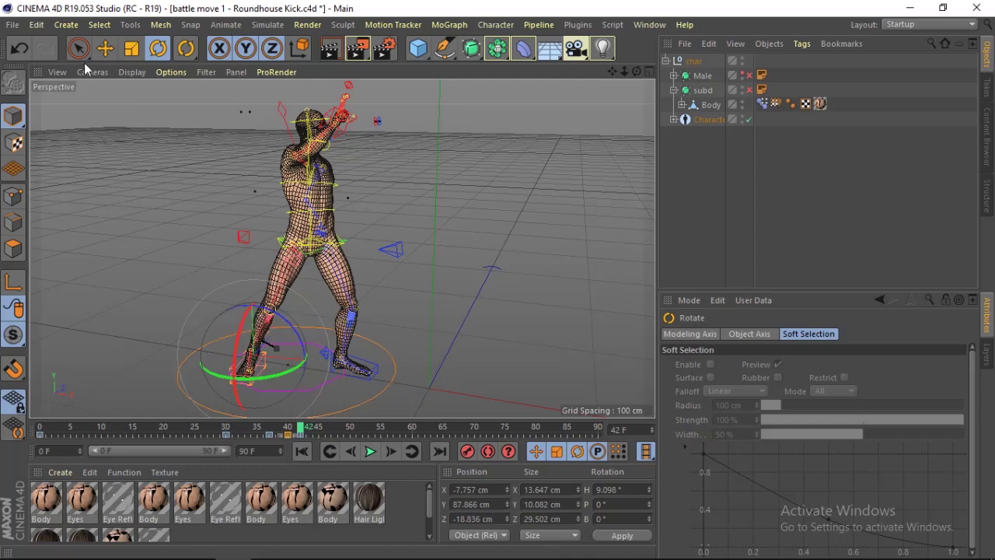
left_click(105, 48)
left_click_drag(293, 362, 309, 326)
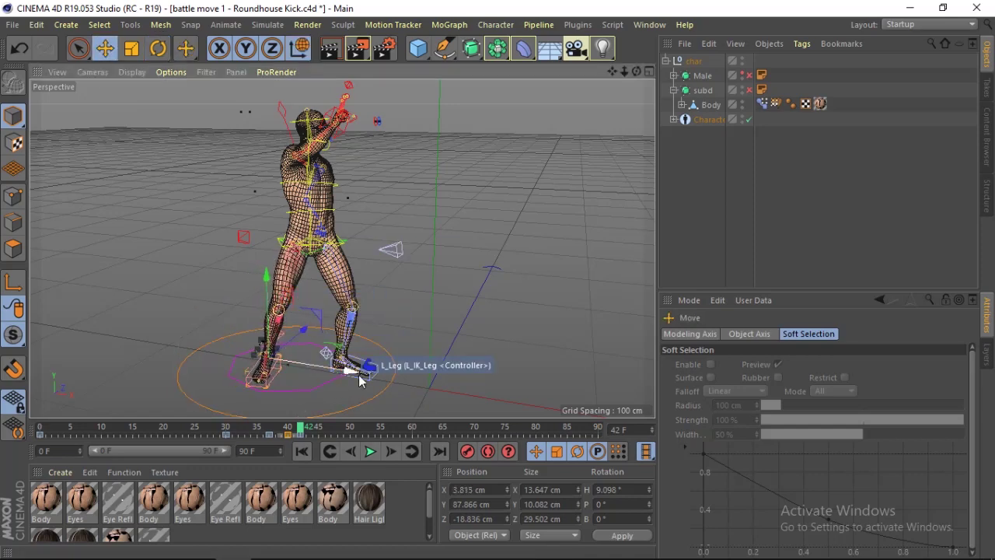
left_click_drag(633, 69, 636, 71)
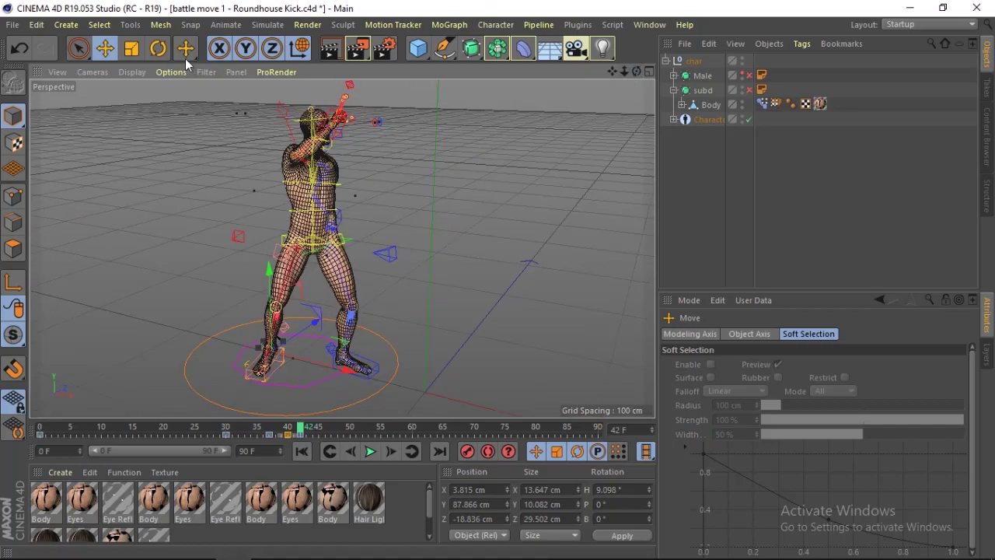
After checking the reference footage, rotate the root controller to a 34.423° heading
key("alt+Tab")
key("alt+Tab")
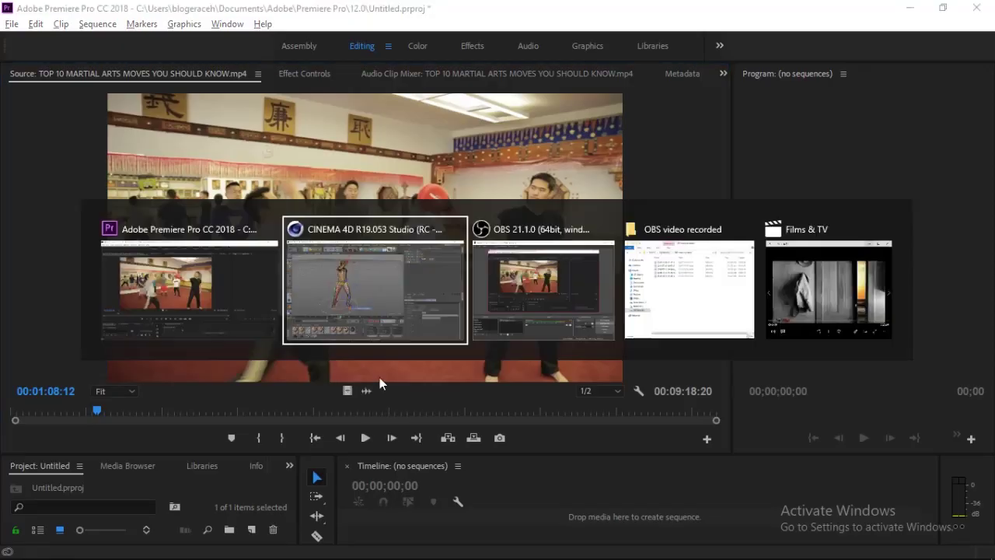
key("r")
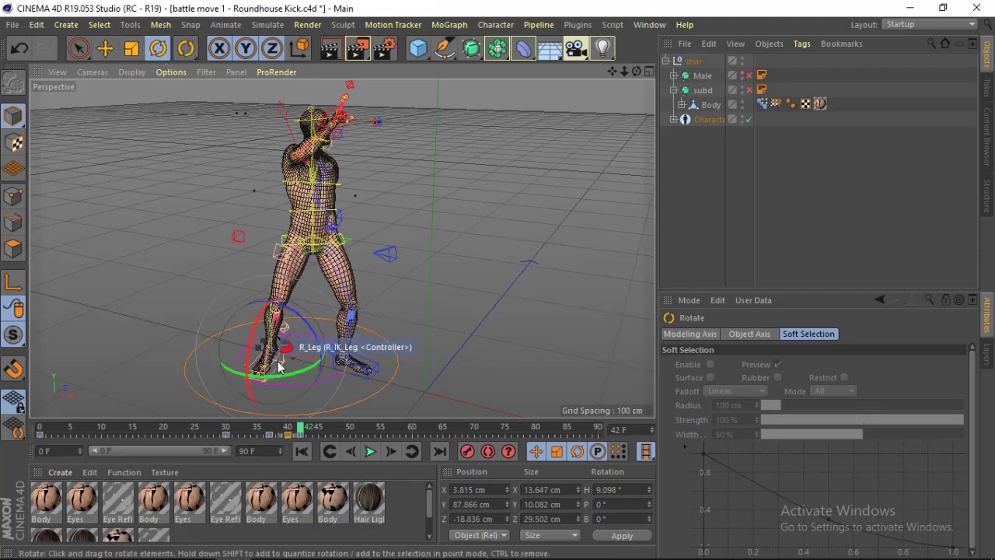
left_click_drag(289, 374, 304, 382)
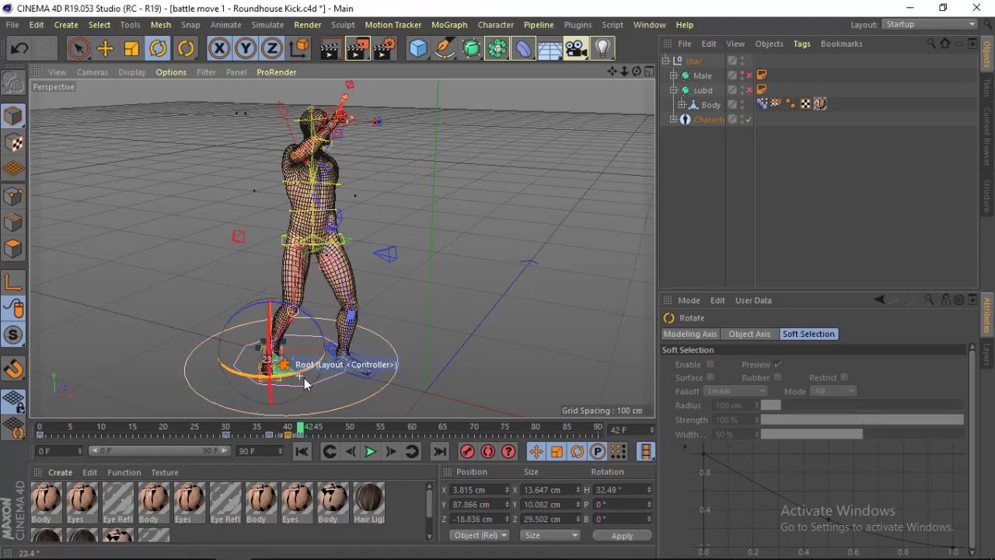
mouse_move(627, 72)
left_mouse_down()
mouse_move(634, 68)
mouse_move(434, 98)
left_mouse_up()
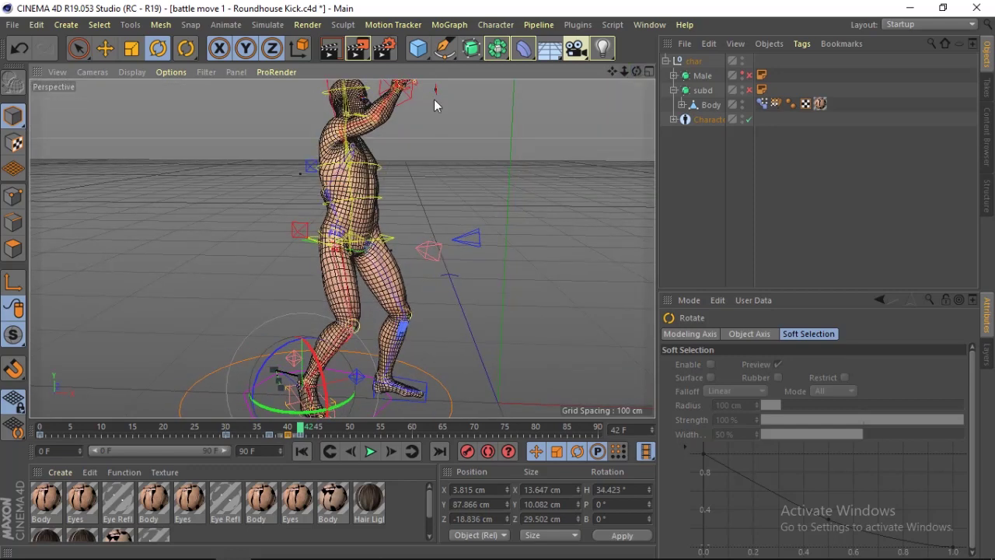
left_click(710, 120)
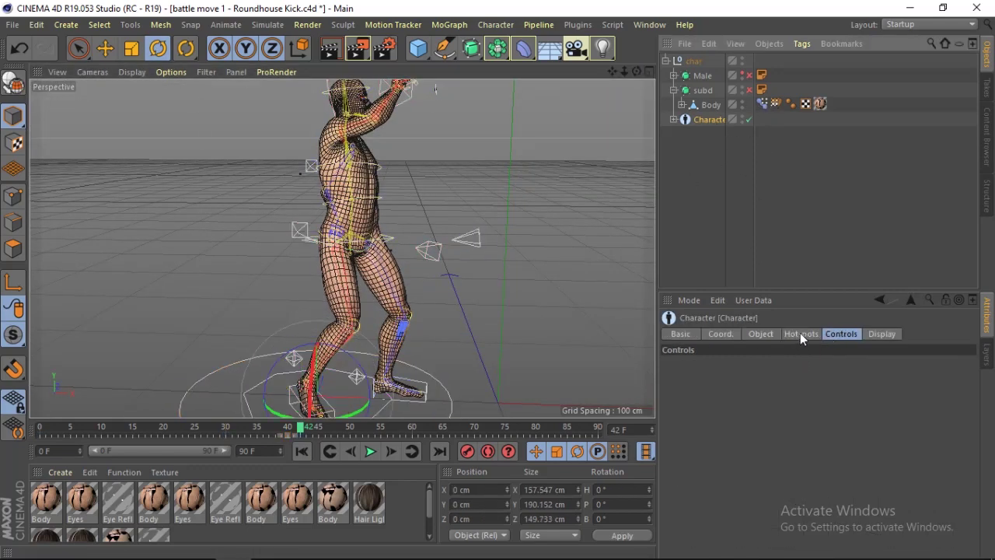
Set the foot's Ball roll to 0 and Toe roll to 37, then move the left foot controller into place
left_click(300, 400)
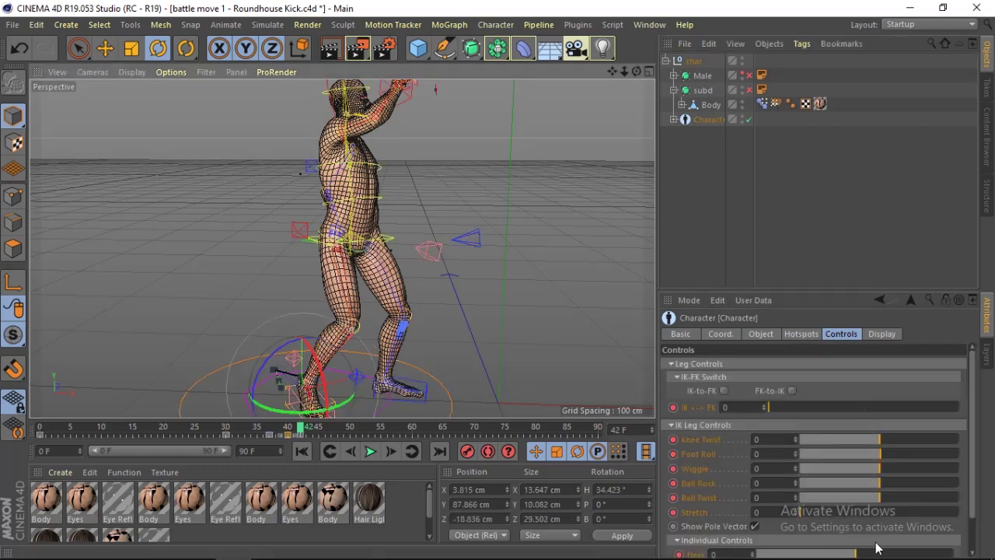
left_click_drag(971, 465, 977, 533)
mouse_move(896, 537)
left_mouse_down()
mouse_move(916, 529)
mouse_move(863, 552)
left_mouse_up()
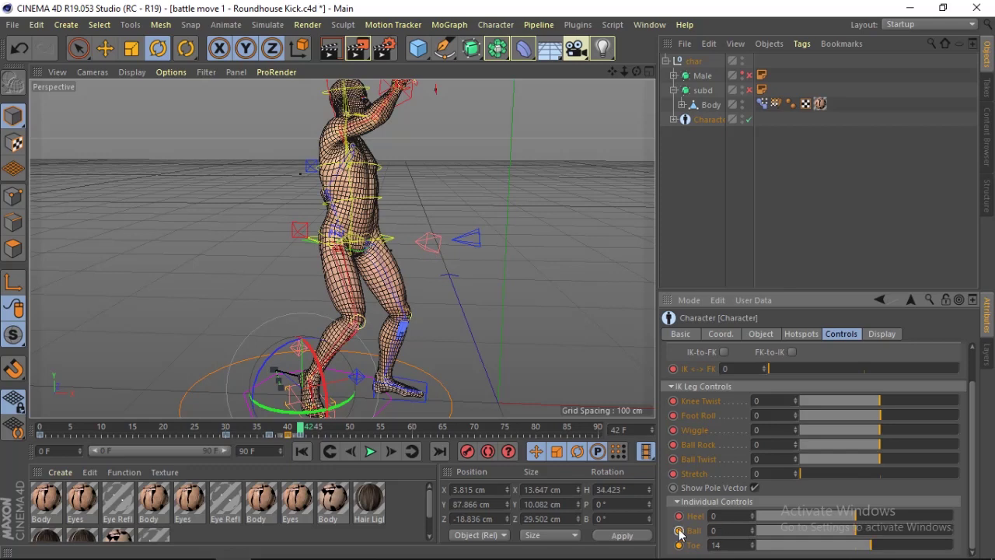
left_click_drag(881, 549, 898, 549)
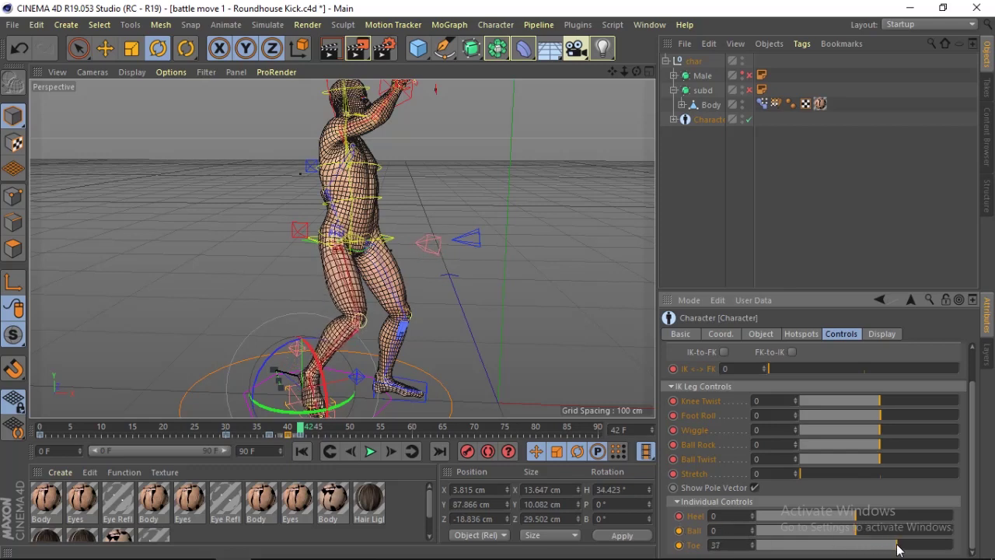
left_click(105, 48)
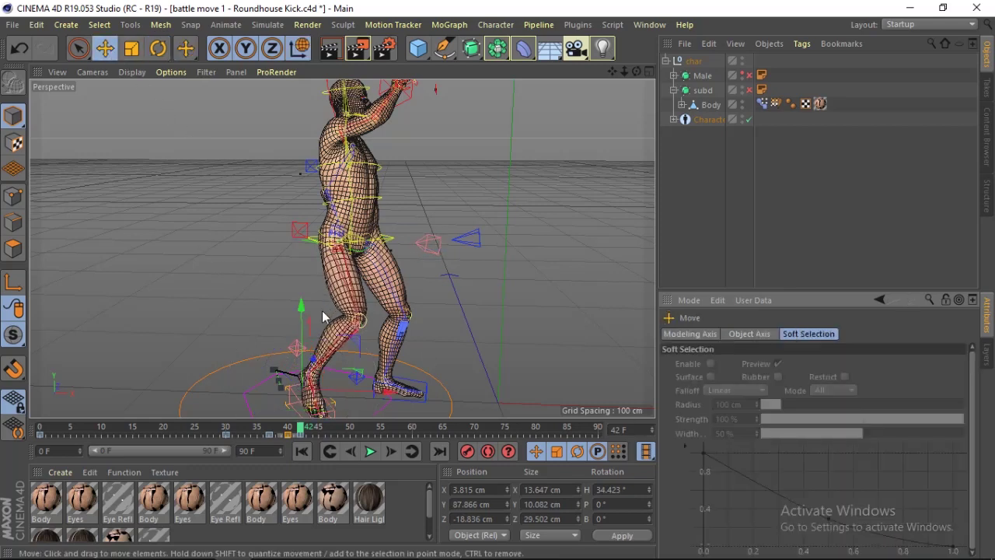
left_click_drag(303, 313, 364, 393)
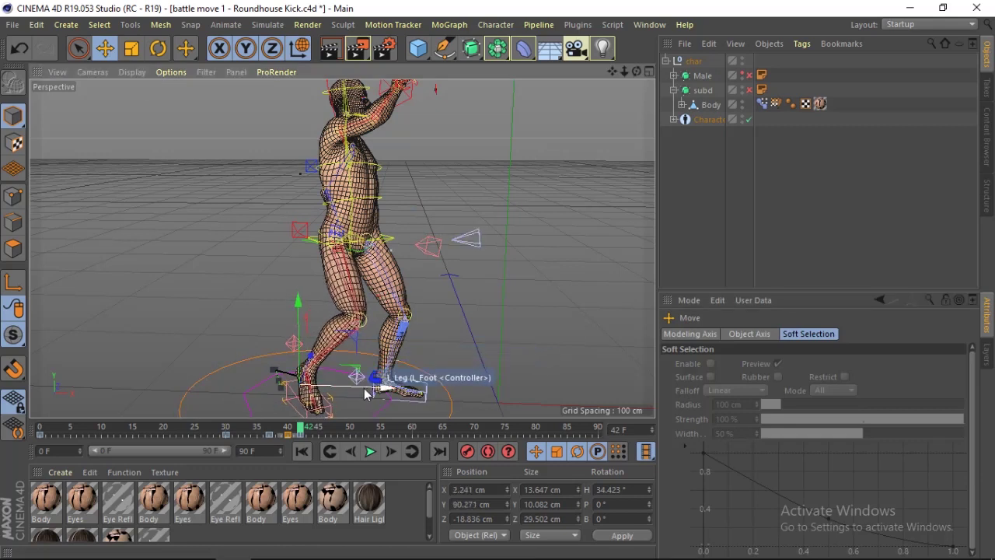
left_click_drag(366, 381, 363, 393)
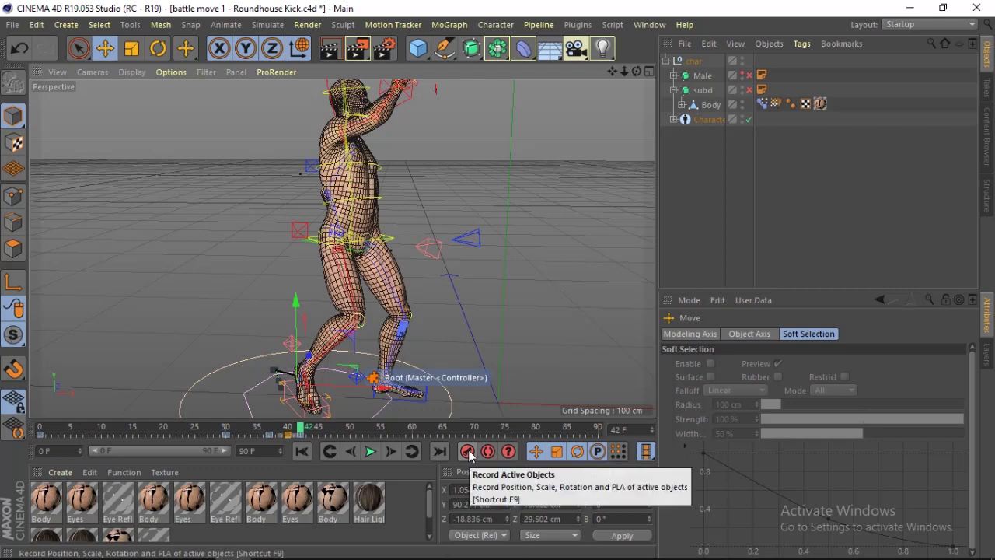
Lower the leg controller and pull it toward the body, to X -15.872, Y 2.65, Z 22.425 cm
left_click(704, 119)
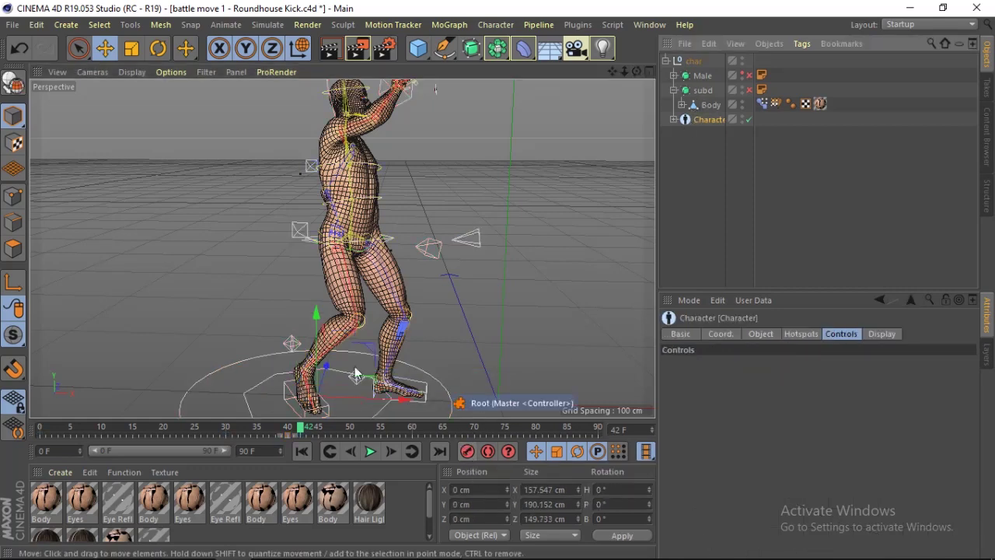
left_click_drag(632, 74, 544, 86)
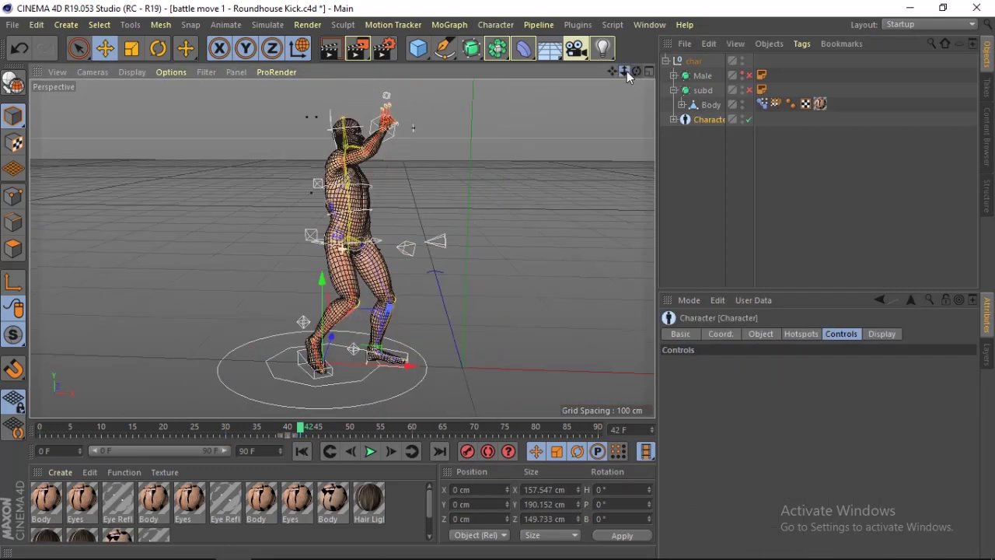
left_click_drag(635, 72, 623, 76)
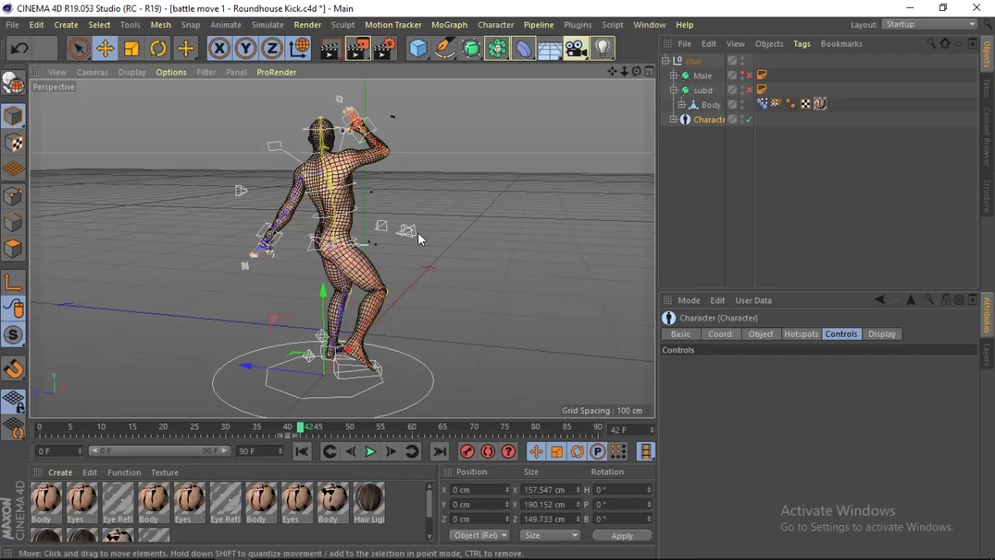
left_click(418, 233)
left_click_drag(634, 72, 567, 101)
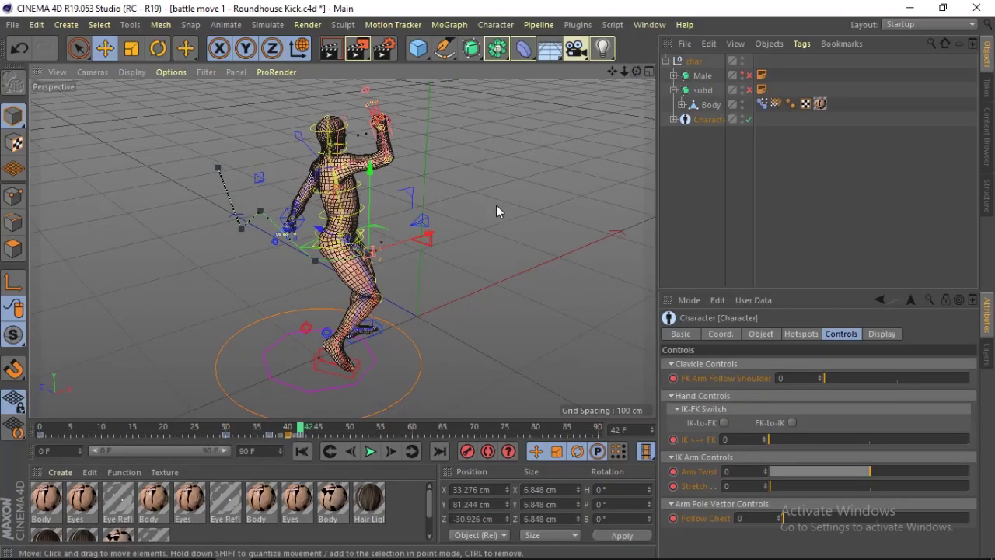
left_click(433, 244)
left_click(424, 237)
left_click_drag(431, 165, 429, 189)
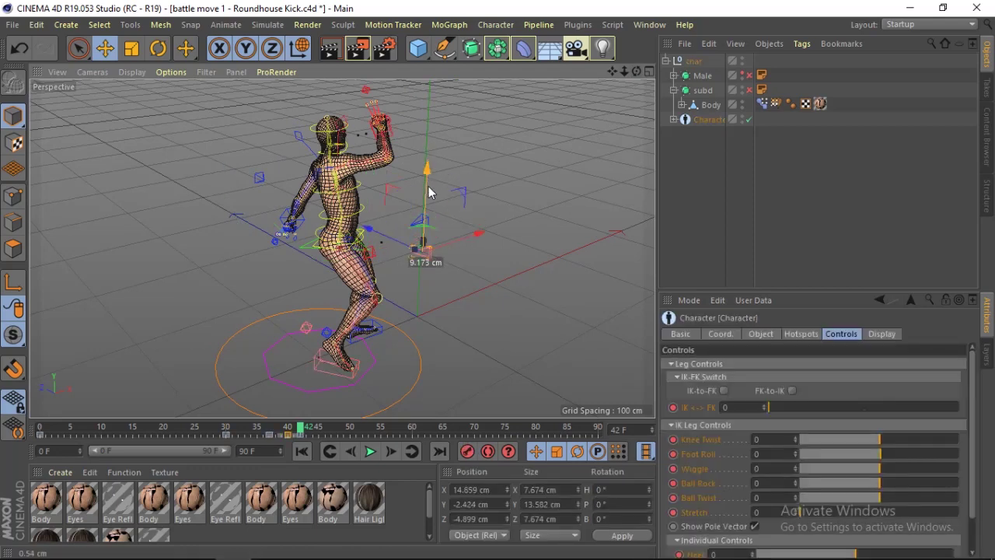
mouse_move(444, 260)
left_mouse_down()
mouse_move(397, 287)
mouse_move(458, 277)
left_mouse_up()
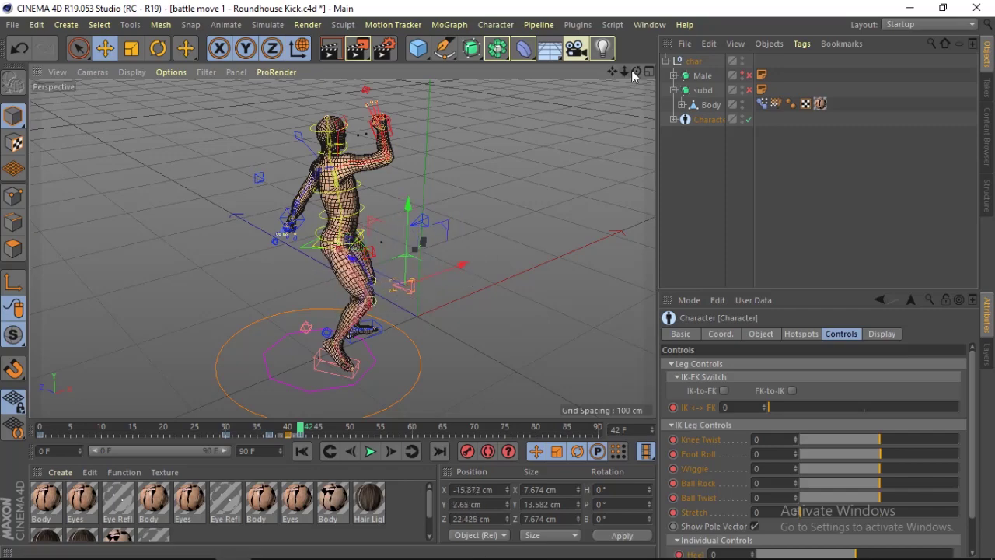
mouse_move(636, 71)
left_mouse_down()
mouse_move(653, 101)
mouse_move(633, 70)
left_mouse_up()
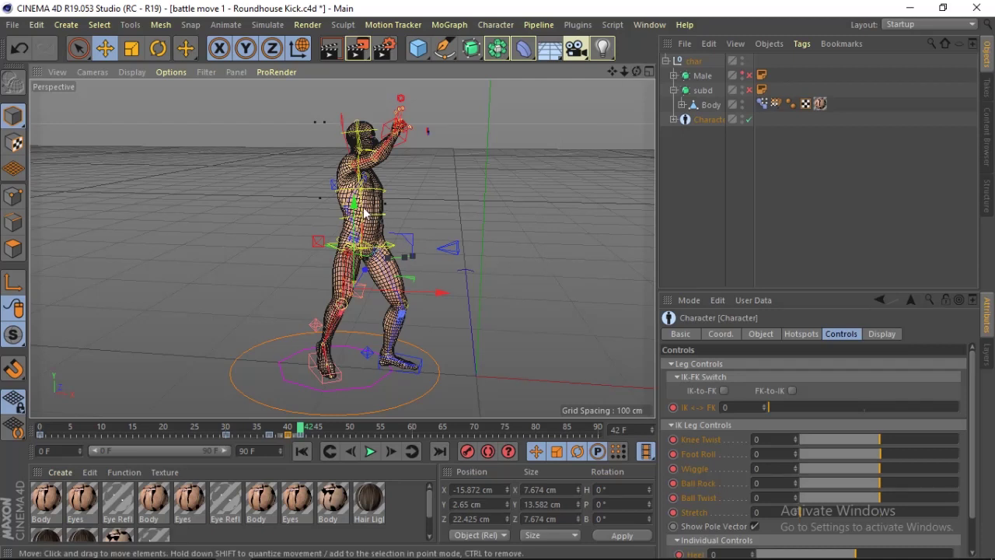
Reposition the leg controller near the knee to reshape the stance
mouse_move(356, 225)
left_mouse_down()
mouse_move(351, 263)
mouse_move(418, 338)
mouse_move(412, 358)
left_mouse_up()
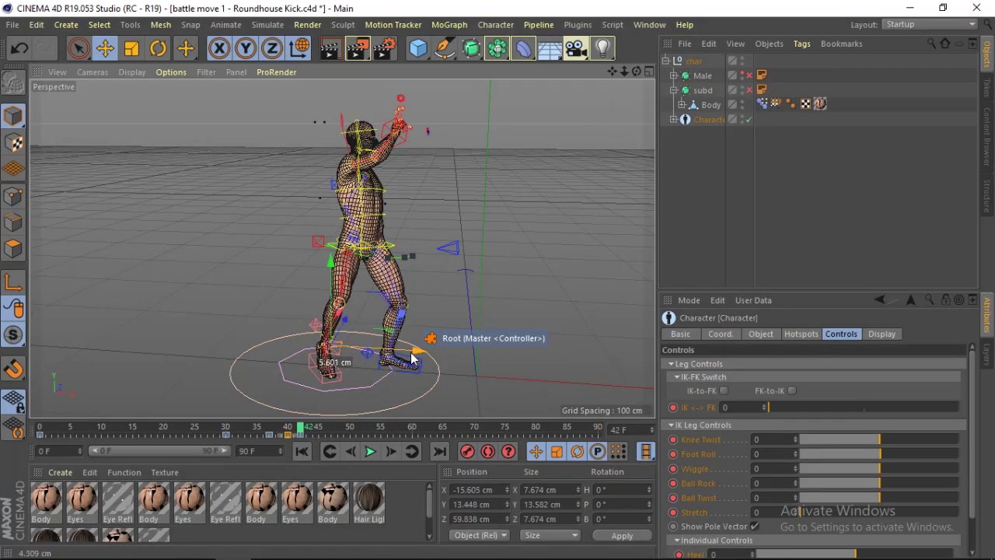
mouse_move(637, 71)
left_mouse_down()
mouse_move(591, 85)
mouse_move(640, 73)
left_mouse_up()
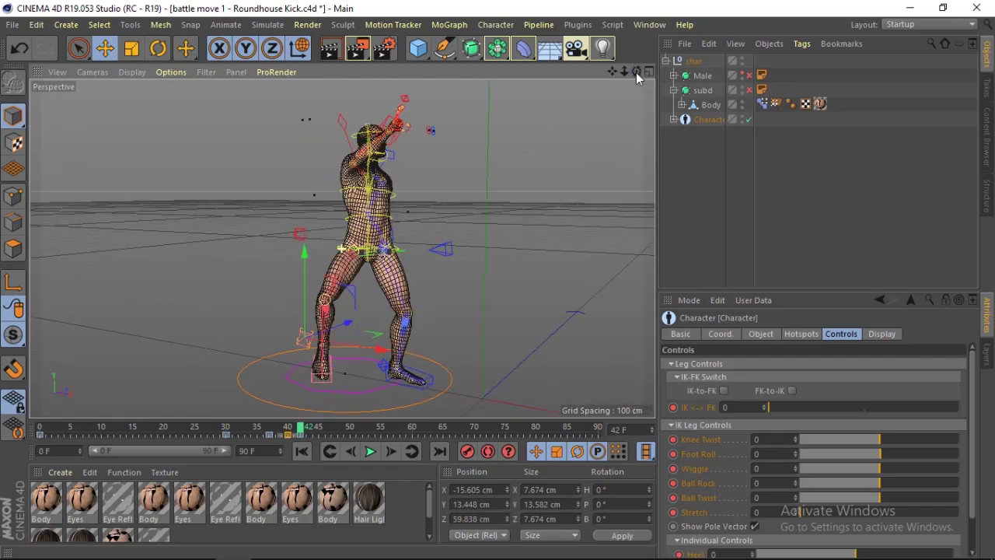
mouse_move(368, 338)
left_mouse_down()
mouse_move(392, 358)
mouse_move(380, 359)
left_mouse_up()
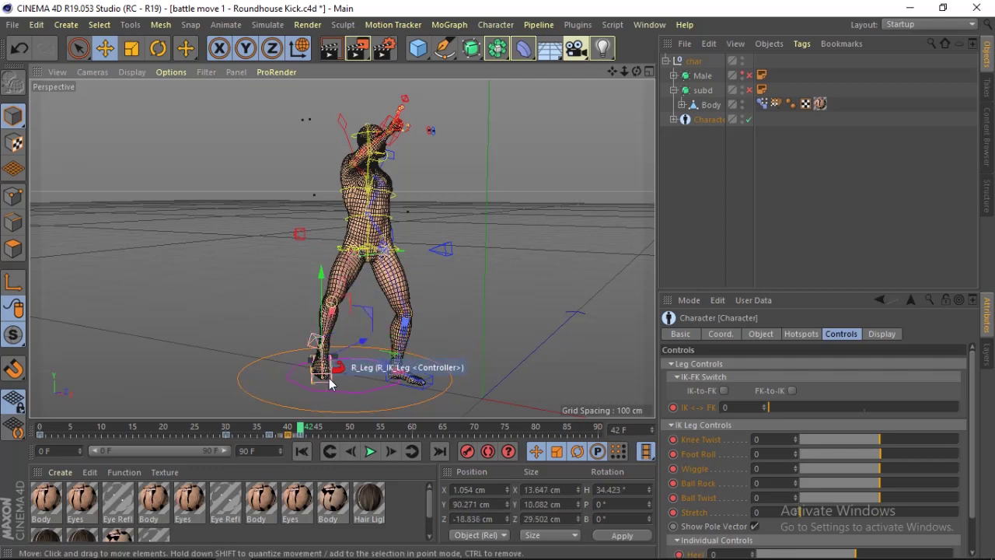
mouse_move(393, 364)
left_mouse_down()
mouse_move(376, 376)
mouse_move(296, 376)
mouse_move(334, 373)
left_mouse_up()
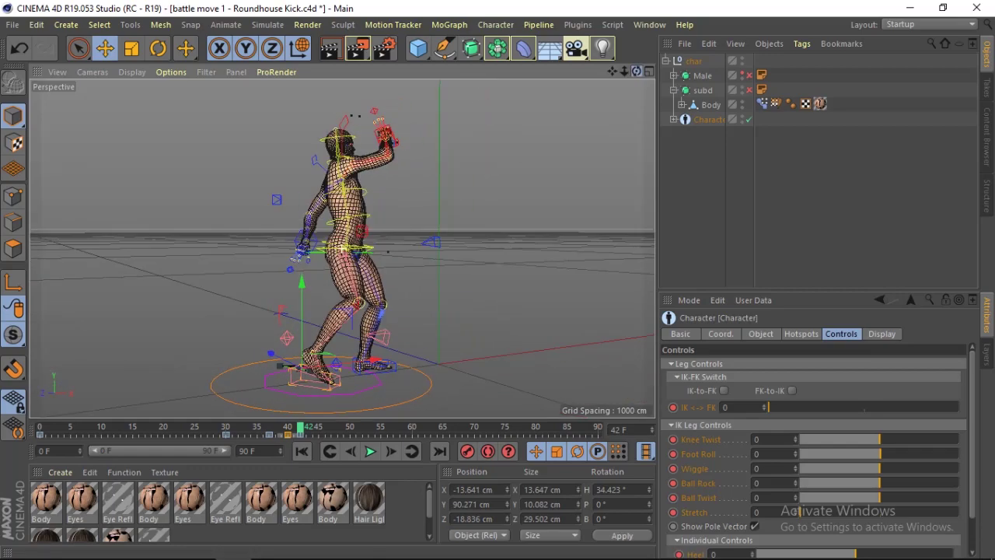
left_click_drag(636, 71, 628, 78)
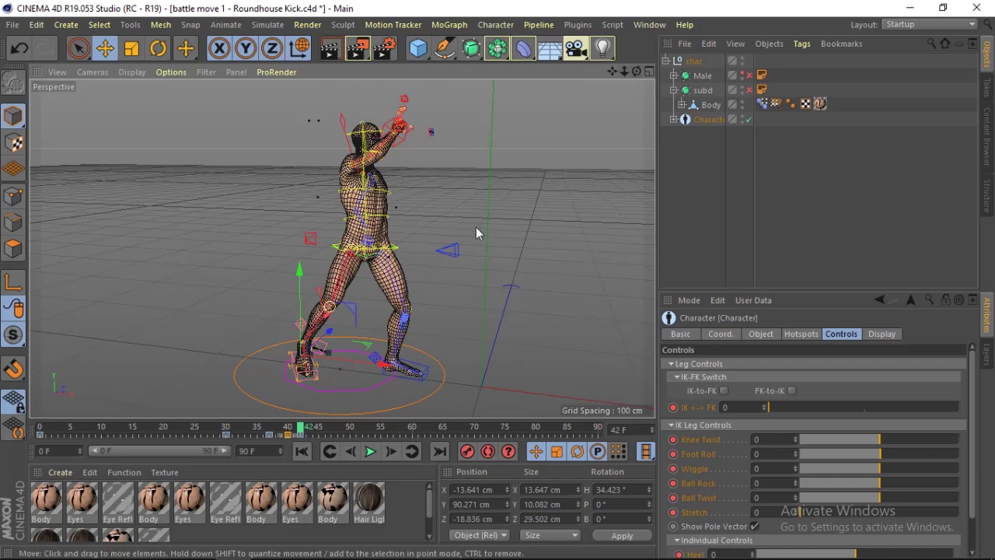
Shift the right arm pole controller to bend the elbow and raise the knee controller to aim the knees
left_click(310, 237)
left_click_drag(332, 247, 328, 247)
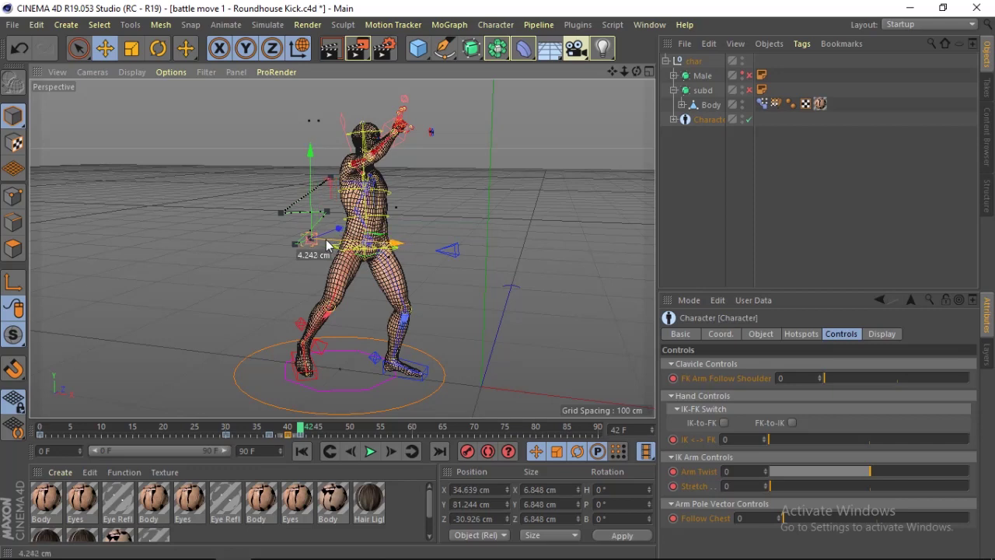
left_click(323, 341)
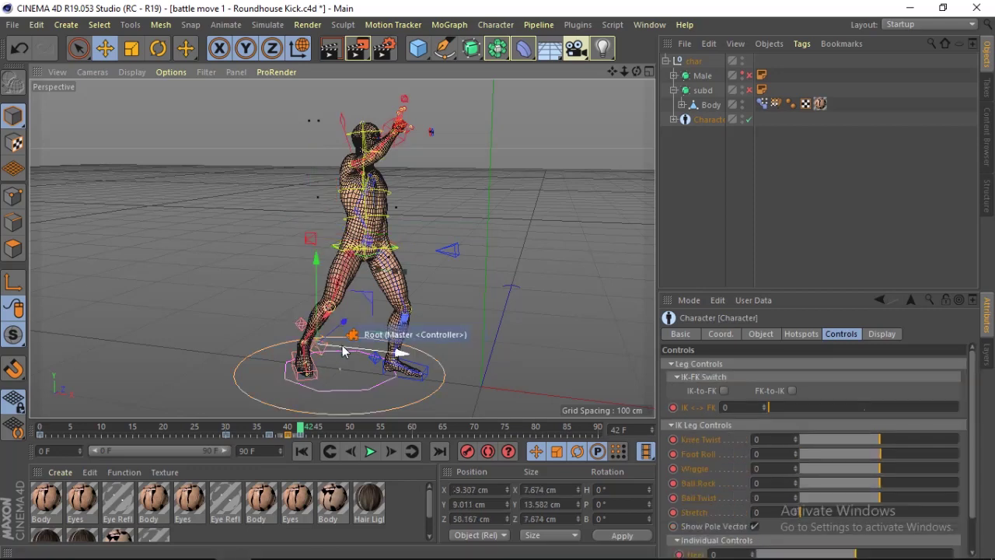
mouse_move(317, 311)
left_mouse_down()
mouse_move(327, 243)
mouse_move(355, 277)
left_mouse_up()
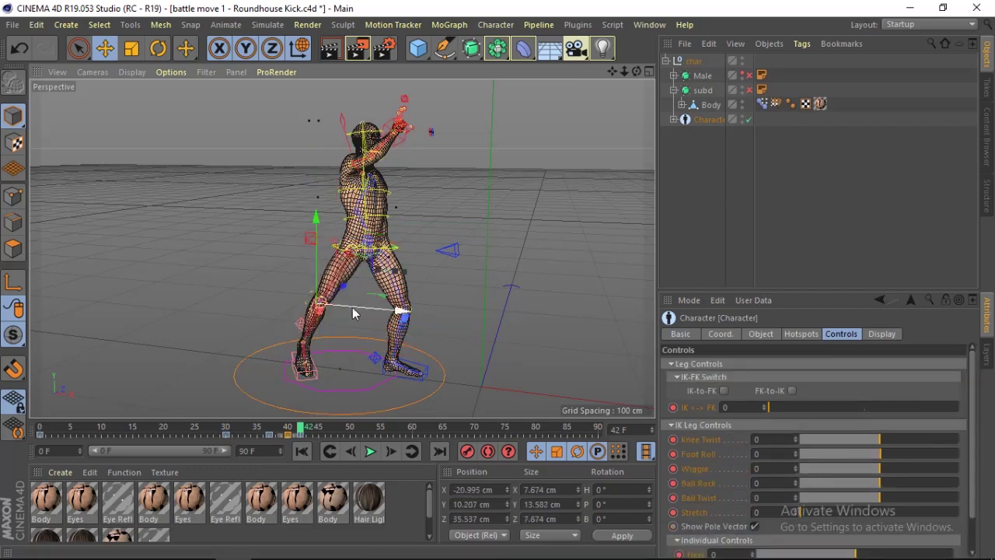
mouse_move(356, 311)
left_mouse_down()
mouse_move(372, 319)
mouse_move(346, 309)
left_mouse_up()
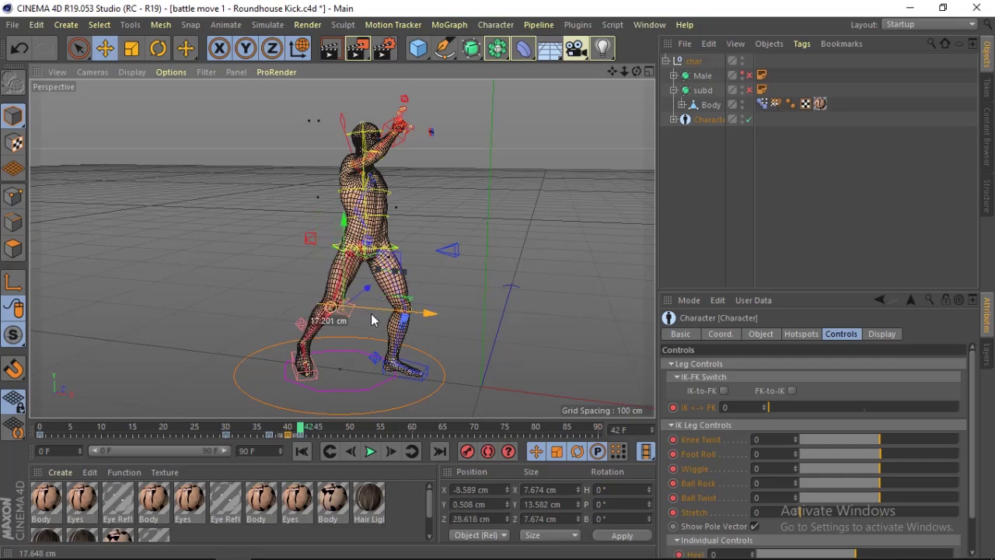
left_click_drag(636, 70, 645, 72)
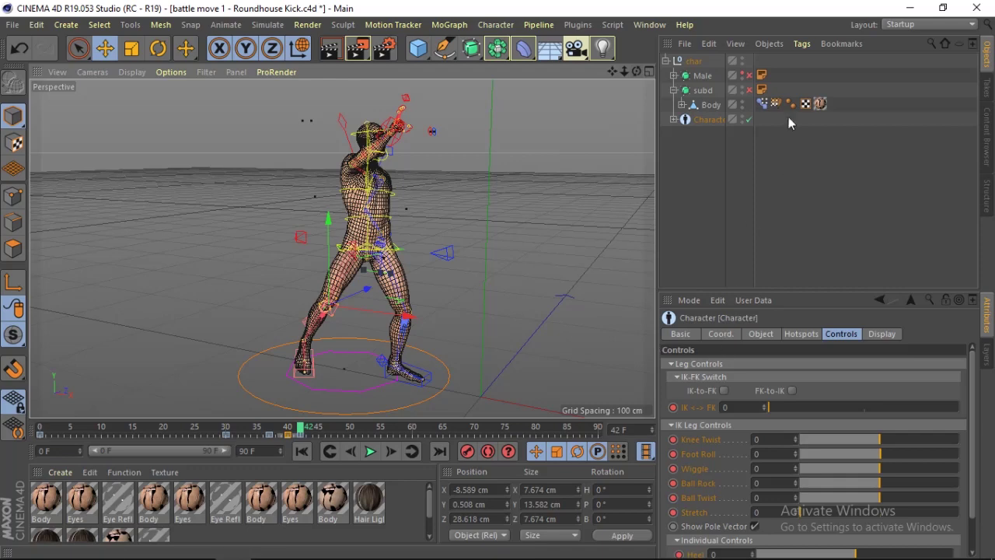
left_click(706, 120)
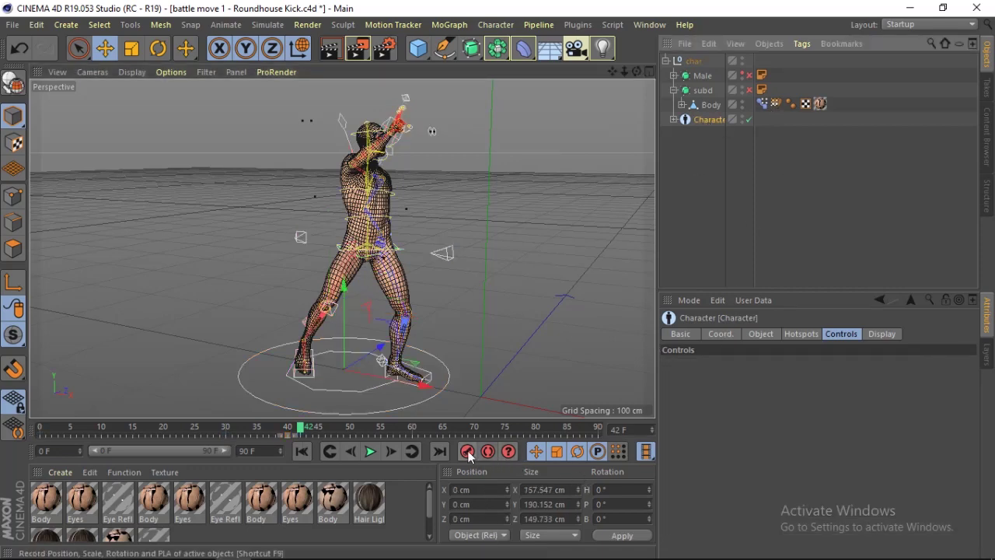
key("alt+Tab")
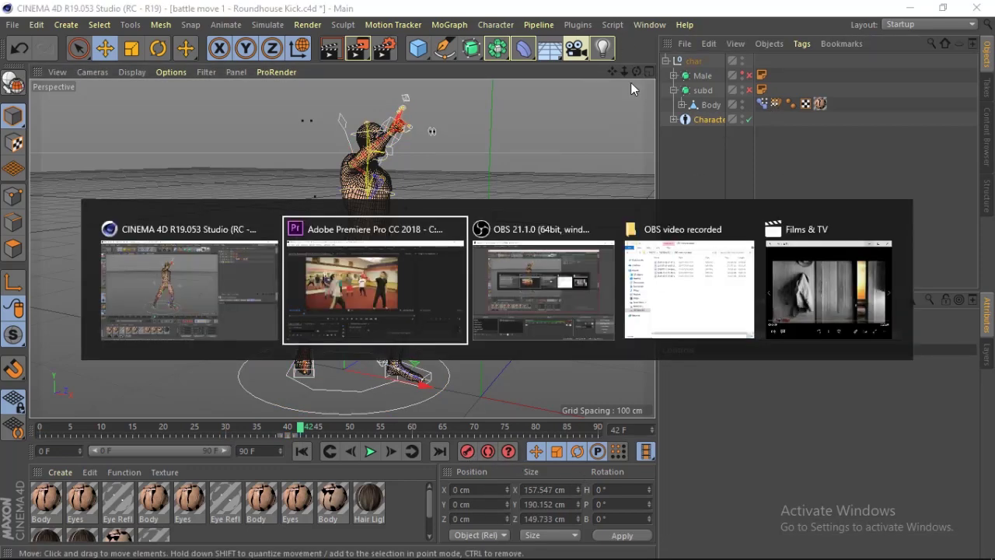
key("Tab")
key("alt+Tab")
key("Tab")
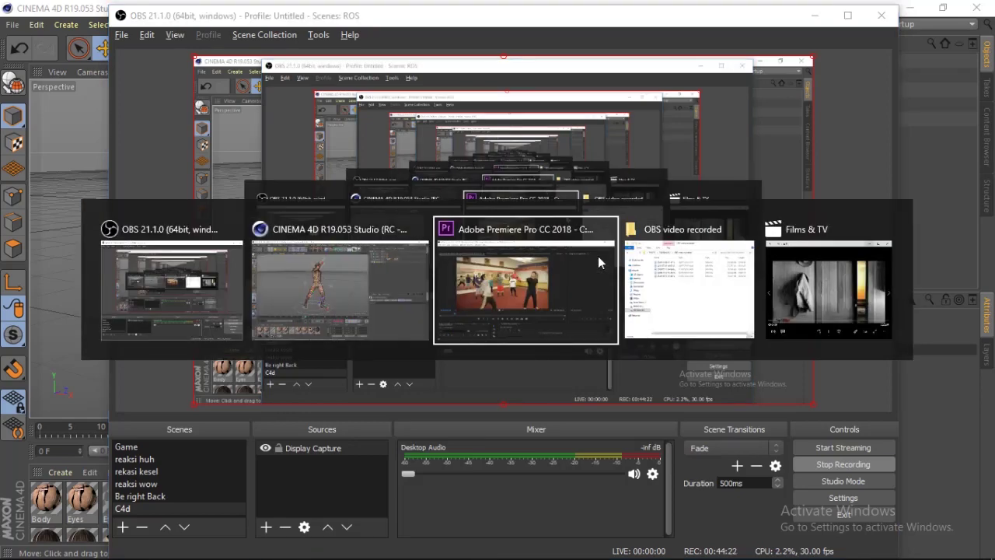
key("Tab")
key("Tab")
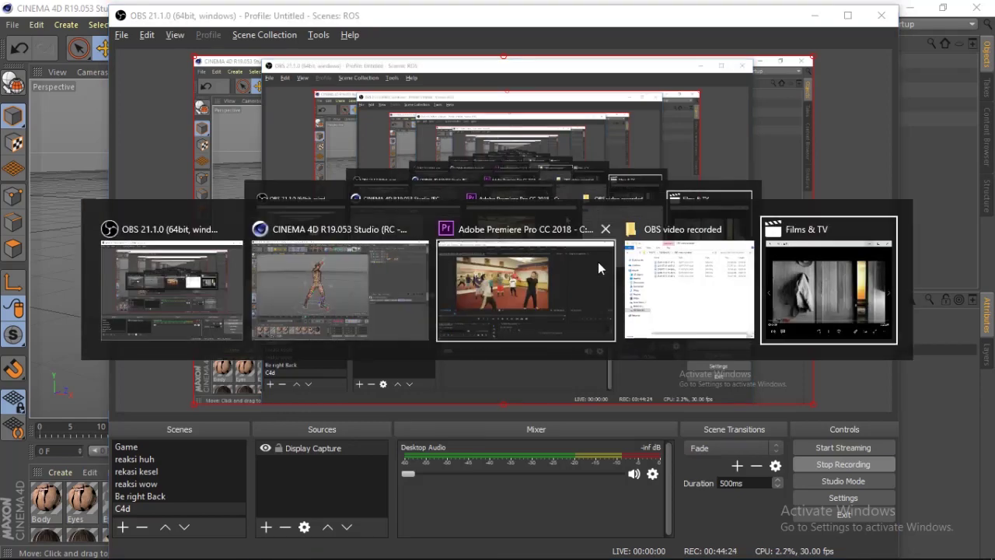
left_click(714, 492)
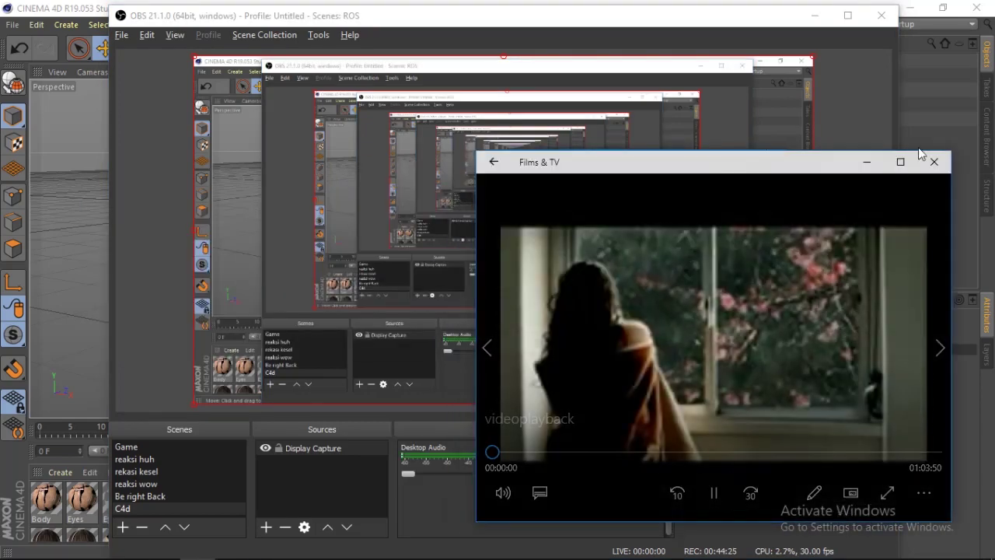
left_click(867, 161)
key("alt+Tab")
Back in Cinema 4D, orbit around the character and briefly play the kick animation
key("Tab")
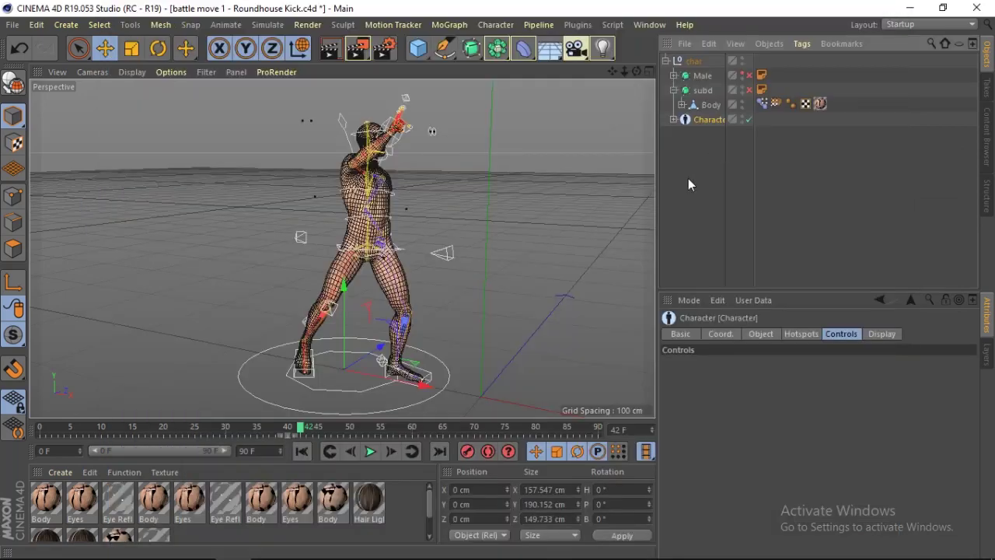
left_click_drag(342, 249, 280, 249, "alt")
left_click_drag(529, 272, 552, 274, "alt")
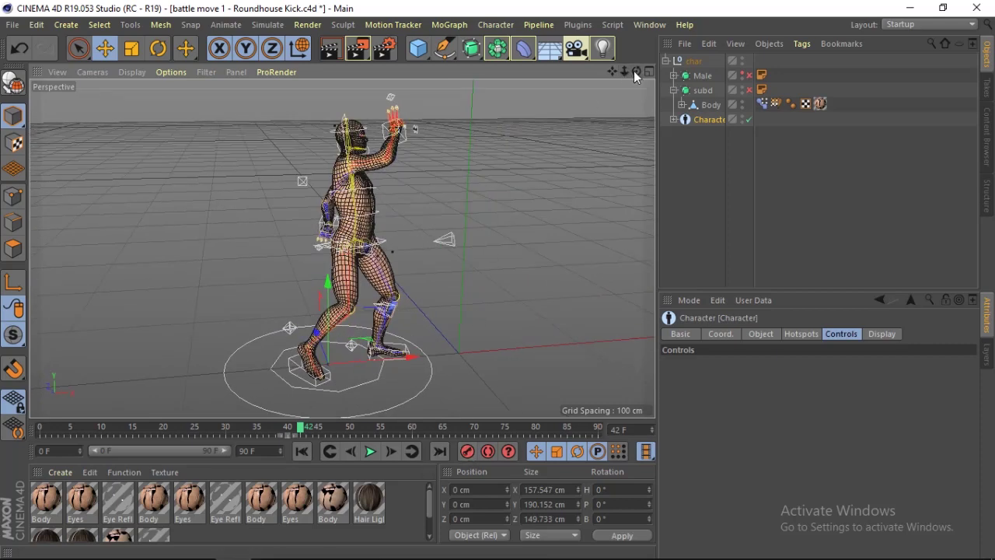
left_click_drag(634, 71, 606, 74)
left_click(372, 452)
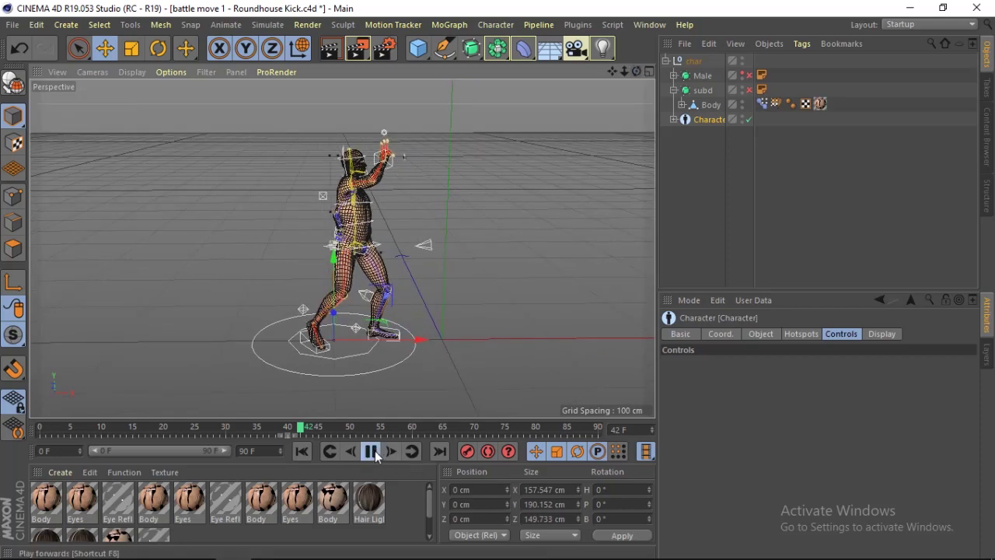
left_click(373, 453)
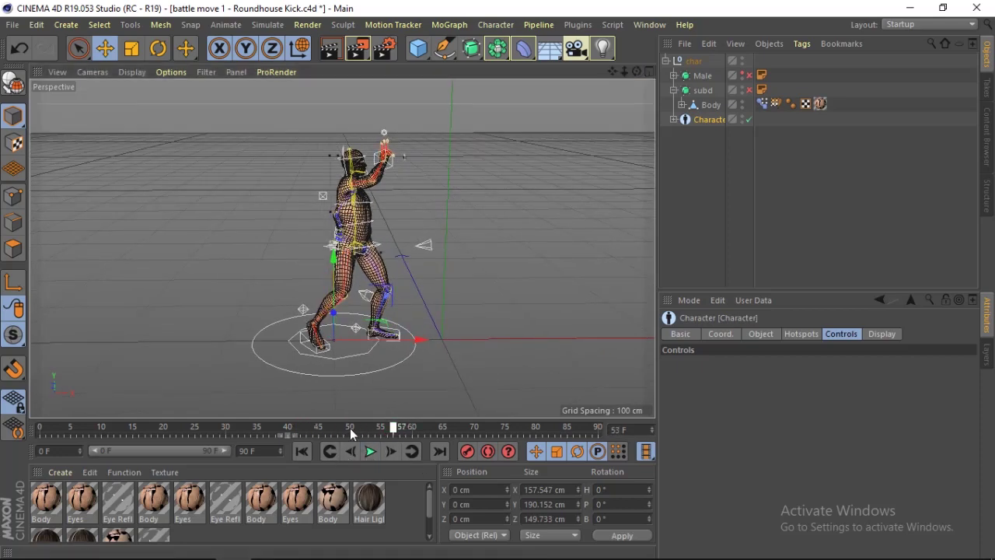
Scrub the timeline back to frame 42 and orbit to a level side view of the character
mouse_move(351, 434)
left_mouse_down()
mouse_move(245, 434)
mouse_move(309, 440)
mouse_move(300, 443)
left_mouse_up()
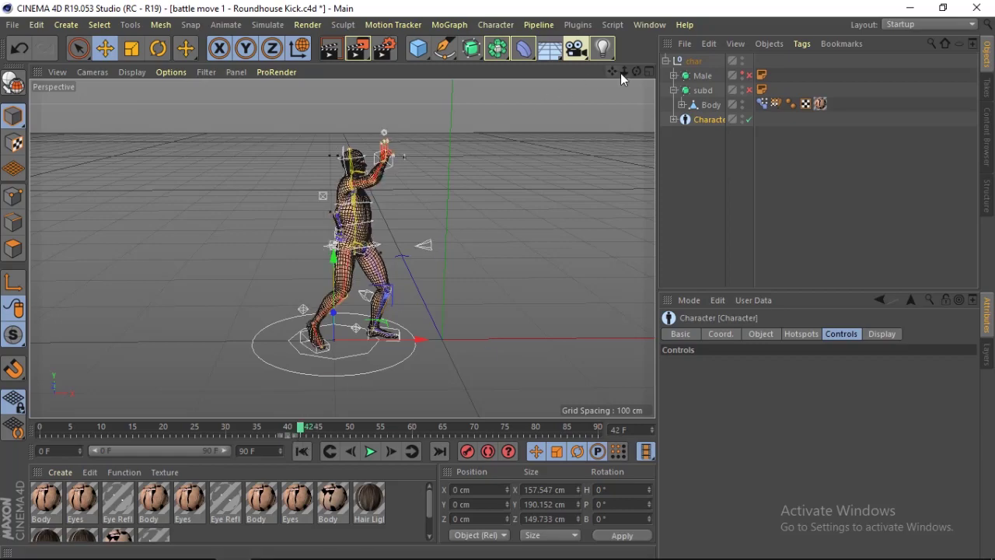
left_click_drag(625, 71, 423, 128)
mouse_move(636, 71)
left_mouse_down()
mouse_move(342, 249)
mouse_move(482, 256)
mouse_move(437, 107)
mouse_move(596, 103)
left_mouse_up()
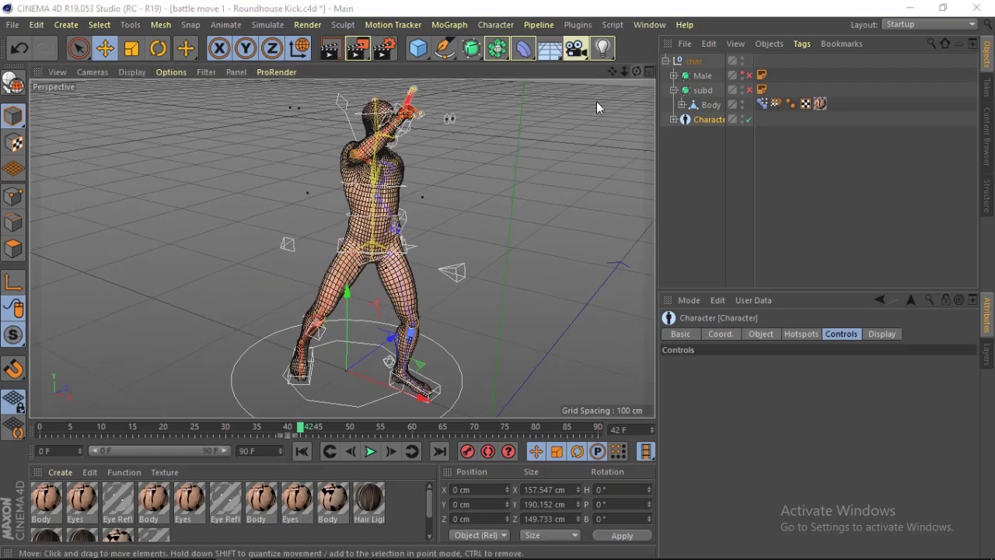
key("alt+Tab")
left_click(815, 15)
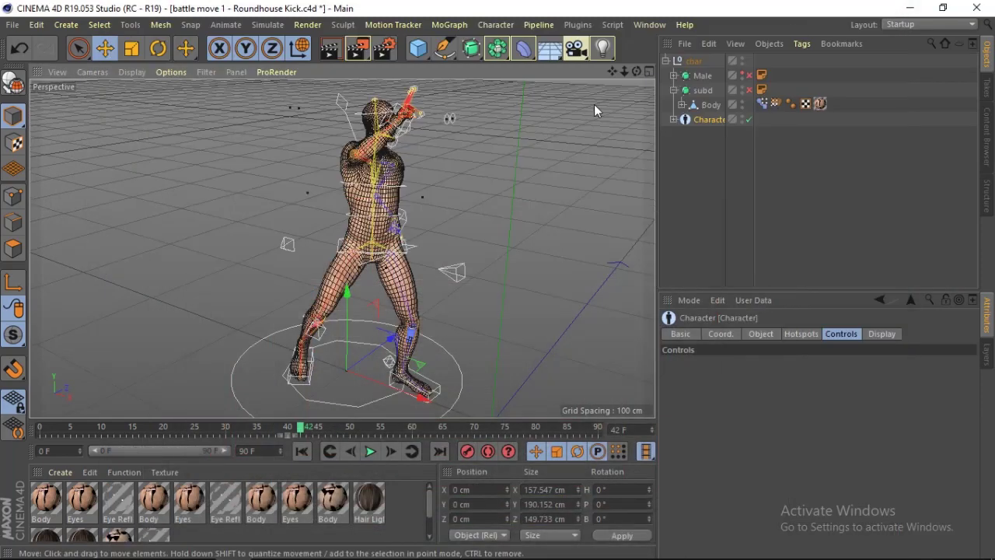
left_click_drag(638, 72, 668, 86)
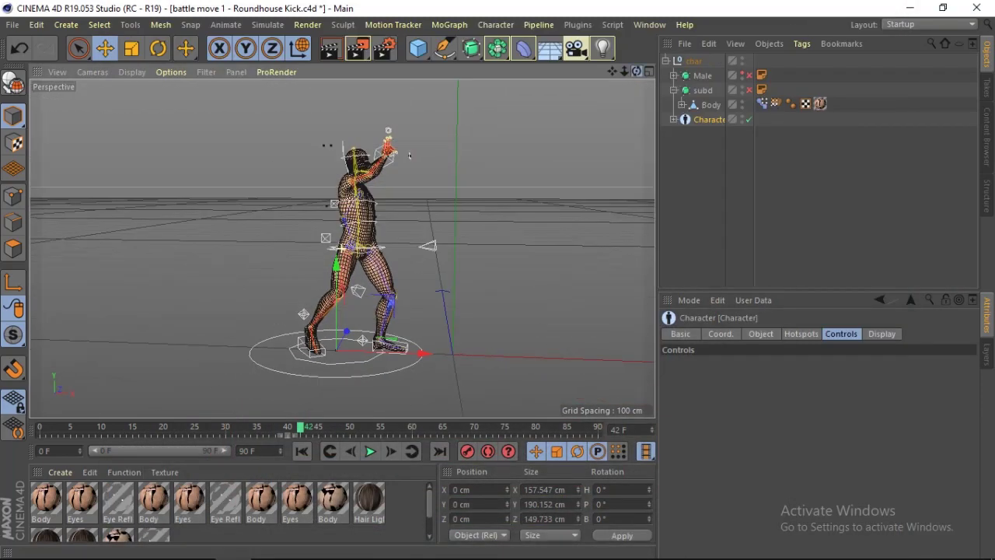
Switch to four views, maximise the Front view, and zoom in and out on the raised arm
left_click(649, 72)
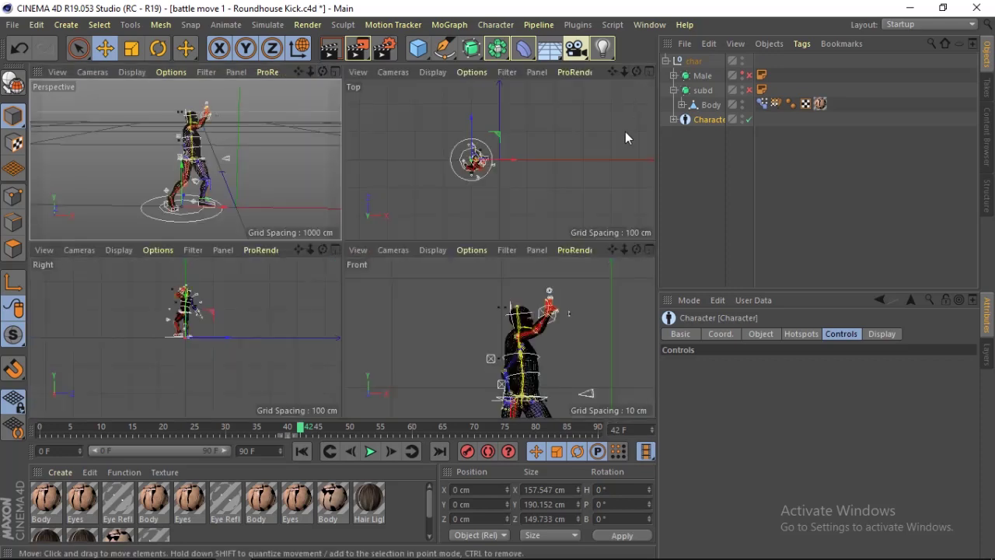
left_click(647, 249)
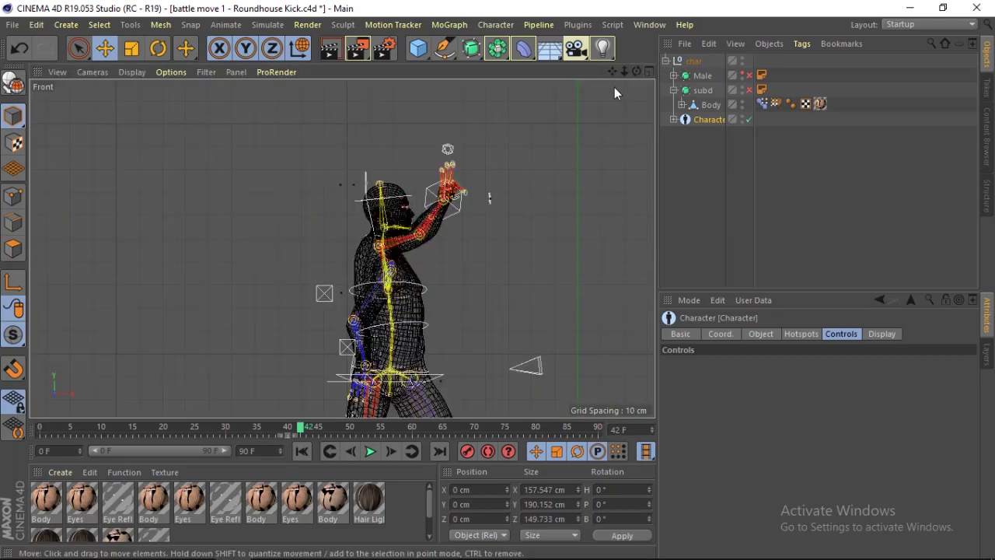
left_click_drag(633, 75, 620, 73)
left_click(490, 195)
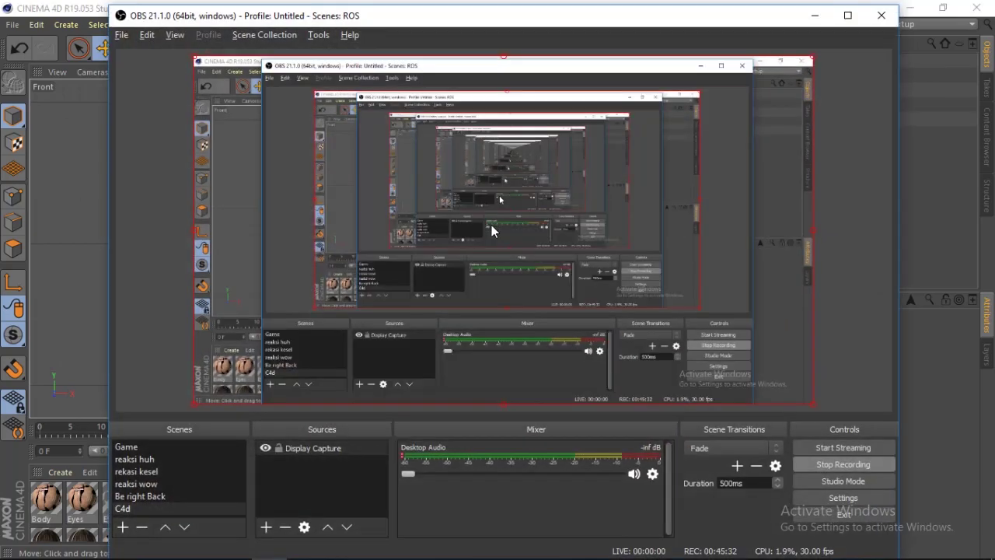
In Premiere Pro, step the reference clip forward and back frame by frame to 01:08:17
key("alt+Tab")
key("alt+Tab")
key("alt+Tab")
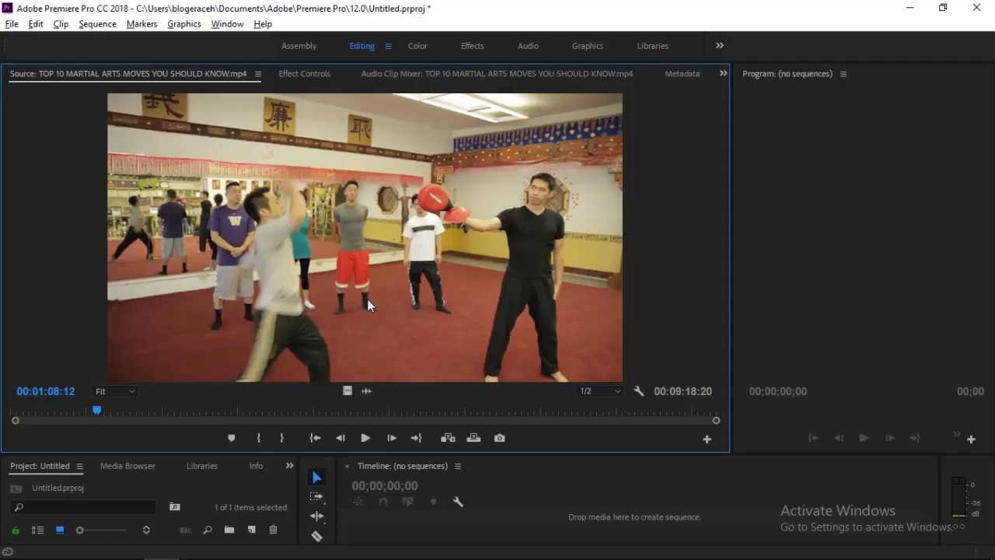
left_click(391, 440)
left_click(391, 439)
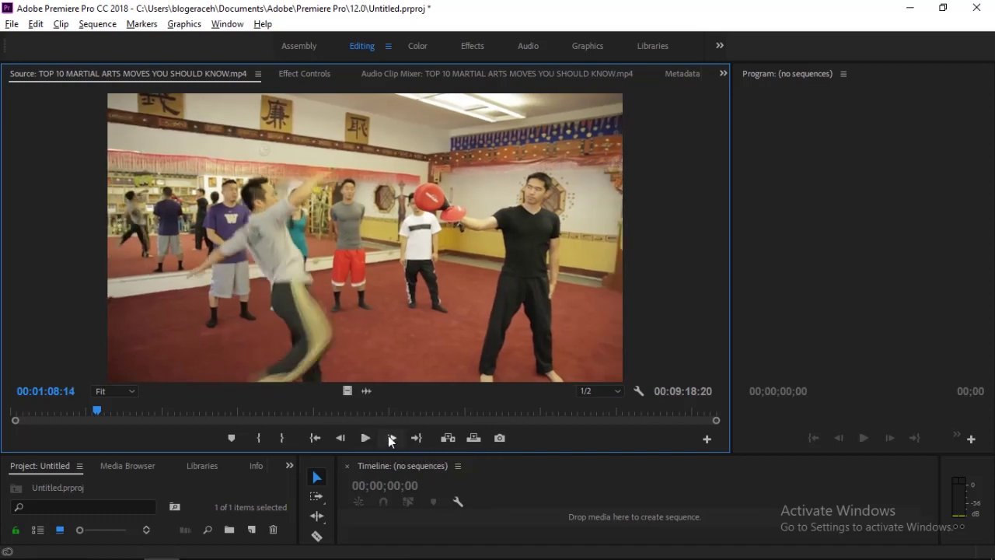
double_click(390, 437)
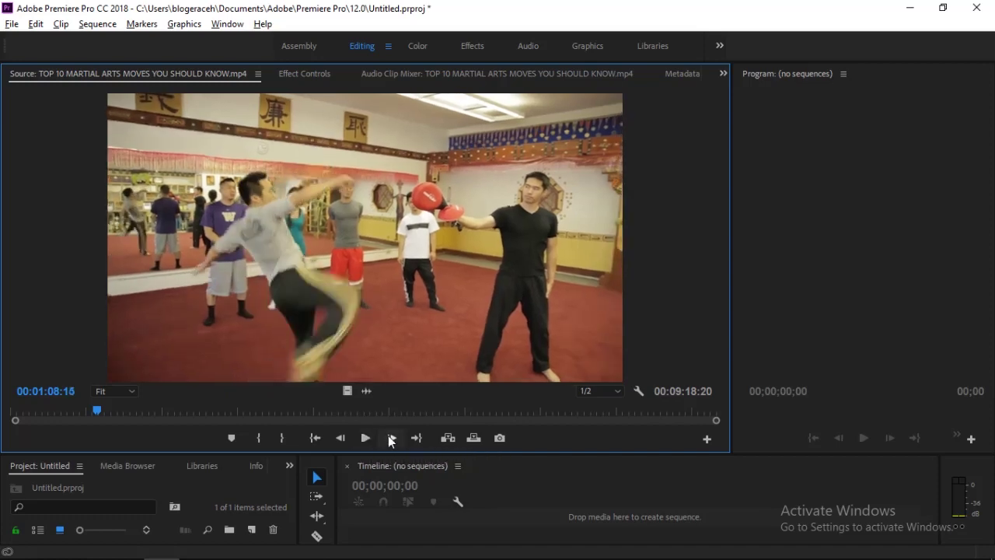
left_click(391, 438)
left_click(391, 439)
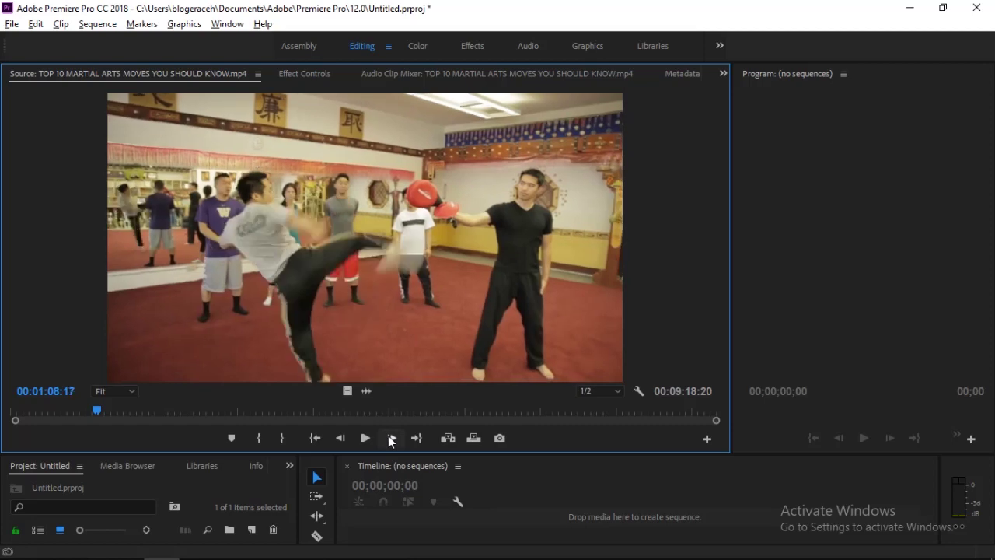
left_click(391, 438)
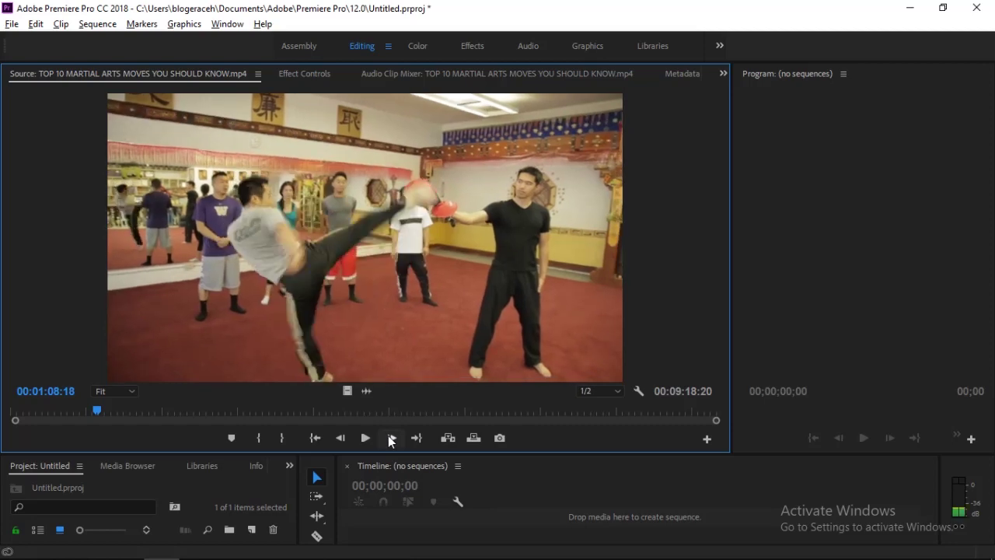
left_click(389, 437)
left_click(391, 438)
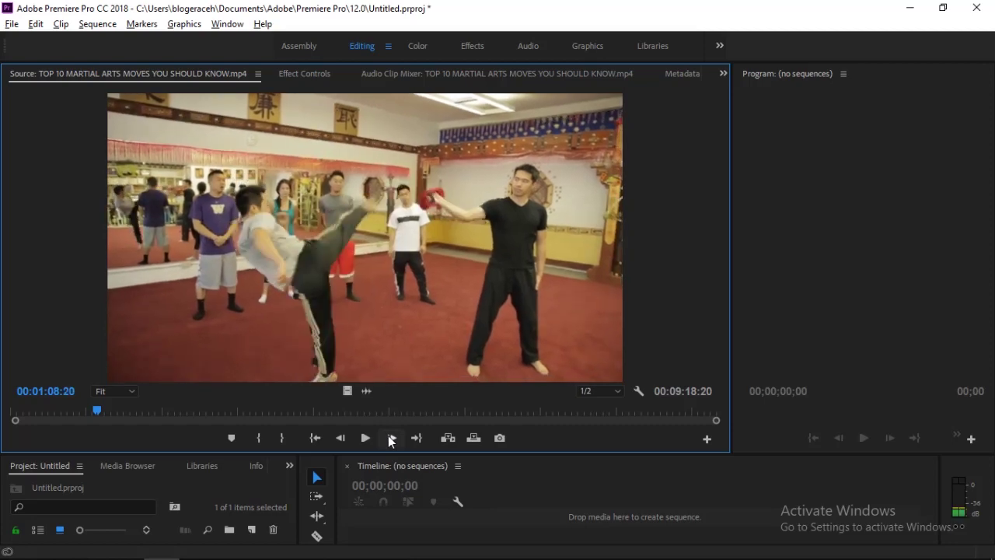
left_click(342, 437)
left_click(342, 438)
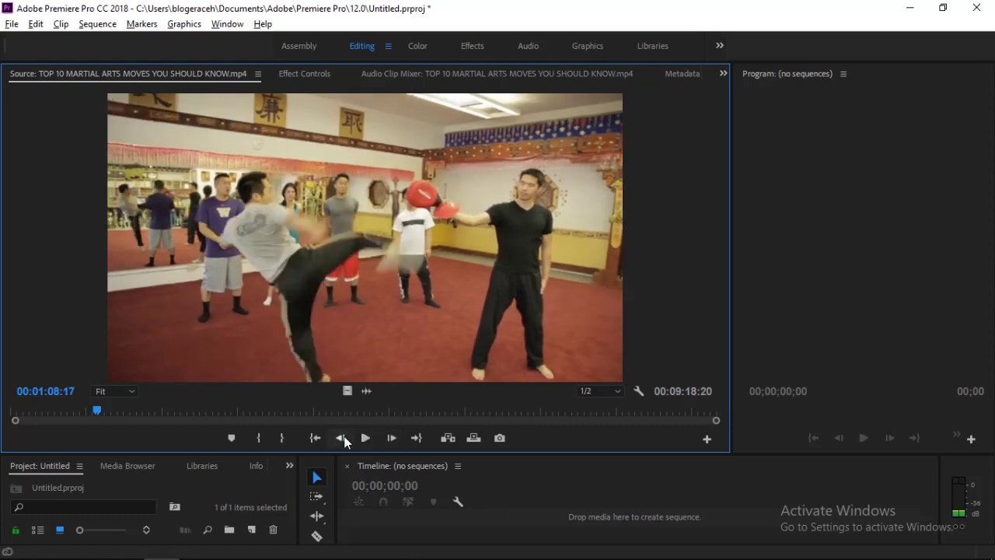
left_click(342, 438)
left_click(342, 438)
left_click(342, 438)
left_click(343, 438)
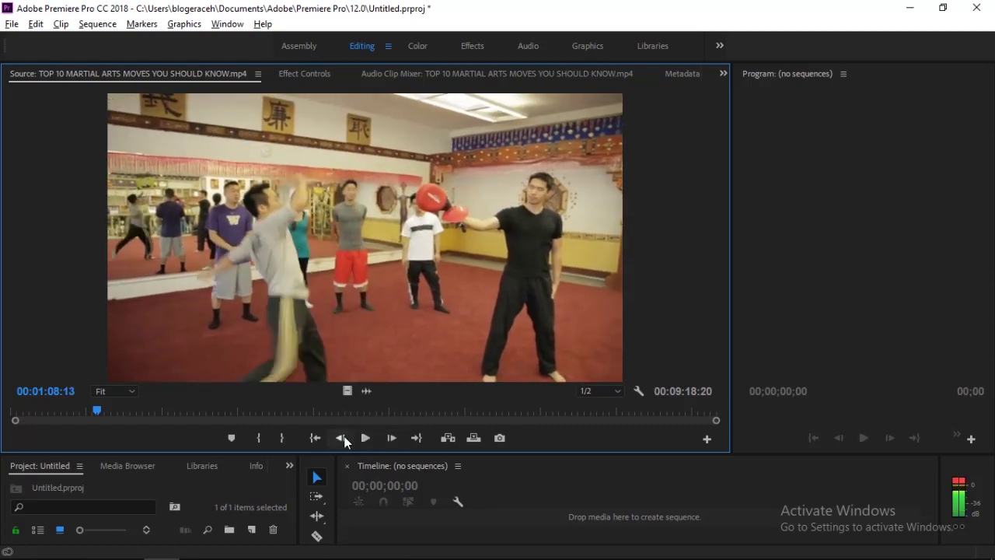
left_click(391, 438)
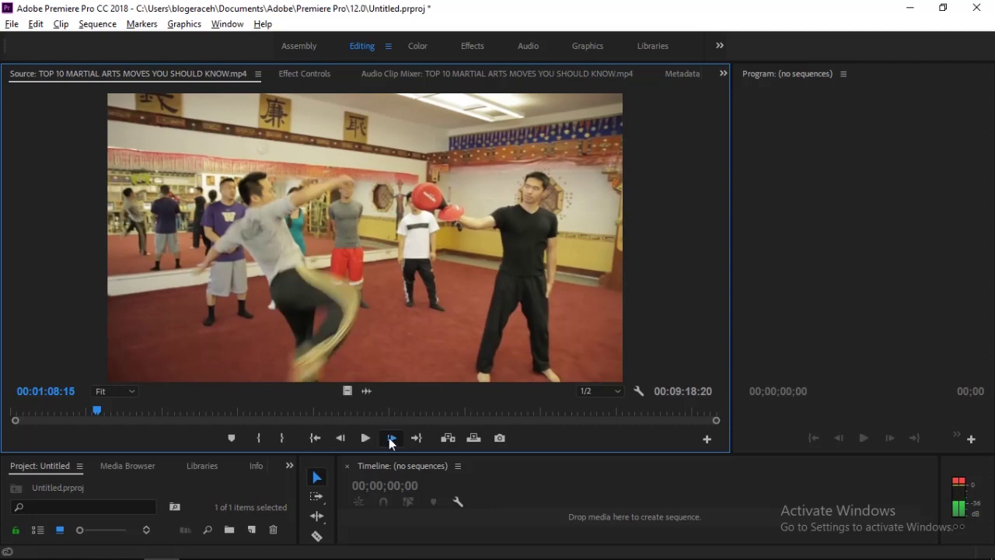
left_click(391, 438)
left_click(391, 438)
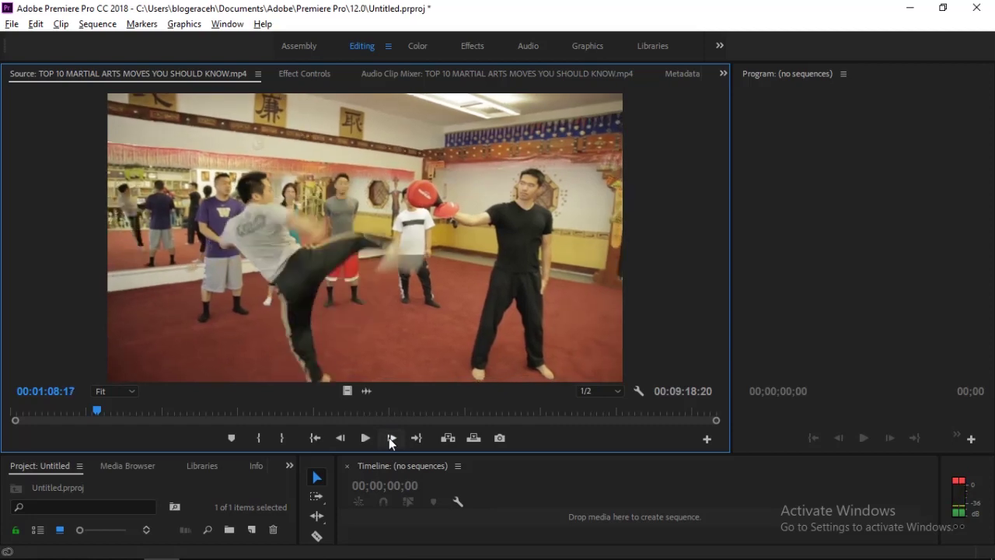
Step the reference clip between 01:08:16 and 01:08:22, ending on 01:08:18
left_click(346, 437)
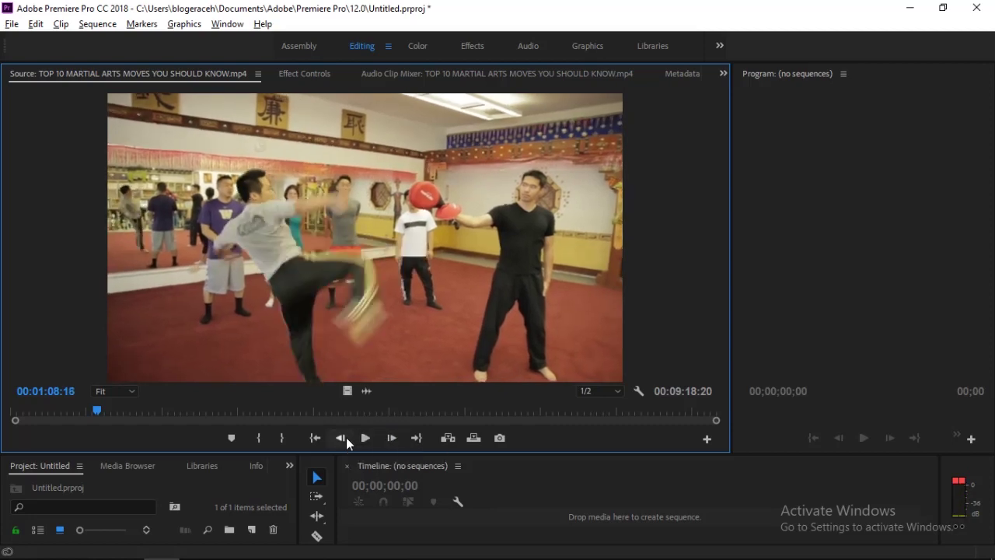
left_click(394, 438)
left_click(394, 437)
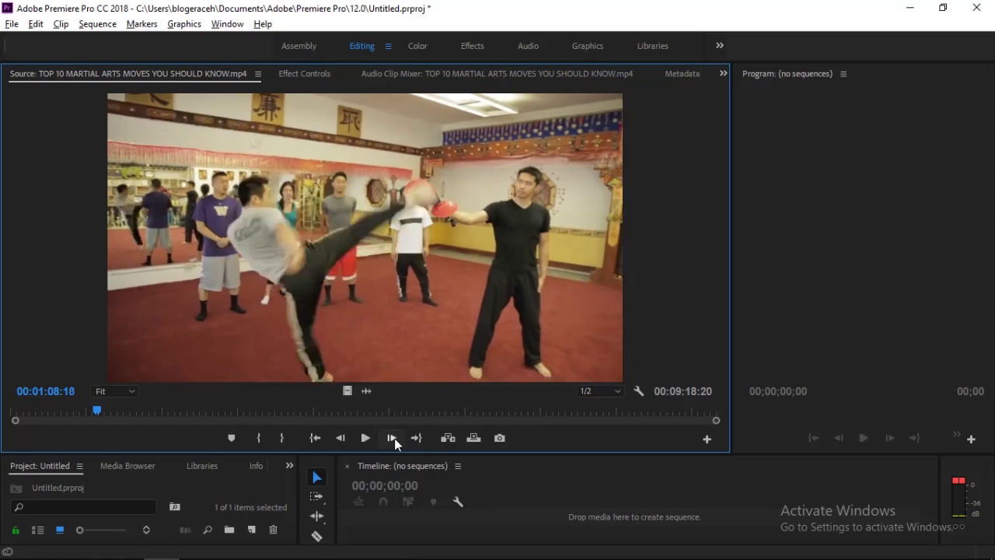
left_click(394, 437)
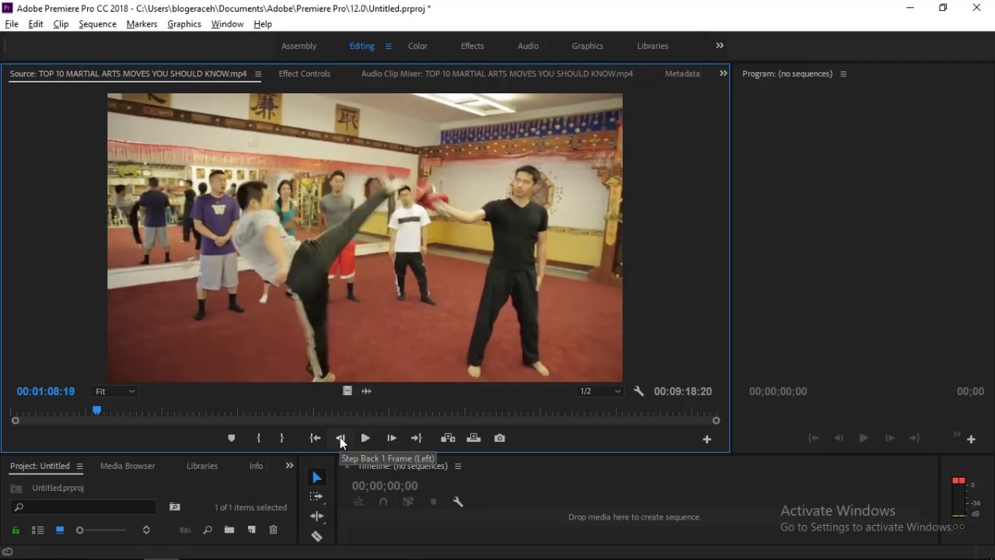
left_click(341, 438)
left_click(388, 440)
left_click(388, 440)
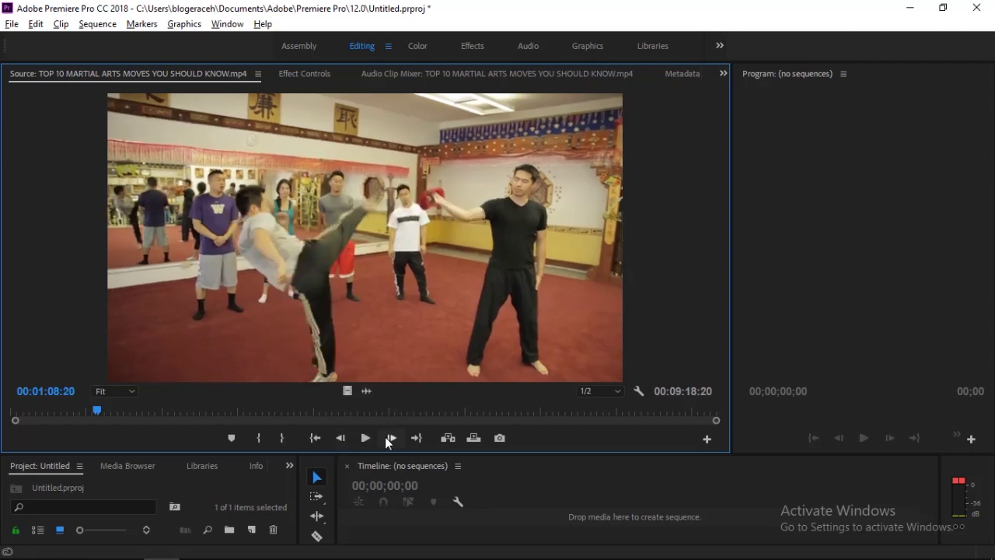
left_click(388, 440)
left_click(388, 441)
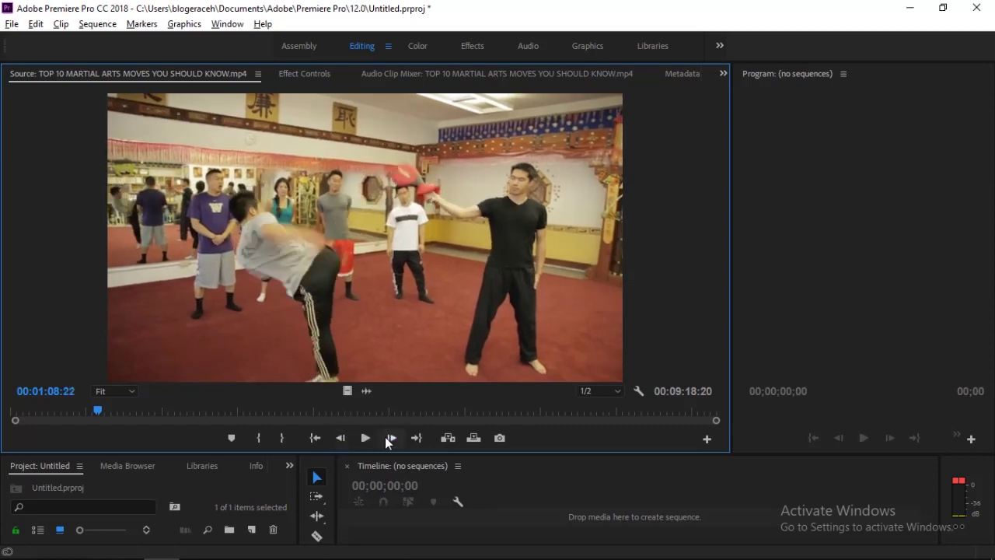
left_click(386, 438)
left_click(341, 438)
left_click(341, 438)
left_click(340, 438)
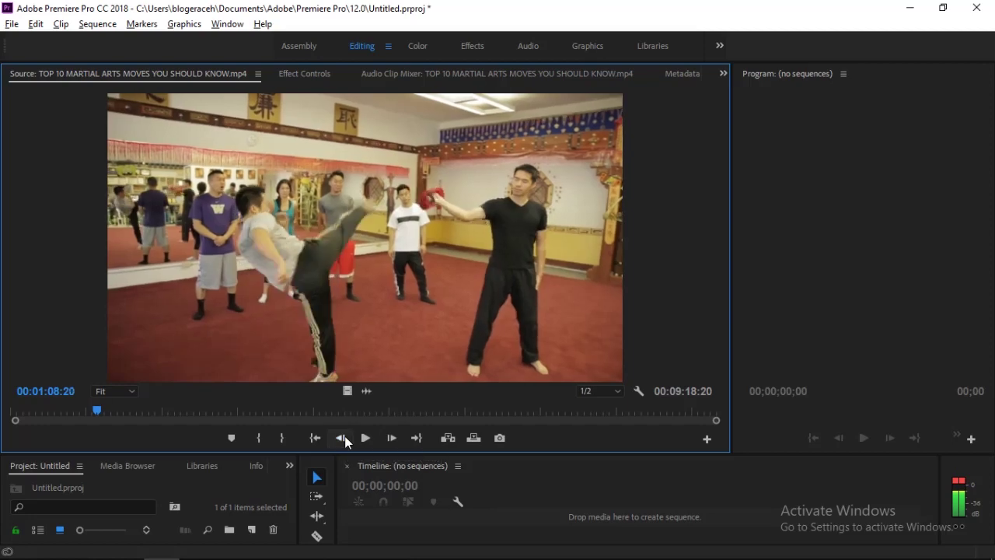
left_click(342, 438)
left_click(342, 439)
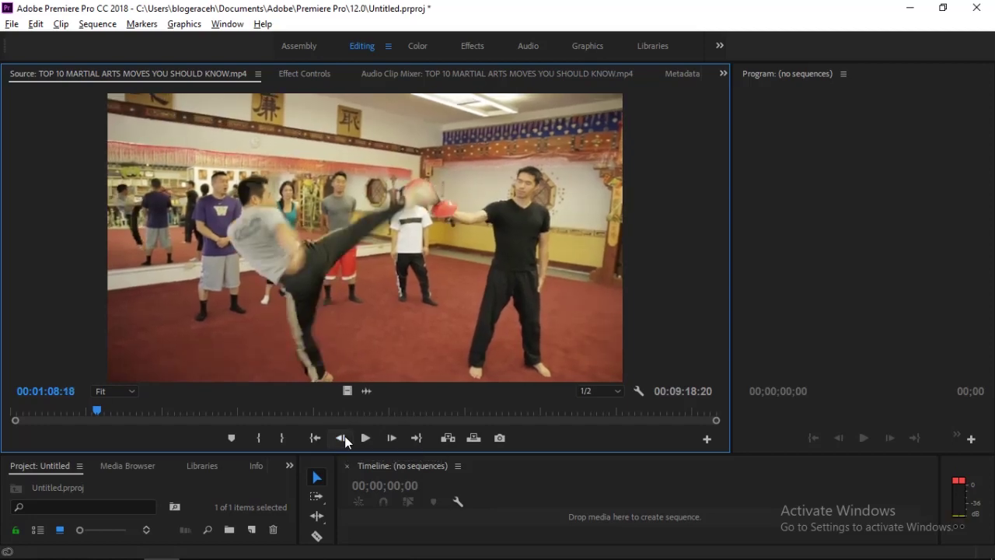
Compare frames 01:08:16 to 01:08:20, play the kick in real time, then step back to 01:08:20
left_click(391, 439)
left_click(391, 438)
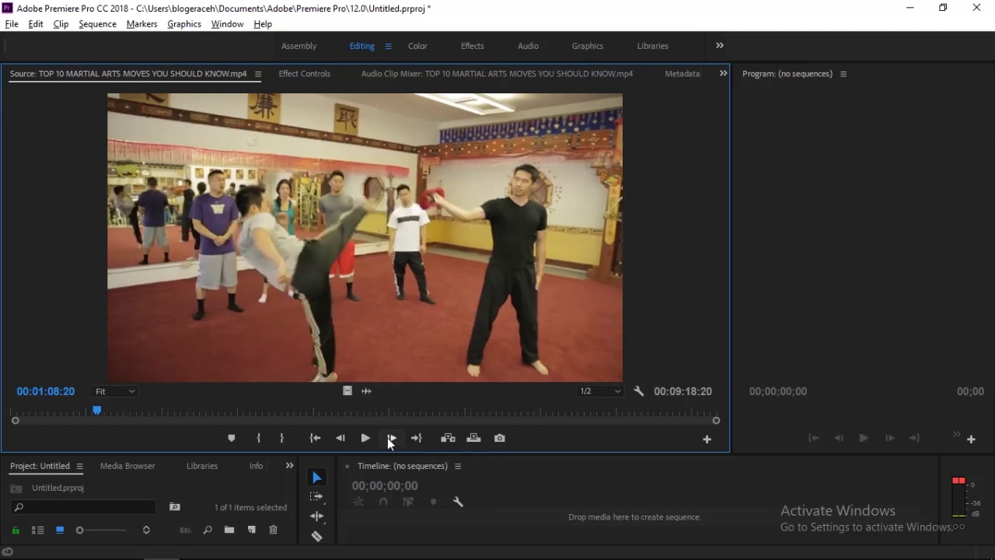
left_click(346, 437)
left_click(345, 437)
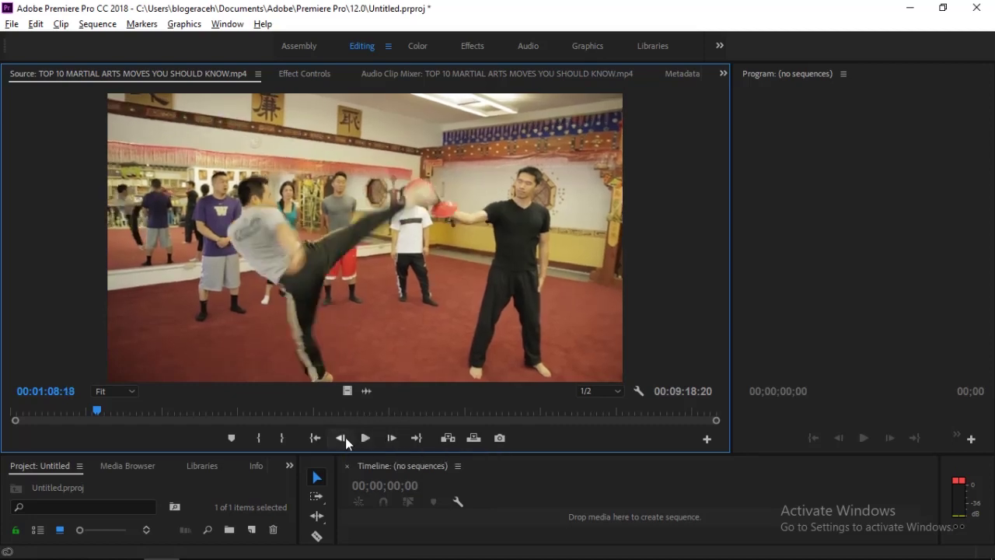
left_click(345, 437)
left_click(345, 437)
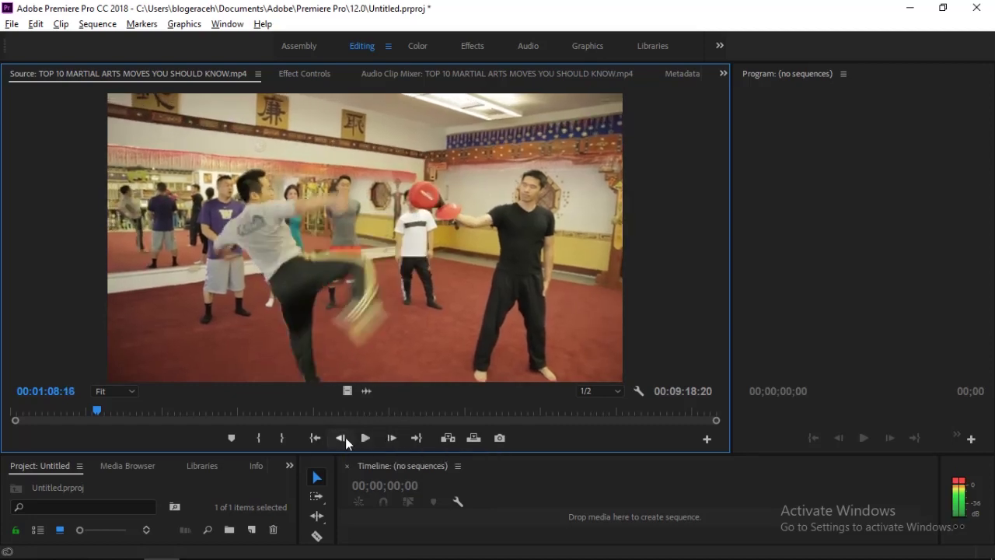
left_click(391, 438)
left_click(391, 438)
left_click(391, 438)
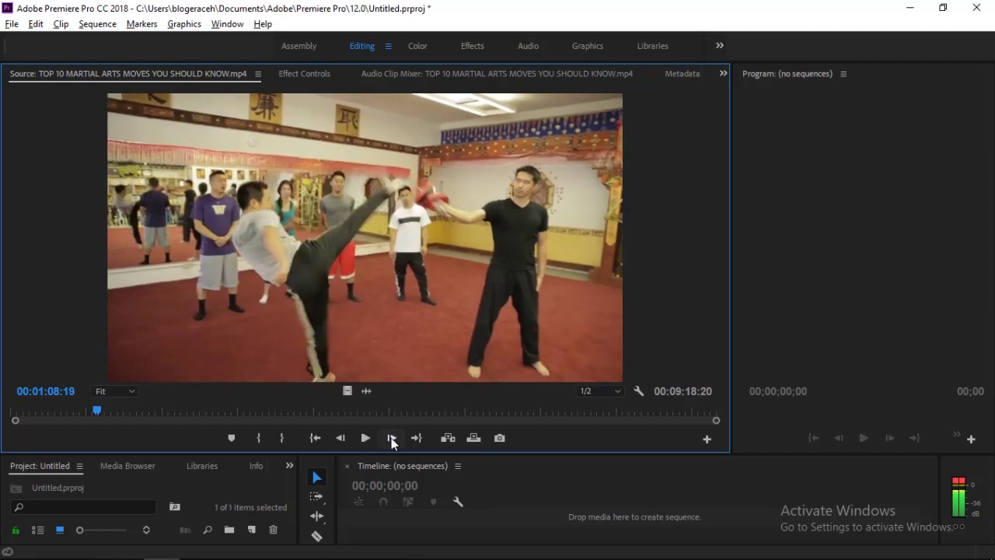
left_click(391, 438)
left_click(362, 440)
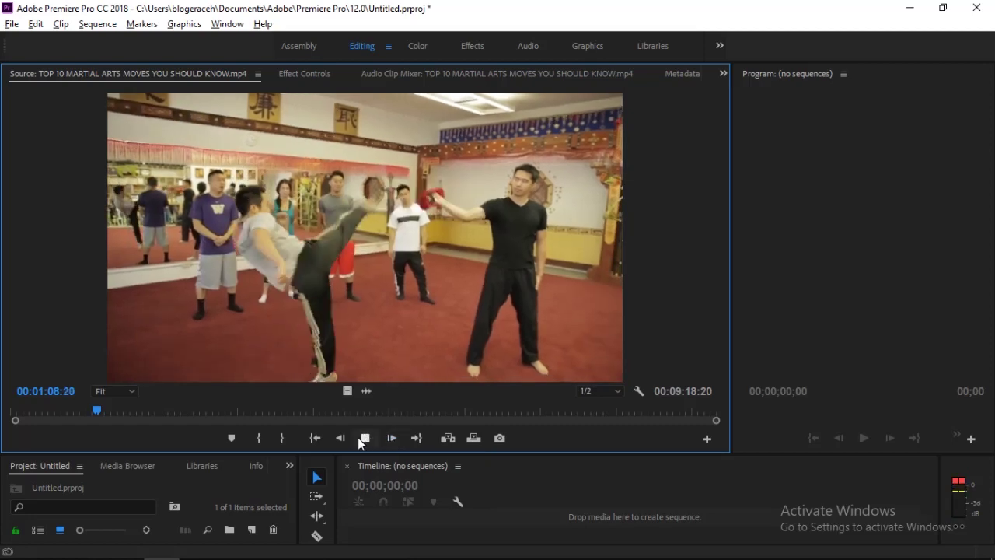
left_click(370, 438)
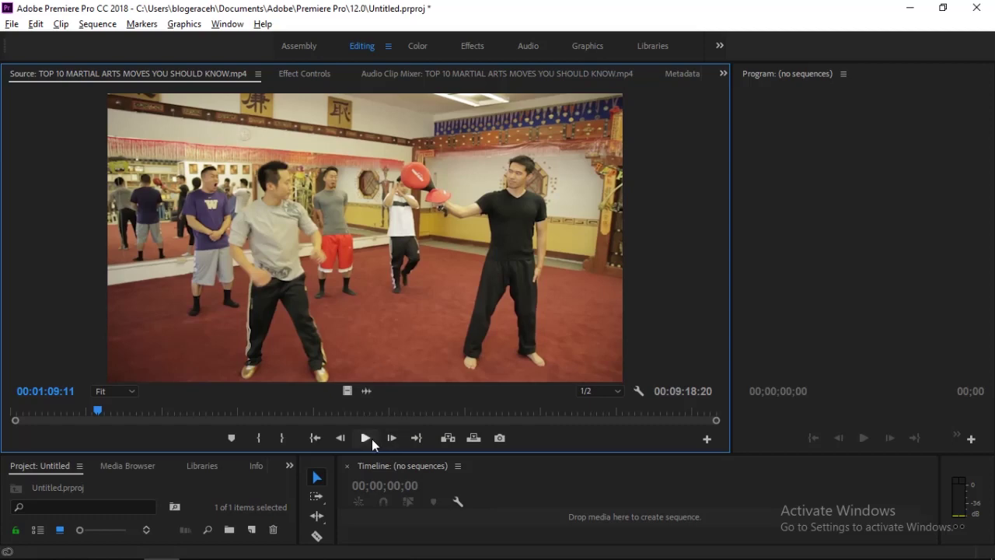
left_click(341, 437)
left_click(341, 437)
left_click(341, 438)
left_click(341, 438)
left_click(341, 438)
left_click(342, 438)
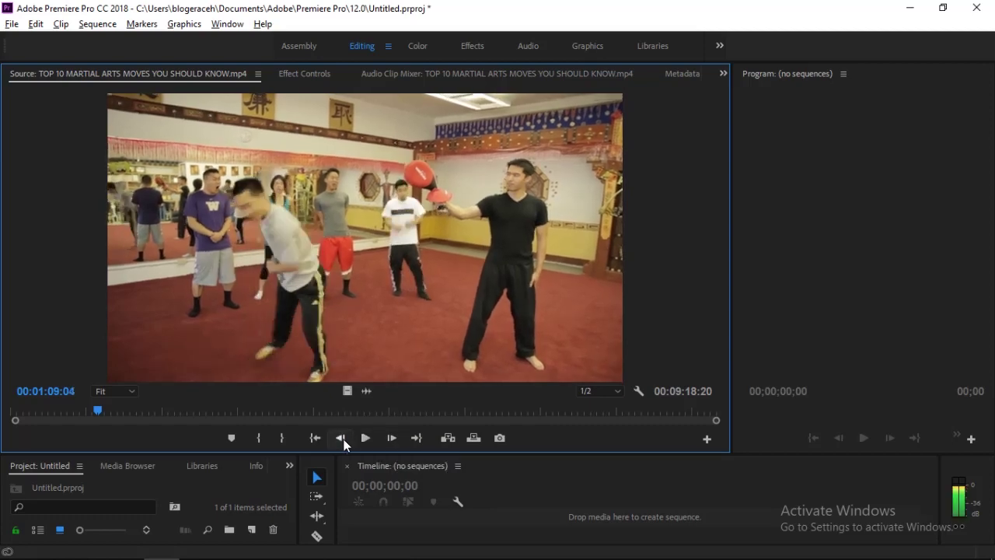
left_click(341, 437)
left_click(342, 438)
left_click(341, 438)
left_click(342, 438)
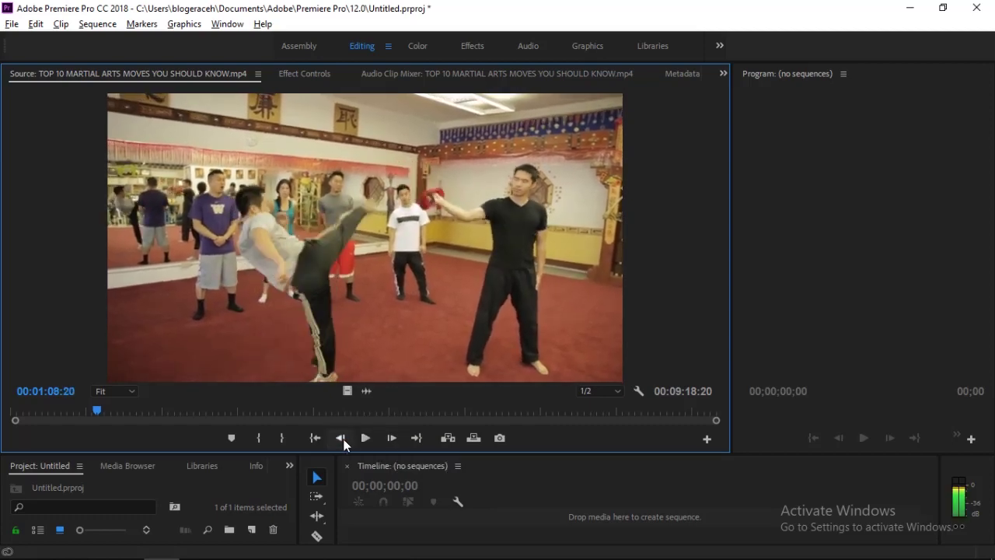
left_click(341, 438)
left_click(341, 438)
left_click(341, 438)
left_click(341, 437)
left_click(341, 438)
left_click(342, 438)
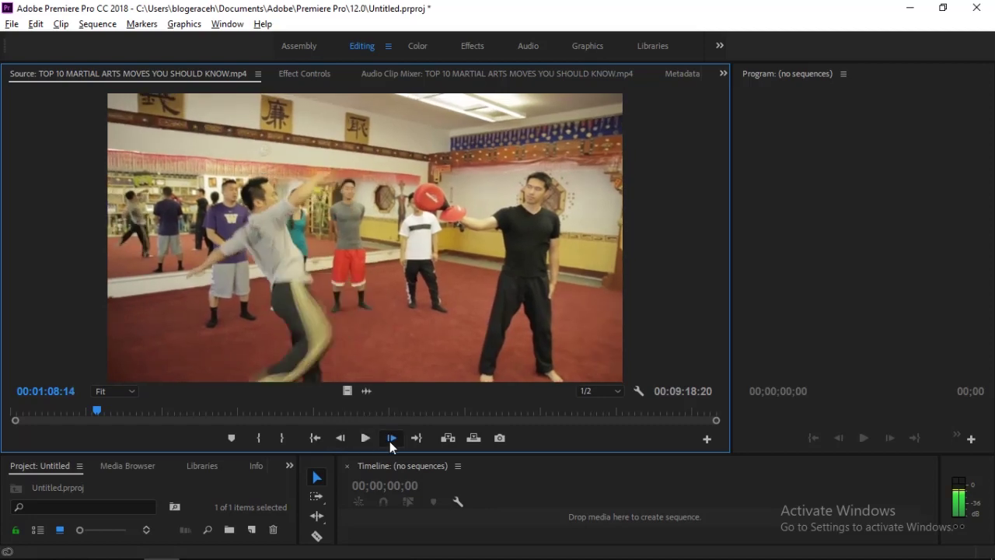
Fine-step the reference clip to 00:01:08:18, where the leg meets the pad
left_click(389, 441)
left_click(389, 441)
left_click(389, 441)
left_click(390, 441)
left_click(390, 441)
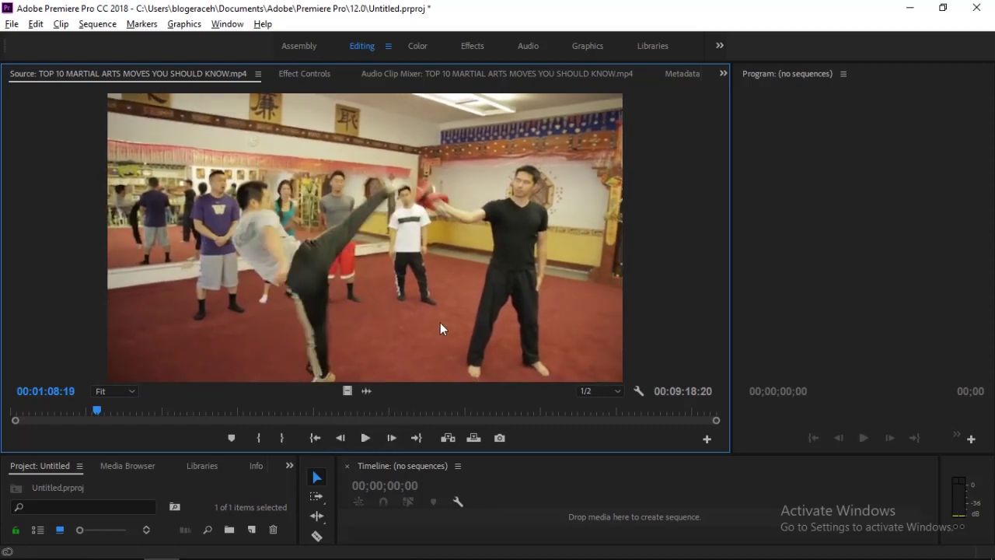
left_click(393, 438)
left_click(343, 438)
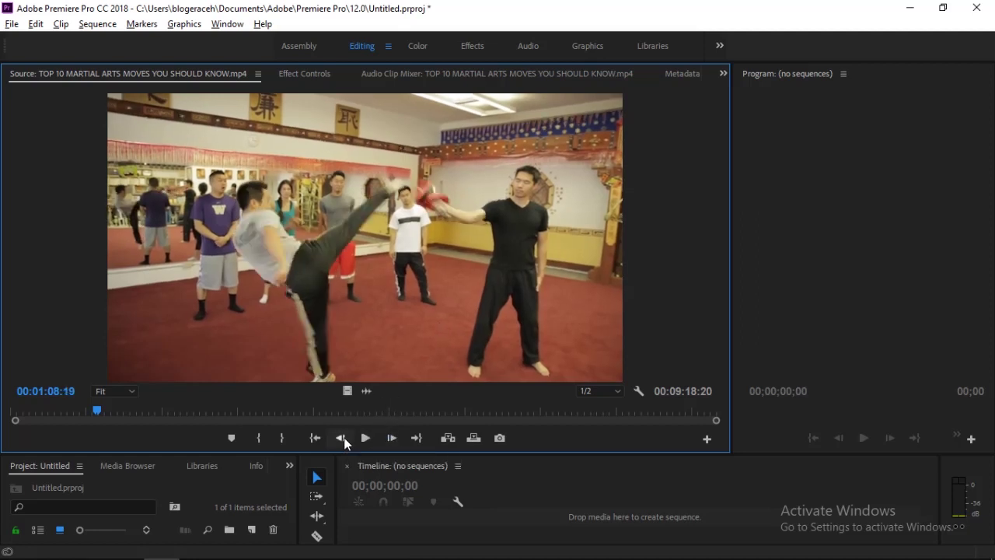
left_click(342, 438)
left_click(342, 437)
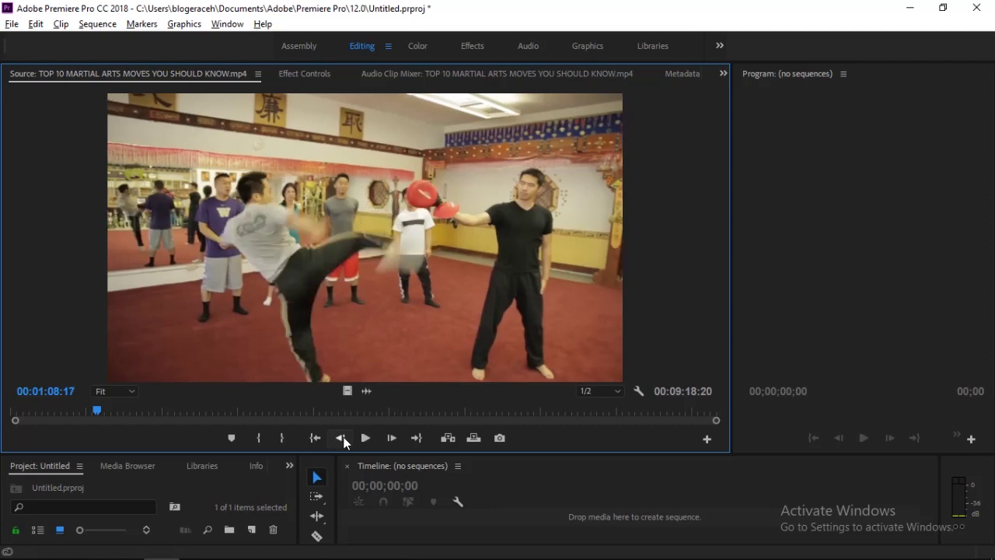
left_click(342, 438)
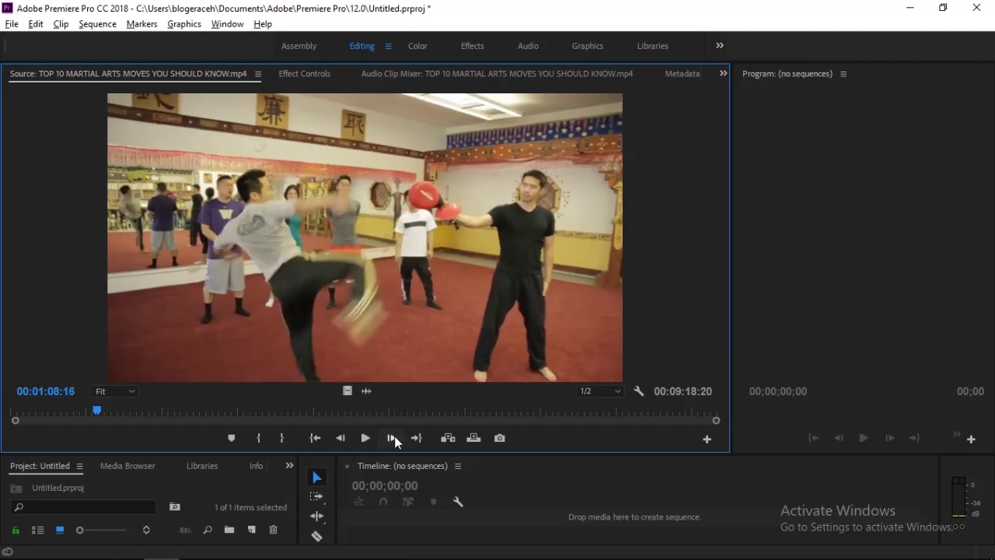
left_click(392, 438)
left_click(392, 437)
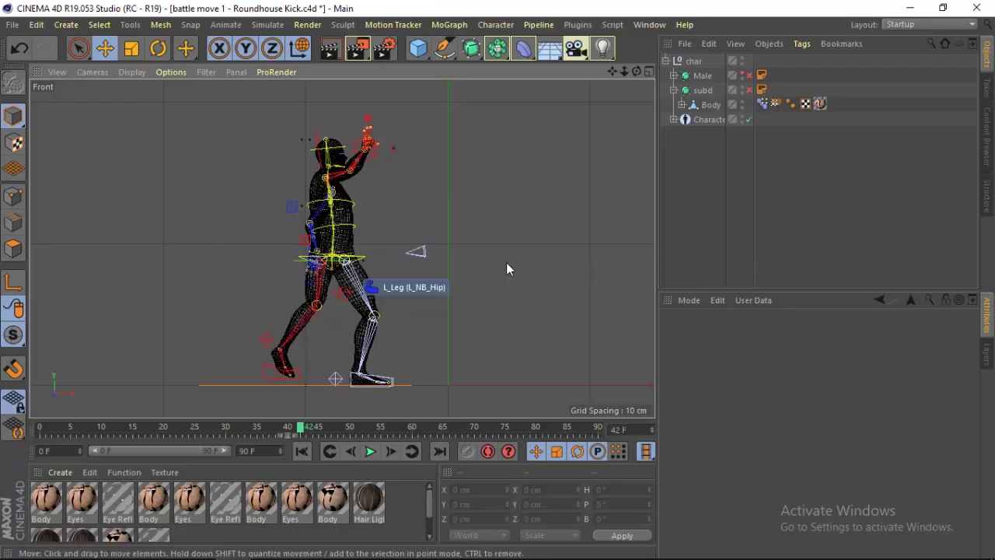
Show four views, maximise the Perspective view, and orbit in closer on the character
left_click(648, 71)
left_click(338, 70)
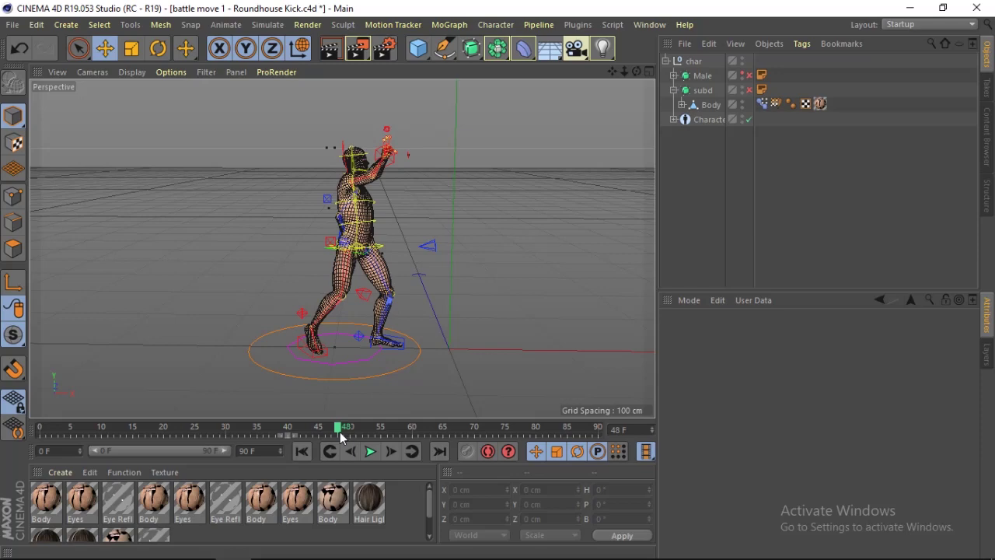
mouse_move(636, 72)
left_mouse_down()
mouse_move(620, 66)
mouse_move(639, 74)
left_mouse_up()
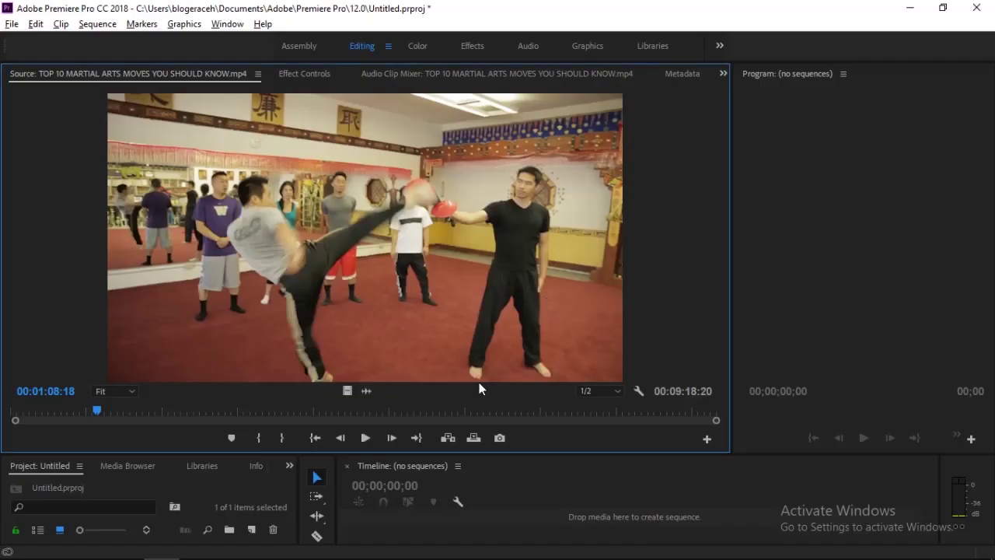
Step the reference clip back to 01:08:10, then forward to 01:08:17
left_click(343, 441)
left_click(343, 440)
left_click(343, 441)
left_click(343, 441)
left_click(342, 440)
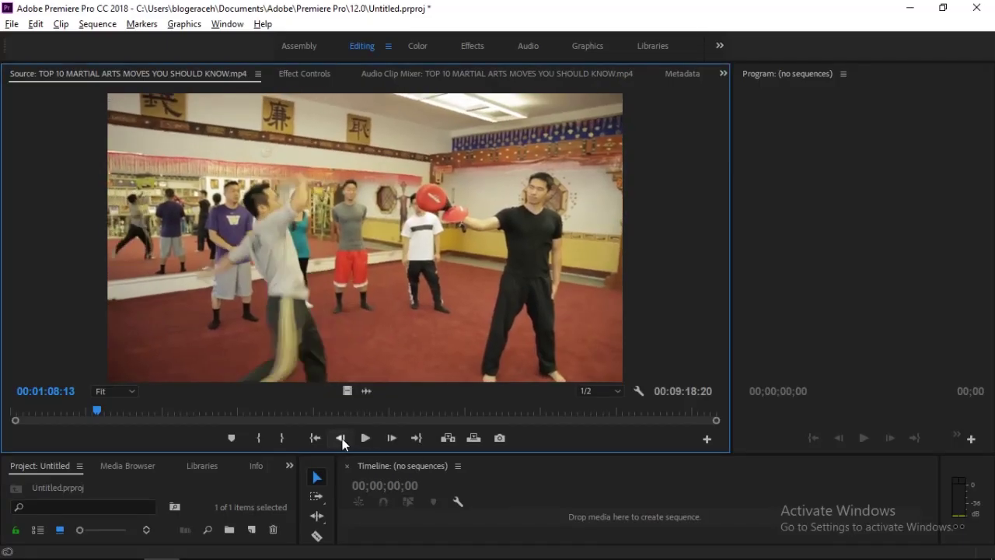
left_click(342, 440)
left_click(342, 440)
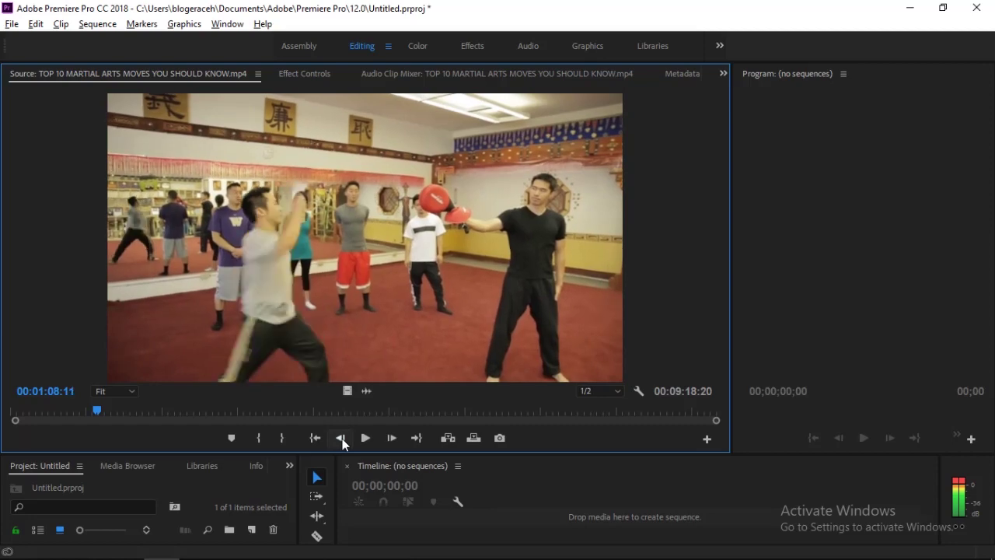
left_click(345, 438)
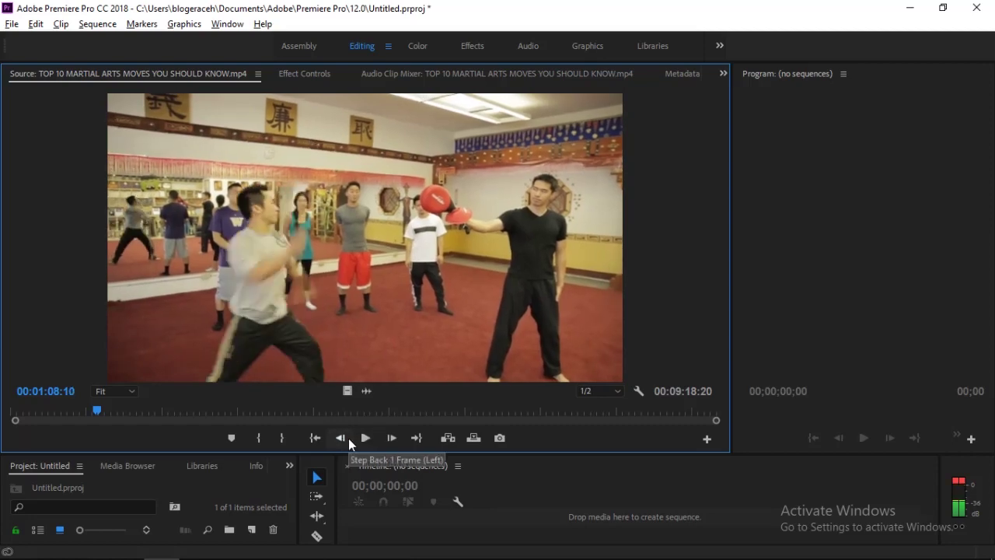
left_click(390, 438)
left_click(390, 437)
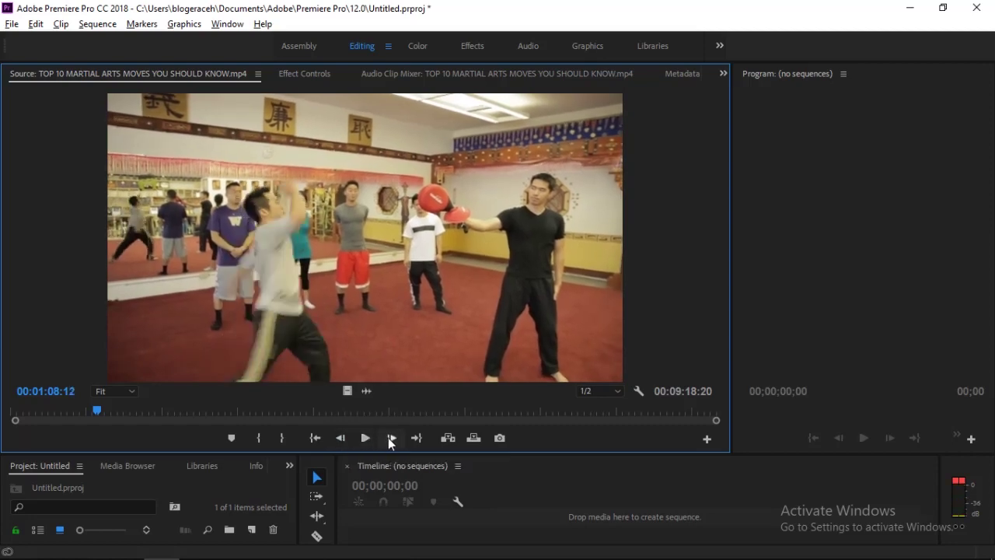
left_click(390, 439)
left_click(390, 440)
left_click(390, 439)
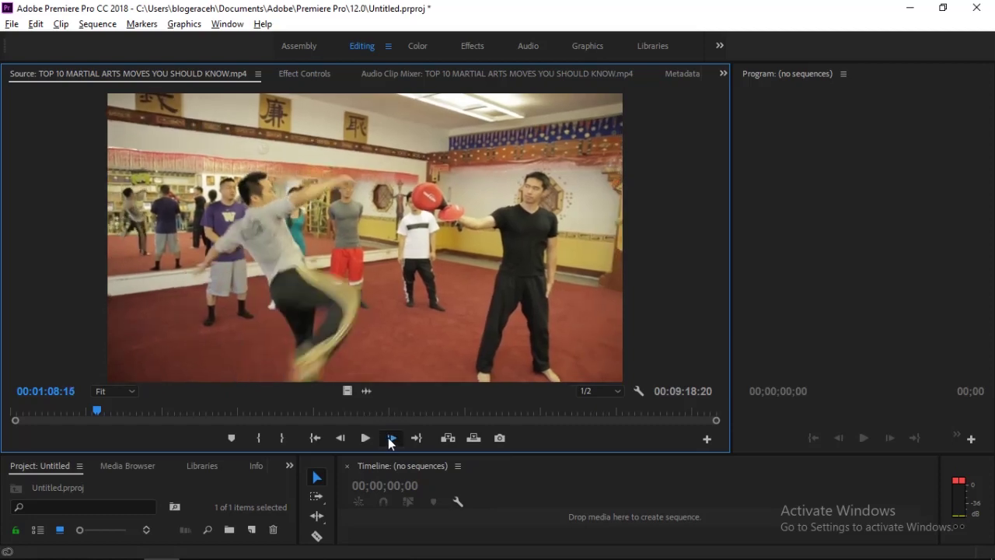
left_click(390, 439)
left_click(390, 439)
left_click(390, 440)
left_click(391, 440)
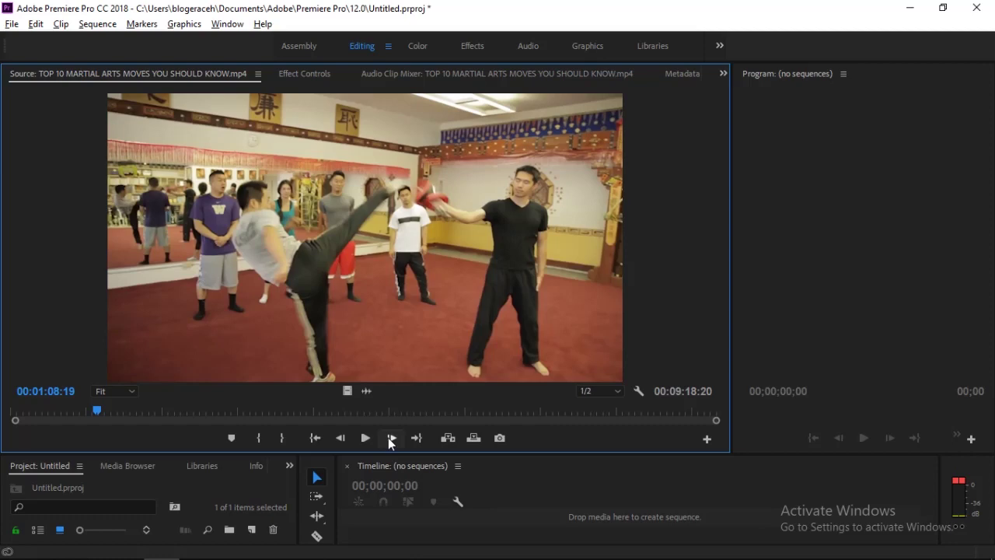
Step back a few frames through the kick and return to 00:01:08:17
left_click(344, 438)
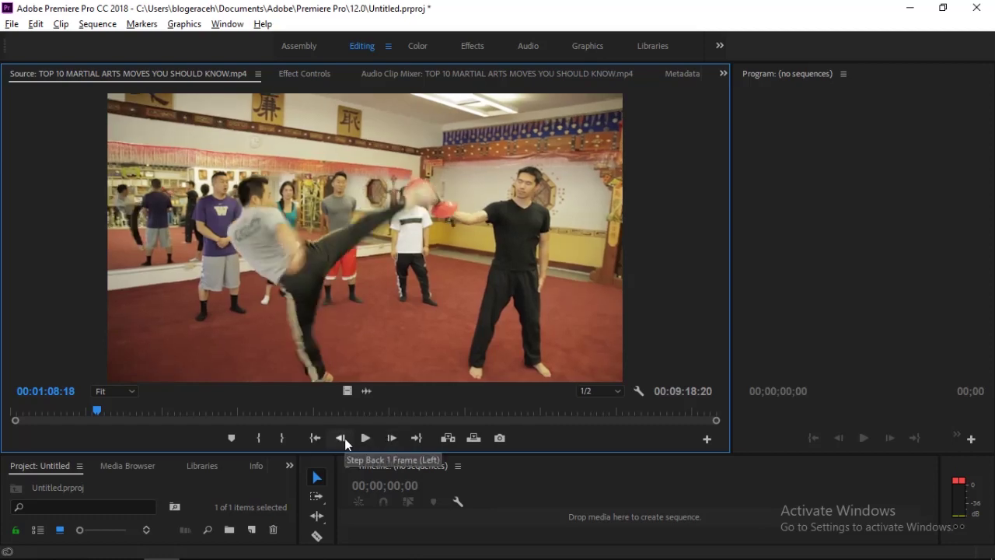
left_click(347, 439)
left_click(340, 437)
left_click(340, 437)
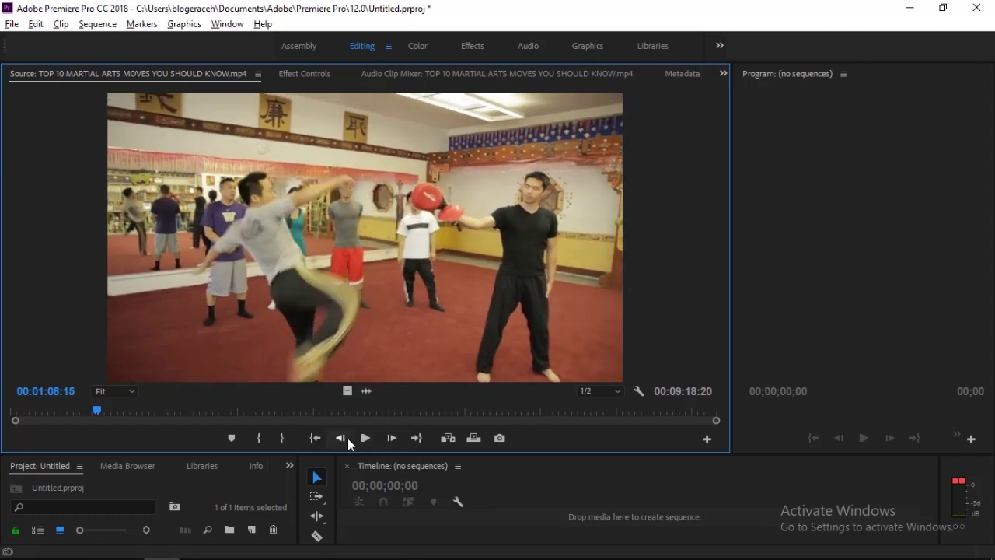
left_click(340, 438)
left_click(388, 440)
left_click(388, 441)
left_click(388, 440)
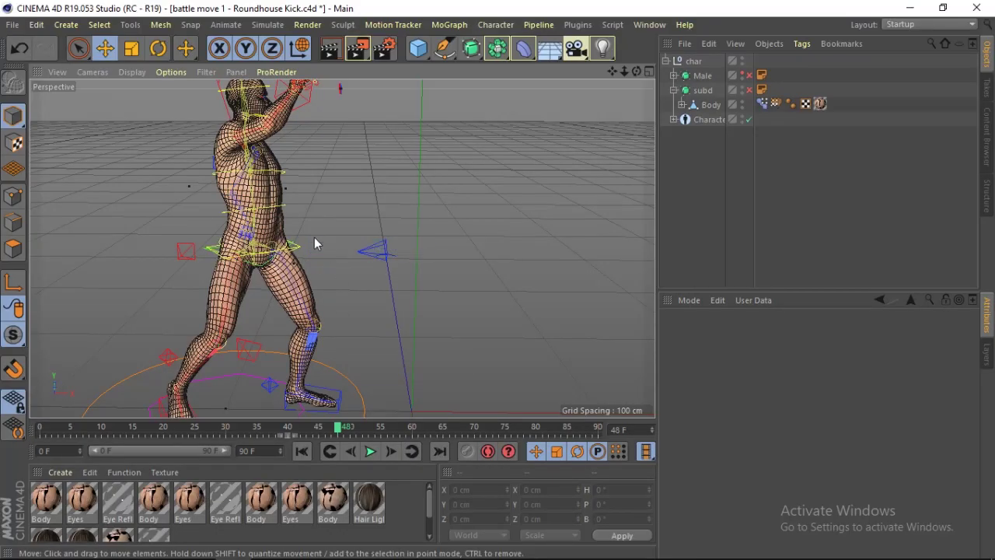
Zoom and orbit around the character and select the torso controller at the hips
left_click_drag(629, 75, 556, 102)
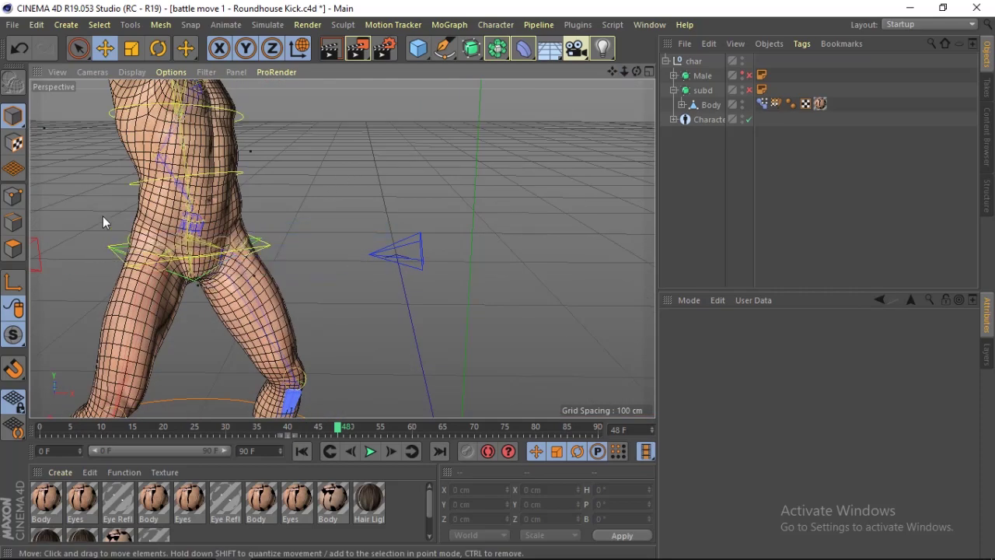
left_click(261, 239)
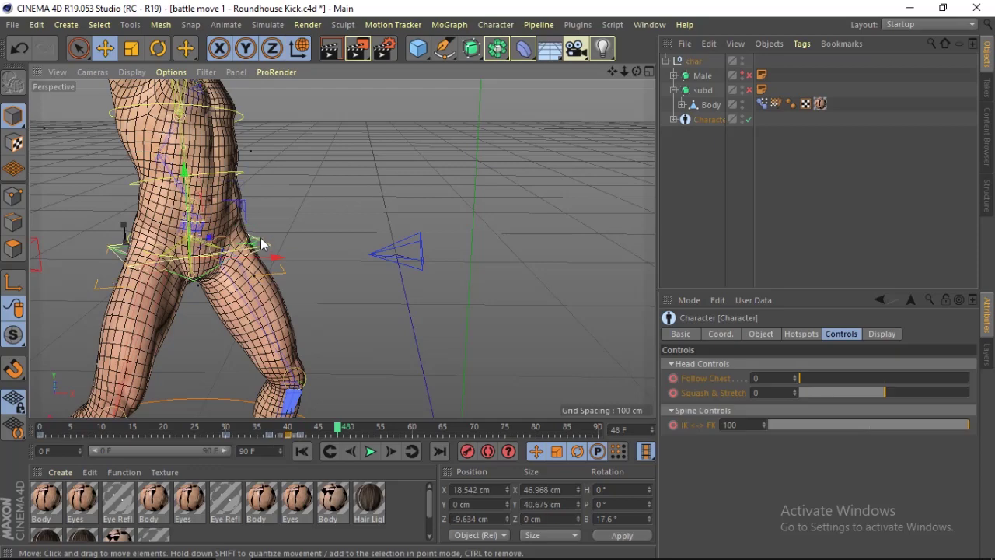
mouse_move(636, 71)
left_mouse_down()
mouse_move(607, 78)
mouse_move(407, 208)
left_mouse_up()
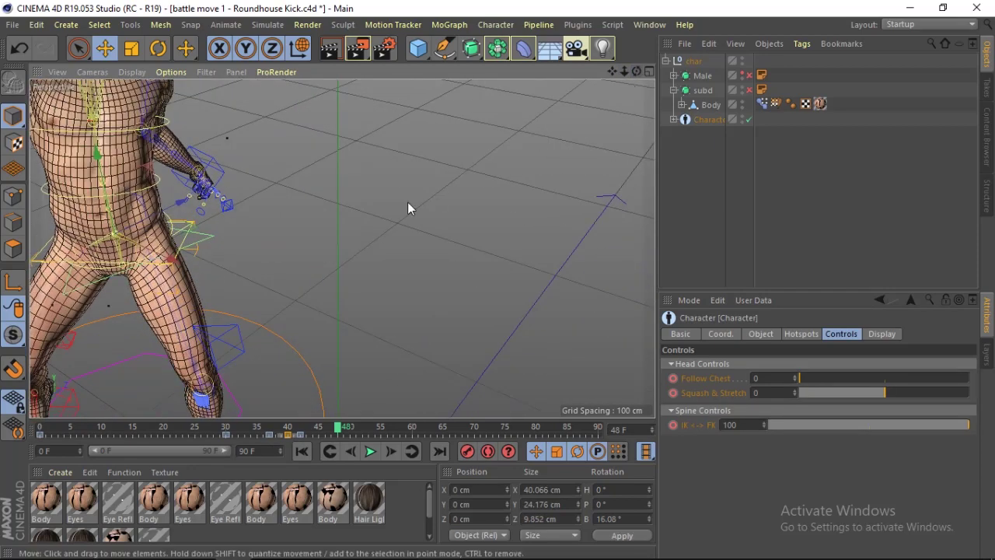
left_click(212, 238)
left_click(209, 237)
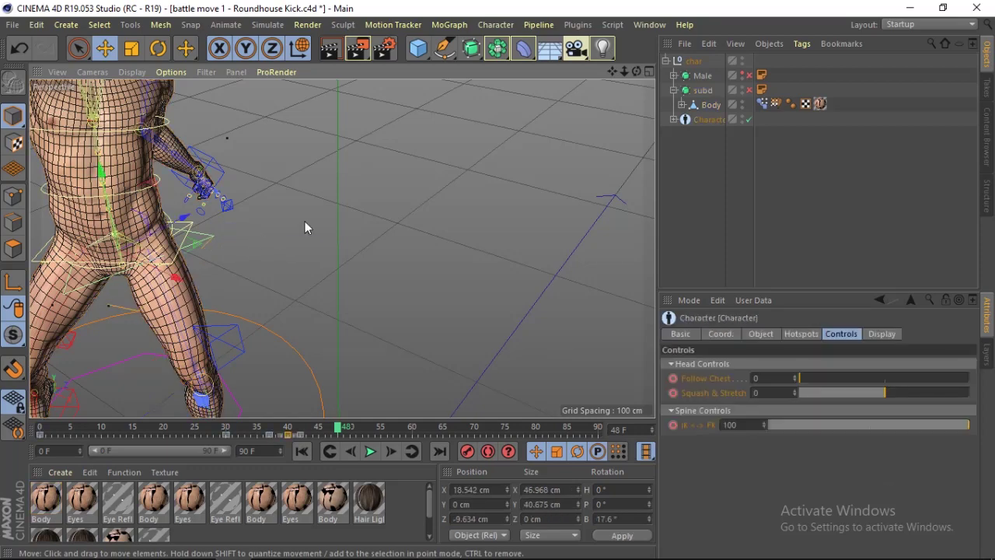
left_click_drag(636, 71, 591, 108)
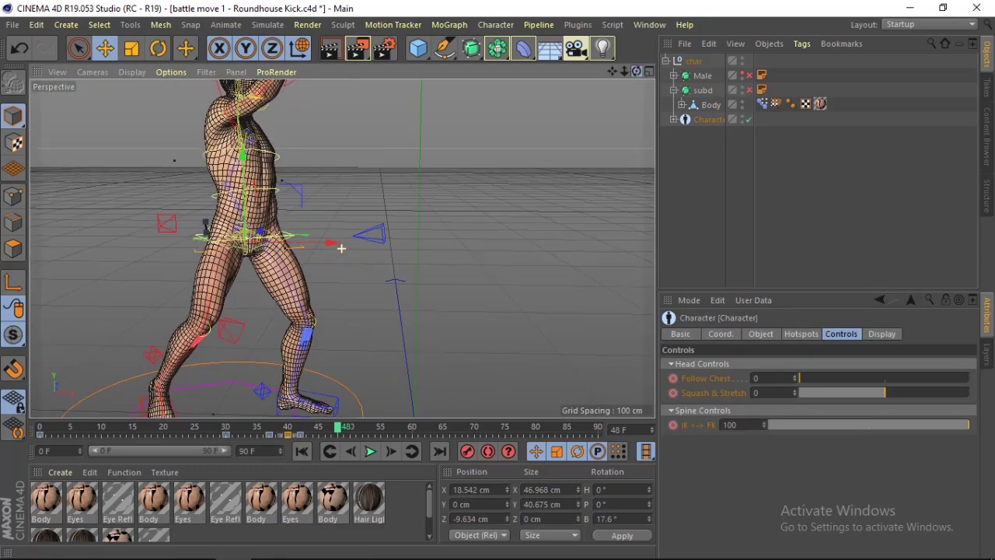
Rotate the torso controller to about 103° bank, then shift it slightly along Z
left_click(157, 50)
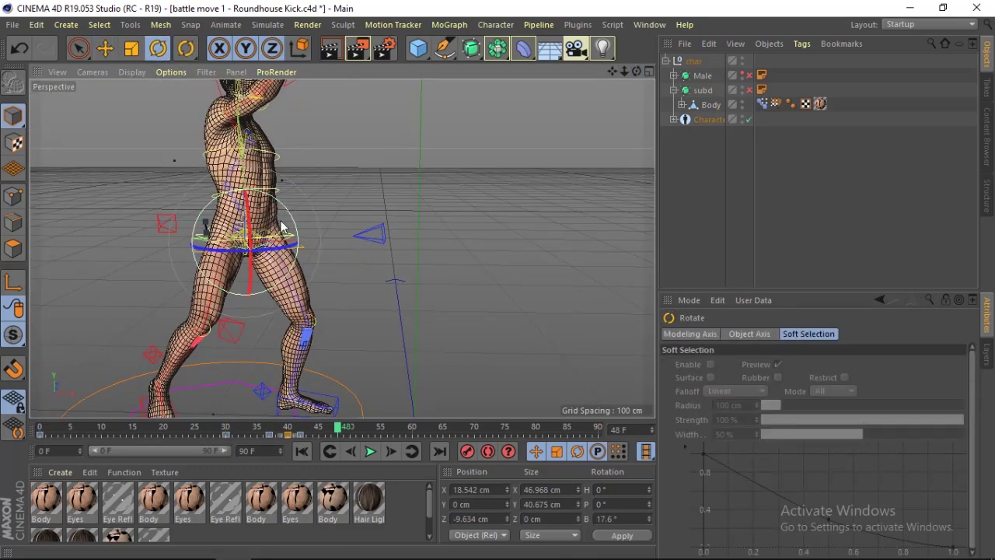
left_click_drag(263, 245, 342, 235)
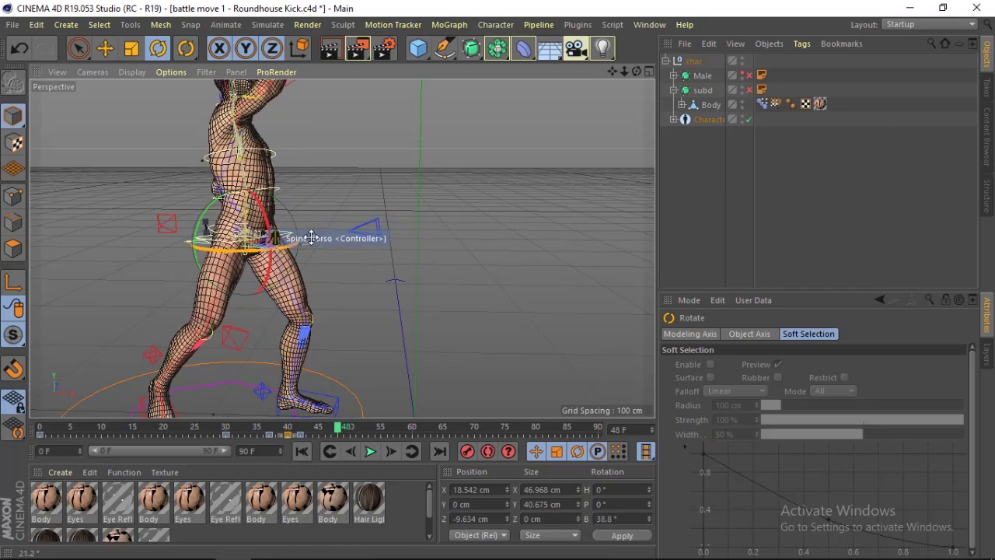
key("alt+Tab")
key("alt+Tab")
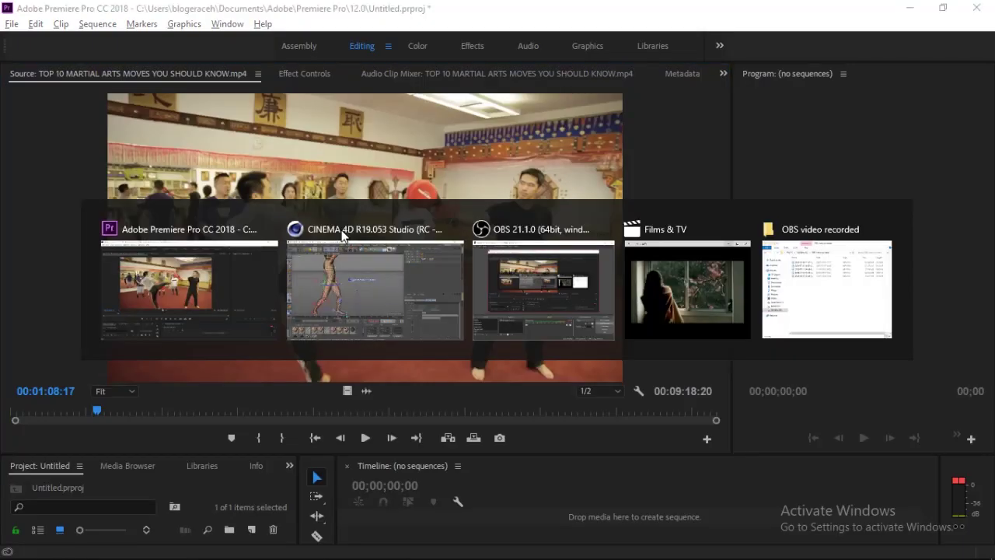
left_click_drag(278, 244, 322, 238)
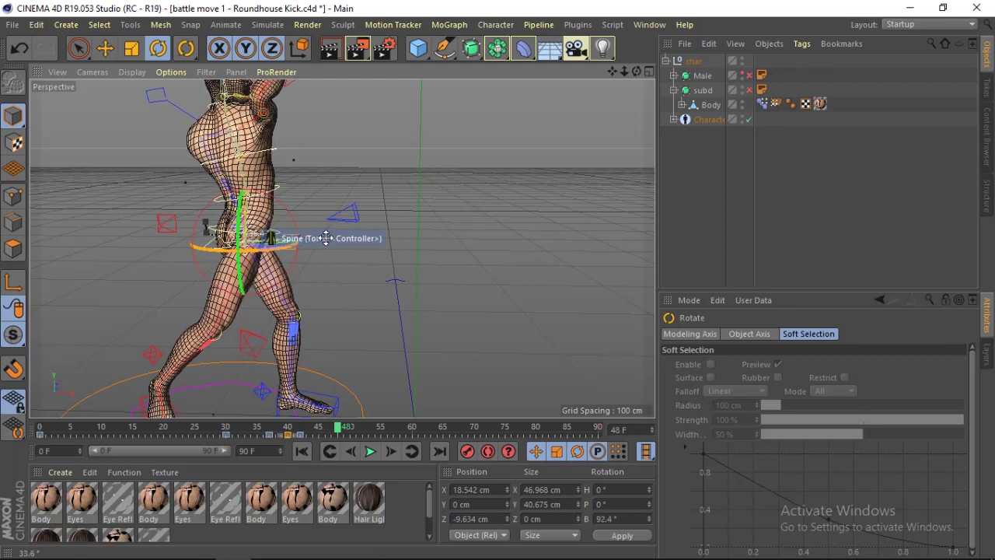
left_click(108, 48)
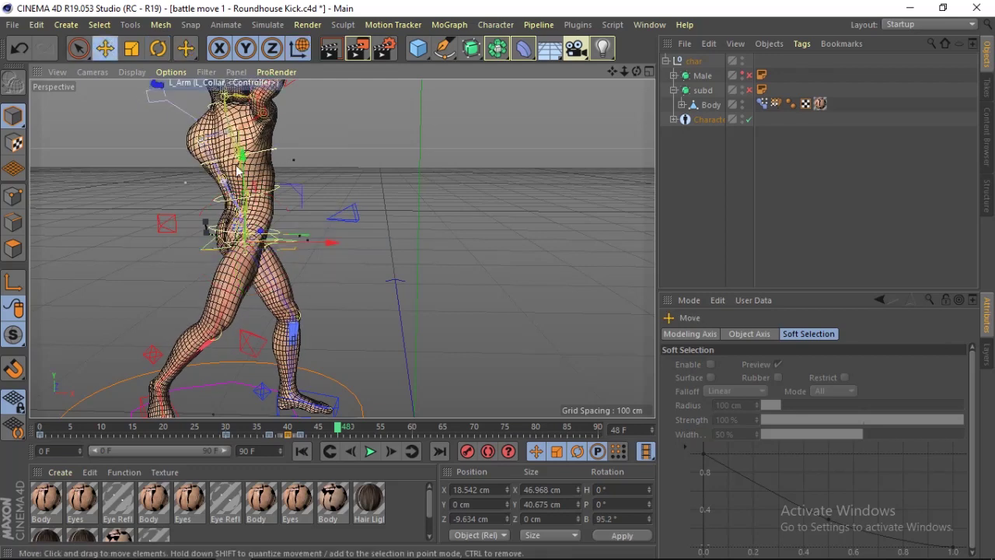
left_click(159, 49)
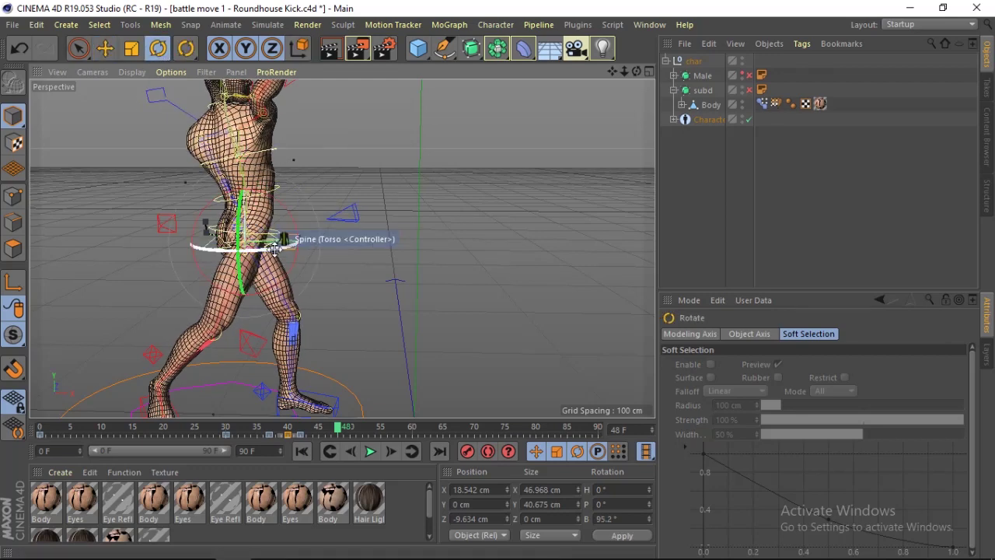
left_click_drag(290, 242, 285, 245)
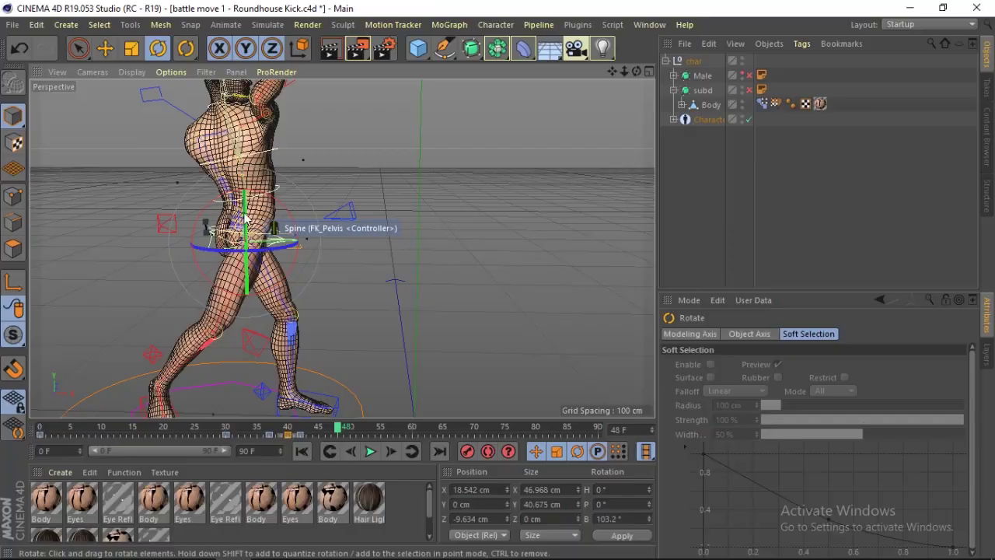
key("e")
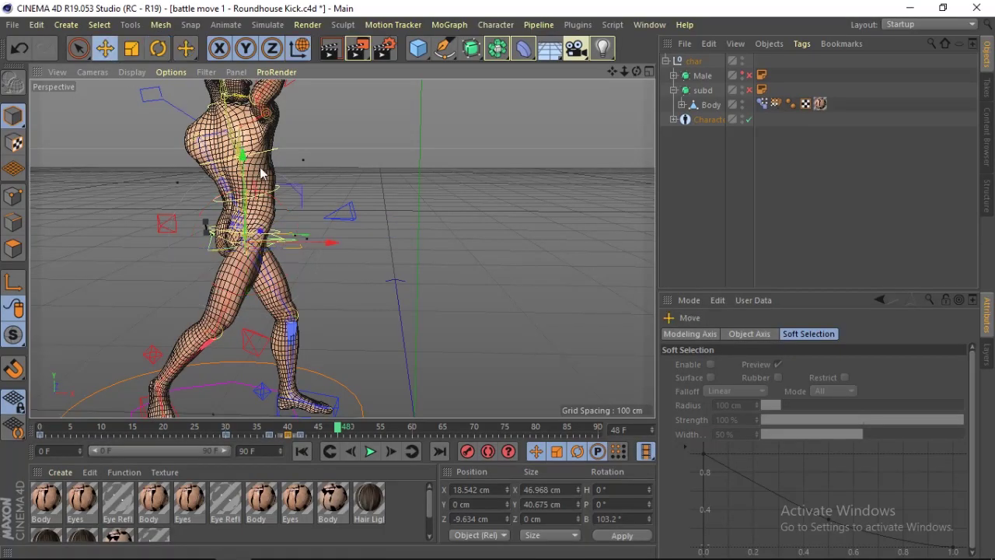
left_click_drag(244, 159, 311, 238)
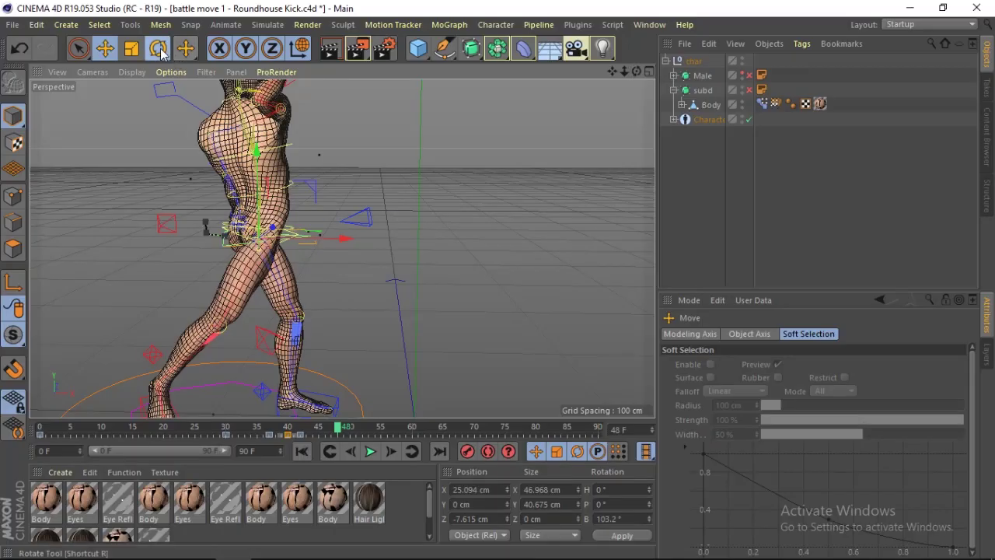
Rotate the FK_Pelvis controller to twist and tilt the hips into the kick
left_click(159, 48)
left_click_drag(304, 243, 309, 245)
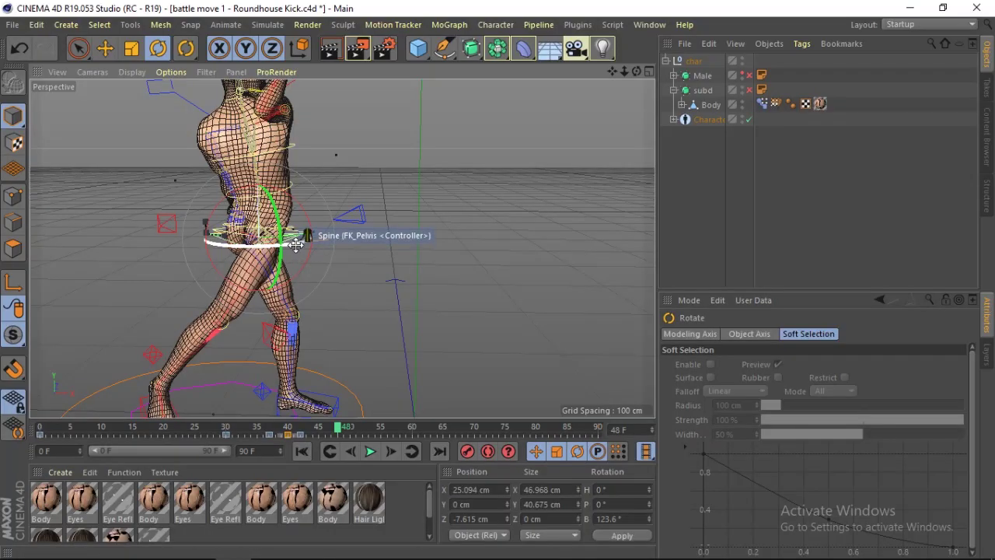
left_click_drag(303, 242, 284, 209)
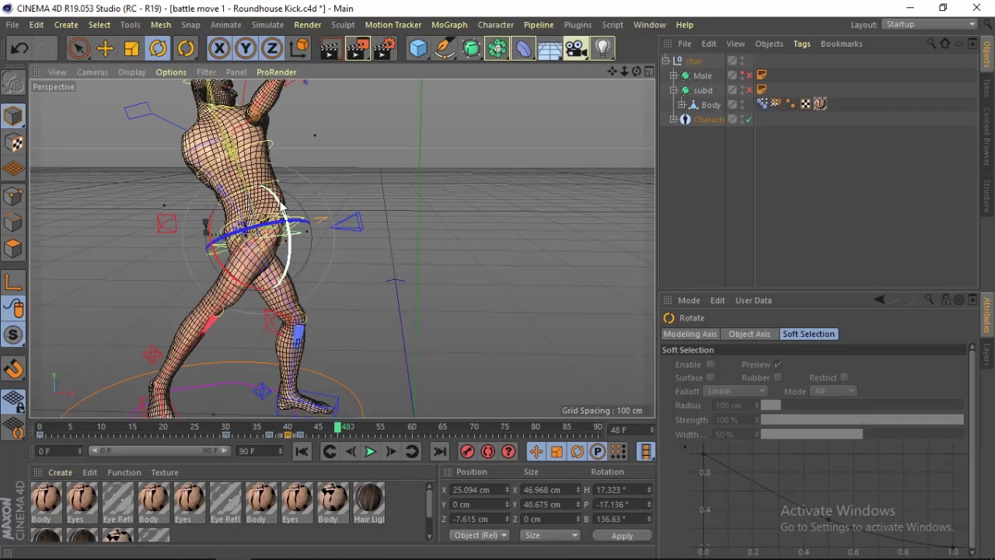
left_click_drag(285, 210, 295, 212)
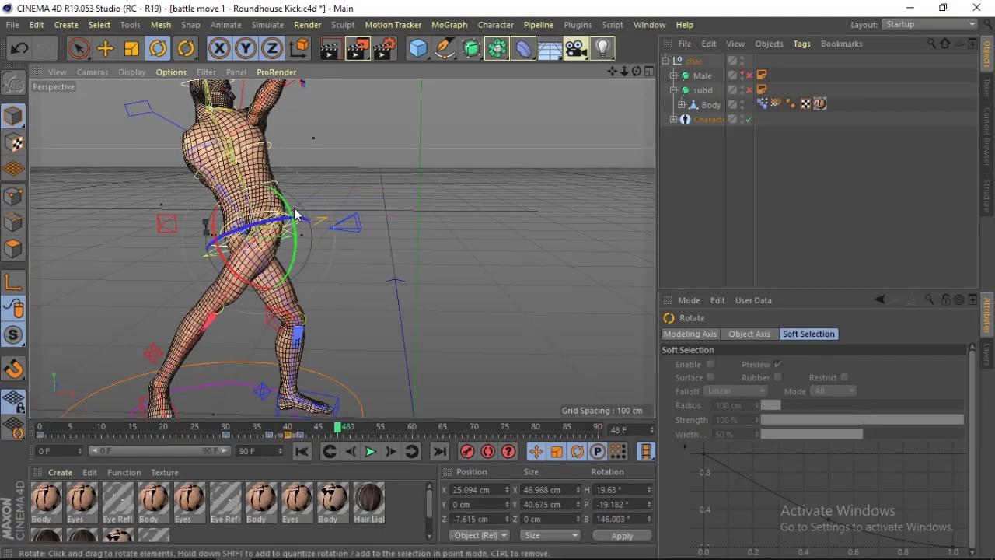
Select the R_Leg controller, swing the foot out forward and turn its heading
left_click_drag(636, 71, 342, 248)
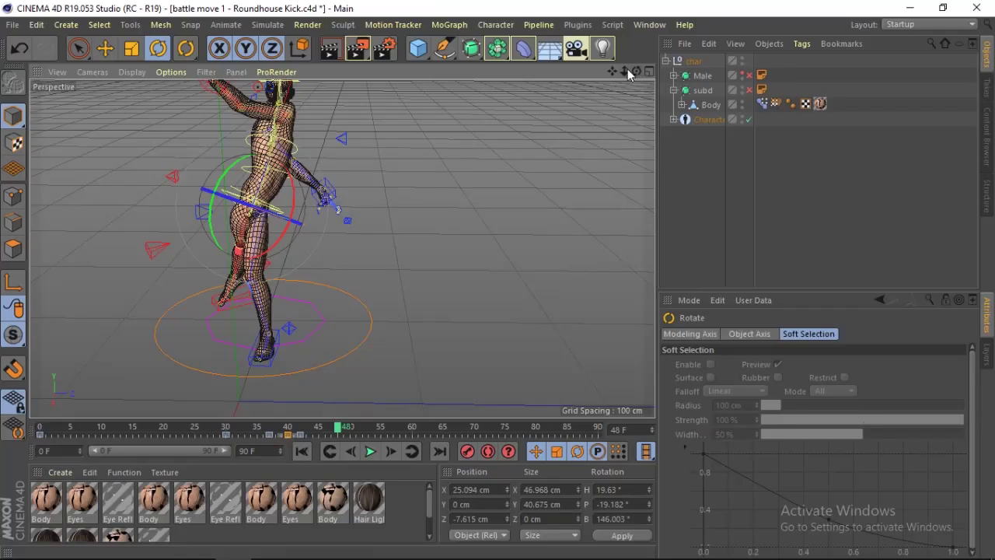
left_click_drag(636, 73, 343, 257)
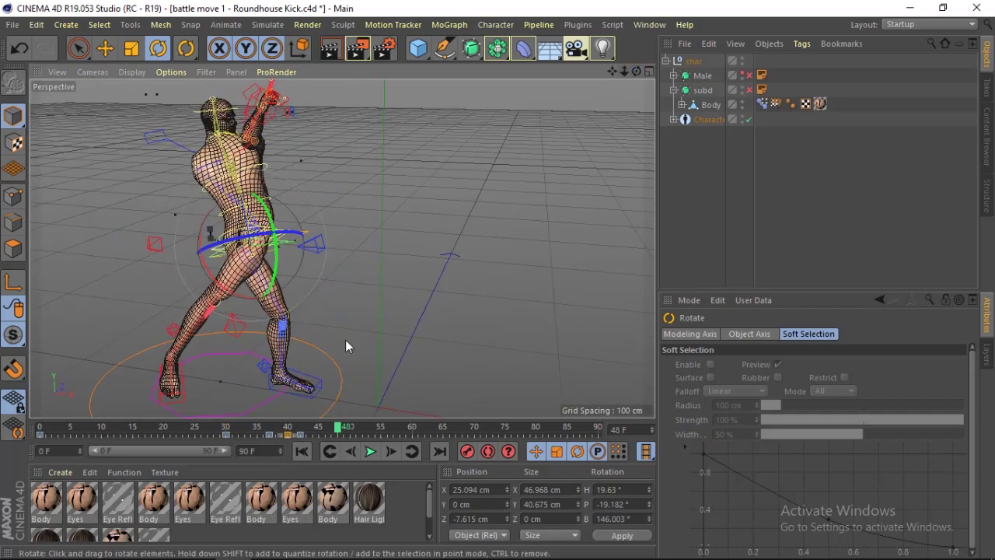
left_click(195, 389)
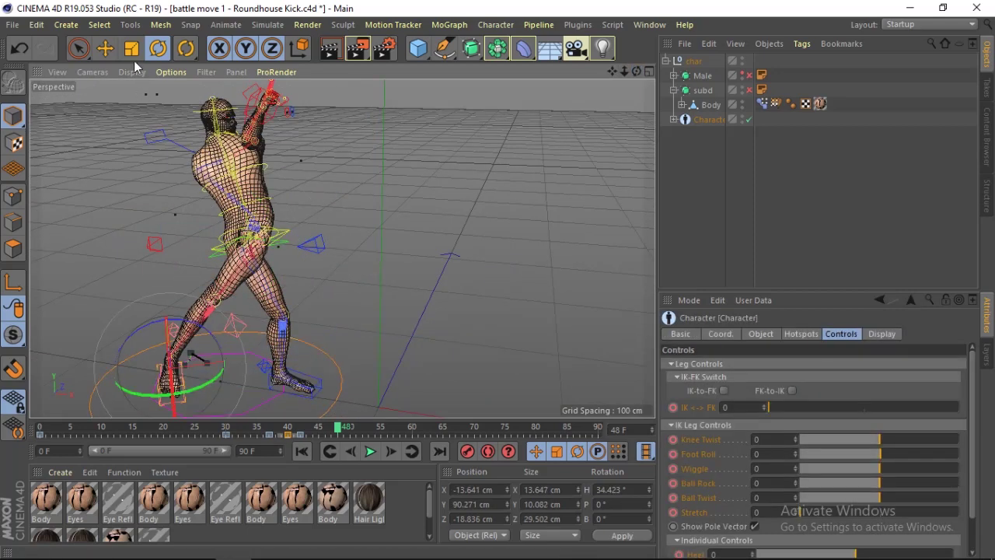
left_click(106, 49)
mouse_move(208, 368)
left_mouse_down()
mouse_move(349, 337)
mouse_move(354, 280)
left_mouse_up()
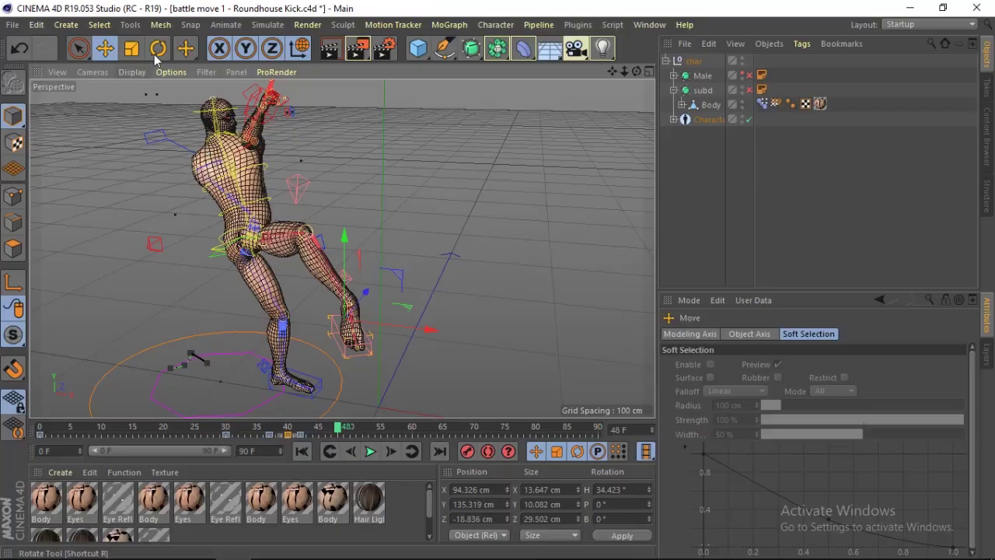
key("r")
mouse_move(340, 346)
left_mouse_down()
mouse_move(458, 305)
mouse_move(440, 300)
mouse_move(450, 320)
left_mouse_up()
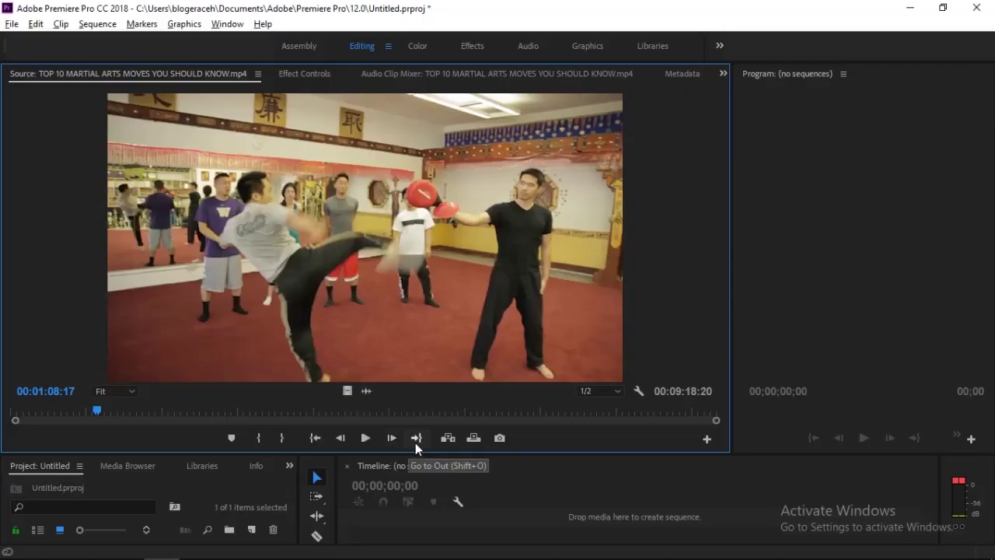
left_click(388, 442)
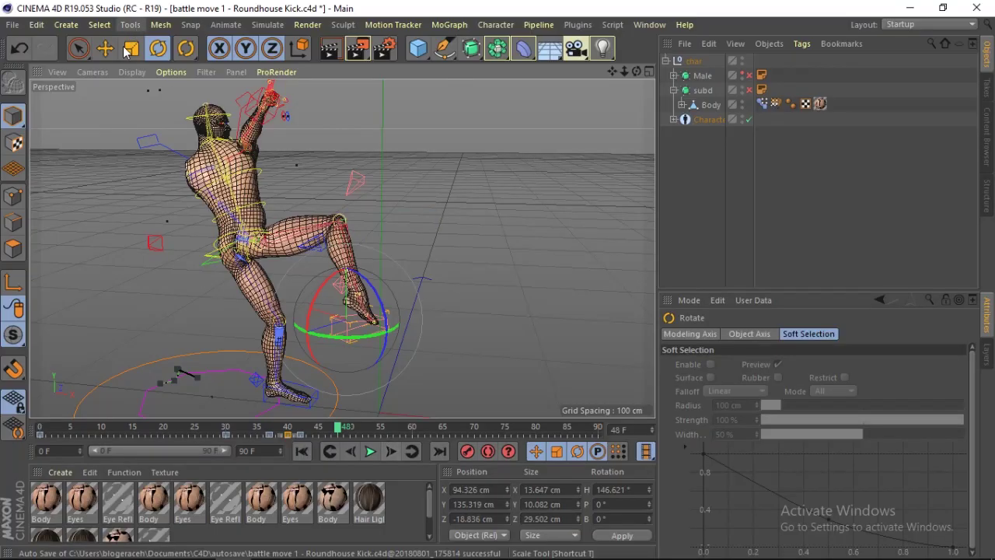
Raise and extend the right foot to X 110.397, Y 176.25, Z -18.836 cm
key("e")
left_click_drag(416, 327, 467, 325)
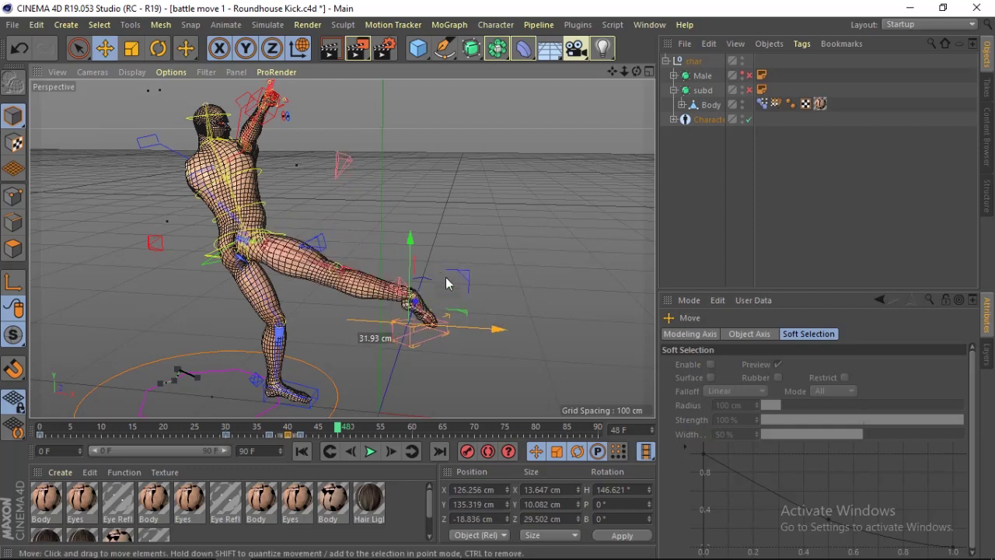
left_click_drag(424, 264, 392, 199)
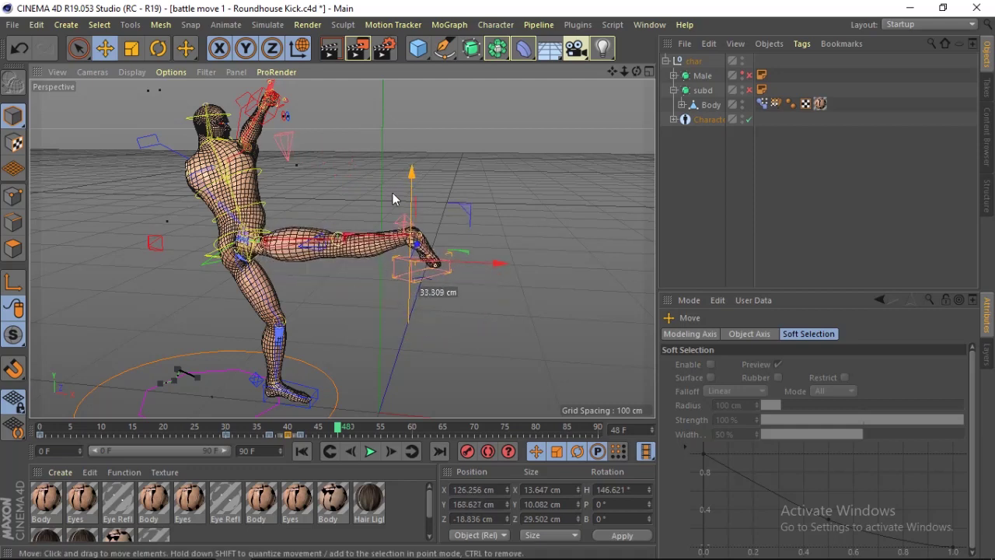
left_click_drag(465, 262, 430, 263)
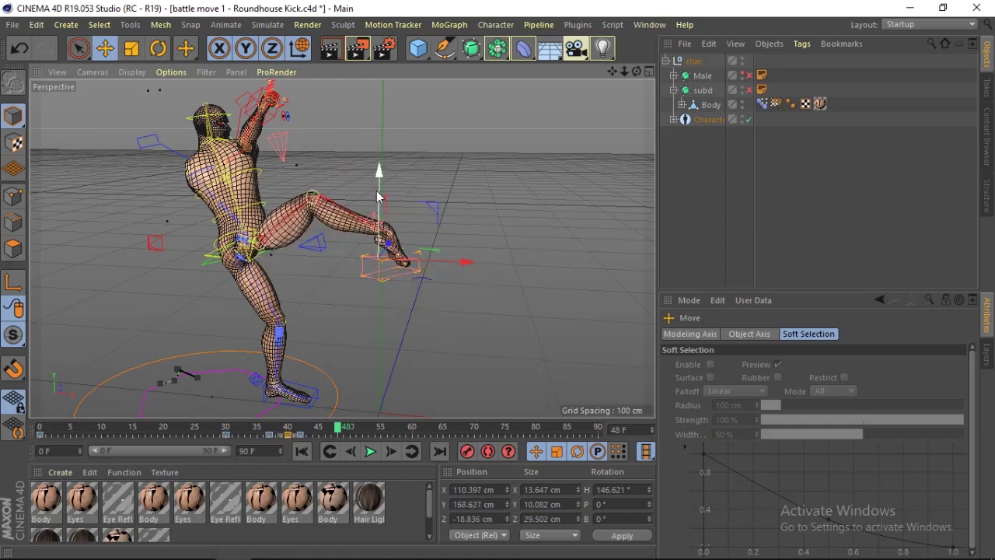
left_click_drag(379, 194, 378, 178)
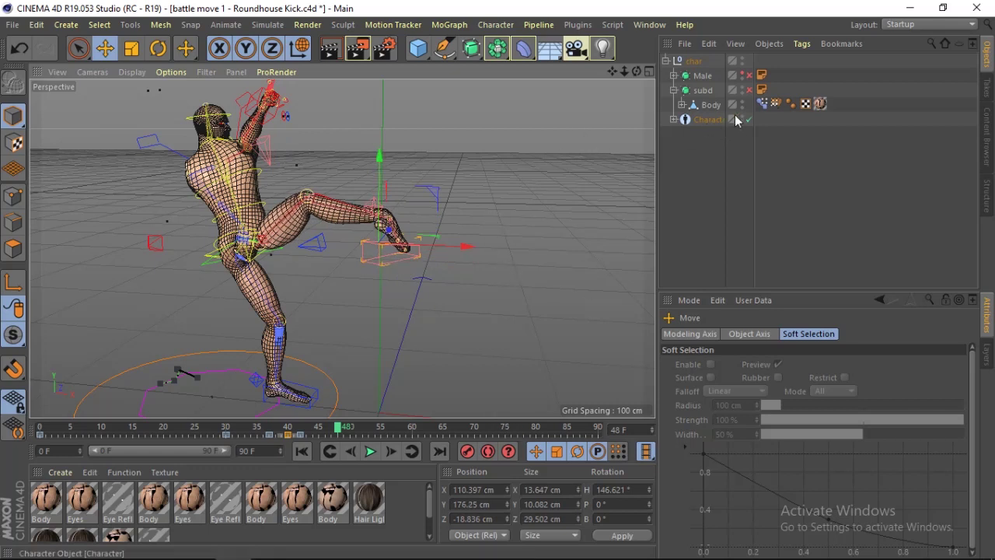
Select the kicking foot's R_Leg IK controller and set its Toe bend to 0
left_click(711, 120)
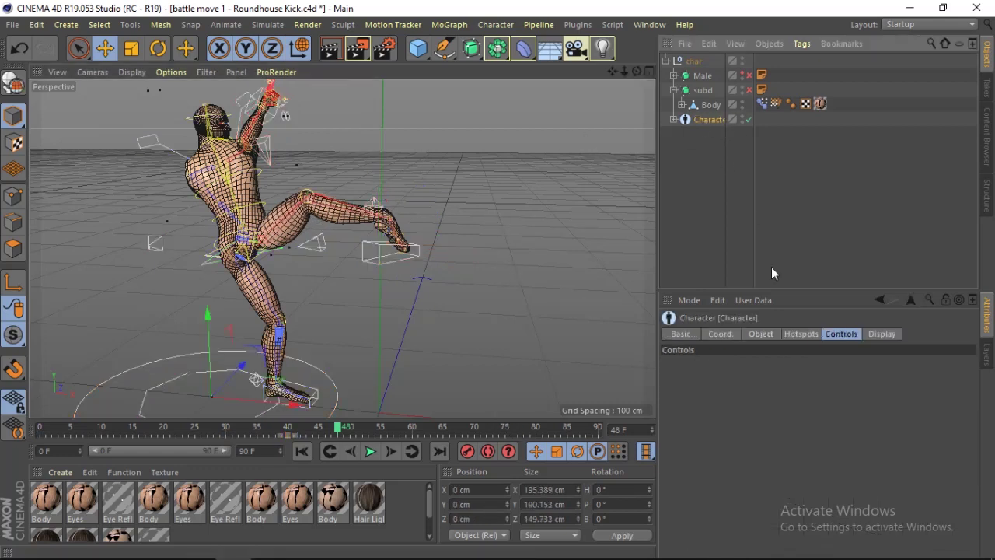
left_click(391, 253)
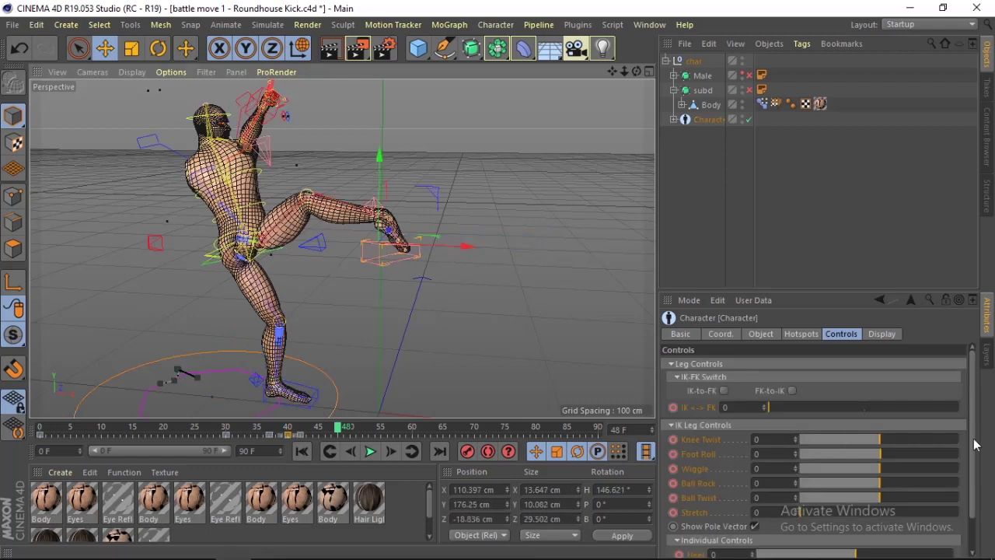
scroll(976, 445, "down", 2)
left_click_drag(872, 549, 856, 549)
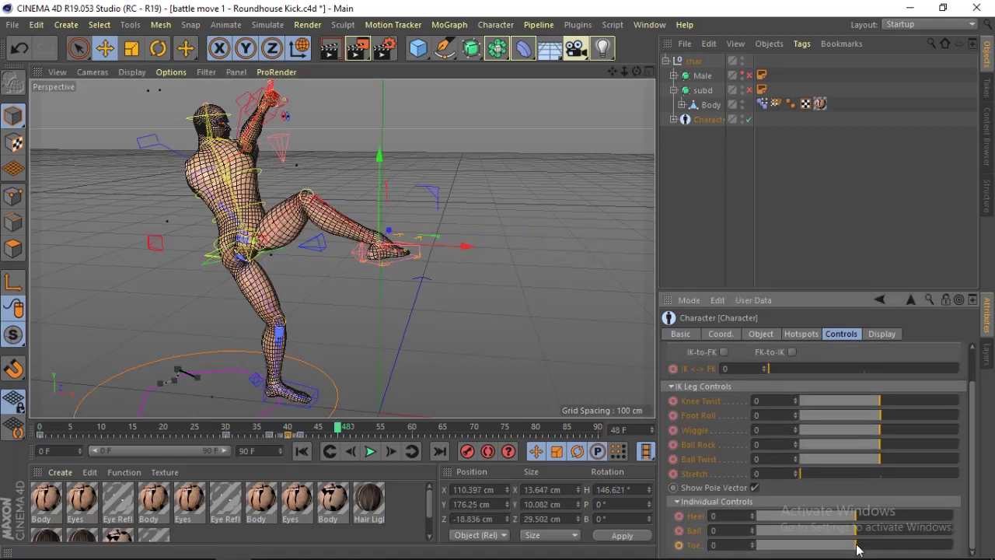
Turn the kicking foot's heading, then raise it and push it further out and forward
key("r")
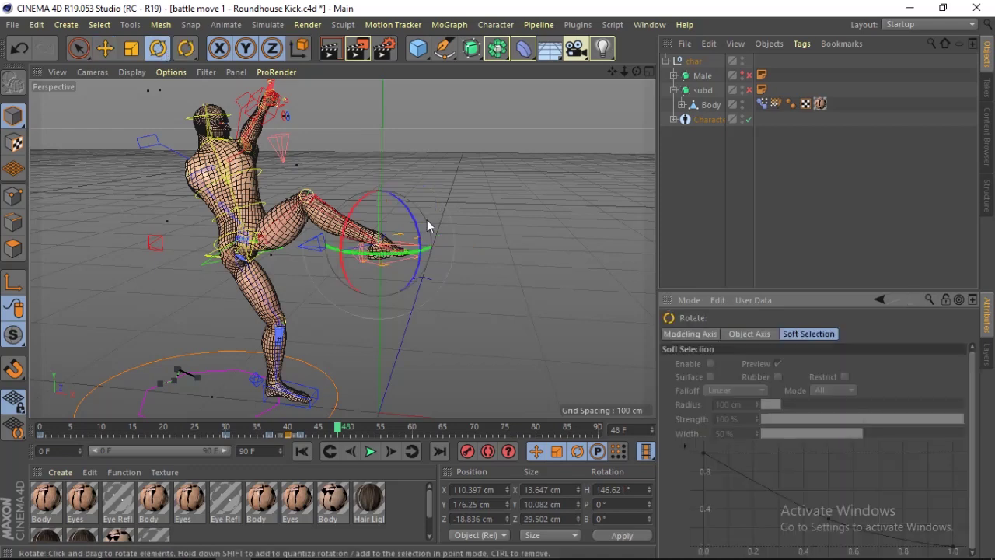
left_click_drag(414, 200, 411, 209)
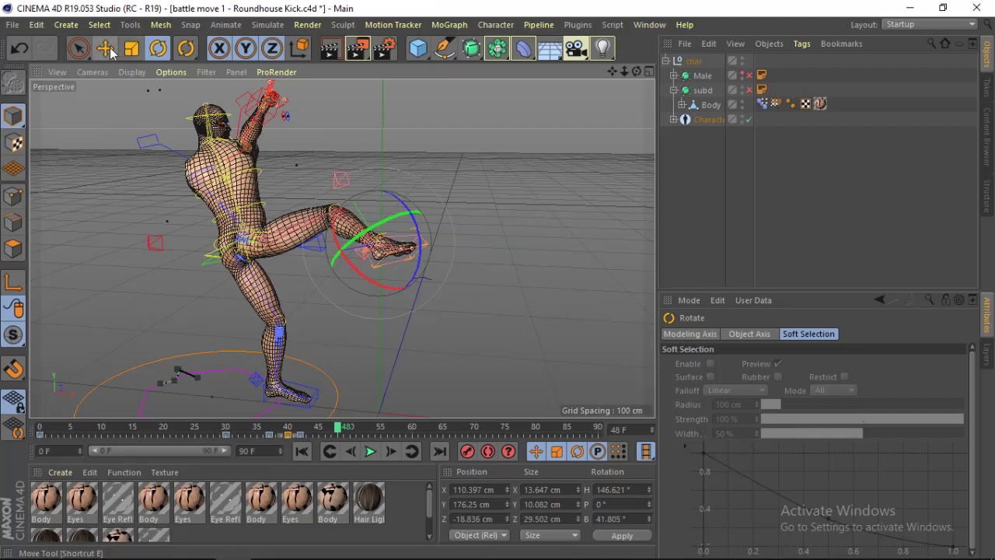
left_click_drag(361, 276, 413, 218)
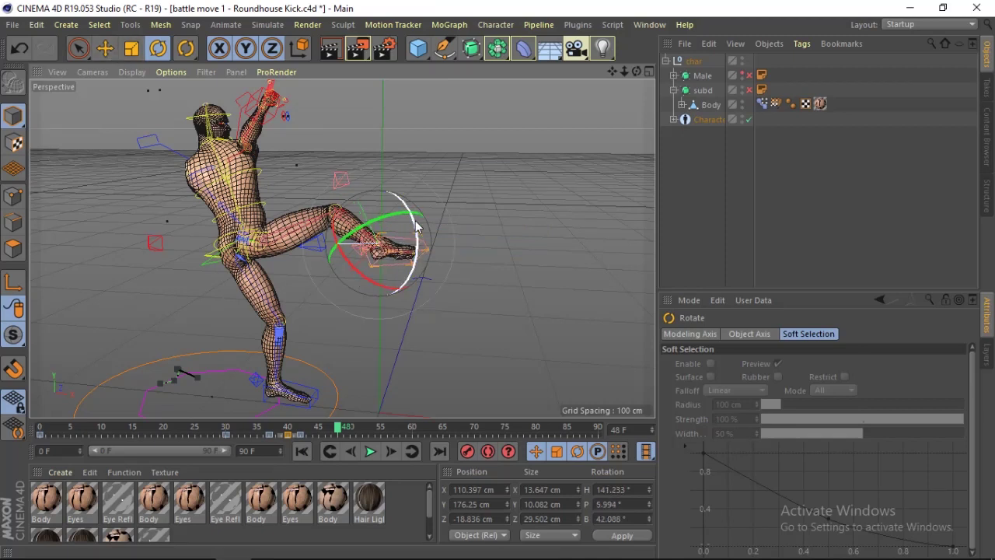
left_click(110, 51)
mouse_move(384, 185)
left_mouse_down()
mouse_move(401, 164)
mouse_move(478, 200)
left_mouse_up()
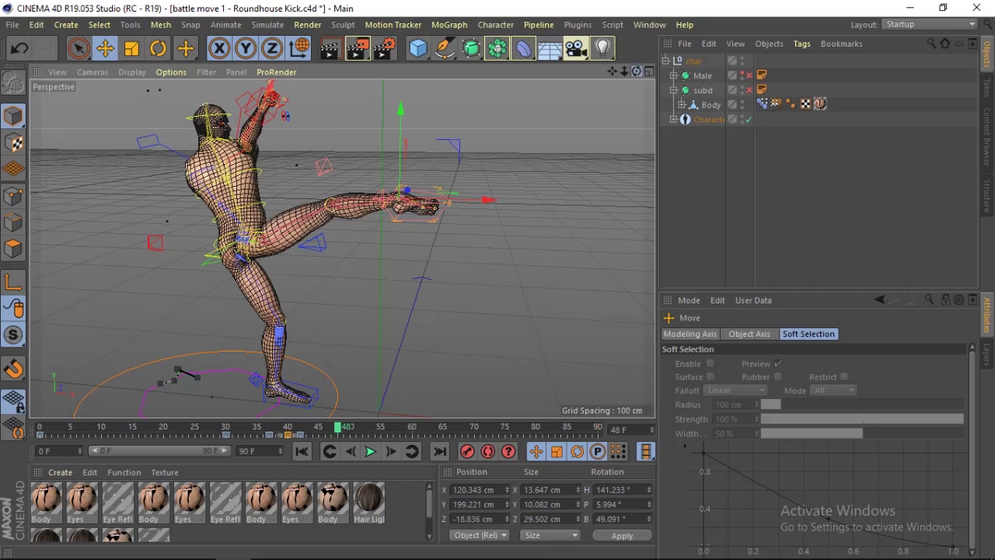
left_click_drag(636, 71, 560, 81)
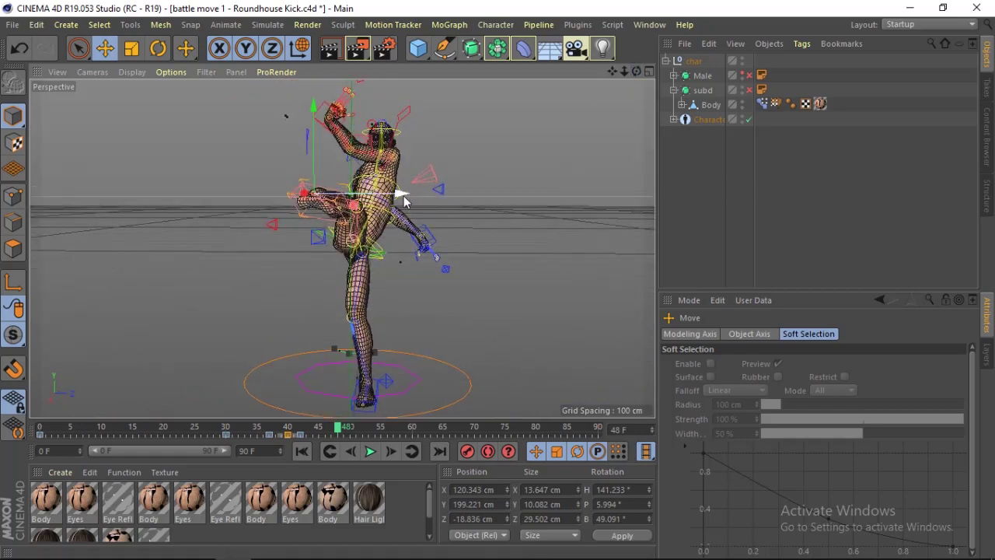
left_click_drag(404, 195, 454, 190)
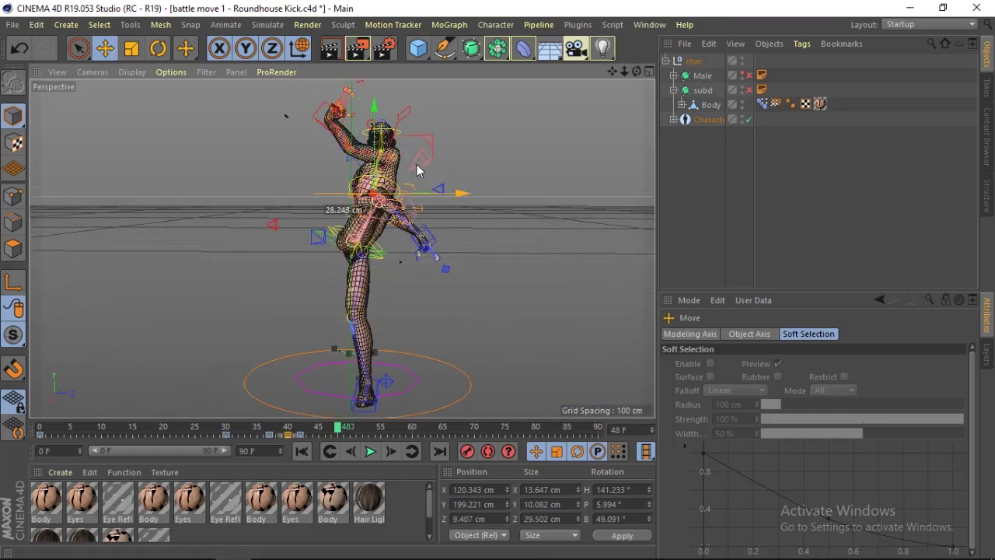
left_click_drag(636, 71, 544, 86)
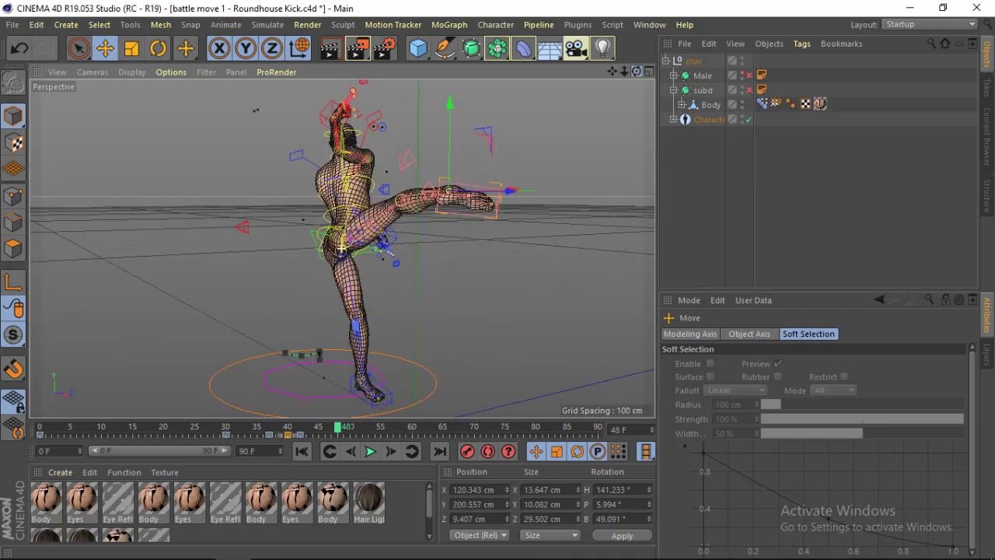
Tilt the kicking foot about 40° and slide it outward to X 123.491, Y 200.557, Z 9.407 cm
key("r")
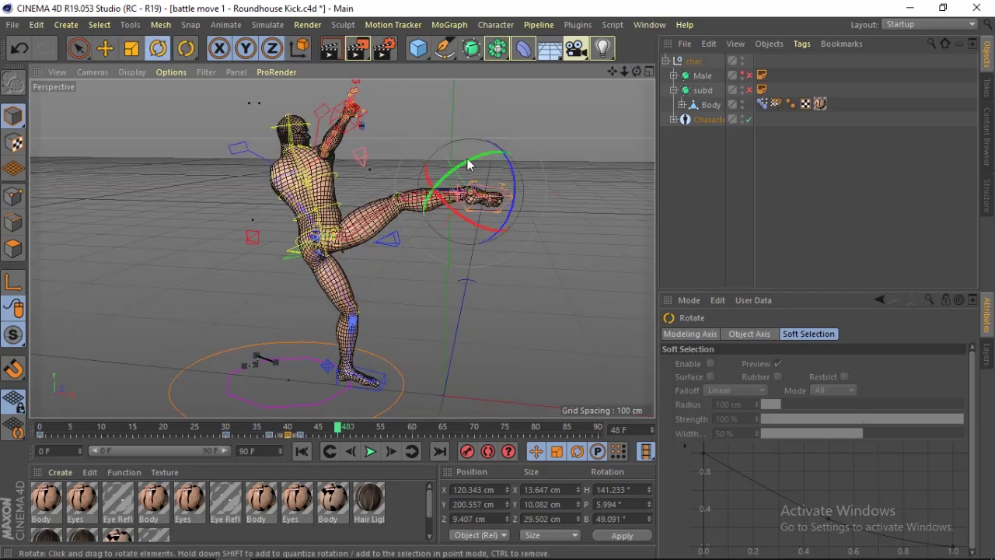
left_click_drag(515, 199, 506, 155)
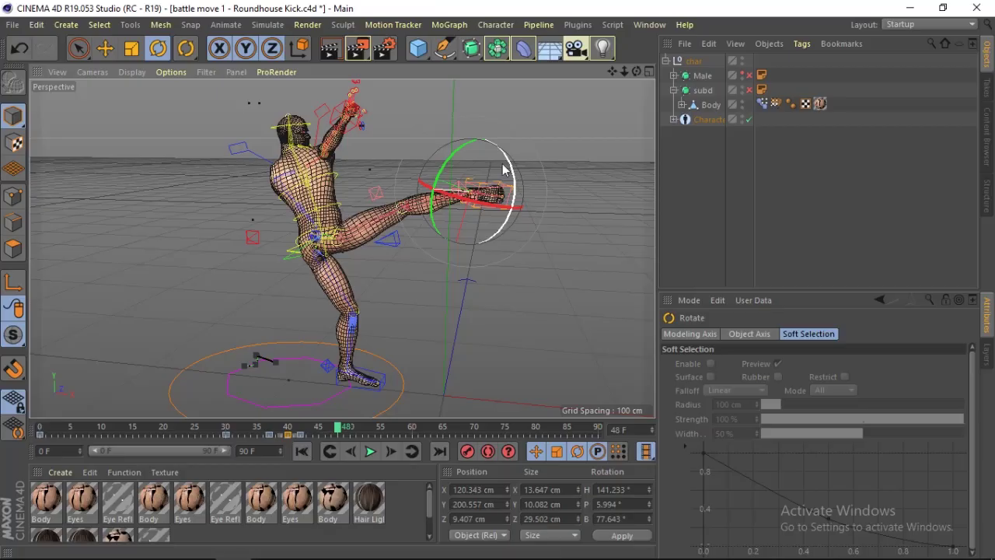
left_click_drag(507, 161, 443, 160)
left_click_drag(614, 71, 615, 109)
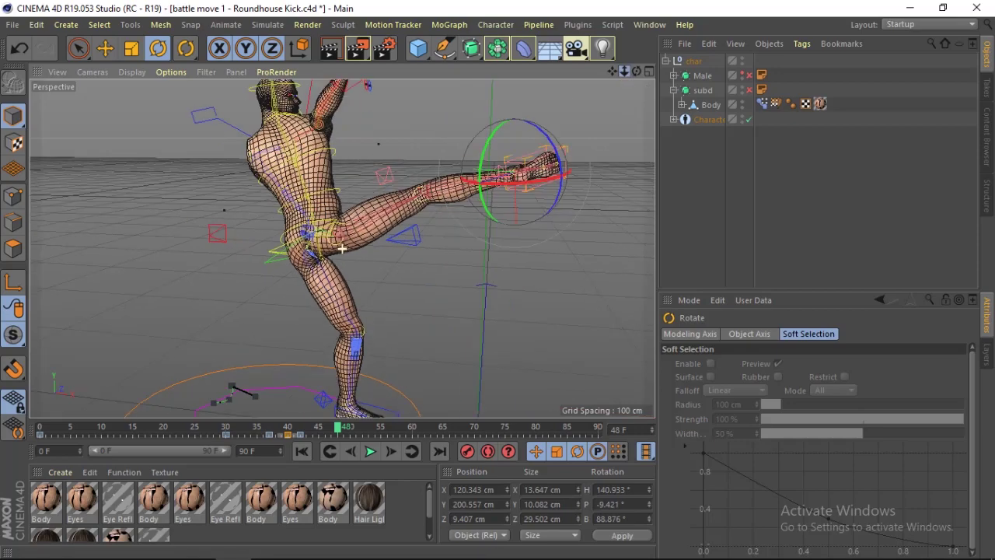
left_click_drag(636, 70, 575, 77)
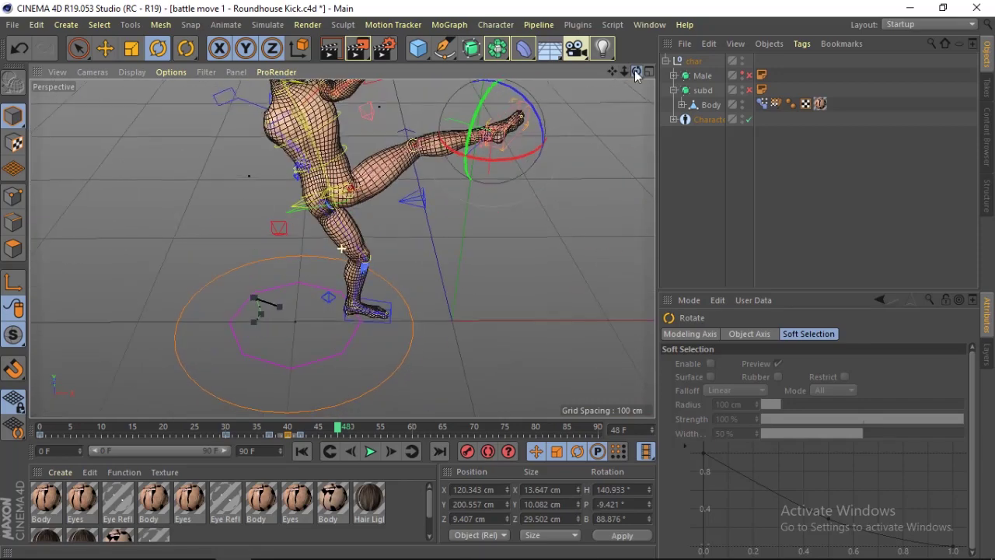
left_click(105, 49)
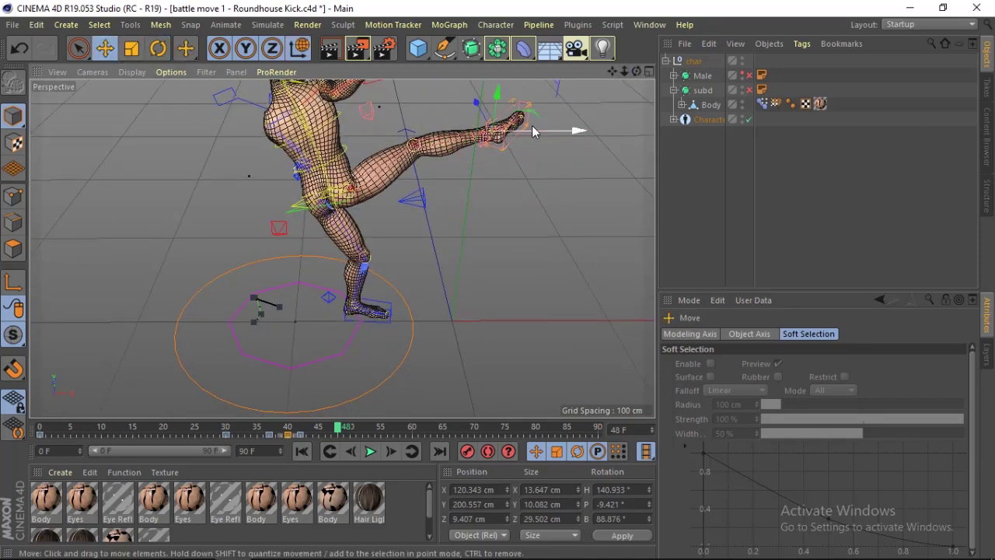
left_click_drag(574, 128, 540, 128)
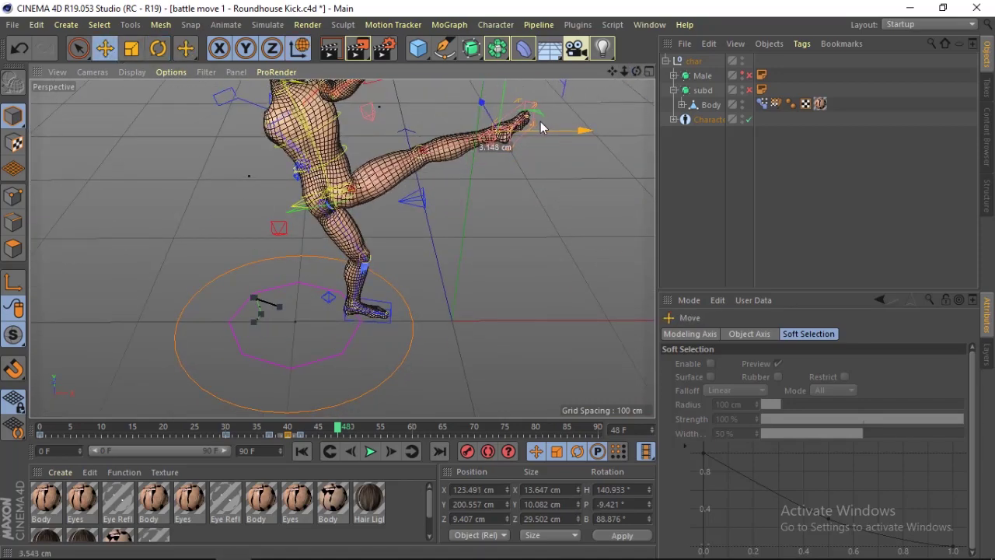
left_click(394, 315)
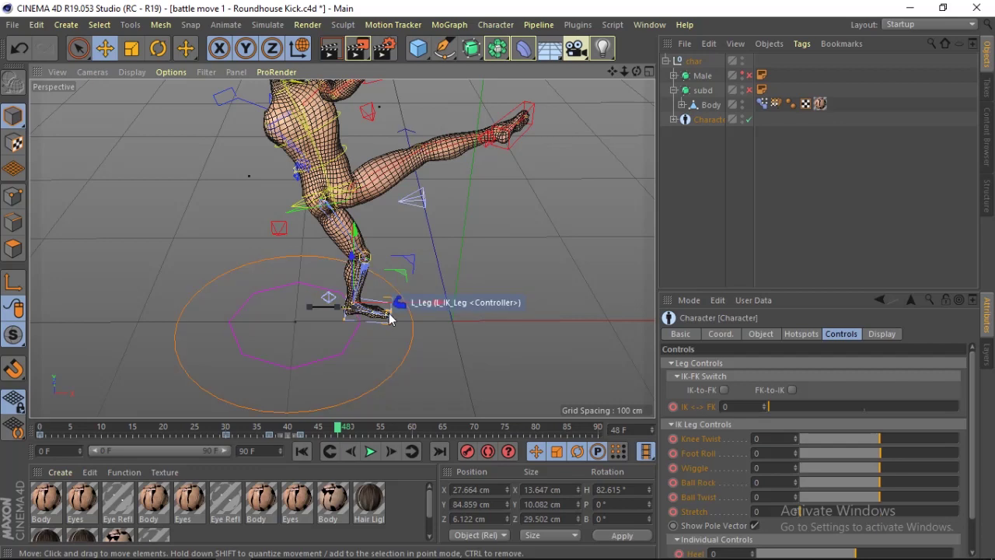
Select the standing foot's L_Leg controller and bend the foot at the ball
left_click(391, 319)
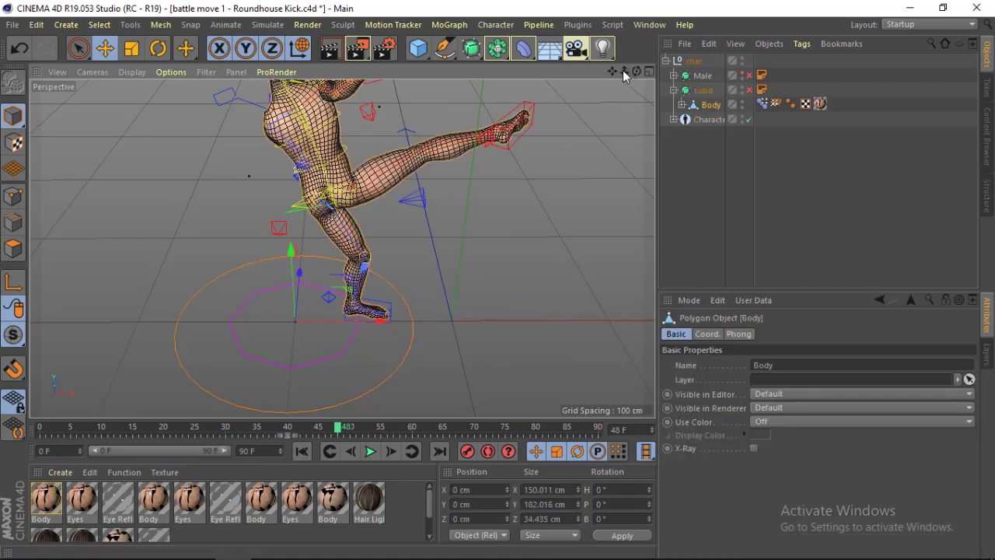
left_click_drag(624, 75, 646, 86)
left_click(412, 336)
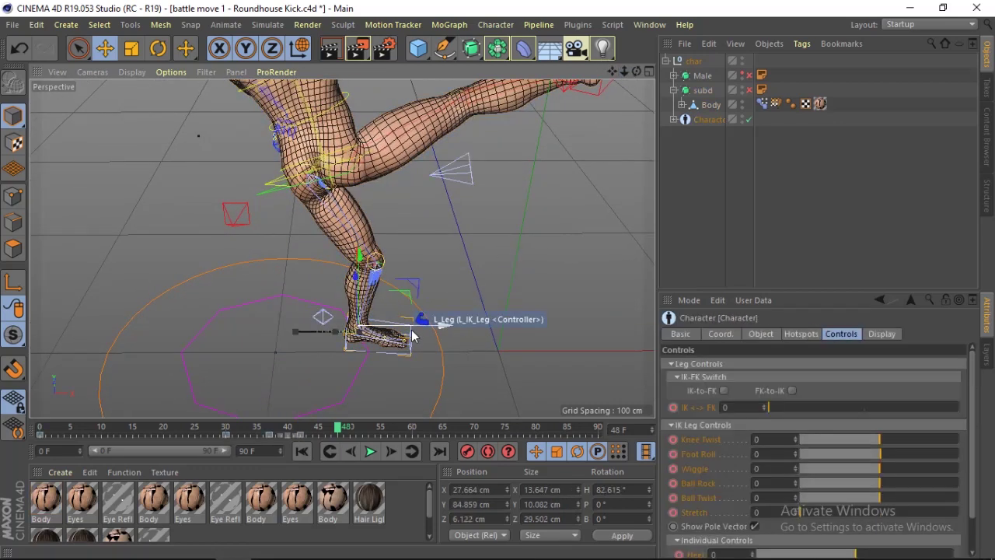
scroll(974, 443, "down", 2)
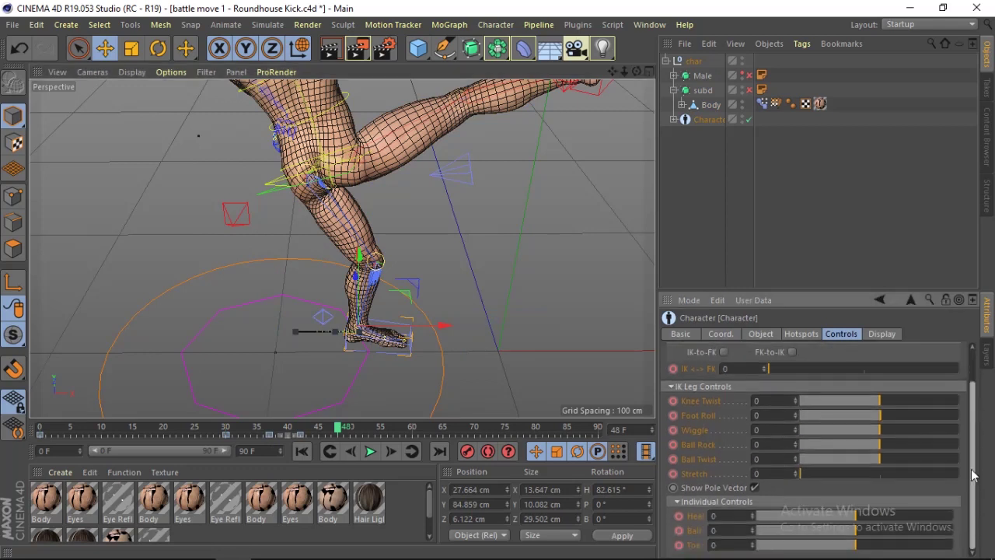
left_click_drag(862, 537, 902, 536)
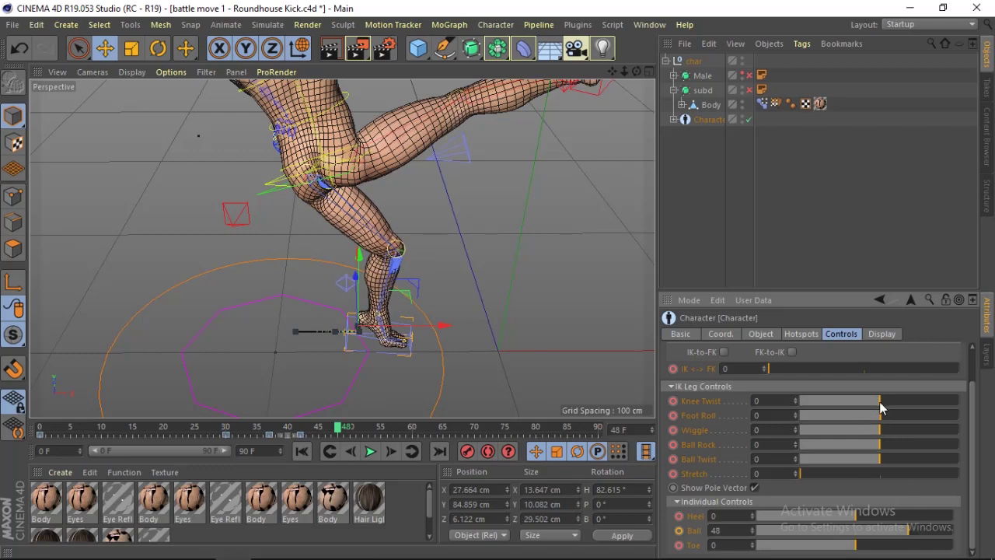
Adjust Knee Twist, zero Foot Roll and Wiggle, and set Ball Twist 68 and Ball 29
mouse_move(895, 405)
left_mouse_down()
mouse_move(905, 406)
mouse_move(882, 410)
left_mouse_up()
left_click_drag(900, 421, 883, 424)
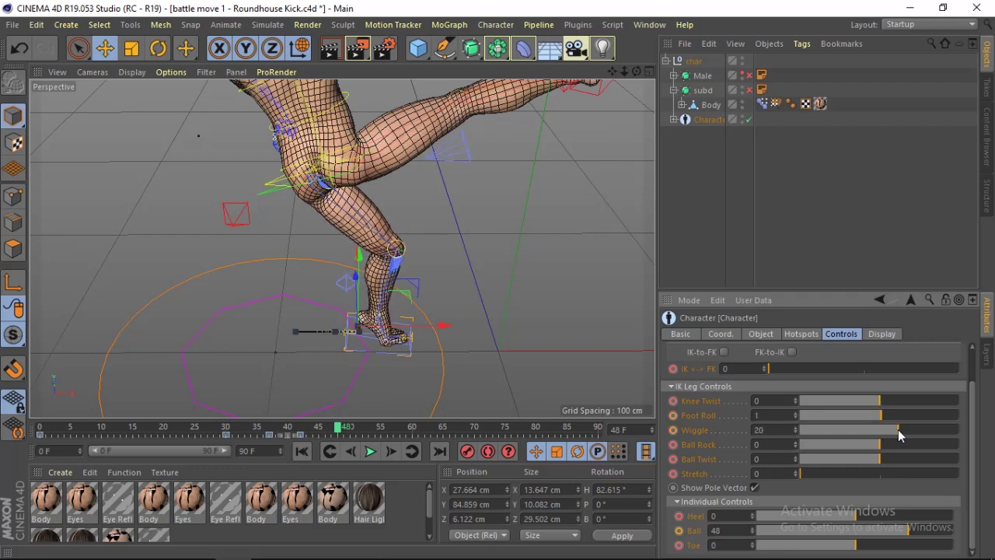
left_click_drag(879, 432, 881, 431)
left_click(758, 415)
type("0")
key("Return")
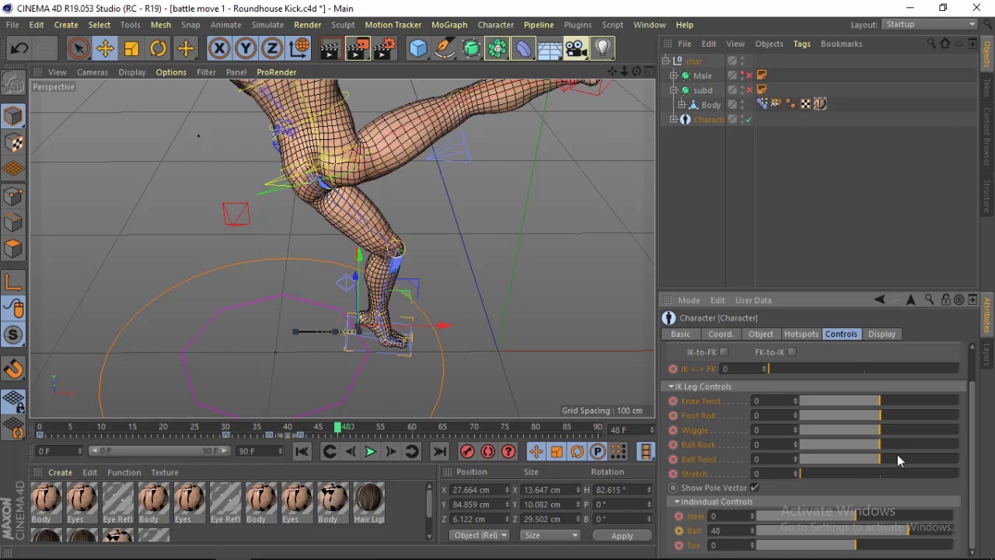
left_click_drag(883, 459, 942, 463)
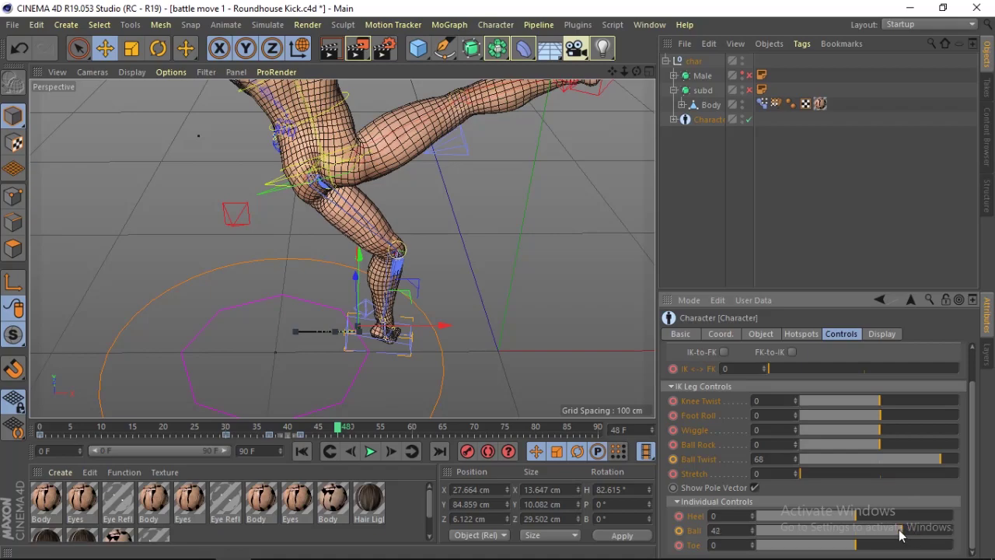
left_click_drag(901, 535, 888, 535)
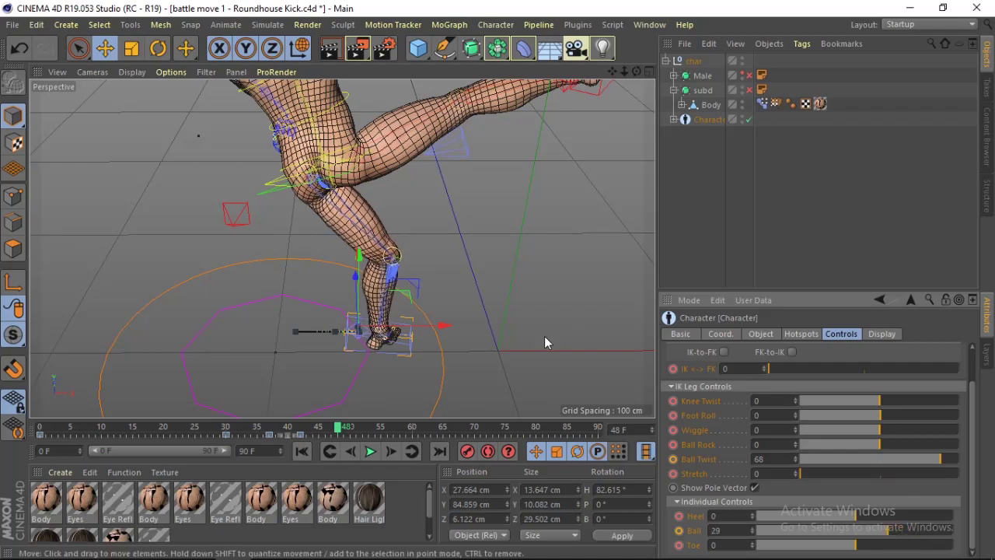
Move the standing knee's target to X 61.995, Y 49.705, Z -21.485 cm to redirect the knee
left_click_drag(636, 71, 560, 78)
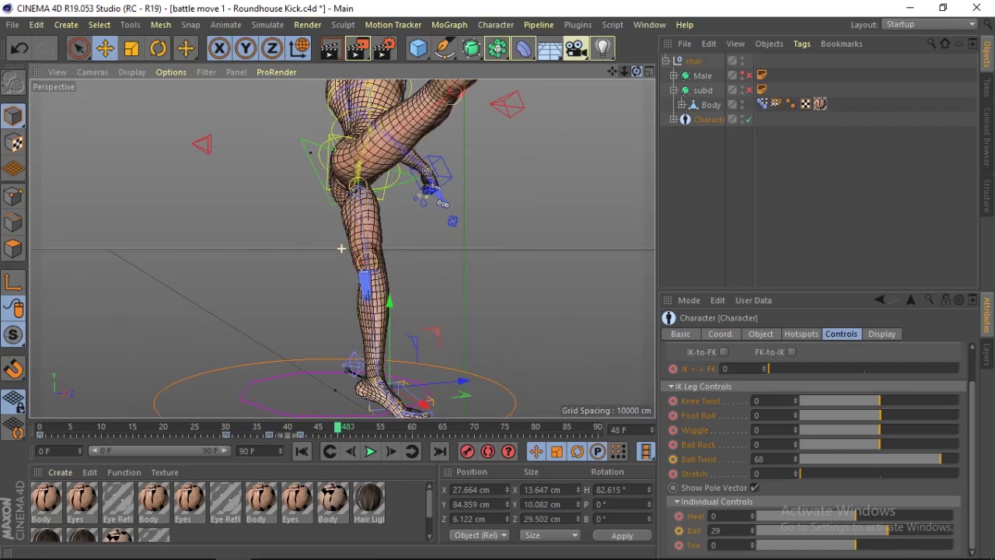
left_click_drag(341, 249, 341, 249)
left_click_drag(636, 70, 623, 70)
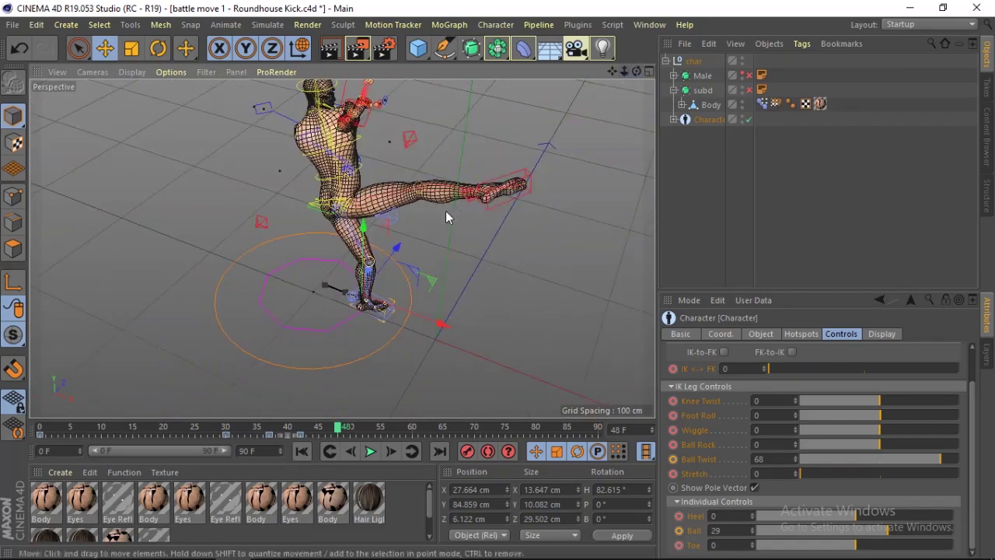
left_click(396, 222)
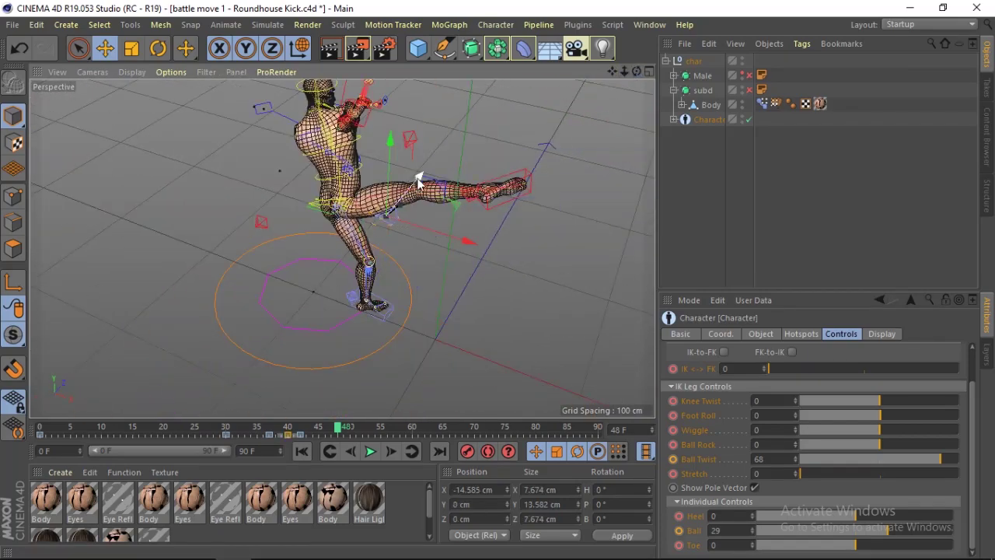
mouse_move(417, 180)
left_mouse_down()
mouse_move(455, 141)
mouse_move(468, 163)
mouse_move(407, 163)
left_mouse_up()
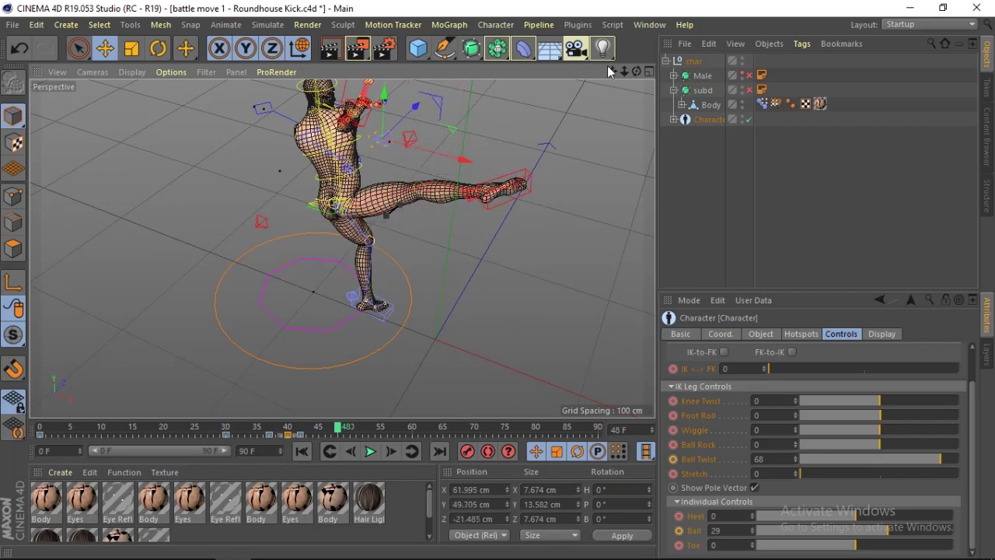
mouse_move(624, 70)
left_mouse_down()
mouse_move(614, 86)
mouse_move(654, 78)
left_mouse_up()
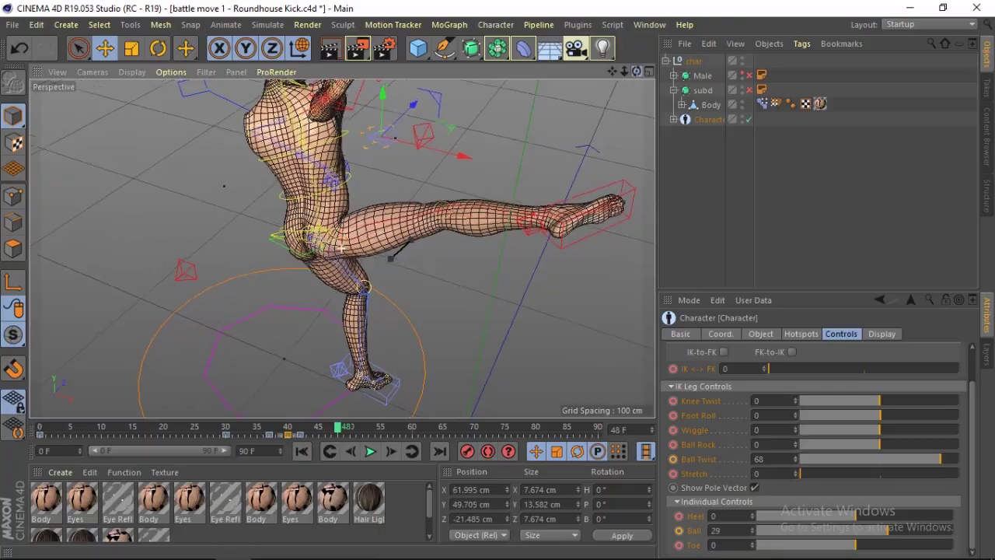
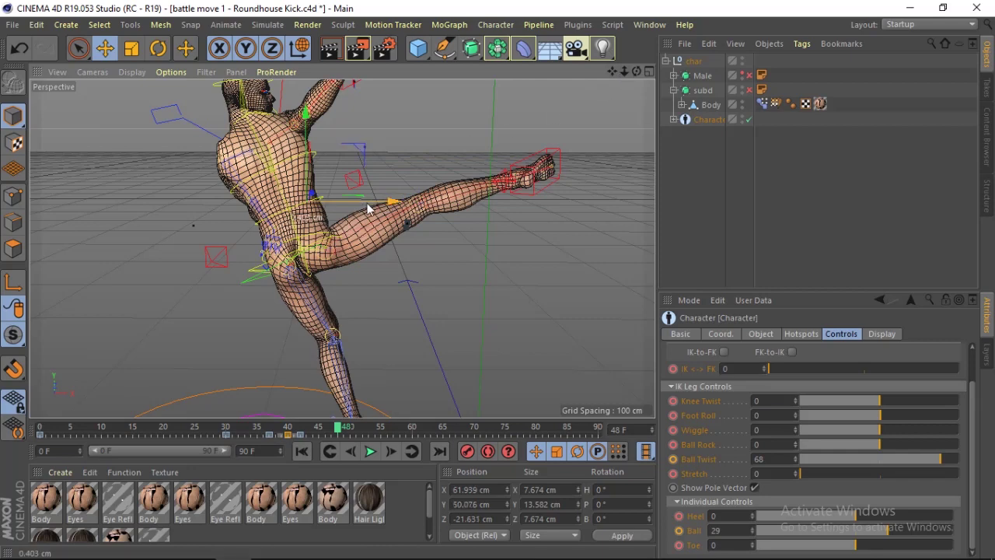
Shift the character's hips to adjust the kick pose, checking the reference footage
left_click_drag(368, 208, 335, 221)
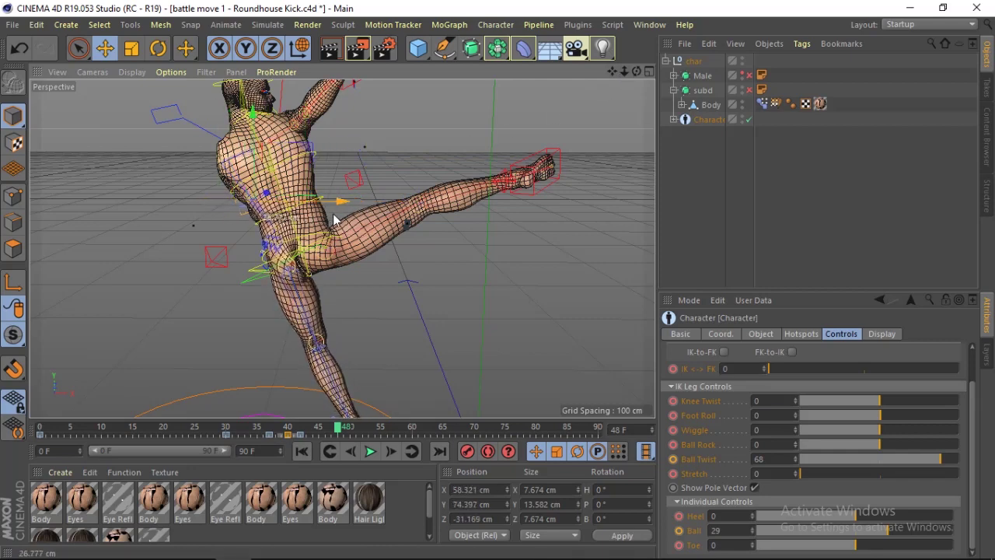
left_click_drag(611, 72, 342, 249)
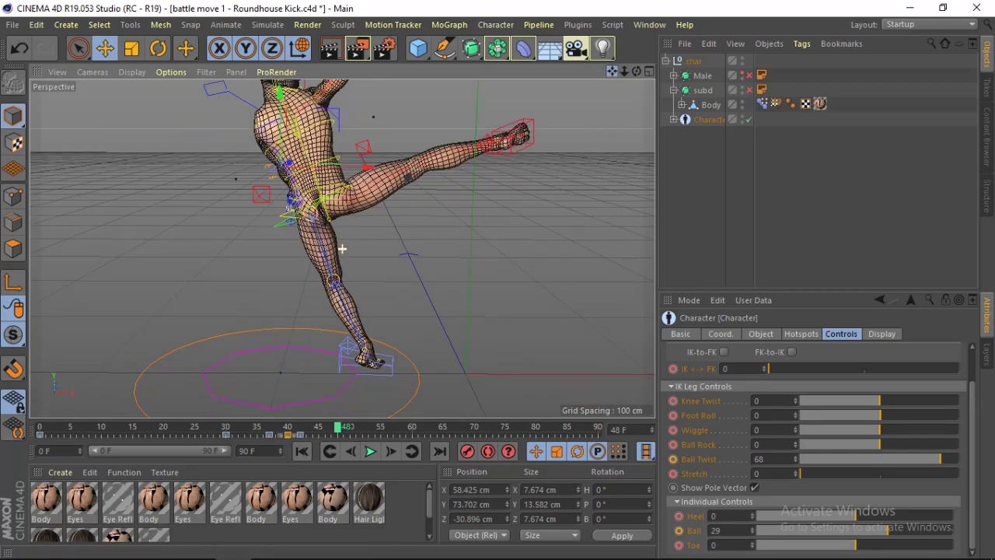
key("alt+Tab")
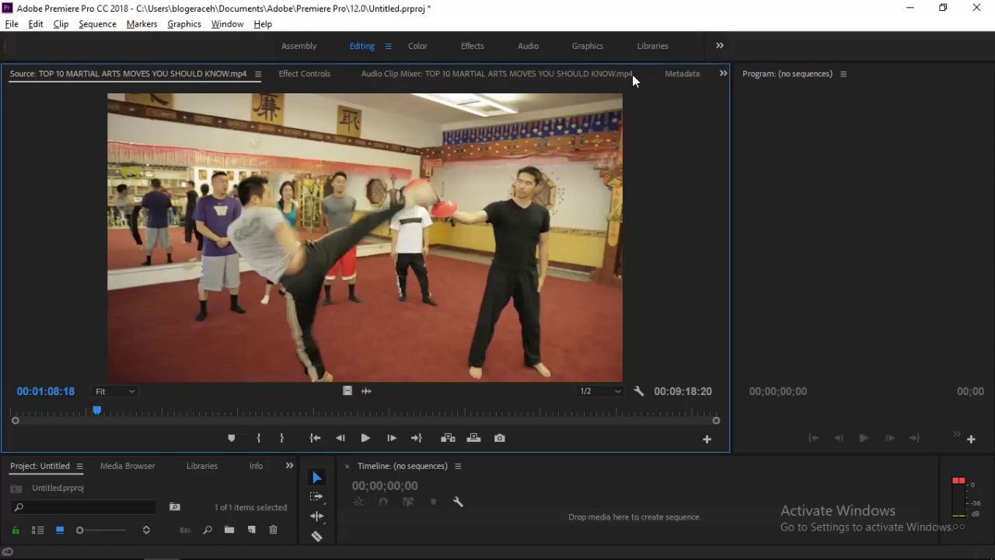
key("alt+Tab")
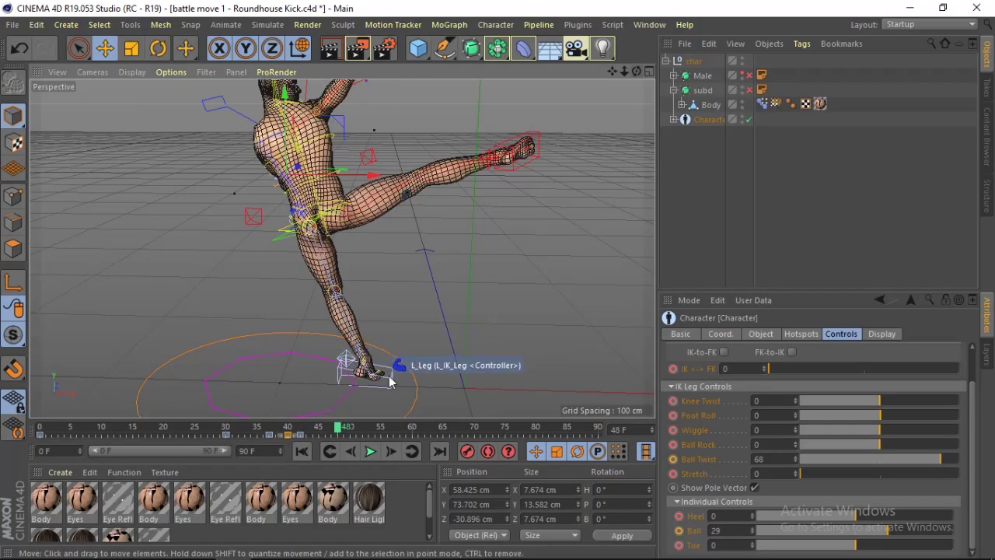
Twist the standing left foot via L_Leg to Ball Twist 97, with Heel at 0
left_click(390, 380)
left_click_drag(933, 462, 988, 462)
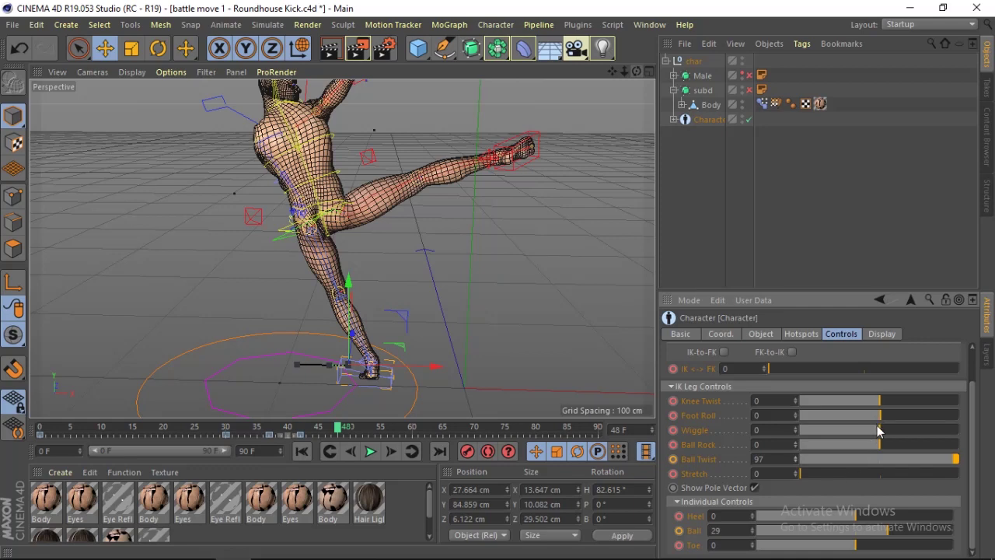
mouse_move(858, 516)
left_mouse_down()
mouse_move(883, 517)
mouse_move(854, 520)
left_mouse_up()
mouse_move(636, 71)
left_mouse_down()
mouse_move(614, 102)
mouse_move(597, 70)
mouse_move(572, 143)
left_mouse_up()
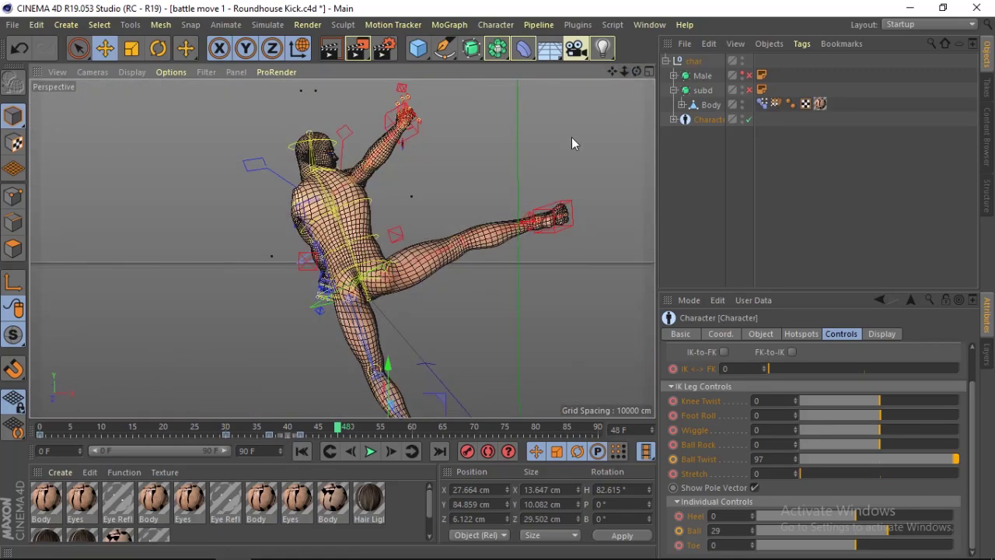
Select the Body mesh, zoom in on the character and switch to the Rotate tool
left_click(382, 272)
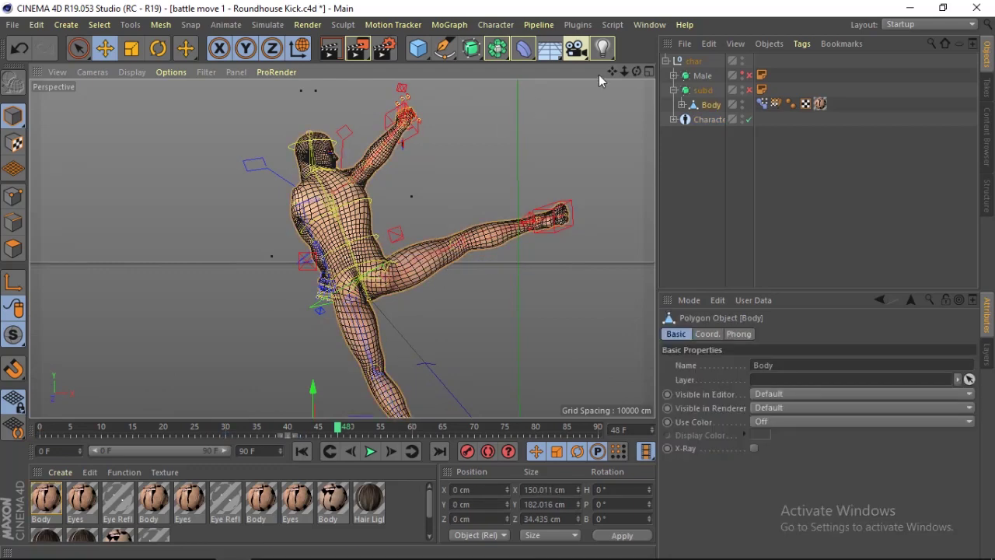
left_click_drag(626, 71, 617, 75)
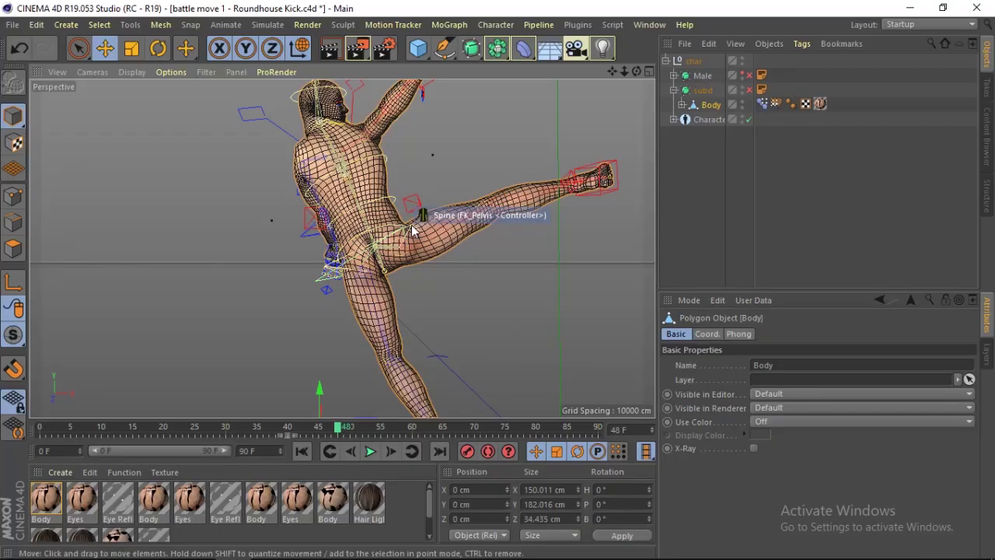
key("r")
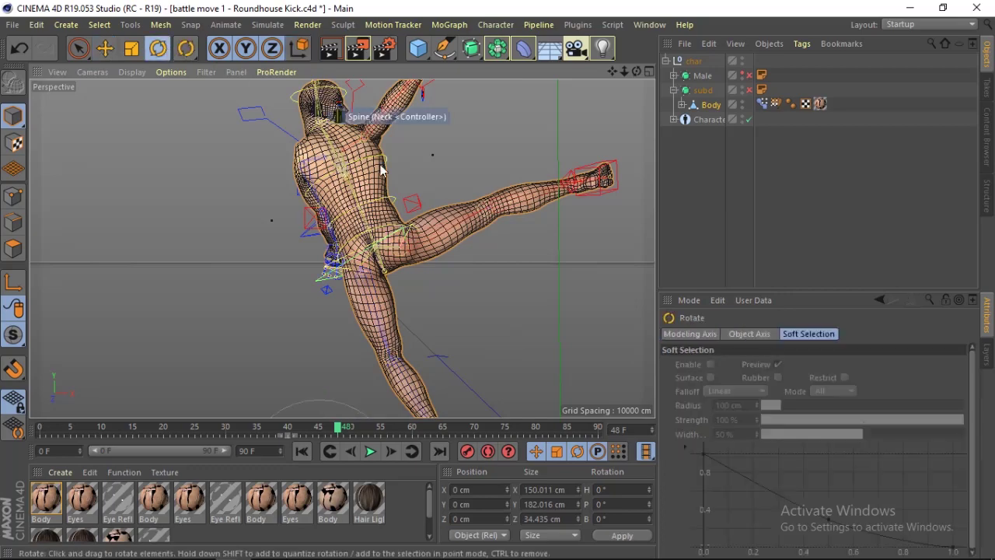
left_click(330, 269)
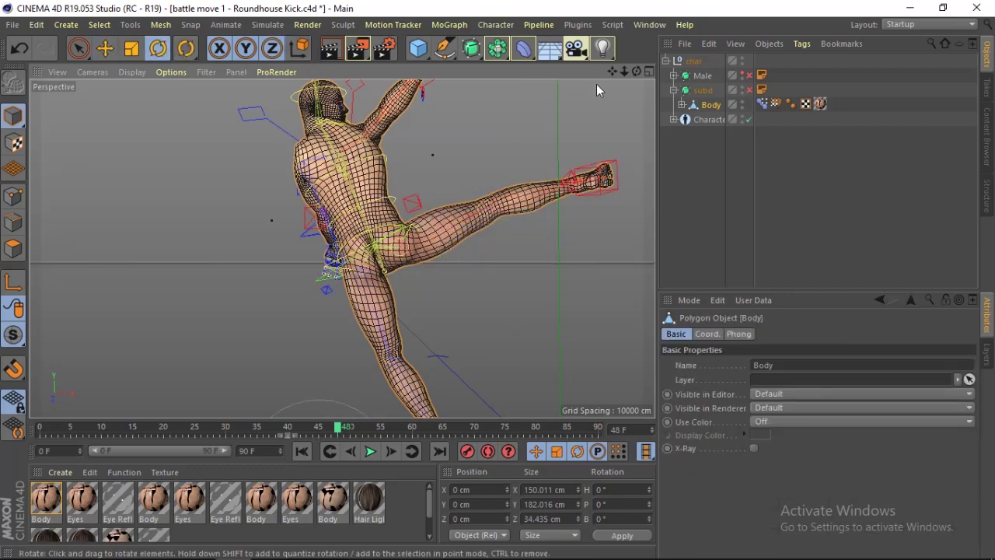
scroll(340, 249, "up", 5)
Pick the FK_Pelvis/BD_Spine_01 lower spine controller at the hips
left_click_drag(341, 249, 476, 212, "alt")
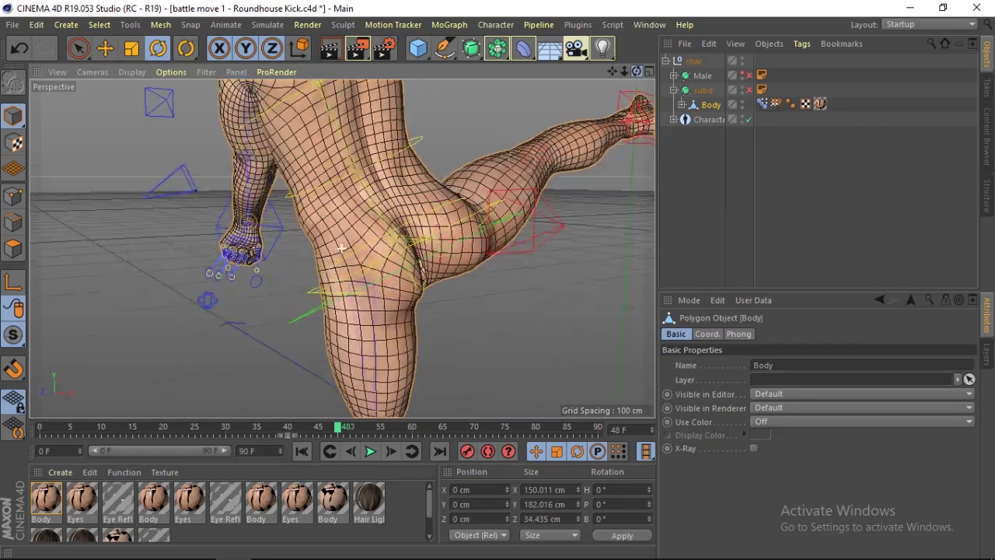
left_click(476, 211)
key("ctrl+shift+a")
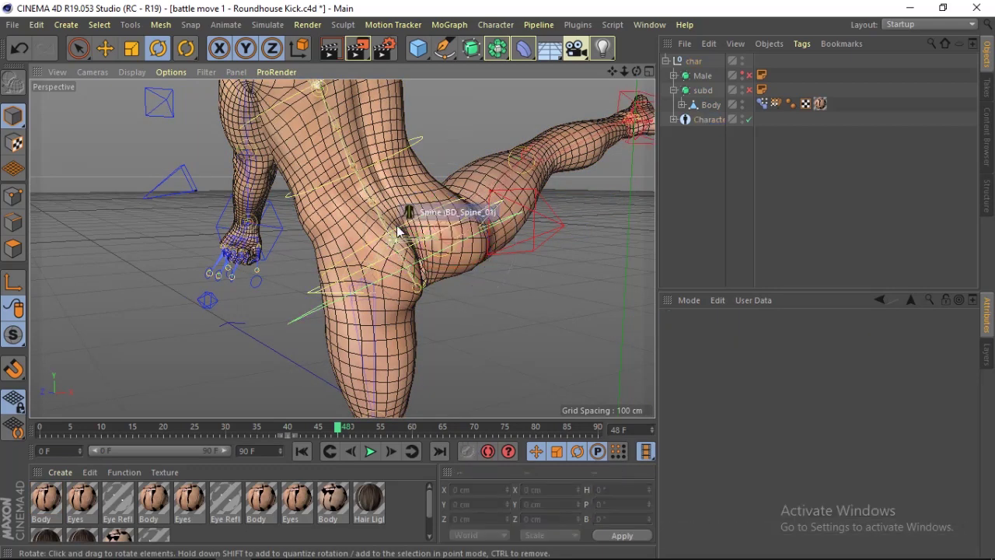
left_click(409, 218)
key("ctrl+shift+a")
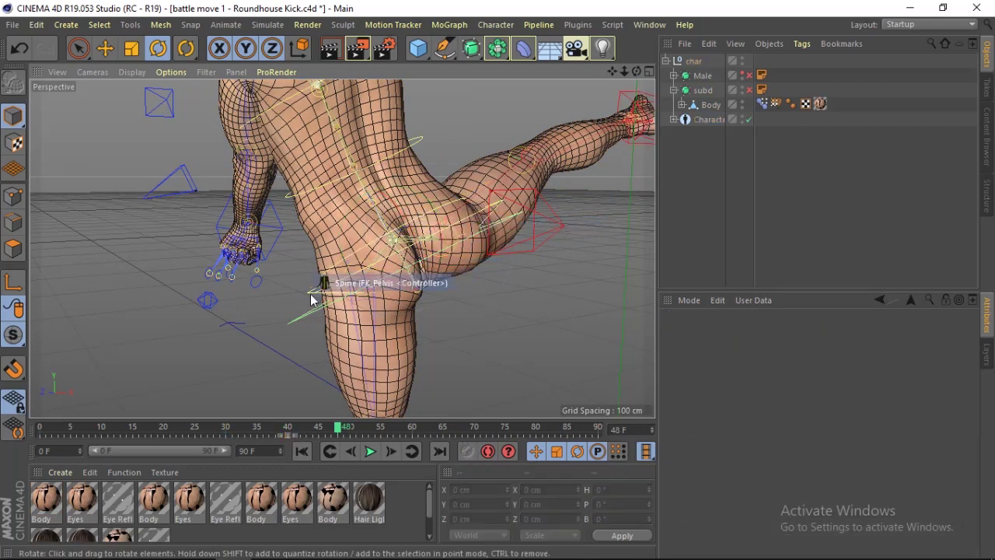
left_click(311, 298)
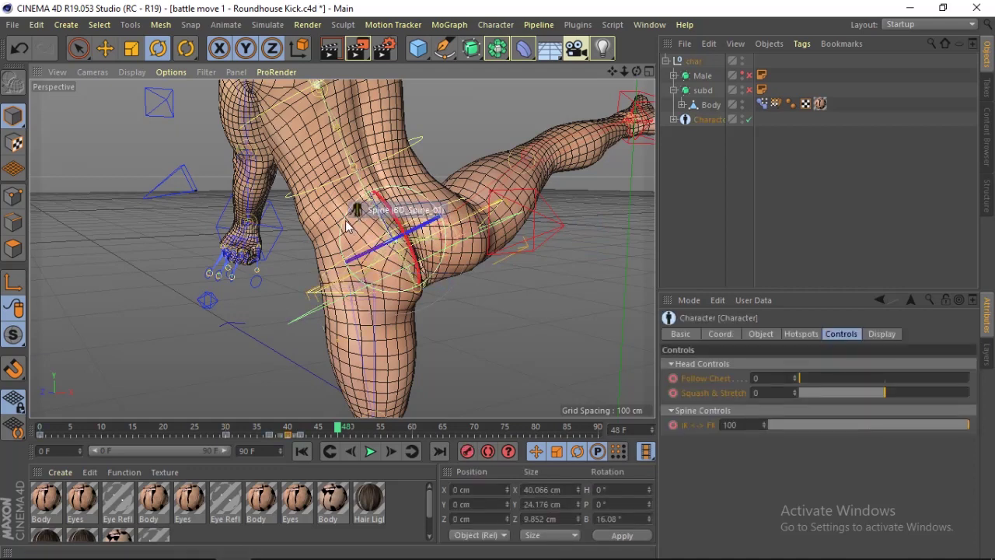
Rotate the hips around the lower spine controller on two axes
left_click_drag(346, 220, 344, 243)
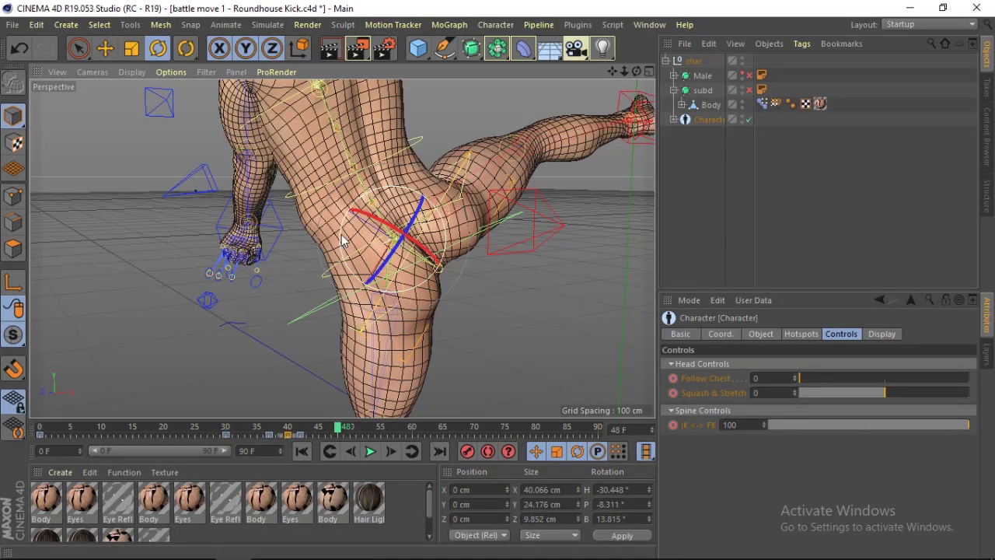
left_click_drag(345, 242, 344, 243)
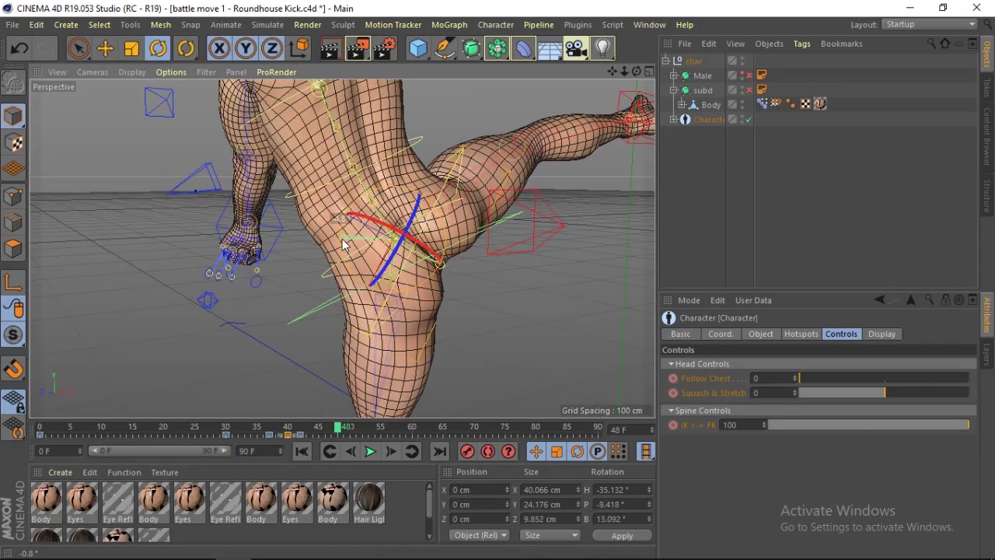
left_click_drag(636, 72, 635, 73)
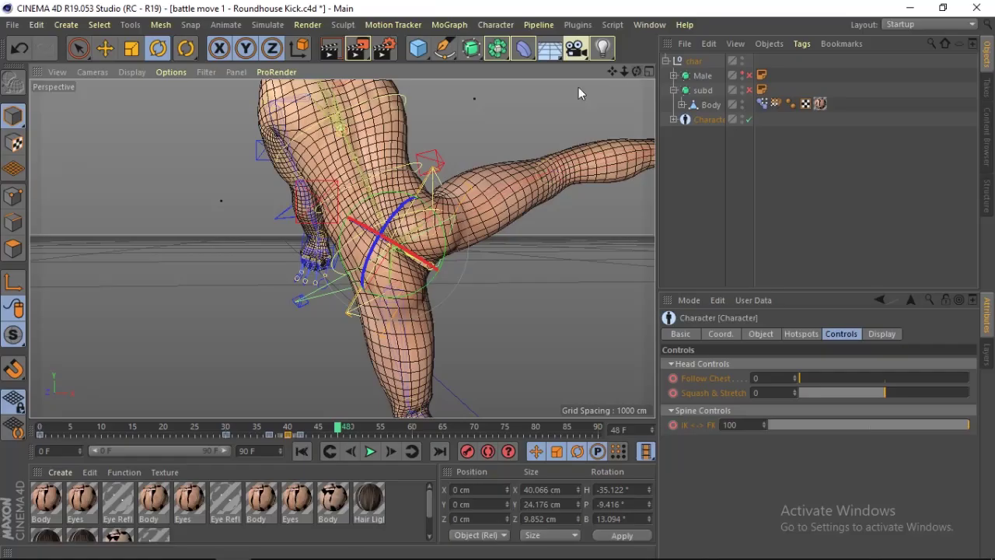
left_click(465, 119)
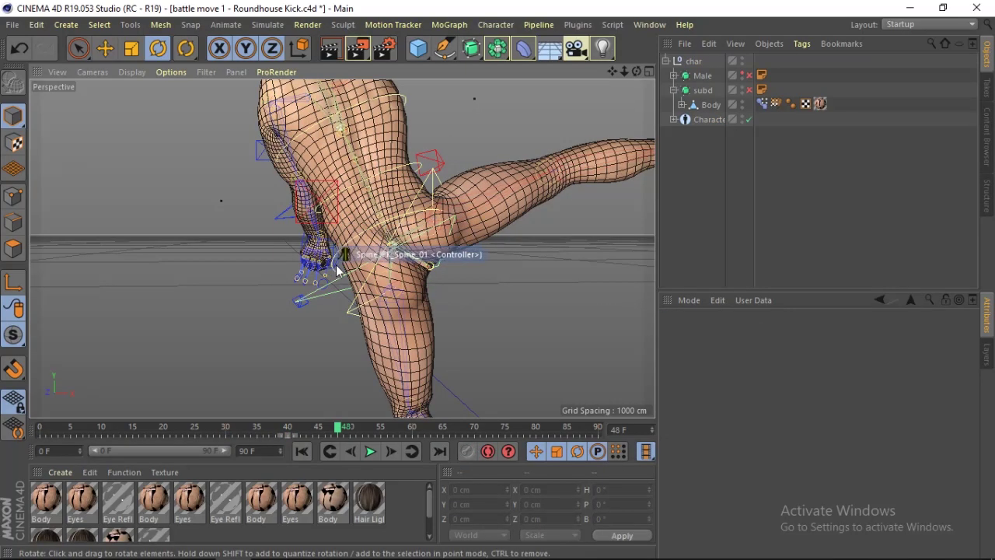
Twist the torso further into the kick to H -25.189°, B 25.591°, comparing with the reference
left_click(339, 275)
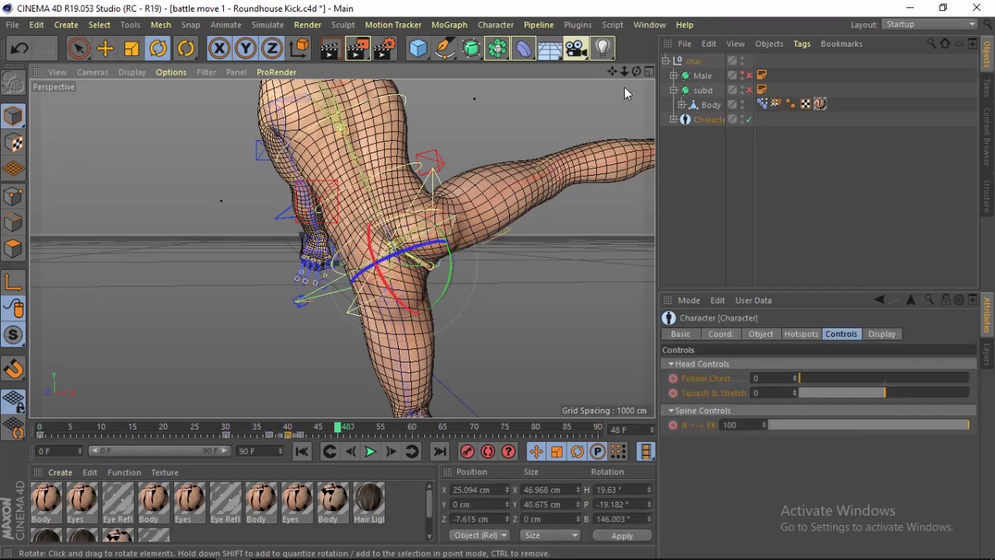
left_click_drag(635, 74, 622, 78)
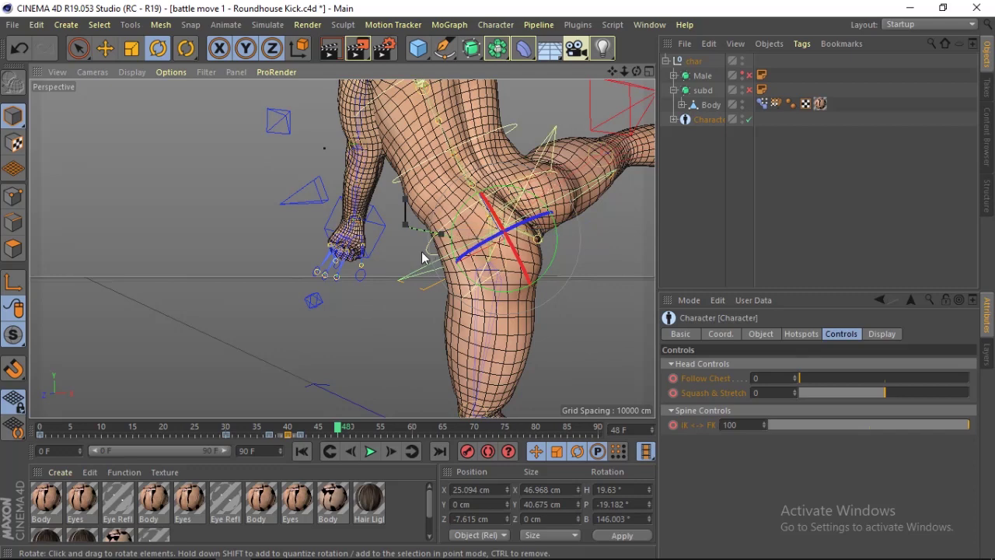
left_click(428, 254)
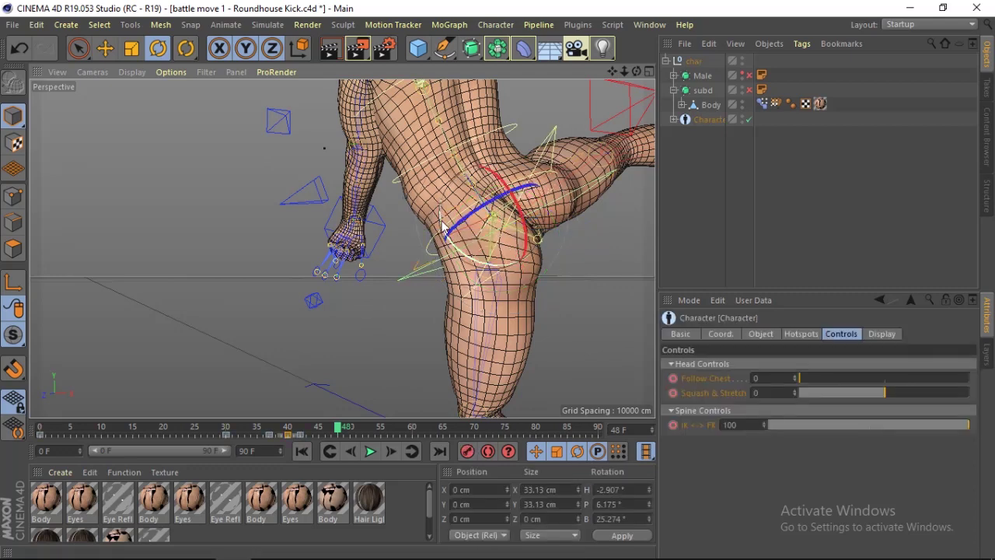
left_click_drag(446, 231, 605, 99)
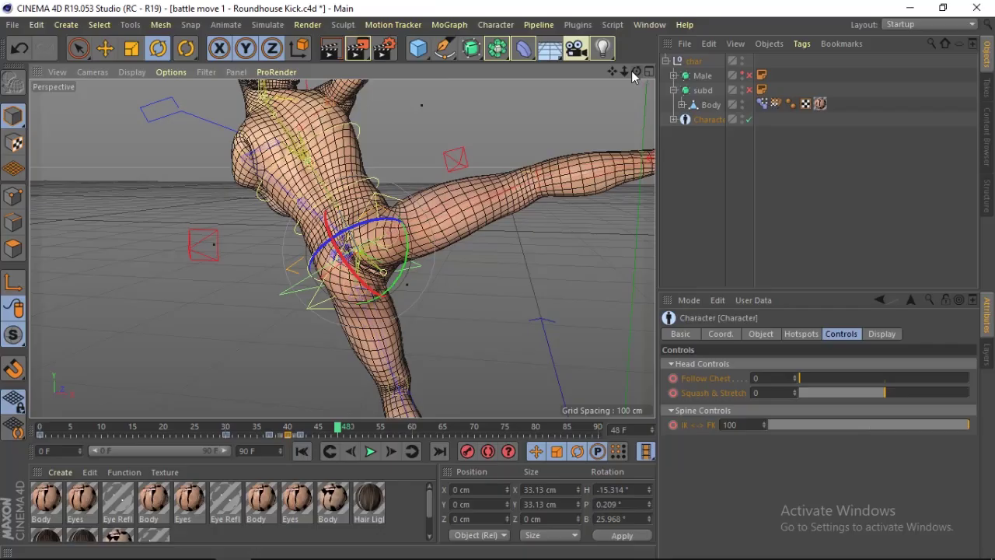
left_click_drag(410, 250, 412, 239)
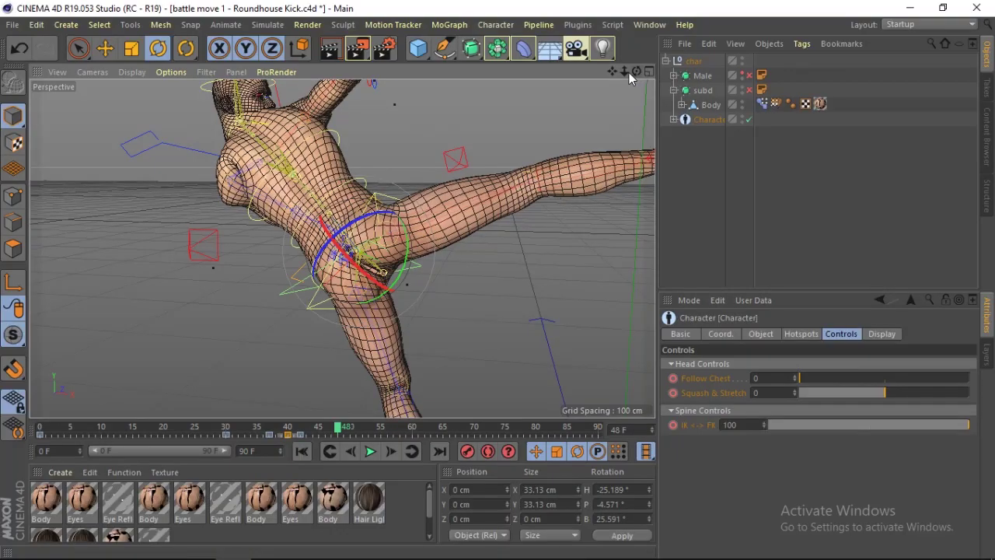
mouse_move(636, 71)
left_mouse_down()
mouse_move(606, 74)
mouse_move(634, 69)
left_mouse_up()
key("alt+Tab")
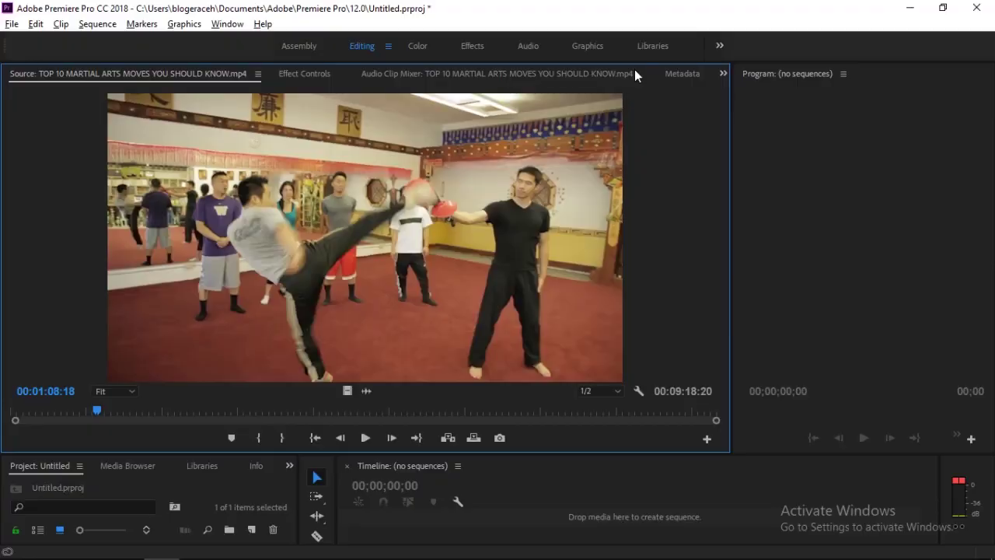
Rotate the upper body about 4° and the FK_Spine_03 chest about -11°
key("alt+Tab")
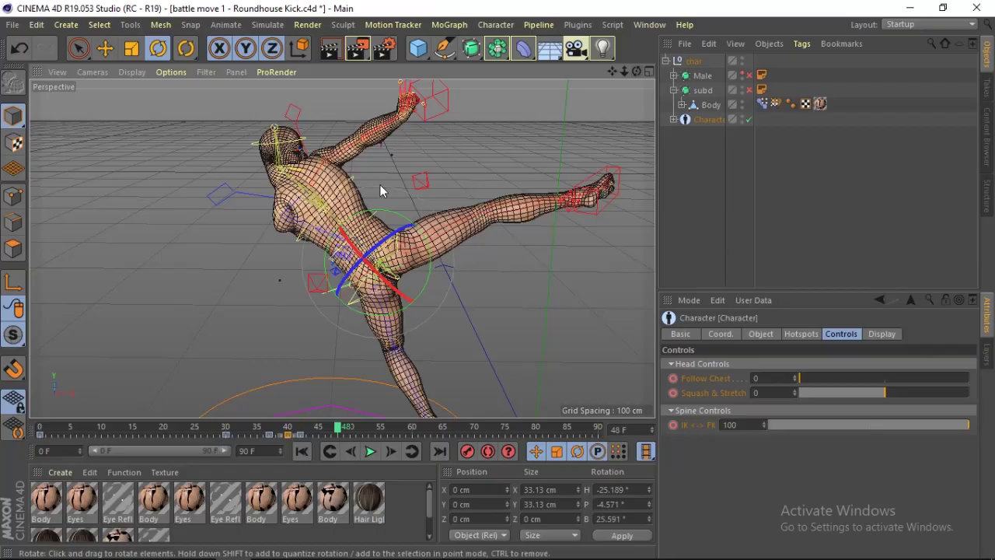
left_click(384, 202)
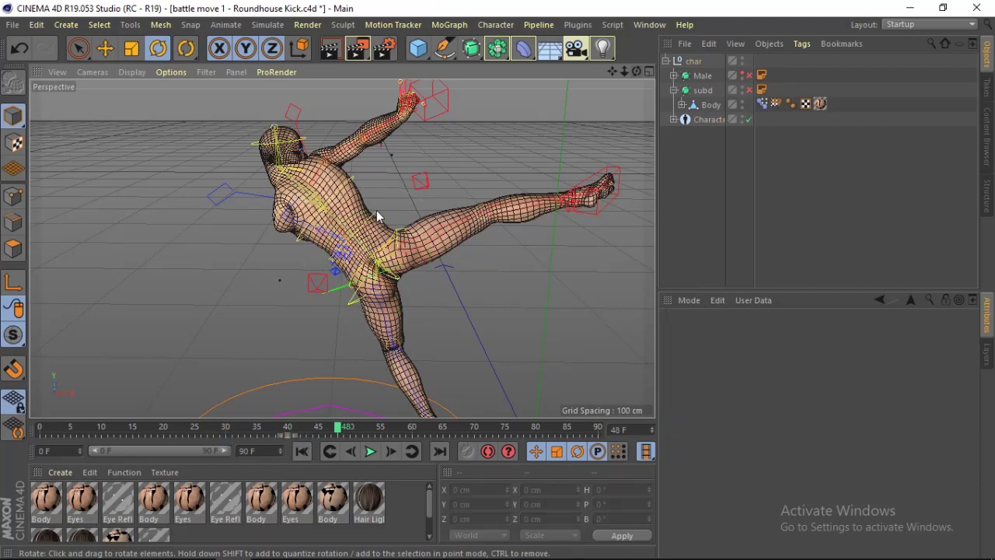
left_click(379, 216)
left_click_drag(379, 194, 379, 191)
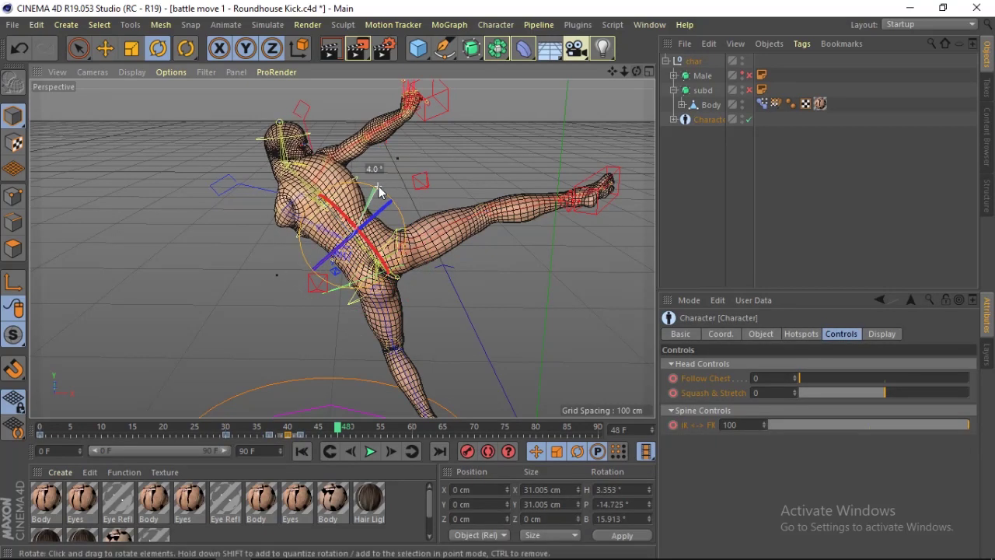
key("alt+Tab")
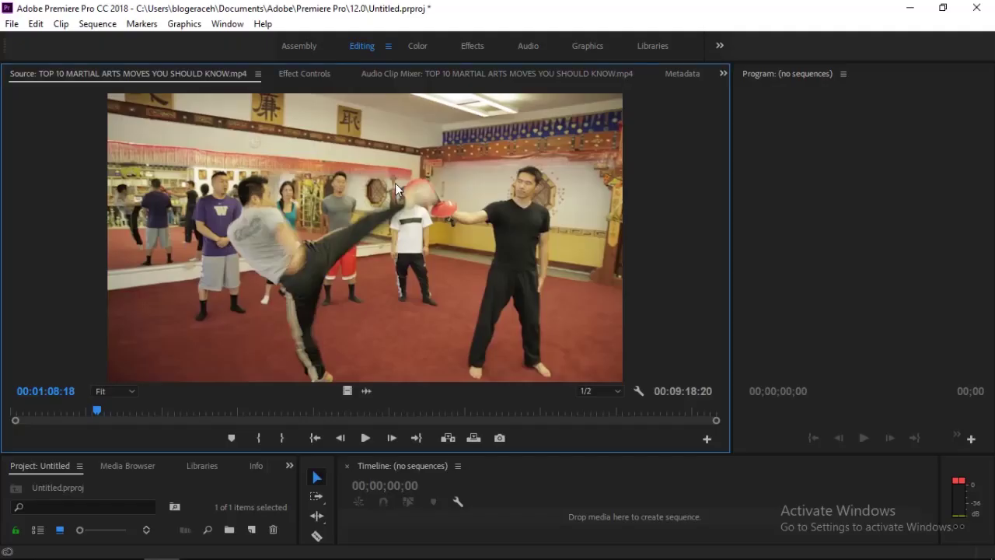
key("alt+Tab")
left_click_drag(370, 190, 365, 185)
left_click(362, 182)
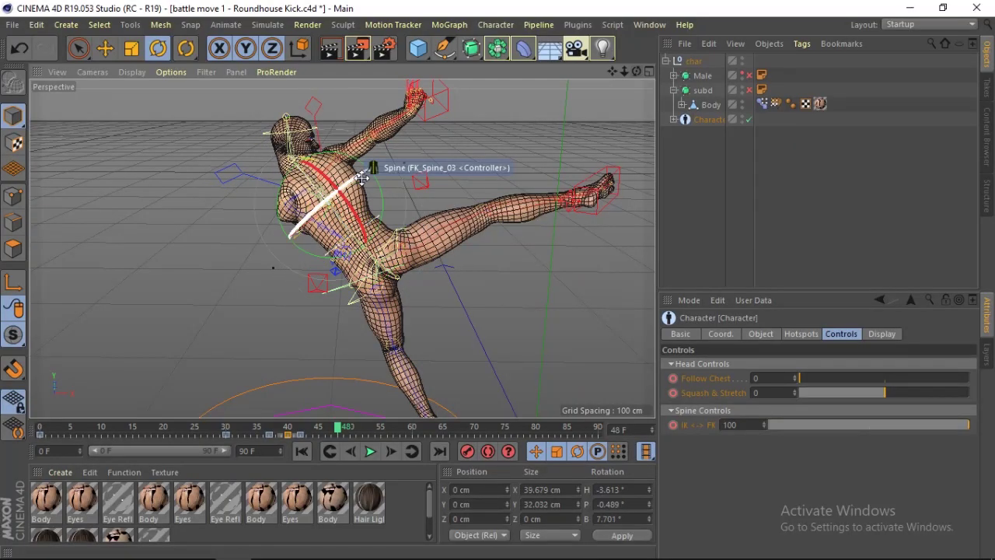
left_click_drag(379, 187, 334, 189)
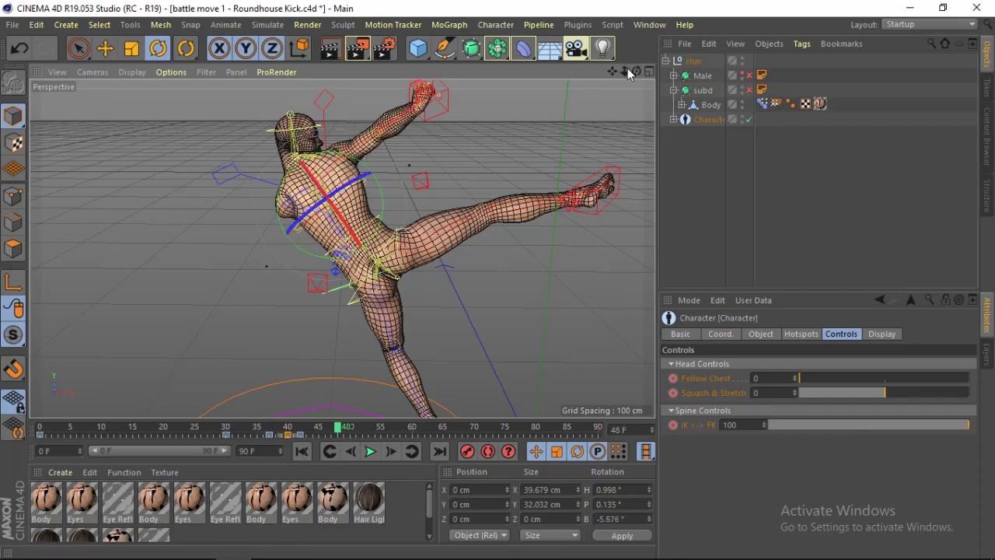
left_click_drag(637, 72, 451, 101)
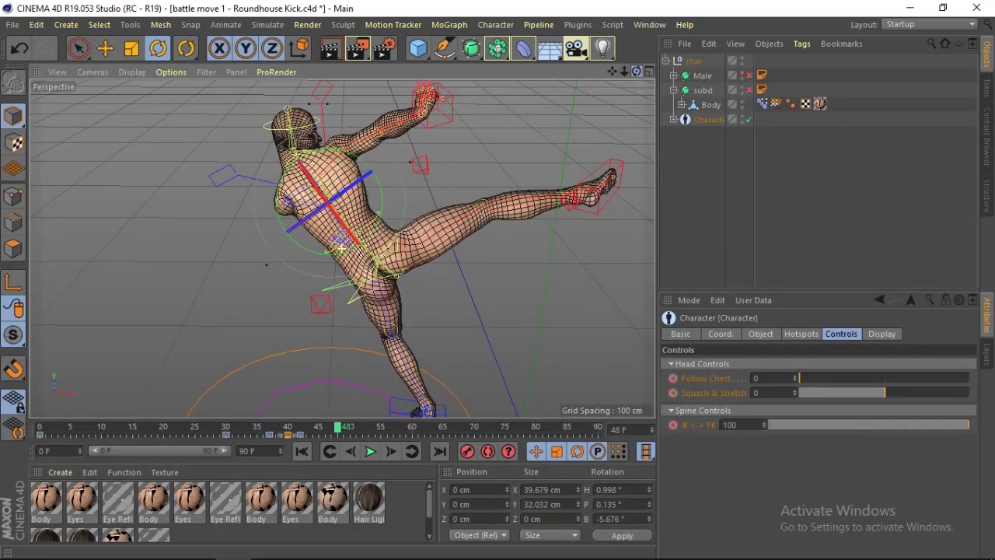
Zero the spine controller's heading rotation and apply it to reset the torso
double_click(612, 489)
type("0")
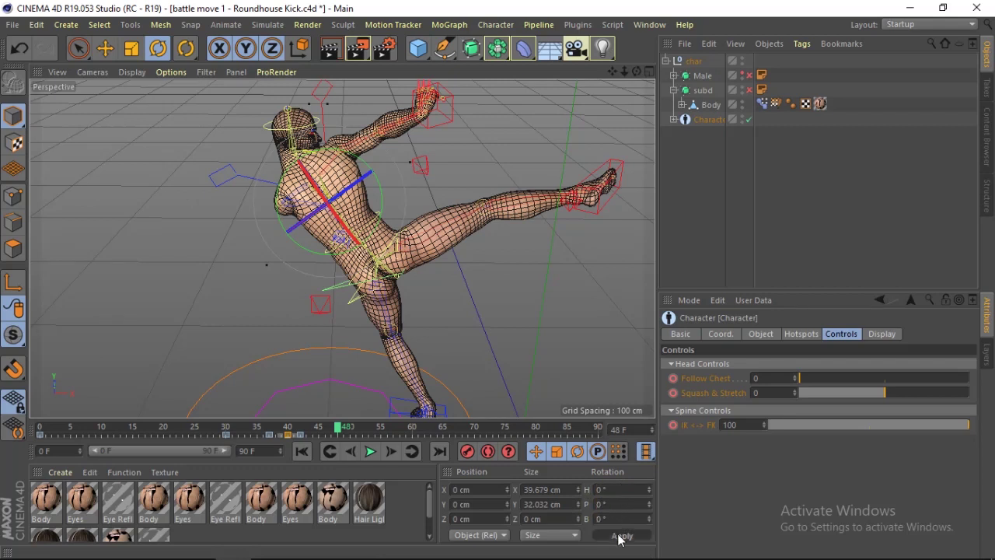
left_click(619, 537)
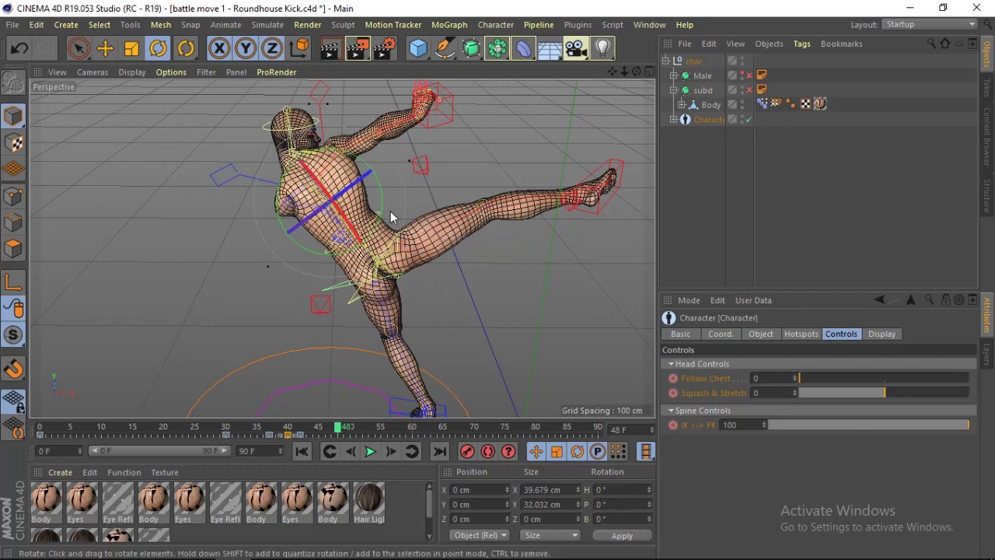
left_click_drag(391, 211, 398, 204)
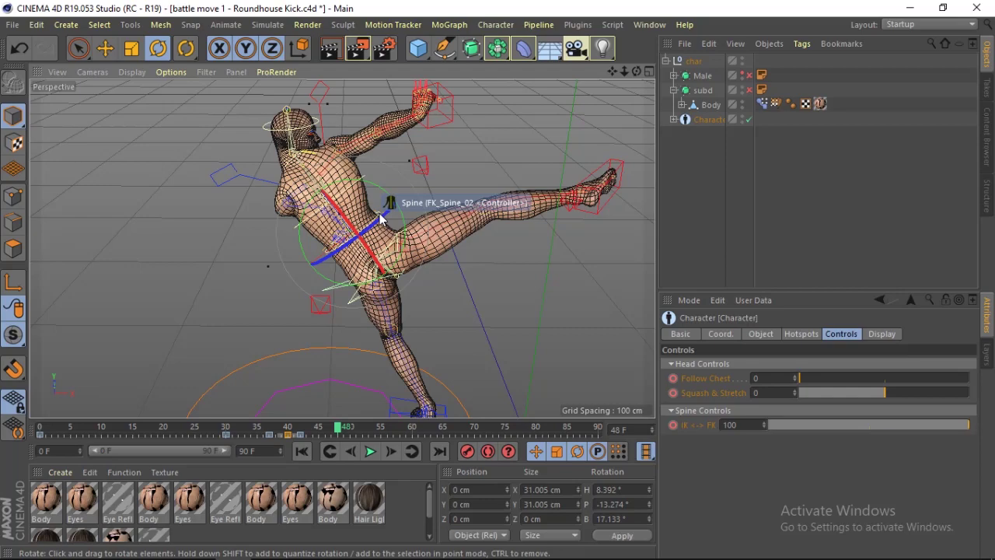
left_click(631, 490)
type("0")
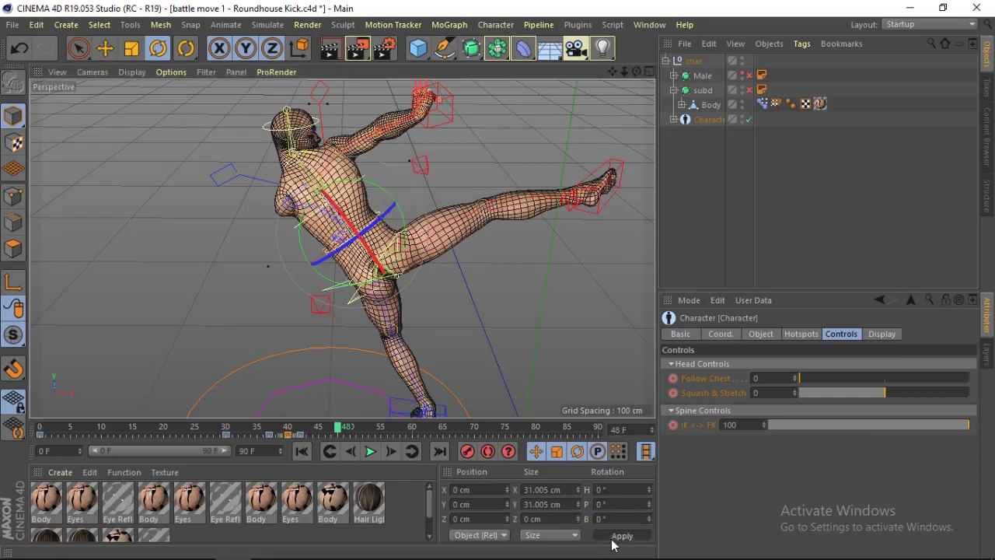
left_click(614, 536)
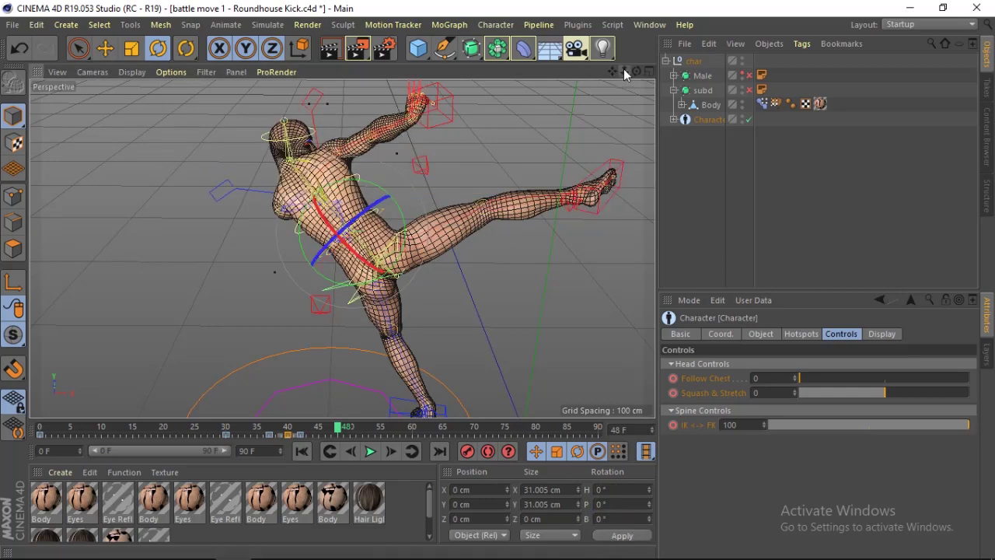
Bend the torso at the upper spine to H 3.567°, P -0.414°, B -6.611°, then select the left arm controller
mouse_move(625, 74)
left_mouse_down()
mouse_move(661, 73)
mouse_move(591, 85)
mouse_move(617, 140)
left_mouse_up()
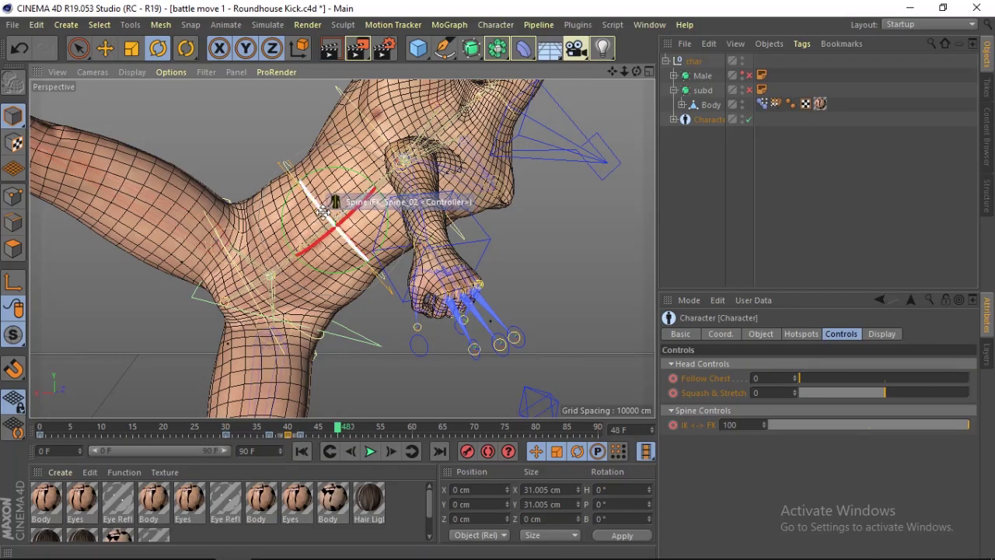
mouse_move(336, 175)
left_mouse_down()
mouse_move(326, 169)
mouse_move(341, 249)
mouse_move(352, 138)
left_mouse_up()
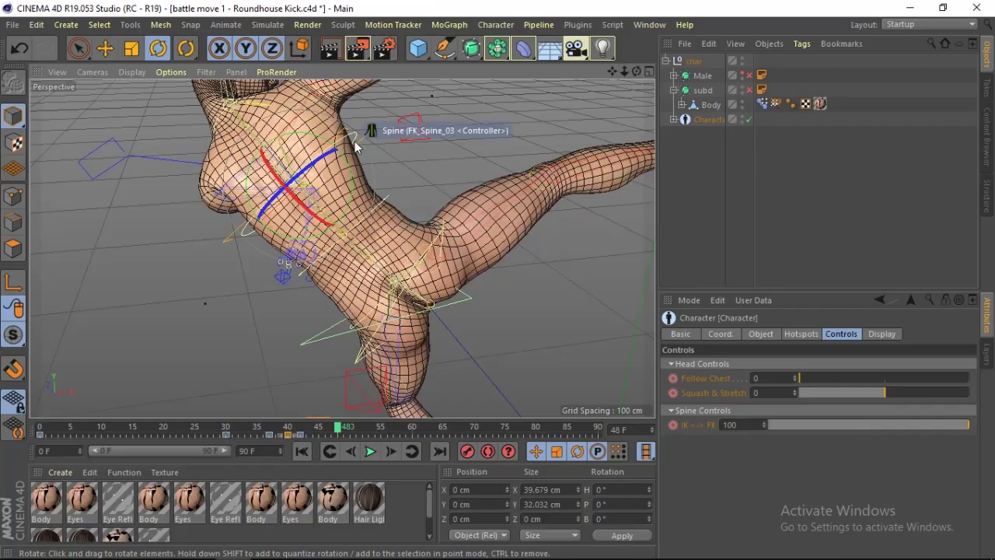
left_click_drag(312, 159, 444, 157)
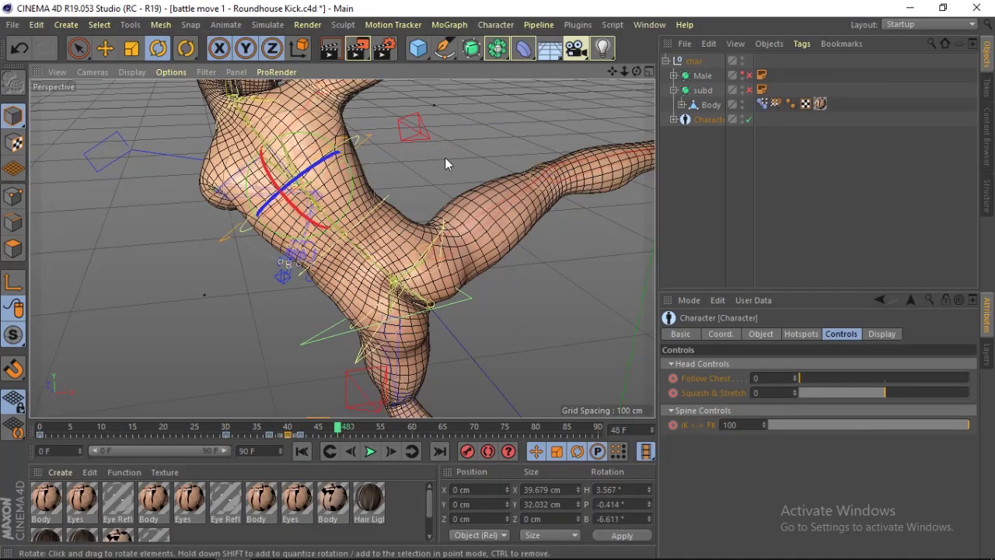
mouse_move(636, 72)
left_mouse_down()
mouse_move(653, 78)
mouse_move(630, 72)
mouse_move(560, 212)
left_mouse_up()
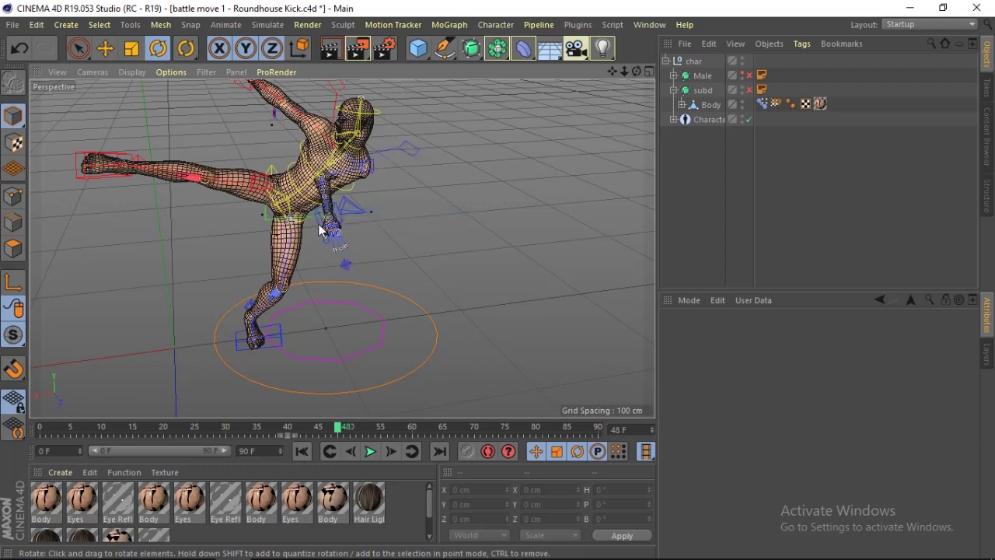
left_click(325, 218)
key("e")
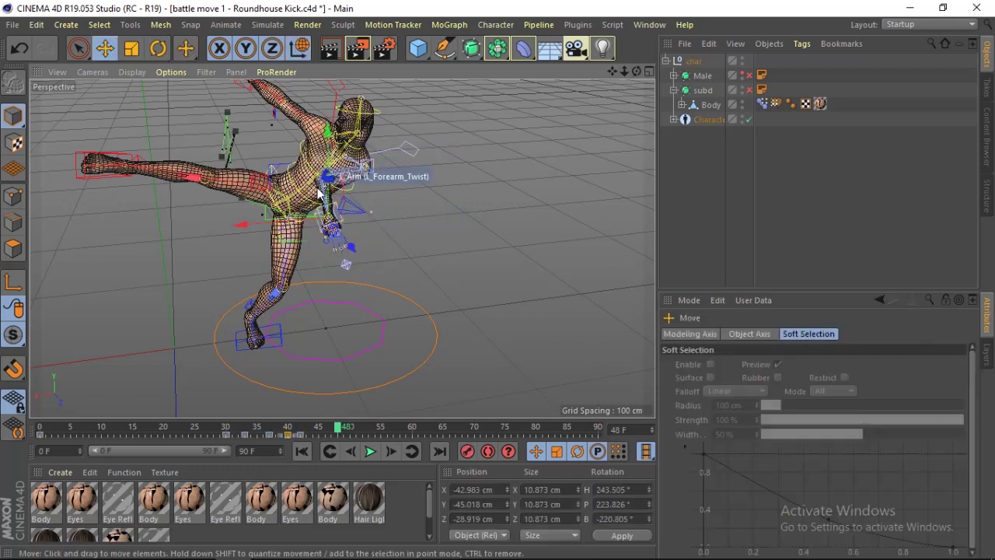
Raise the left hand so the arm bends, stepping the reference clip frame by frame
left_click_drag(360, 205, 364, 211)
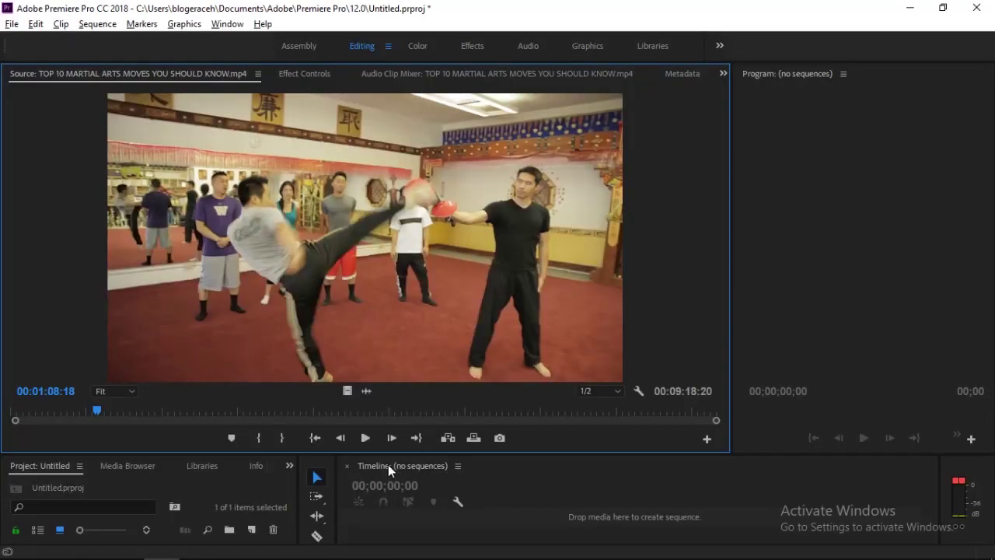
left_click(342, 439)
left_click(342, 439)
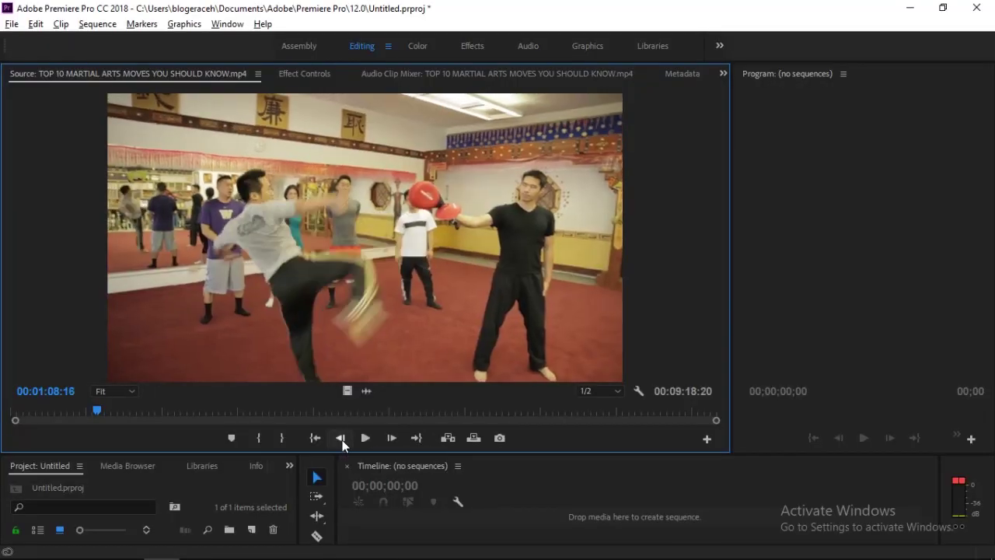
left_click(393, 440)
left_click(393, 439)
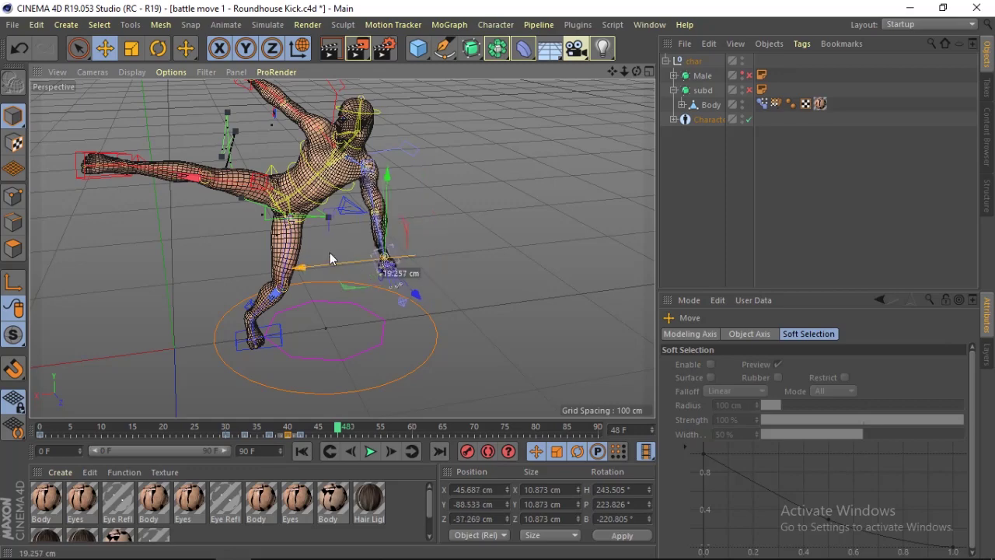
left_click_drag(330, 253, 389, 148)
mouse_move(636, 71)
left_mouse_down()
mouse_move(341, 248)
mouse_move(528, 128)
left_mouse_up()
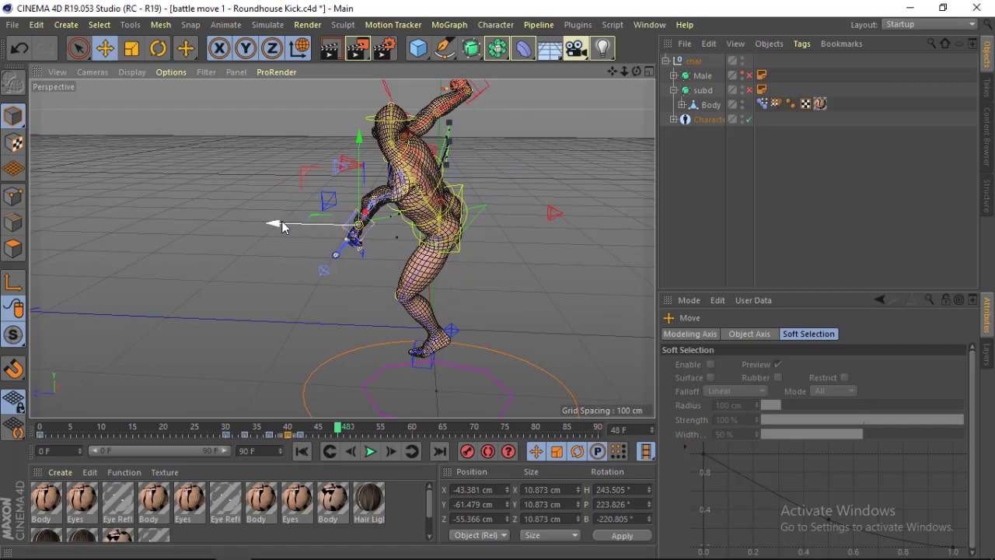
Pull the left hand in toward the torso and lift it, then reselect the left arm controller
left_click_drag(281, 226, 258, 225)
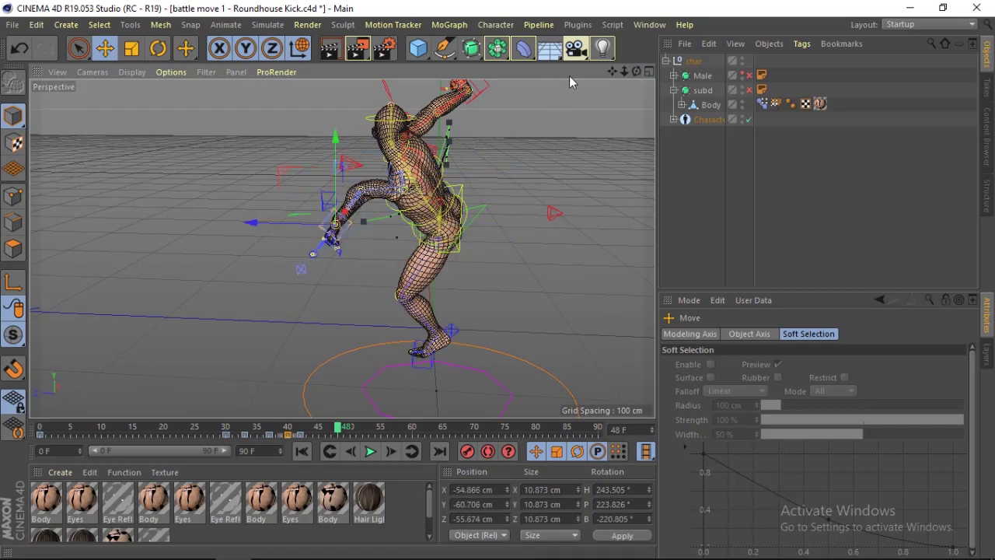
left_click_drag(633, 76, 638, 77)
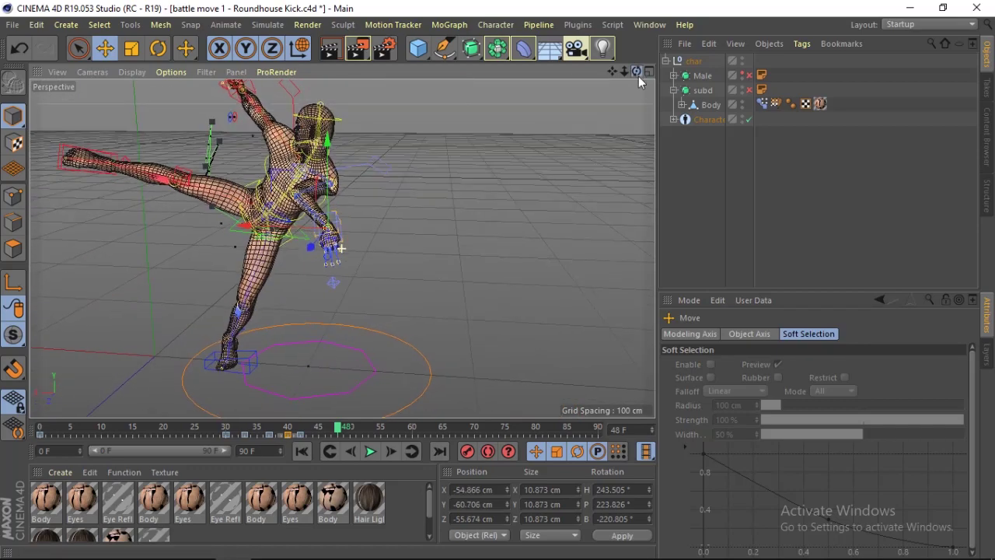
left_click_drag(284, 232, 259, 232)
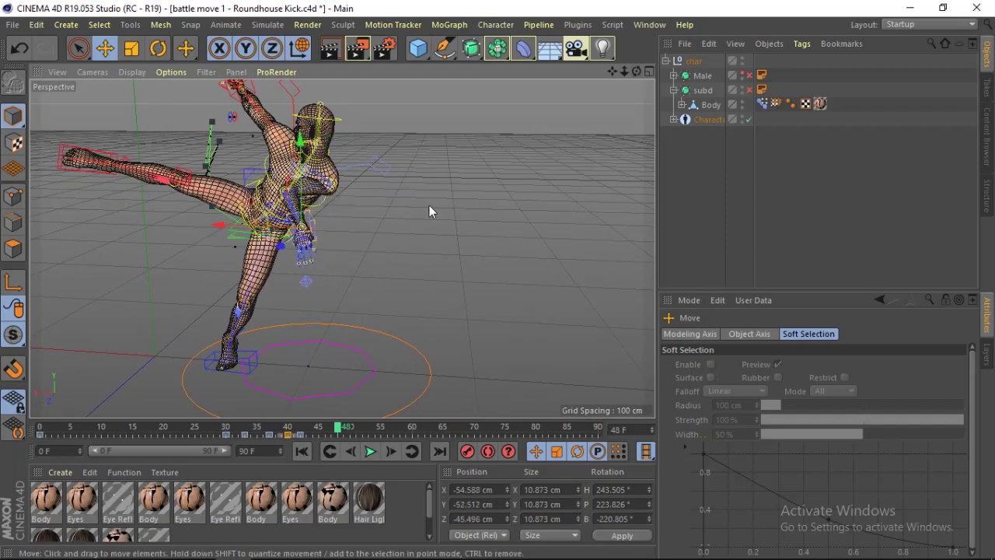
left_click(528, 167)
left_click_drag(636, 72, 630, 78)
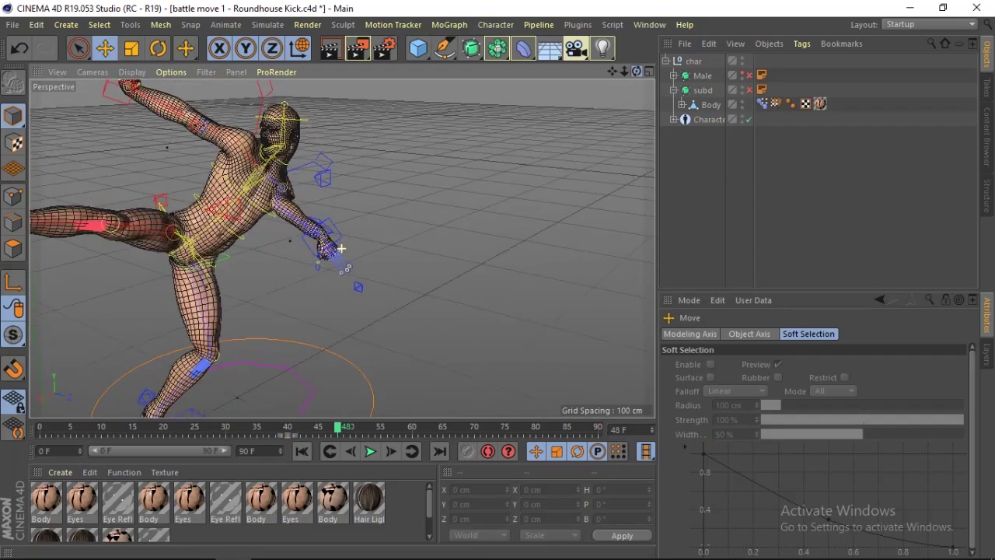
left_click(334, 177)
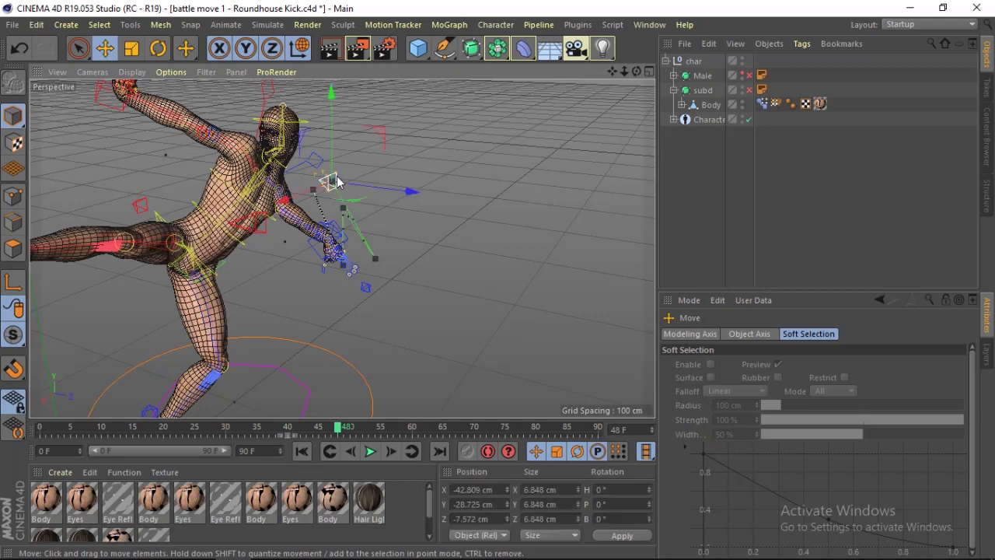
mouse_move(334, 178)
left_mouse_down()
mouse_move(336, 161)
mouse_move(336, 206)
left_mouse_up()
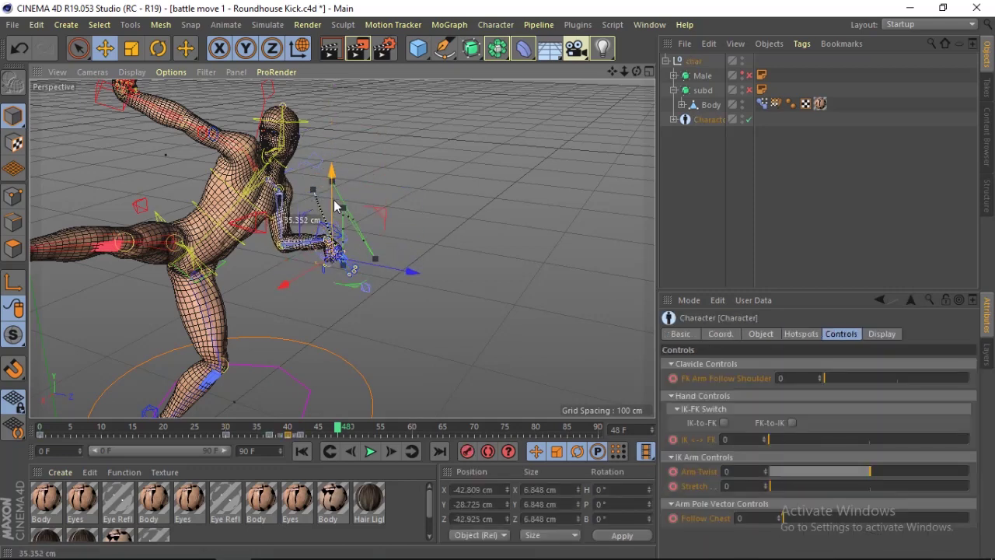
mouse_move(305, 270)
left_mouse_down()
mouse_move(284, 282)
mouse_move(333, 271)
left_mouse_up()
mouse_move(636, 73)
left_mouse_down()
mouse_move(339, 249)
mouse_move(635, 70)
mouse_move(341, 248)
mouse_move(400, 267)
left_mouse_up()
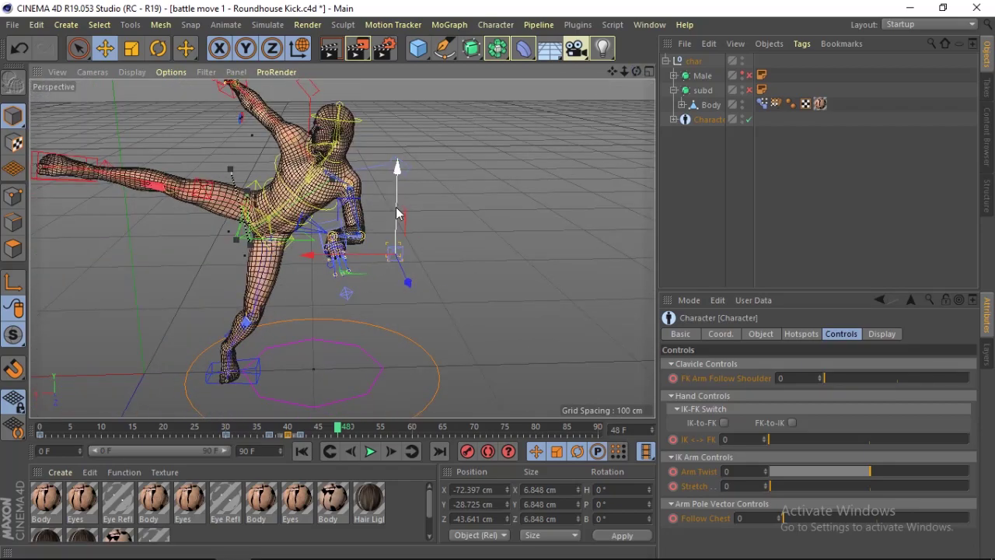
left_click(373, 256)
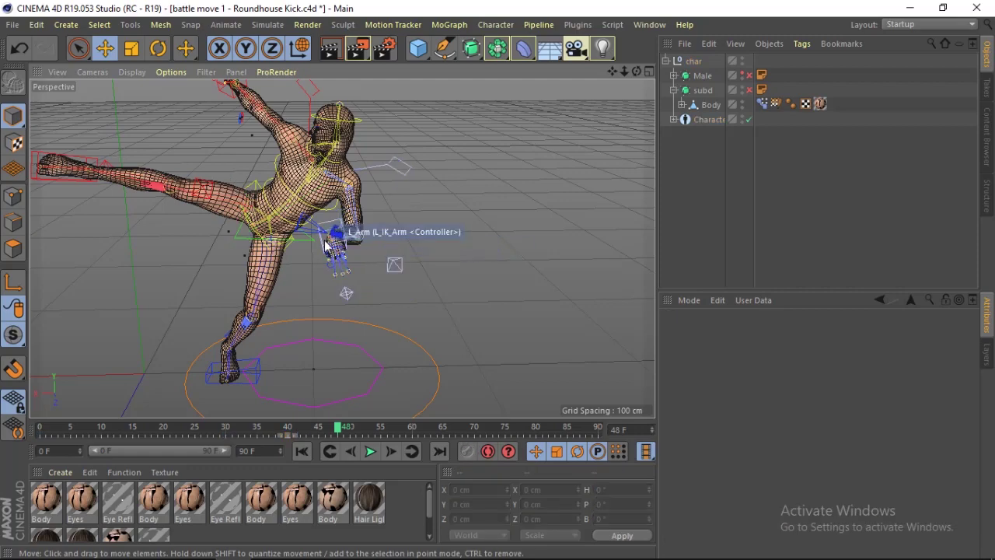
left_click(339, 227)
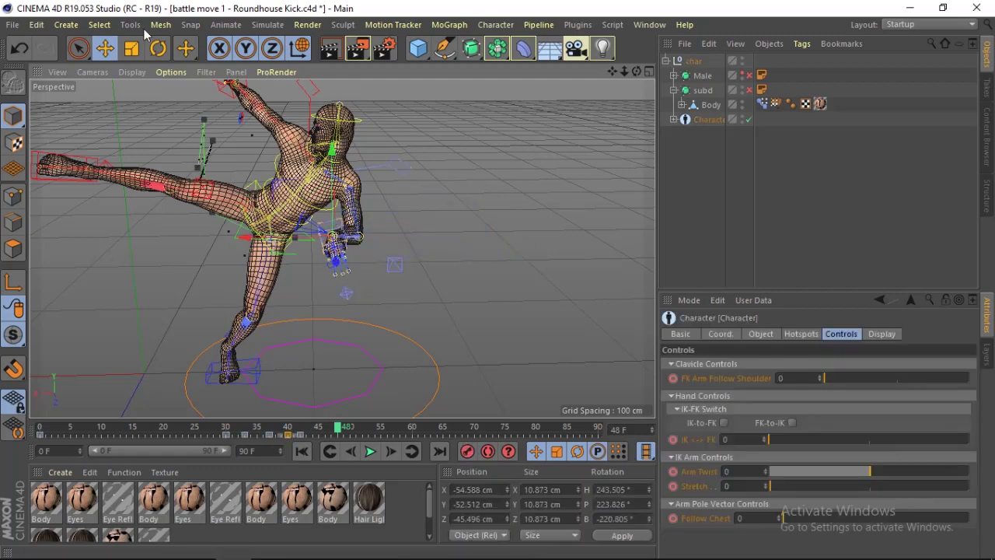
left_click(157, 48)
Rotate the left arm controller to turn and twist the forearm, checking the reference
left_click_drag(620, 71, 647, 76)
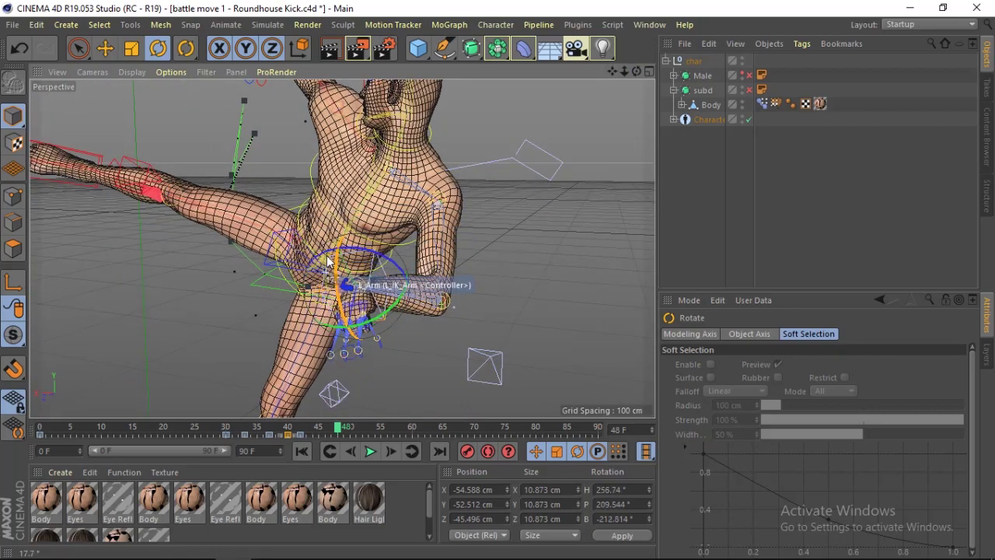
mouse_move(334, 291)
left_mouse_down()
mouse_move(405, 268)
mouse_move(357, 334)
left_mouse_up()
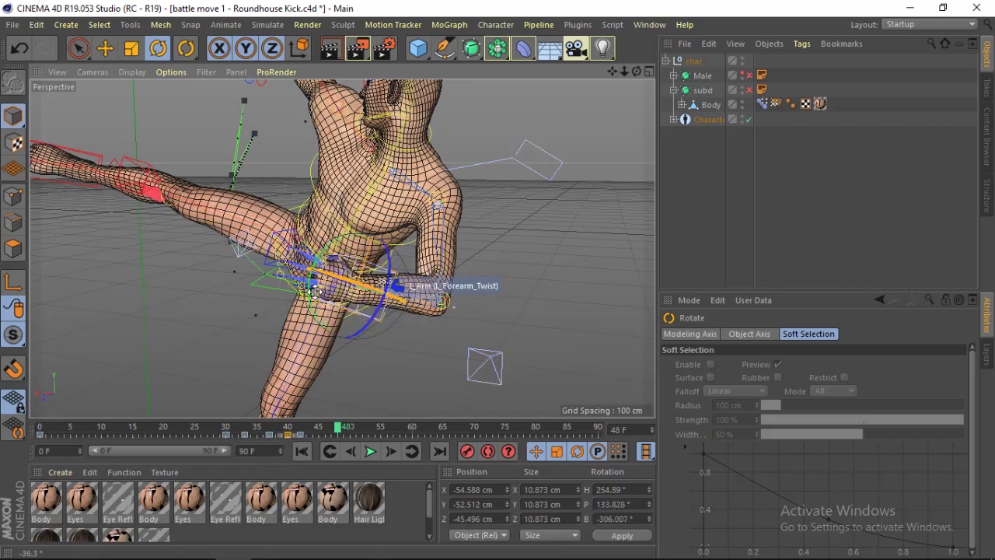
mouse_move(291, 291)
left_mouse_down()
mouse_move(398, 270)
mouse_move(385, 256)
left_mouse_up()
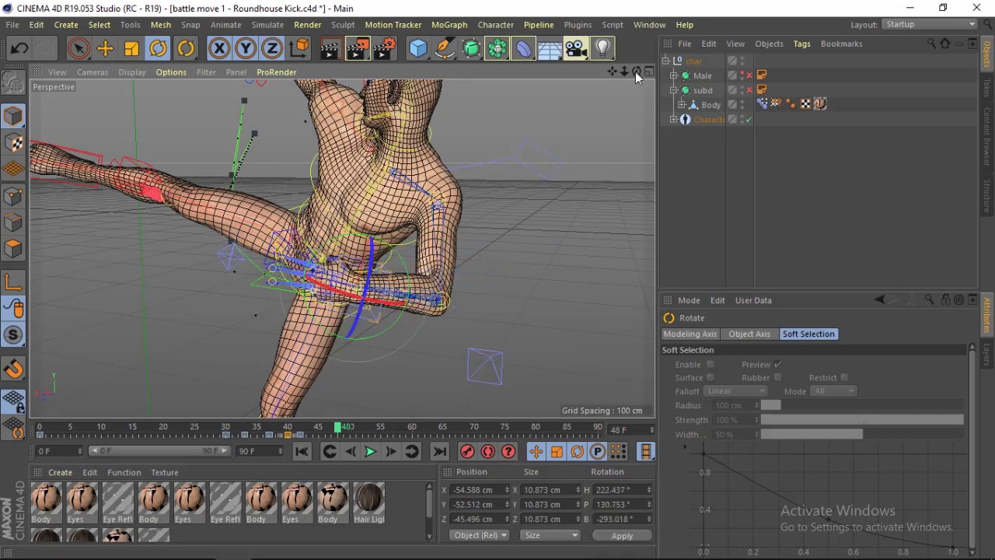
left_click_drag(635, 72, 544, 102)
mouse_move(340, 248)
left_mouse_down()
mouse_move(264, 305)
mouse_move(250, 265)
mouse_move(258, 272)
left_mouse_up()
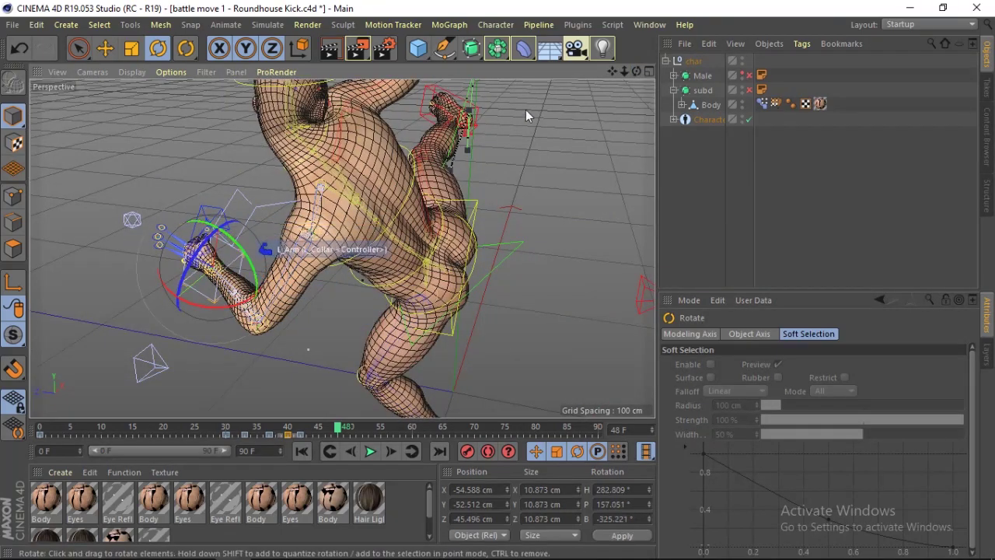
left_click_drag(637, 72, 540, 129)
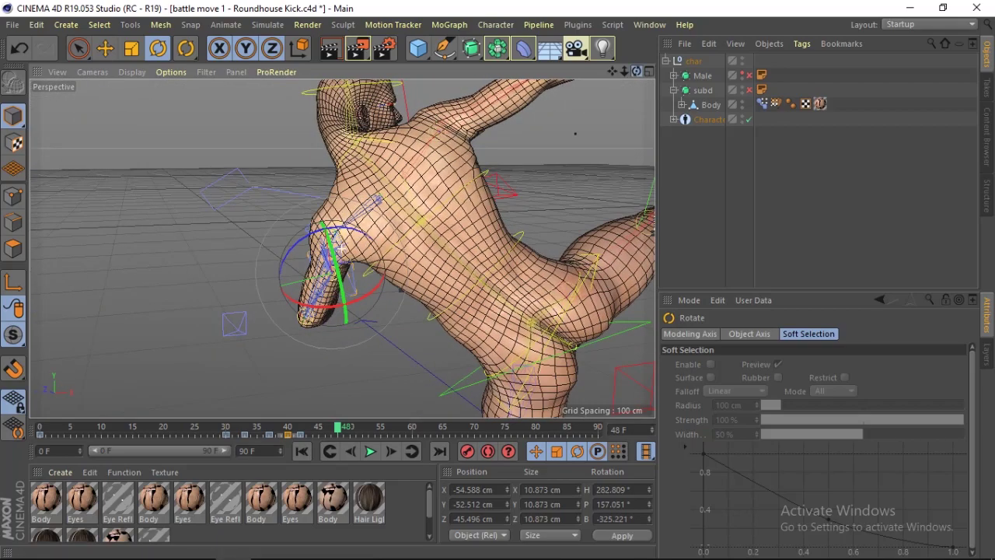
mouse_move(624, 71)
left_mouse_down()
mouse_move(591, 77)
mouse_move(599, 93)
left_mouse_up()
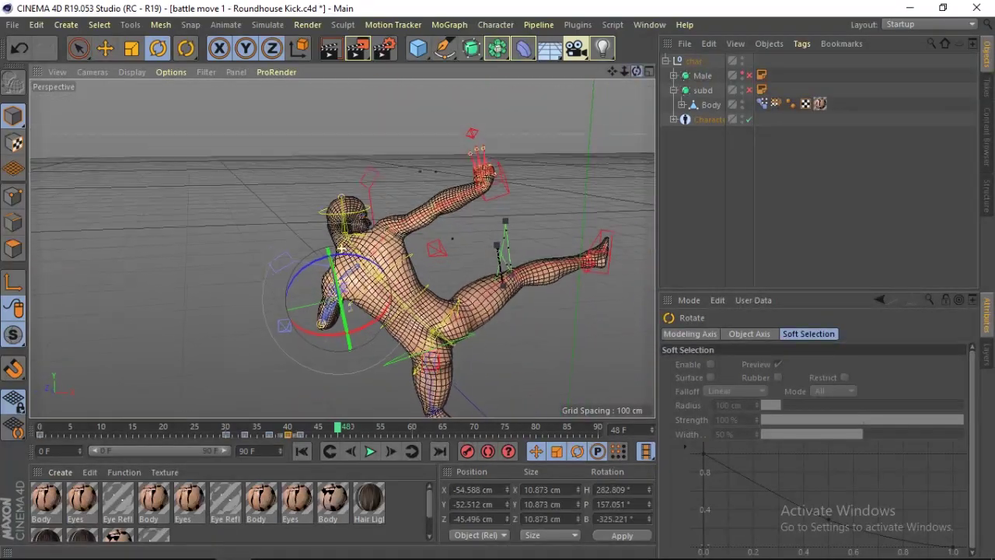
key("alt+Tab")
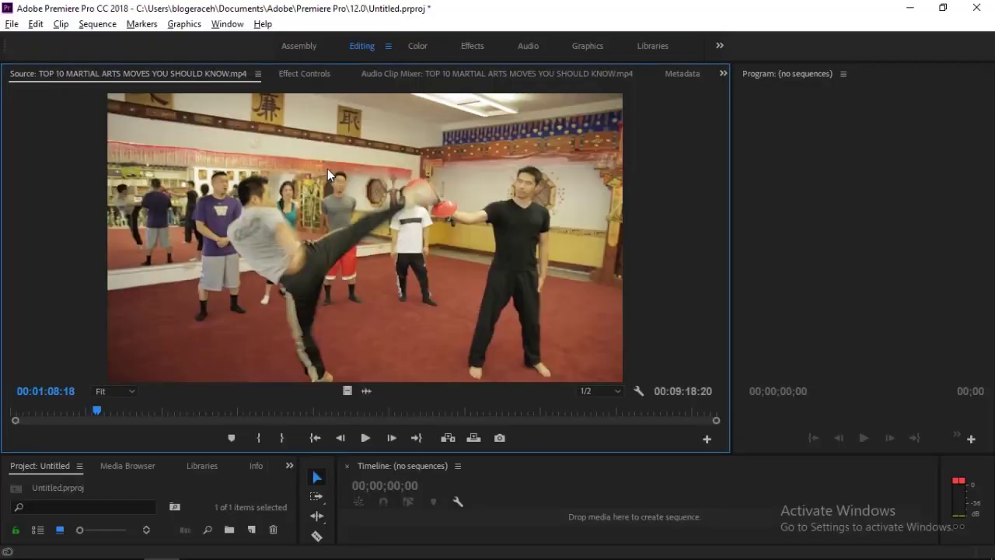
key("alt+Tab")
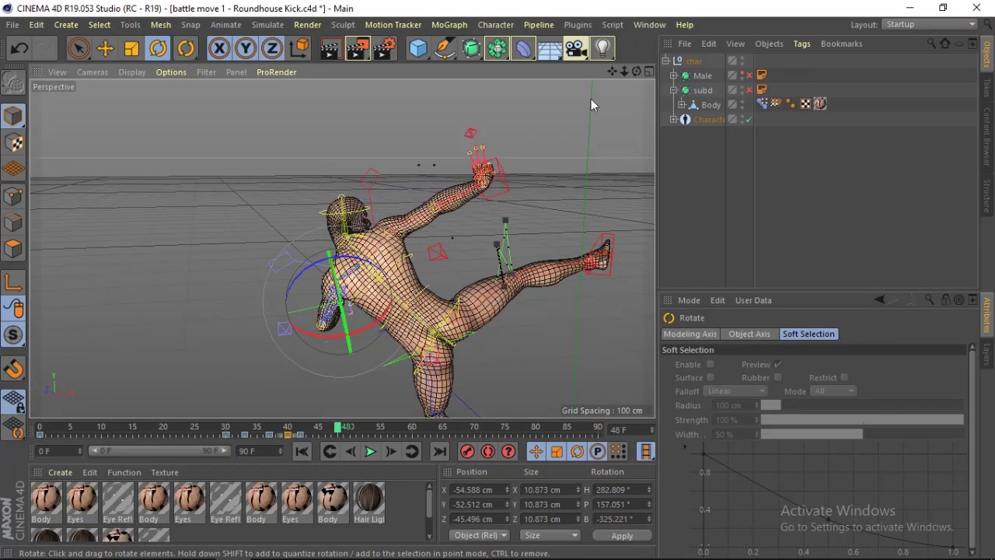
Select the chest spine control and rotate it slightly
left_click_drag(626, 72, 452, 239)
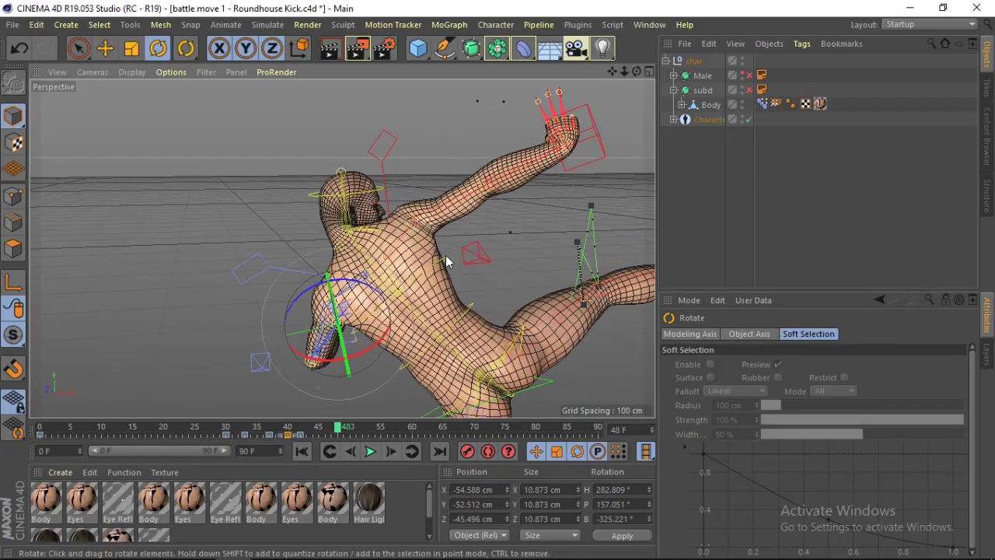
left_click(446, 256)
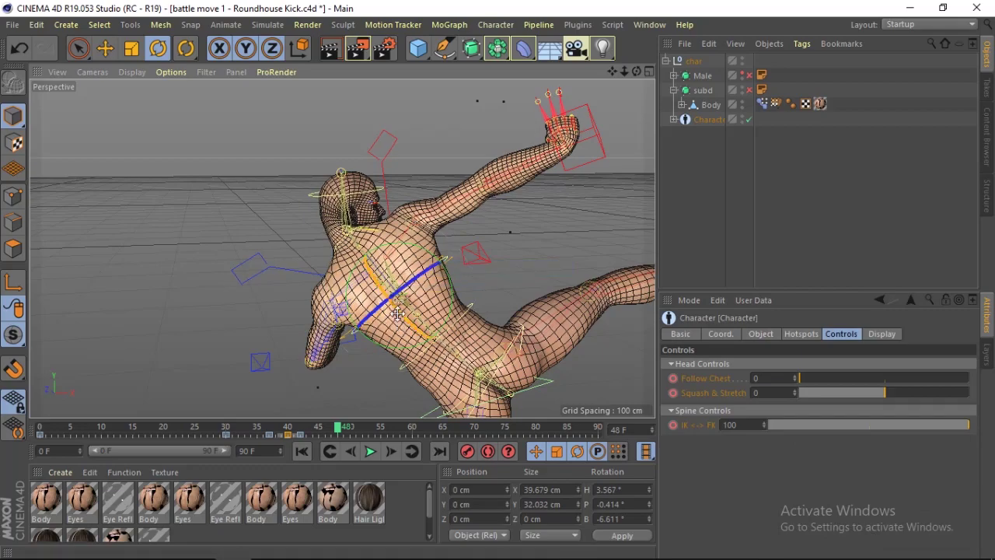
left_click_drag(399, 323, 412, 296)
left_click_drag(636, 74, 638, 72)
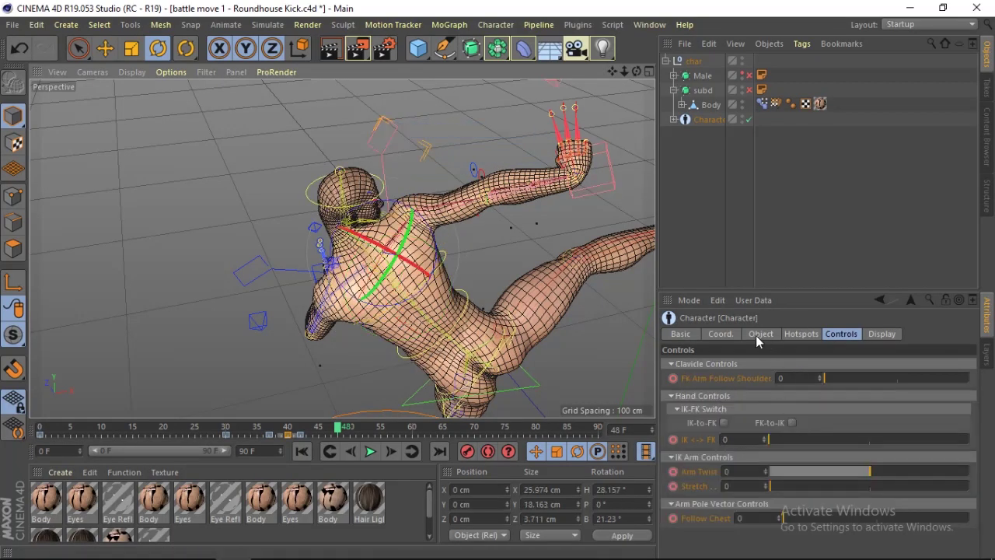
Reset the selected control's heading and bank rotation to 0°
left_click(721, 334)
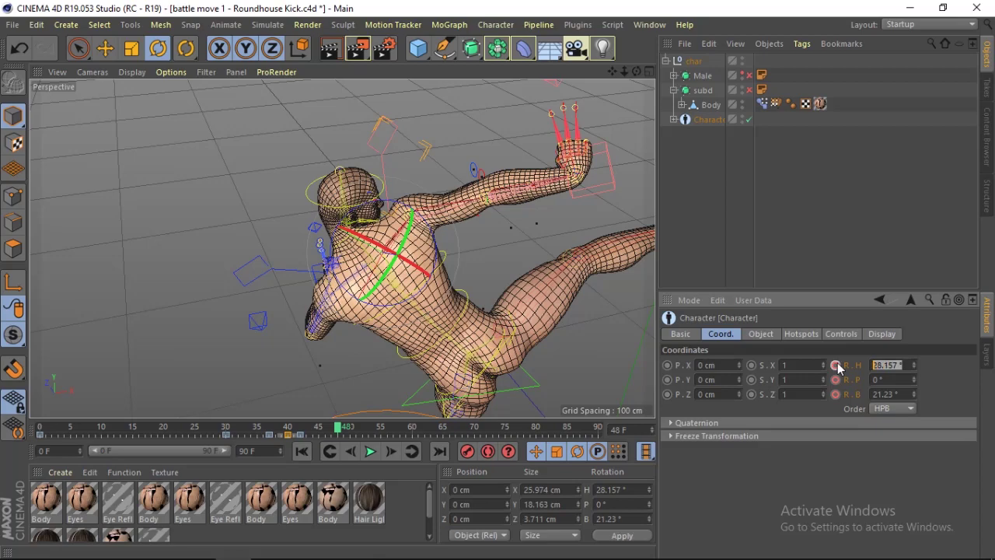
type("0")
key("Return")
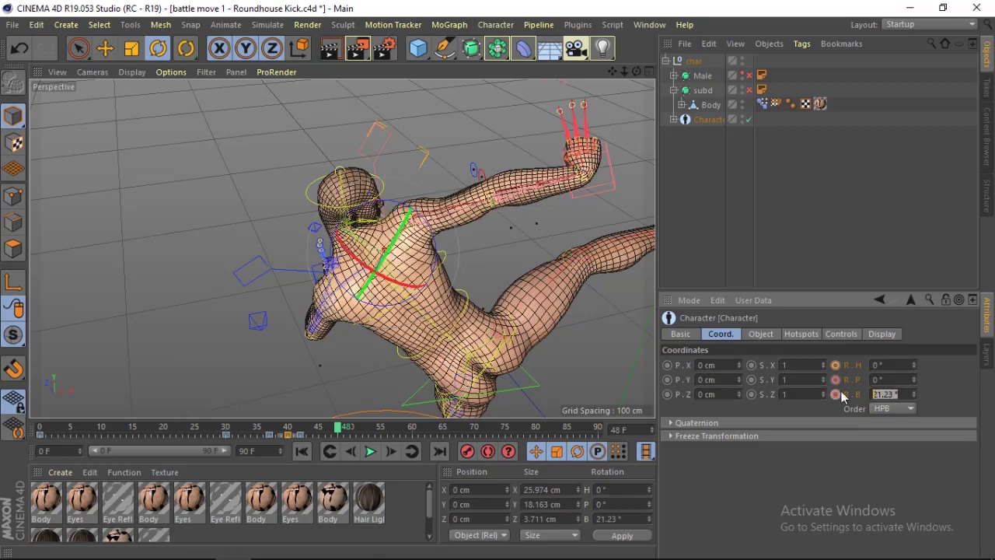
type("0")
key("Return")
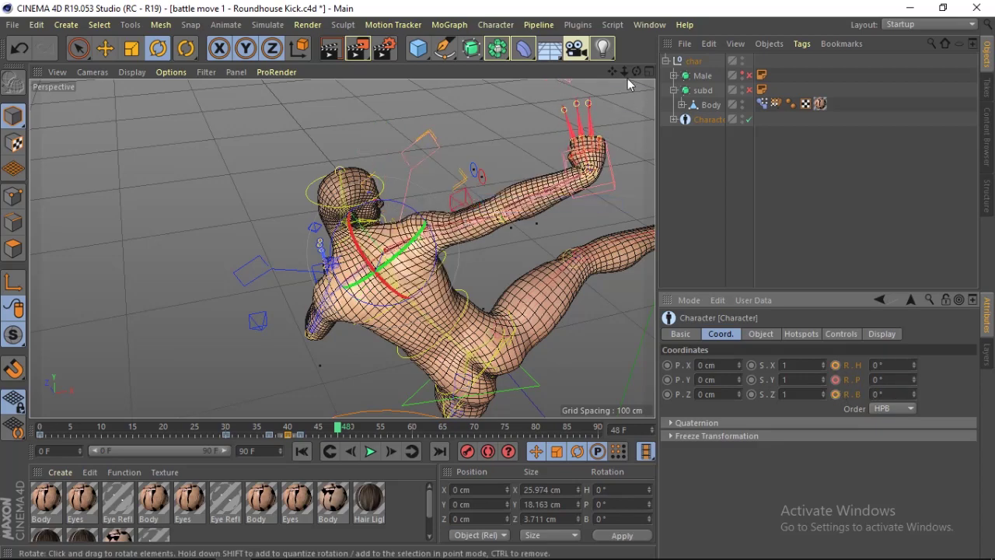
left_click_drag(343, 246, 410, 231, "alt")
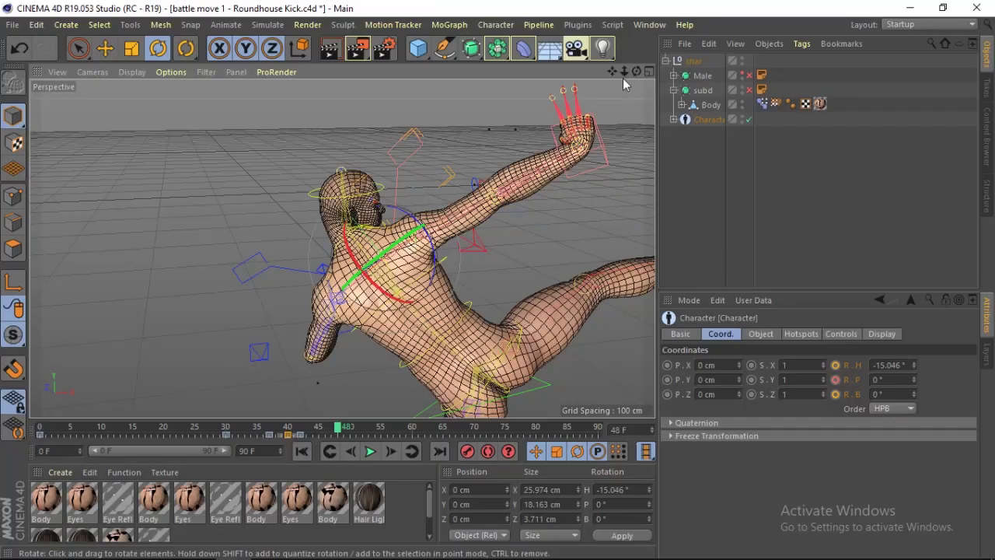
Move the raised hand controller downward
left_click_drag(566, 166, 500, 192, "alt")
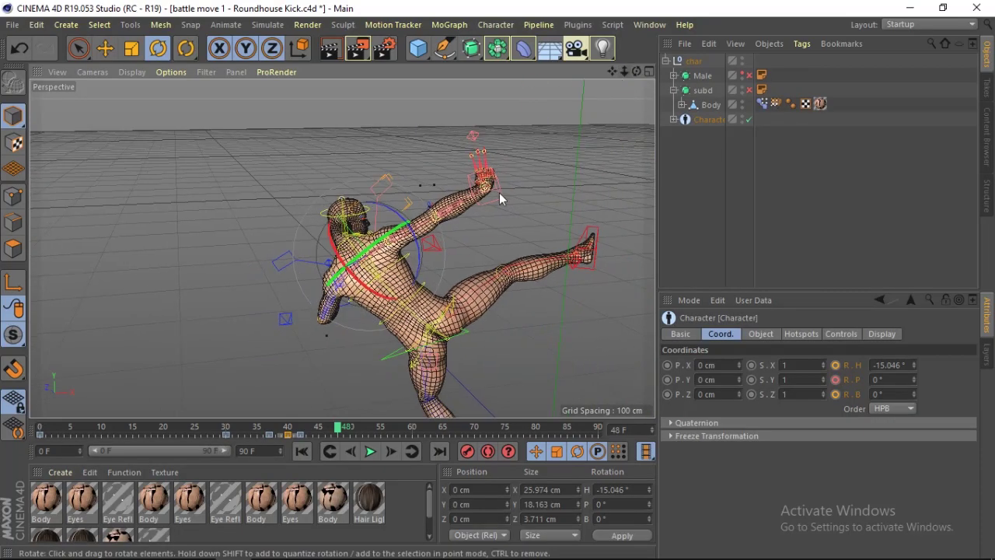
left_click(488, 173)
key("e")
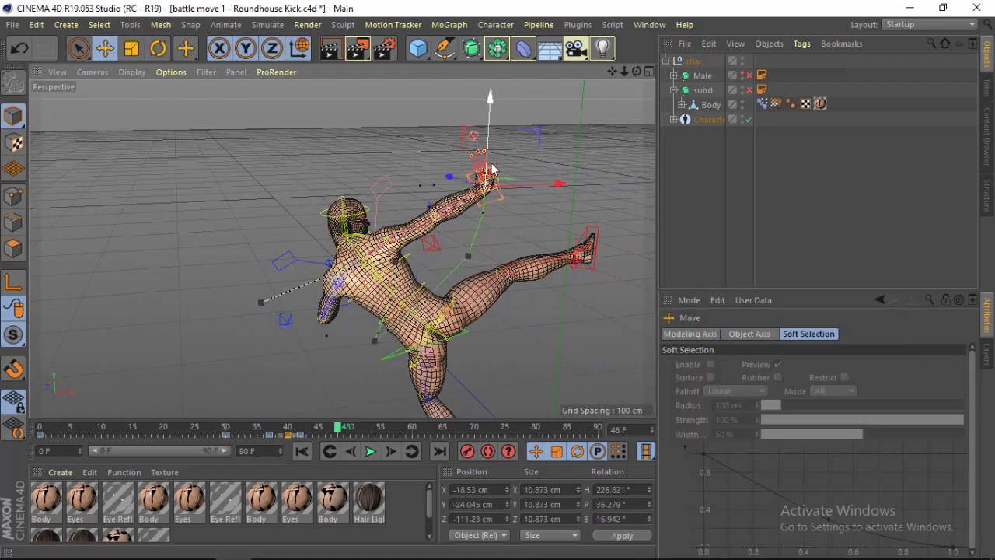
mouse_move(491, 168)
left_mouse_down()
mouse_move(493, 185)
mouse_move(504, 185)
left_mouse_up()
key("alt+Tab")
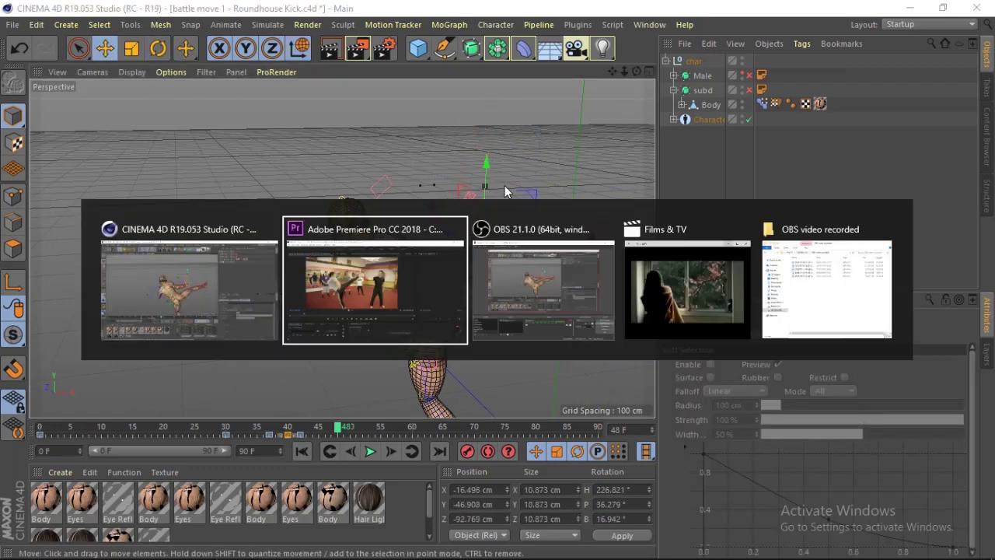
key("alt+Tab")
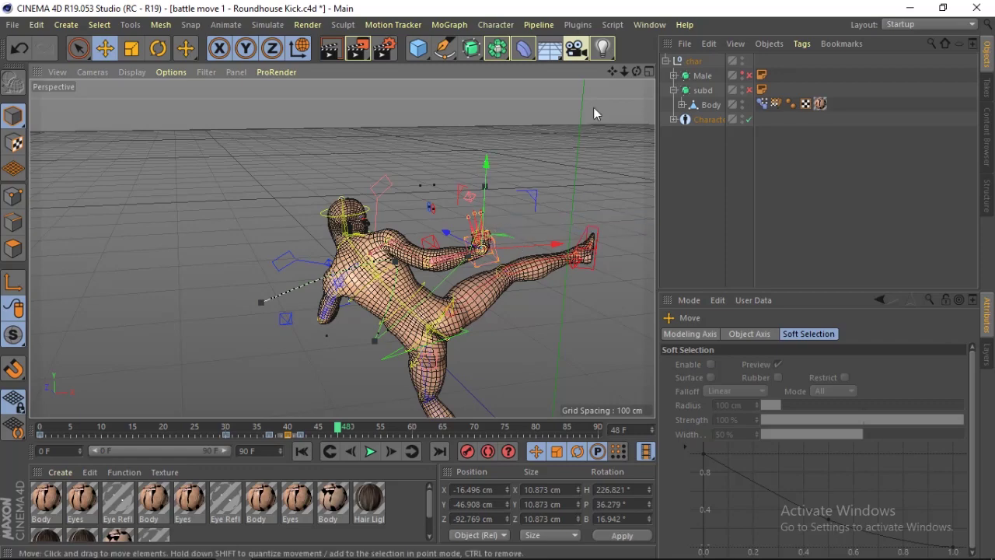
mouse_move(636, 71)
left_mouse_down()
mouse_move(411, 113)
mouse_move(428, 180)
left_mouse_up()
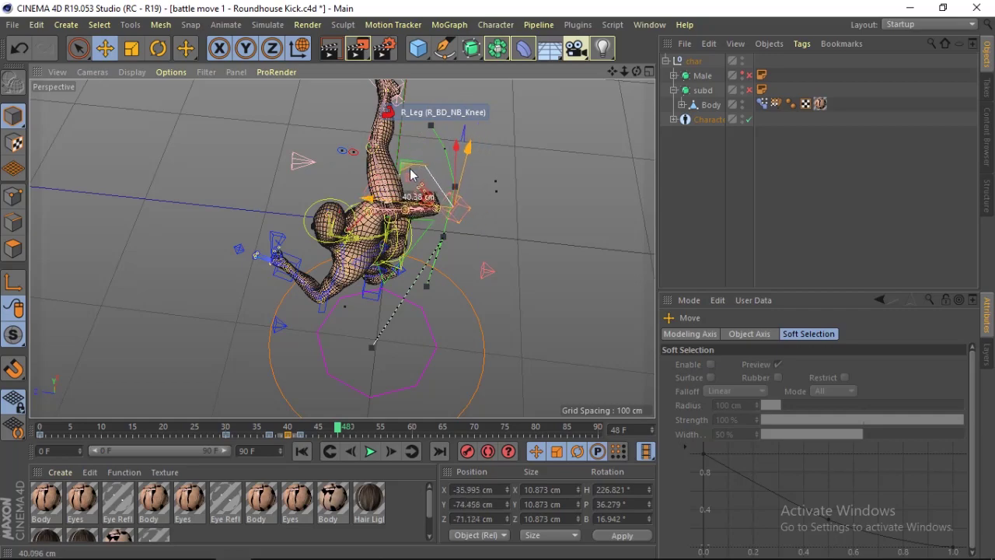
Reposition the knee controller, then move the hand controller up and right along X
left_click_drag(427, 181, 451, 167)
mouse_move(342, 248)
left_mouse_down("alt")
mouse_move(490, 348)
mouse_move(354, 327)
left_mouse_up("alt")
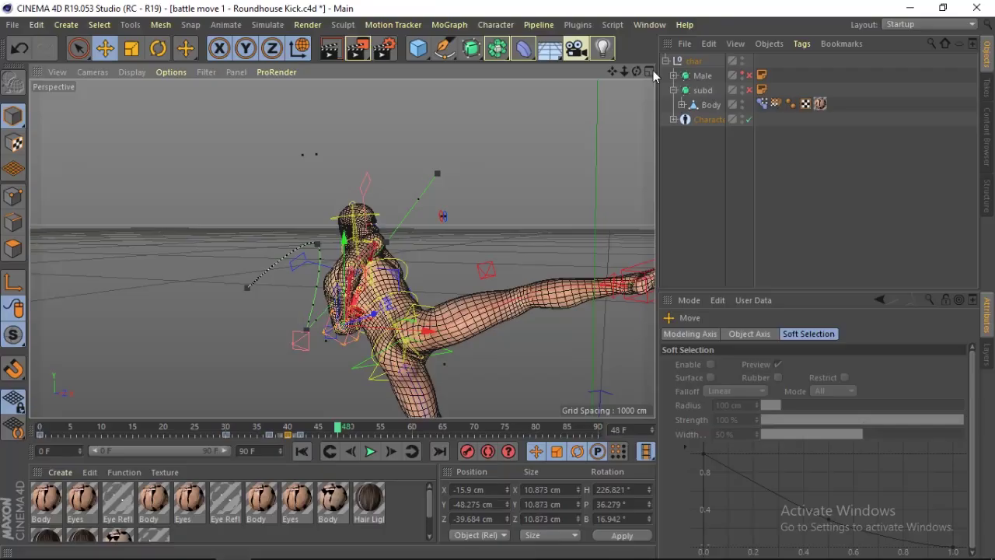
left_click_drag(637, 70, 634, 74)
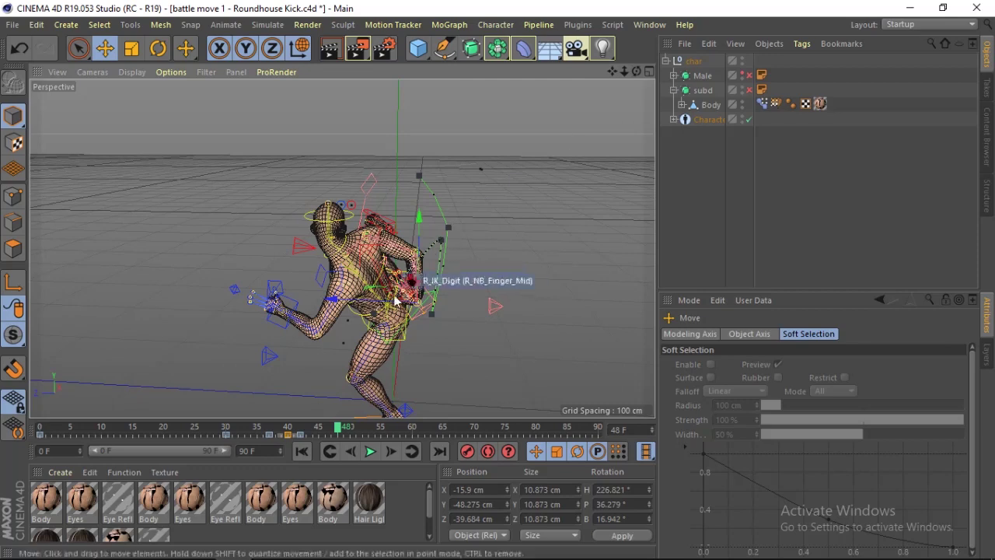
left_click_drag(444, 276, 473, 200)
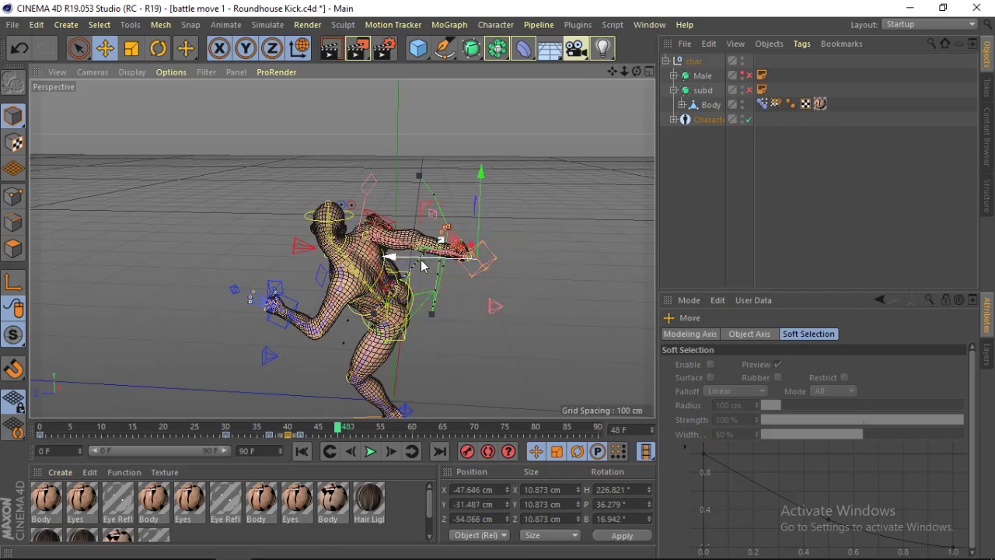
left_click_drag(417, 263, 449, 251)
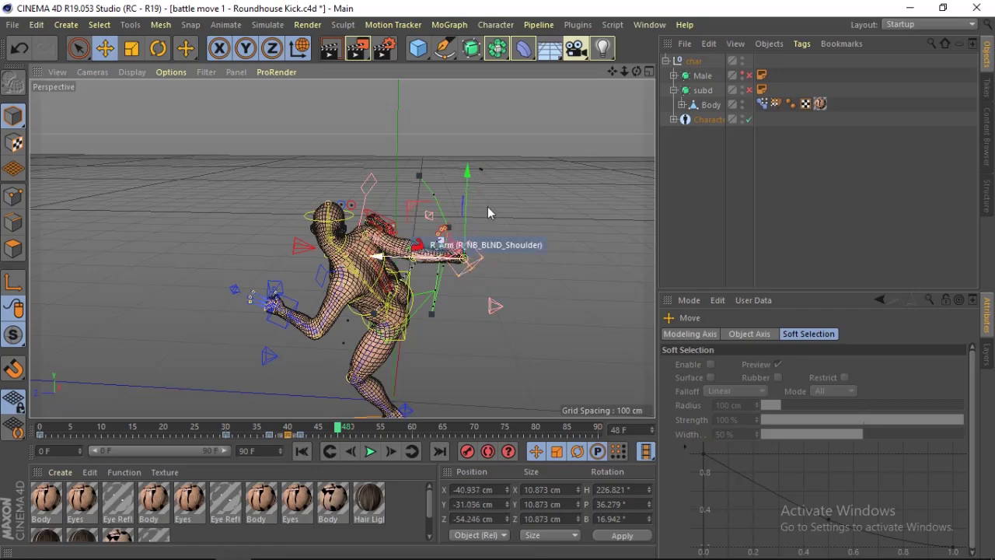
left_click_drag(638, 71, 360, 117)
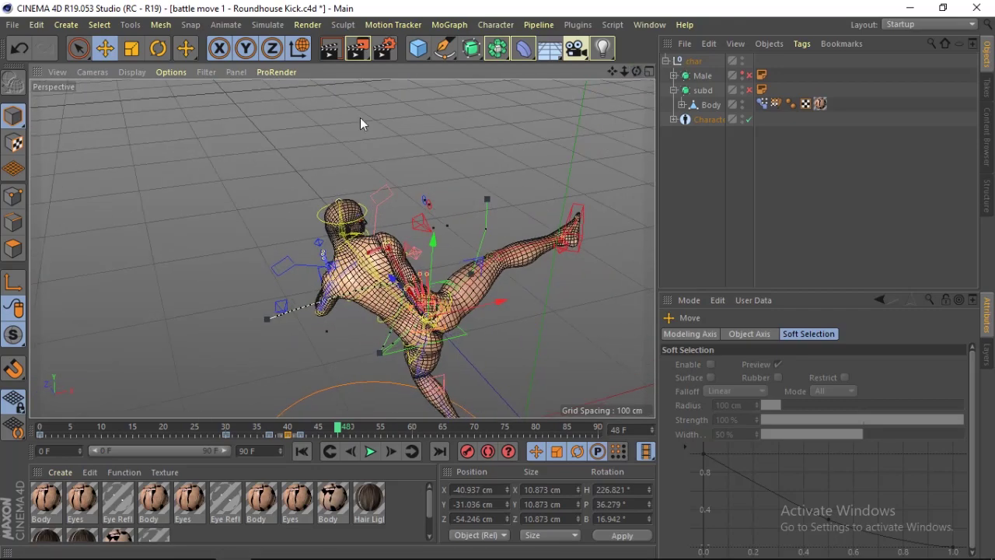
Rotate the pelvis controller, then zero its heading and pitch rotation
left_click(161, 48)
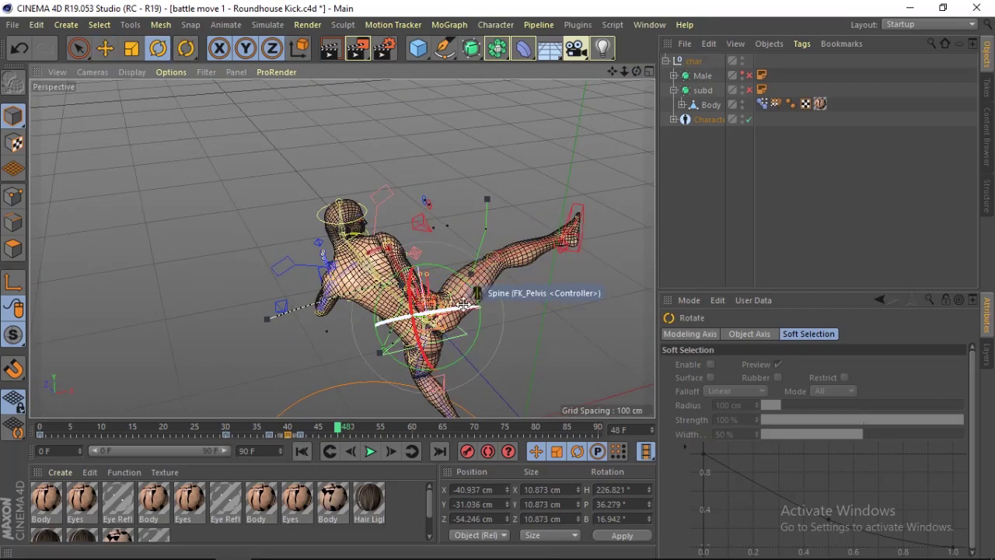
left_click_drag(467, 295, 504, 362)
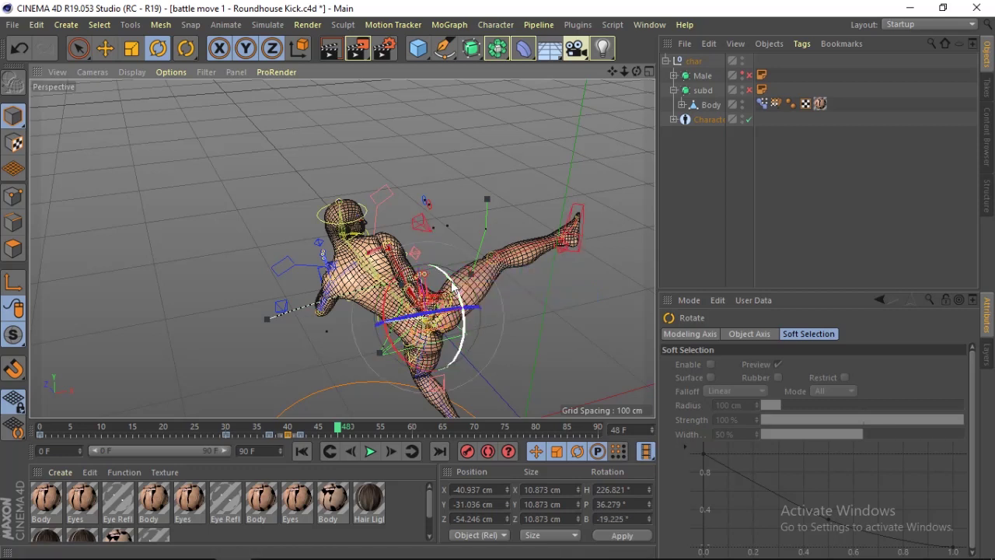
left_click_drag(527, 404, 487, 376)
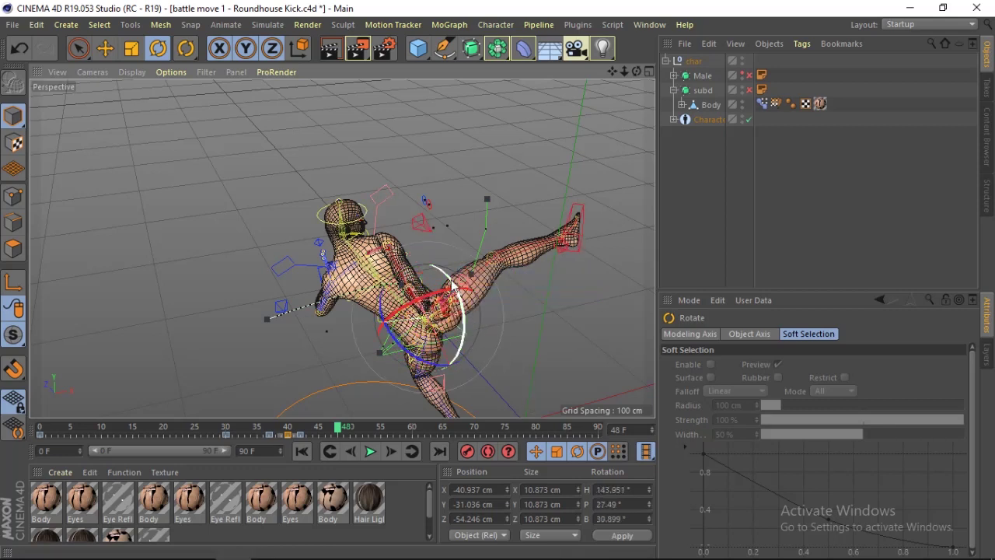
left_click(627, 489)
key("Return")
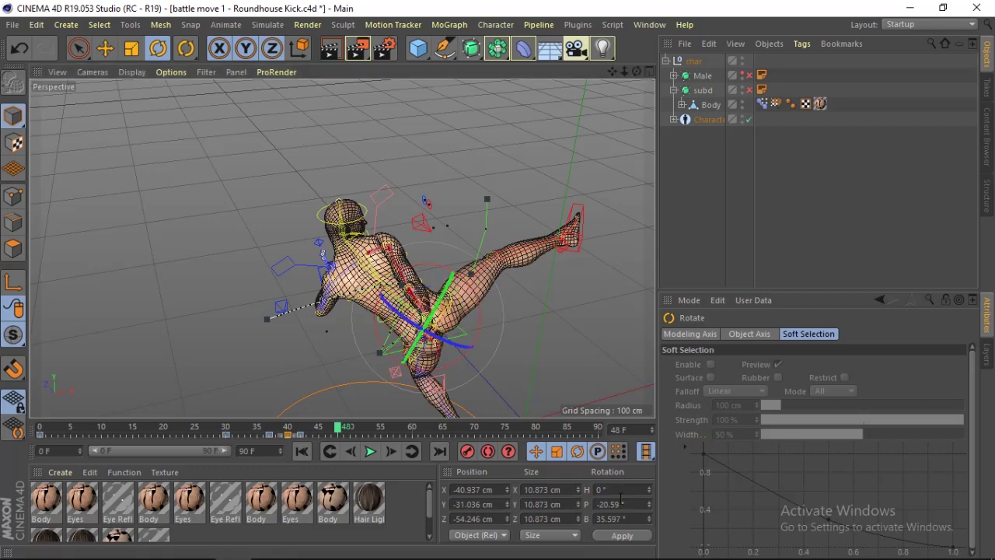
type("0")
key("Return")
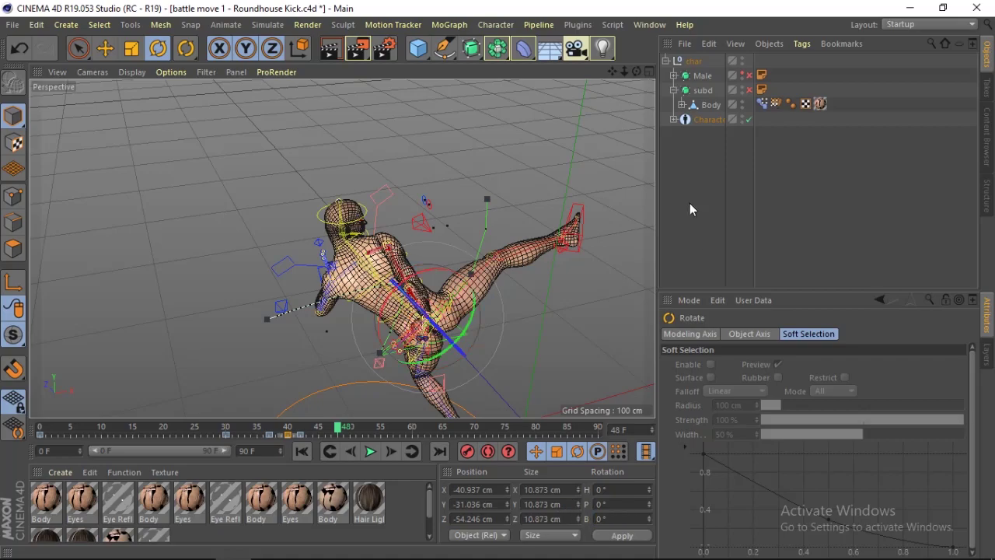
Rotate the right-arm controller, then move the R_Leg pole vector right and down
mouse_move(636, 71)
left_mouse_down()
mouse_move(624, 69)
mouse_move(620, 85)
left_mouse_up()
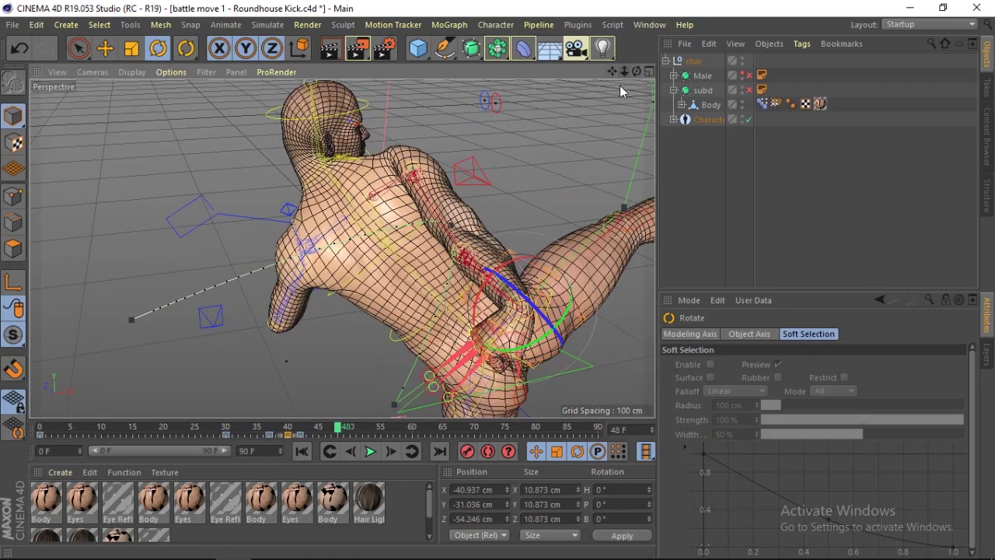
mouse_move(538, 328)
left_mouse_down()
mouse_move(587, 295)
mouse_move(511, 266)
left_mouse_up()
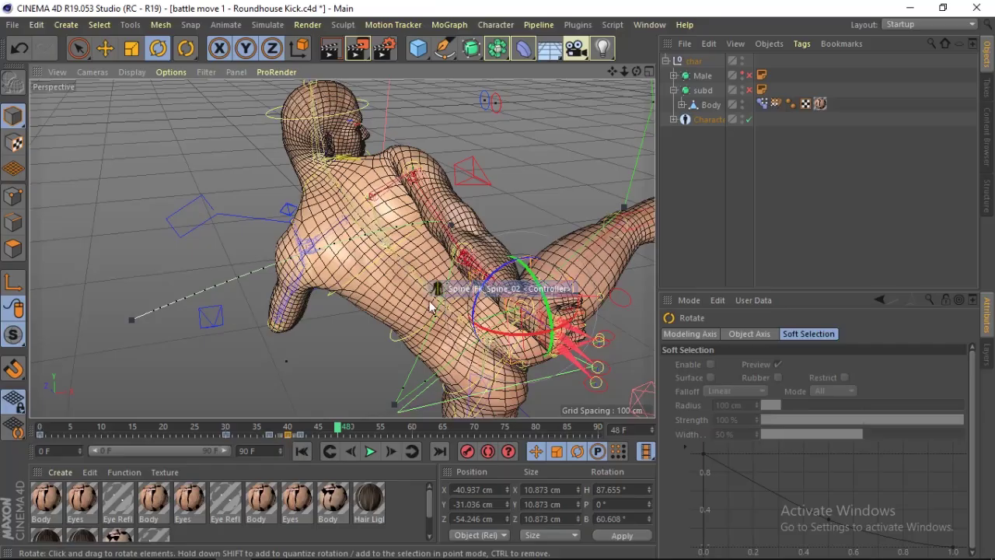
left_click_drag(524, 268, 529, 267)
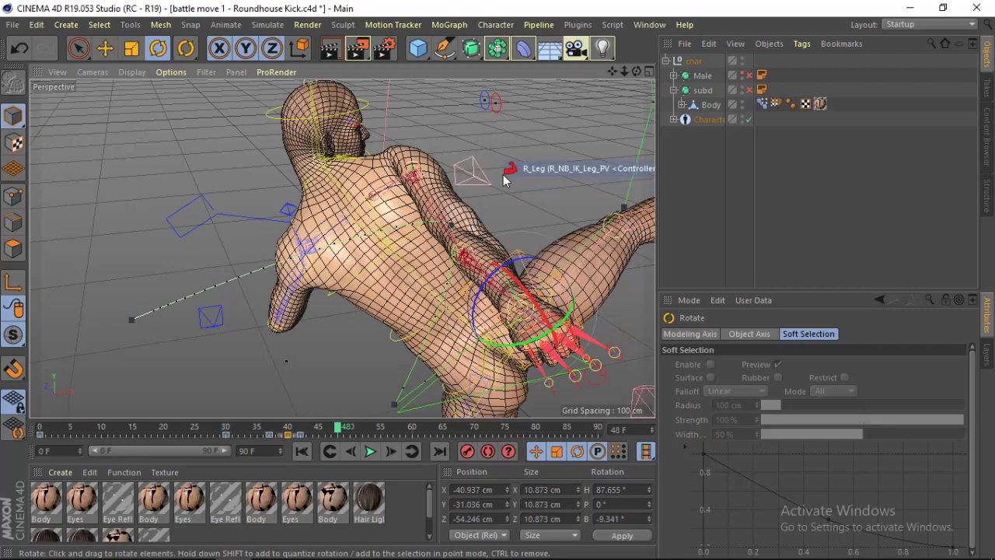
mouse_move(624, 70)
left_mouse_down()
mouse_move(575, 71)
mouse_move(622, 70)
left_mouse_up()
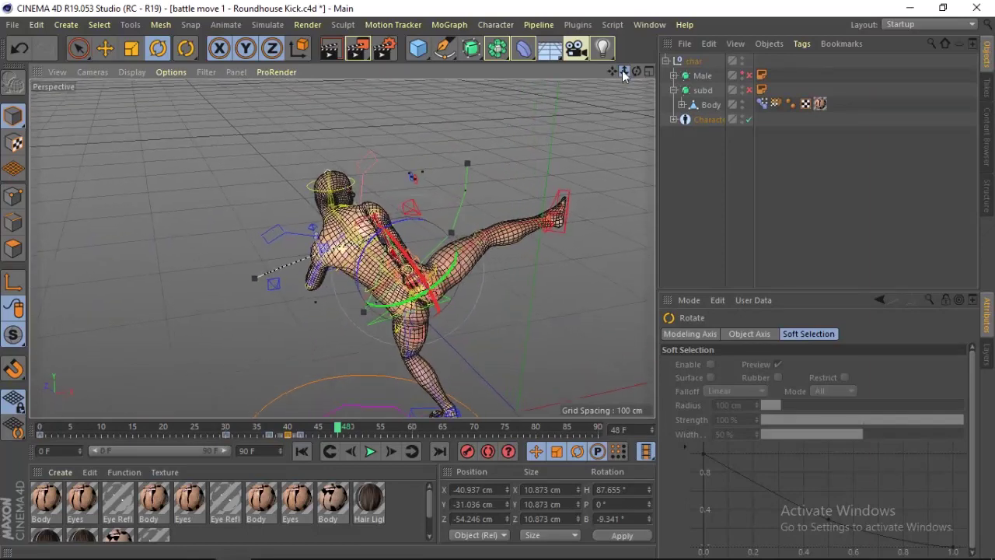
left_click(413, 209)
left_click(111, 49)
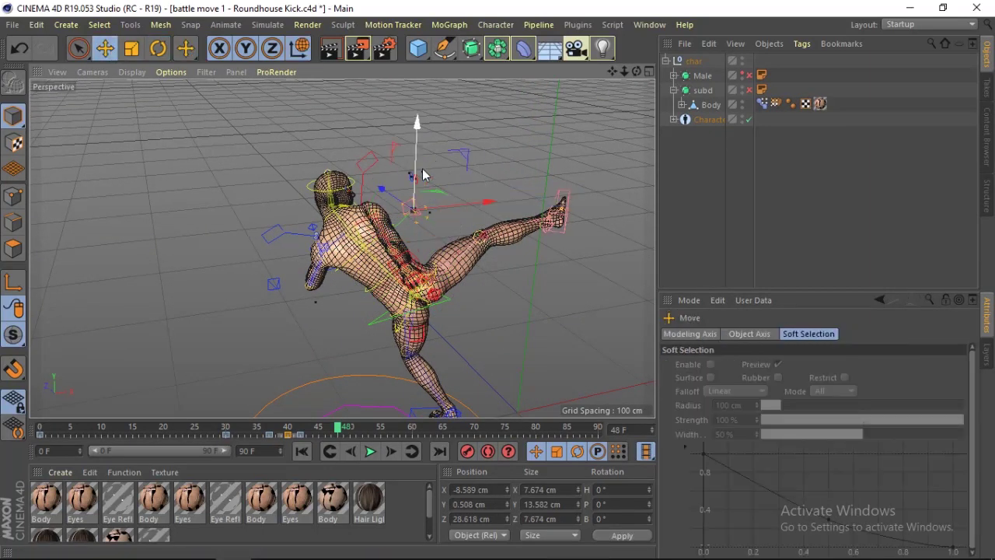
left_click_drag(456, 155, 471, 173)
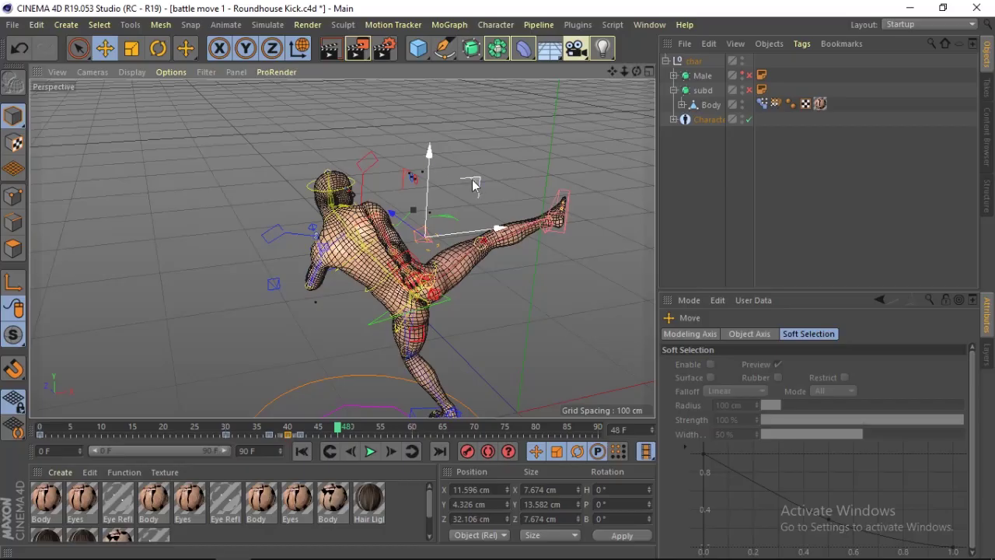
Raise the right-leg knee controller to X 16.974 cm, Y 5.02 cm, Z 30.641 cm
mouse_move(472, 180)
left_mouse_down()
mouse_move(436, 177)
mouse_move(437, 187)
mouse_move(443, 162)
left_mouse_up()
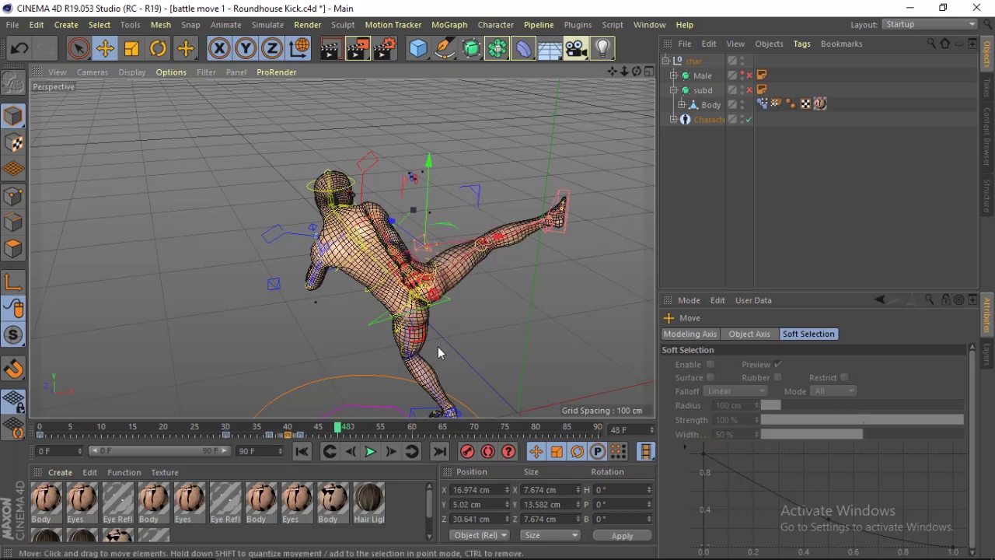
Move the leg controller to adjust the kick at frame 48
left_click(422, 338)
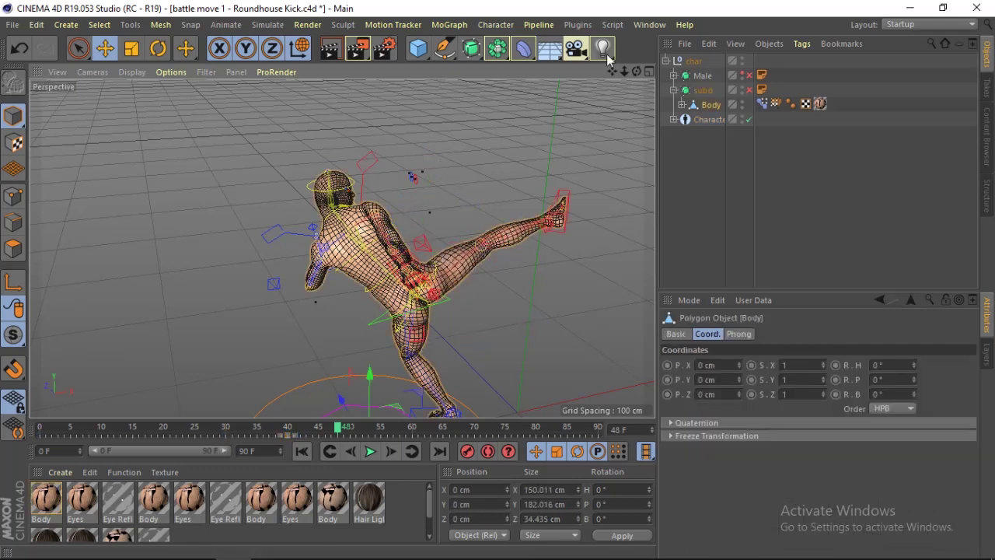
left_click_drag(633, 71, 582, 200)
left_click(469, 296)
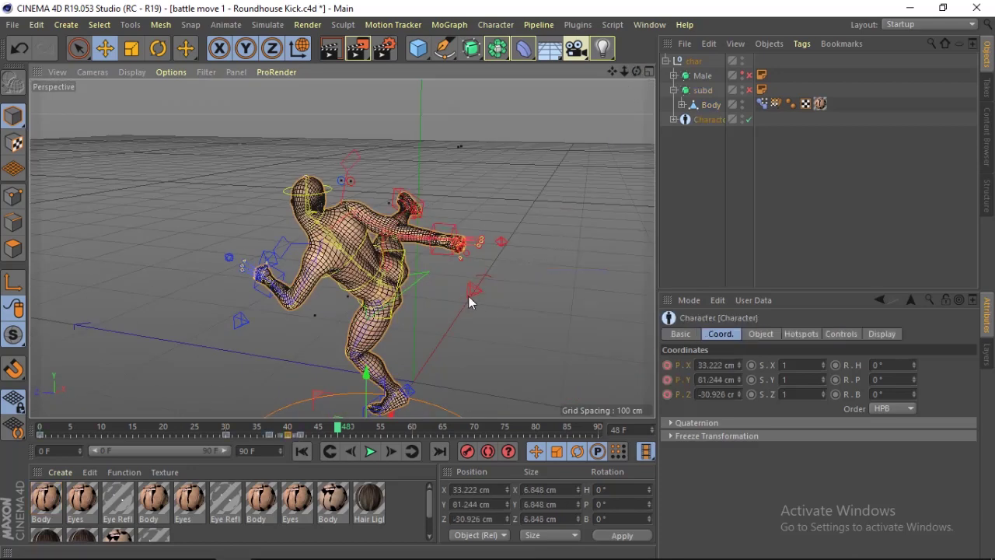
mouse_move(480, 263)
left_mouse_down()
mouse_move(438, 313)
mouse_move(354, 301)
mouse_move(434, 287)
mouse_move(386, 307)
left_mouse_up()
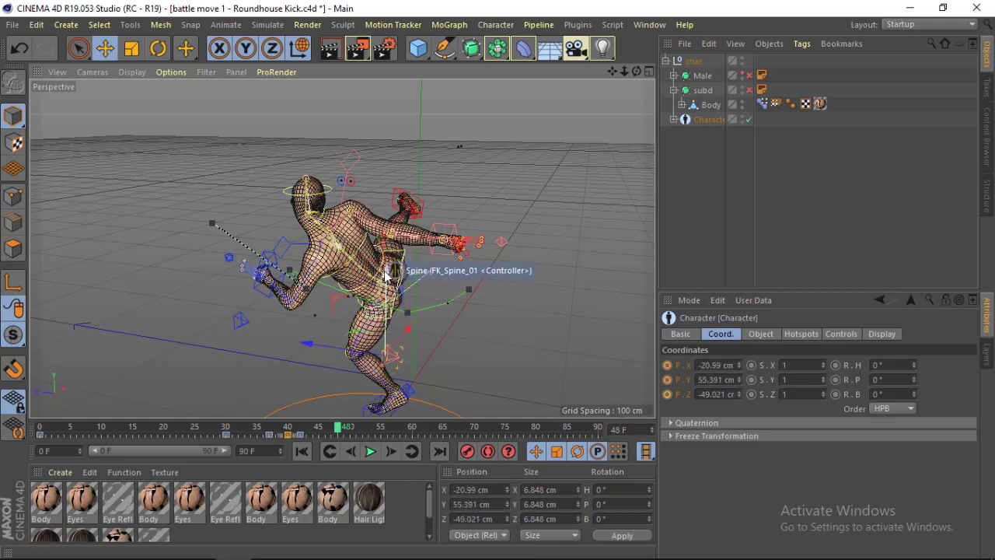
left_click_drag(389, 268, 392, 266)
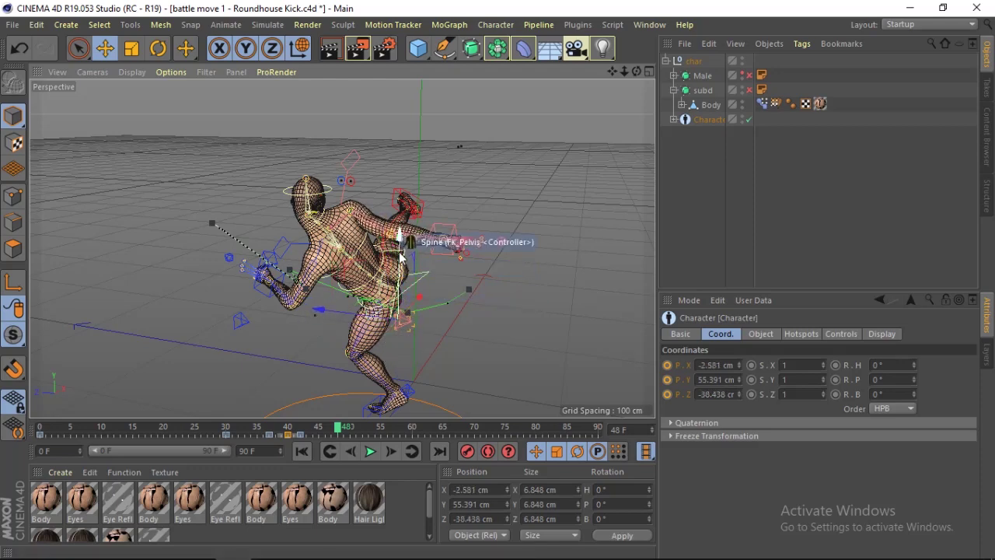
Move the extended right arm's controller to X 25.739 cm, Y 55.391 cm, Z -10.297 cm
left_click_drag(398, 229, 430, 257)
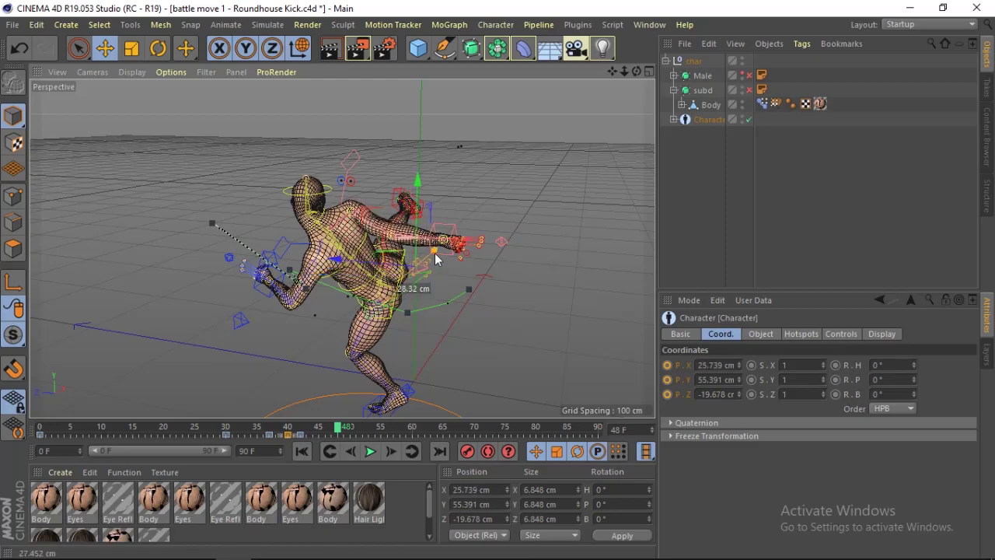
left_click_drag(625, 71, 746, 75)
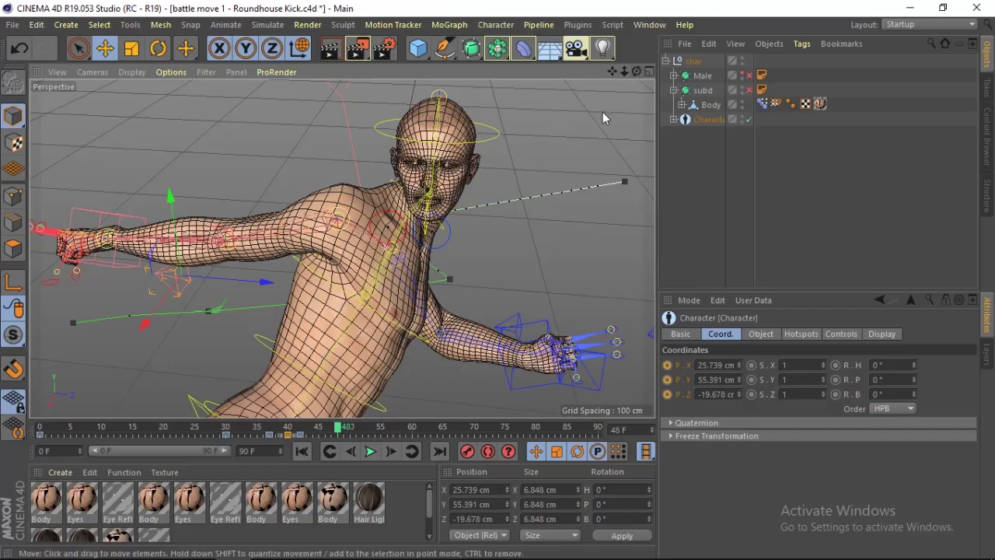
mouse_move(622, 73)
left_mouse_down()
mouse_move(145, 184)
mouse_move(168, 183)
left_mouse_up()
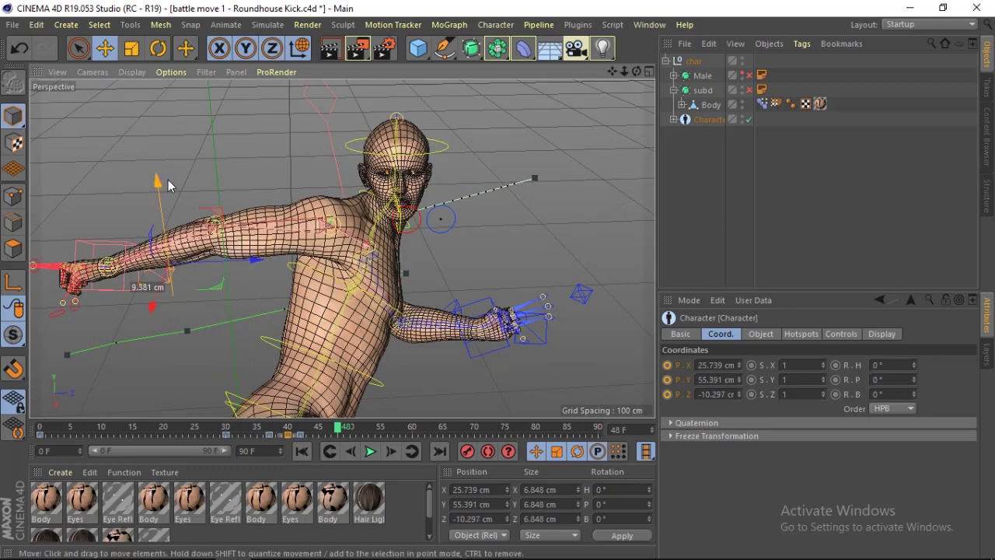
mouse_move(627, 75)
left_mouse_down()
mouse_move(389, 80)
mouse_move(375, 128)
left_mouse_up()
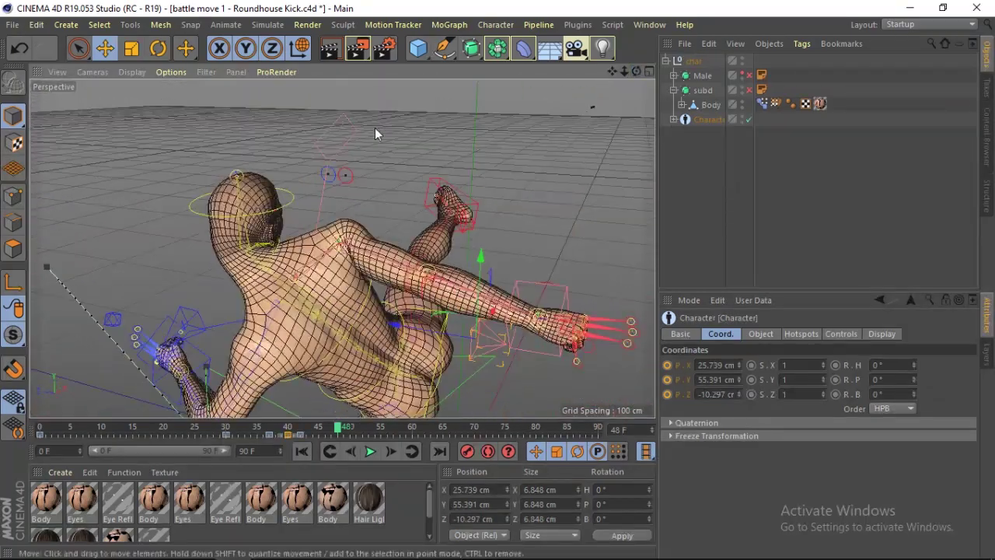
Rotate the right collar (R_Arm) controller to adjust the shoulder
left_click(347, 195)
left_click(346, 144)
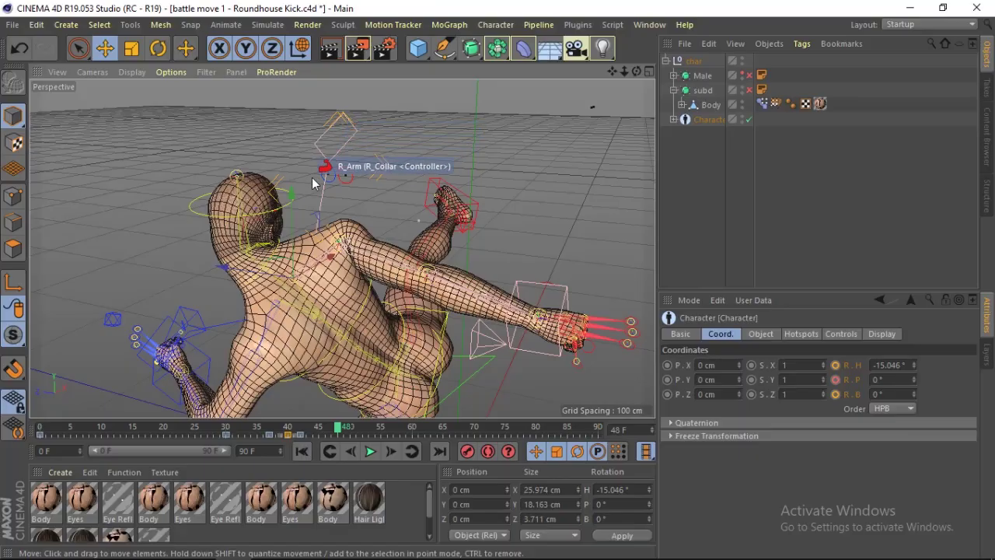
left_click(158, 49)
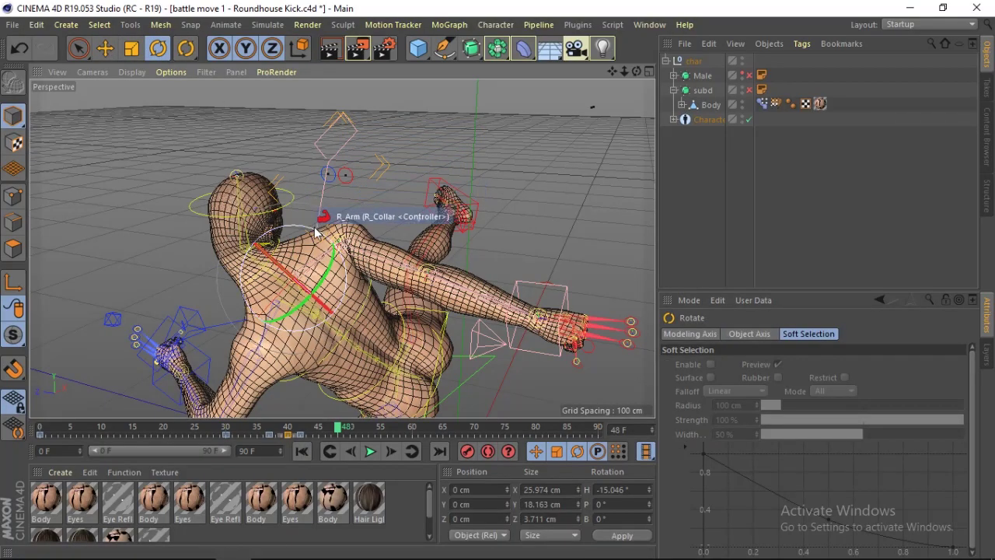
mouse_move(313, 231)
left_mouse_down()
mouse_move(331, 268)
mouse_move(315, 257)
left_mouse_up()
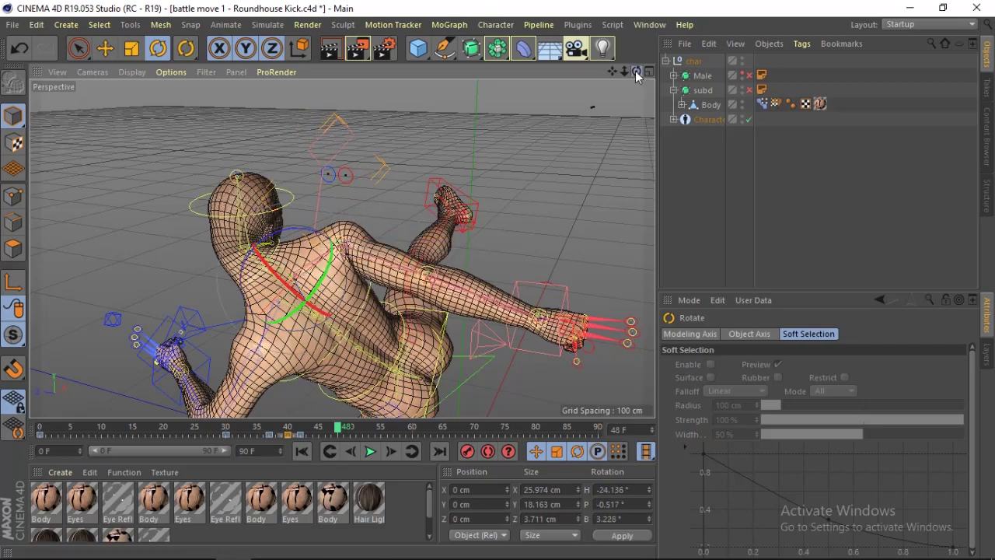
left_click_drag(636, 71, 544, 133)
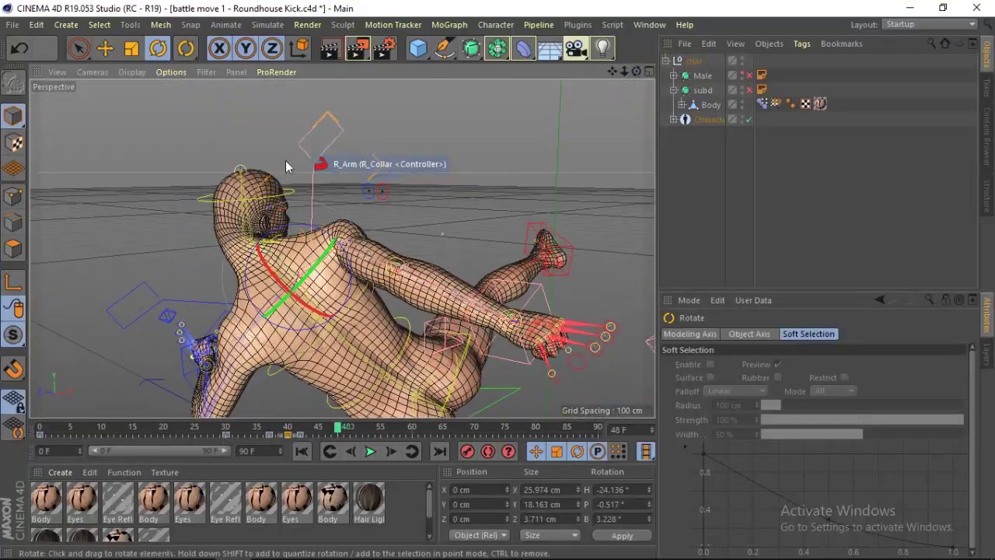
left_click(276, 242)
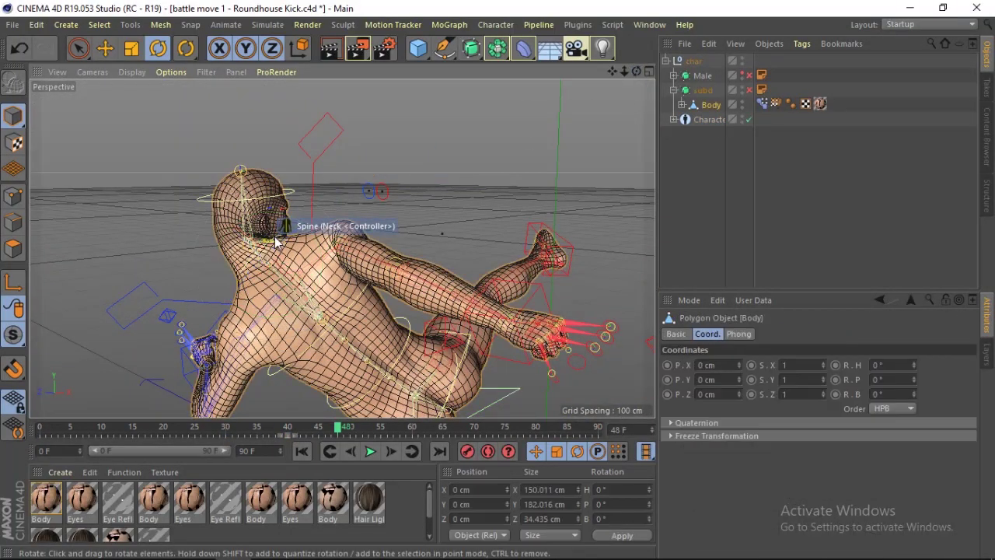
left_click(276, 242)
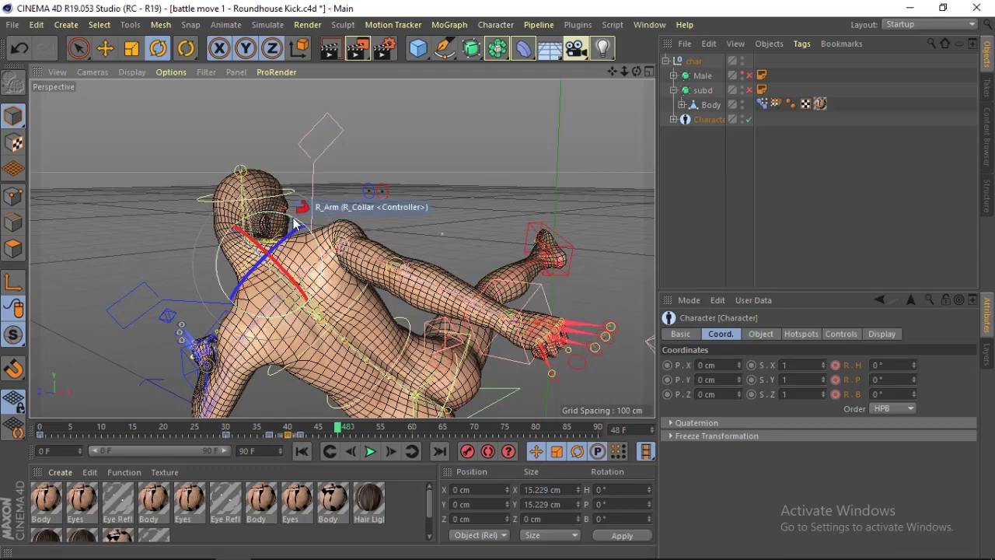
left_click_drag(299, 226, 303, 241)
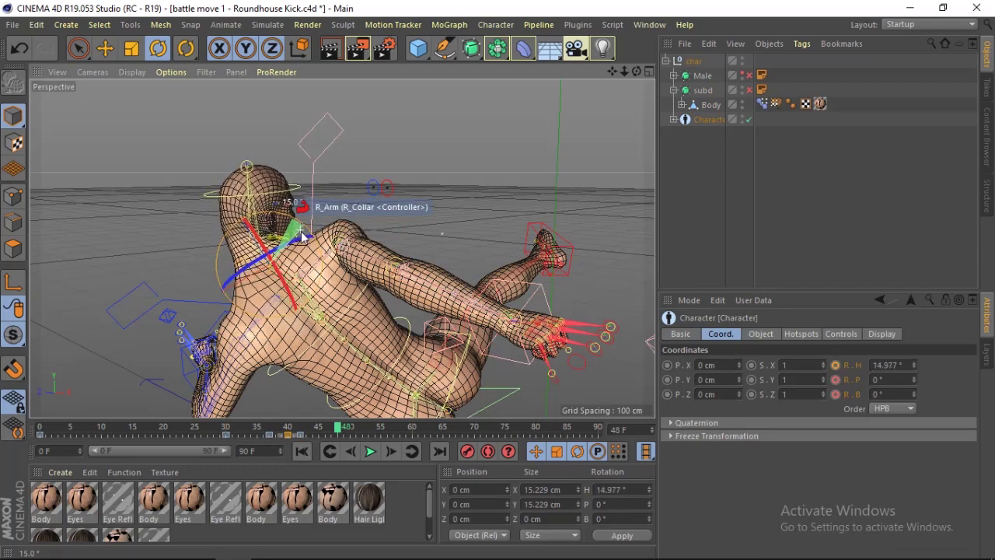
left_click(177, 123)
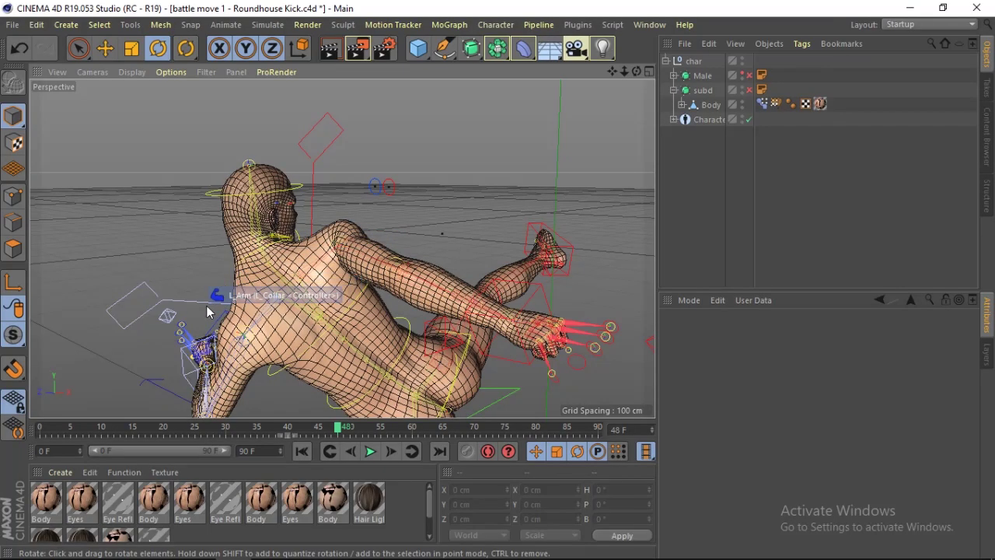
Rotate the left collar (L_Arm) controller to adjust the other shoulder
left_click(208, 312)
left_click_drag(233, 284, 226, 262)
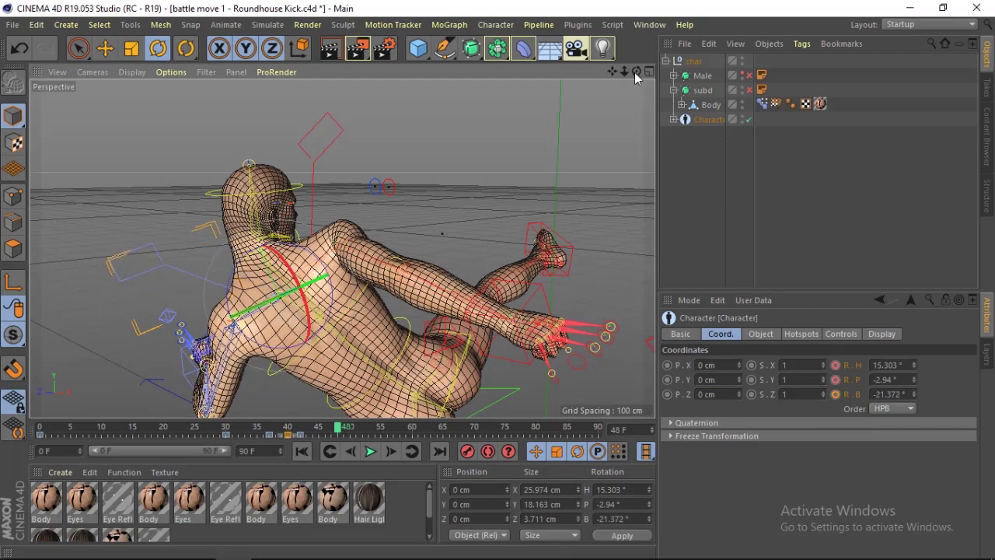
left_click_drag(636, 71, 607, 94)
left_click_drag(340, 248, 451, 305, "alt")
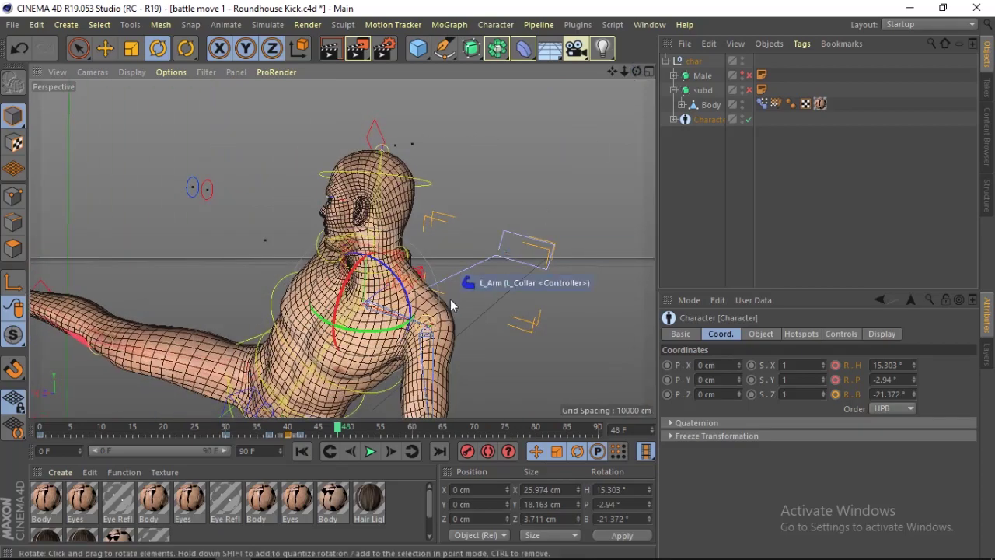
Twist the spine and tilt the neck to H 5.215°, P -9.751°, B 86.472°, then bring up Premiere
left_click_drag(391, 330, 372, 332)
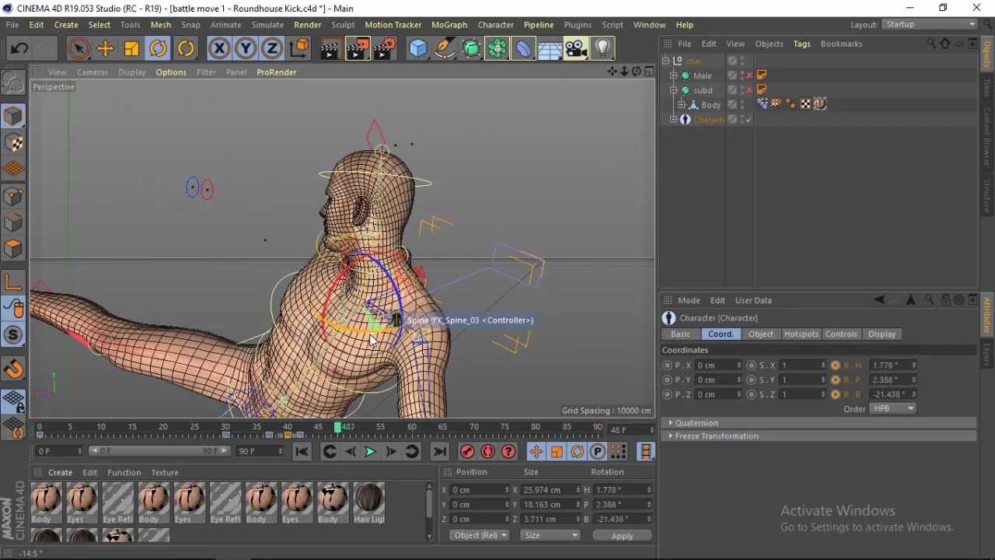
left_click_drag(637, 70, 591, 84)
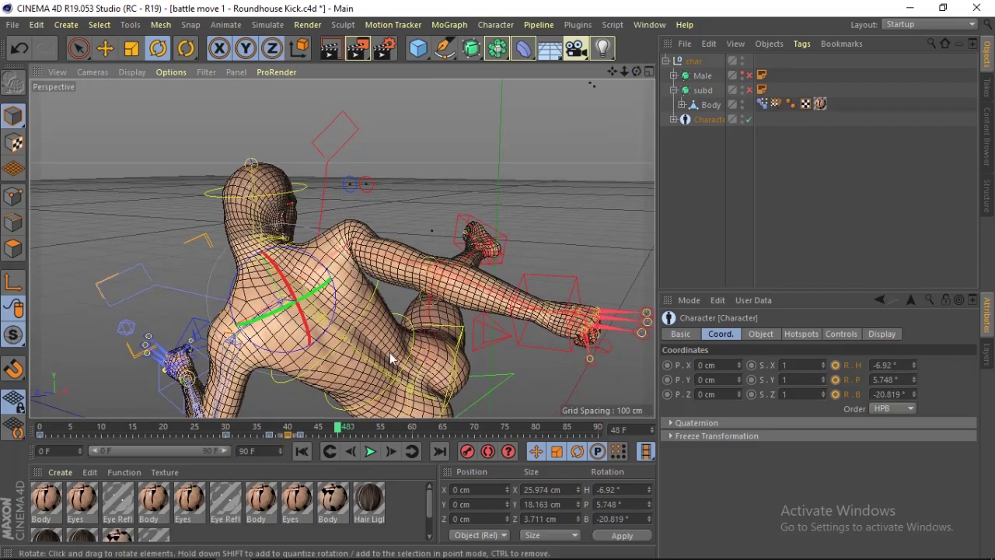
left_click_drag(271, 312, 267, 314)
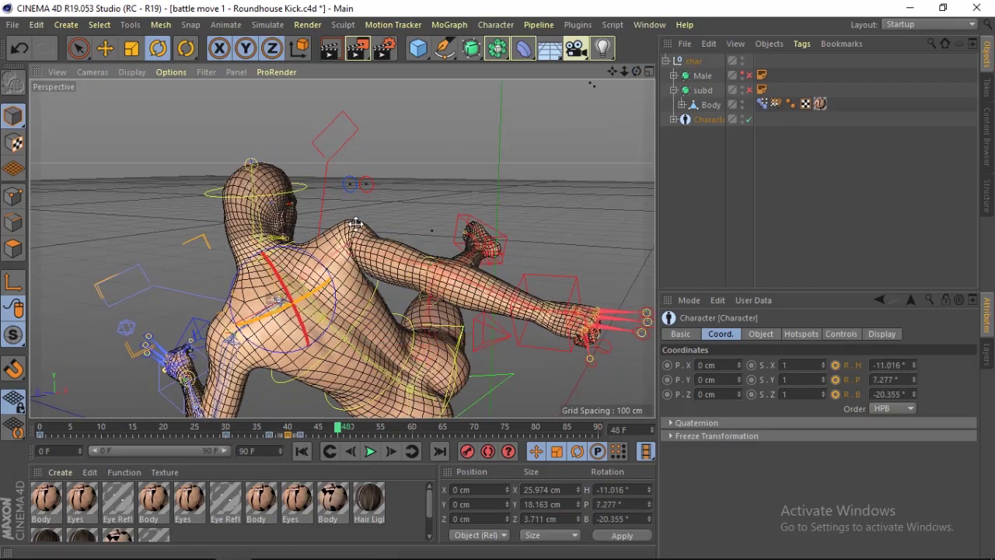
mouse_move(637, 71)
left_mouse_down()
mouse_move(544, 85)
mouse_move(473, 186)
left_mouse_up()
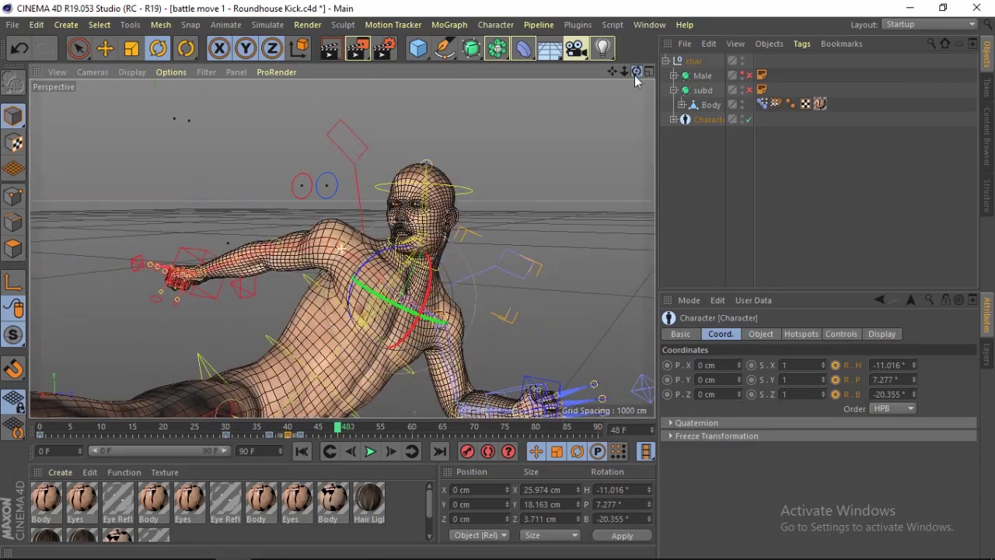
left_click_drag(469, 216, 476, 220)
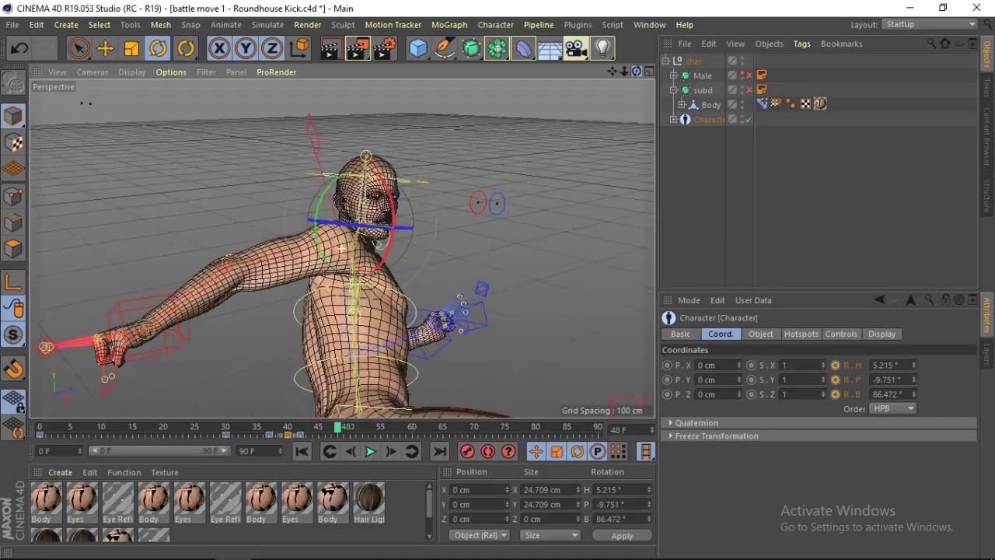
key("alt+Tab")
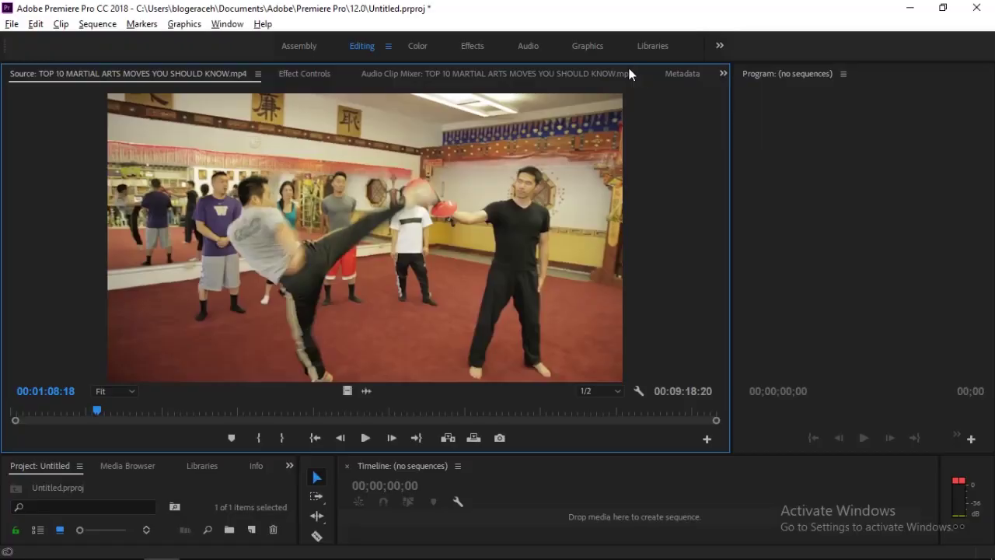
Return to Cinema 4D and dolly out to see the whole kicking character at frame 48
key("alt+Tab")
mouse_move(621, 73)
left_mouse_down()
mouse_move(598, 94)
mouse_move(622, 101)
mouse_move(636, 71)
mouse_move(613, 284)
left_mouse_up()
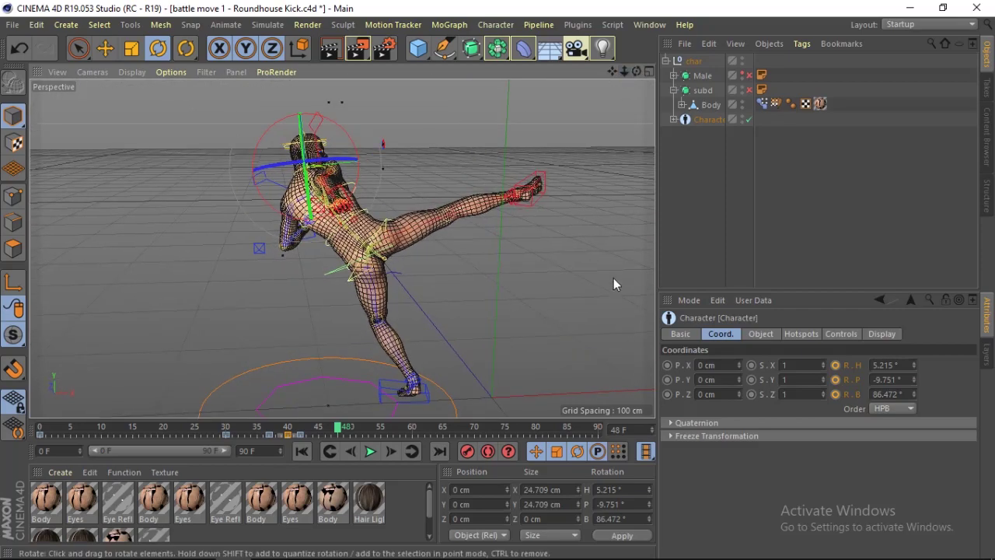
Select the Character object, reframe it, and scrub the timeline back before frame 48
left_click(706, 121)
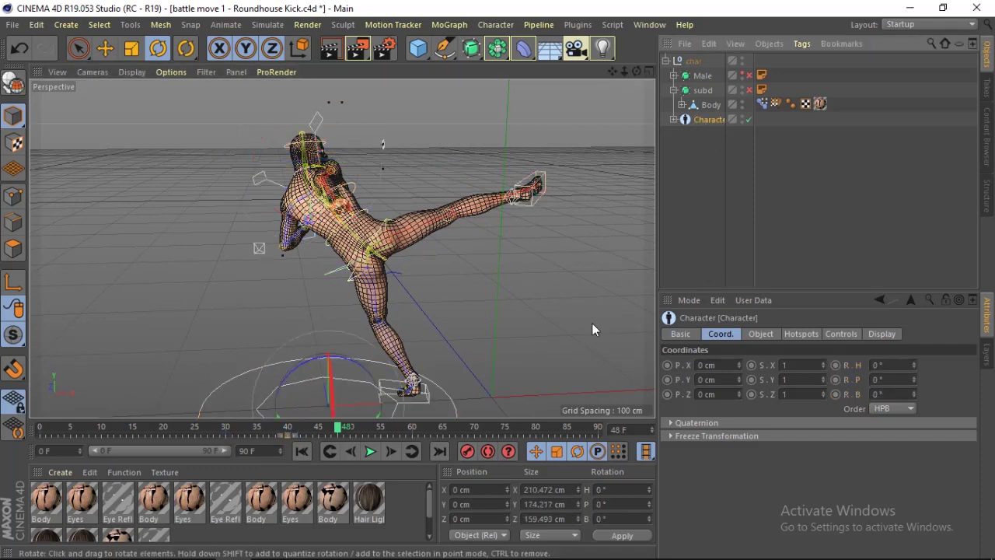
left_click_drag(608, 74, 634, 73)
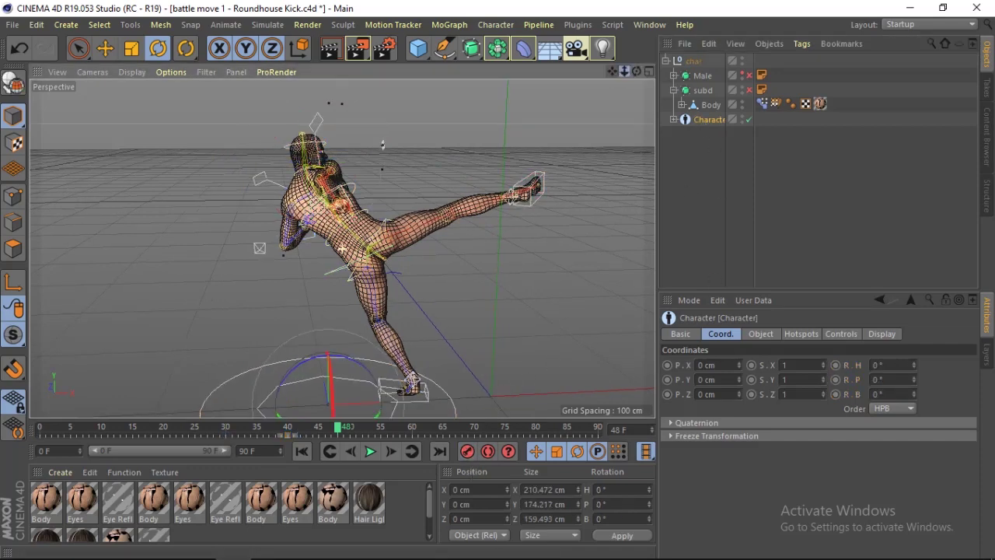
mouse_move(354, 424)
left_mouse_down()
mouse_move(281, 428)
mouse_move(337, 430)
mouse_move(313, 429)
left_mouse_up()
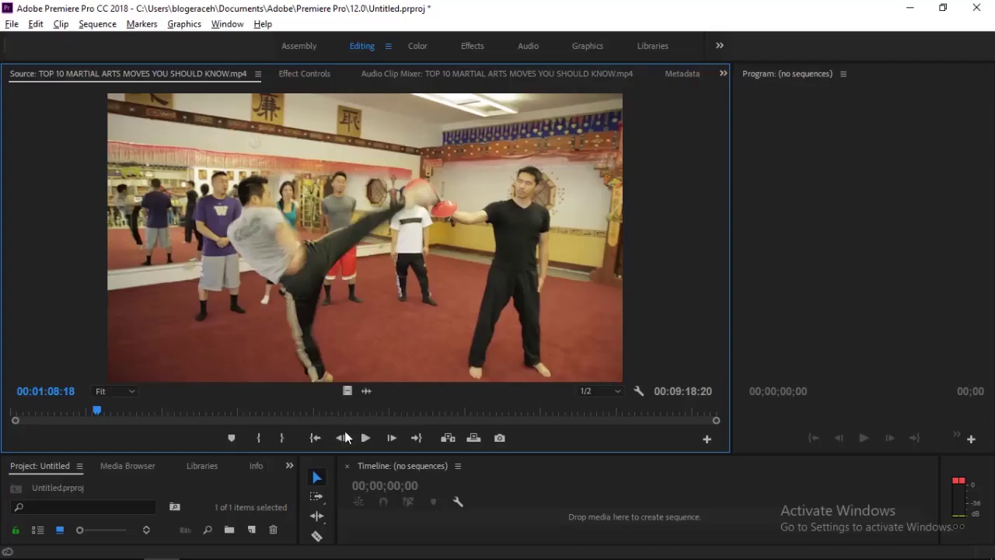
Step the reference clip back four frames and forward one, to 00:01:08:14
left_click(342, 440)
left_click(342, 439)
left_click(342, 440)
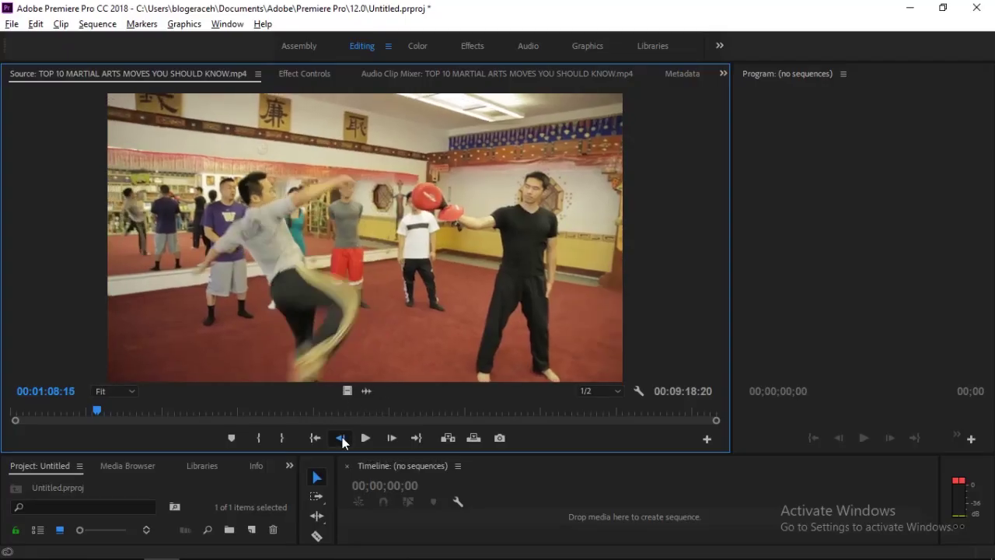
left_click(342, 440)
left_click(342, 439)
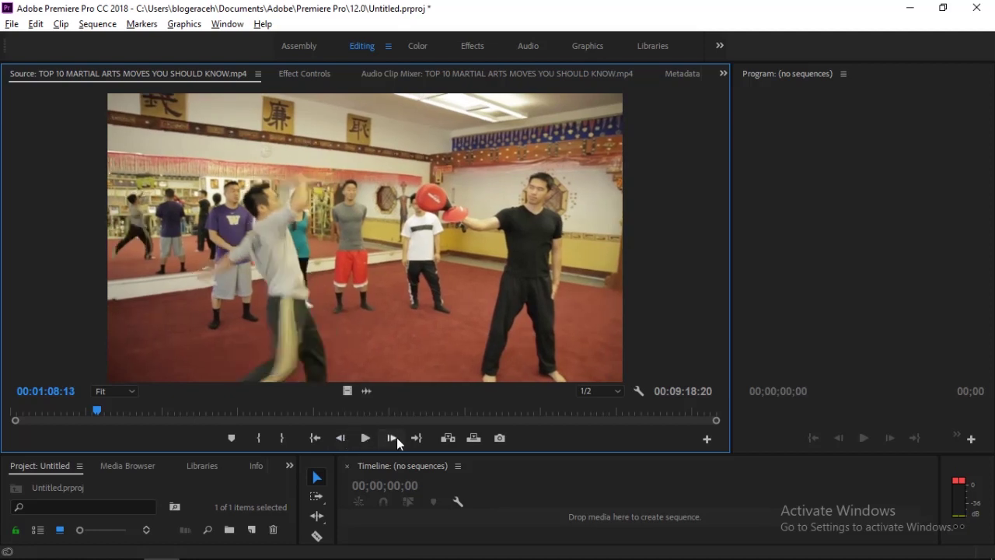
left_click(396, 437)
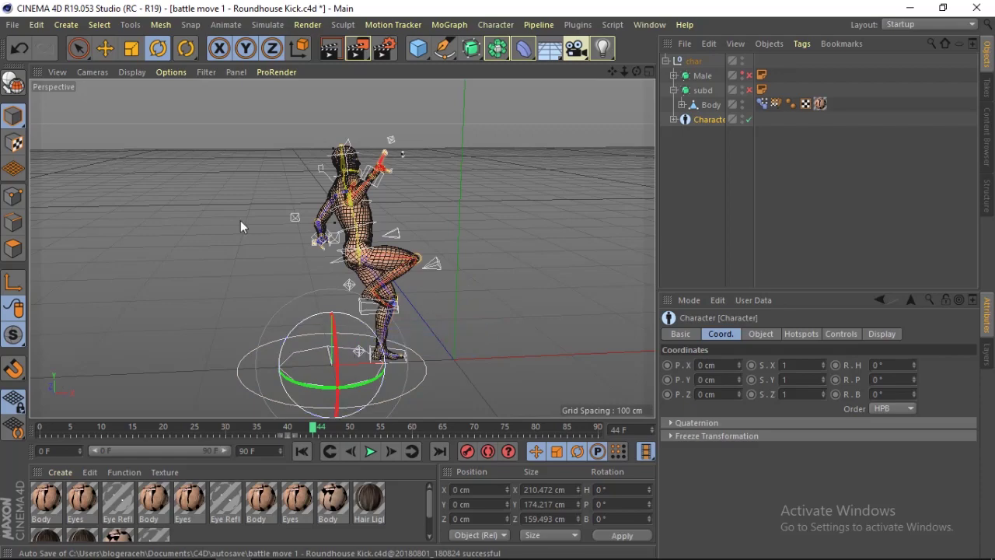
Select the right leg IK controller and move it left and down to reshape the stance
left_click(442, 325)
mouse_move(620, 74)
left_mouse_down()
mouse_move(614, 62)
mouse_move(612, 75)
mouse_move(575, 78)
left_mouse_up()
left_click(418, 274)
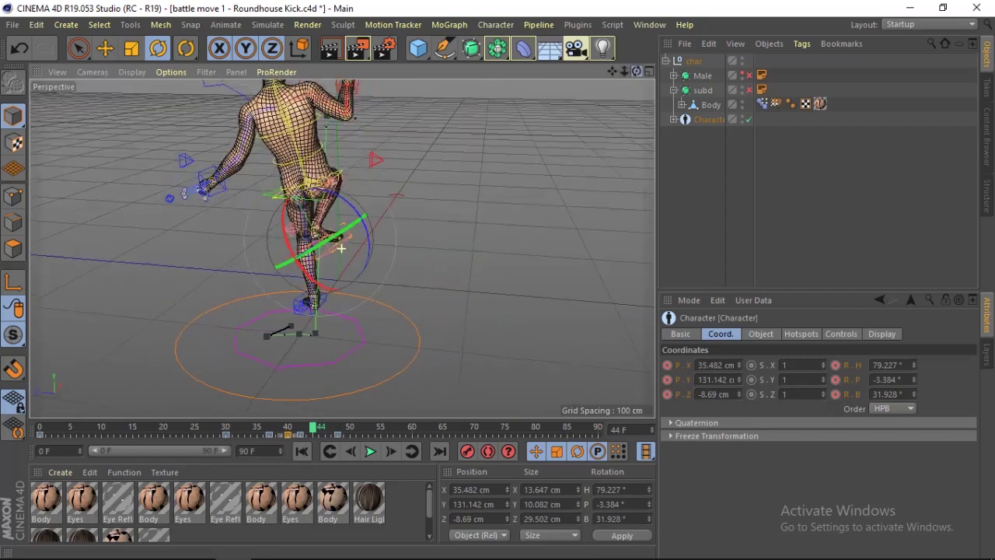
left_click(105, 48)
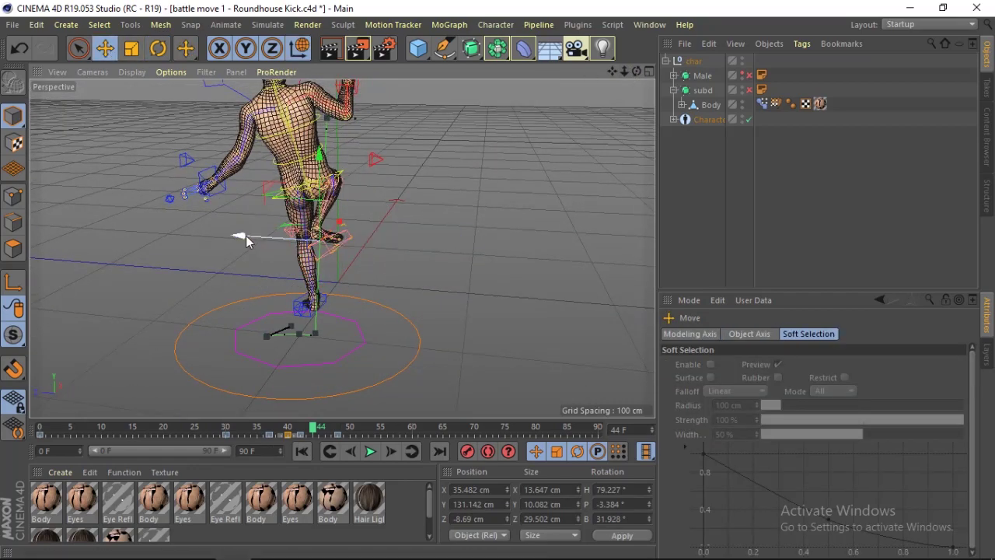
left_click_drag(246, 241, 317, 249)
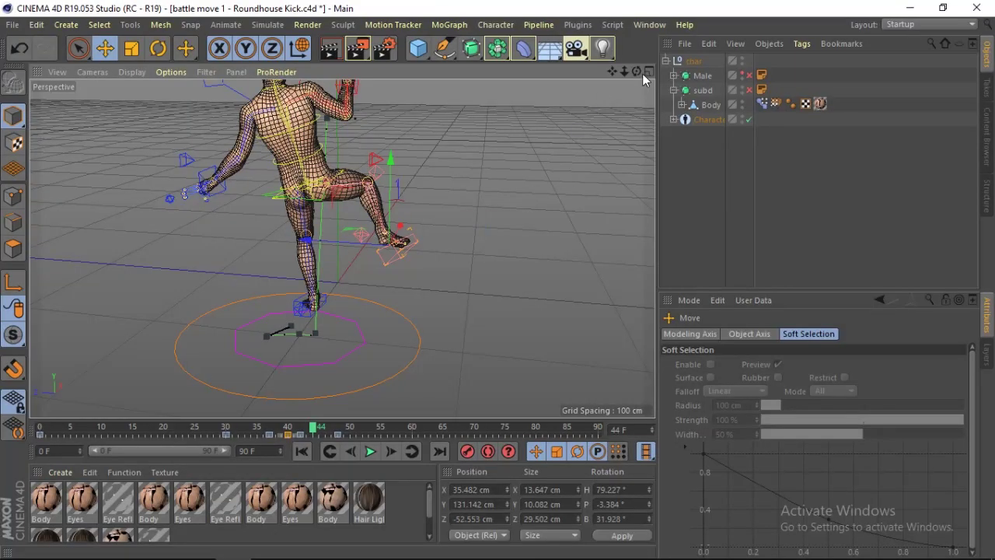
left_click_drag(638, 71, 544, 75)
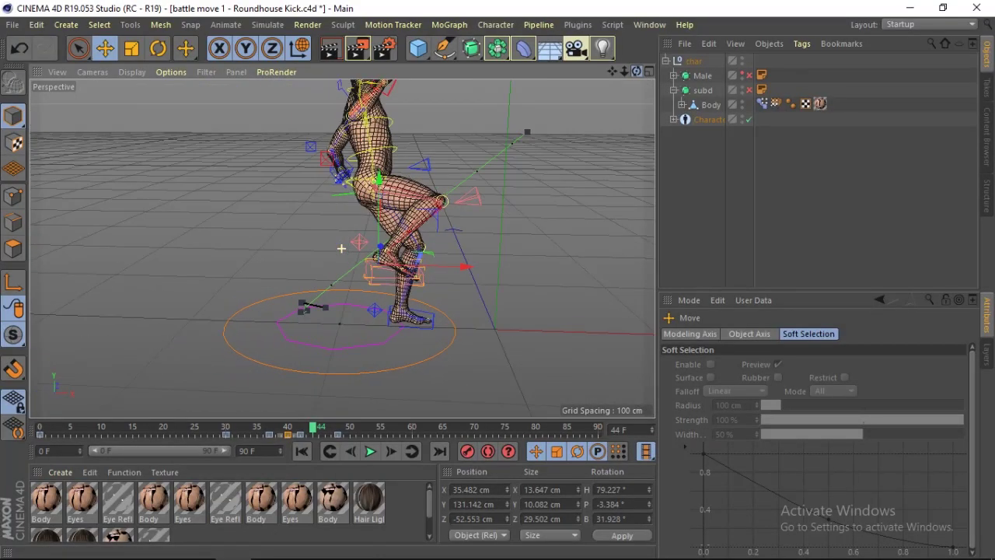
left_click_drag(437, 222, 372, 241)
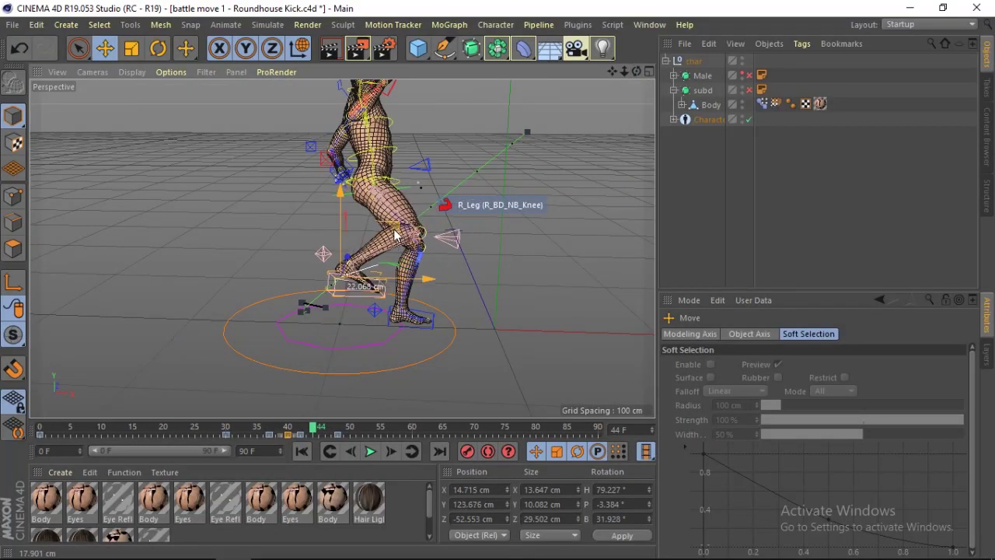
Fine-tune the foot target to X 2.409 cm, Y 112.281 cm, Z -58.845 cm against the reference
key("alt+Tab")
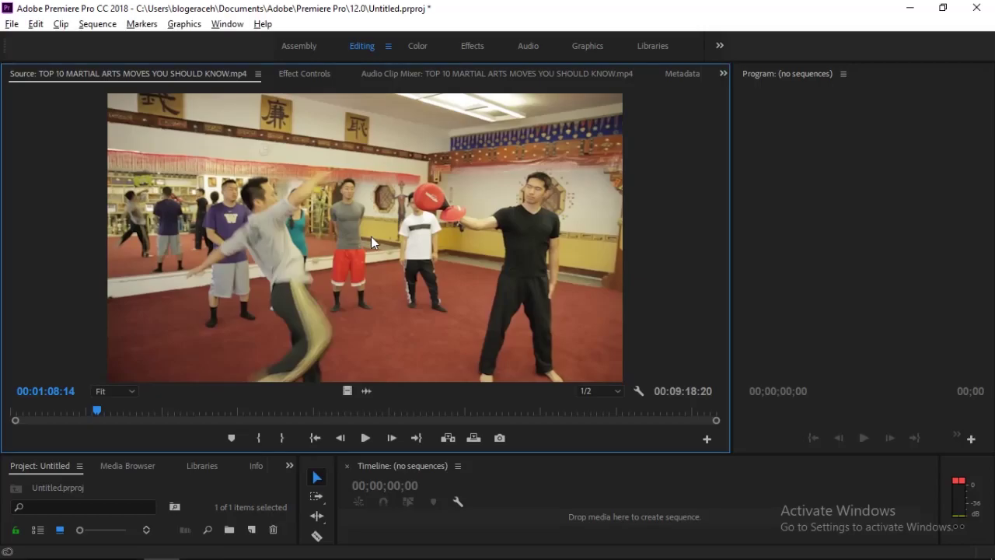
key("alt+Tab")
left_click_drag(371, 236, 329, 257)
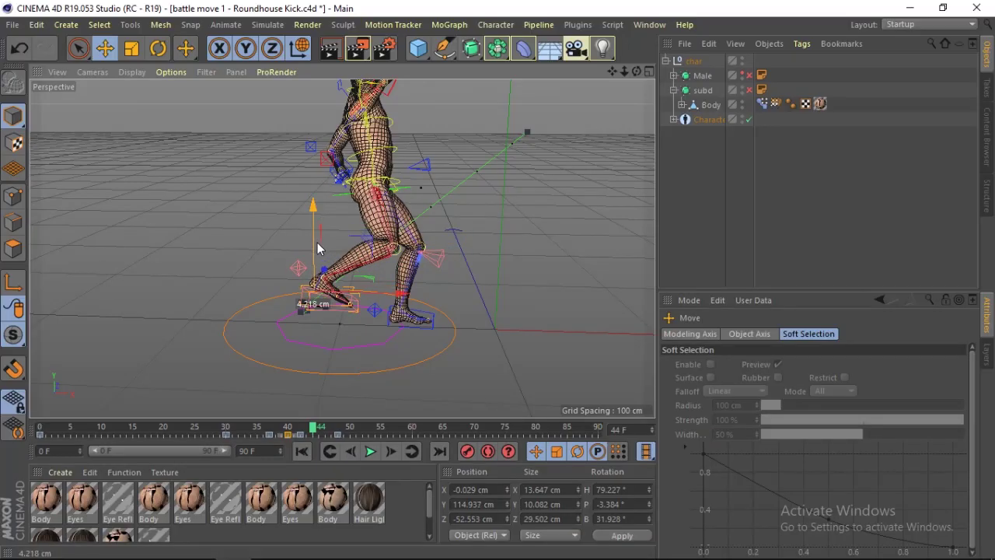
key("alt+Tab")
key("alt+Tab")
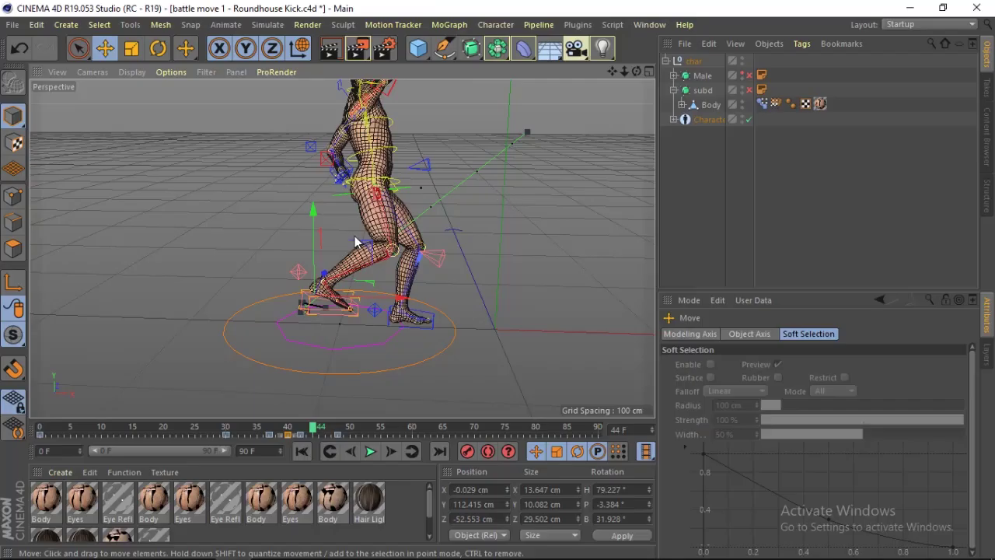
left_click_drag(319, 237, 317, 249)
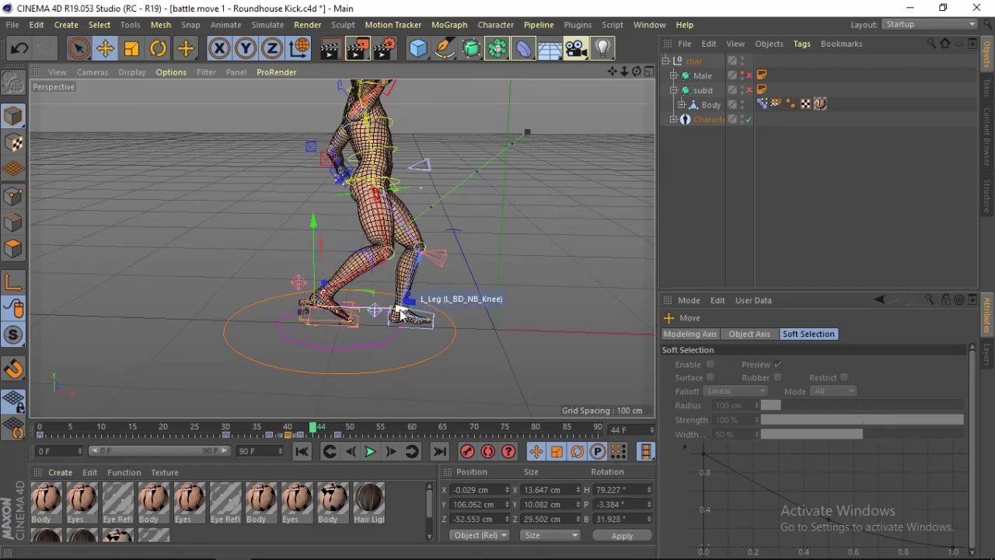
left_click_drag(398, 311, 403, 315)
left_click_drag(319, 223, 320, 211)
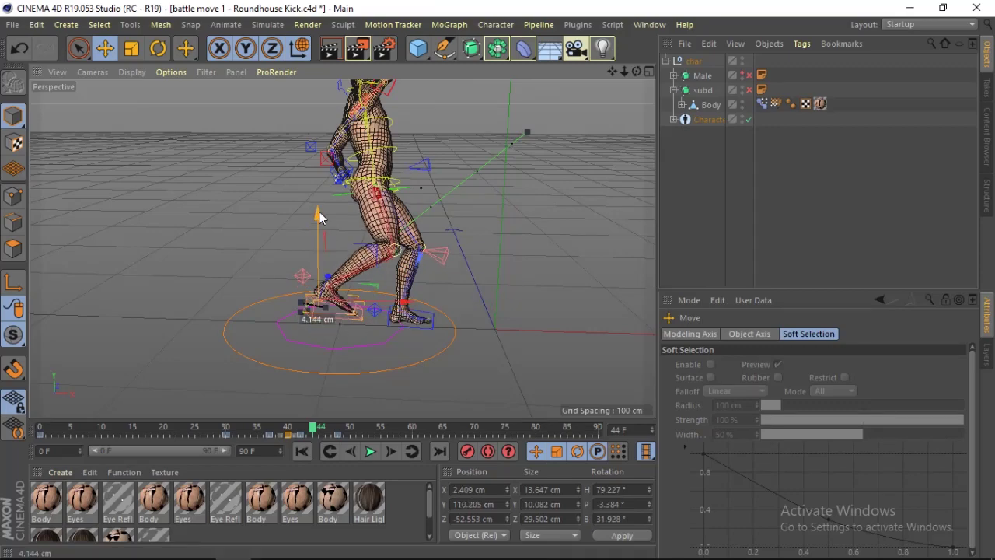
left_click_drag(637, 72, 591, 74)
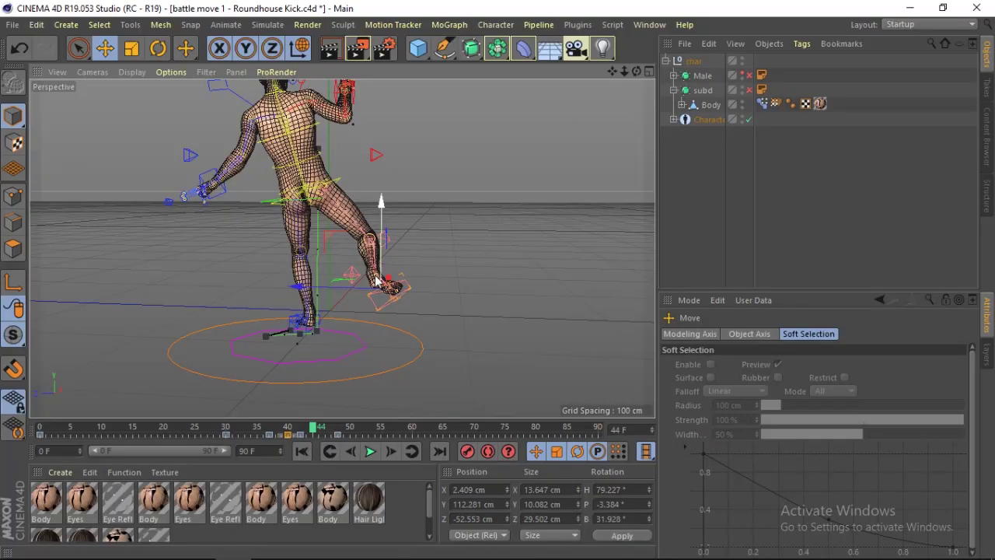
left_click_drag(376, 281, 355, 294)
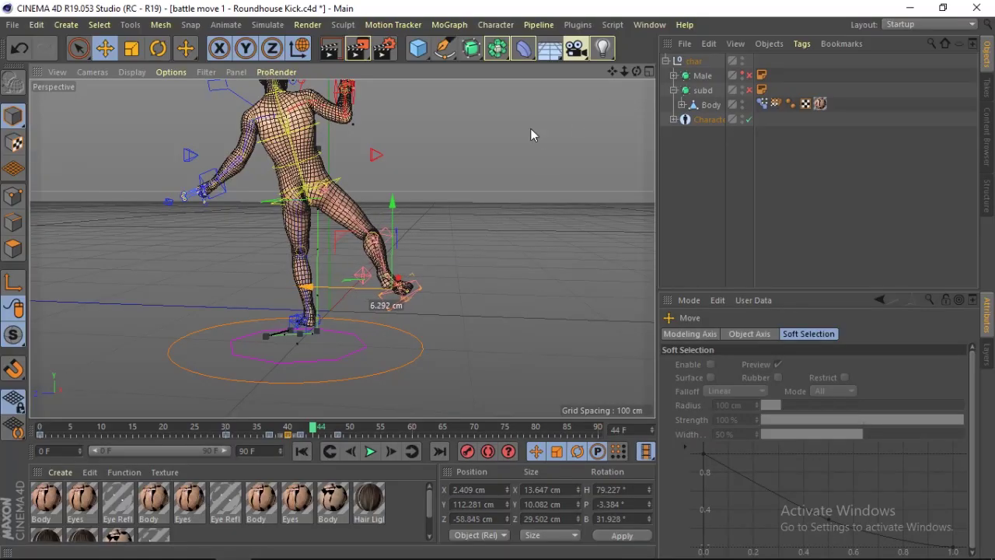
left_click_drag(637, 73, 639, 72)
In a maximized Front view, lower the right foot controller about 14 cm to Y 101.471 cm
left_click(647, 73)
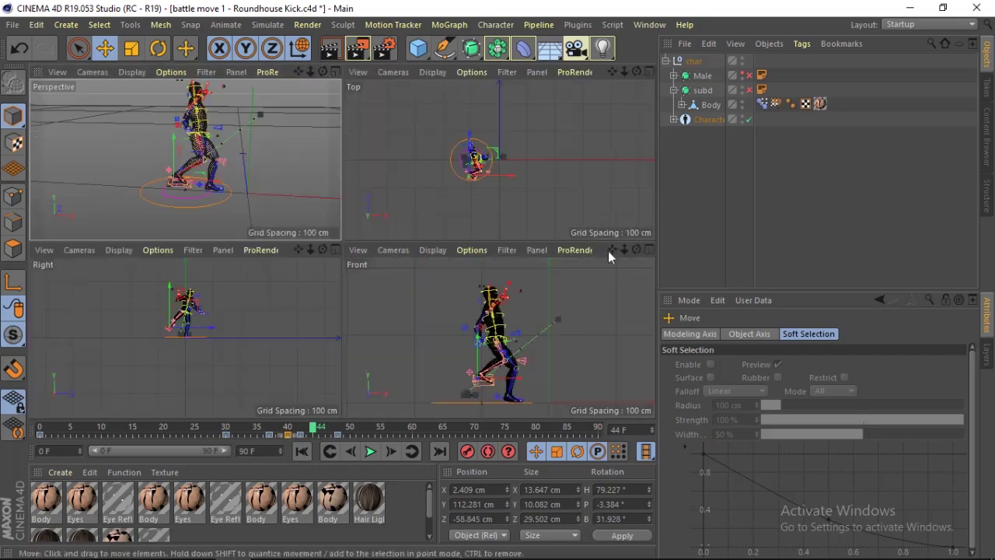
left_click(649, 249)
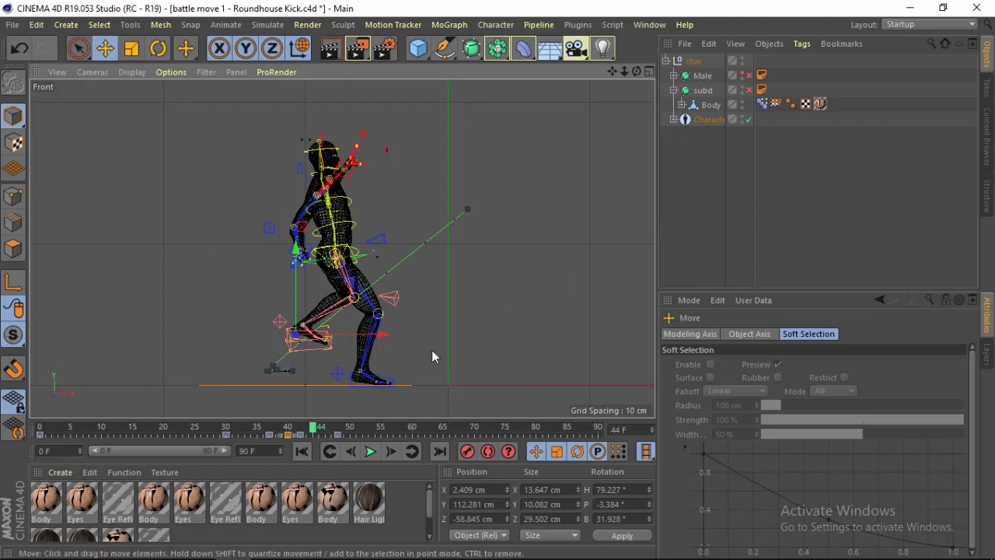
mouse_move(294, 297)
left_mouse_down()
mouse_move(294, 307)
mouse_move(296, 299)
left_mouse_up()
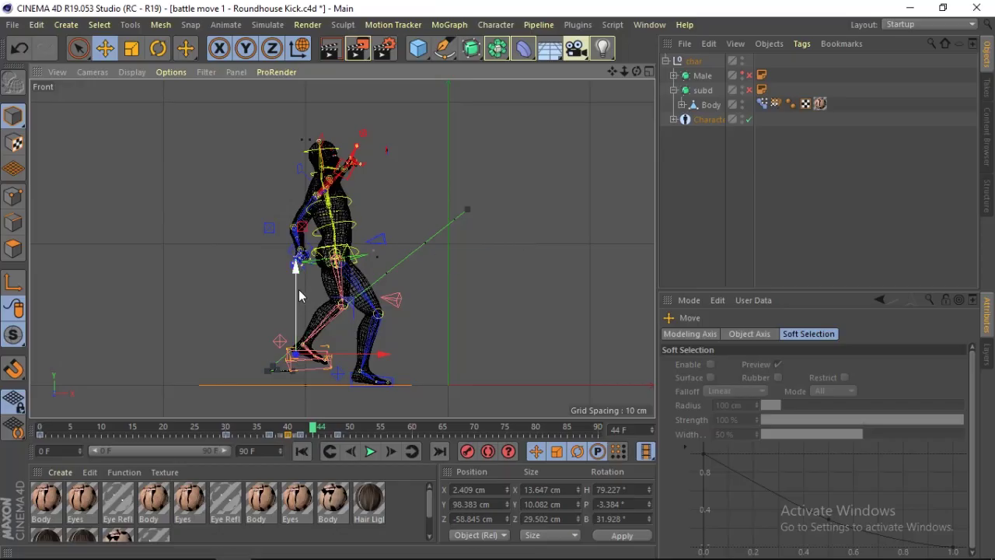
left_click_drag(298, 289, 297, 285)
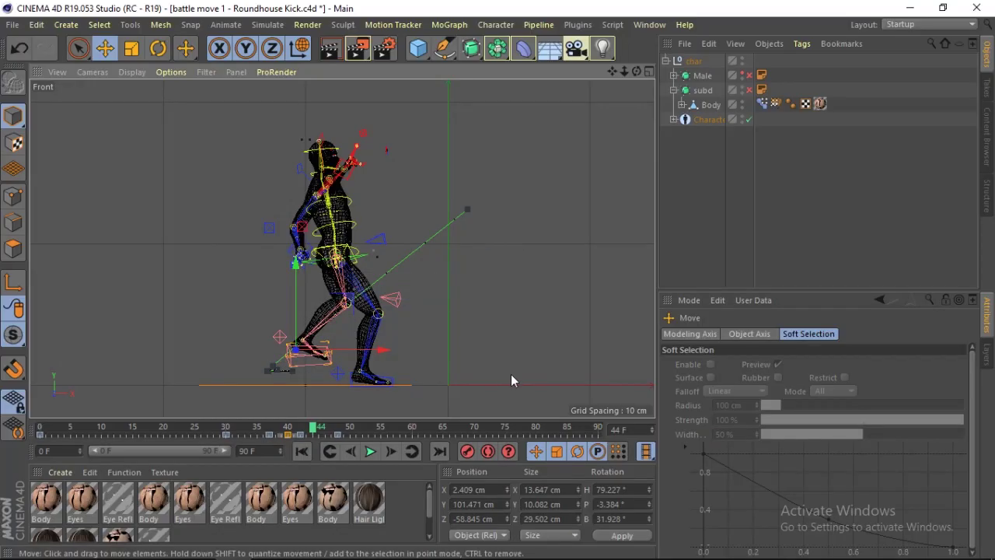
Back in the Perspective view, rotate the foot controller to angle the foot into the kick
left_click(158, 49)
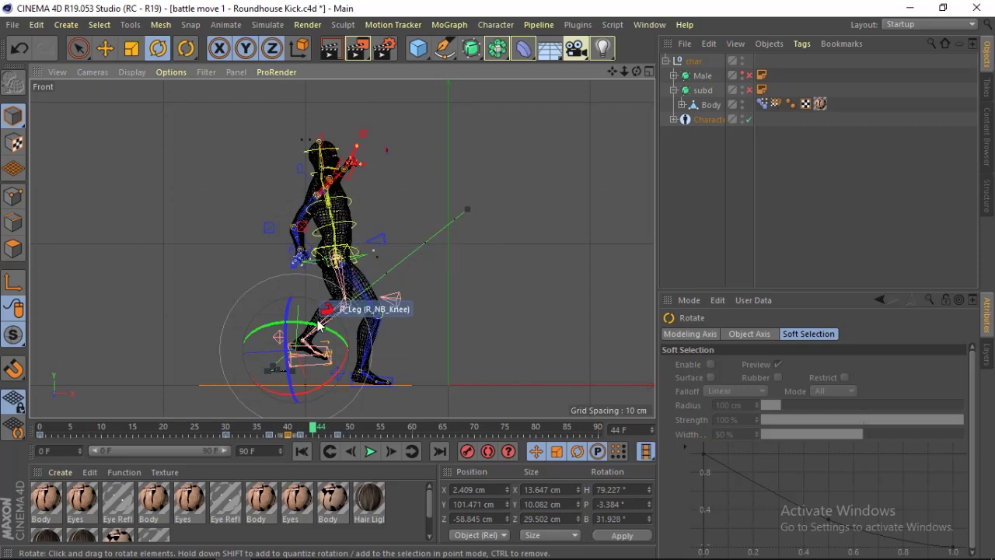
left_click(649, 73)
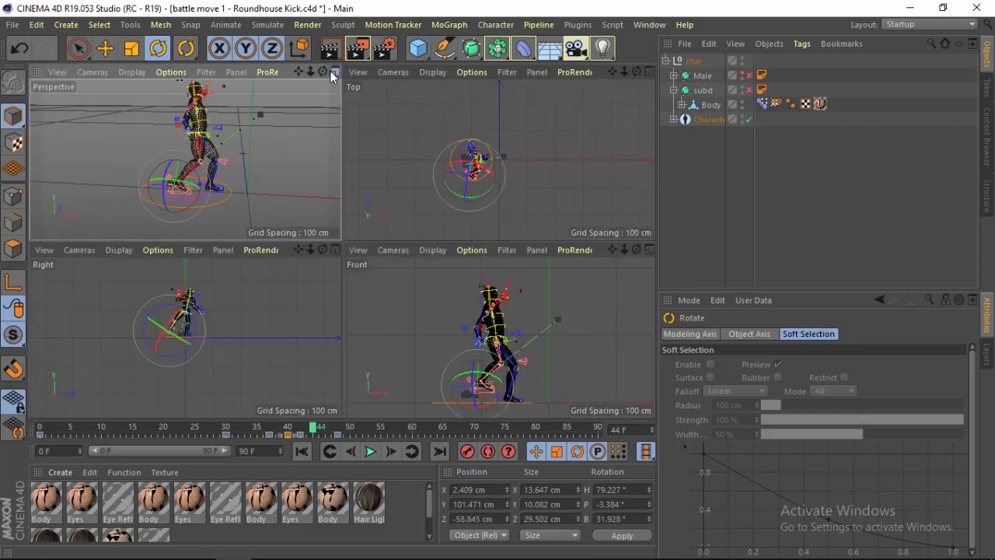
left_click(330, 73)
left_click_drag(630, 77, 629, 77)
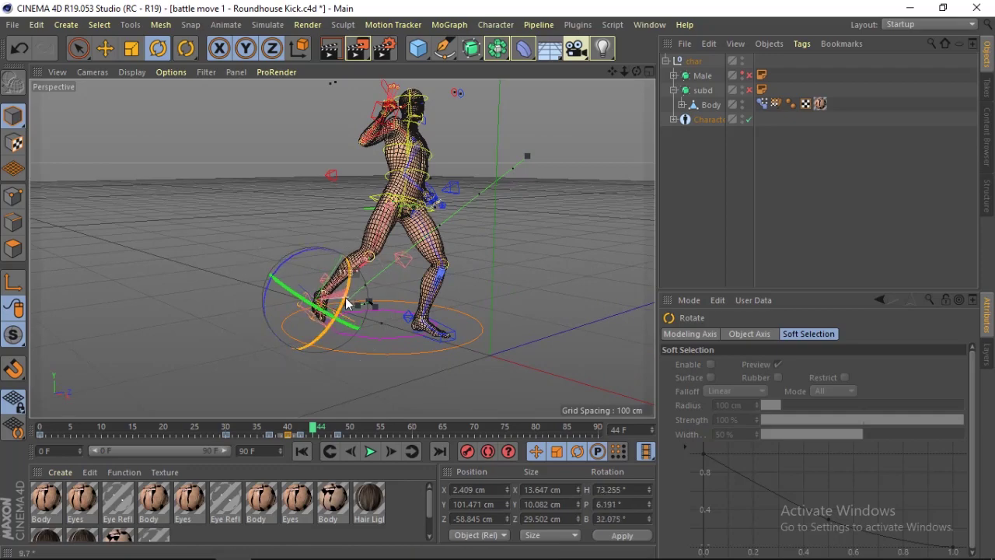
mouse_move(636, 71)
left_mouse_down()
mouse_move(591, 74)
mouse_move(599, 78)
left_mouse_up()
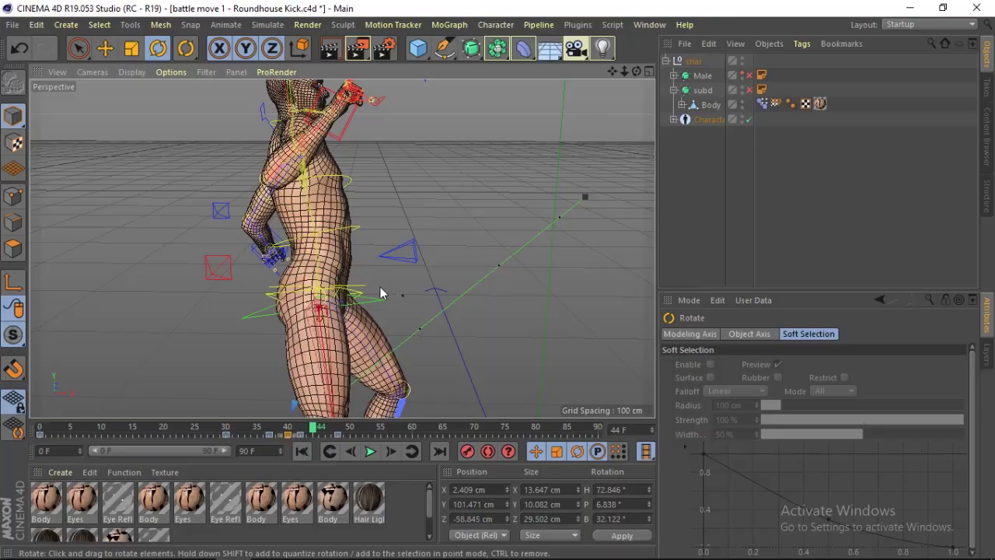
left_click(373, 298)
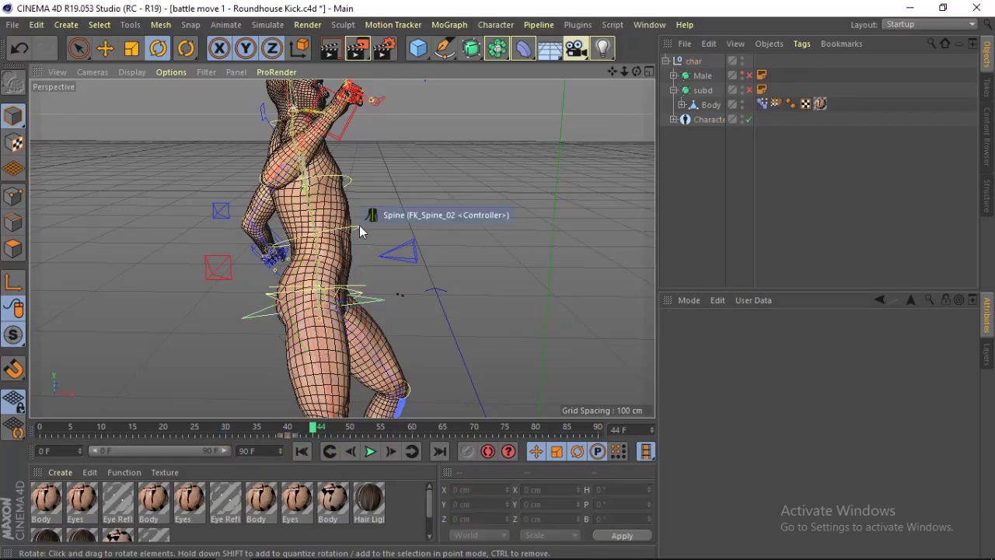
Rotate FK_Spine_02 to twist and lean the torso, comparing against the Premiere reference
left_click(358, 225)
mouse_move(357, 226)
left_mouse_down()
mouse_move(362, 215)
mouse_move(350, 224)
left_mouse_up()
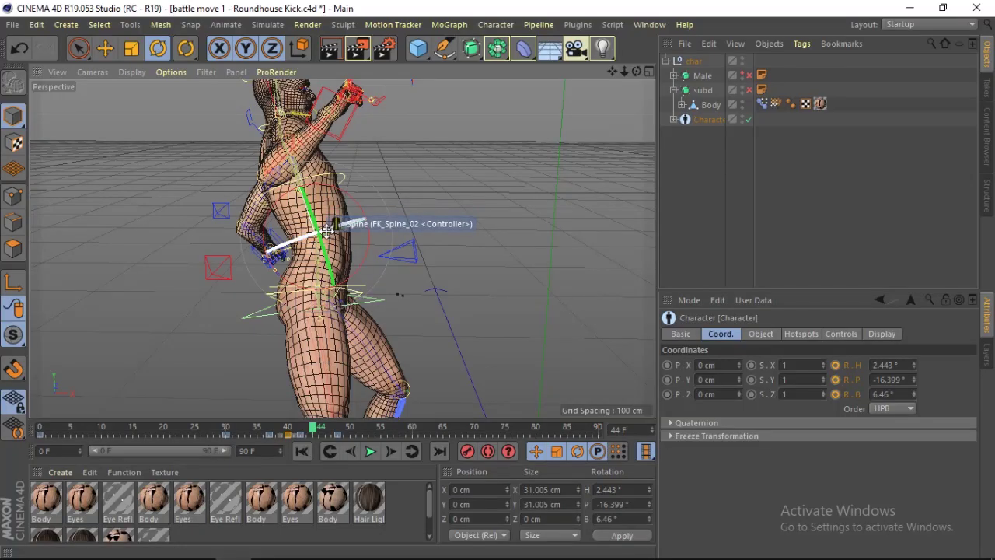
left_click_drag(332, 227, 350, 224)
key("alt+Tab")
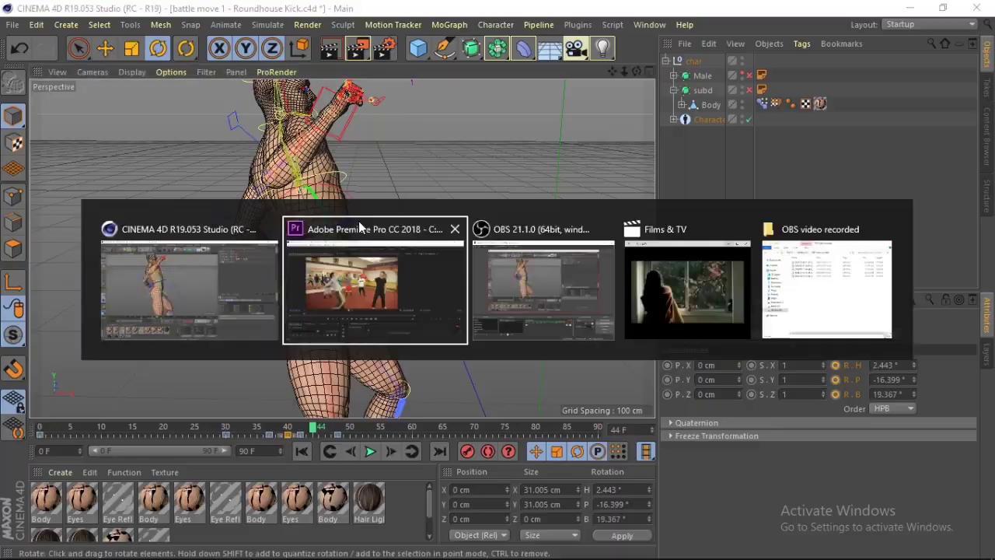
key("alt+Tab")
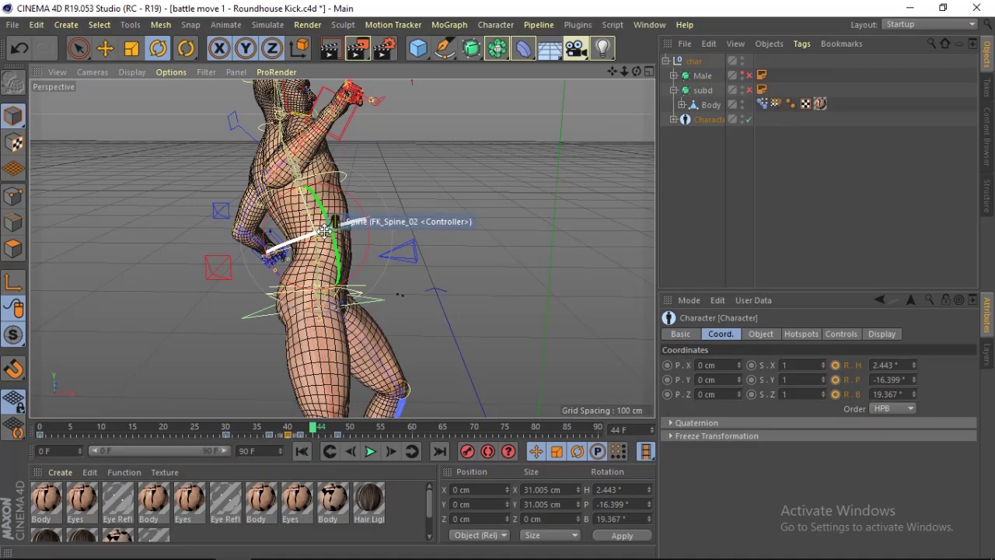
left_click_drag(342, 219, 361, 208)
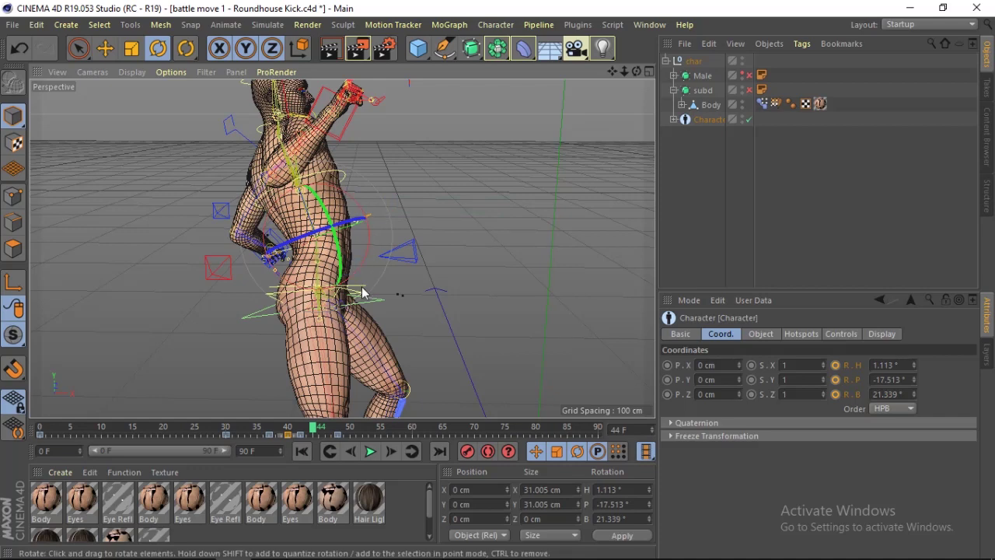
left_click(323, 284)
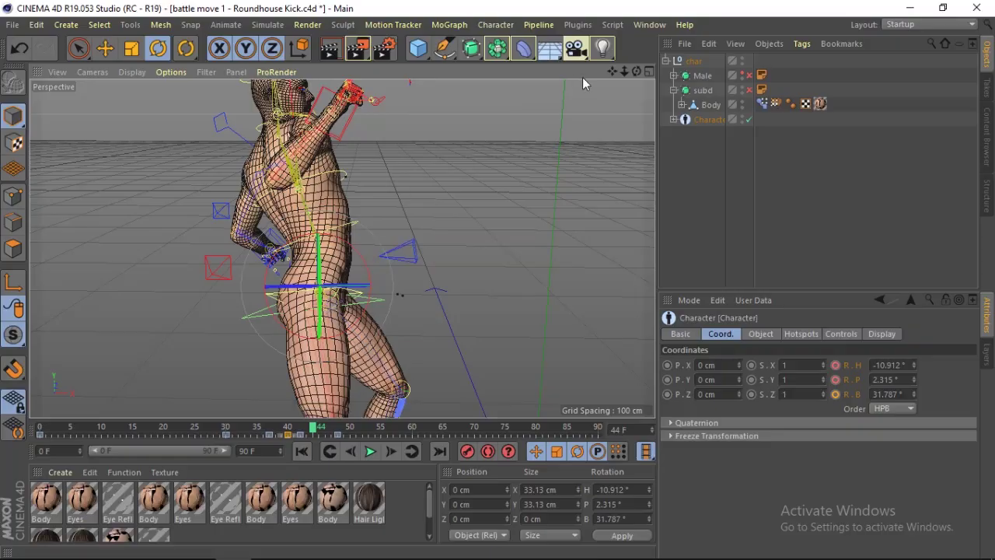
left_click_drag(621, 71, 612, 72)
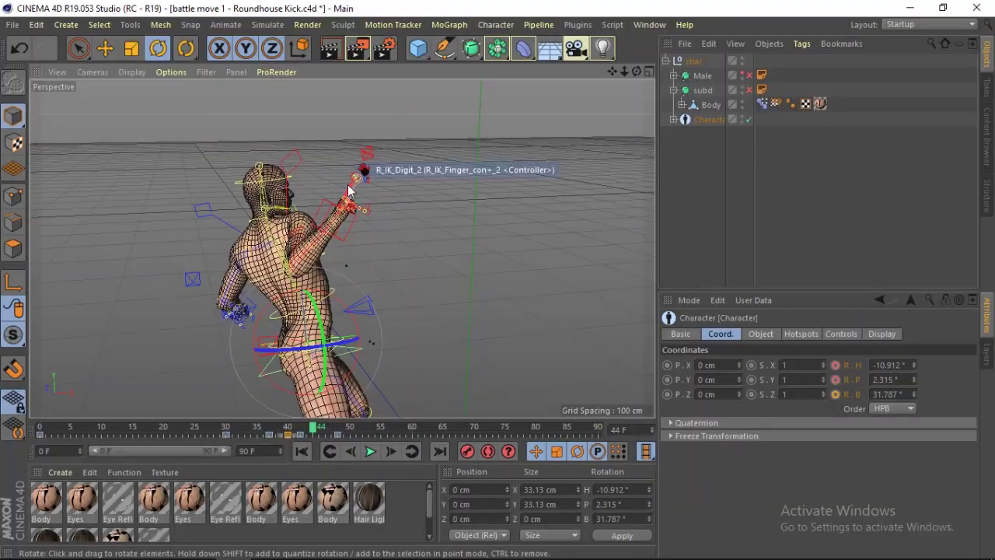
Move the raised hand controller outward, up about 5 cm and sideways to extend the guard arm
left_click(118, 53)
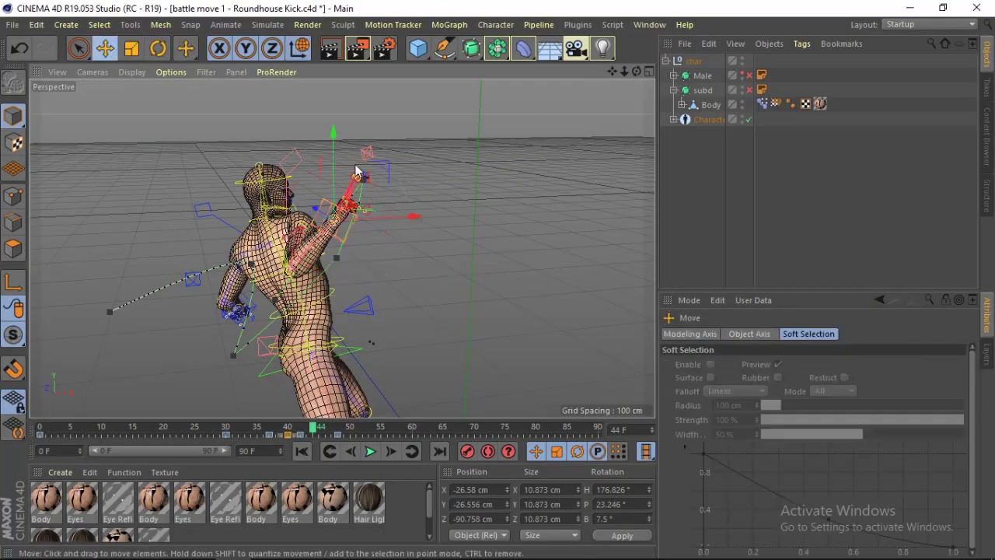
left_click_drag(389, 218, 467, 204)
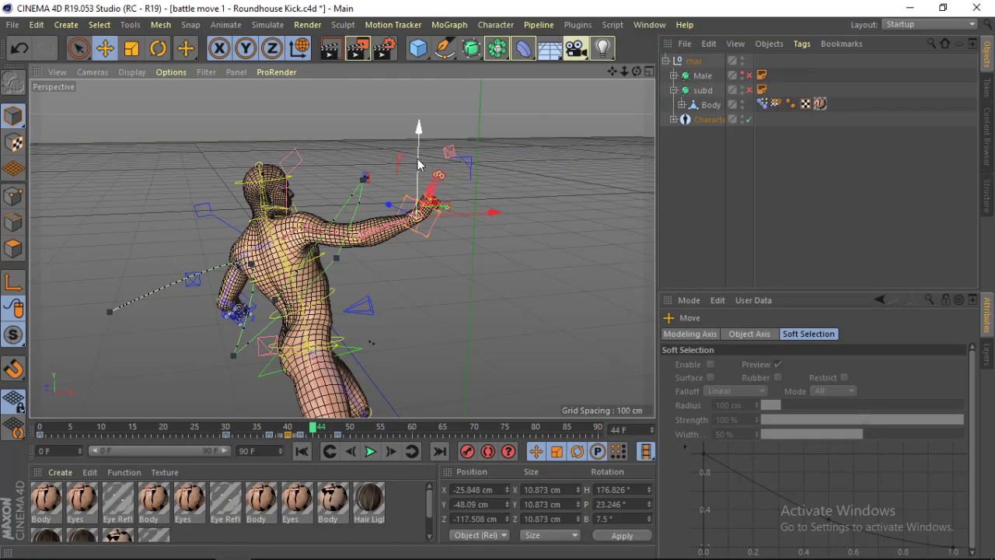
left_click_drag(419, 164, 394, 129)
left_click_drag(477, 183, 376, 184)
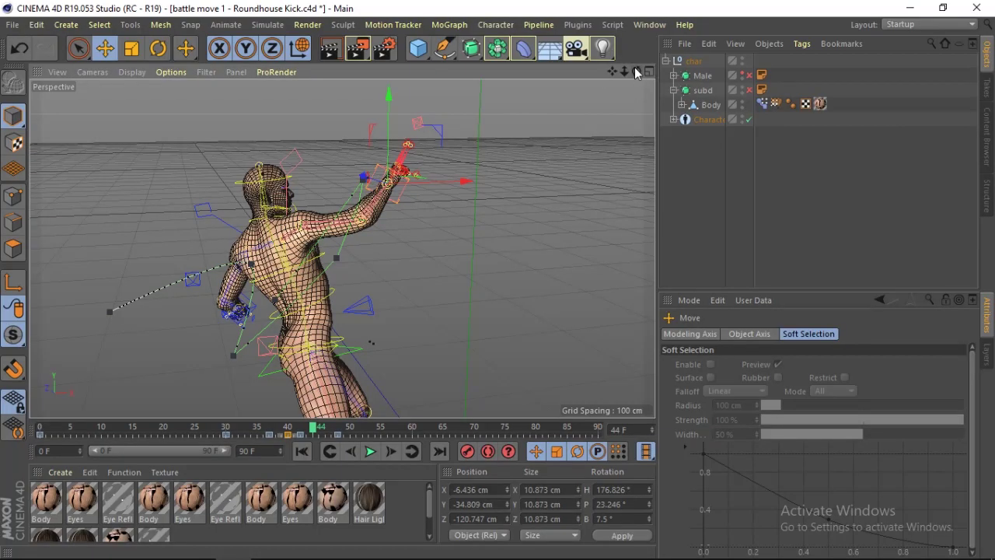
mouse_move(636, 71)
left_mouse_down()
mouse_move(342, 249)
mouse_move(311, 202)
left_mouse_up()
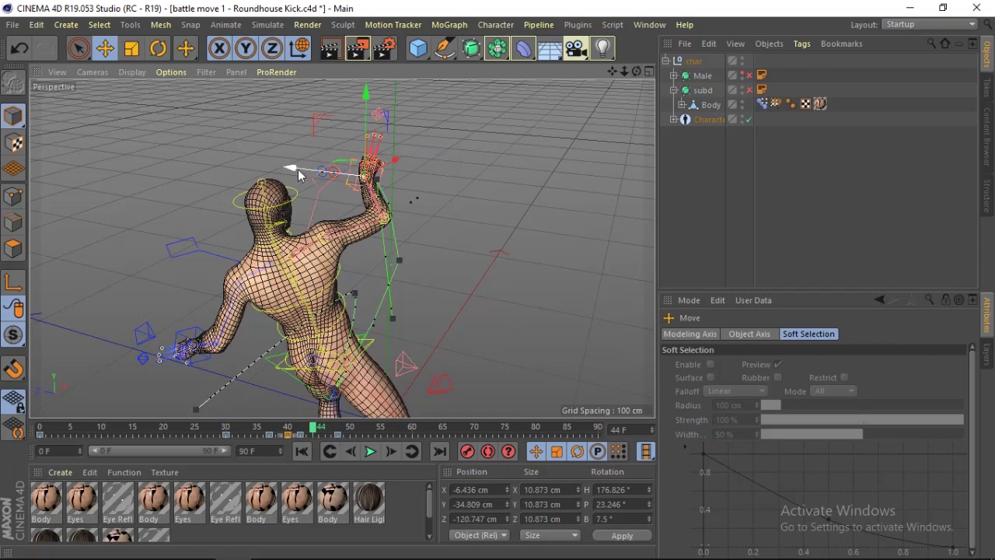
left_click_drag(298, 169, 295, 167)
Rotate the hand controller about 38° to H 228.33°, P 23.505°, B 2.78°, viewing from behind
left_click(158, 48)
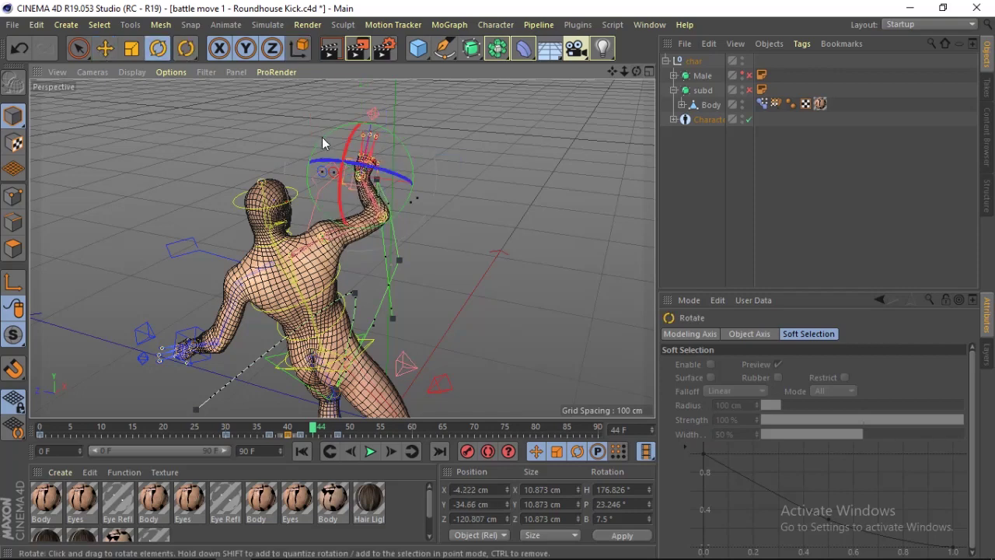
mouse_move(322, 137)
left_mouse_down()
mouse_move(405, 132)
mouse_move(380, 142)
left_mouse_up()
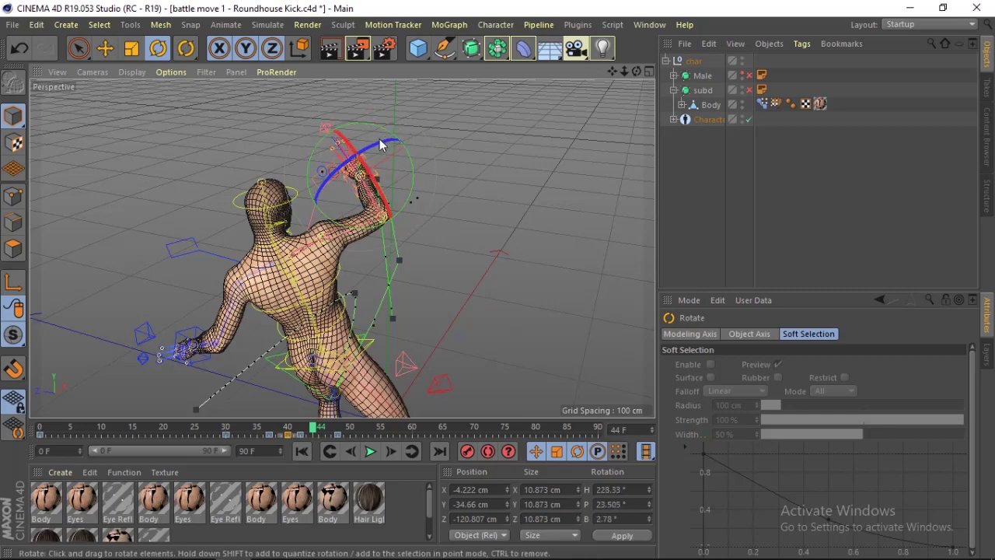
left_click_drag(636, 73, 558, 76)
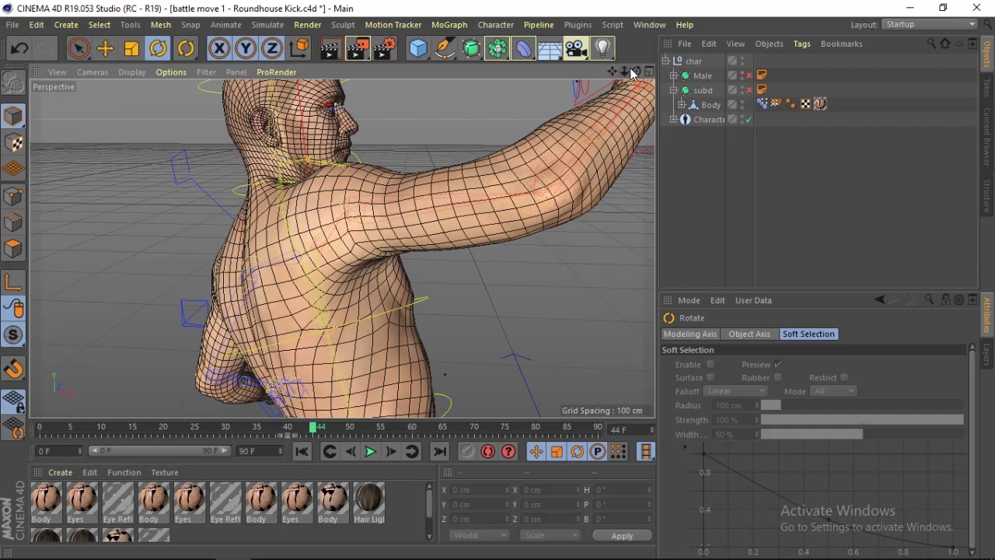
left_click_drag(625, 71, 505, 214)
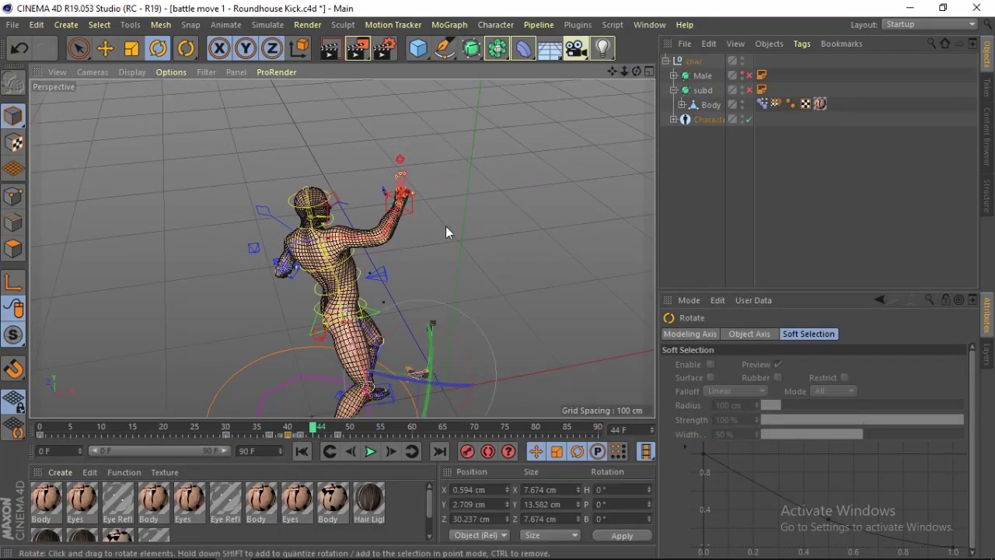
Shift the FK_Pelvis spine controller sideways along X and up along Y
left_click(327, 330)
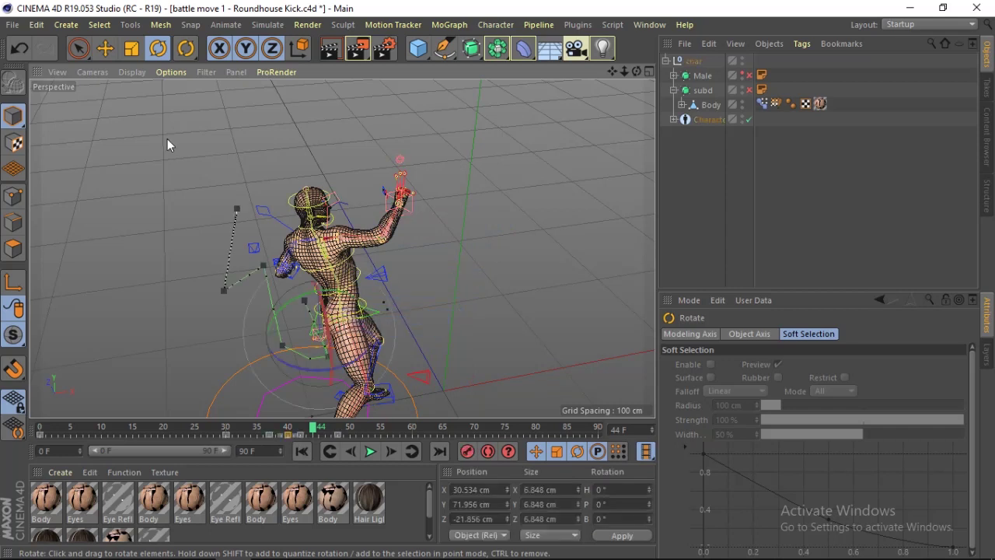
key("e")
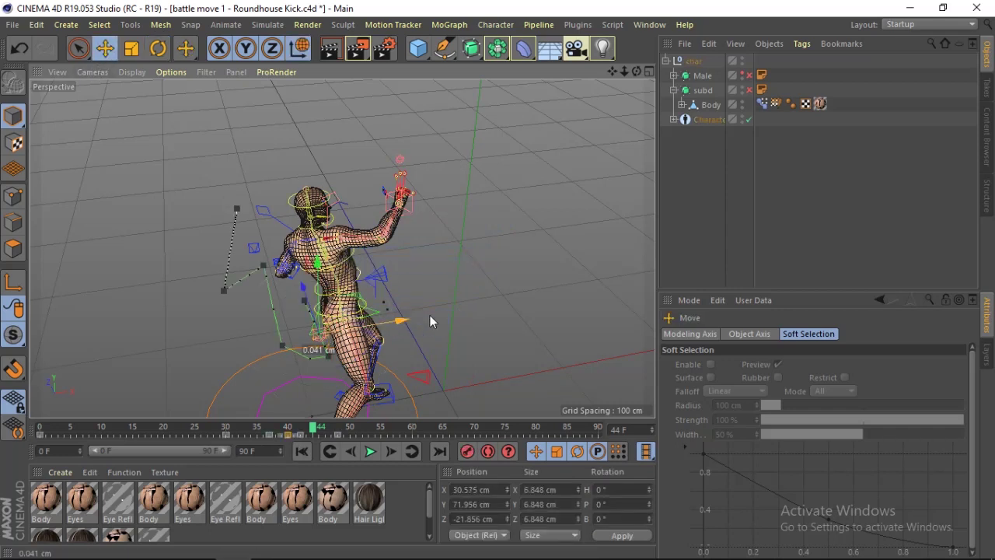
left_click_drag(432, 321, 411, 202)
mouse_move(636, 71)
left_mouse_down()
mouse_move(599, 101)
mouse_move(380, 164)
mouse_move(374, 182)
left_mouse_up()
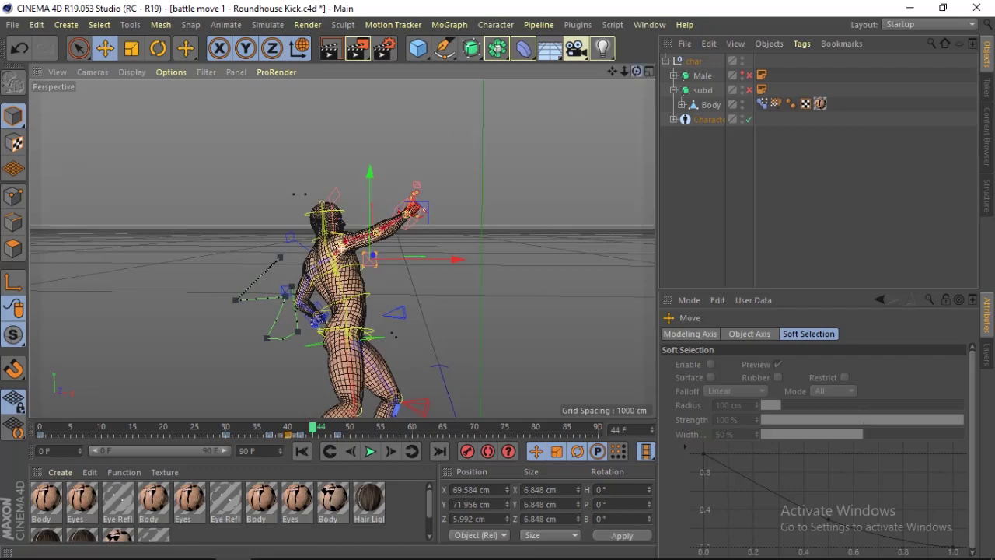
left_click_drag(641, 69, 468, 191)
left_click_drag(364, 250, 423, 250)
left_click_drag(641, 70, 544, 125)
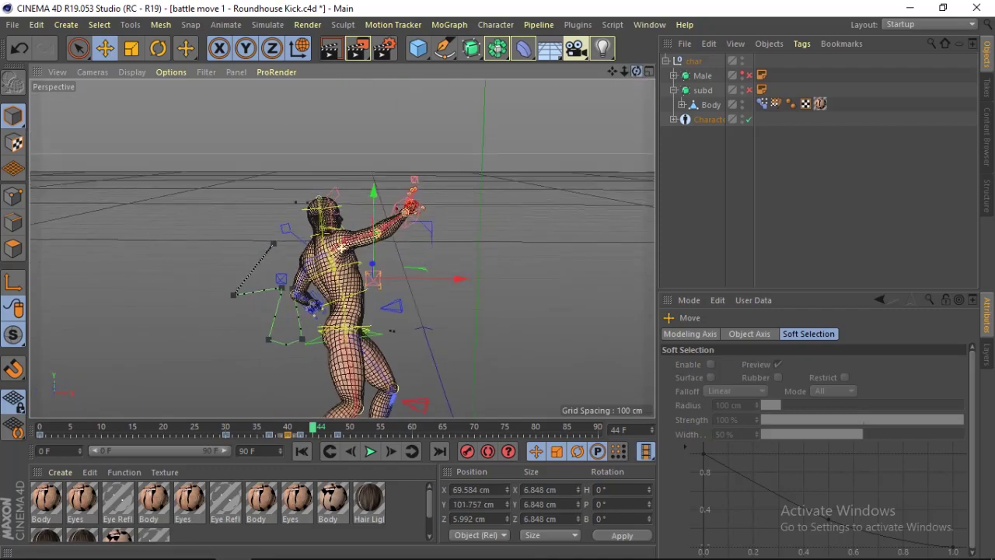
left_click_drag(637, 71, 615, 74)
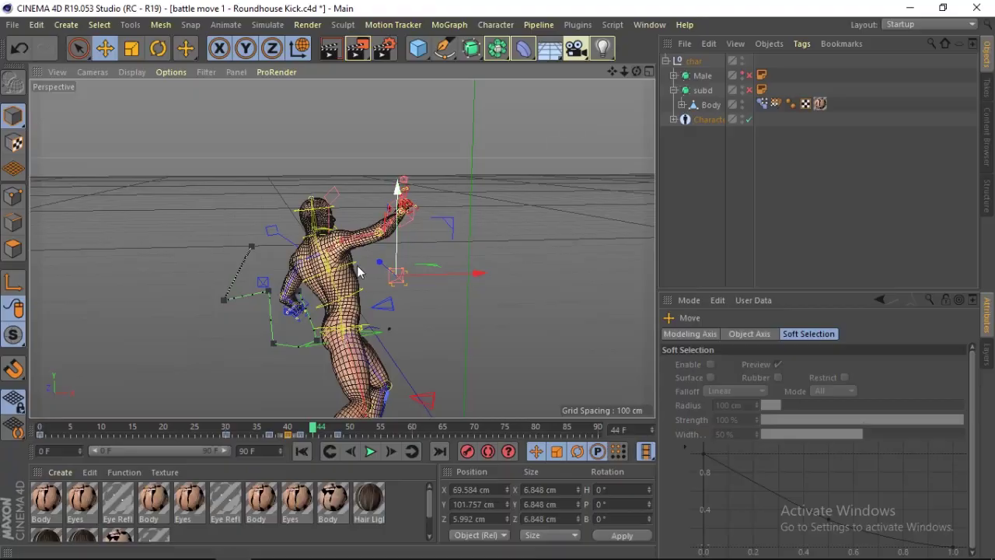
mouse_move(365, 265)
left_mouse_down("alt")
mouse_move(341, 248)
mouse_move(542, 297)
left_mouse_up("alt")
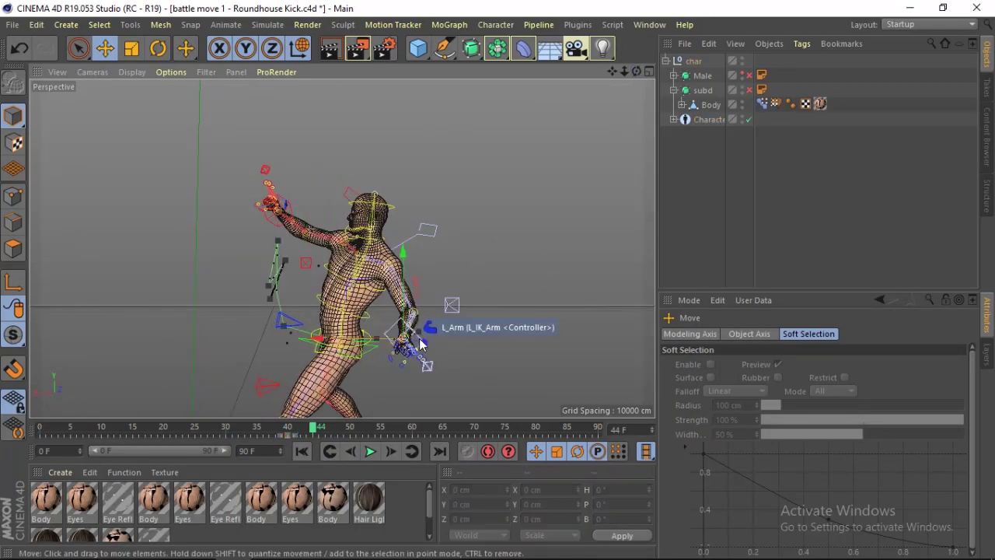
Move the left hand controller and rotate it to turn the arm
left_click(404, 319)
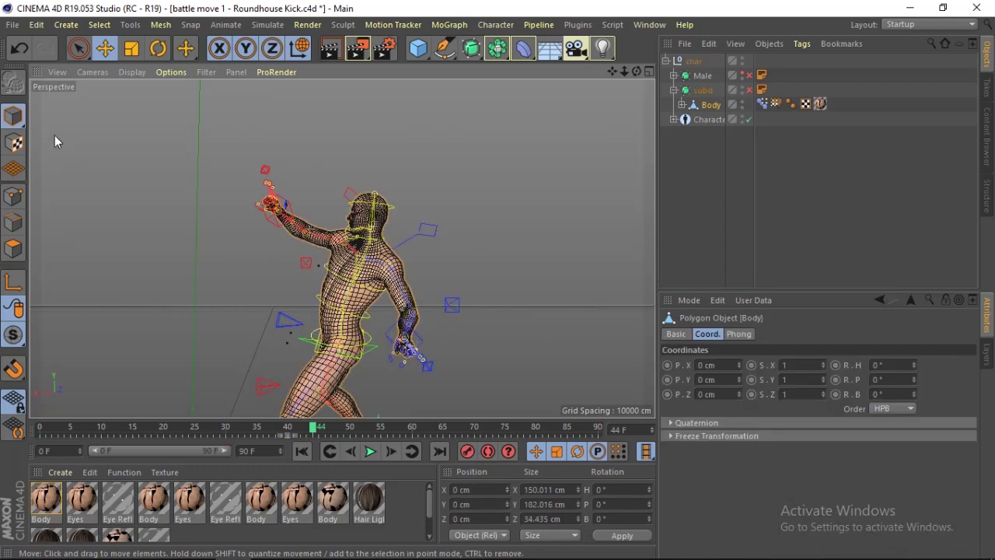
left_click(394, 339)
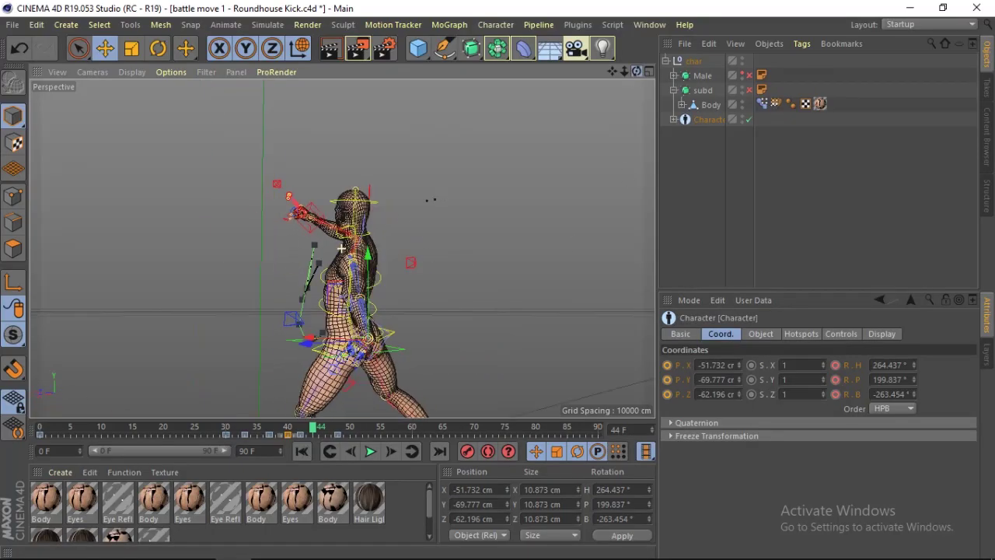
left_click_drag(366, 234, 444, 233, "alt")
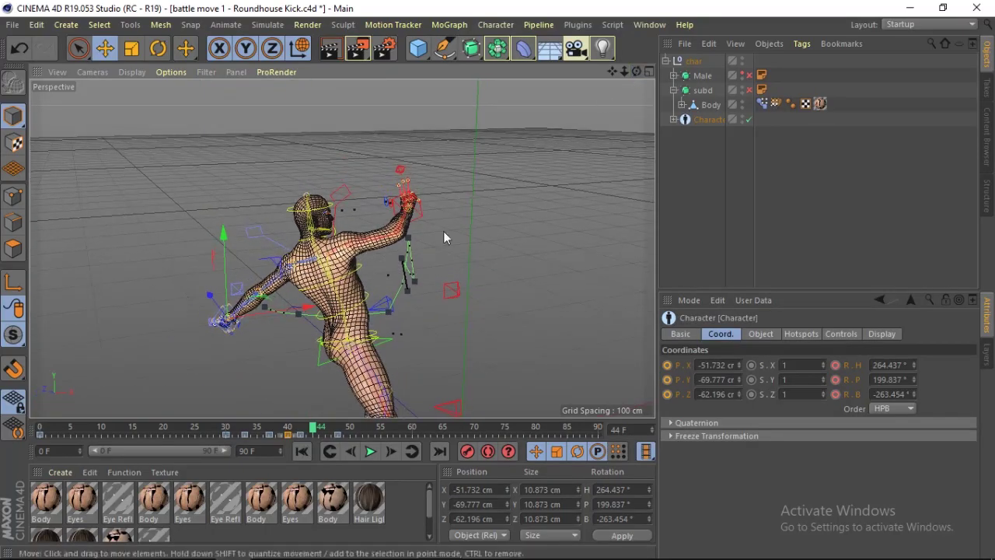
left_click_drag(317, 313, 318, 313)
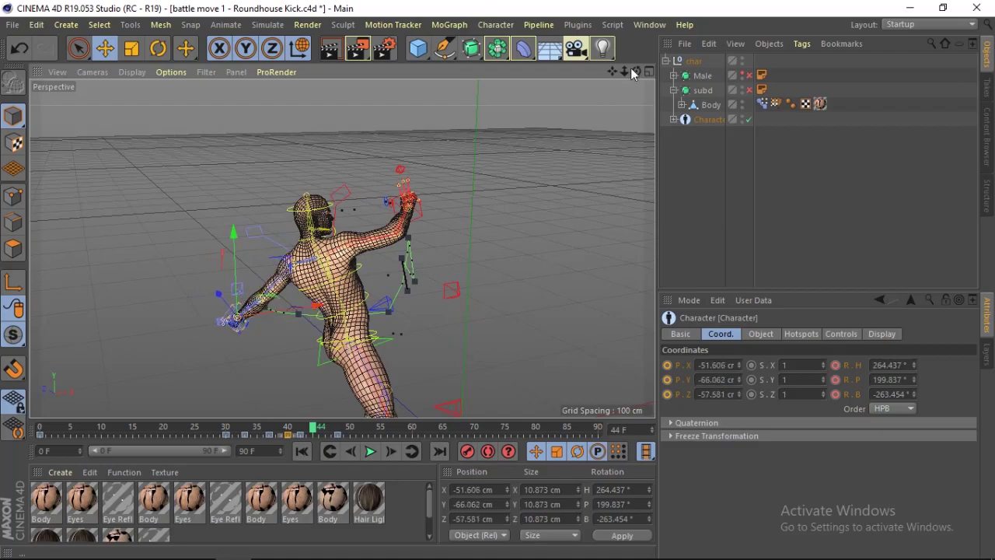
mouse_move(631, 68)
left_mouse_down()
mouse_move(606, 86)
mouse_move(637, 70)
left_mouse_up()
key("r")
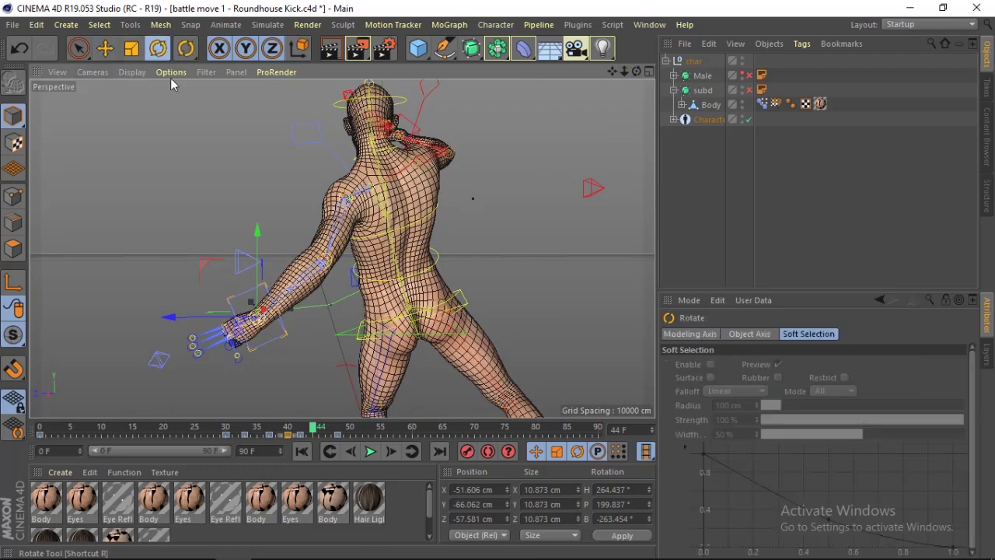
left_click(247, 321)
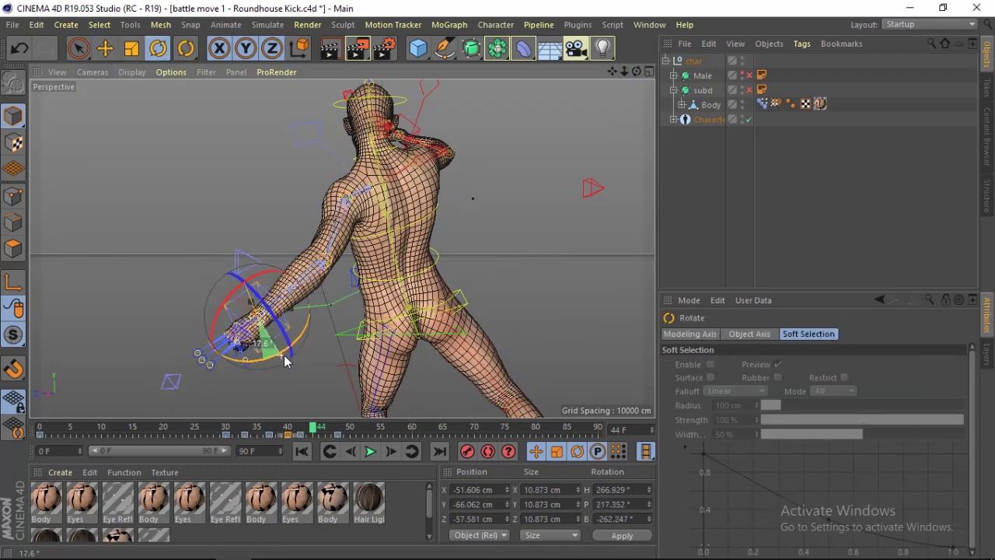
left_click_drag(273, 362, 268, 308)
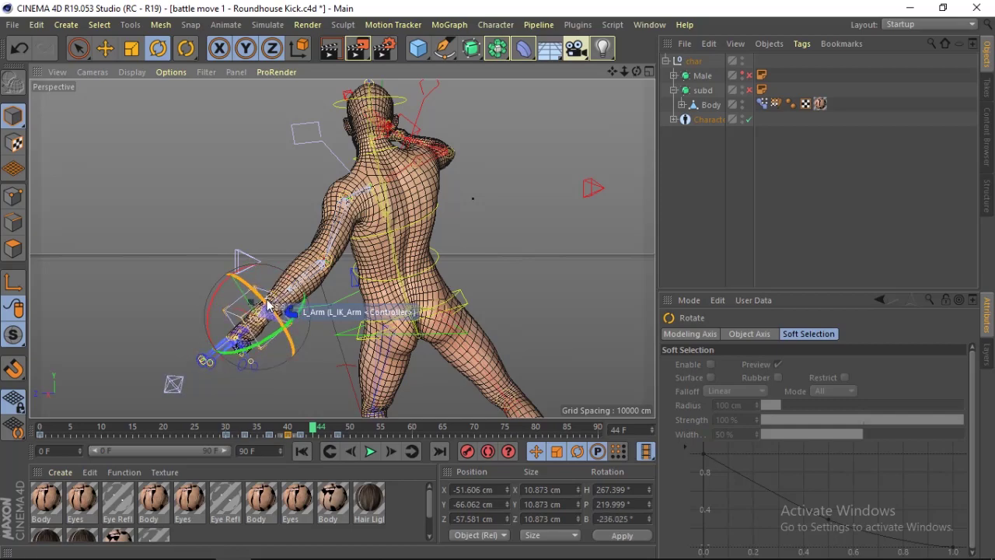
left_click(529, 203)
Frame the whole character and scrub back to around frame 40 to review the motion
left_click_drag(636, 71, 631, 76)
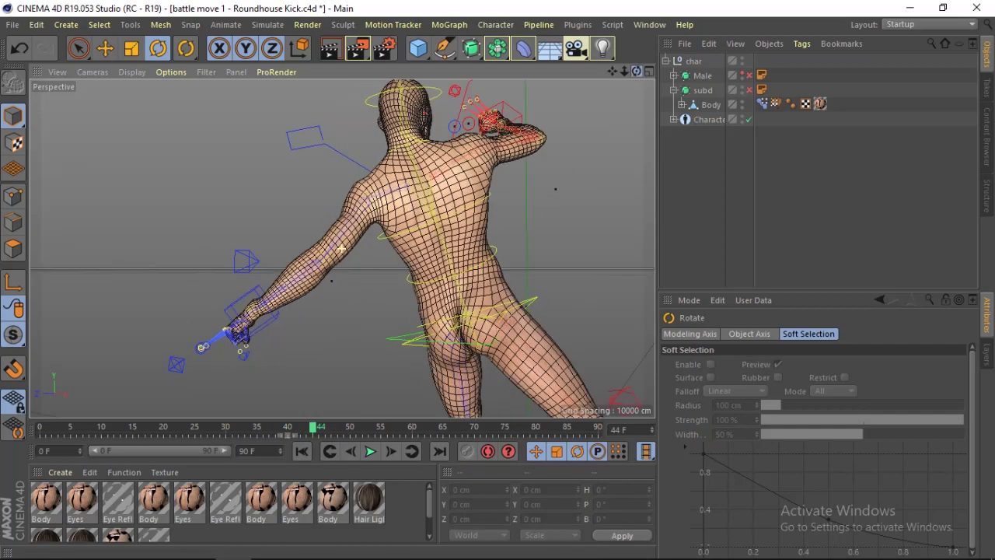
key("ctrl+shift+z")
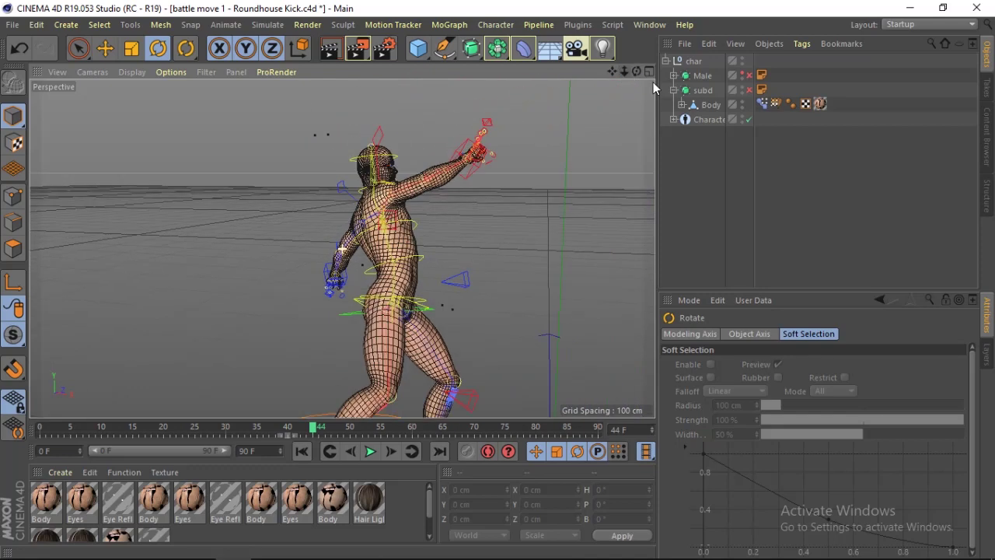
left_click(705, 119)
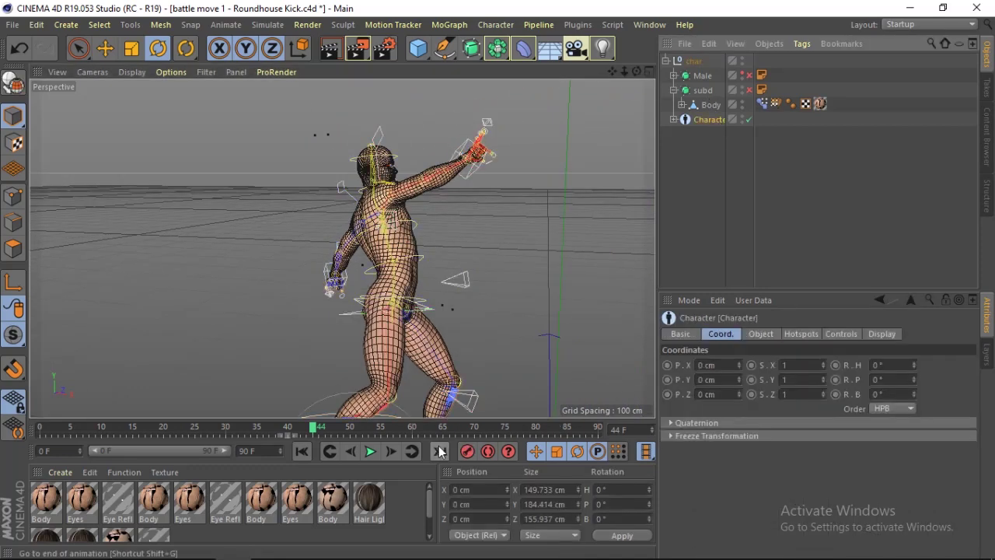
left_click_drag(624, 71, 417, 397)
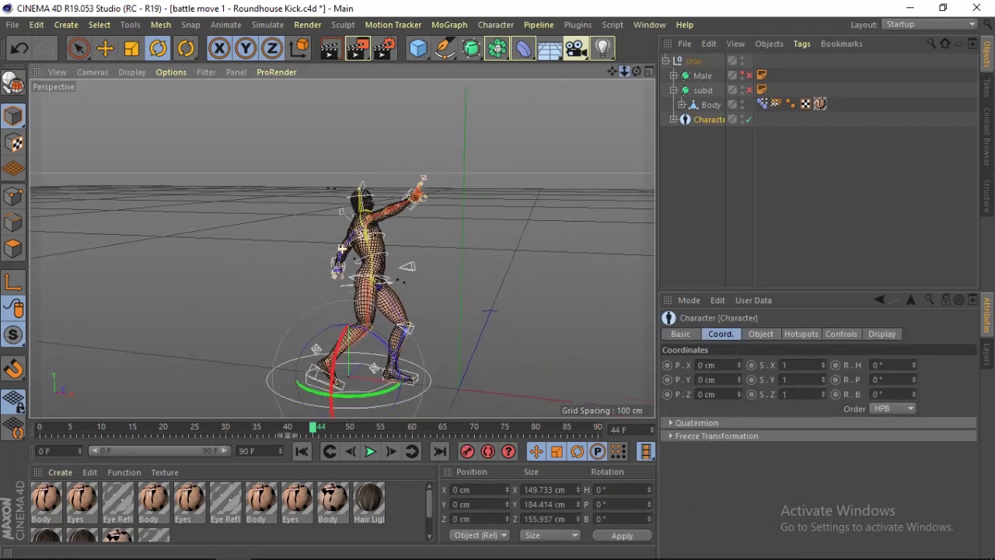
mouse_move(313, 426)
left_mouse_down()
mouse_move(287, 427)
mouse_move(354, 433)
mouse_move(283, 430)
mouse_move(313, 433)
left_mouse_up()
mouse_move(624, 71)
left_mouse_down()
mouse_move(653, 74)
mouse_move(341, 248)
left_mouse_up()
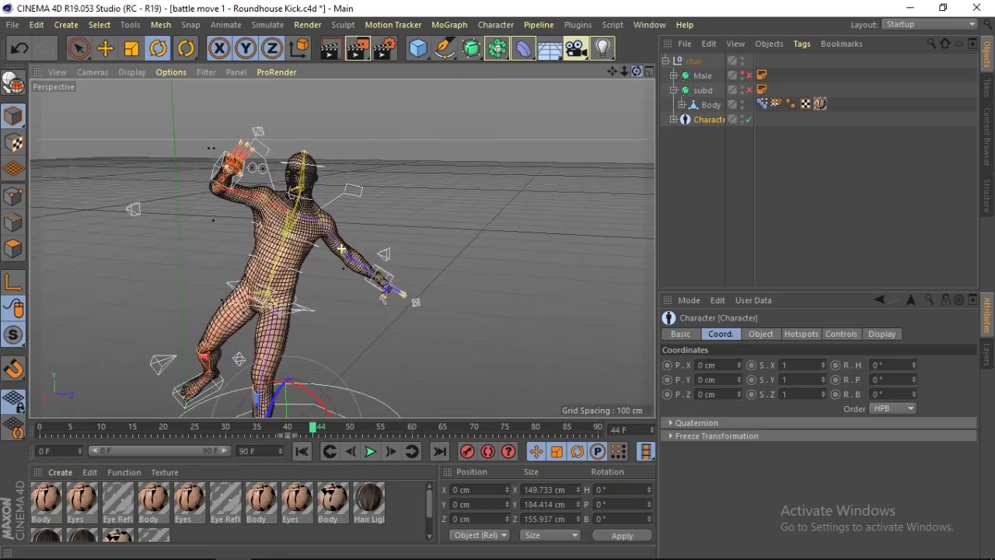
Advance the reference clip and the kick animation one frame each to compare poses
key("alt+Tab")
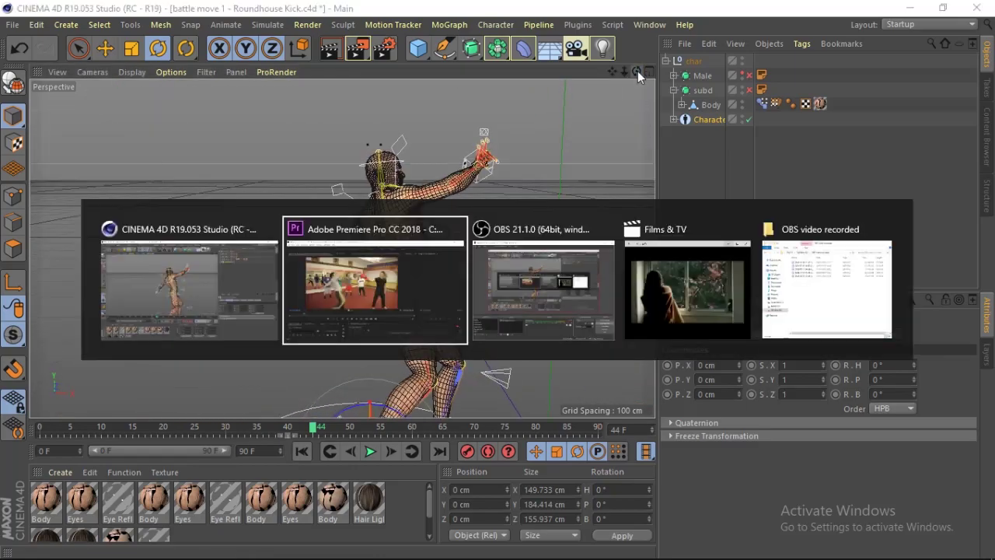
left_click(393, 440)
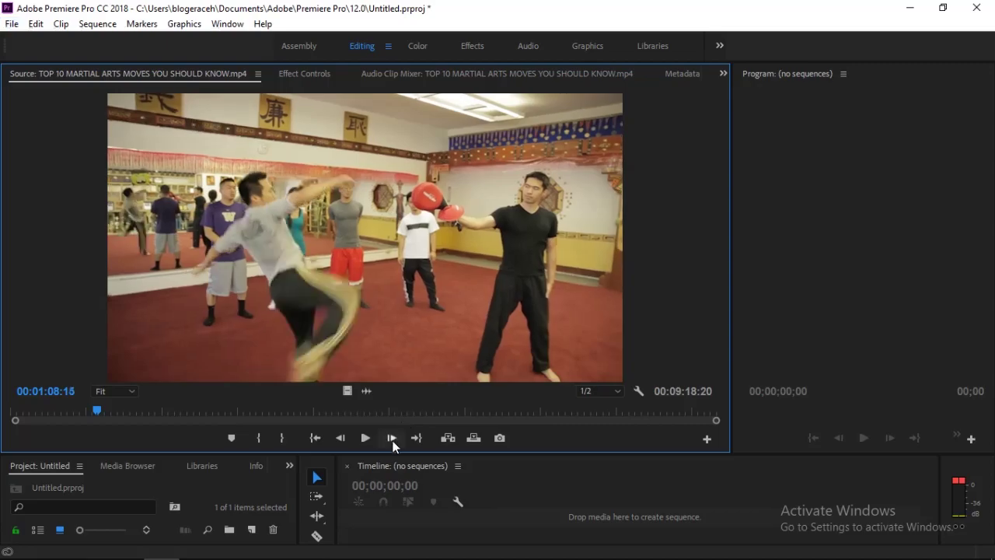
key("alt+Tab")
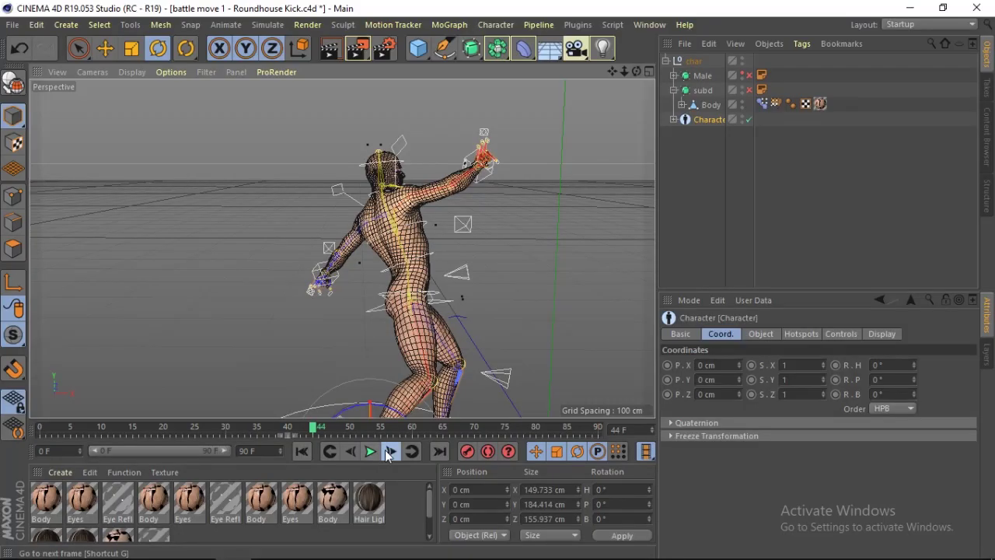
left_click(384, 449)
key("alt+Tab")
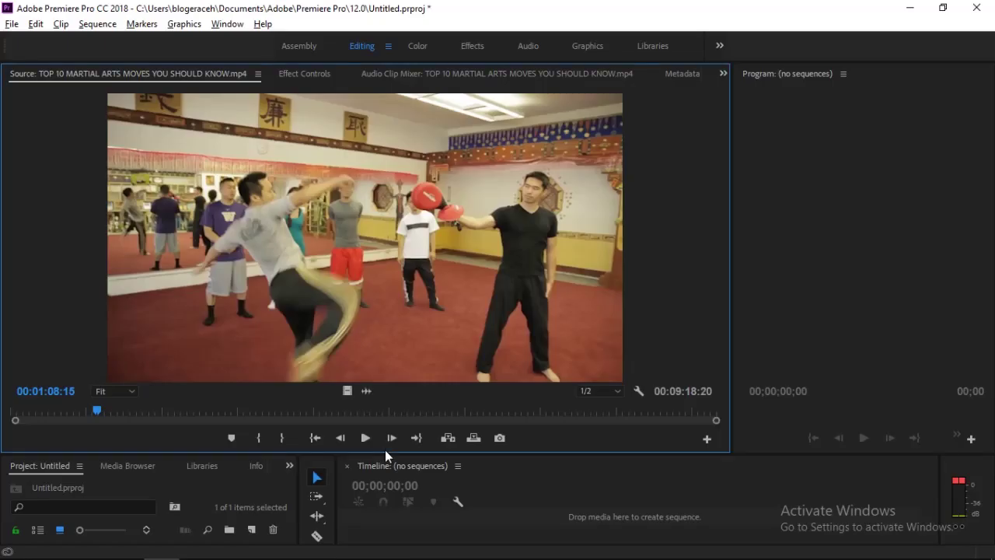
key("alt+Tab")
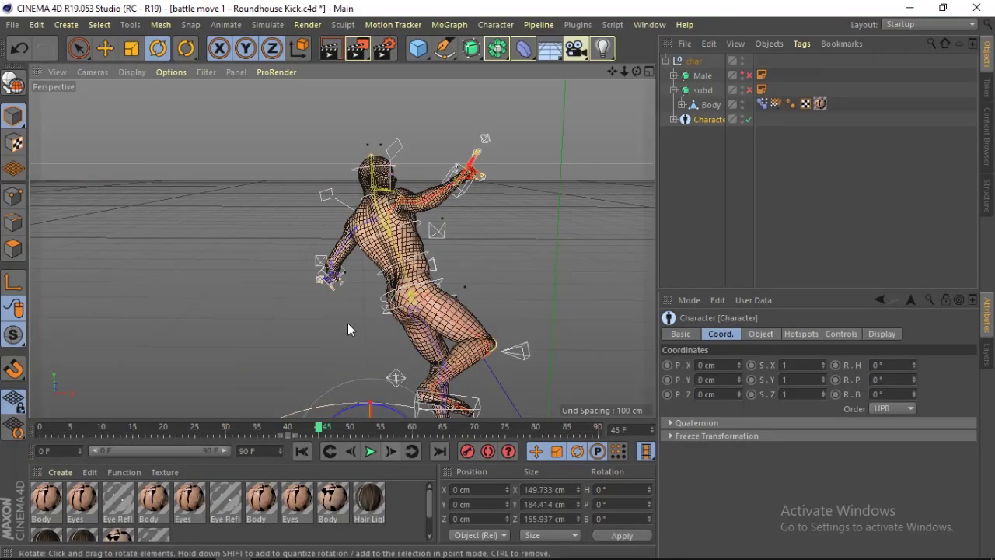
Move the hand controllers' keyframes from frame 45 back to frame 44
left_click_drag(623, 70, 617, 75)
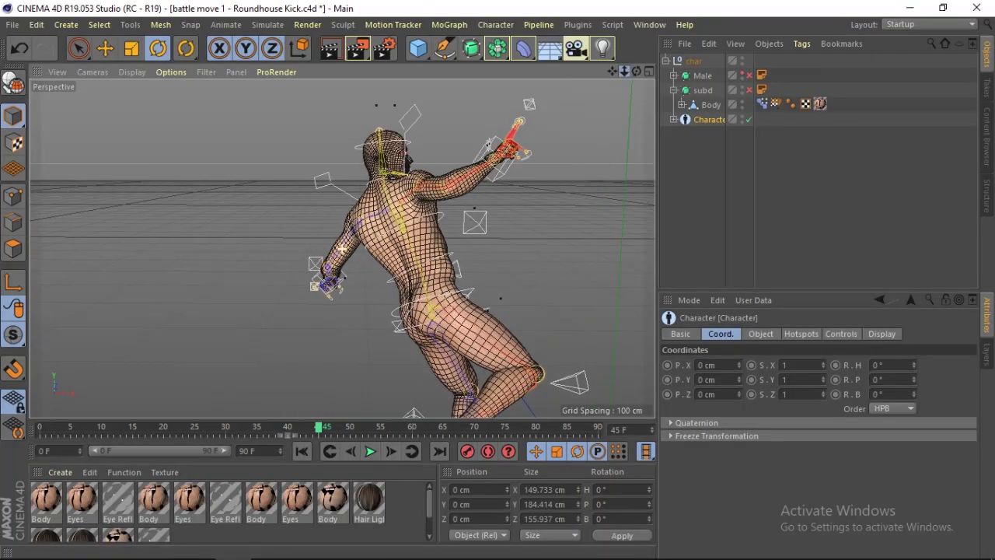
left_click(354, 286)
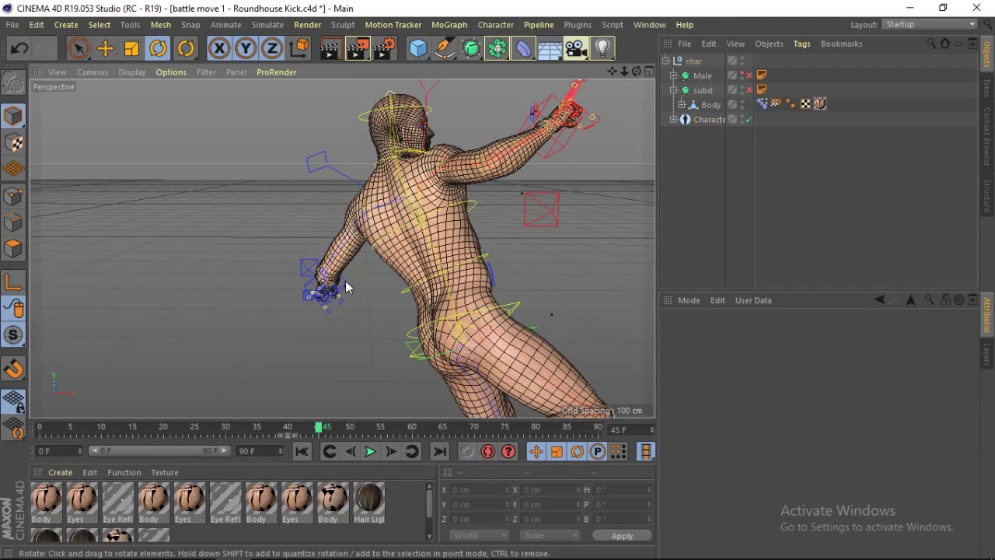
left_click(320, 435)
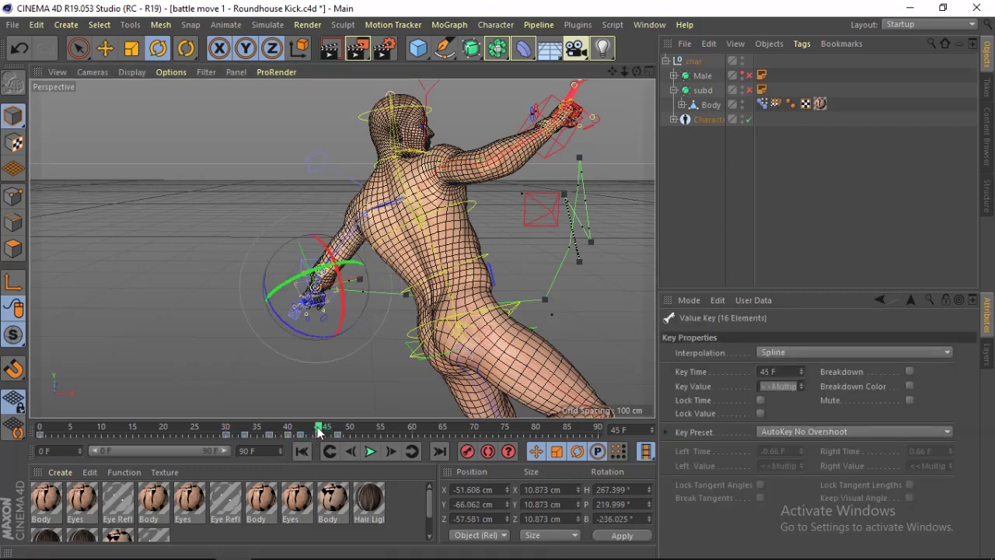
left_click_drag(319, 433, 314, 432)
left_click(386, 455)
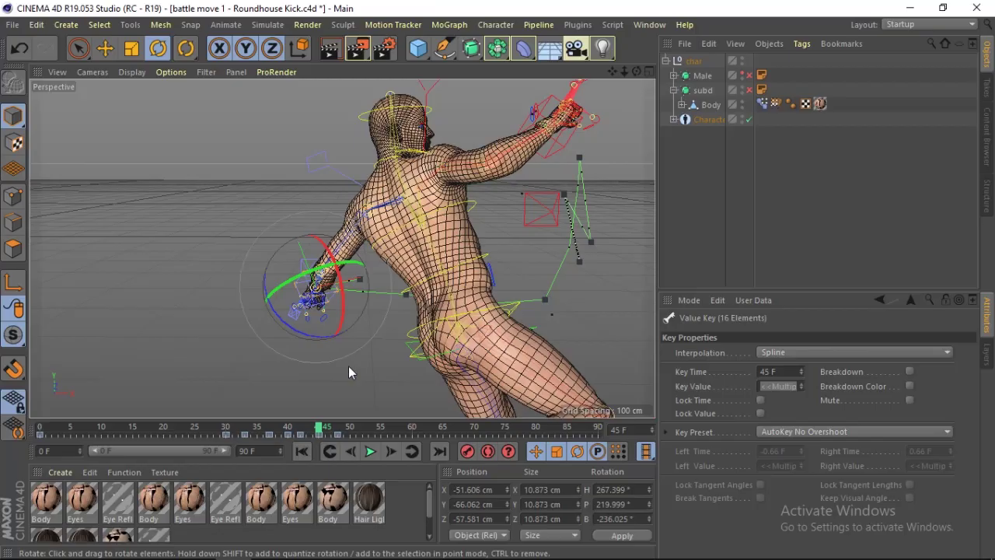
left_click(555, 148)
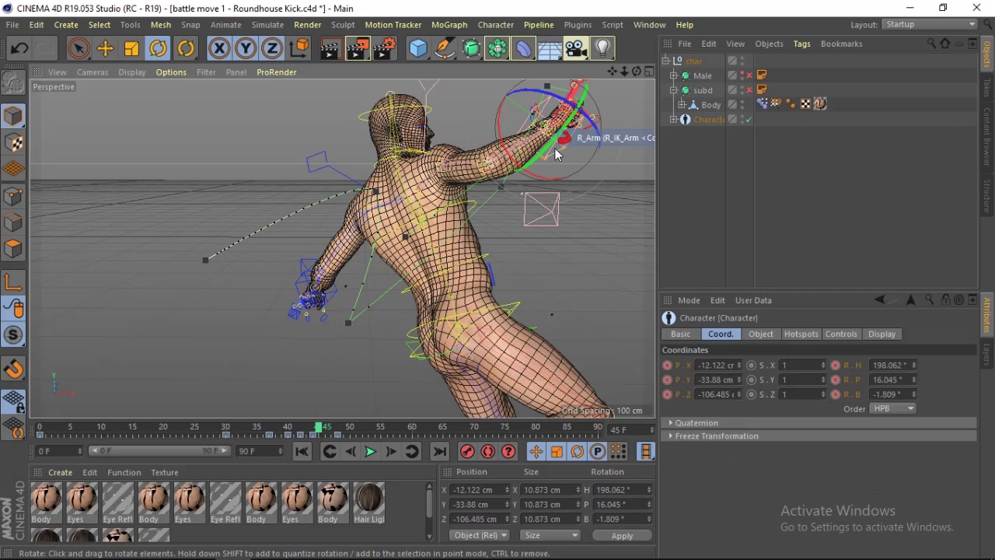
left_click(318, 436)
left_click_drag(318, 437, 315, 439)
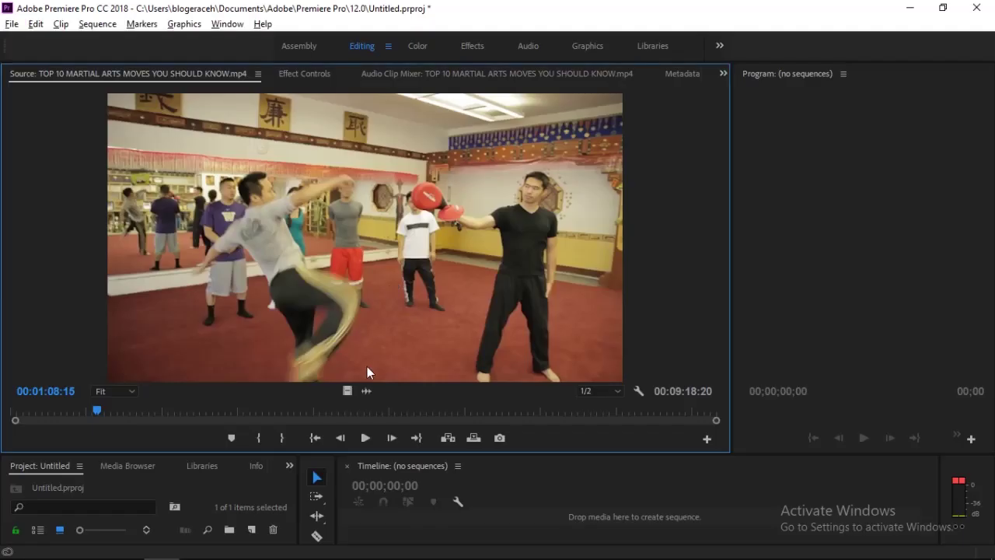
Step both the reference clip and the animation forward to frame 47
left_click(388, 438)
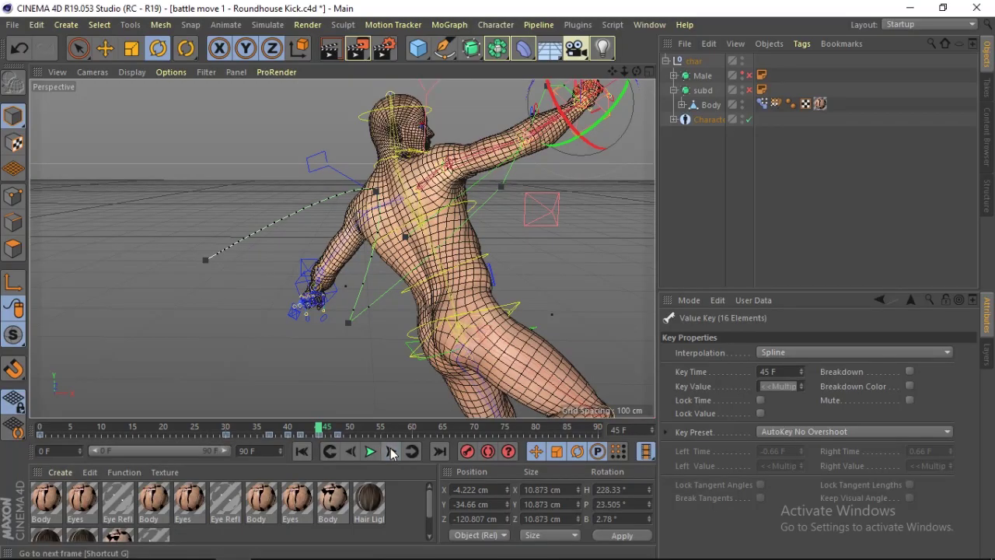
left_click(392, 452)
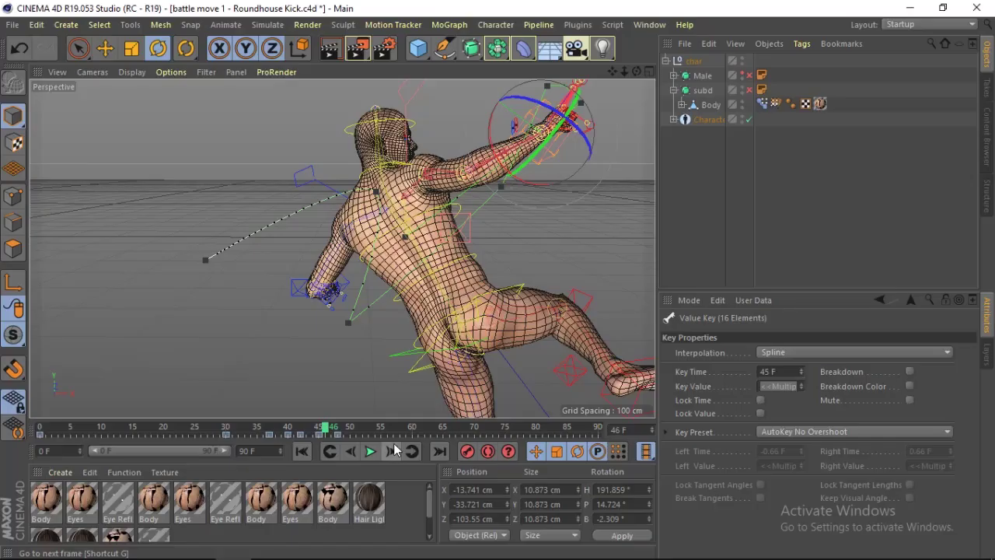
key("alt+Tab")
left_click(394, 441)
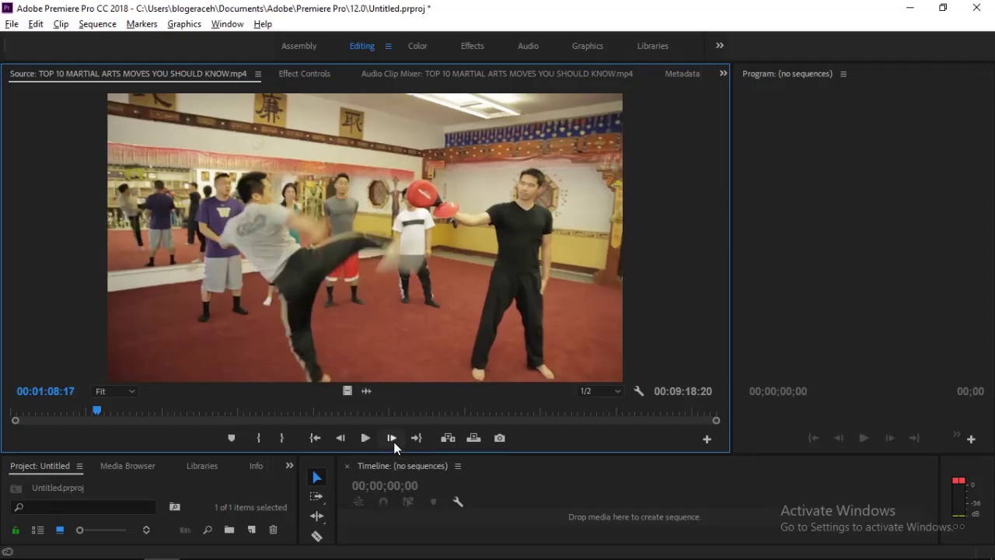
key("alt+Tab")
left_click(394, 445)
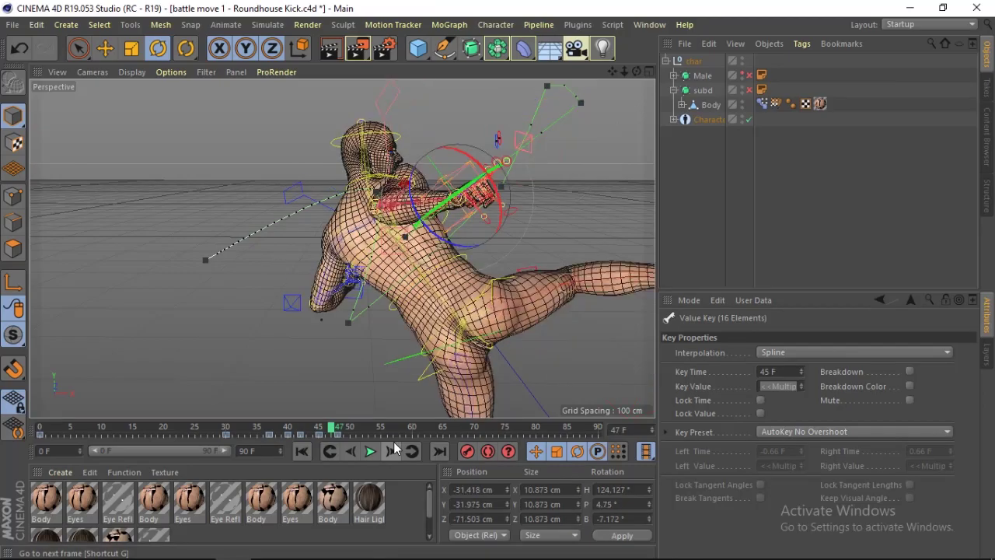
Step both forward to frame 48, matching the reference at 00:01:08:18
key("alt+Tab")
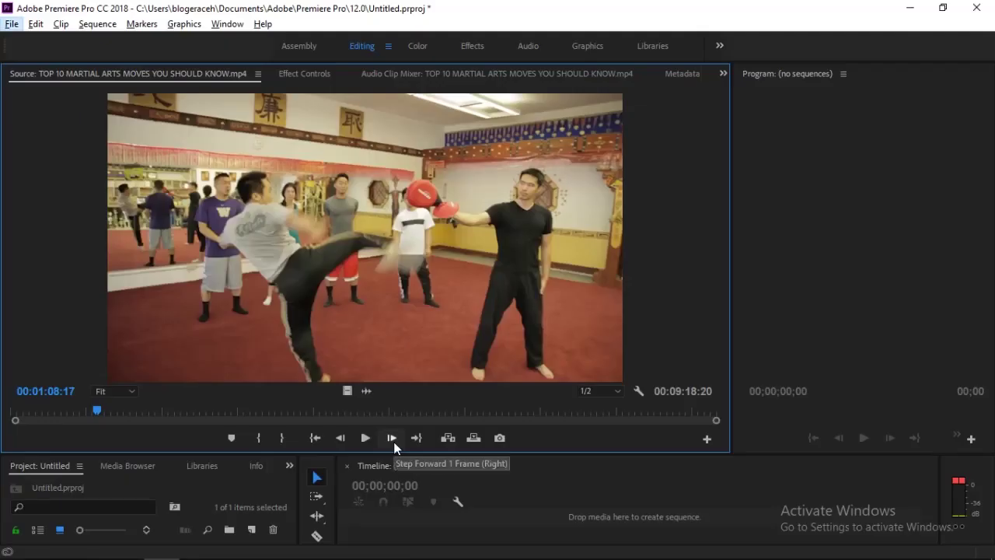
left_click(394, 442)
key("alt+Tab")
left_click(393, 449)
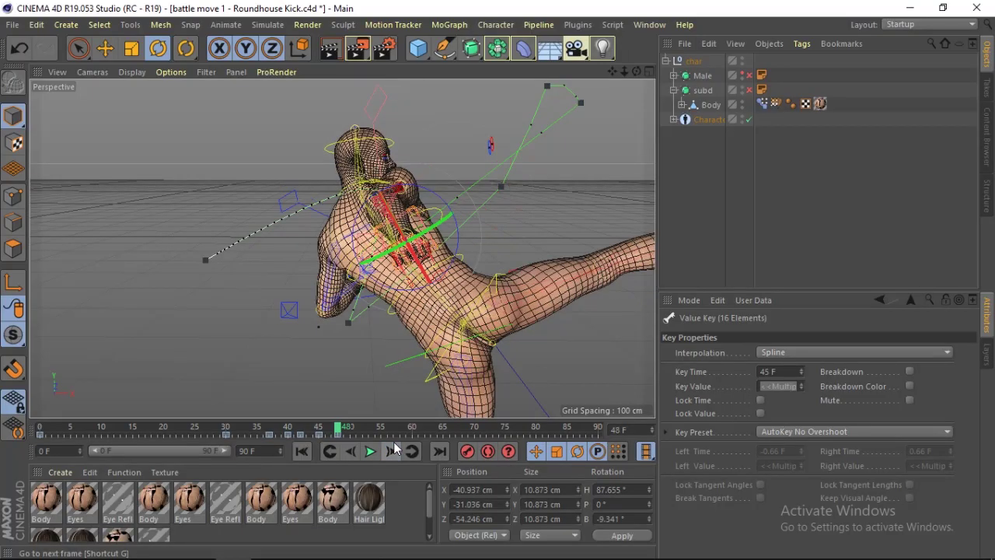
key("alt+Tab")
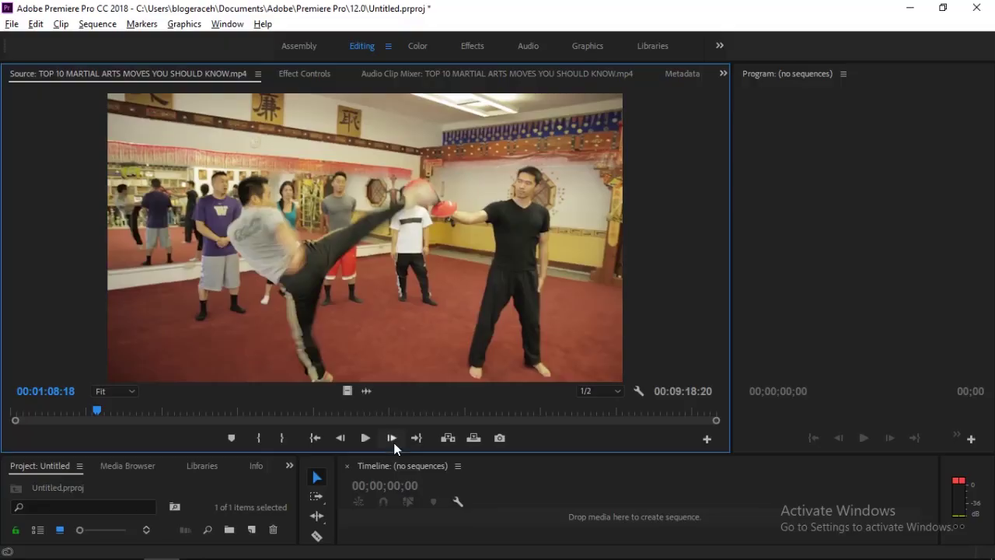
key("alt+Tab")
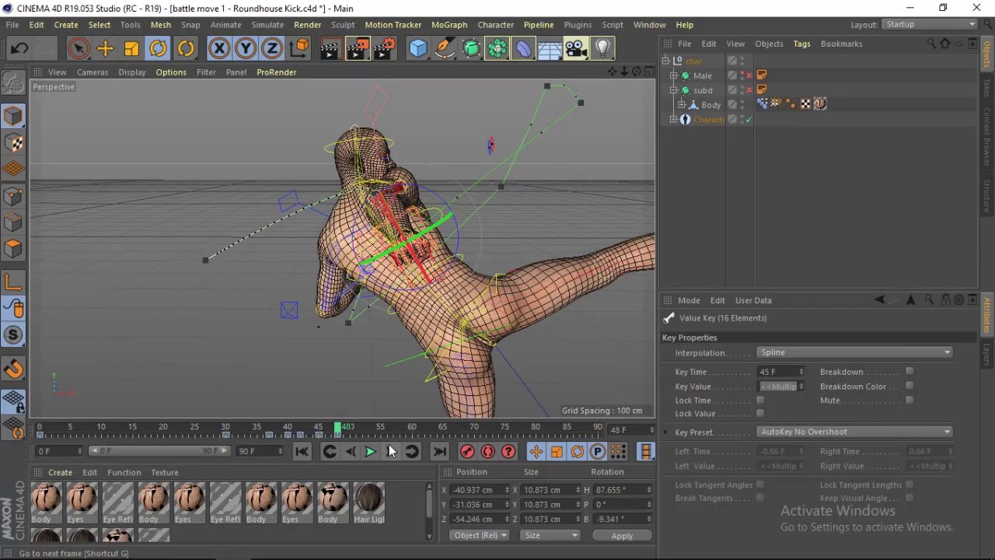
Tilt the whole character root to refine its overall lean at the kick's peak, frame 48
left_click_drag(636, 71, 538, 77)
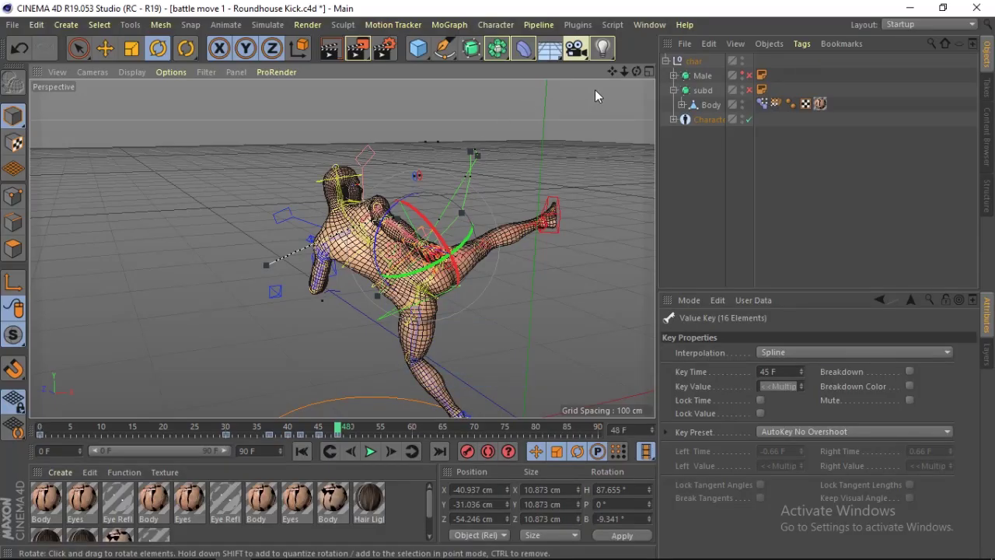
left_click_drag(623, 72, 636, 71)
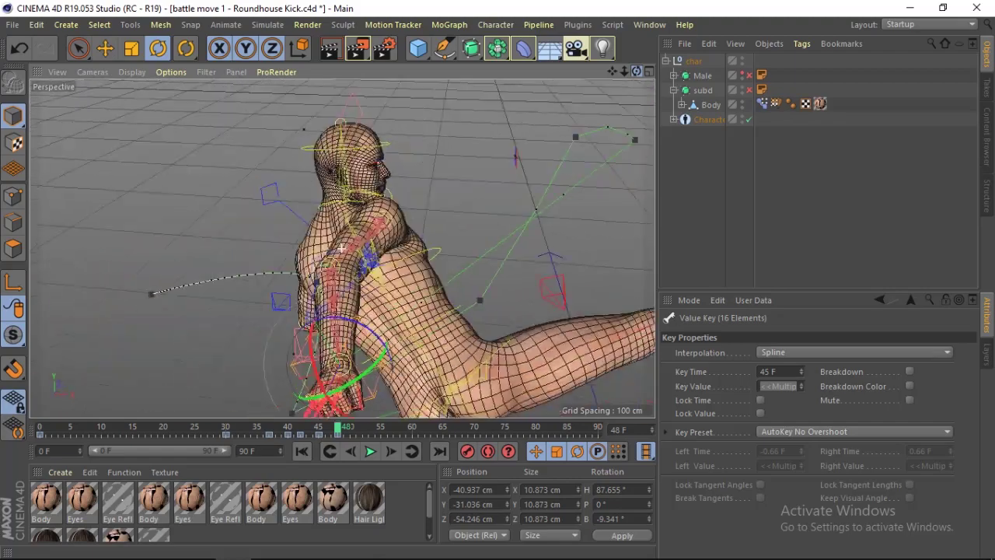
mouse_move(340, 248)
left_mouse_down("alt")
mouse_move(420, 320)
mouse_move(455, 311)
left_mouse_up("alt")
left_click(456, 315)
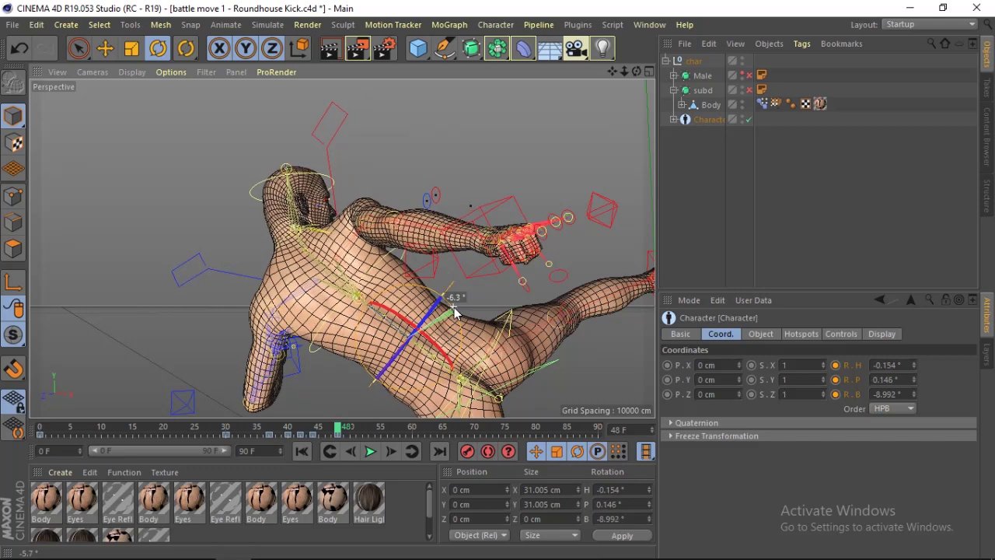
left_click_drag(455, 314, 398, 254)
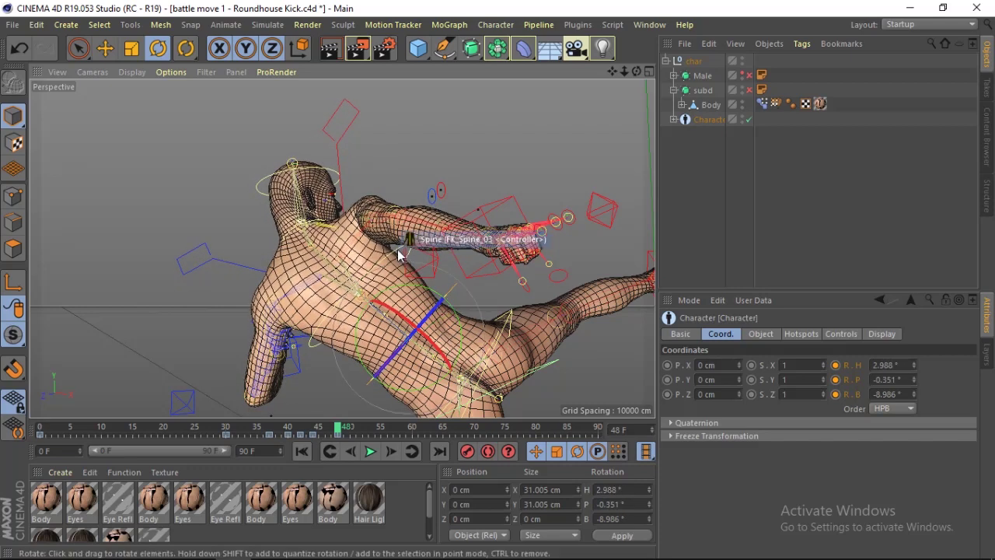
left_click(398, 254)
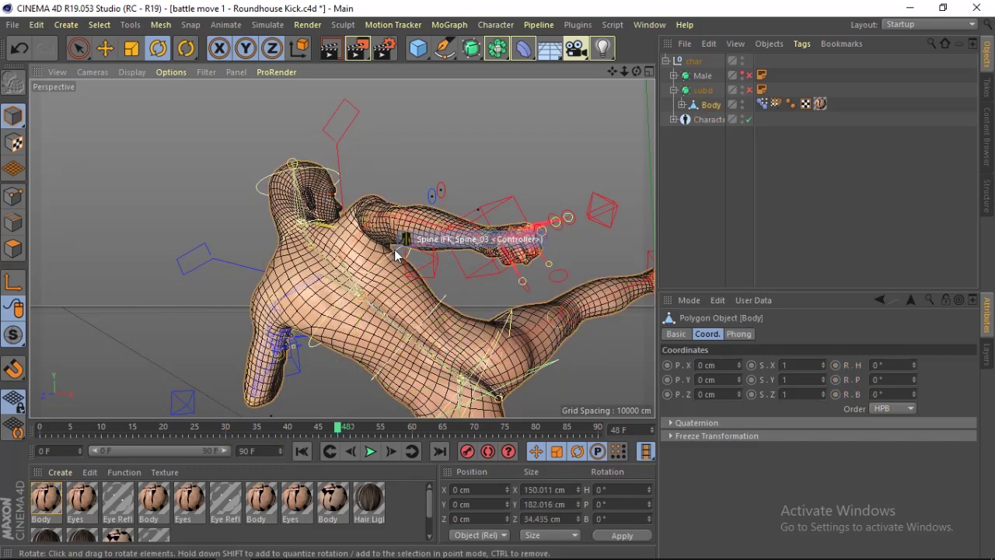
left_click(342, 342)
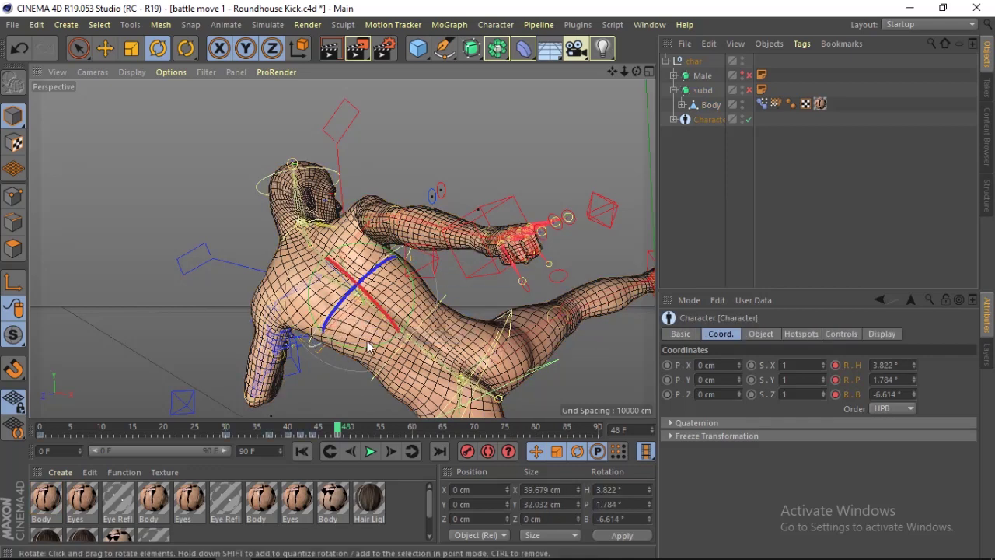
left_click_drag(342, 342, 378, 364)
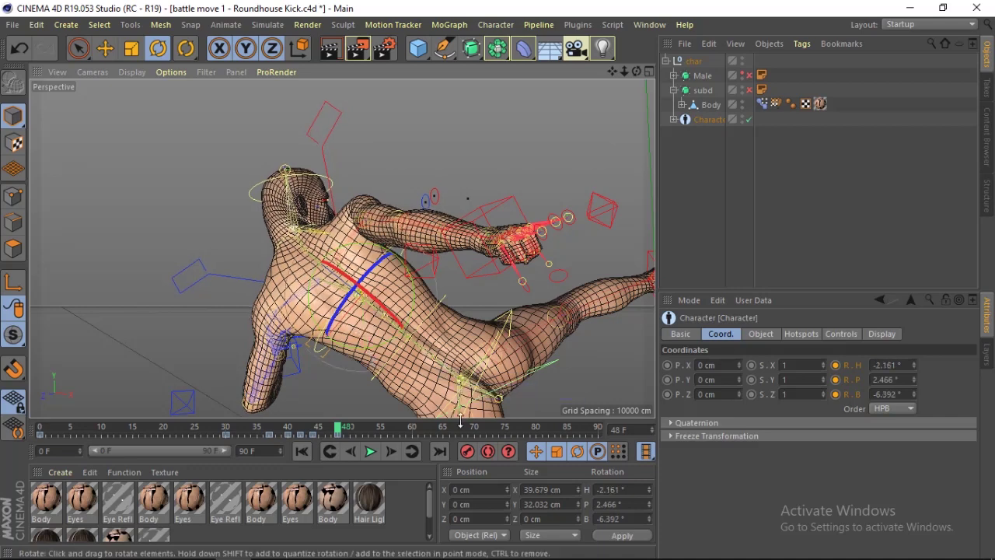
left_click(353, 453)
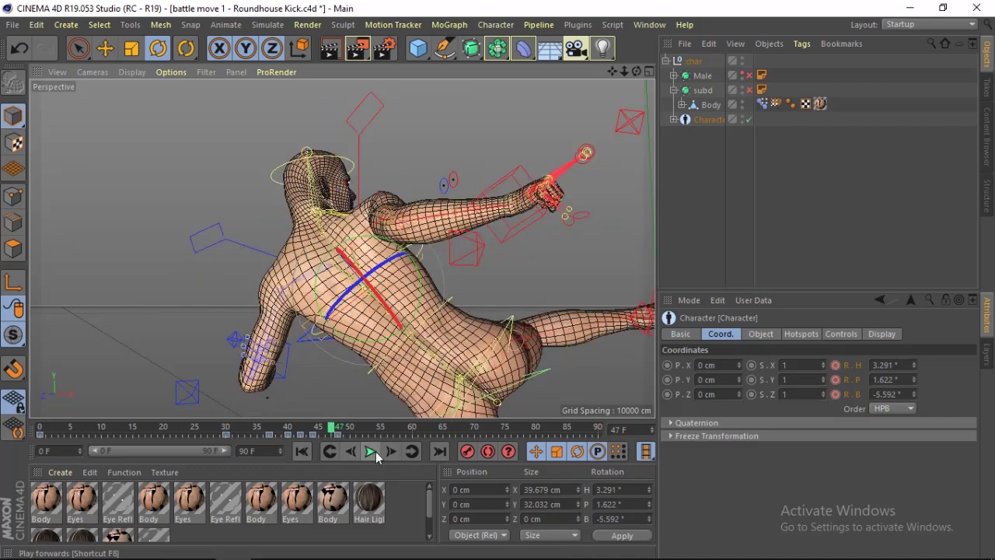
left_click(390, 451)
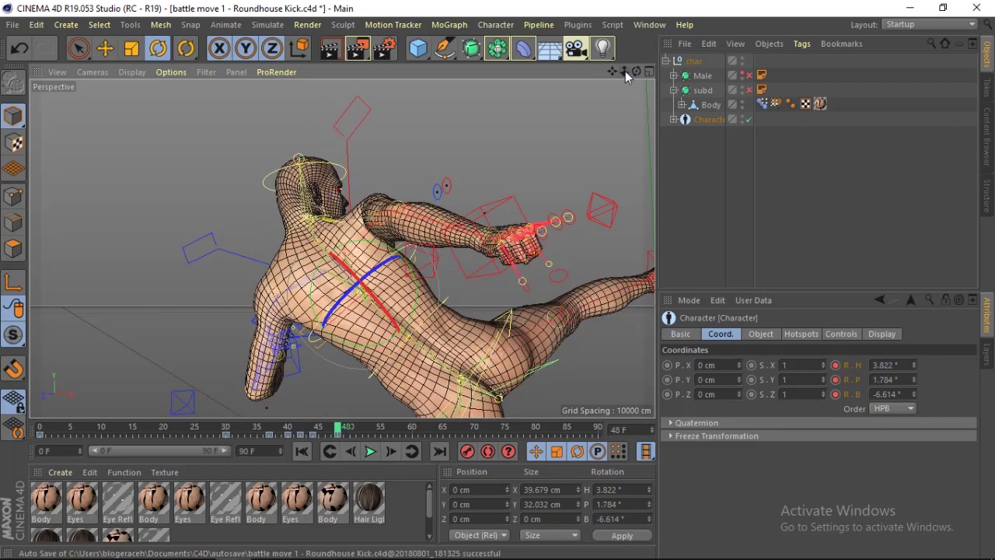
Rotate the left collar and FK spine controllers to twist the torso
mouse_move(625, 71)
left_mouse_down()
mouse_move(607, 74)
mouse_move(653, 77)
mouse_move(637, 74)
left_mouse_up()
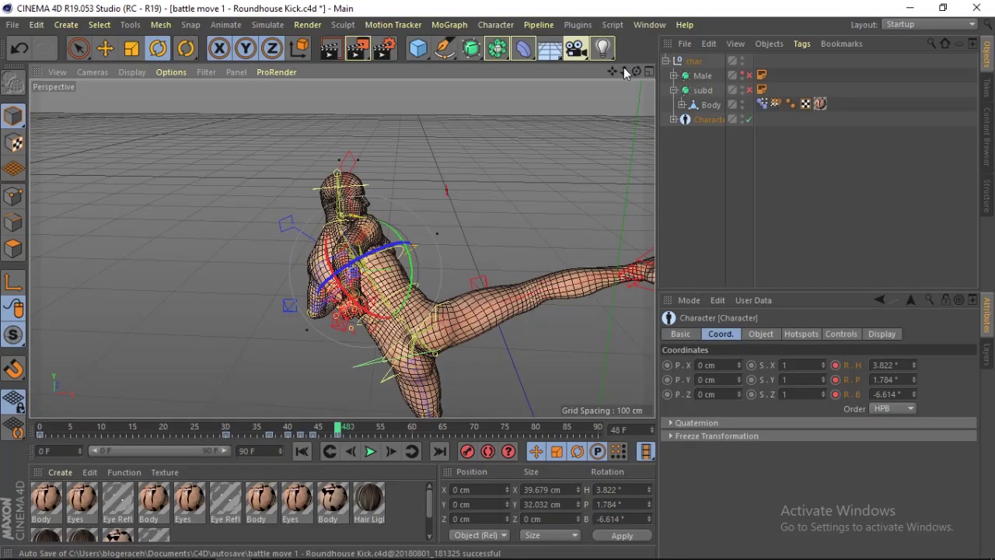
mouse_move(636, 70)
left_mouse_down()
mouse_move(623, 69)
mouse_move(634, 66)
mouse_move(624, 79)
left_mouse_up()
left_click(451, 139)
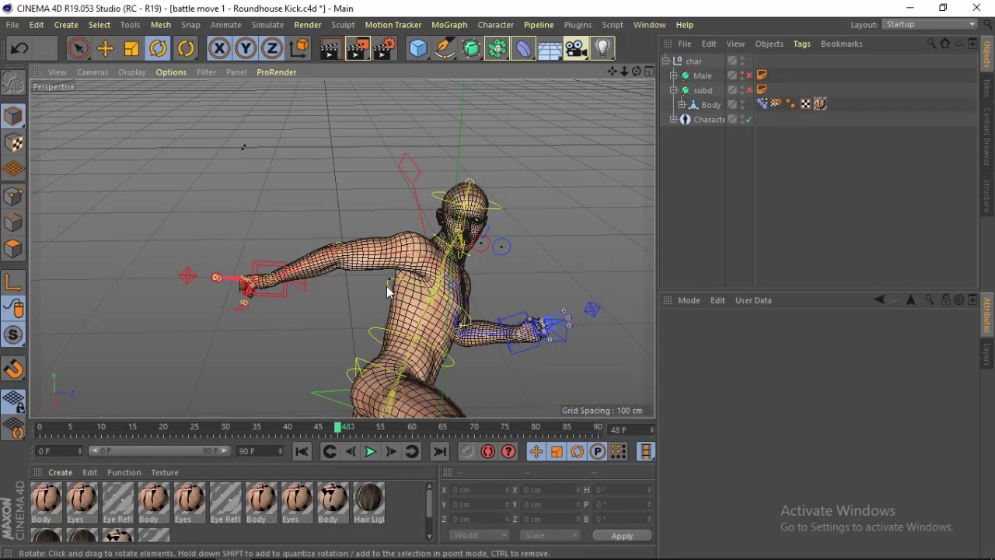
left_click(392, 292)
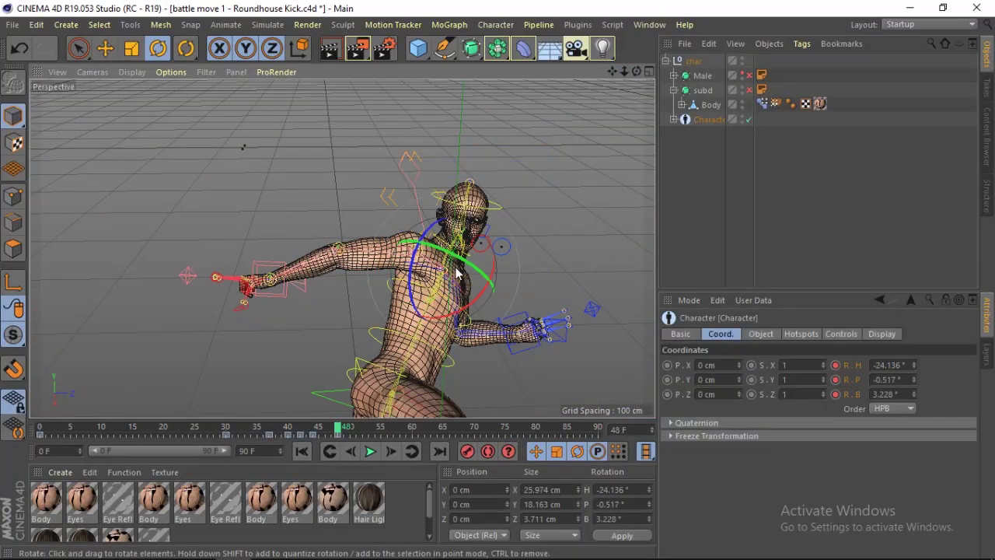
mouse_move(464, 247)
left_mouse_down()
mouse_move(475, 266)
mouse_move(470, 257)
left_mouse_up()
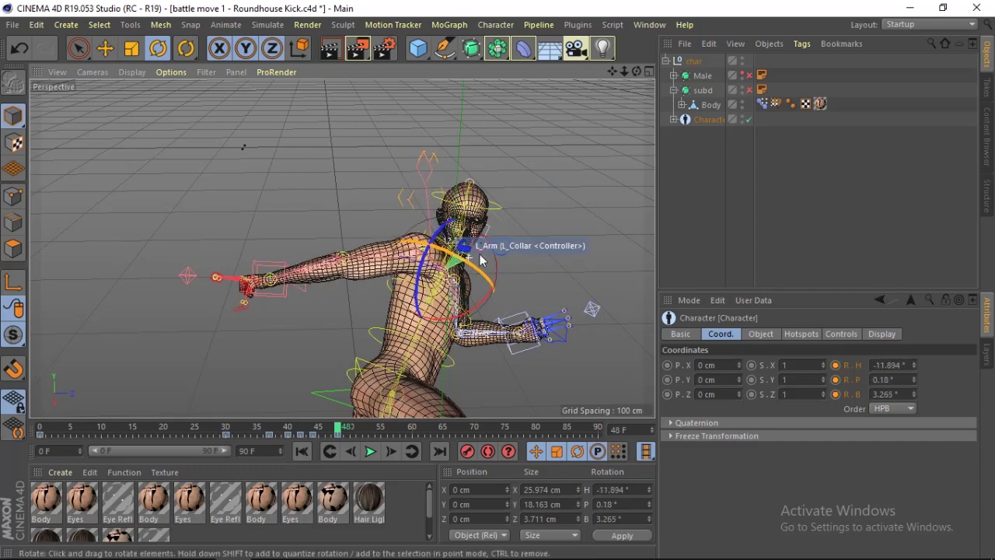
left_click(474, 311)
left_click_drag(475, 311, 461, 315)
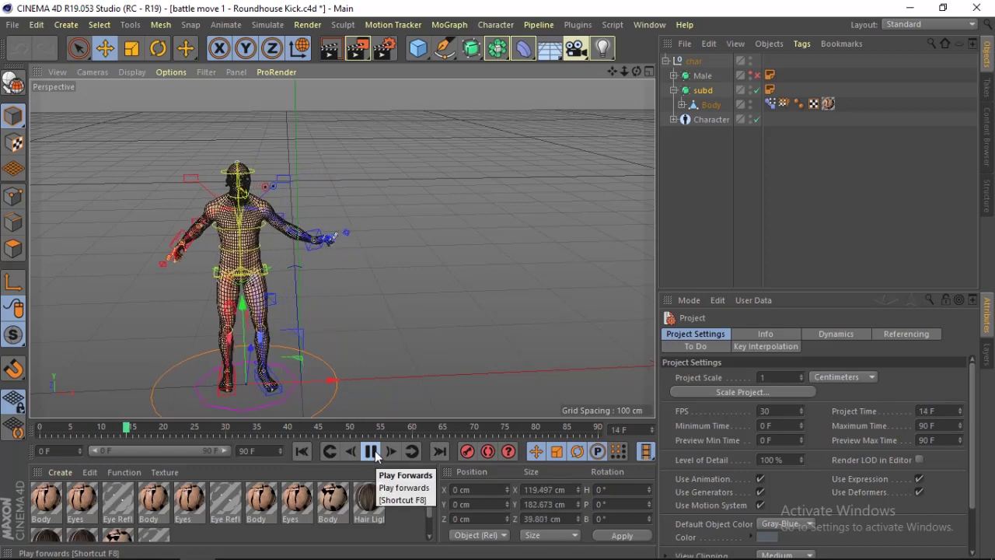
Stop playback, rewind to frame 0, and add a Point Cache tag to the Body mesh
left_click(371, 452)
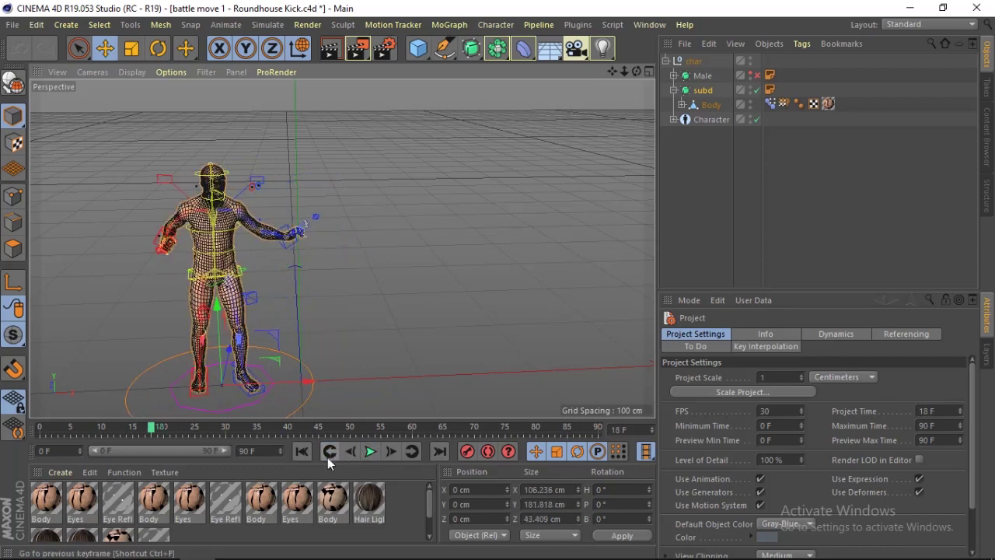
left_click(302, 453)
left_click_drag(637, 70, 607, 74)
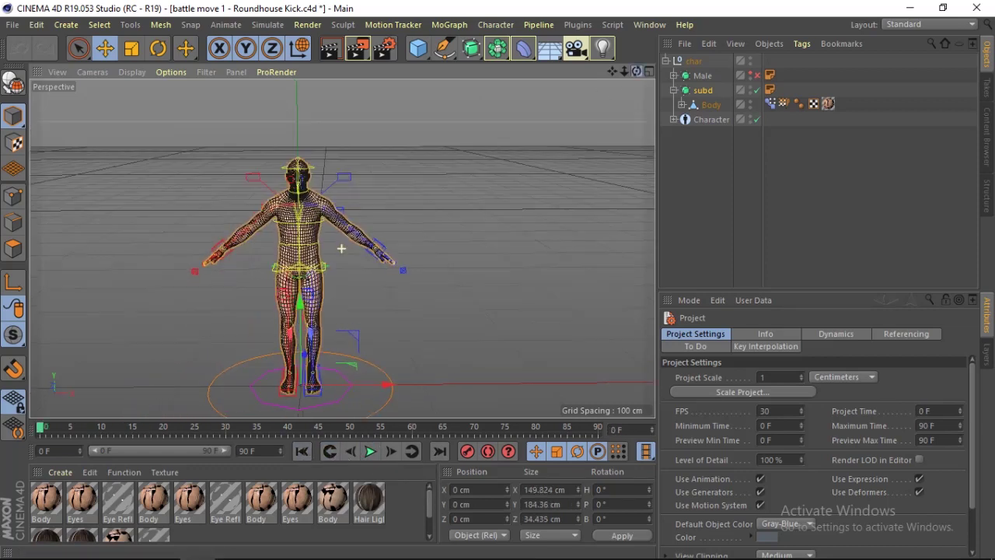
left_click(781, 143)
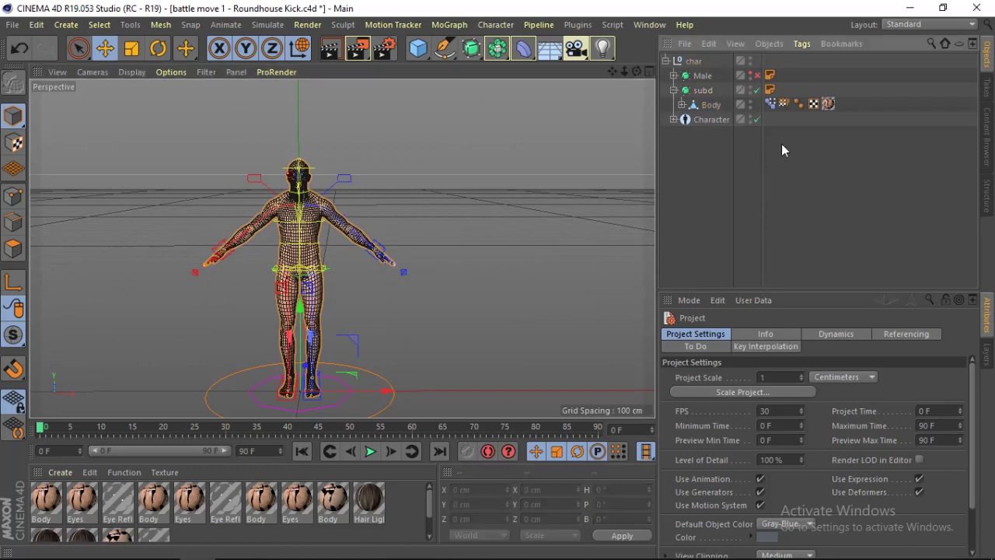
left_click(712, 107)
right_click(712, 107)
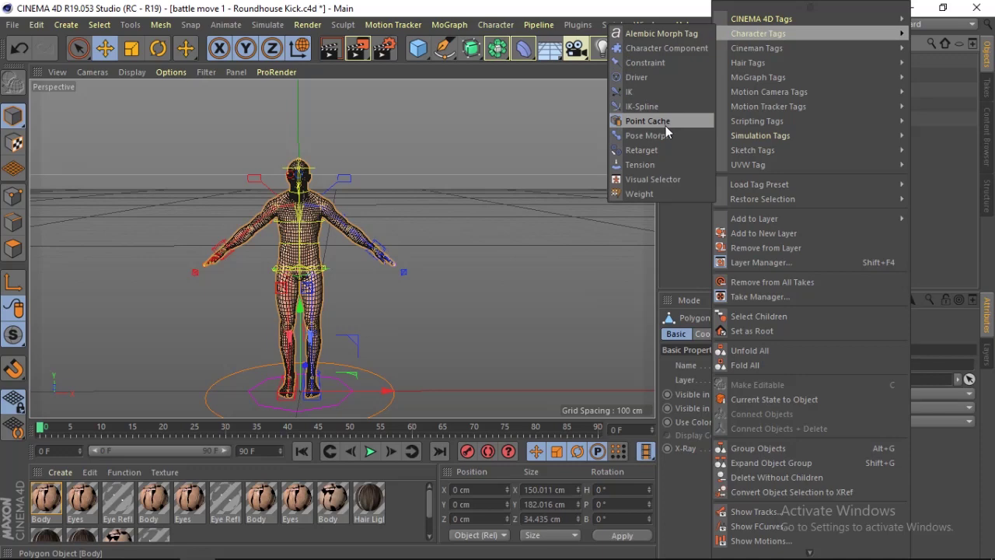
left_click(643, 121)
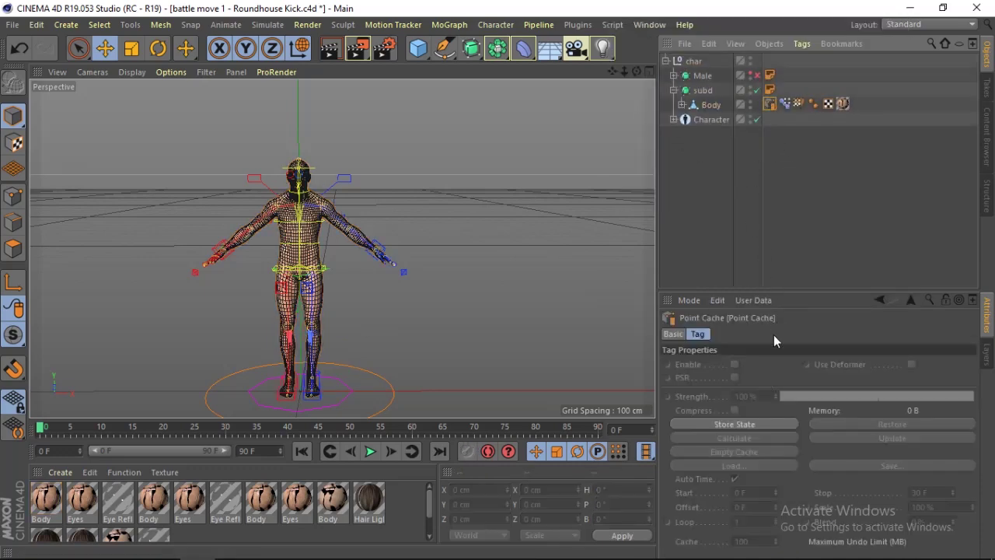
Store Body's current state, then enable the Point Cache tag with position, rotation and scale
left_click(711, 104)
left_click(770, 104)
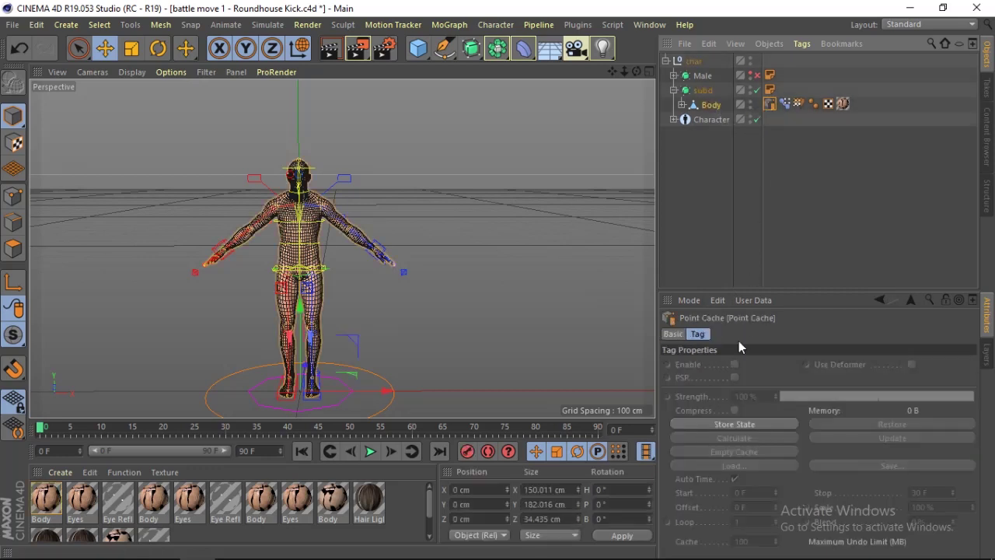
left_click(721, 425)
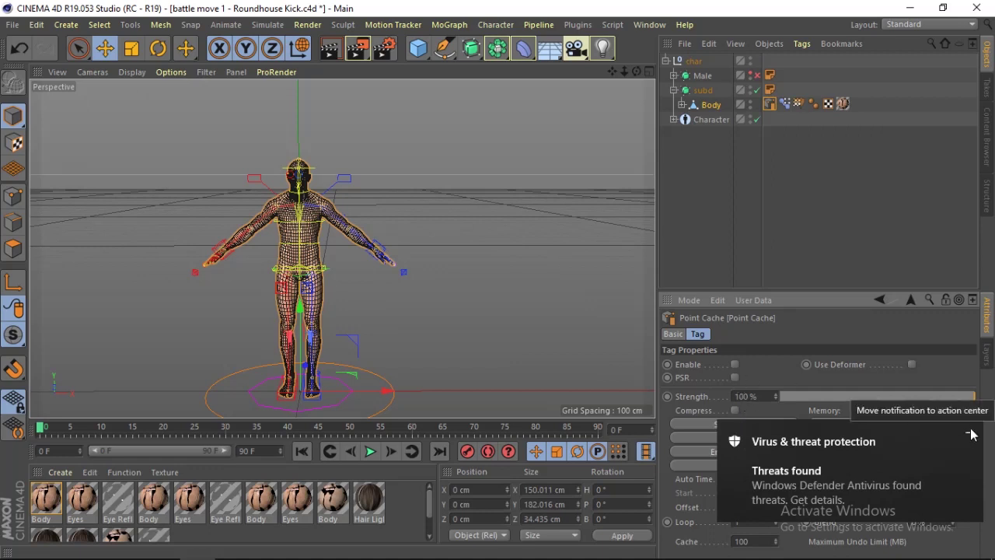
left_click_drag(780, 446, 994, 482)
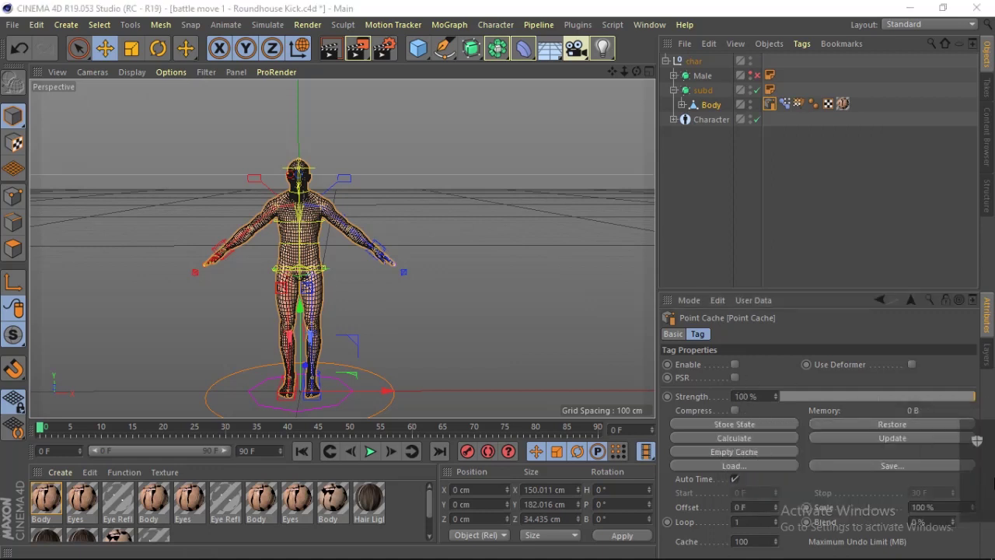
left_click(735, 366)
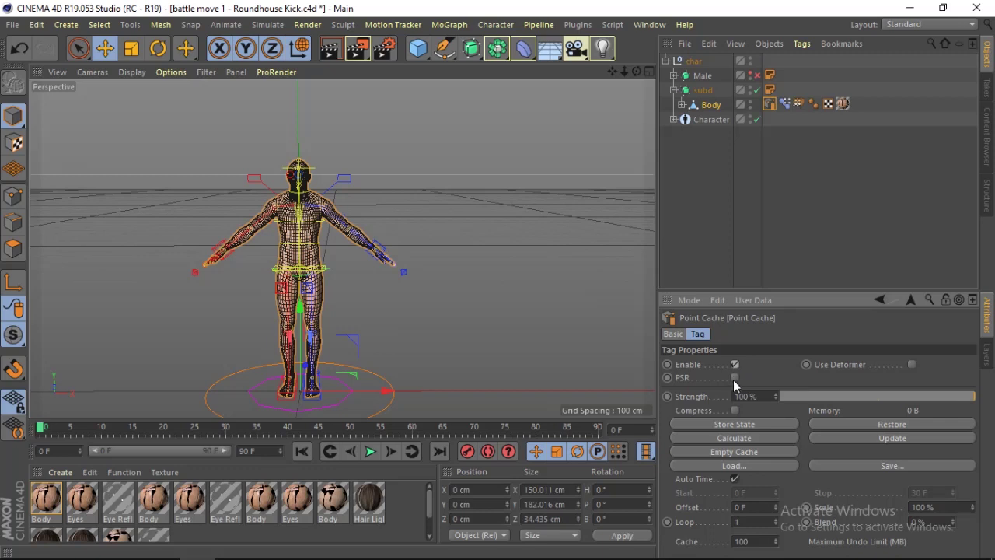
left_click(735, 378)
Calculate the point cache over the automatic animation range and check the finished tag
left_click(745, 439)
left_click(736, 479)
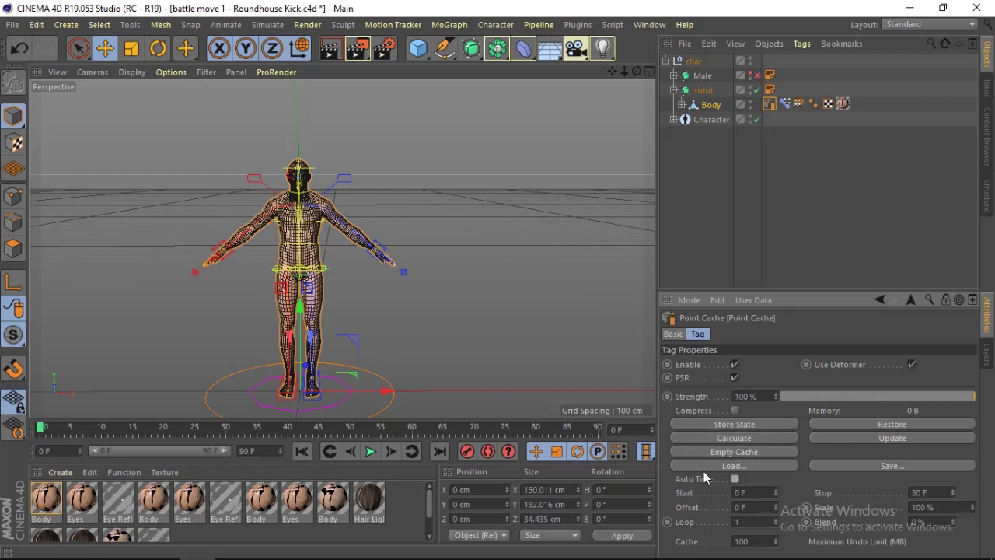
left_click(735, 479)
left_click(734, 438)
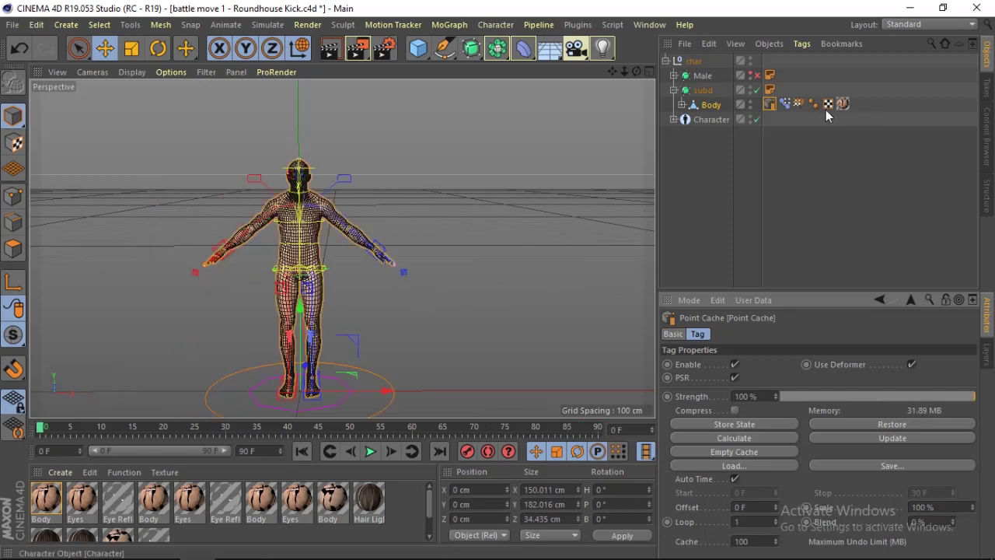
left_click(788, 156)
left_click(771, 104)
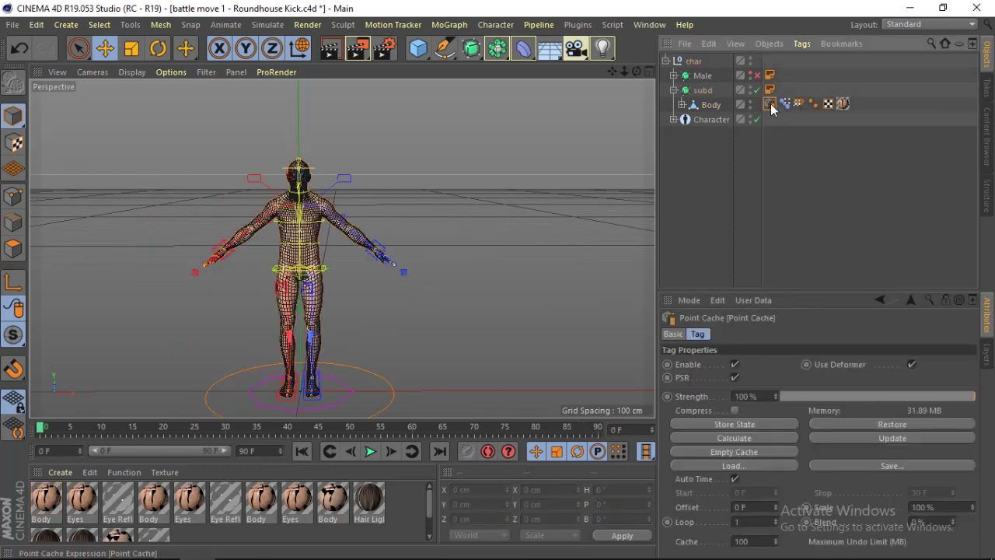
Duplicate the subd group and rename the copy 'new motion'
left_click(709, 106)
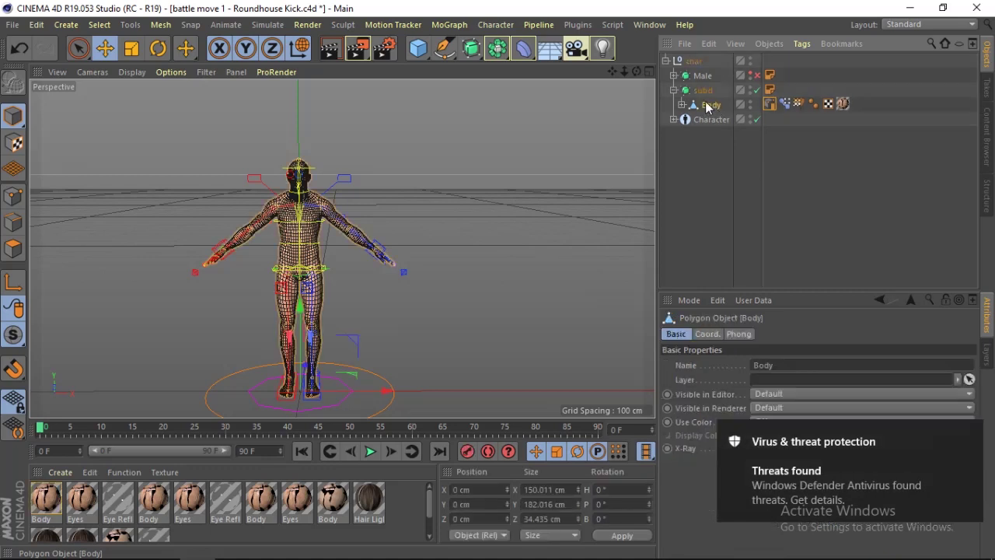
left_click(702, 90)
key("ctrl+c")
key("ctrl+v")
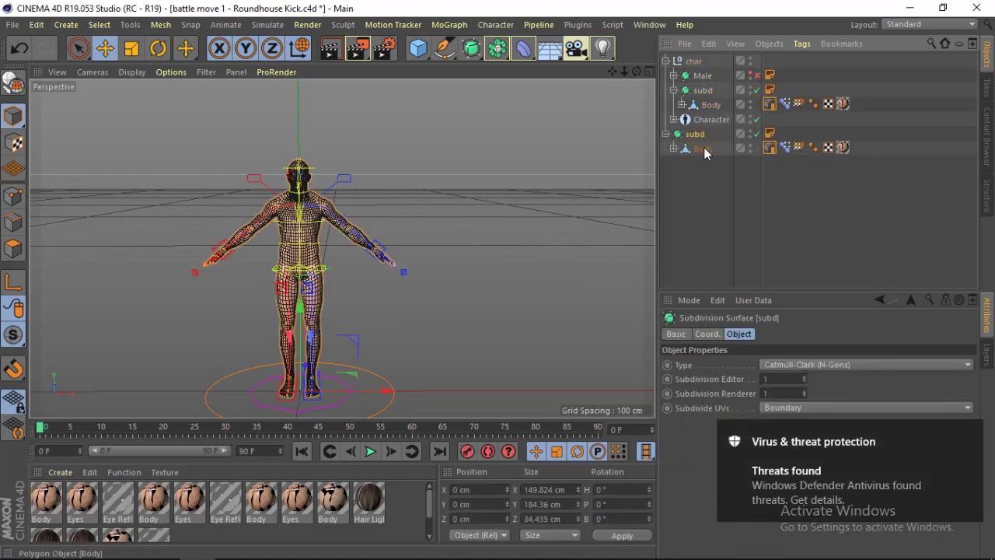
double_click(698, 134)
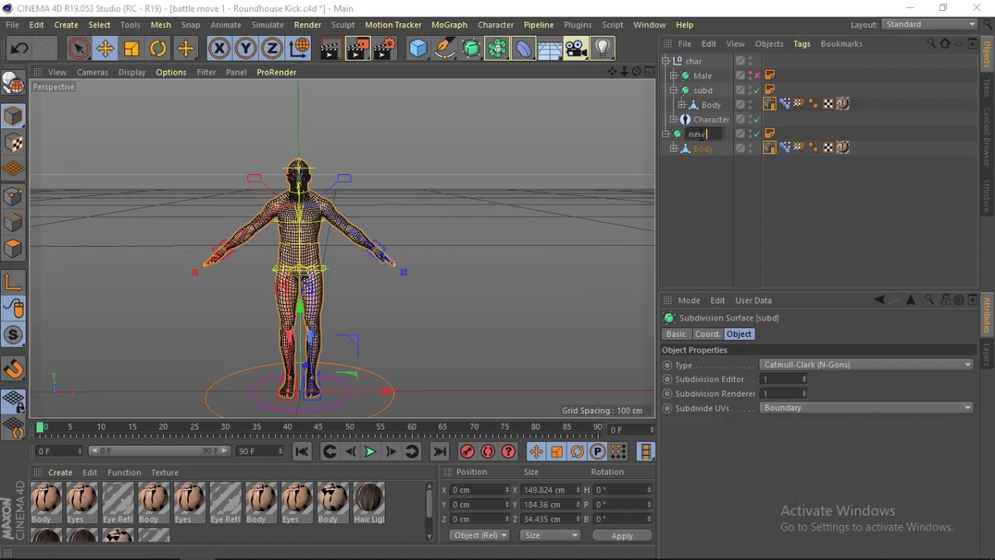
type("motion")
key("Return")
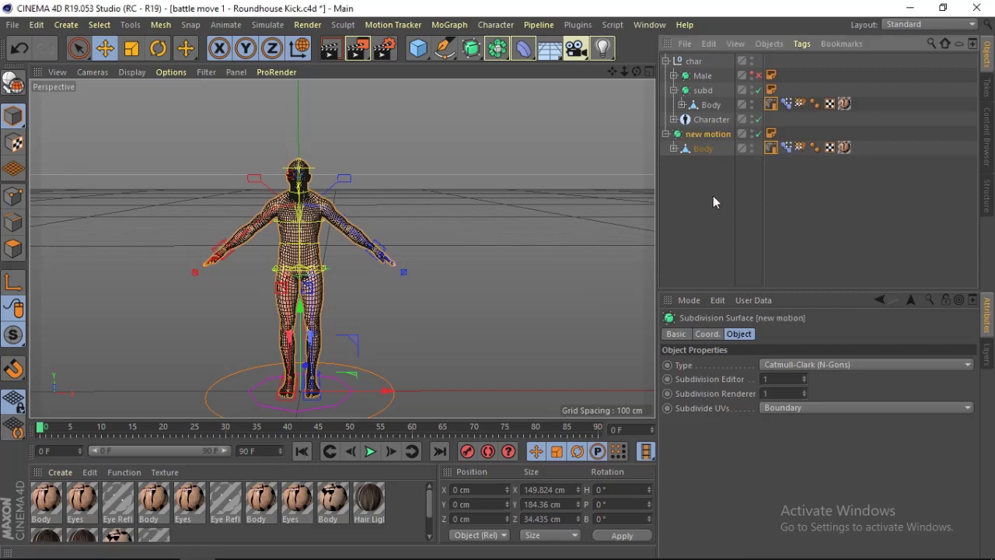
left_click(711, 176)
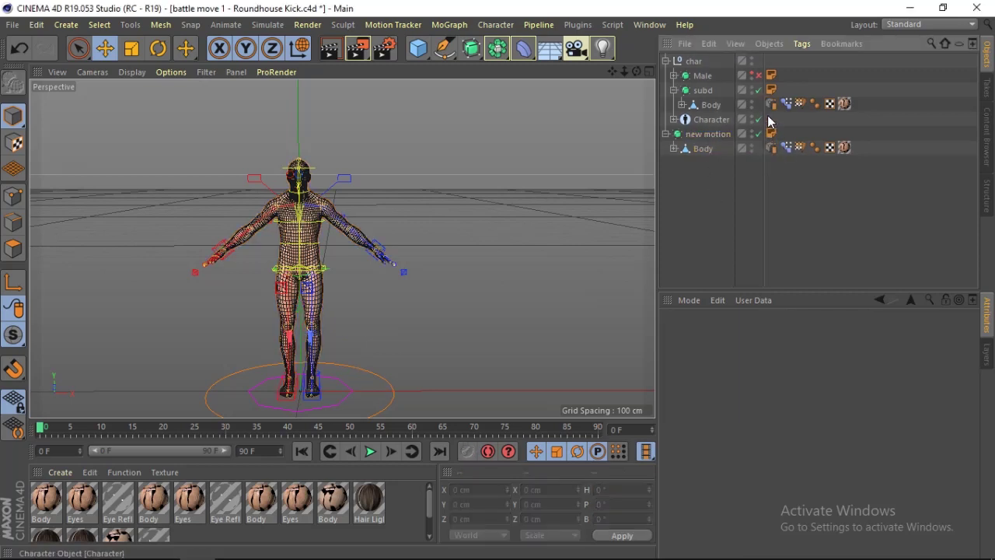
Delete the char rig, then Body's Pose Morph and Weight tags, the annotation tag, and the Skin deformer
left_click(693, 61)
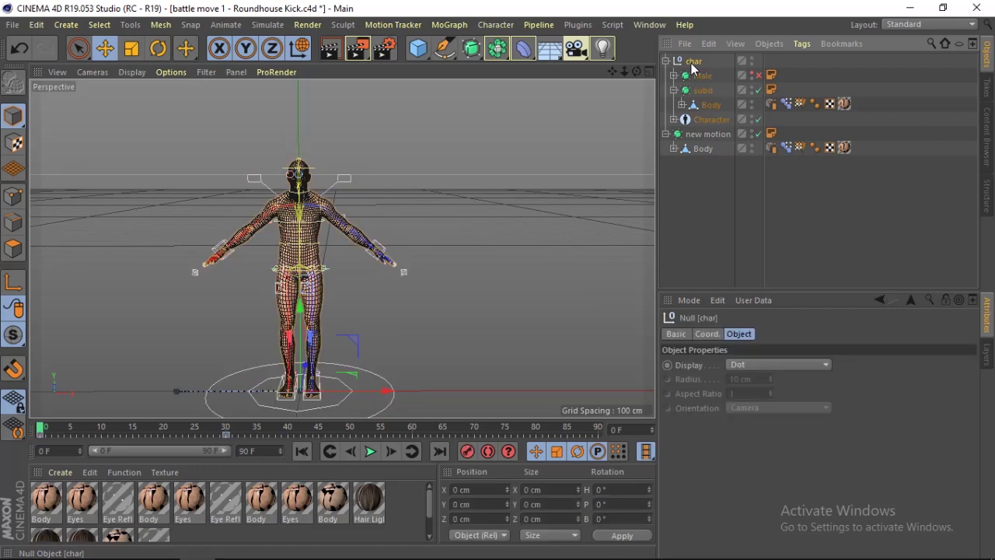
key("Delete")
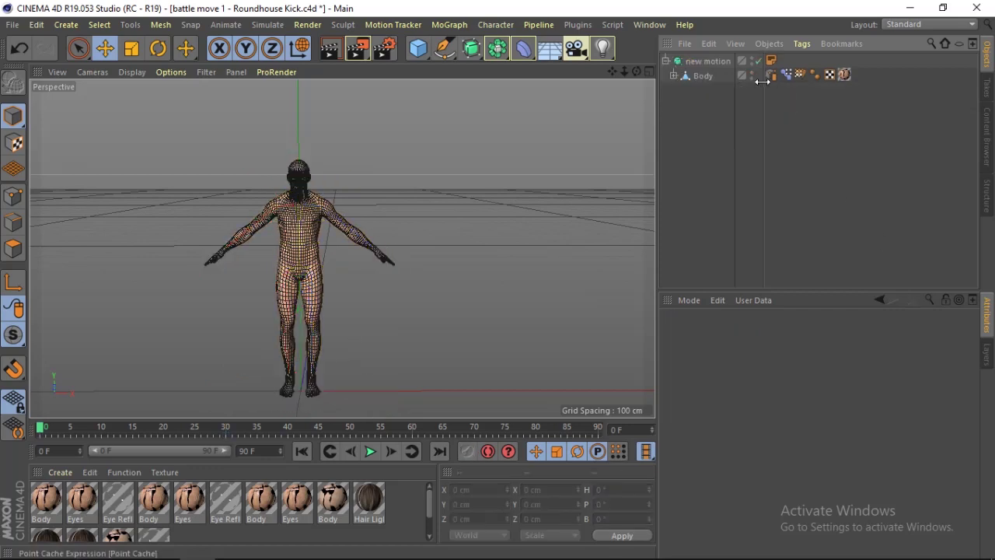
key("Delete")
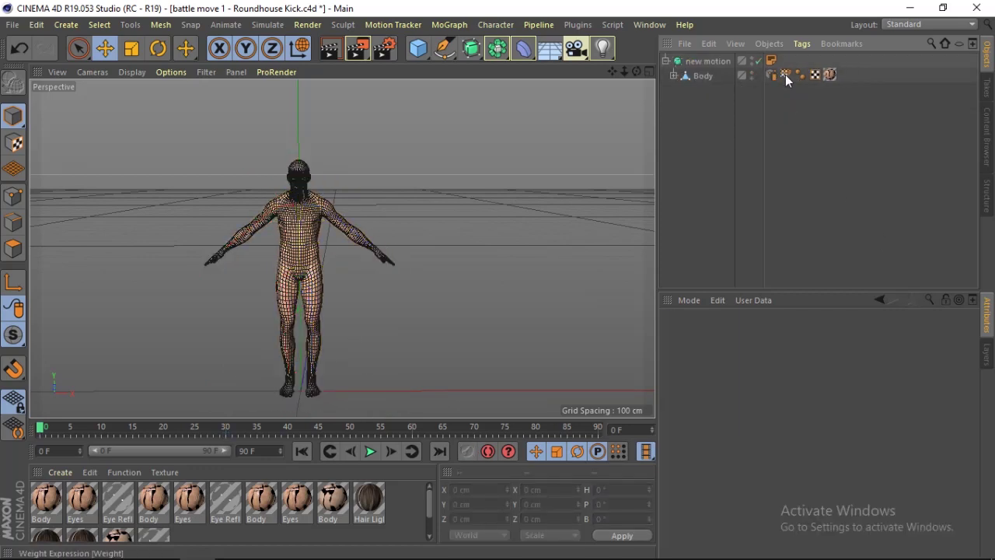
left_click(786, 74)
key("Delete")
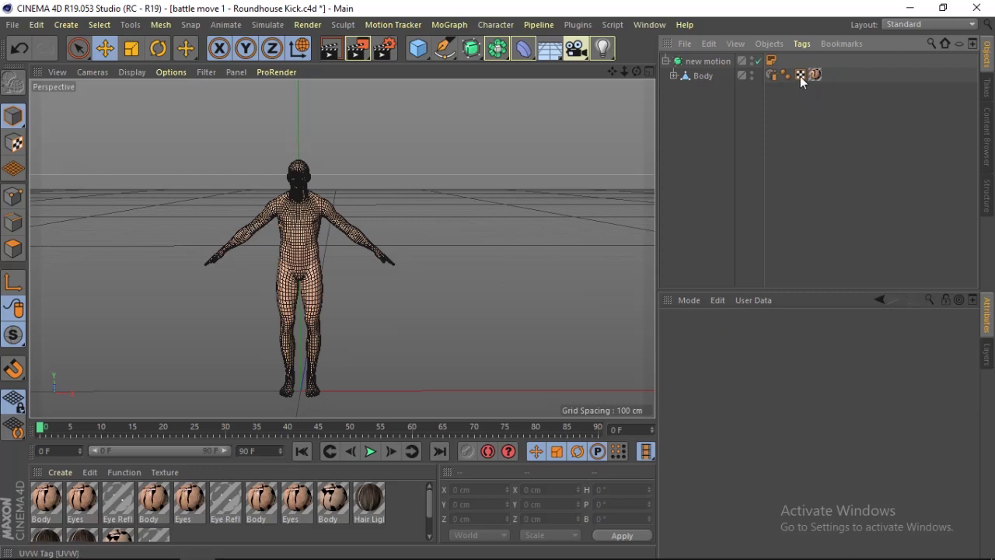
left_click(771, 61)
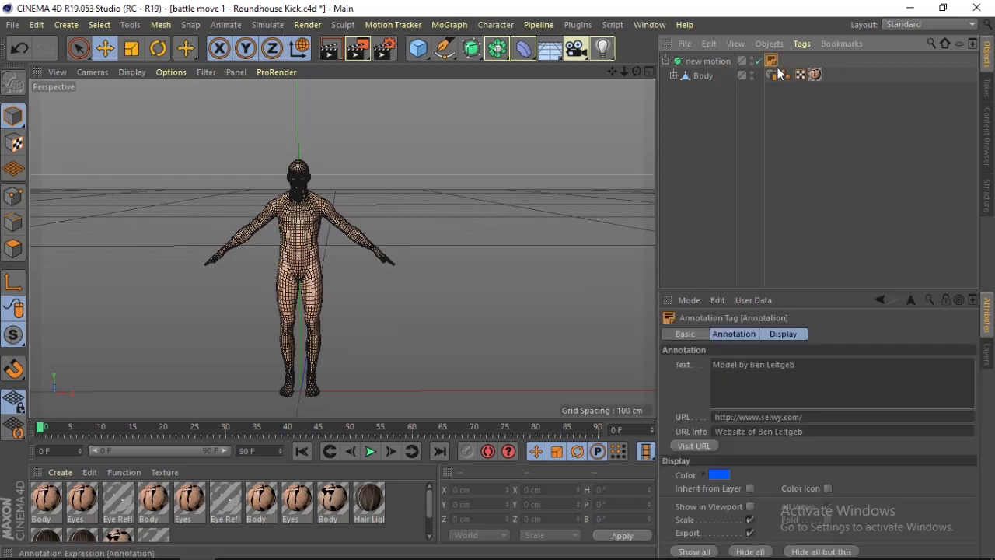
key("Delete")
left_click(674, 75)
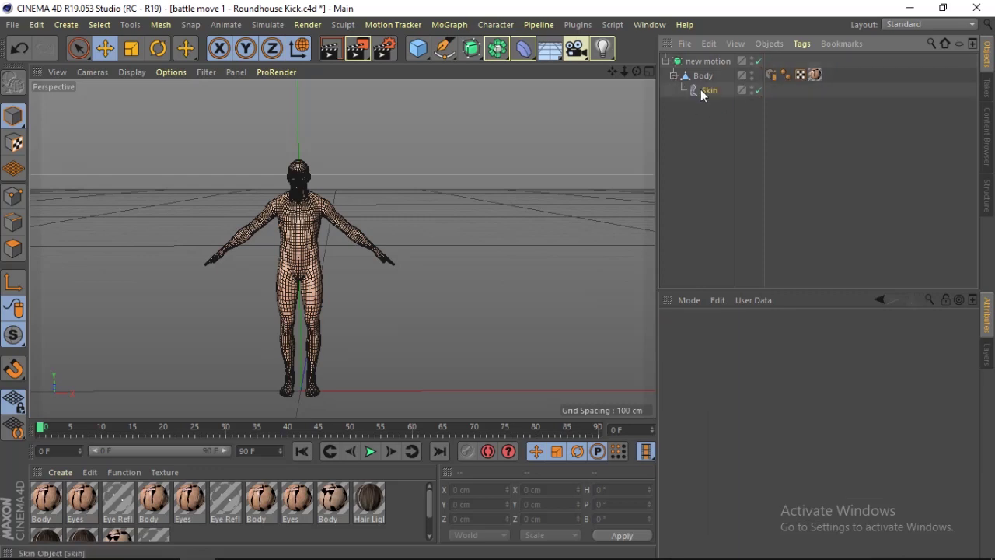
left_click(701, 91)
key("Delete")
left_click(697, 80)
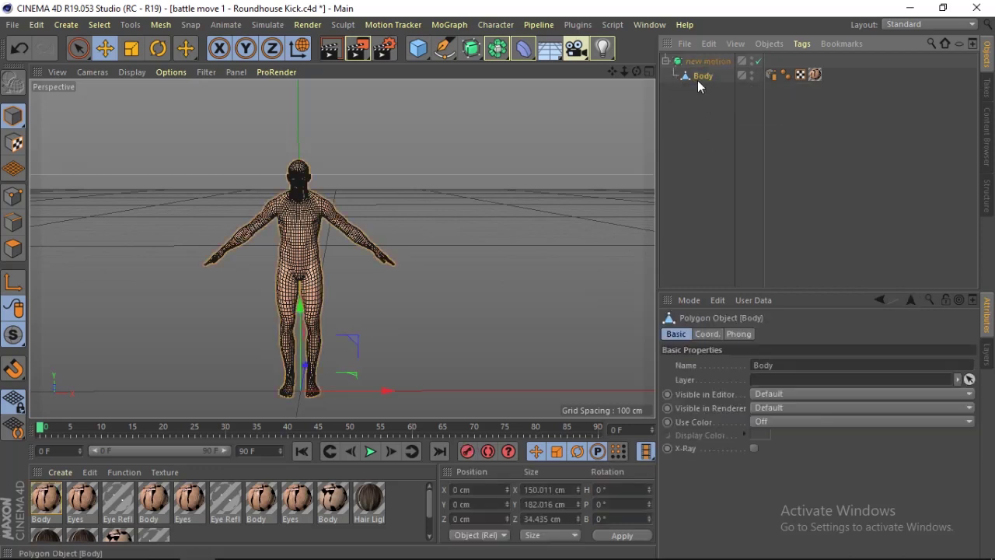
Play the animation to check the rig-free mesh, then rewind to frame 0
left_click(370, 452)
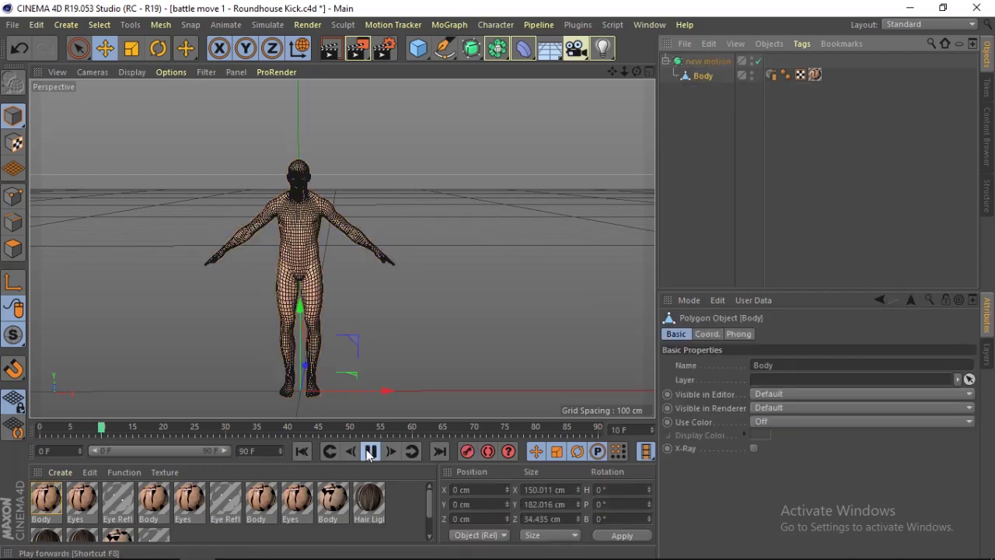
left_click(370, 452)
left_click(302, 451)
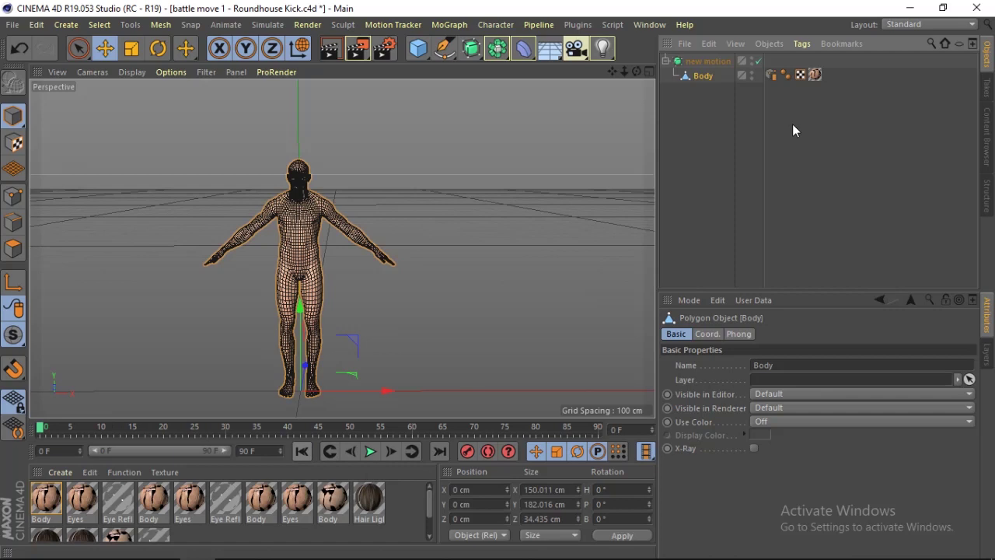
left_click(784, 167)
Add a Point Cache deformer under Body and link Body's Point Cache tag into it
left_click(496, 25)
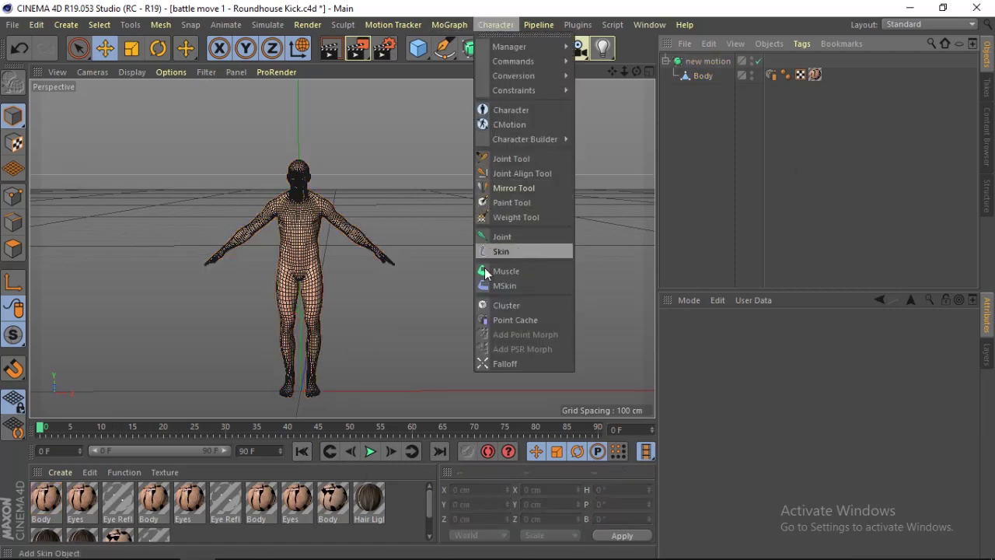
left_click(519, 319)
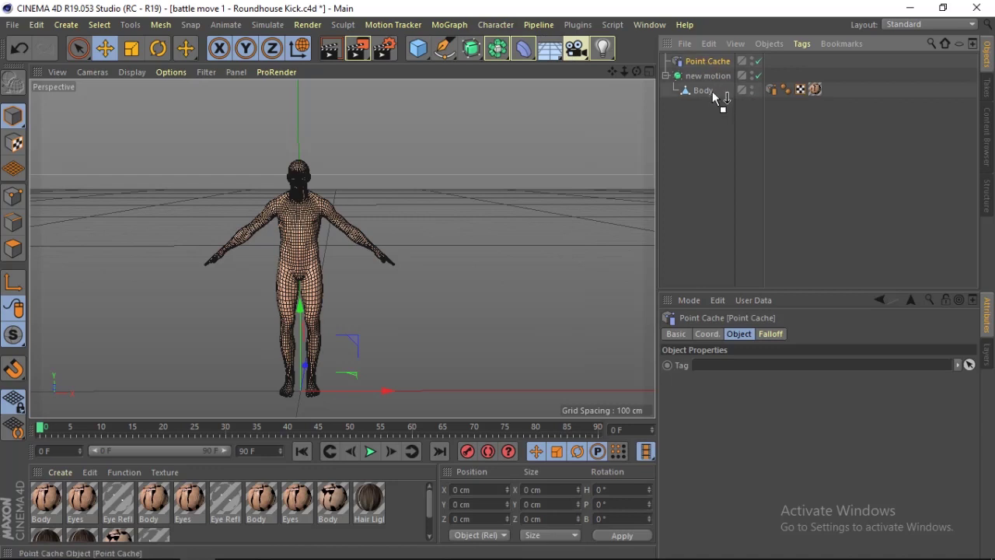
left_click_drag(707, 94, 706, 92)
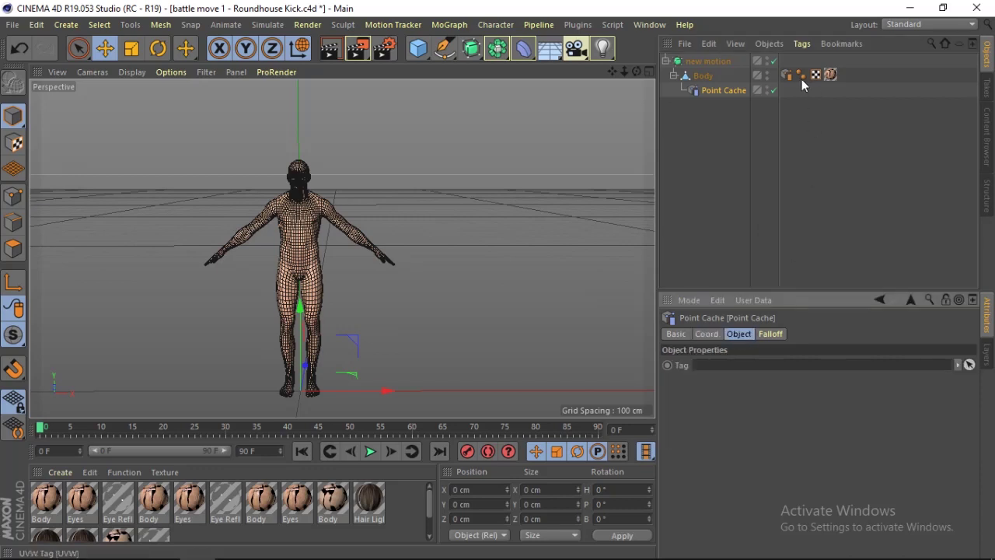
left_click_drag(786, 75, 784, 74)
left_click_drag(719, 371, 720, 371)
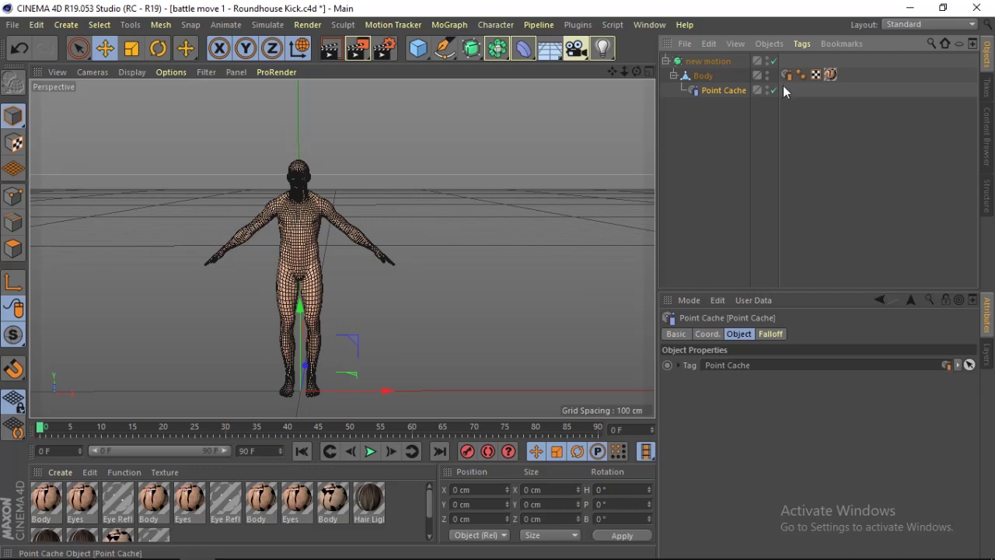
Put the Point Cache tag back on Body, play the cached kick, and rewind
mouse_move(787, 74)
left_mouse_down()
mouse_move(787, 61)
mouse_move(835, 78)
left_mouse_up()
left_click(762, 201)
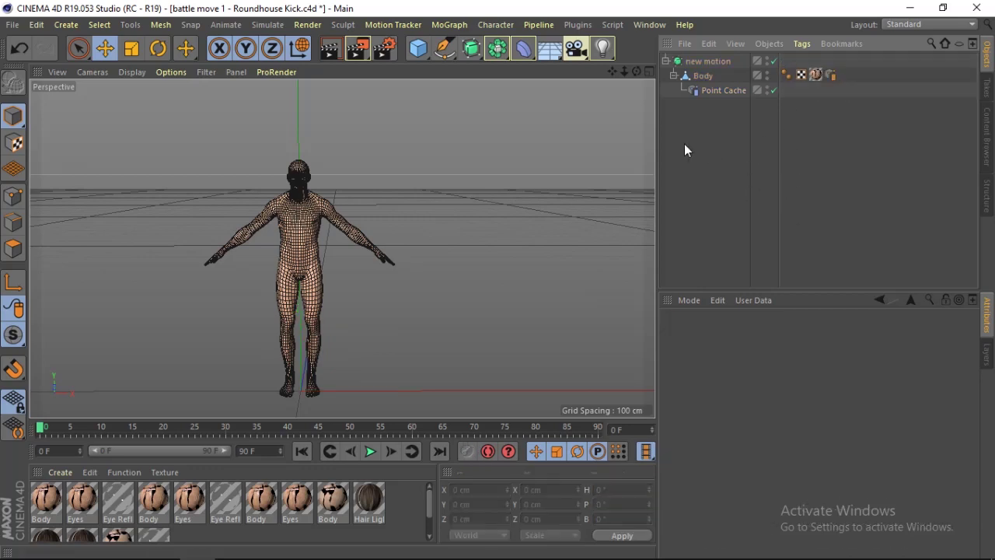
left_click(714, 91)
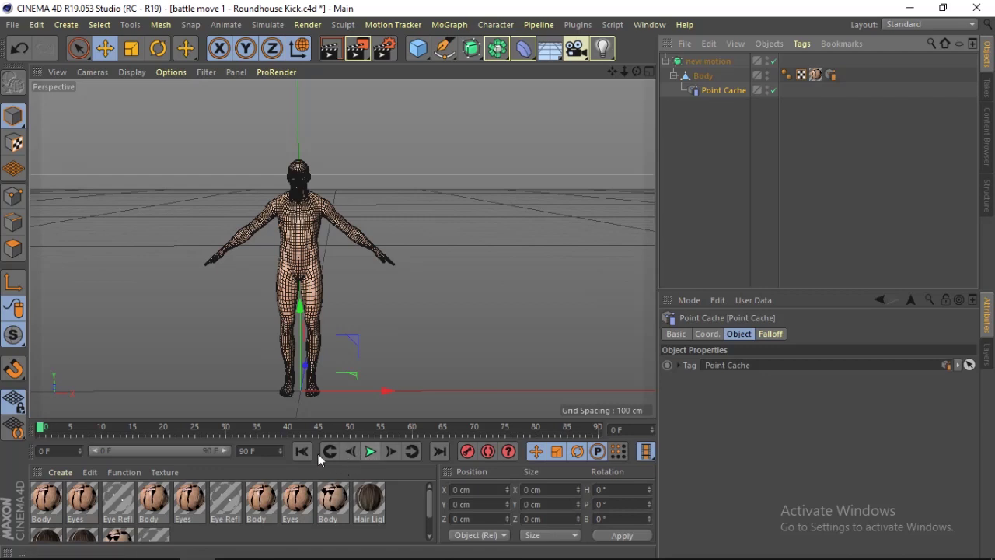
left_click(371, 452)
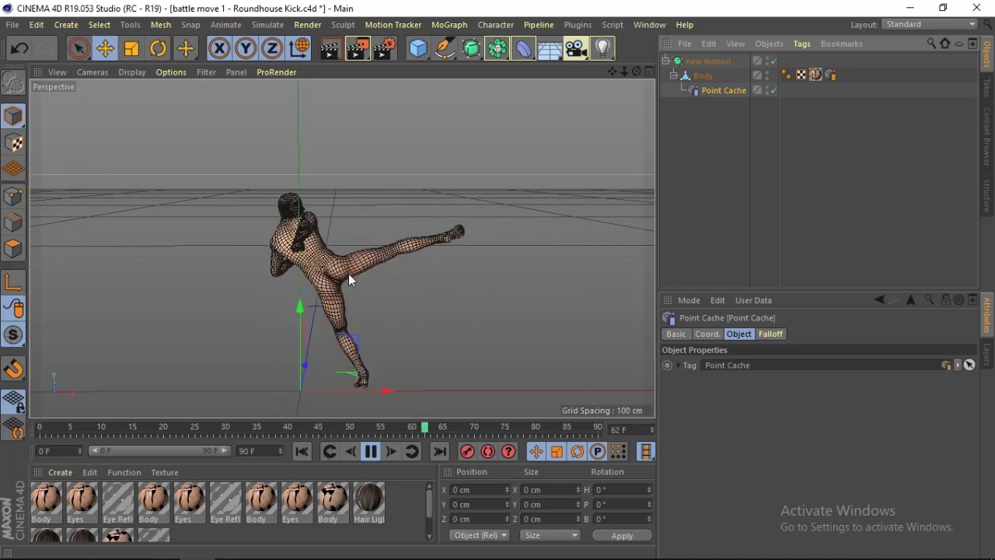
left_click(368, 457)
left_click(303, 453)
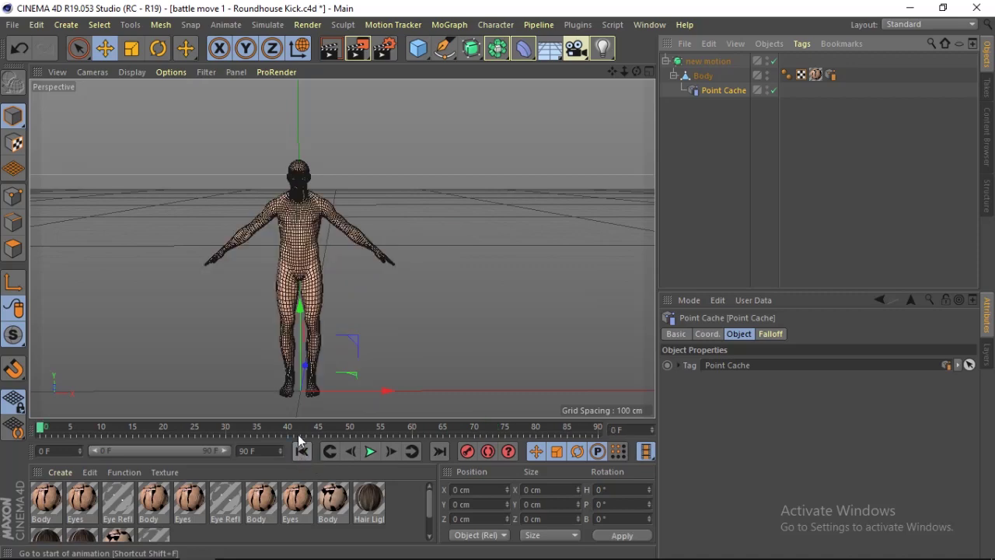
left_click(12, 24)
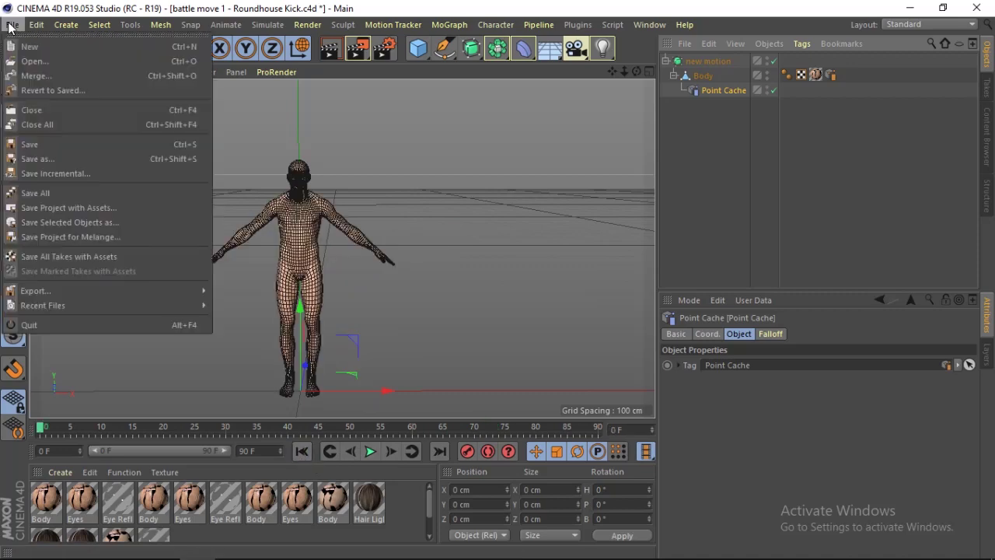
Save As in the C4D data folder, editing the name 'battle move 1 - Roundhouse Kick.c4d' after 'Kick'
left_click(39, 145)
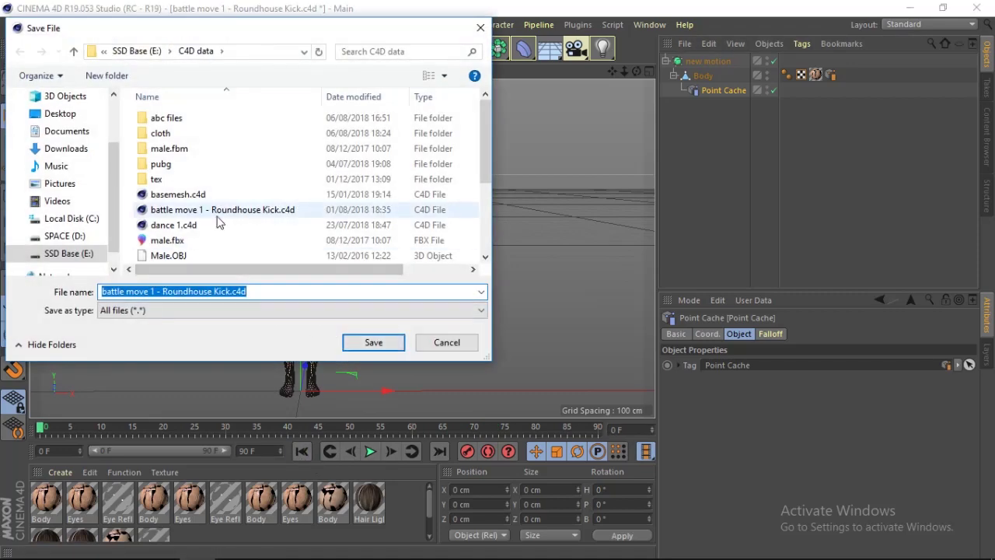
left_click(229, 218)
triple_click(174, 291)
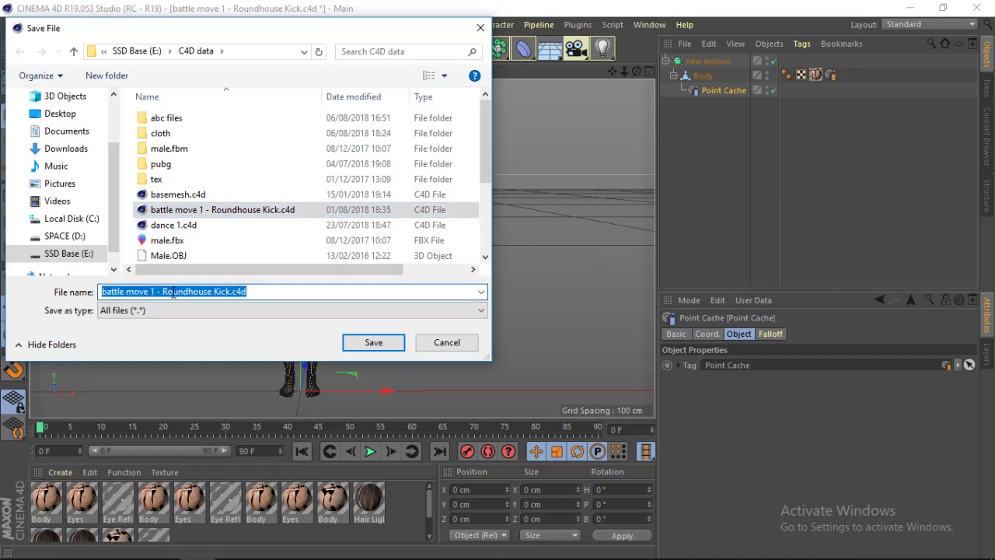
left_click(230, 291)
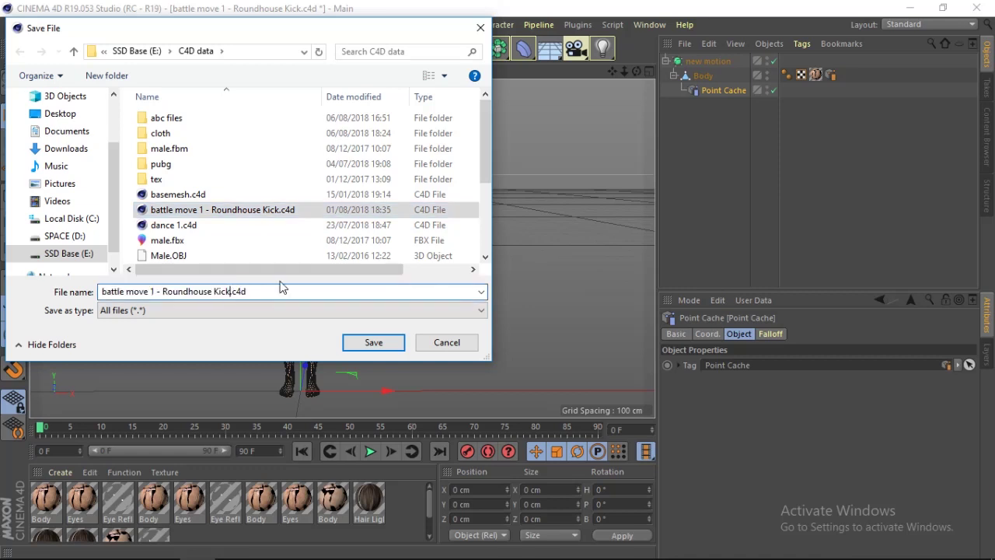